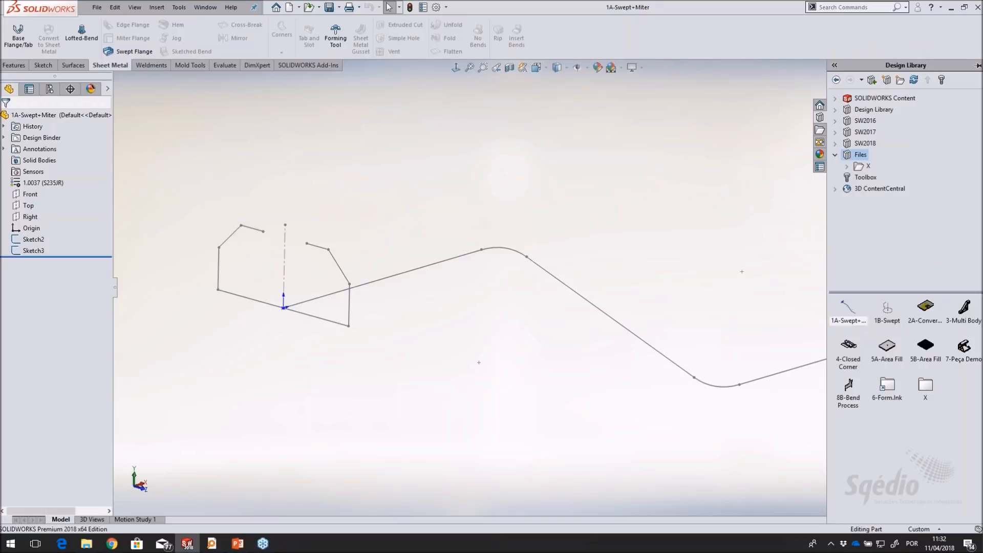
# Create a swept flange using the open channel sketch as profile and the S-shaped sketch with rounded corners as path
pyautogui.click(543, 173)
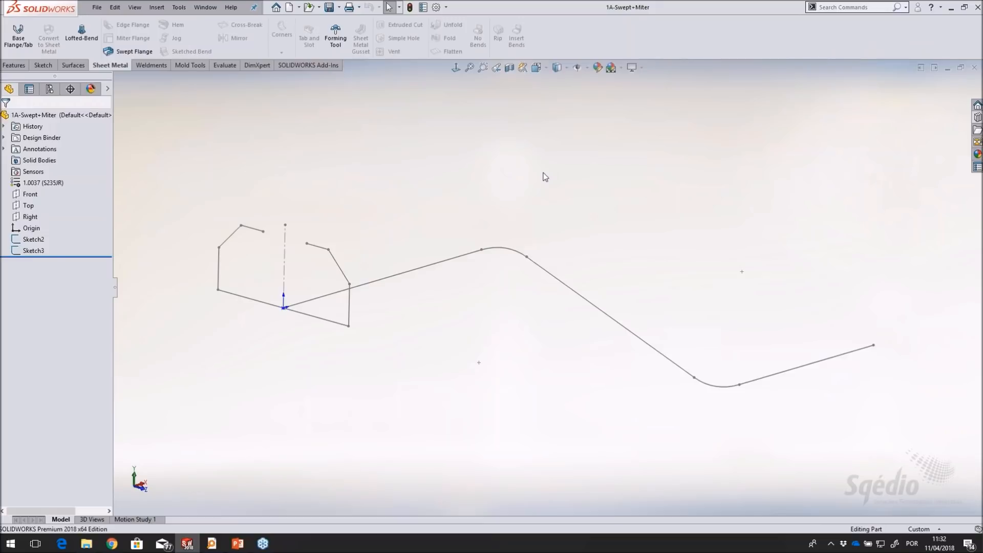
pyautogui.click(118, 51)
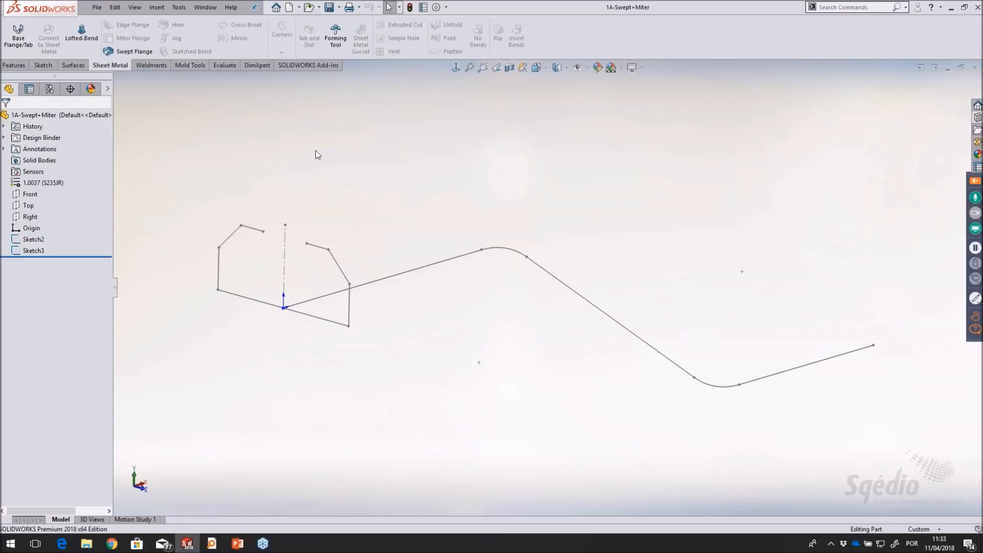
pyautogui.click(132, 52)
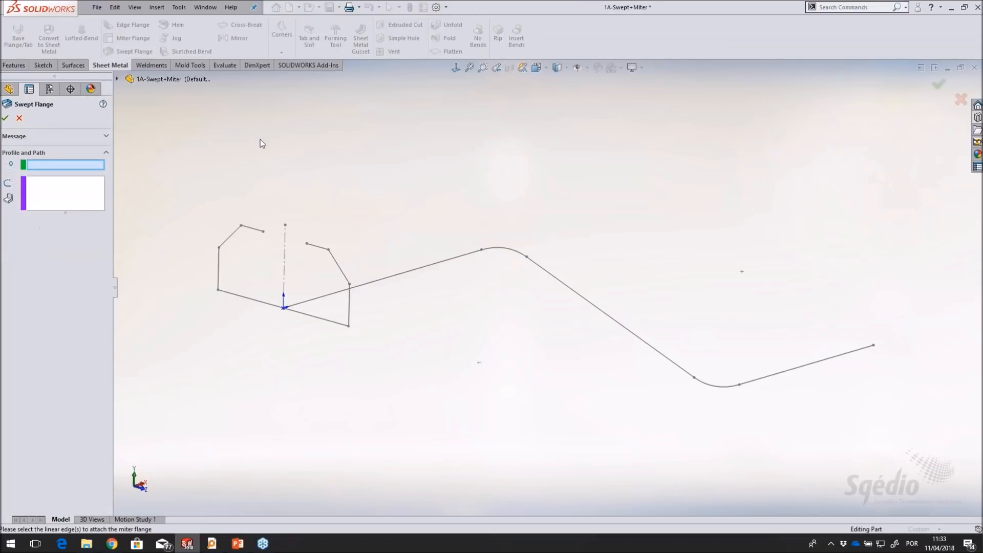
pyautogui.click(351, 308)
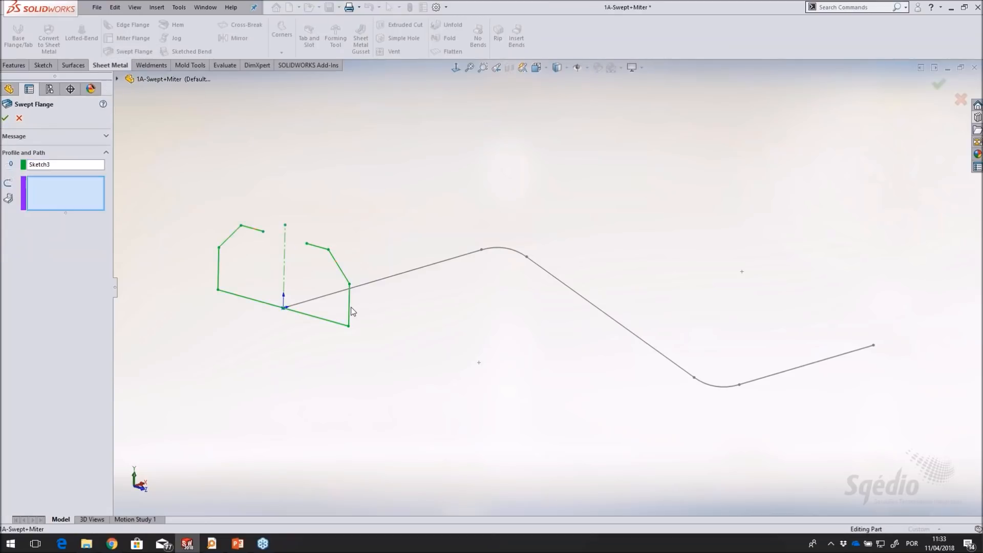
pyautogui.click(324, 296)
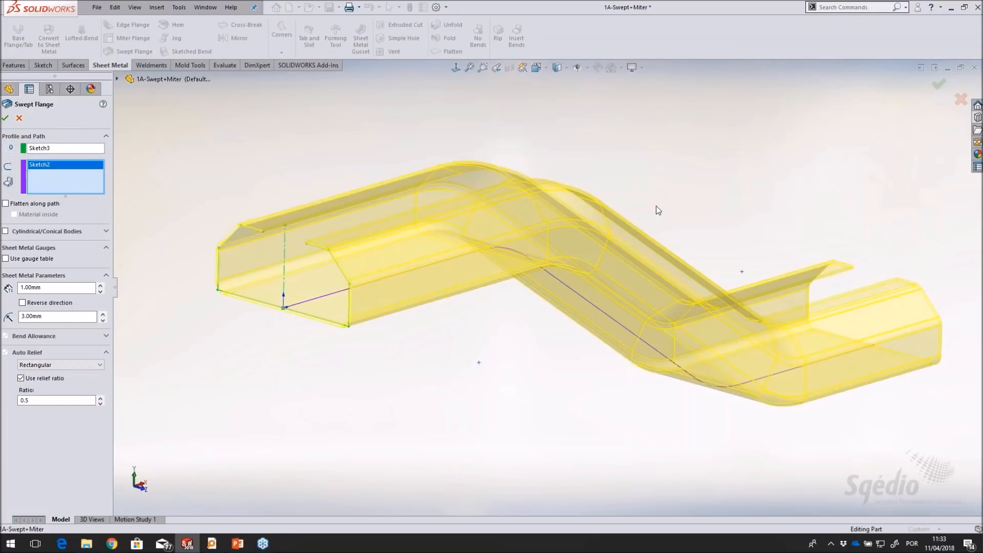
pyautogui.moveTo(559, 161); pyautogui.dragTo(674, 251, button='middle')
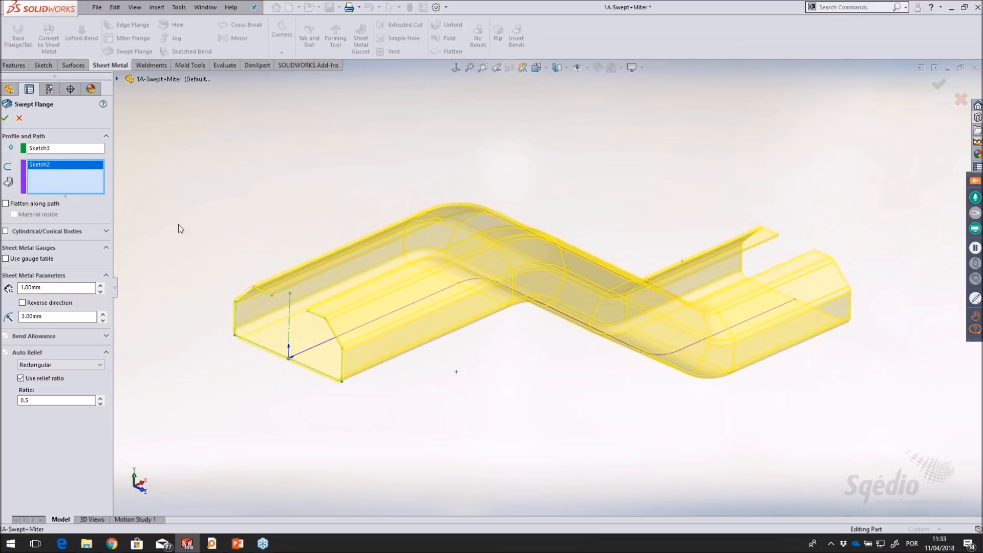
pyautogui.moveTo(178, 224); pyautogui.dragTo(177, 222, button='middle')
pyautogui.click(5, 117)
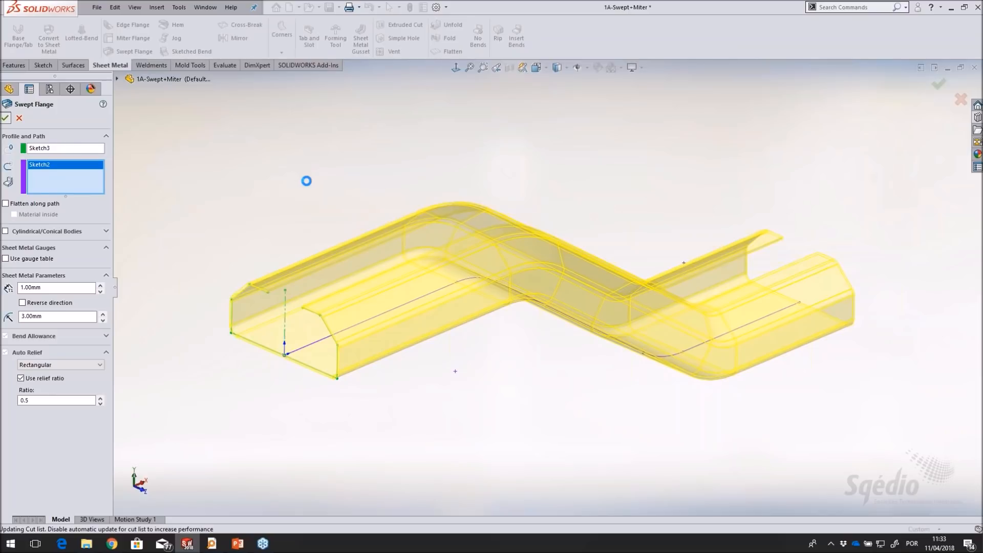
pyautogui.moveTo(380, 156); pyautogui.dragTo(377, 149, button='middle')
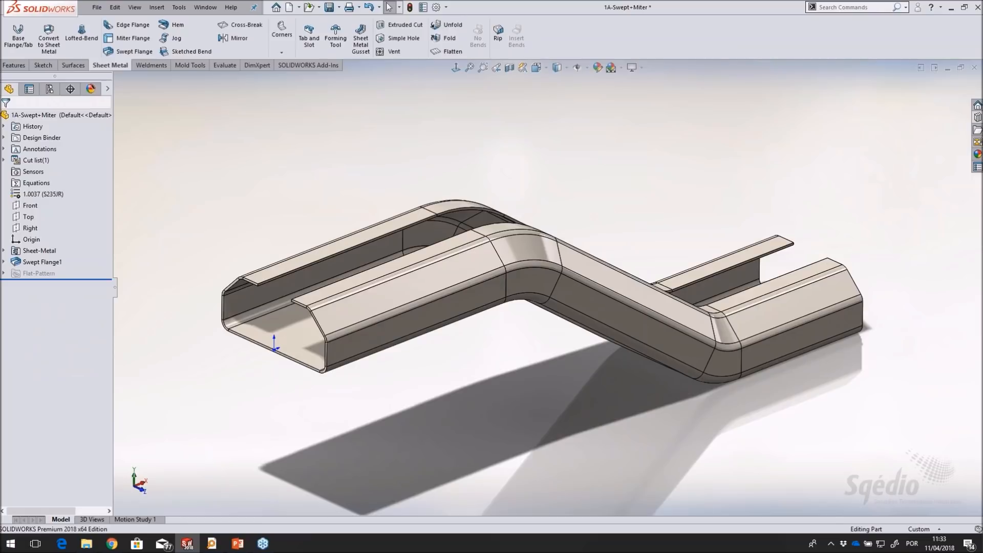
# Flatten the swept flange and change the flat pattern's fixed face to the channel's bottom face at the origin end
pyautogui.click(452, 53)
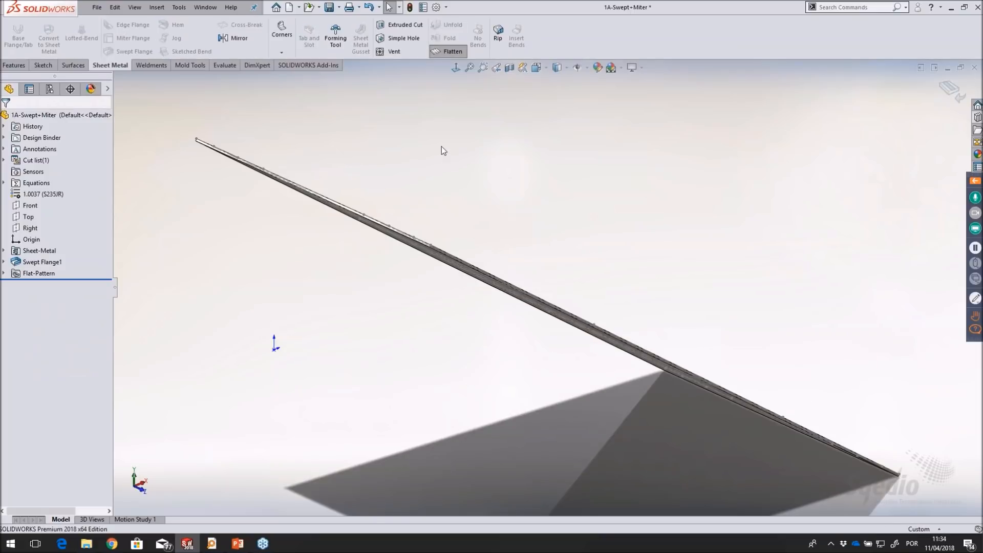
pyautogui.moveTo(442, 147); pyautogui.dragTo(589, 199, button='middle')
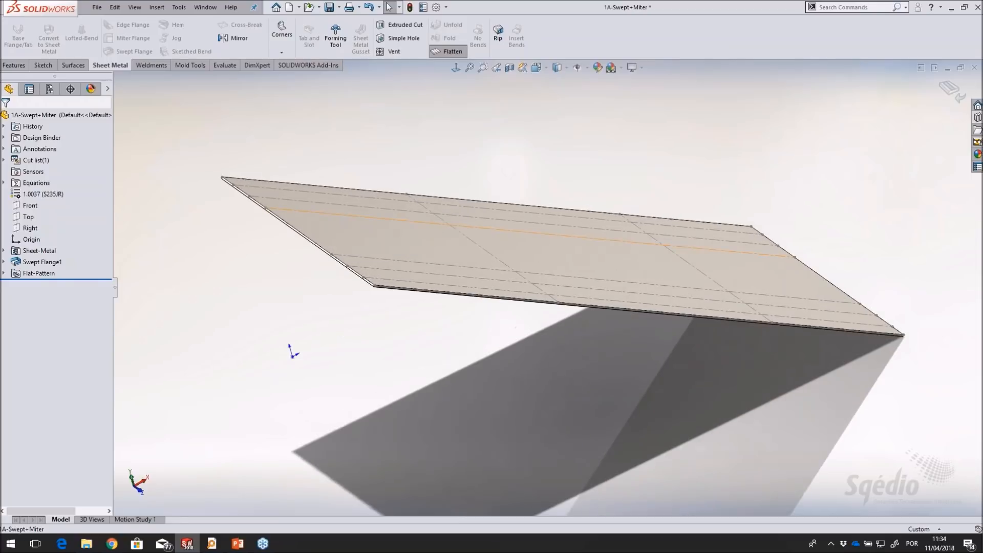
pyautogui.click(4, 273)
pyautogui.rightClick(53, 285)
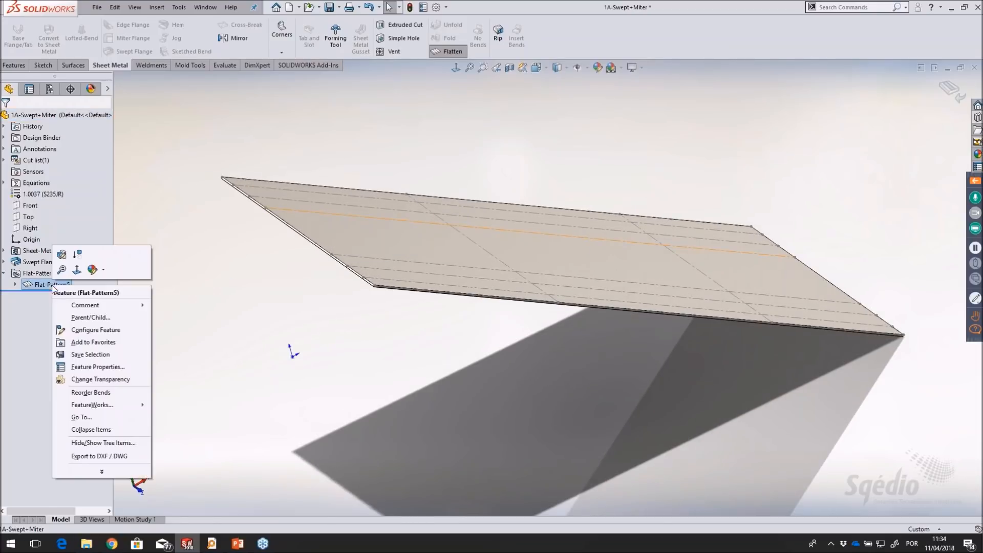
pyautogui.click(62, 255)
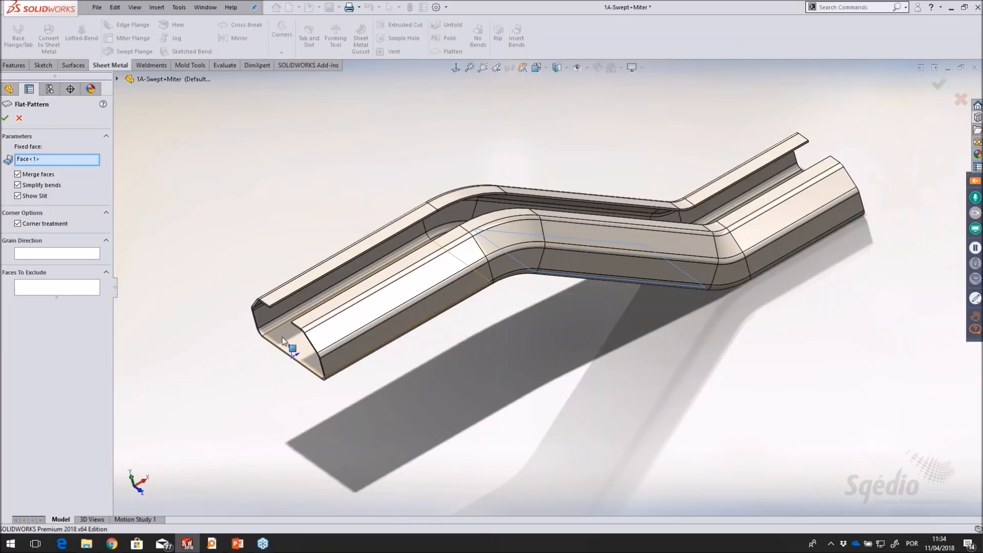
pyautogui.click(282, 337)
pyautogui.click(5, 118)
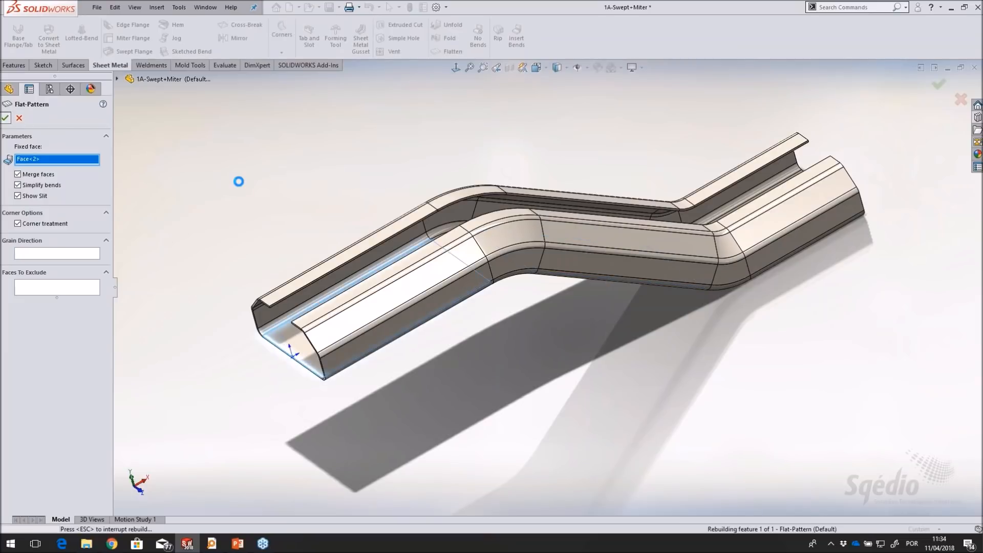
pyautogui.moveTo(308, 113)
pyautogui.mouseDown(button='middle')
pyautogui.moveTo(354, 99)
pyautogui.moveTo(323, 110)
pyautogui.moveTo(311, 103)
pyautogui.mouseUp(button='middle')
pyautogui.scroll(2, 617, 179)
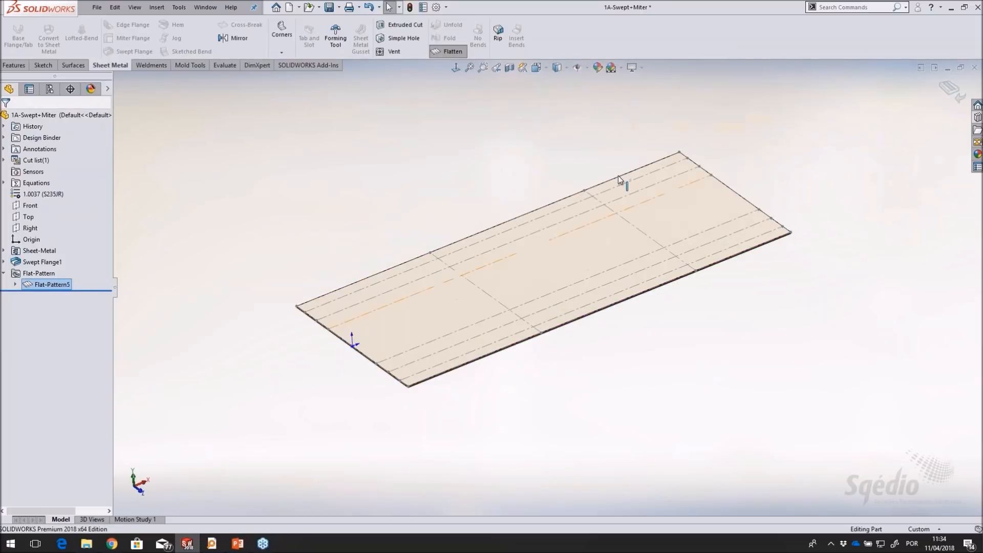
pyautogui.scroll(-2, 554, 390)
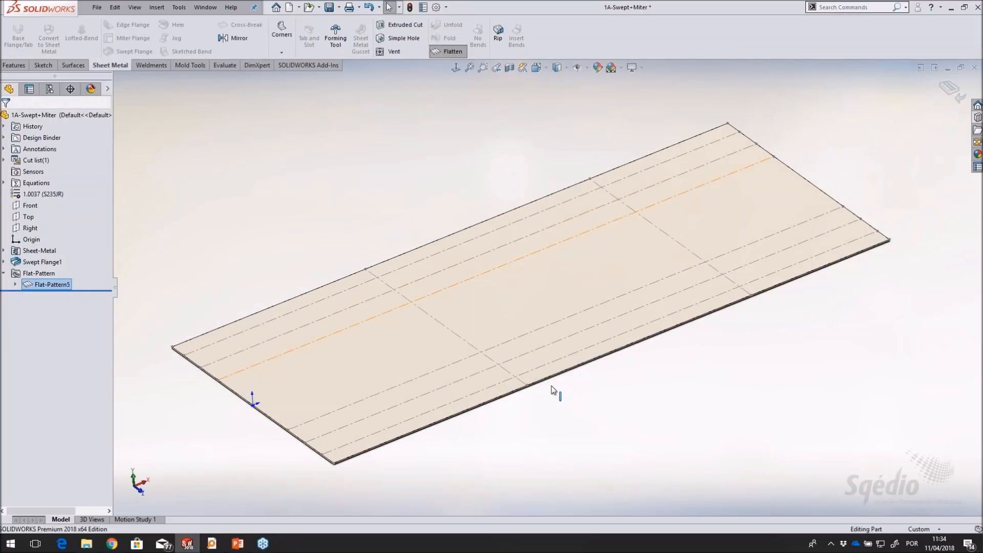
# Return the swept flange to its folded state and examine its curved corner sections from several angles
pyautogui.click(449, 51)
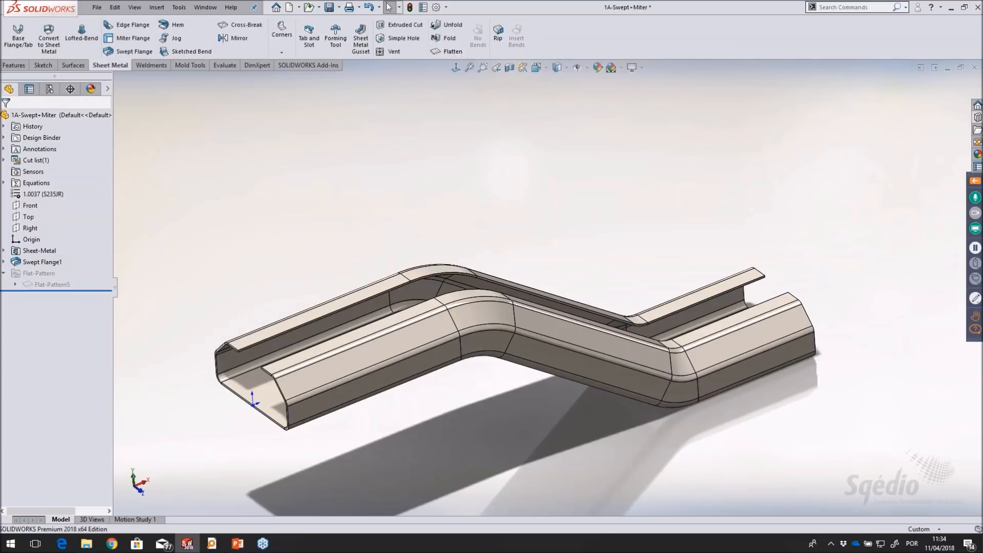
pyautogui.scroll(-2, 398, 408)
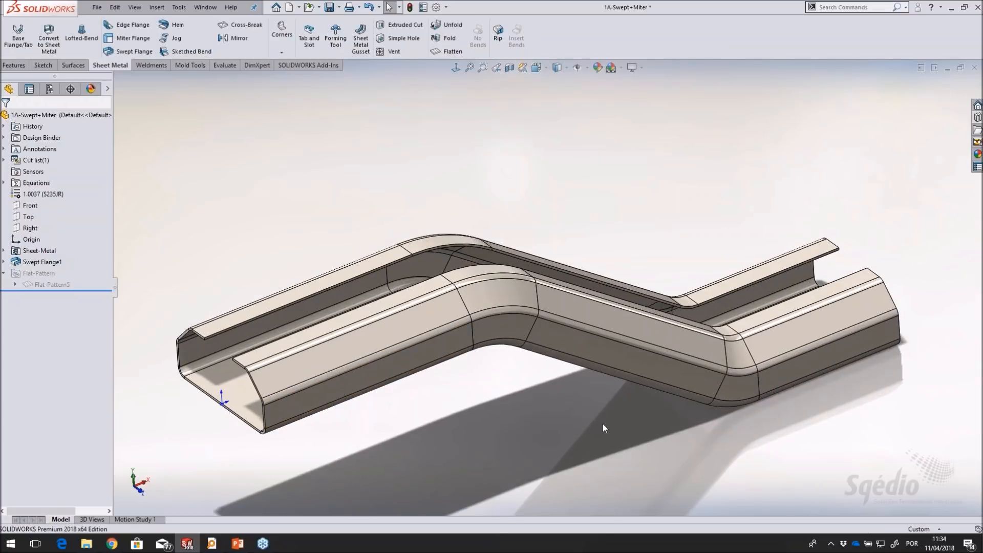
pyautogui.scroll(1, 582, 412)
pyautogui.scroll(-1, 566, 383)
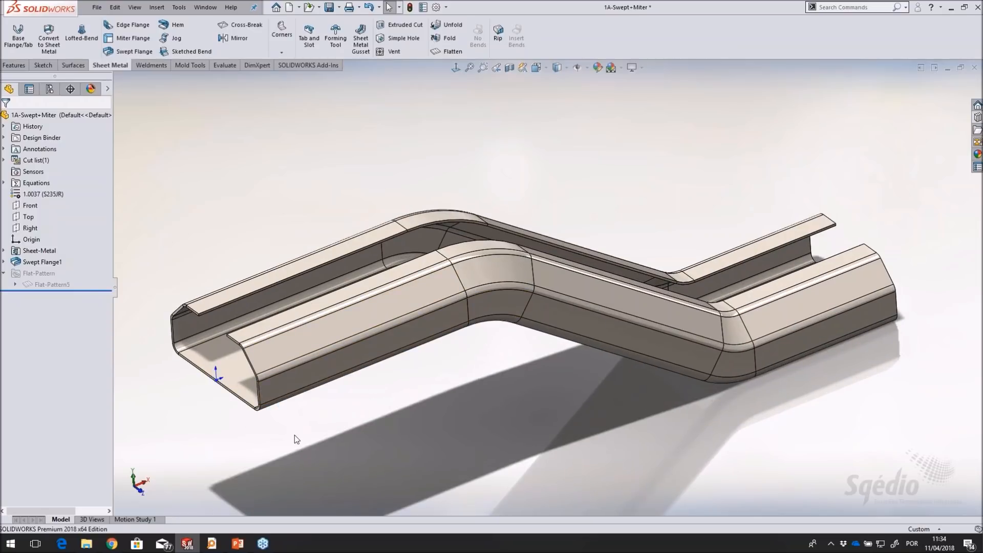
pyautogui.moveTo(547, 333); pyautogui.dragTo(504, 358, button='middle')
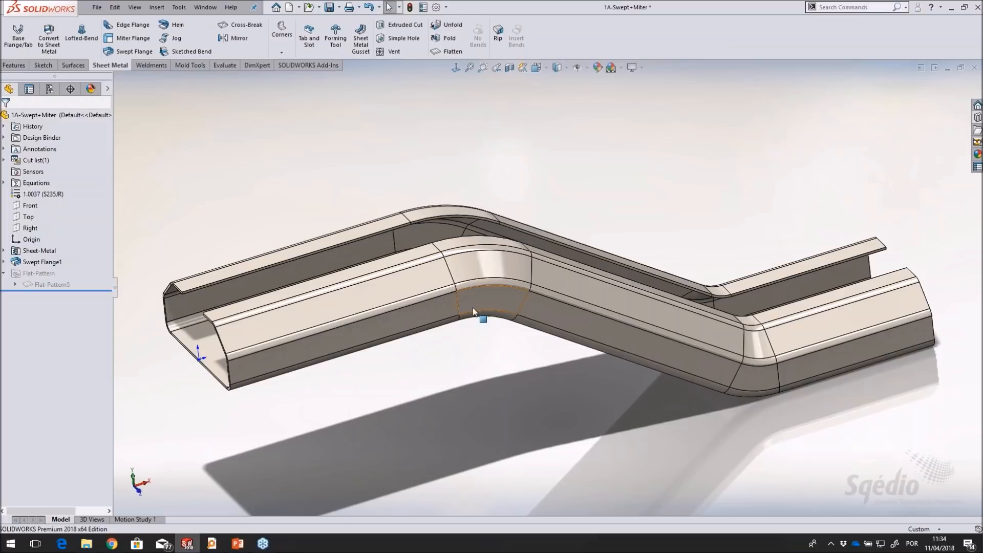
pyautogui.moveTo(481, 323); pyautogui.dragTo(504, 308, button='middle')
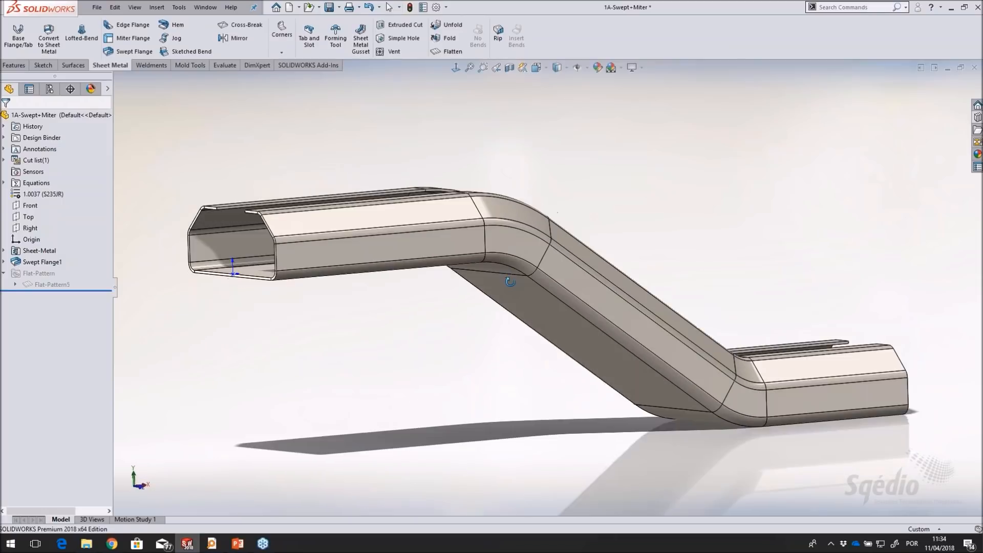
pyautogui.moveTo(500, 266); pyautogui.dragTo(595, 286, button='middle')
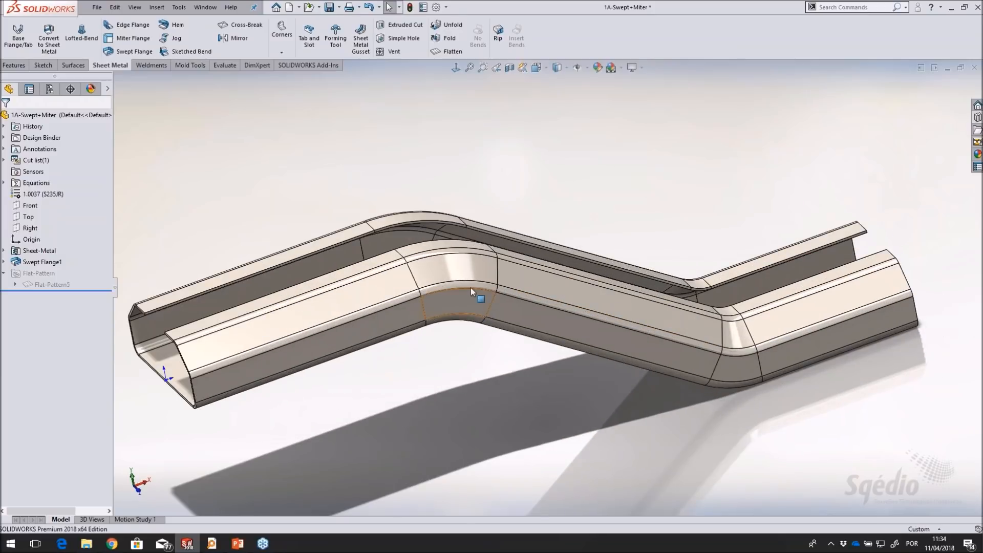
pyautogui.scroll(-2, 481, 293)
pyautogui.scroll(3, 481, 293)
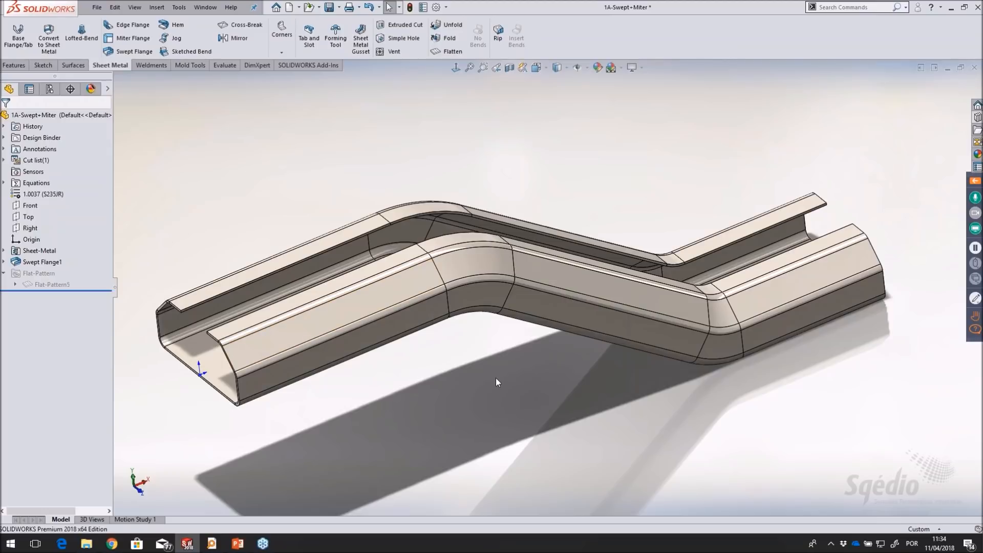
pyautogui.moveTo(496, 379); pyautogui.dragTo(506, 371, button='middle')
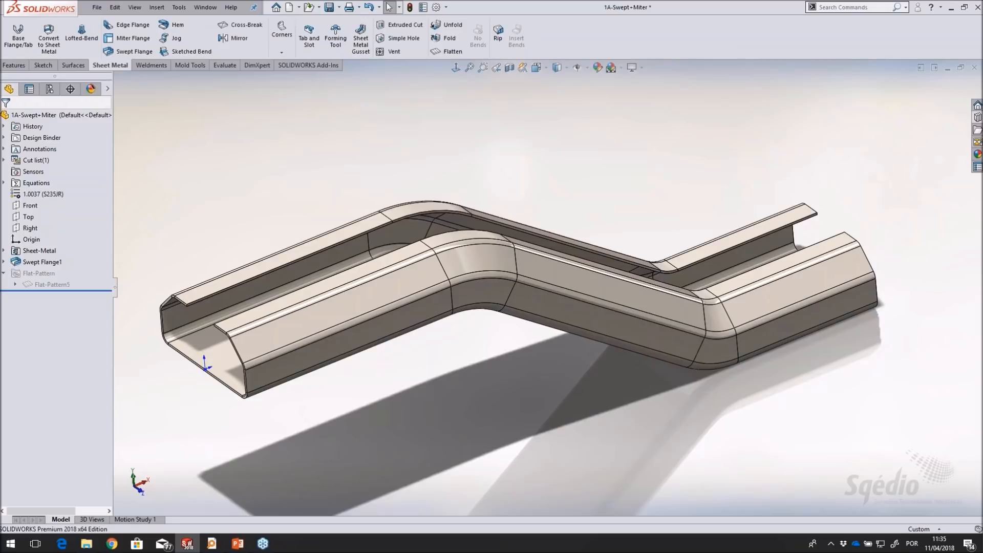
# Delete the swept flange with its dependent features, keeping the profile and path sketches
pyautogui.click(42, 262)
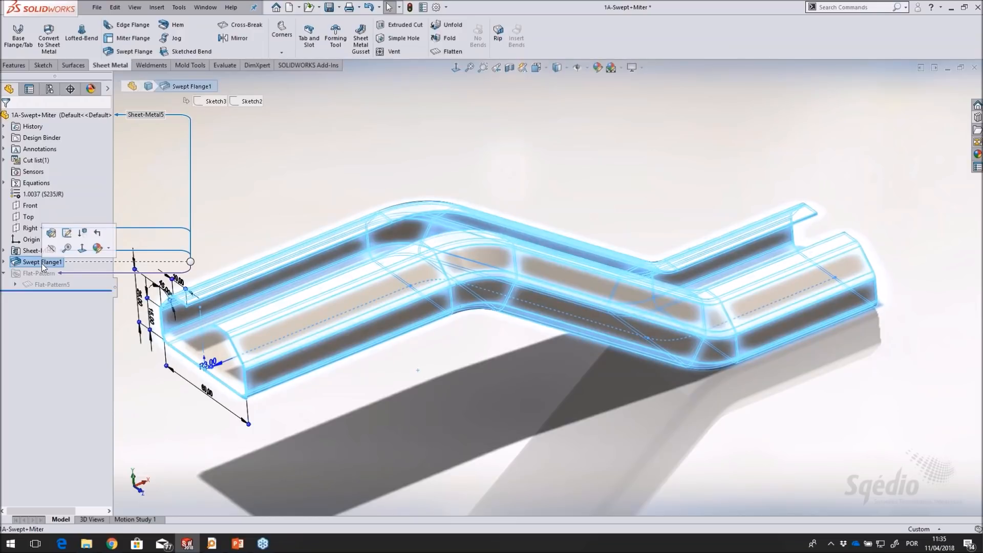
pyautogui.press('Delete')
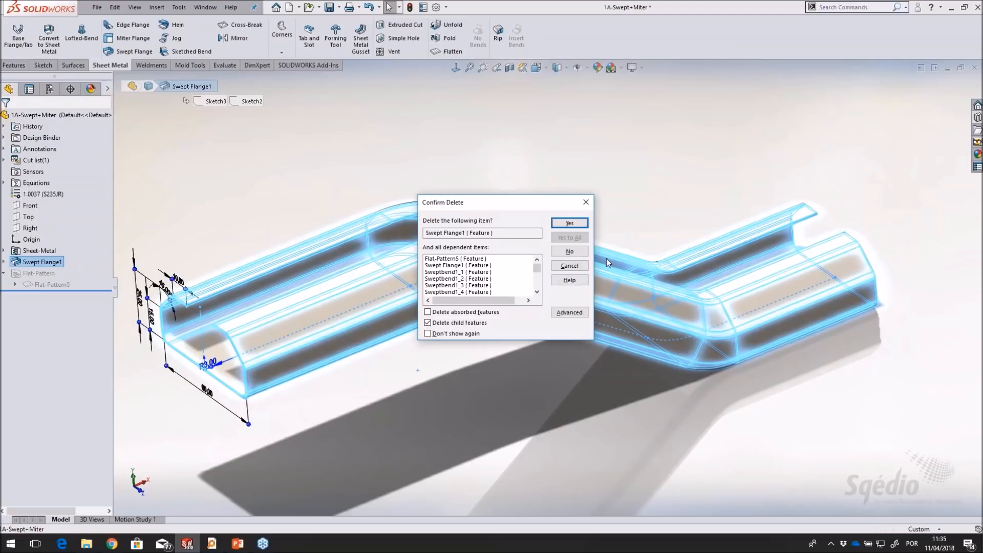
pyautogui.click(576, 225)
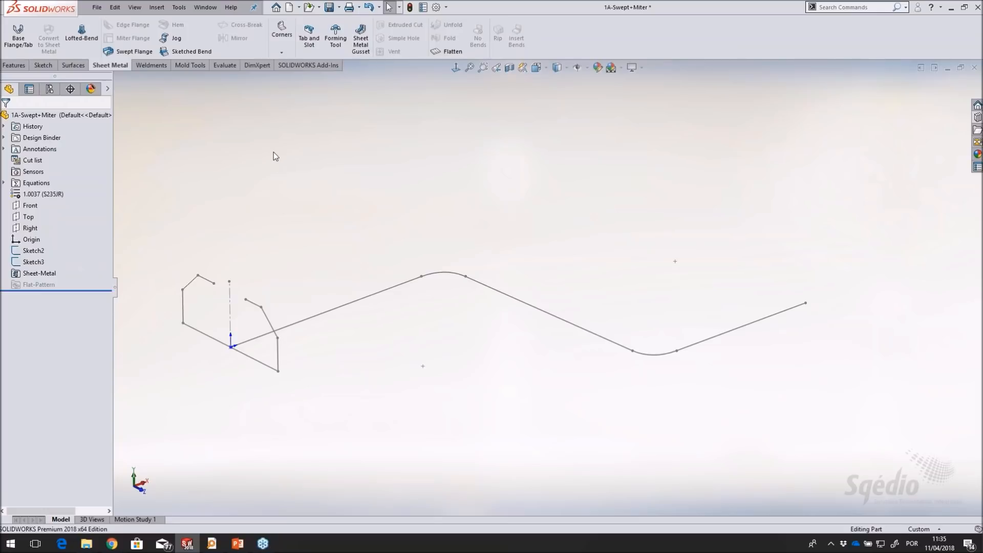
pyautogui.moveTo(312, 149); pyautogui.dragTo(309, 137, button='middle')
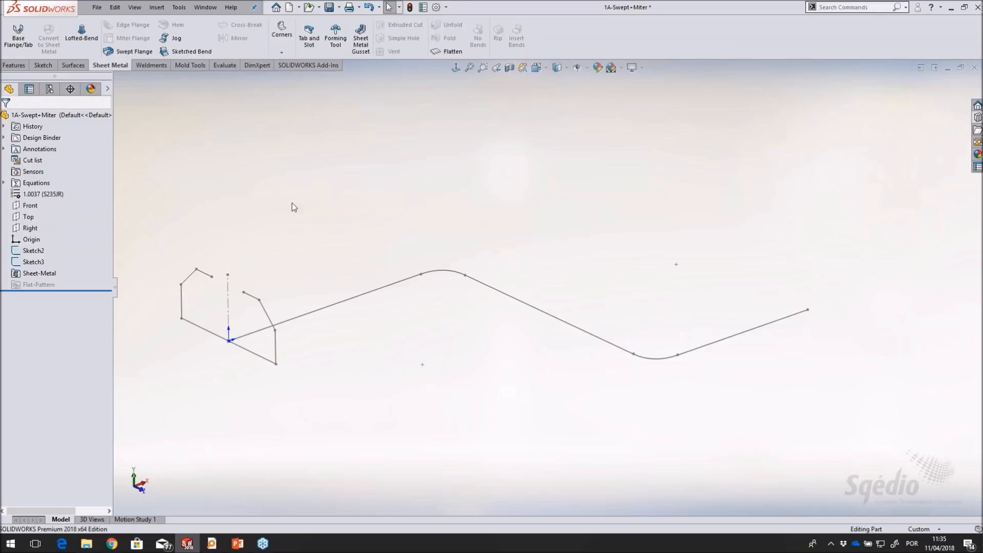
# Create a base flange from the S-shaped path sketch, extruded Mid Plane to a width of 60 mm
pyautogui.click(33, 250)
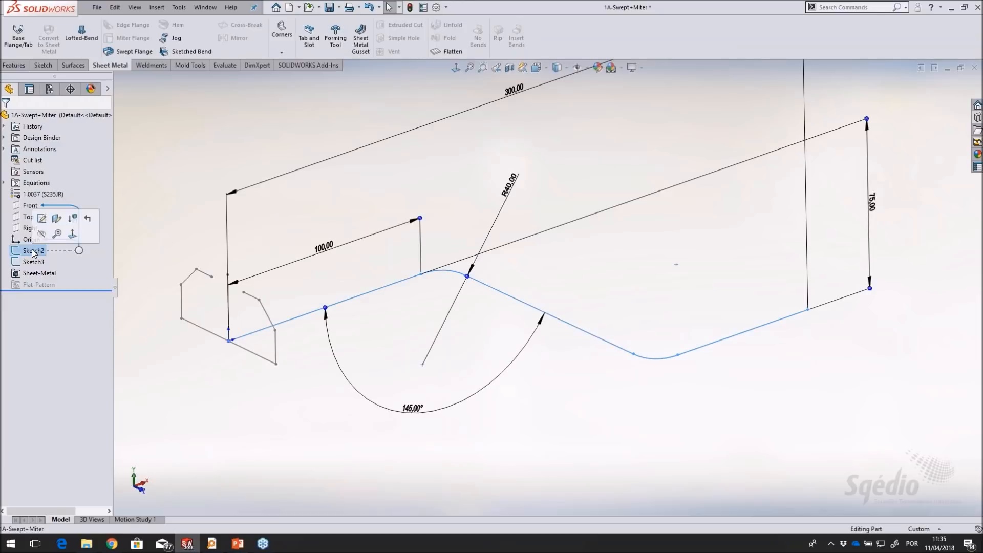
pyautogui.click(19, 45)
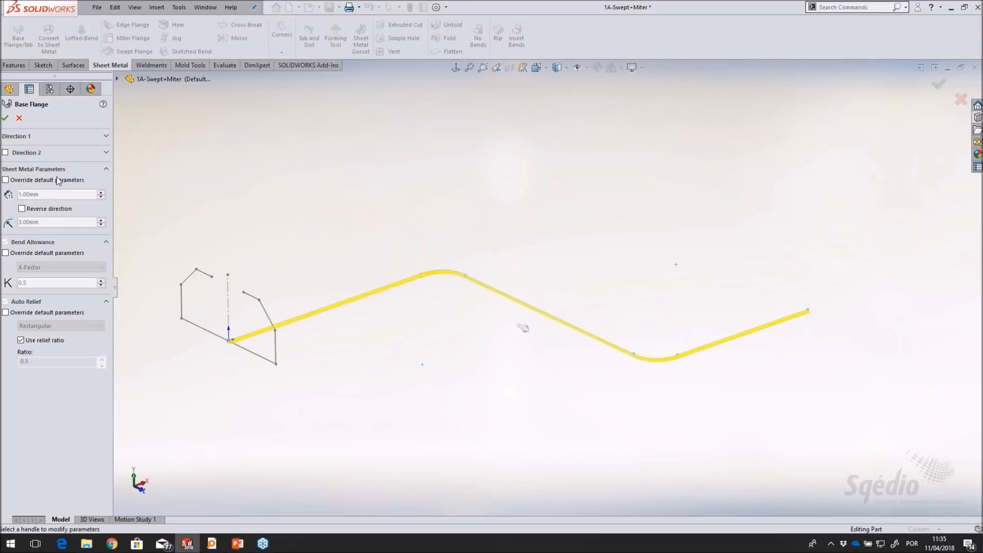
pyautogui.click(35, 150)
pyautogui.click(58, 165)
pyautogui.click(60, 143)
pyautogui.click(26, 151)
pyautogui.click(40, 137)
pyautogui.click(48, 149)
pyautogui.click(44, 180)
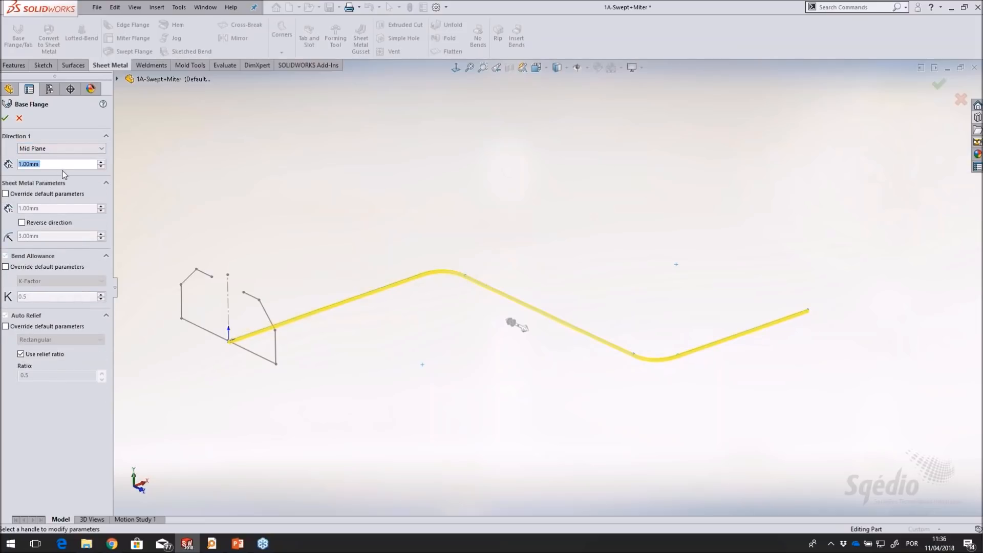
pyautogui.write('60')
pyautogui.press('Return')
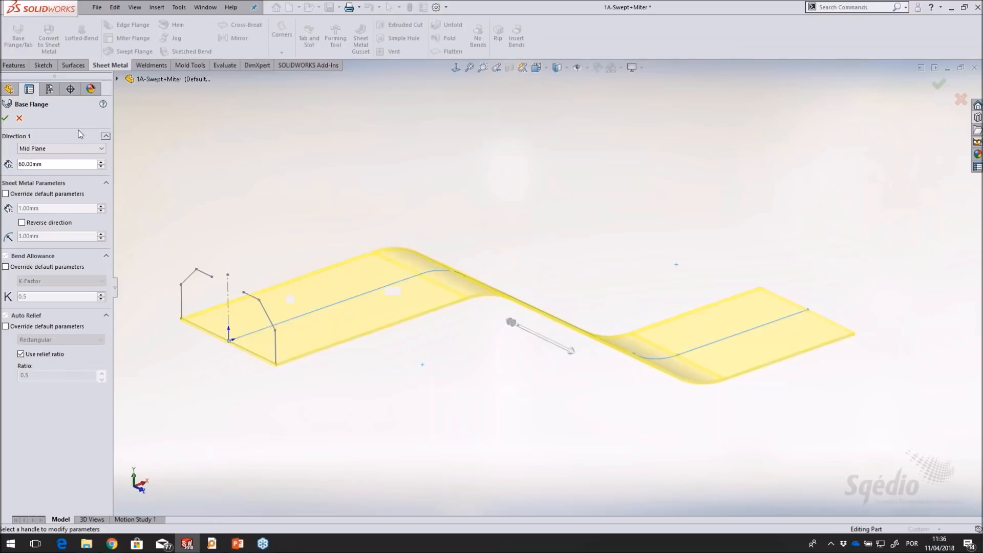
pyautogui.scroll(-4, 294, 340)
pyautogui.scroll(5, 764, 269)
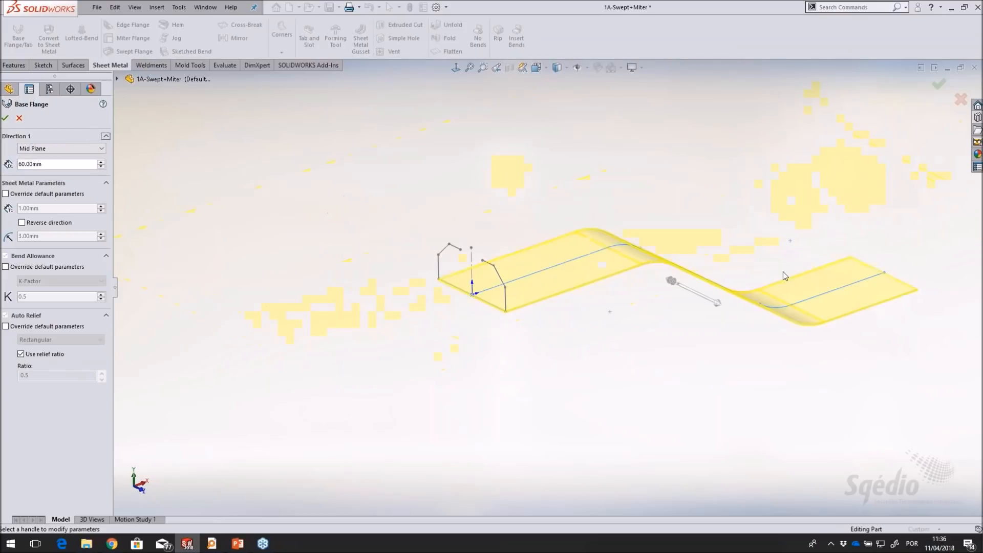
pyautogui.scroll(-2, 783, 273)
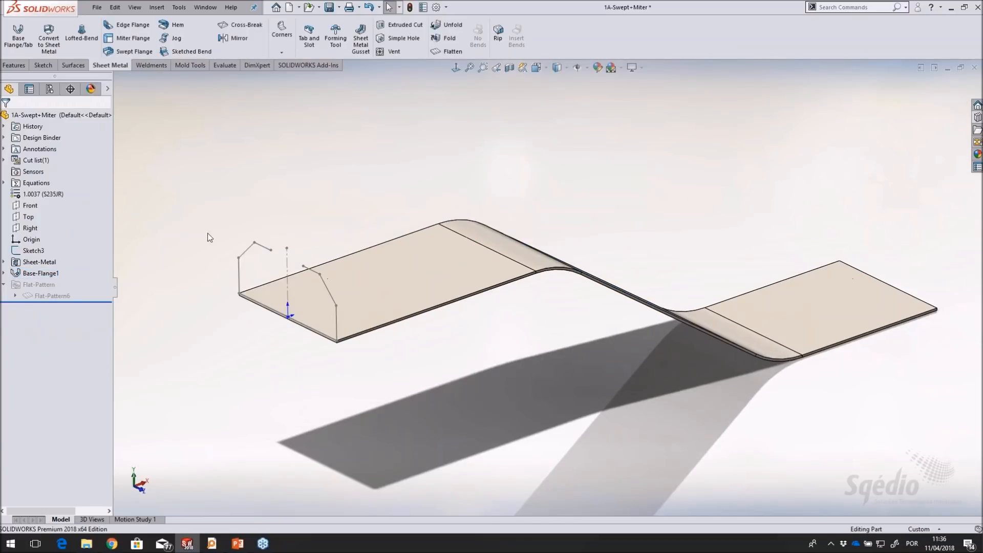
# Flatten the base flange and orient the view to show the face of its flat pattern
pyautogui.click(449, 51)
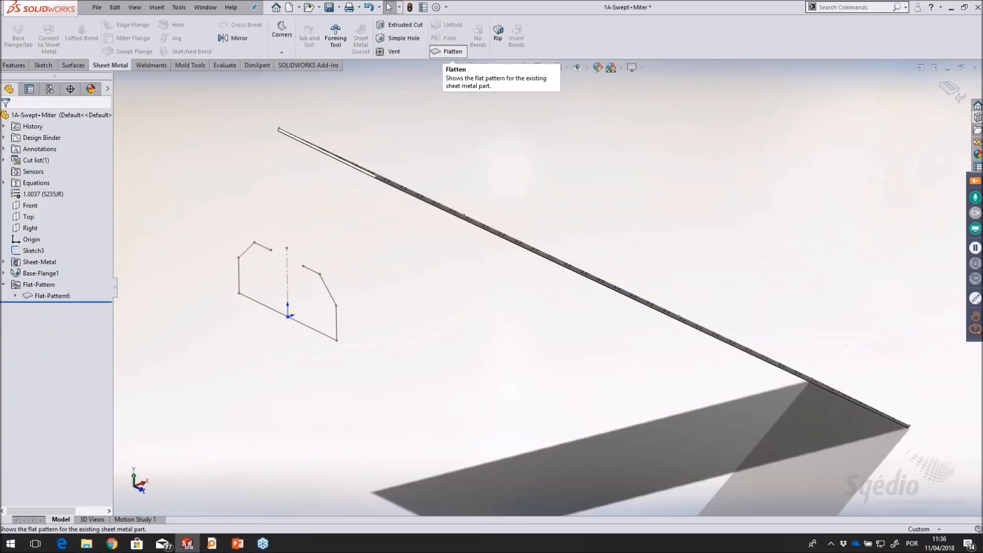
pyautogui.moveTo(522, 180); pyautogui.dragTo(563, 253, button='middle')
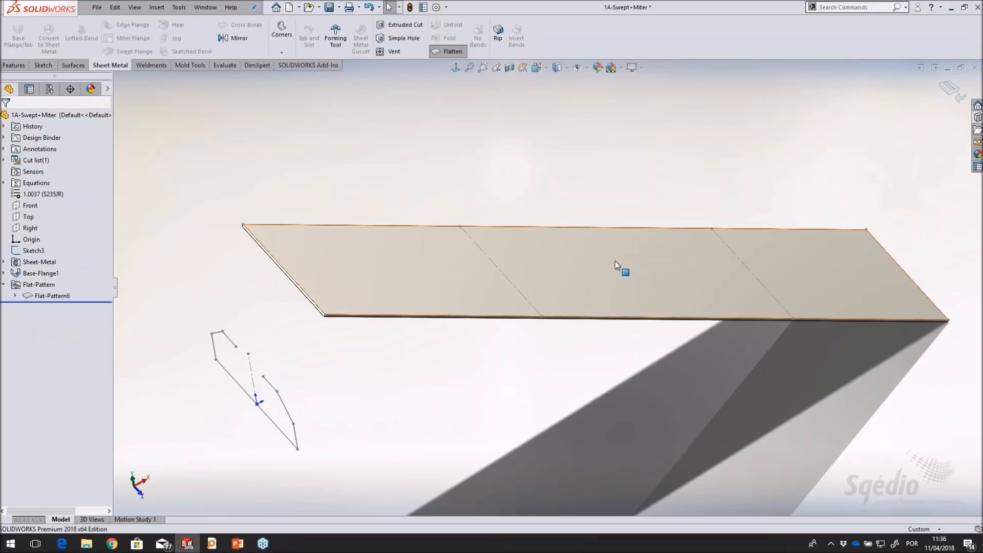
# Edit the flat pattern so its fixed face is the first straight segment, next to the profile sketch
pyautogui.click(51, 295)
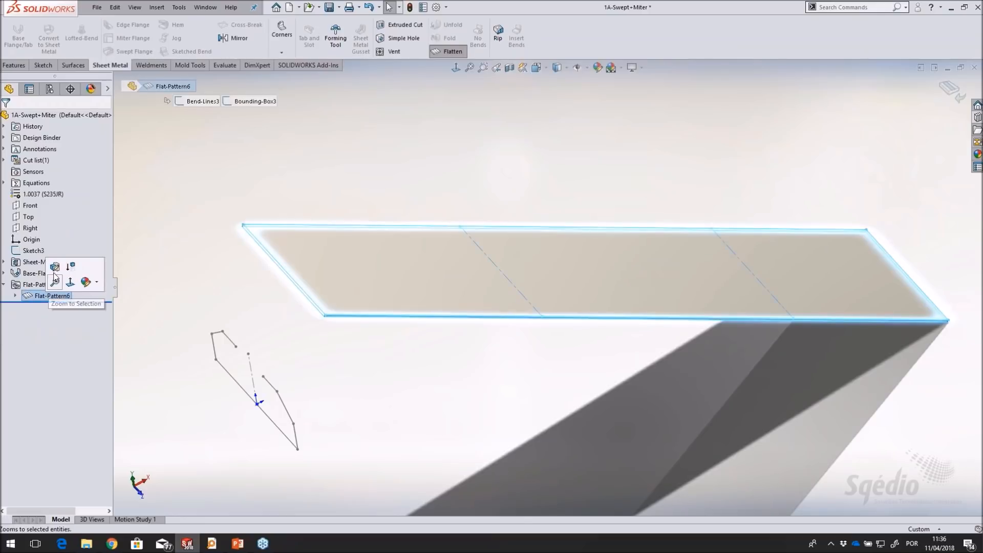
pyautogui.click(55, 281)
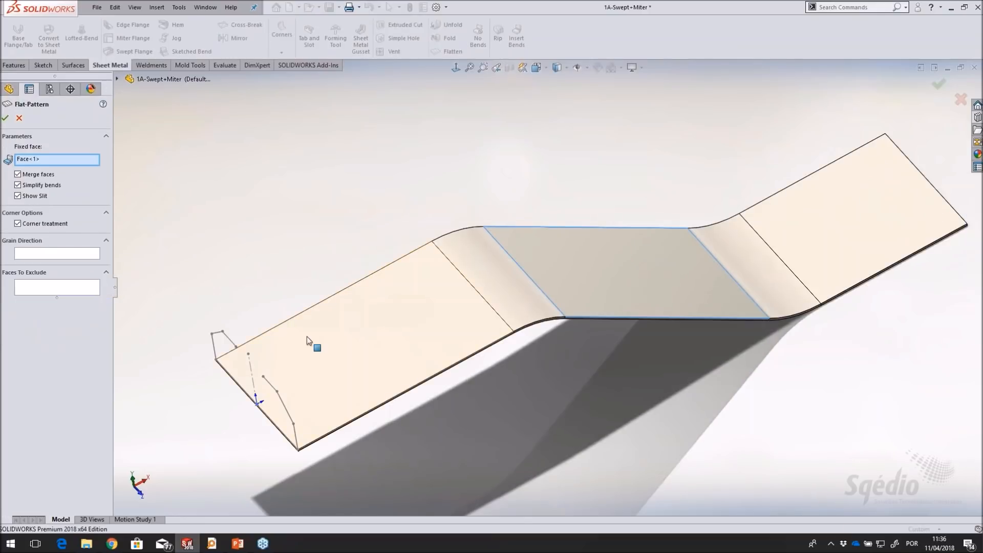
pyautogui.click(307, 338)
pyautogui.click(5, 118)
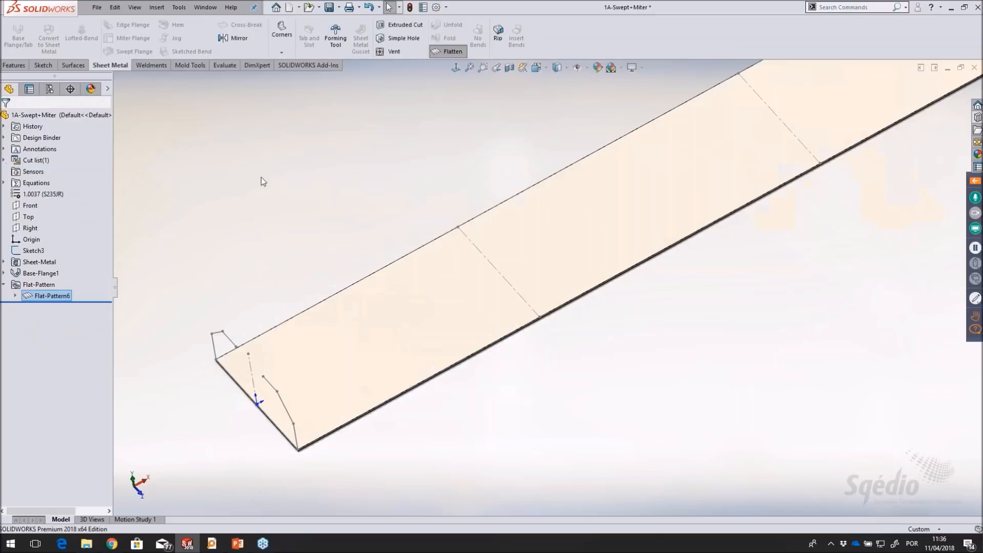
pyautogui.moveTo(369, 161); pyautogui.dragTo(380, 135, button='middle')
pyautogui.scroll(1, 625, 213)
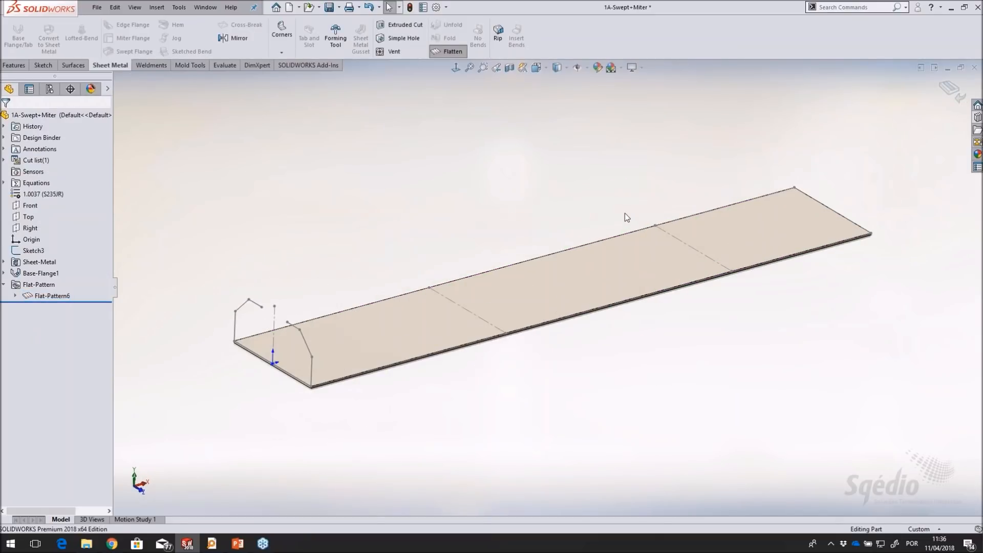
# Return the base flange to its folded S shape
pyautogui.moveTo(641, 253); pyautogui.dragTo(640, 268, button='middle')
pyautogui.click(443, 54)
pyautogui.moveTo(535, 414); pyautogui.dragTo(518, 359, button='middle')
pyautogui.scroll(-1, 530, 404)
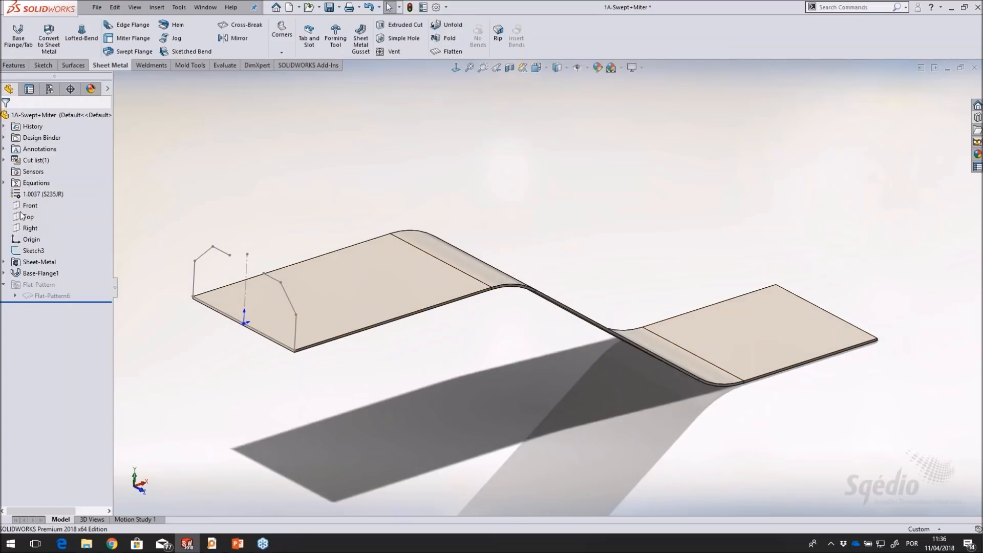
# Sketch a three-line open profile on the Right plane, tracing the existing profile's near half from the base flange's corner, and exit the sketch
pyautogui.click(30, 227)
pyautogui.click(40, 211)
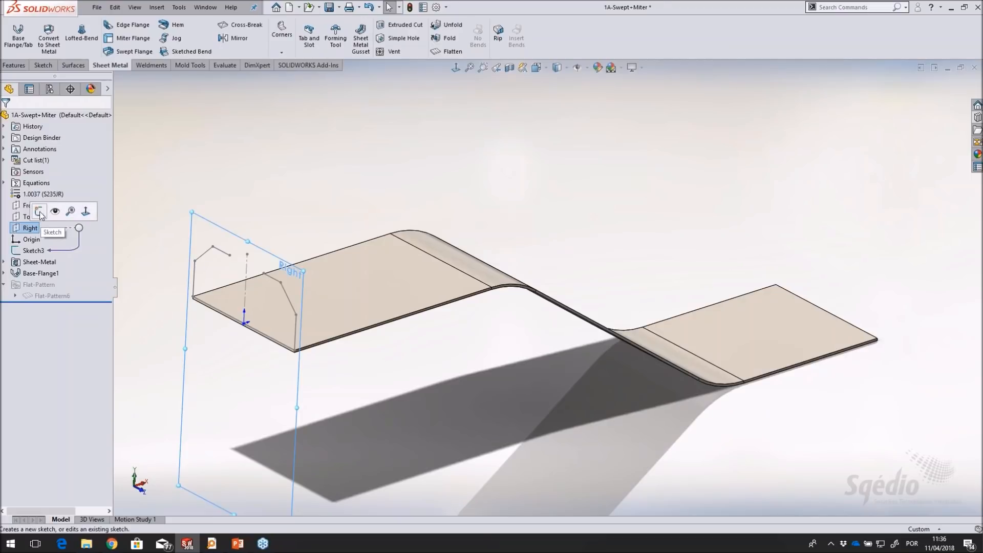
pyautogui.click(66, 24)
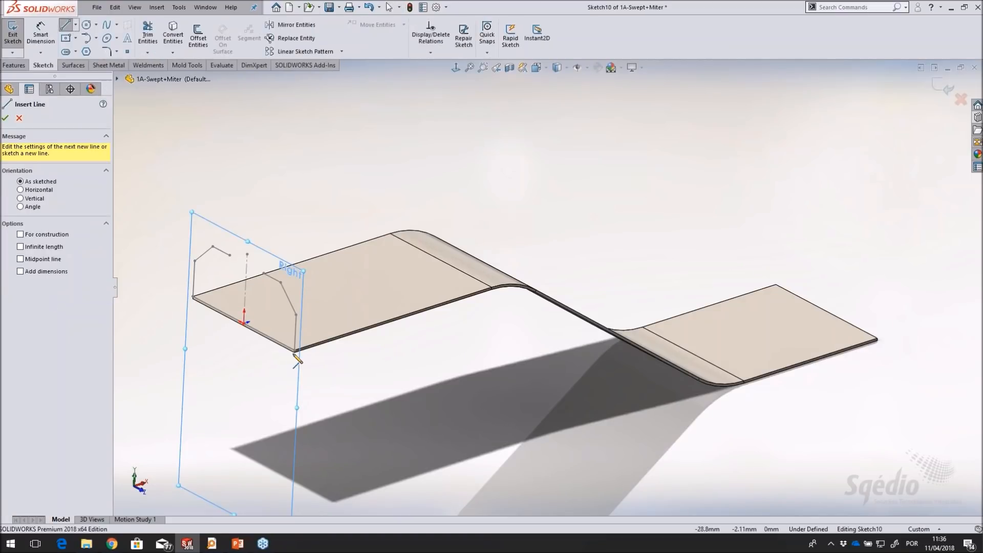
pyautogui.scroll(-4, 301, 355)
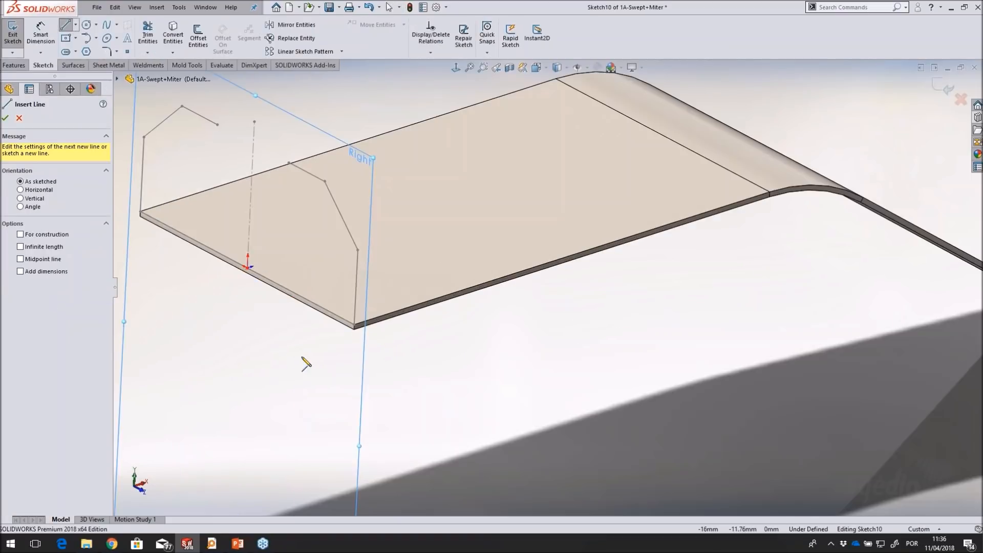
pyautogui.click(354, 326)
pyautogui.click(358, 250)
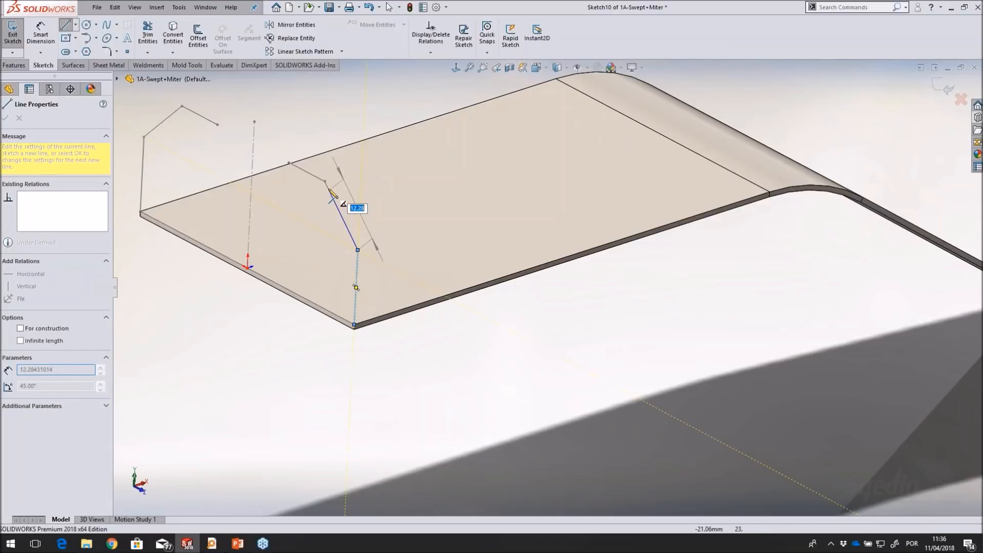
pyautogui.click(324, 181)
pyautogui.click(289, 162)
pyautogui.rightClick(287, 160)
pyautogui.click(281, 154)
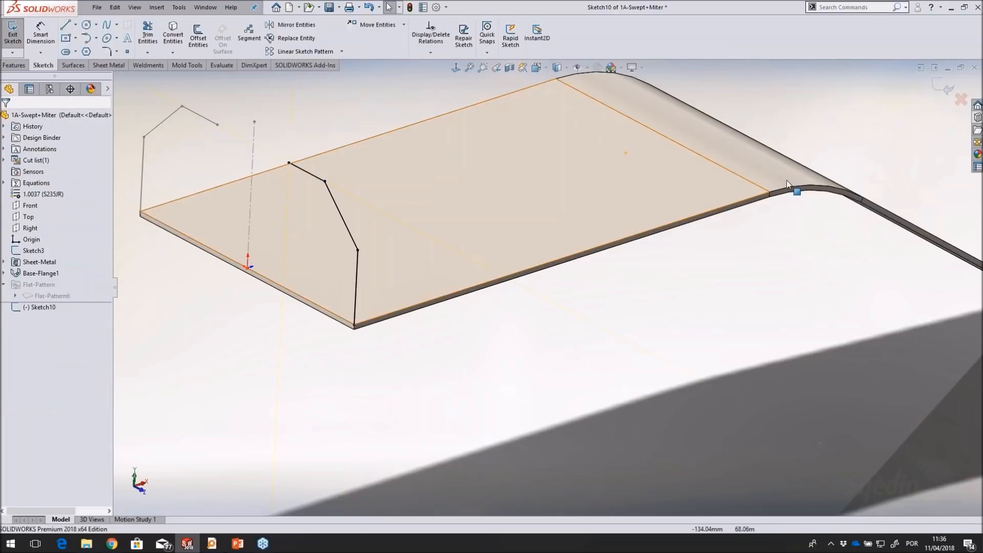
pyautogui.click(936, 90)
# Start a Miter Flange from the new profile sketch and propagate it along all tangent edges on that side of the base flange
pyautogui.scroll(5, 808, 195)
pyautogui.scroll(-1, 815, 212)
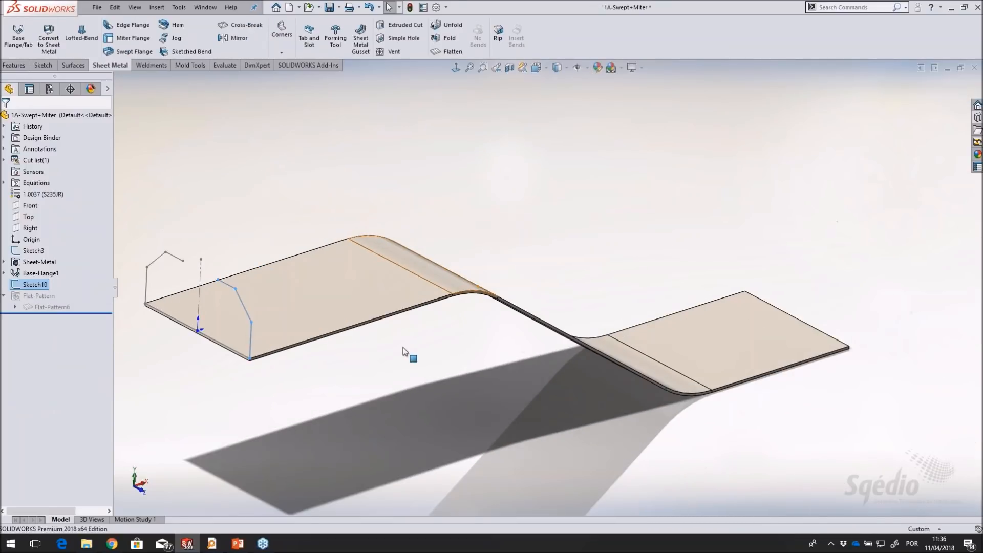
pyautogui.keyDown('ctrl'); pyautogui.moveTo(415, 395); pyautogui.dragTo(437, 387, button='middle'); pyautogui.keyUp('ctrl')
pyautogui.click(177, 167)
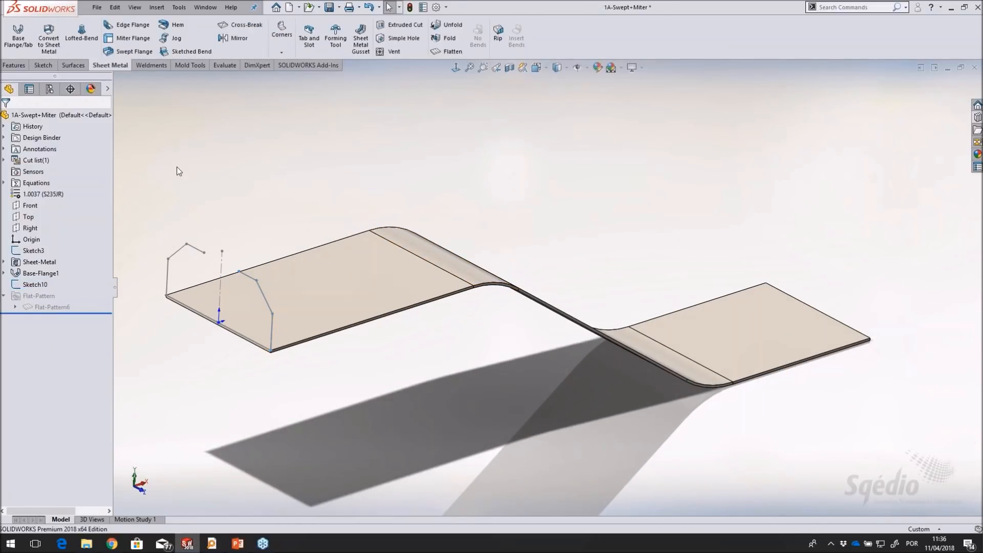
pyautogui.click(37, 285)
pyautogui.click(133, 38)
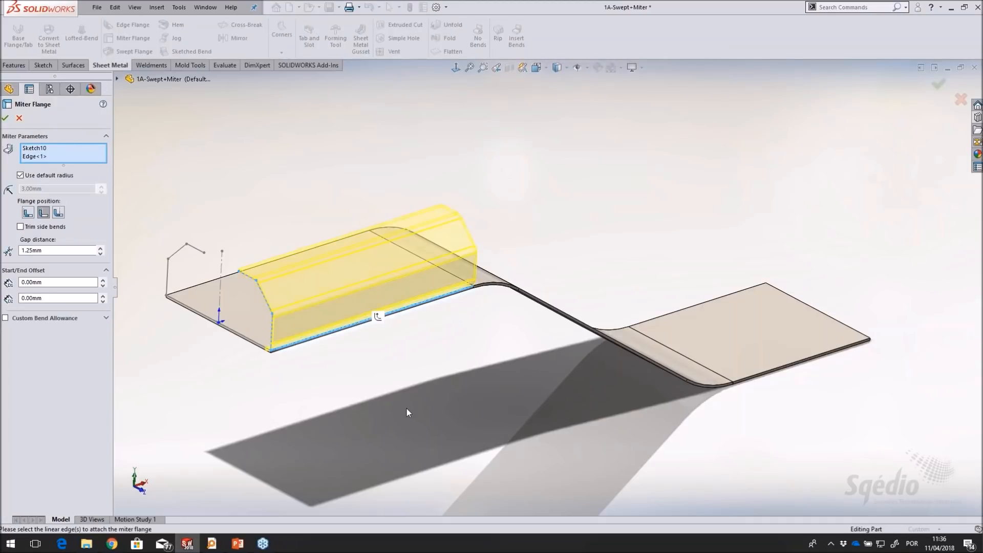
pyautogui.click(378, 317)
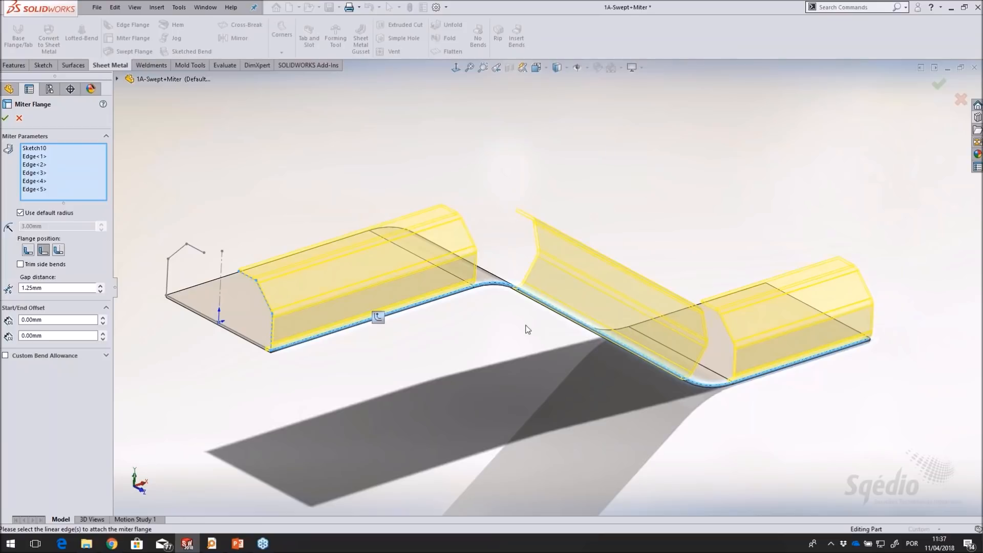
pyautogui.scroll(-3, 528, 325)
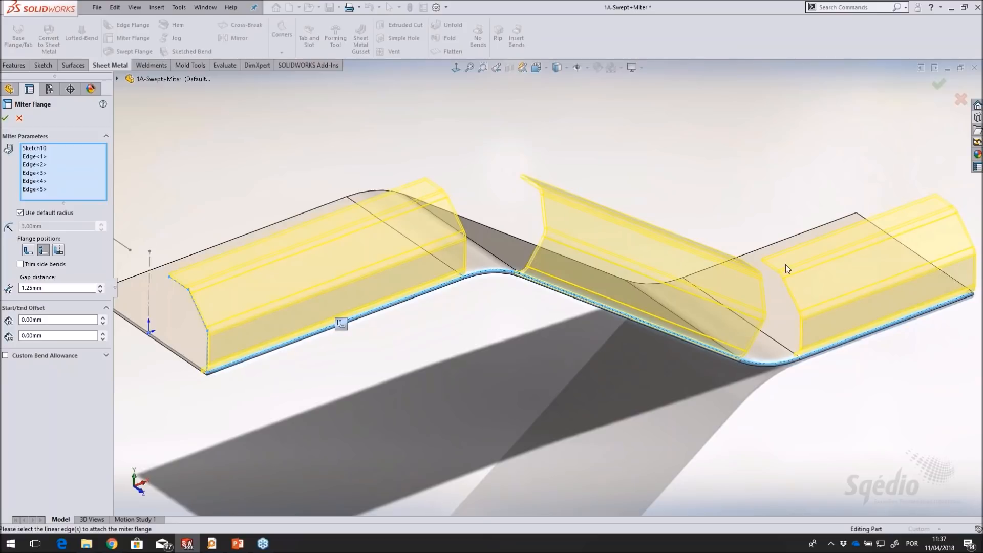
pyautogui.scroll(2, 524, 418)
pyautogui.moveTo(546, 382)
pyautogui.mouseDown(button='middle')
pyautogui.moveTo(566, 381)
pyautogui.moveTo(544, 363)
pyautogui.mouseUp(button='middle')
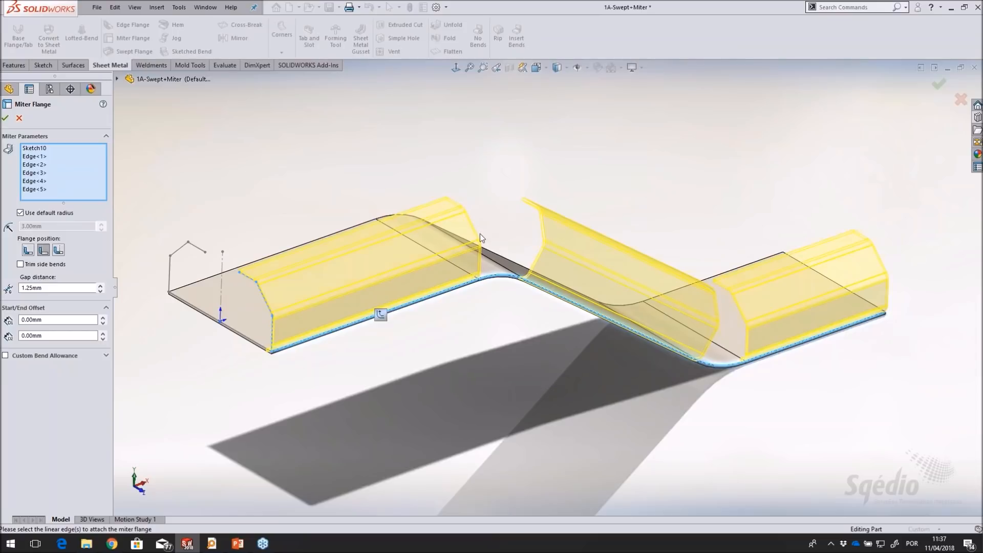
# Try a start offset of 20 mm on the miter flange
pyautogui.click(102, 318)
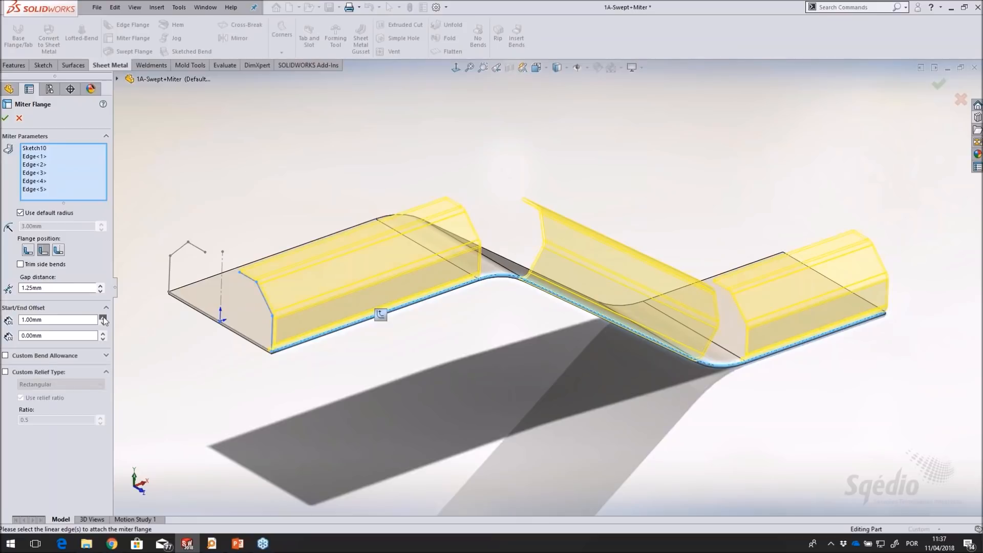
pyautogui.click(103, 318)
pyautogui.click(102, 317)
pyautogui.click(103, 318)
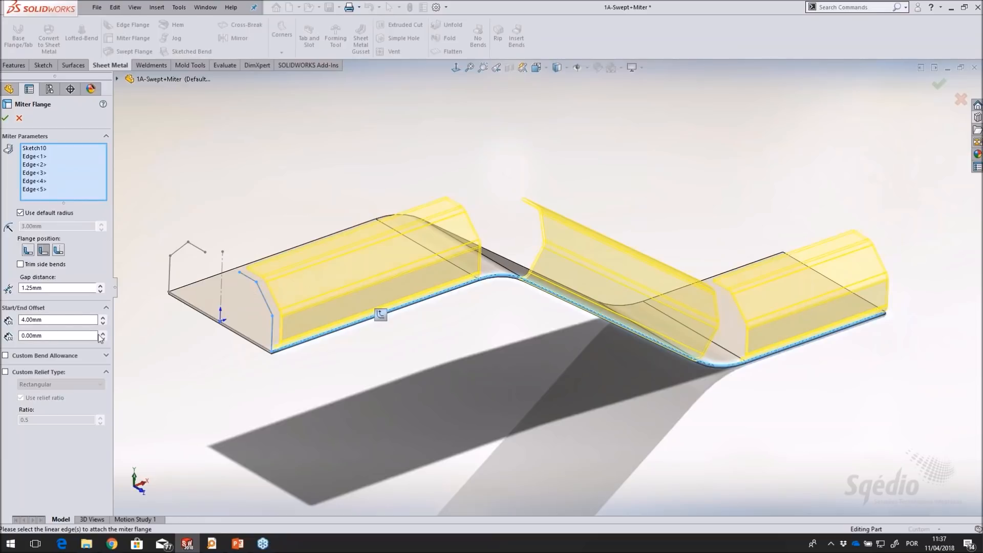
pyautogui.moveTo(45, 320); pyautogui.dragTo(21, 320)
pyautogui.write('20')
pyautogui.press('Return')
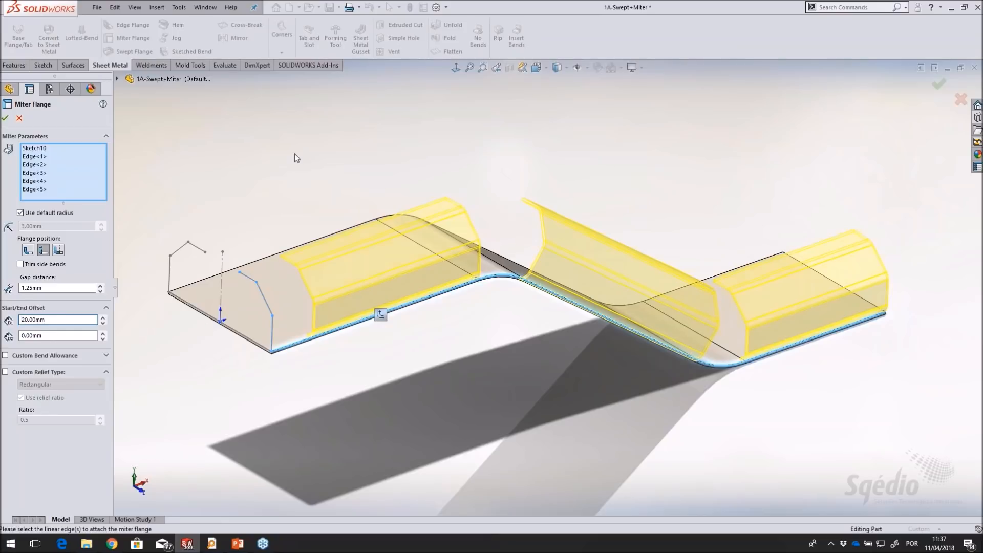
# Set the miter flange's start offset back to 0 mm and complete the flange
pyautogui.moveTo(87, 318); pyautogui.dragTo(23, 319)
pyautogui.write('0')
pyautogui.press('Return')
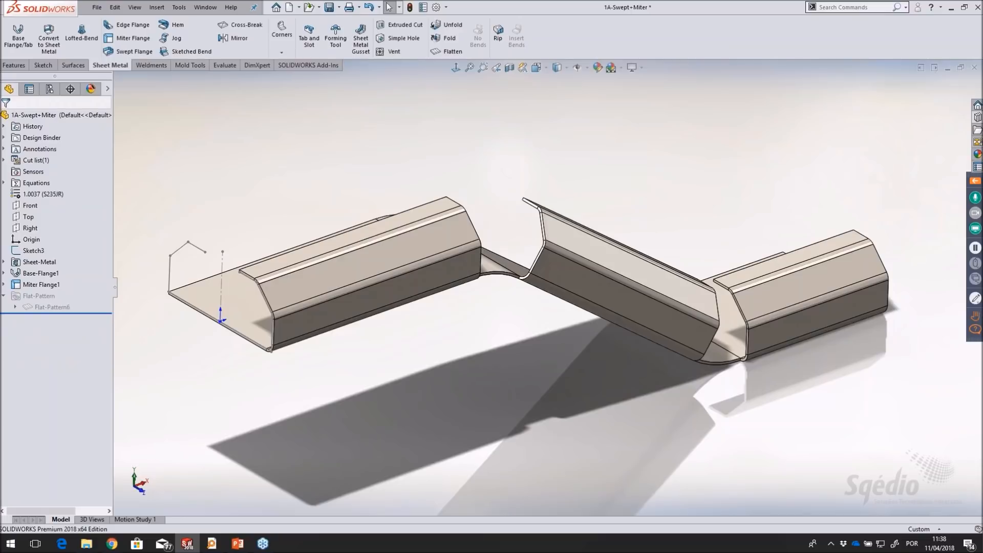
# Mirror the miter flange about the Front plane to form the channel's opposite side
pyautogui.click(48, 288)
pyautogui.keyDown('ctrl'); pyautogui.click(32, 205); pyautogui.keyUp('ctrl')
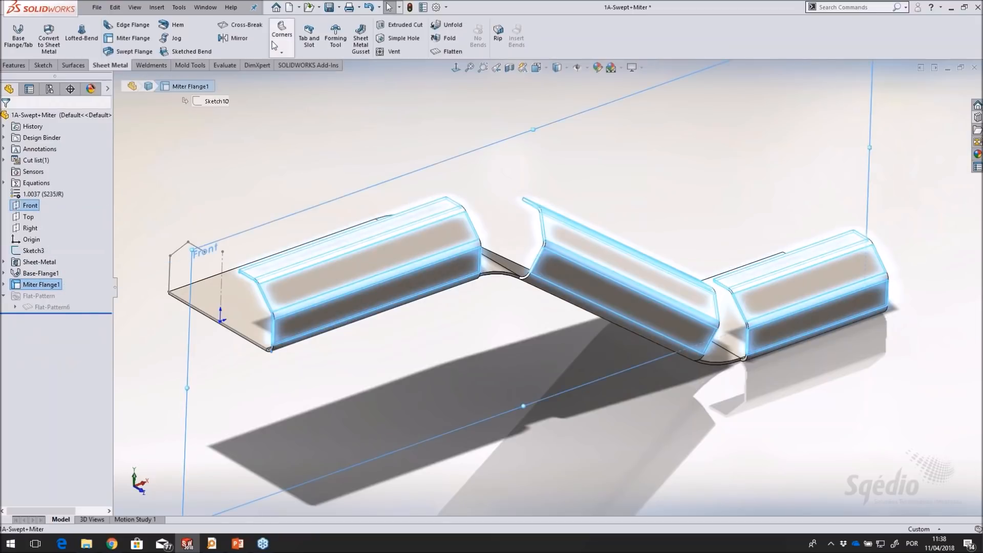
pyautogui.click(235, 38)
pyautogui.click(5, 118)
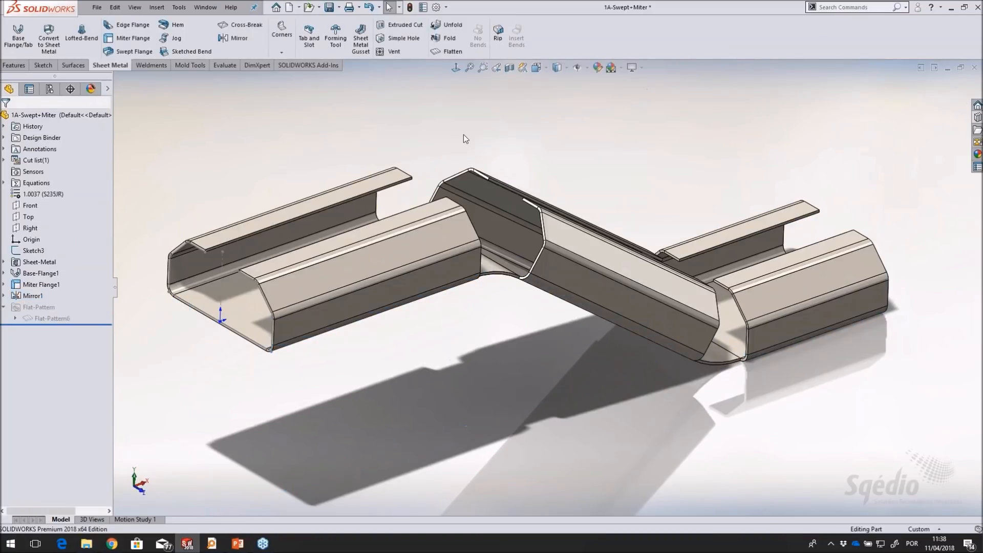
# Flatten the mirrored channel to examine its flat pattern and corner cutouts, and fold it back
pyautogui.click(451, 52)
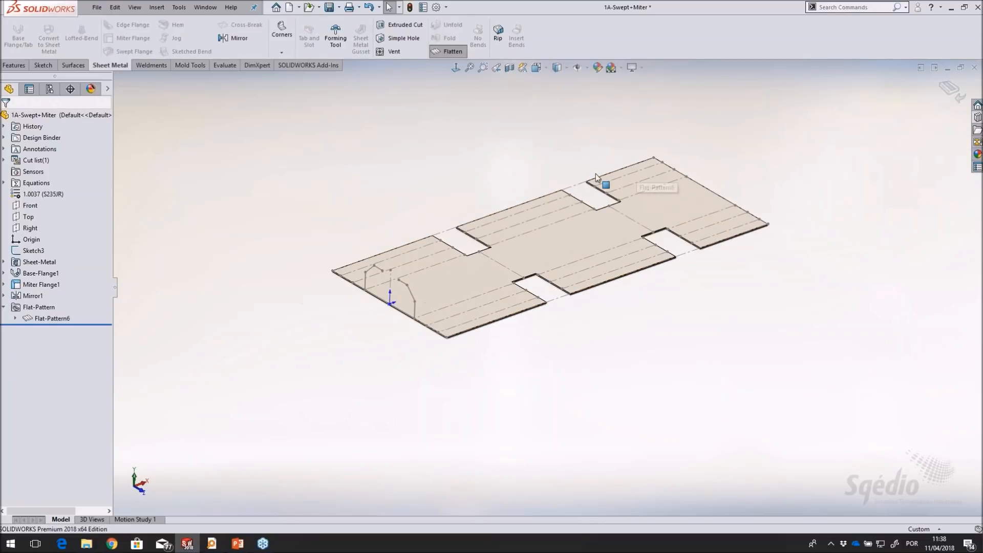
pyautogui.scroll(-2, 596, 174)
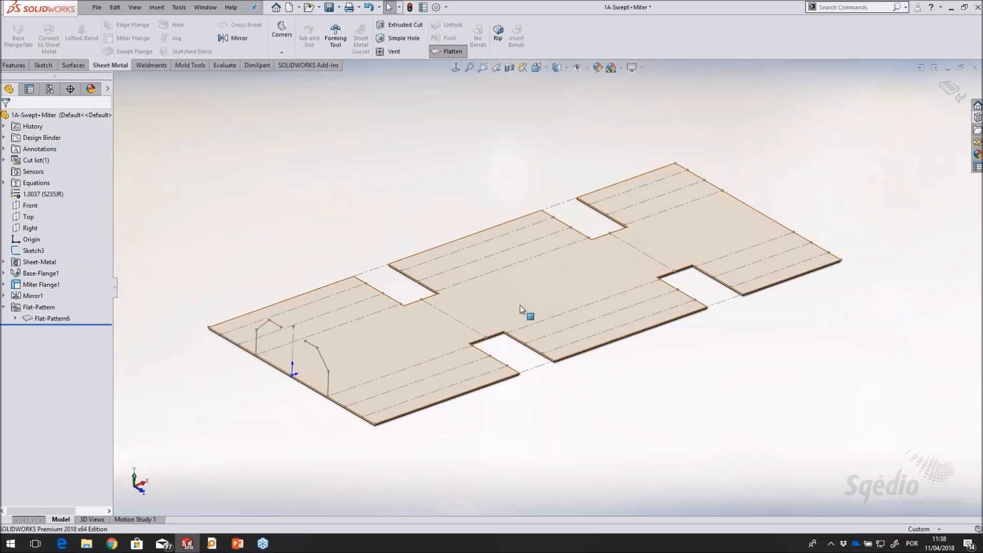
pyautogui.scroll(-1, 521, 287)
pyautogui.click(448, 55)
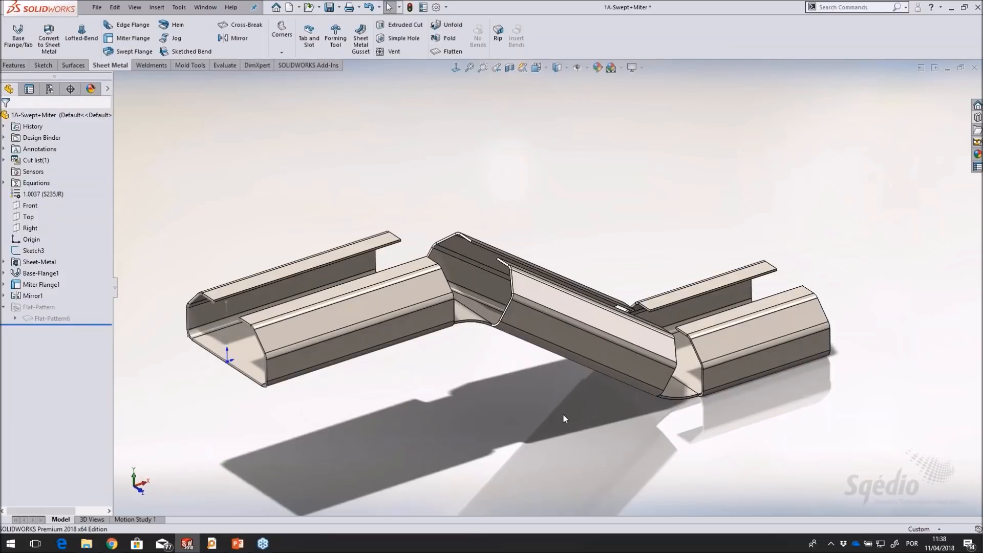
# Close the part without saving and open the 1B-Swept part from the design library's Files folder
pyautogui.hotkey('ctrl', 'w')
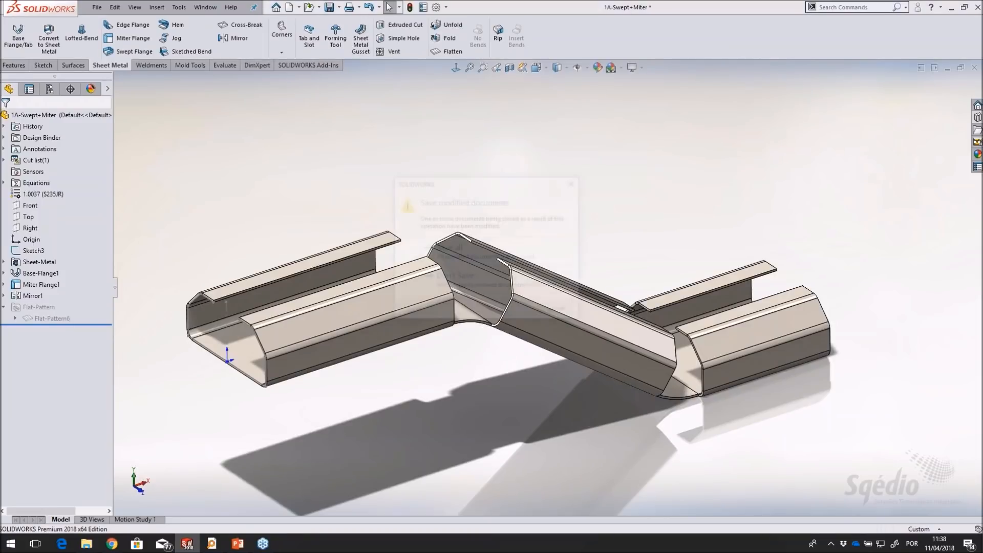
pyautogui.click(485, 284)
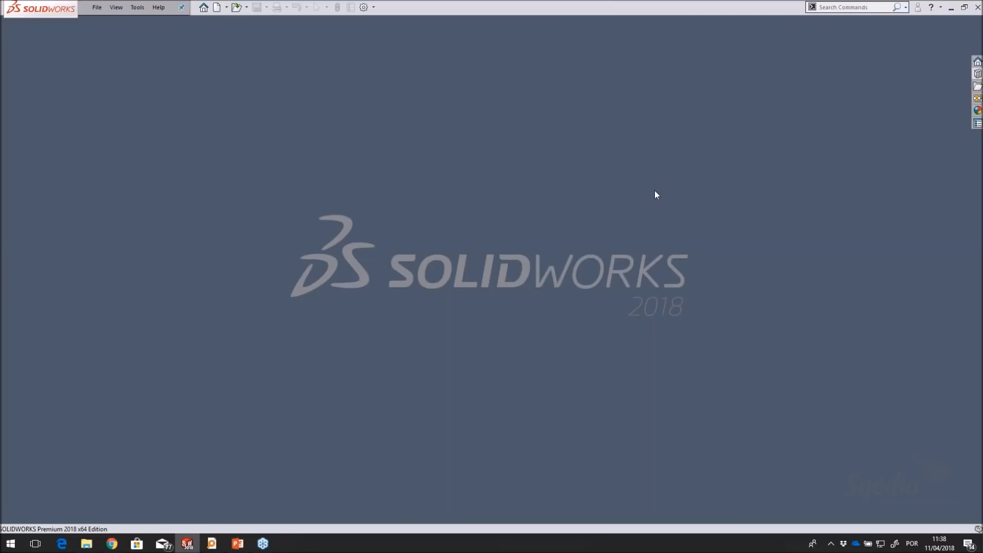
pyautogui.click(978, 75)
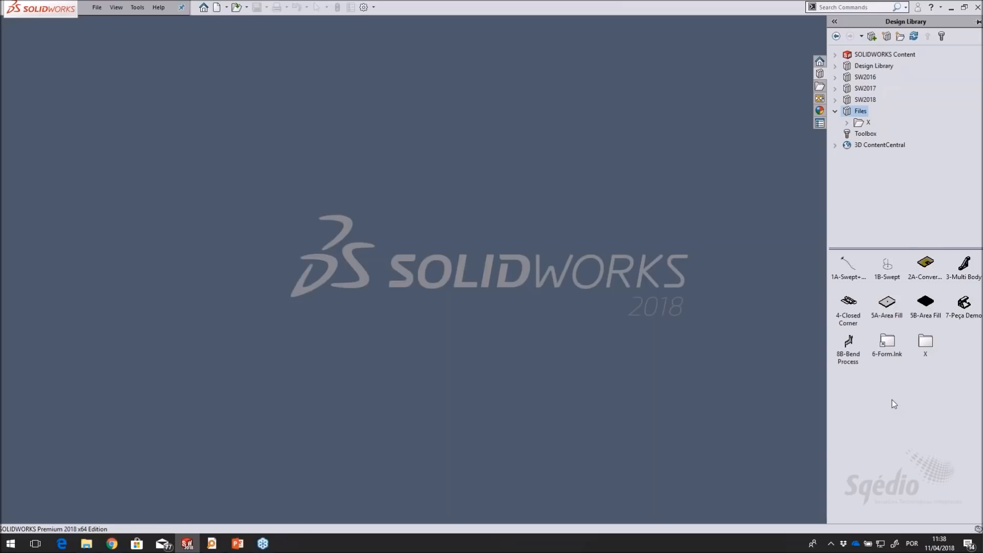
pyautogui.click(887, 274)
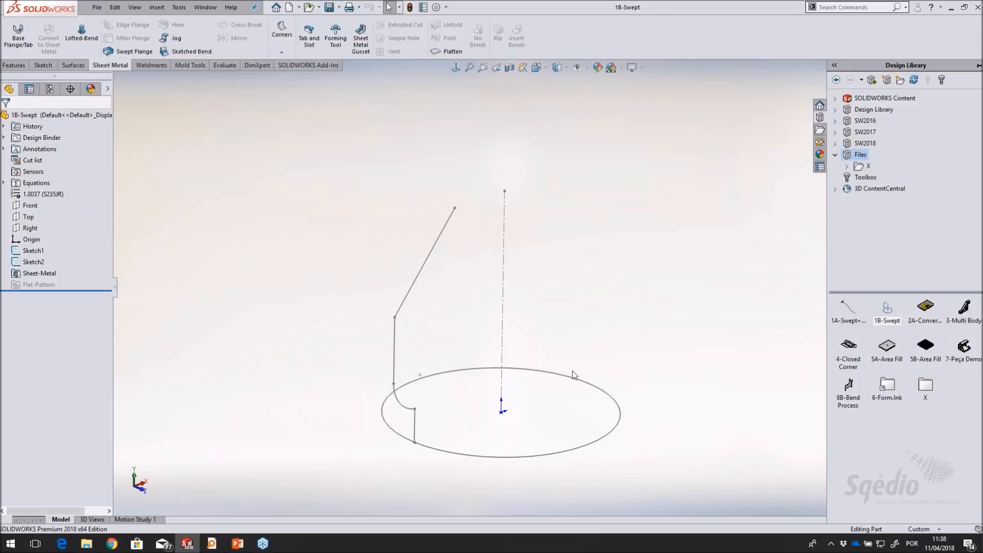
# Open the circular path sketch, examine the circle up close where the profile meets it, and exit the sketch
pyautogui.scroll(-1, 570, 373)
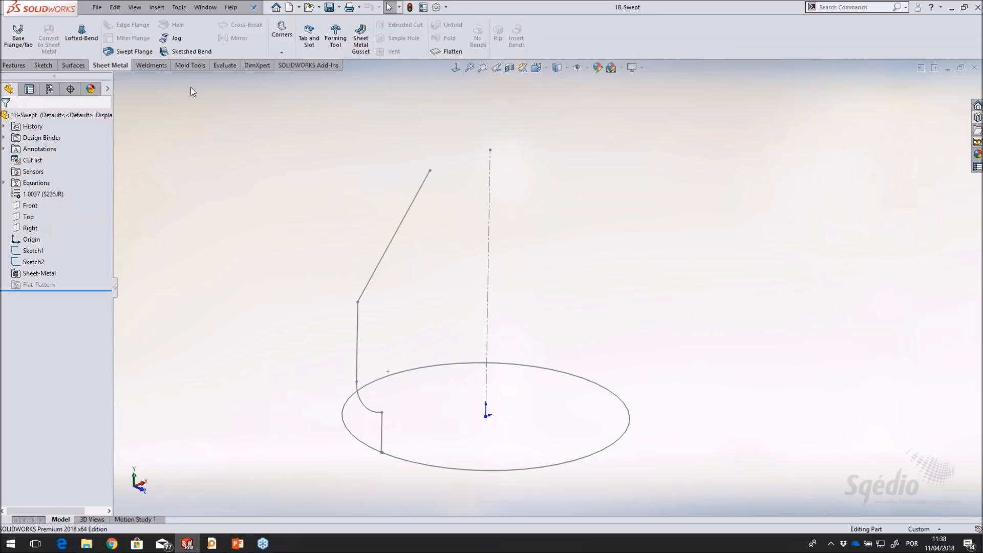
pyautogui.moveTo(574, 318)
pyautogui.mouseDown(button='middle')
pyautogui.moveTo(571, 493)
pyautogui.moveTo(571, 298)
pyautogui.moveTo(534, 393)
pyautogui.mouseUp(button='middle')
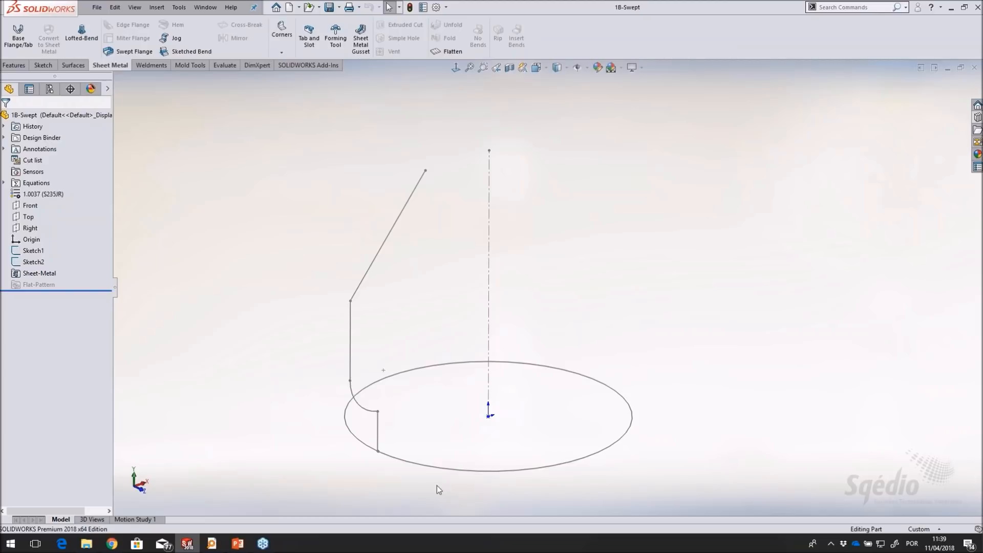
pyautogui.click(36, 262)
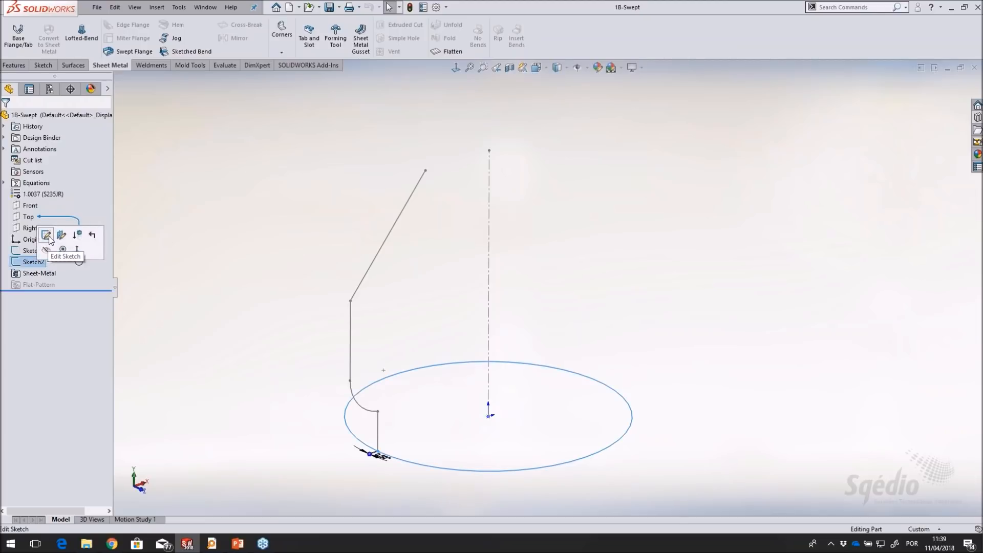
pyautogui.click(46, 236)
pyautogui.scroll(-5, 391, 461)
pyautogui.scroll(-5, 404, 425)
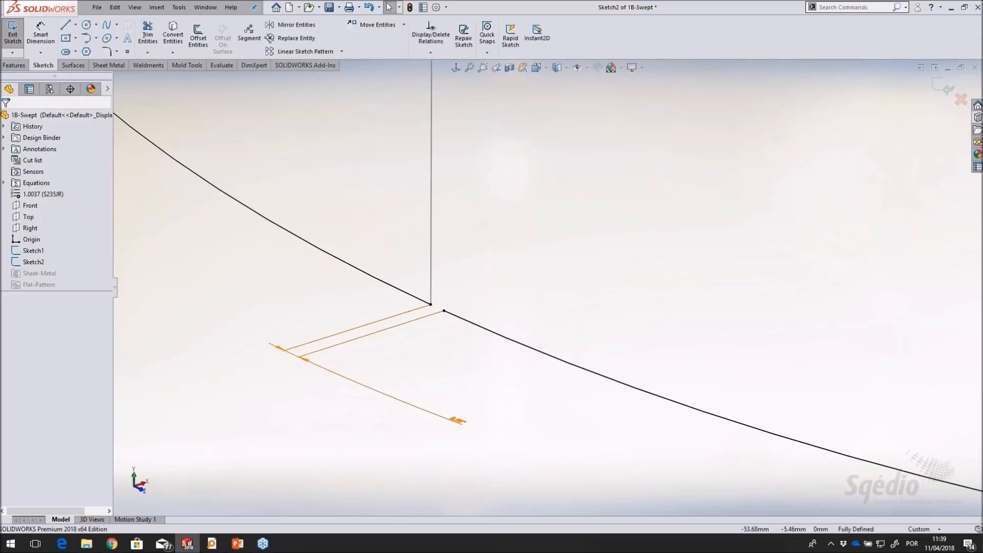
pyautogui.press('f')
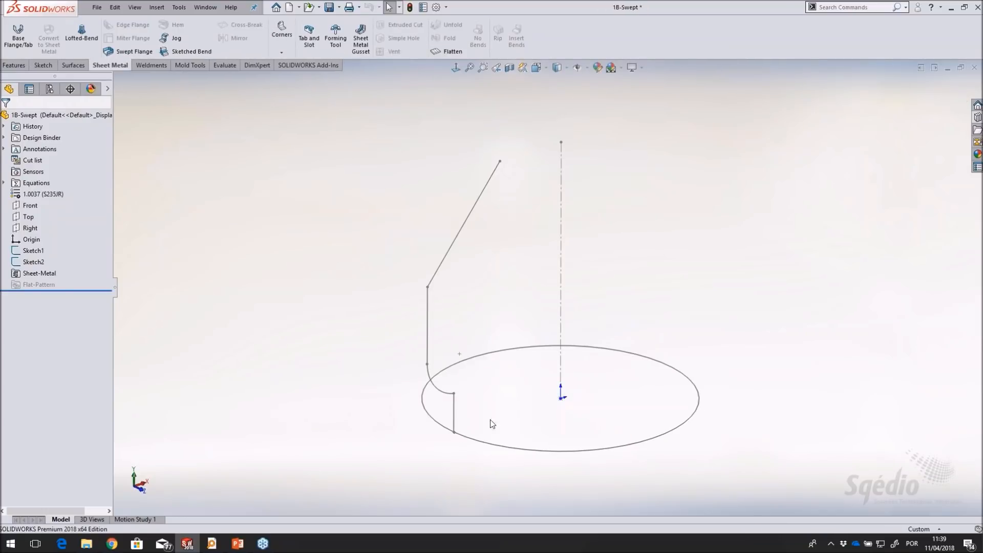
pyautogui.scroll(-1, 658, 321)
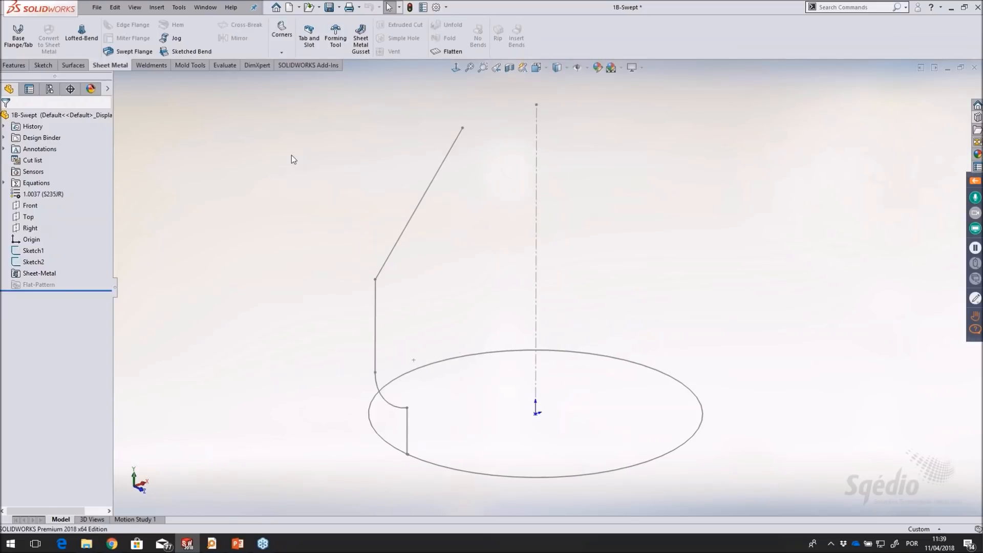
# Create a swept flange from the open Sketch1 profile along the circular Sketch2 path, keeping the default sheet metal parameters
pyautogui.click(130, 52)
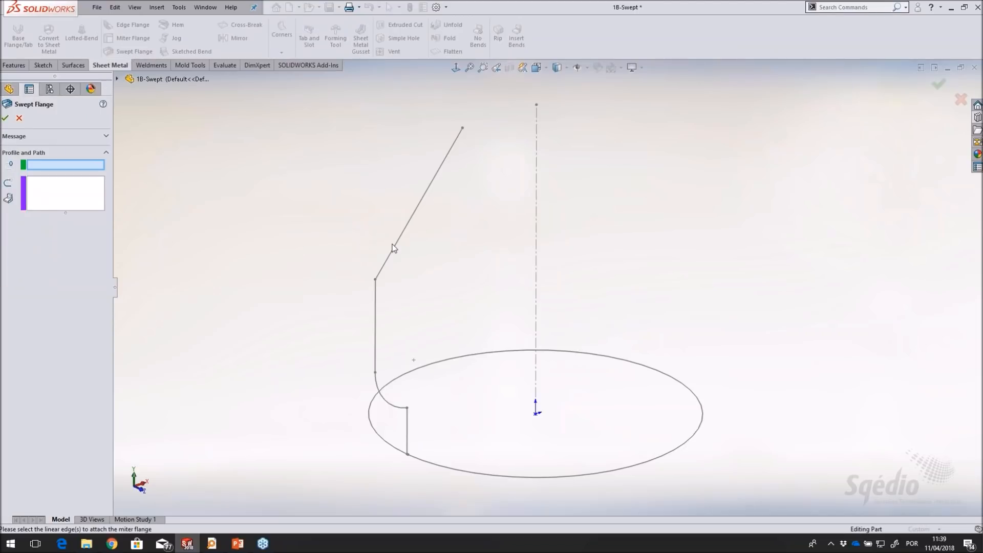
pyautogui.click(394, 248)
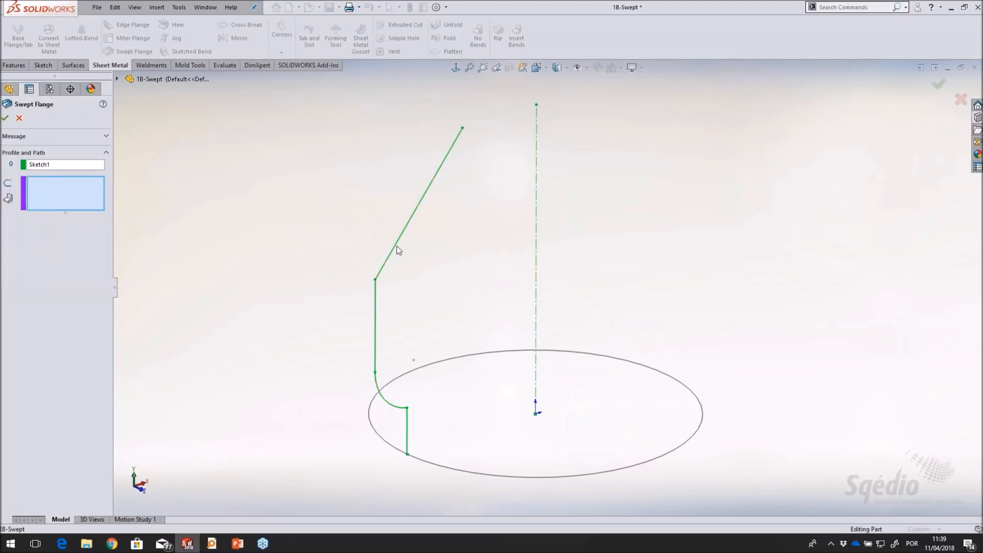
pyautogui.click(441, 362)
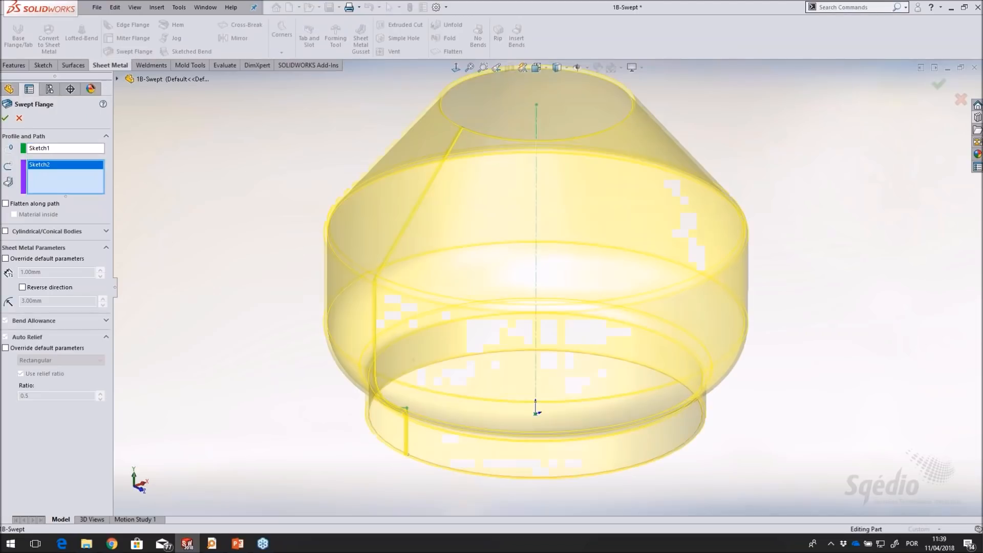
pyautogui.click(6, 119)
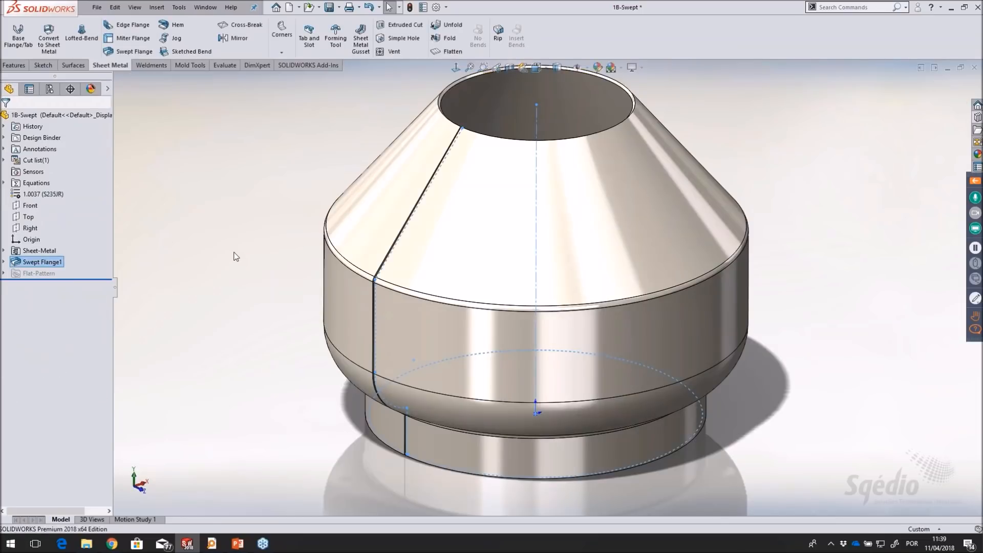
pyautogui.press('f')
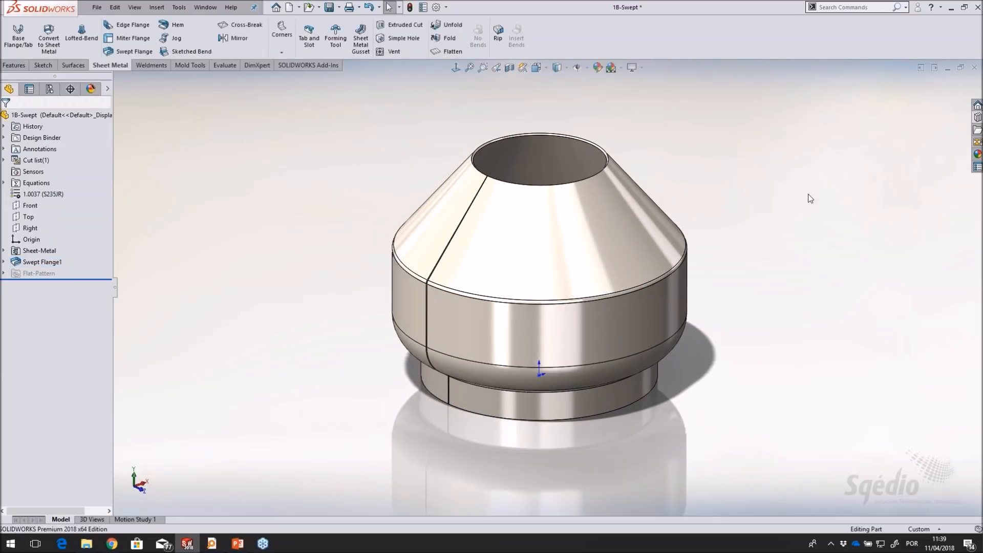
# Flatten the swept flange body to examine its flat pattern and bend lines, and fold it back
pyautogui.click(449, 51)
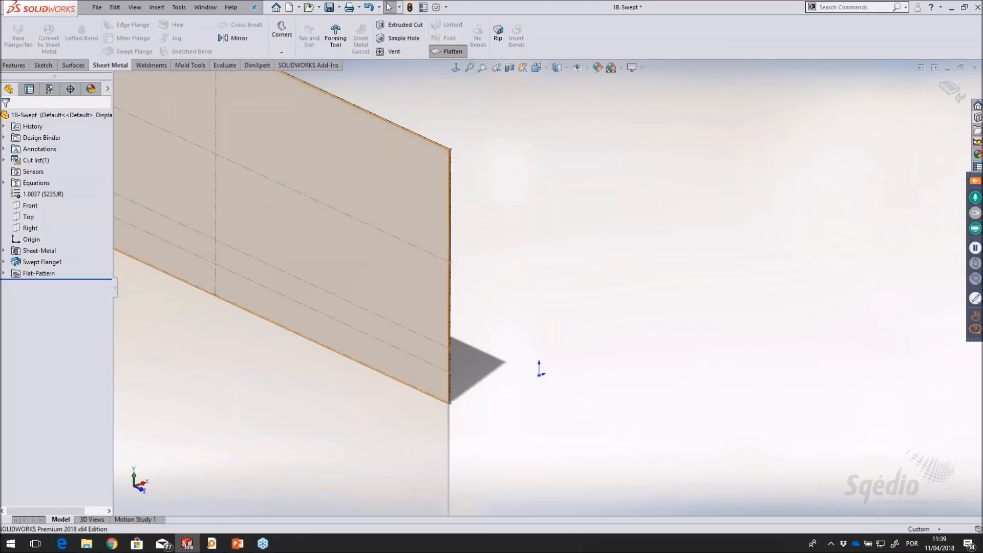
pyautogui.scroll(5, 267, 212)
pyautogui.scroll(-3, 386, 222)
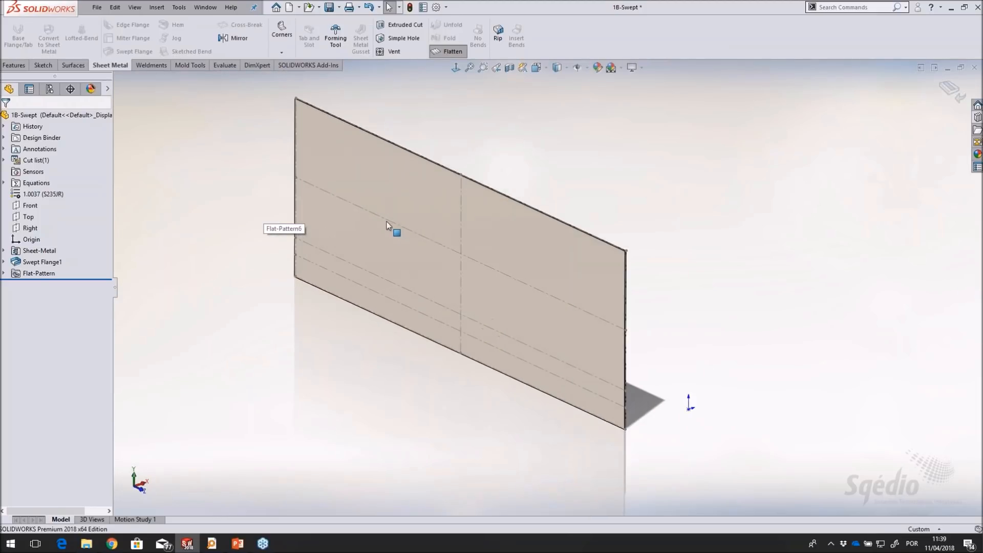
pyautogui.click(450, 51)
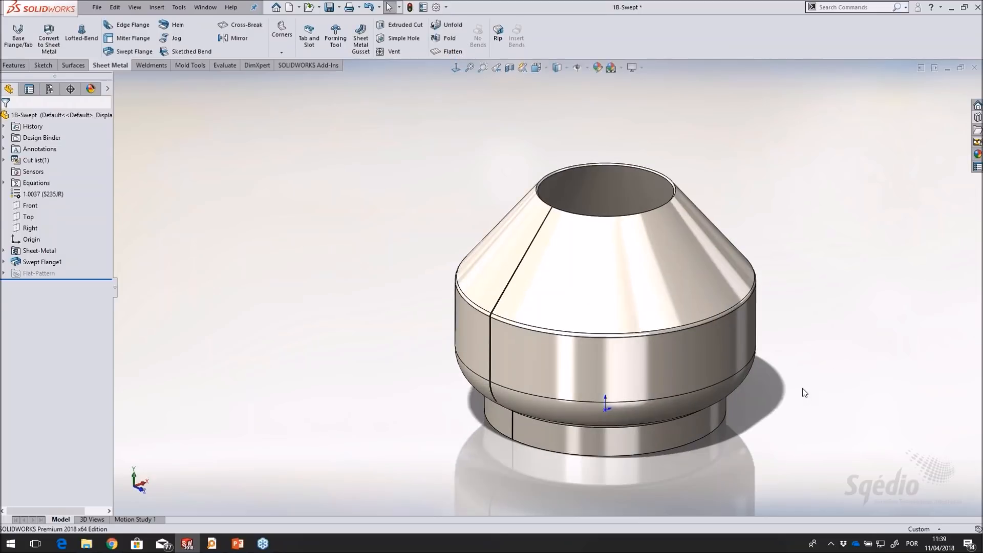
pyautogui.scroll(-2, 803, 388)
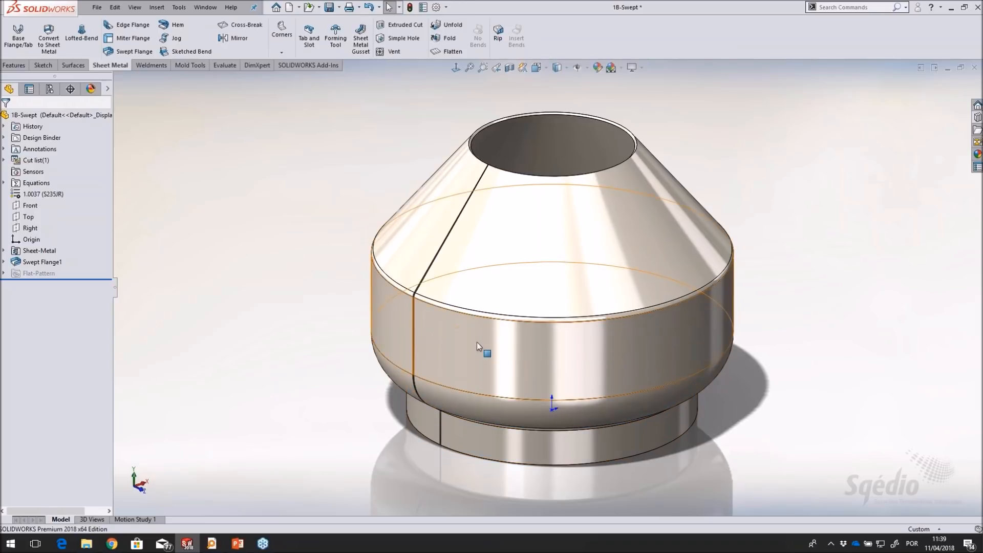
# Open the swept flange's Sketch1 profile, measure the total length of its connected line and arc chain, and exit the sketch
pyautogui.click(4, 262)
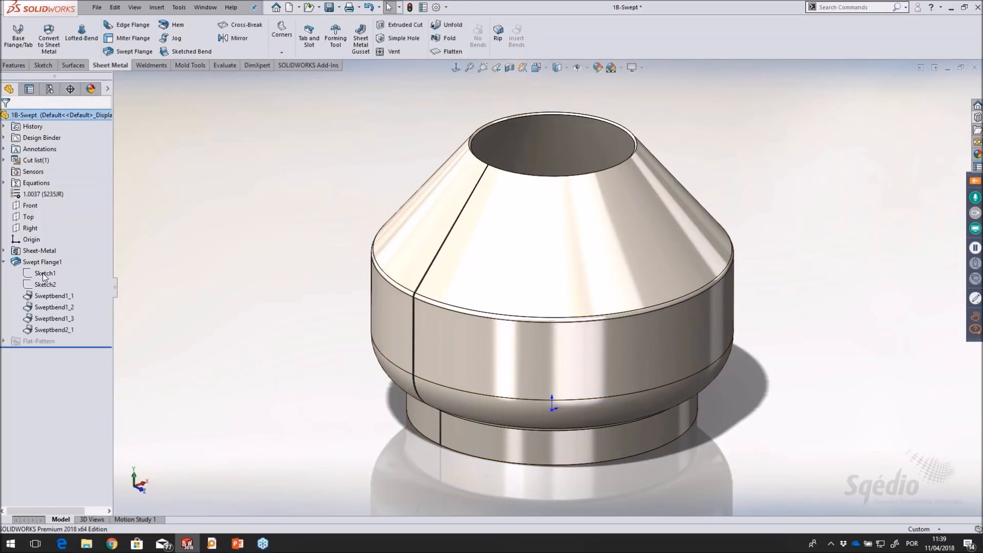
pyautogui.click(44, 274)
pyautogui.click(53, 243)
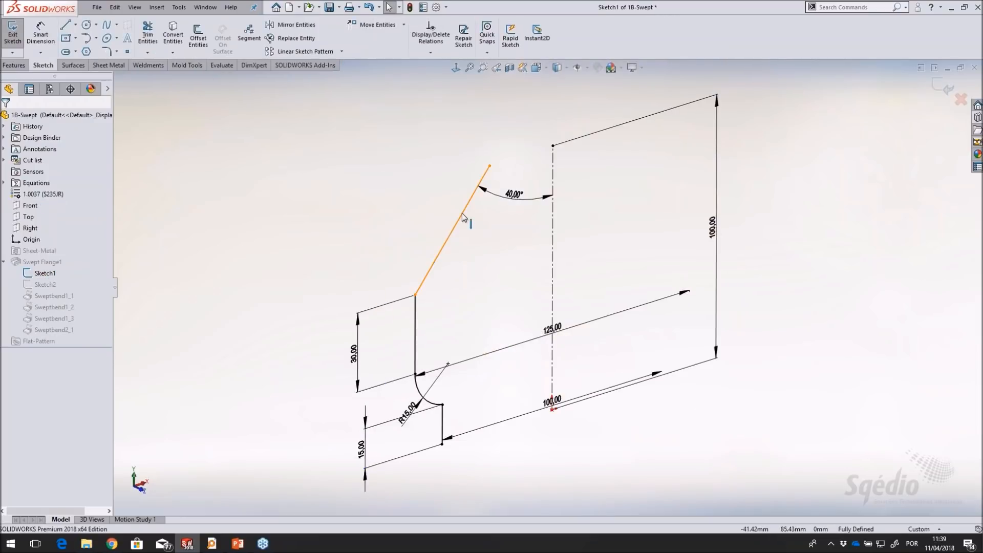
pyautogui.click(463, 217)
pyautogui.rightClick(463, 218)
pyautogui.click(481, 192)
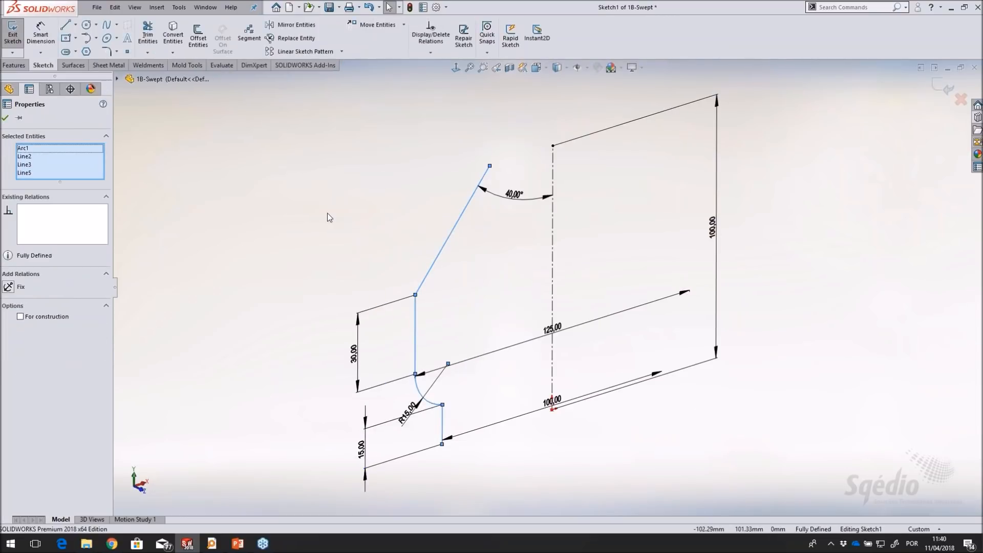
pyautogui.press('m')
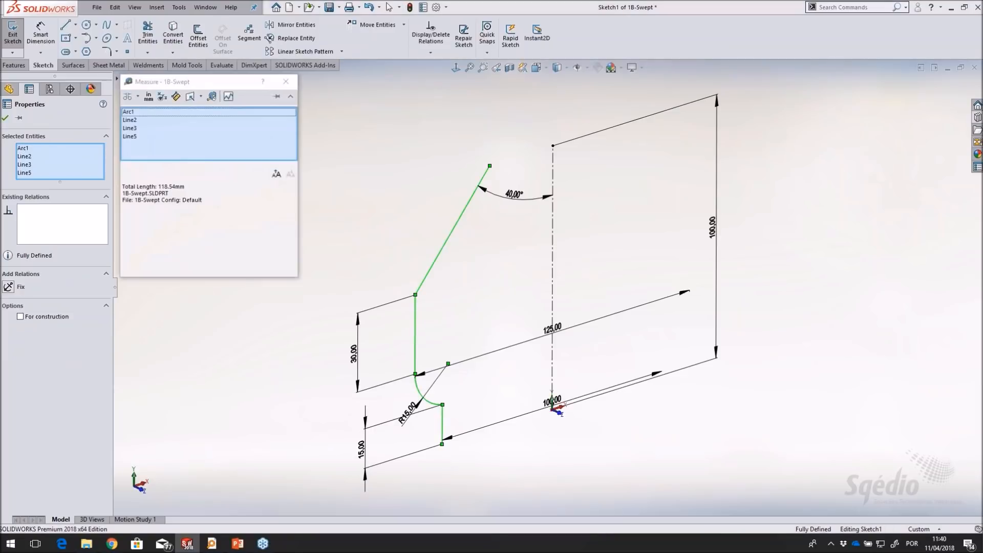
pyautogui.doubleClick(186, 187)
pyautogui.click(286, 82)
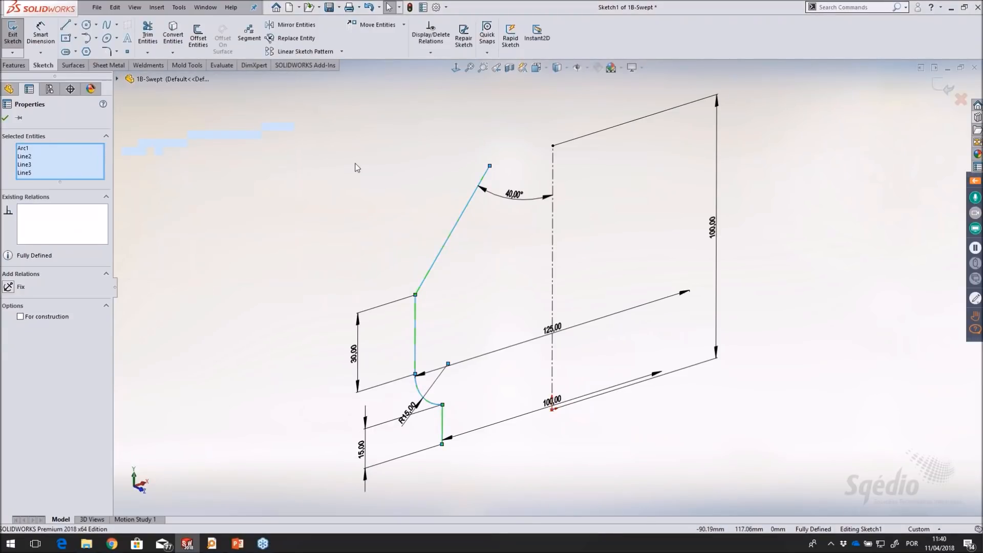
pyautogui.click(355, 163)
pyautogui.click(941, 85)
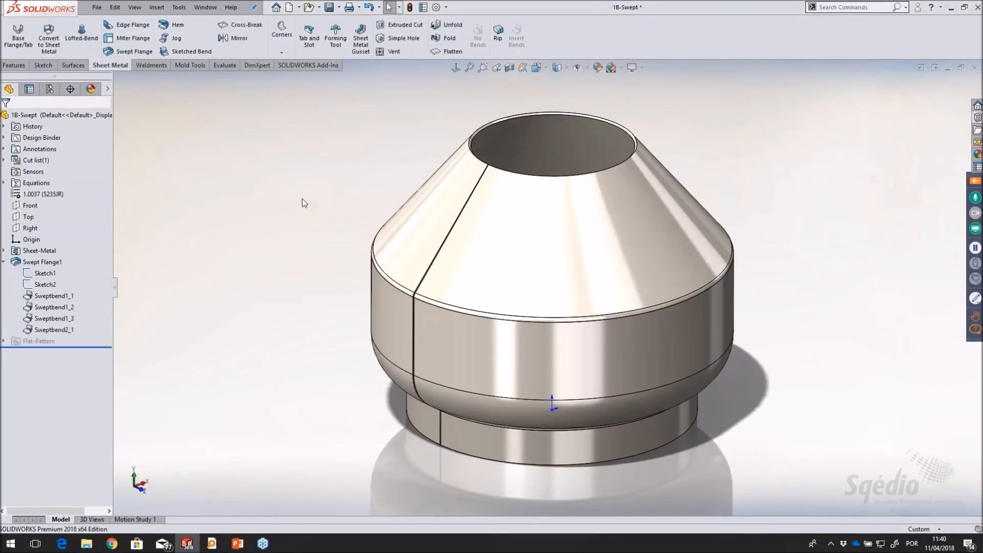
# Flatten the part, check the length of the flat pattern's short end edge, and fold it back to inspect the shape
pyautogui.click(453, 52)
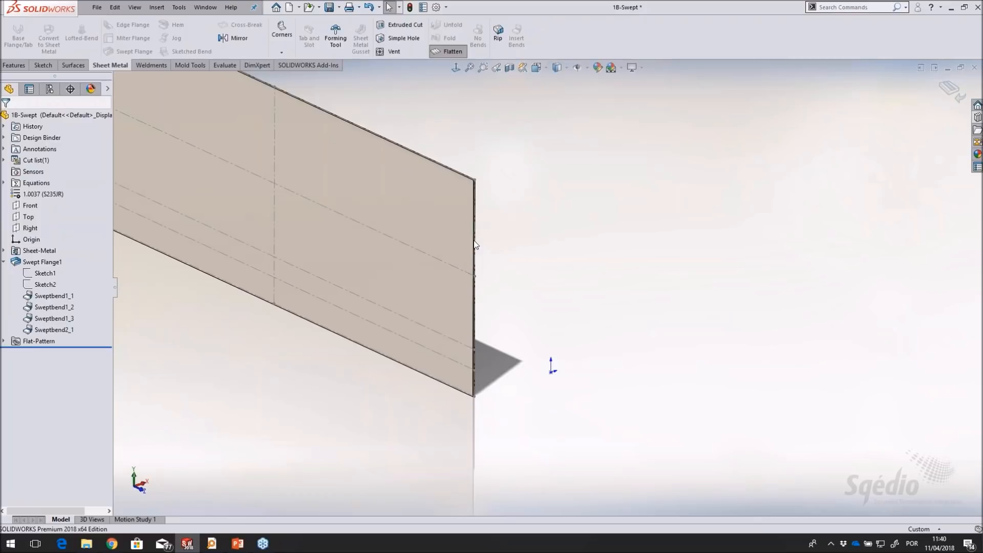
pyautogui.click(475, 230)
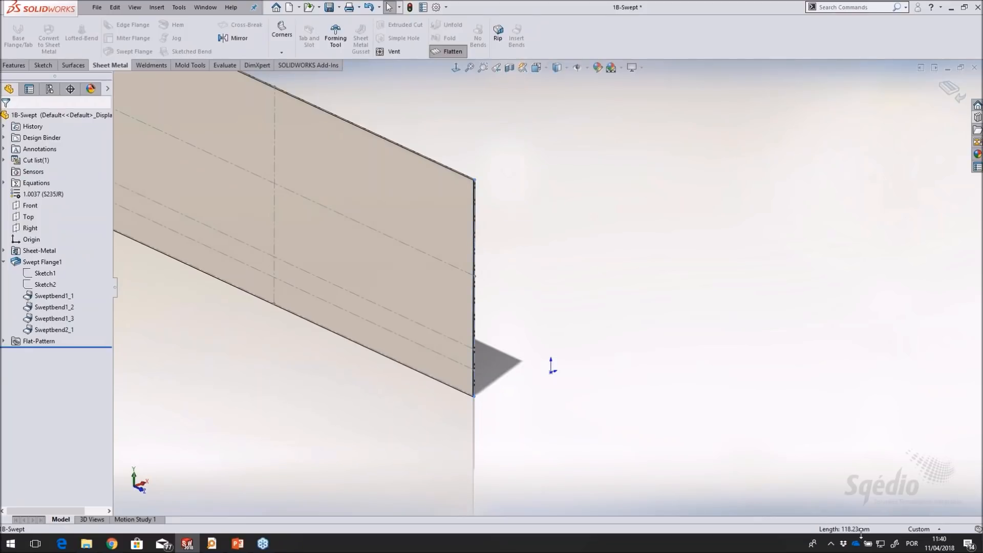
pyautogui.keyDown('ctrl'); pyautogui.moveTo(264, 162); pyautogui.dragTo(441, 244, button='middle'); pyautogui.keyUp('ctrl')
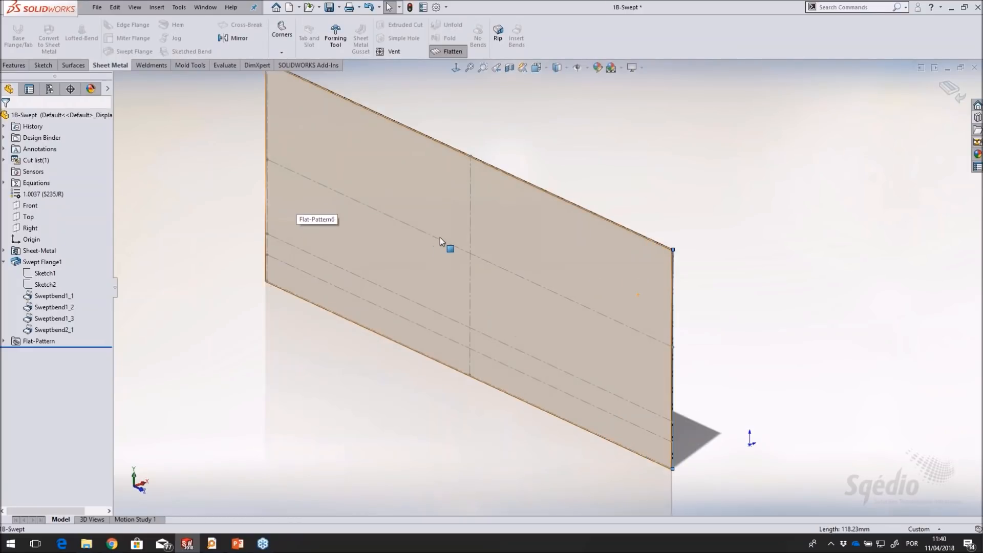
pyautogui.click(951, 90)
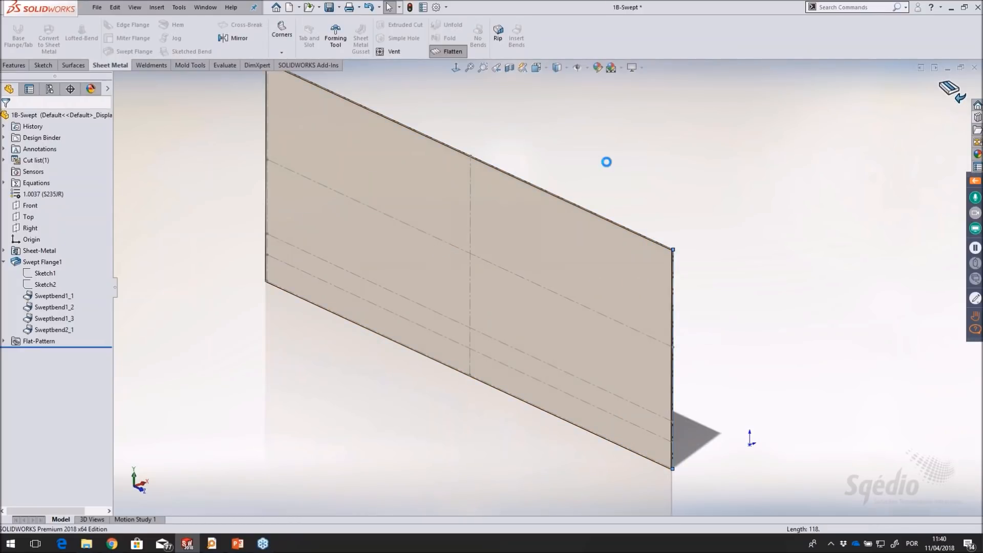
pyautogui.scroll(-5, 841, 385)
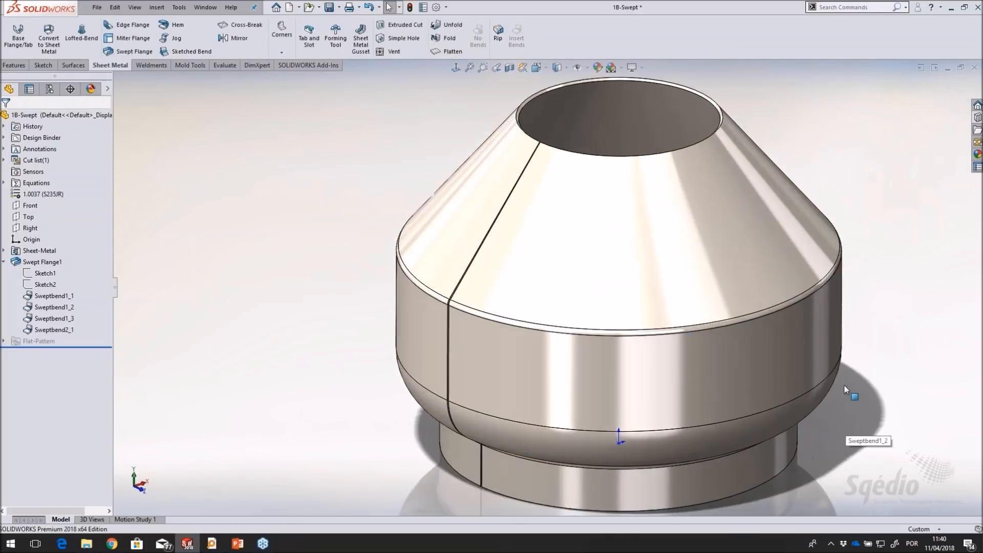
pyautogui.scroll(1, 844, 386)
pyautogui.scroll(-1, 835, 347)
pyautogui.scroll(1, 834, 341)
pyautogui.moveTo(834, 342); pyautogui.dragTo(815, 162, button='middle')
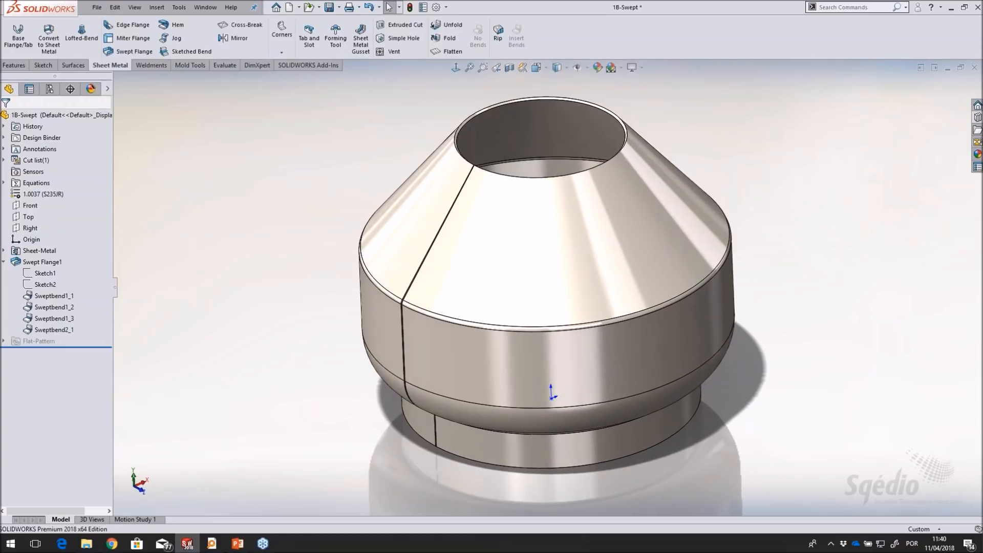
# Close the part without saving and open the 2A-Convert2SM part from the design library's Files folder
pyautogui.click(974, 67)
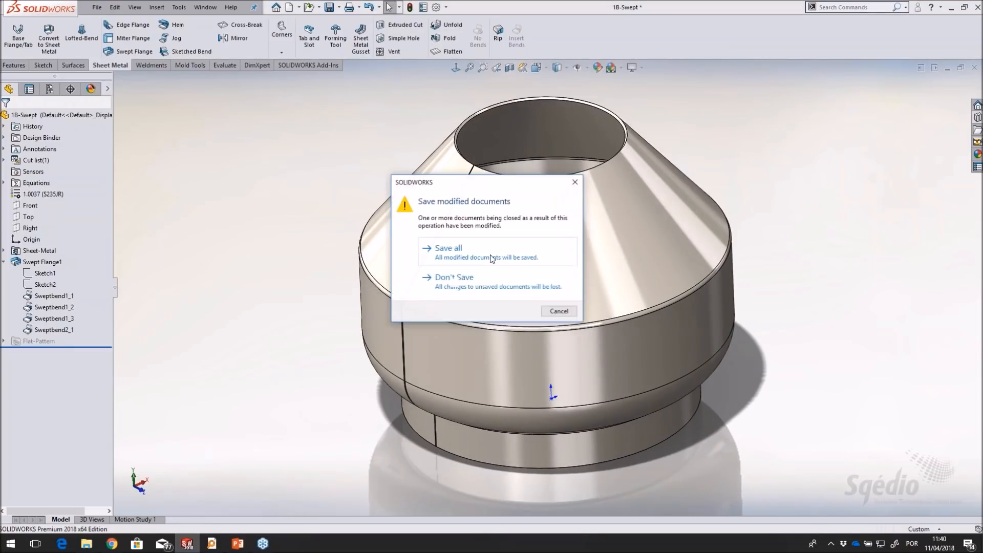
pyautogui.click(492, 284)
pyautogui.press('XF86AudioLowerVolume')
pyautogui.press('XF86AudioLowerVolume')
pyautogui.press('XF86AudioLowerVolume')
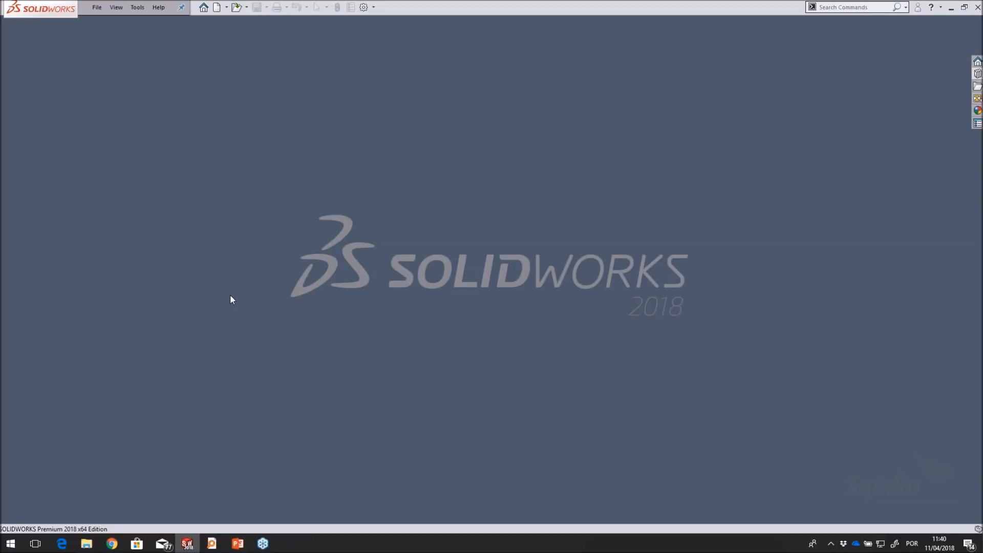
pyautogui.click(978, 75)
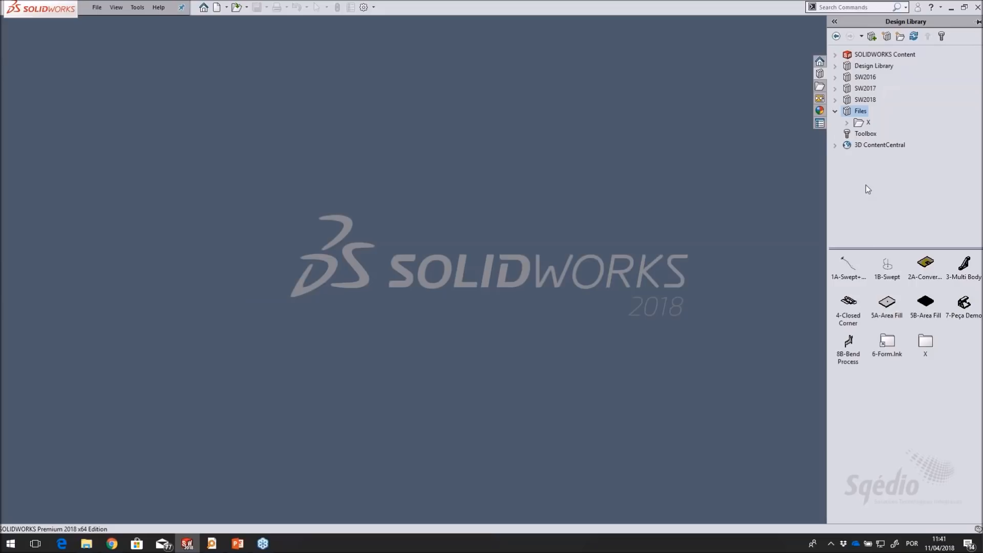
pyautogui.moveTo(926, 262); pyautogui.dragTo(444, 220)
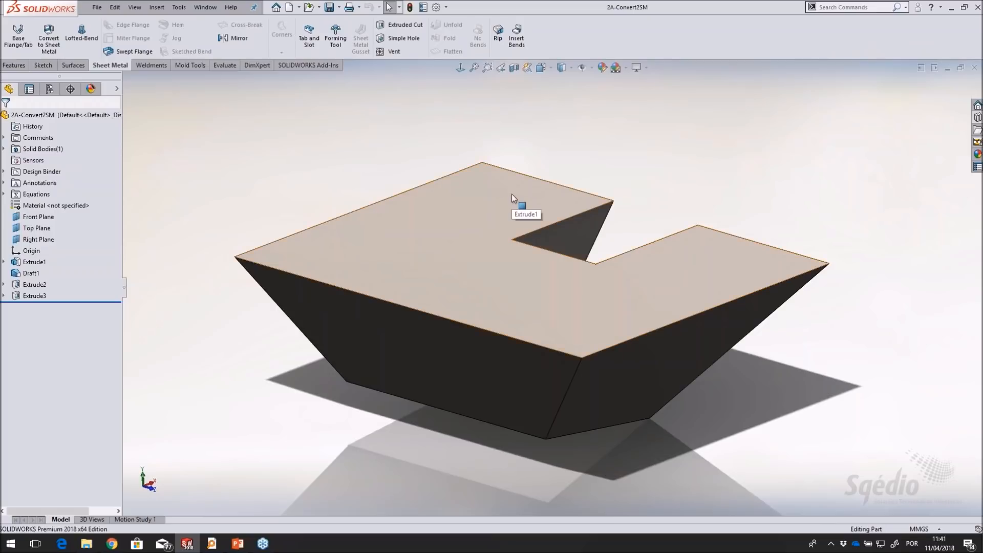
# Review the solid part's feature history and solid bodies, and view the Design Journal document from its Design Binder before closing it
pyautogui.moveTo(545, 272)
pyautogui.mouseDown(button='middle')
pyautogui.moveTo(597, 106)
pyautogui.moveTo(502, 101)
pyautogui.moveTo(509, 275)
pyautogui.moveTo(523, 213)
pyautogui.moveTo(522, 101)
pyautogui.moveTo(551, 90)
pyautogui.moveTo(492, 299)
pyautogui.moveTo(523, 251)
pyautogui.moveTo(542, 254)
pyautogui.moveTo(520, 248)
pyautogui.mouseUp(button='middle')
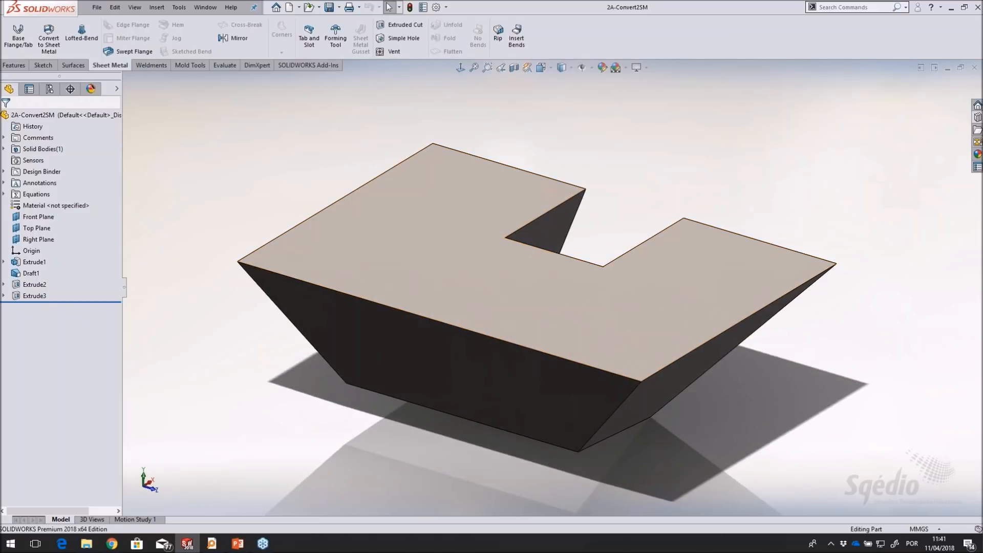
pyautogui.moveTo(71, 304)
pyautogui.mouseDown()
pyautogui.moveTo(71, 267)
pyautogui.moveTo(75, 302)
pyautogui.mouseUp()
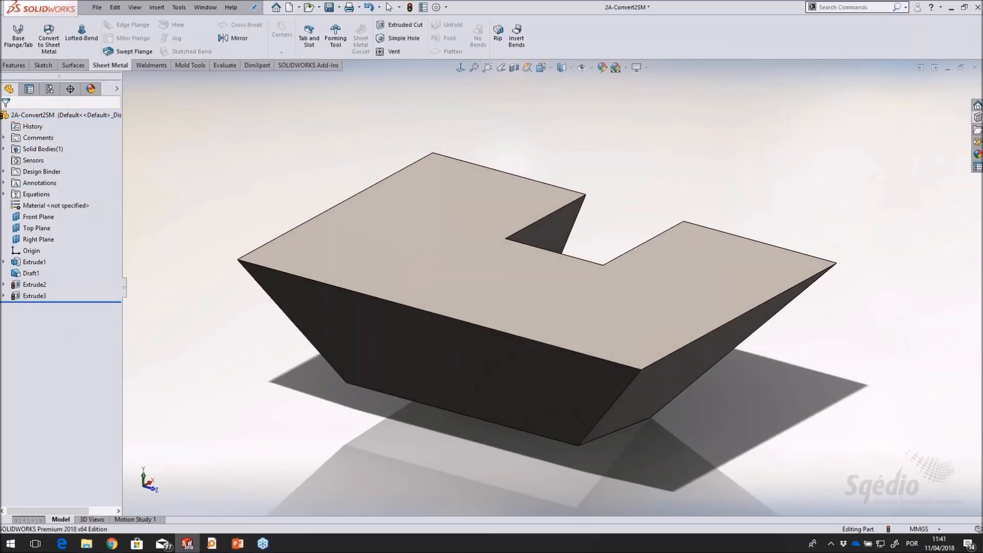
pyautogui.click(4, 149)
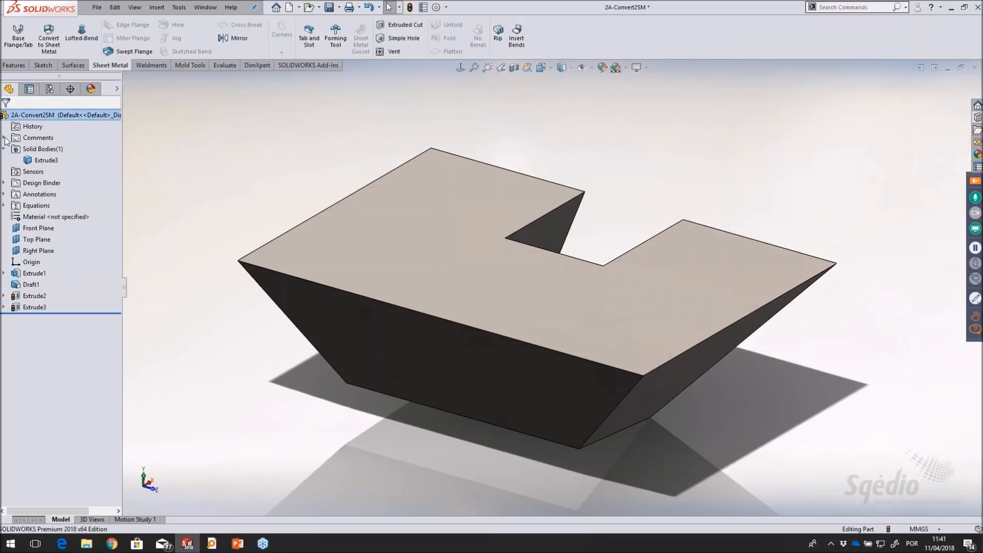
pyautogui.click(4, 183)
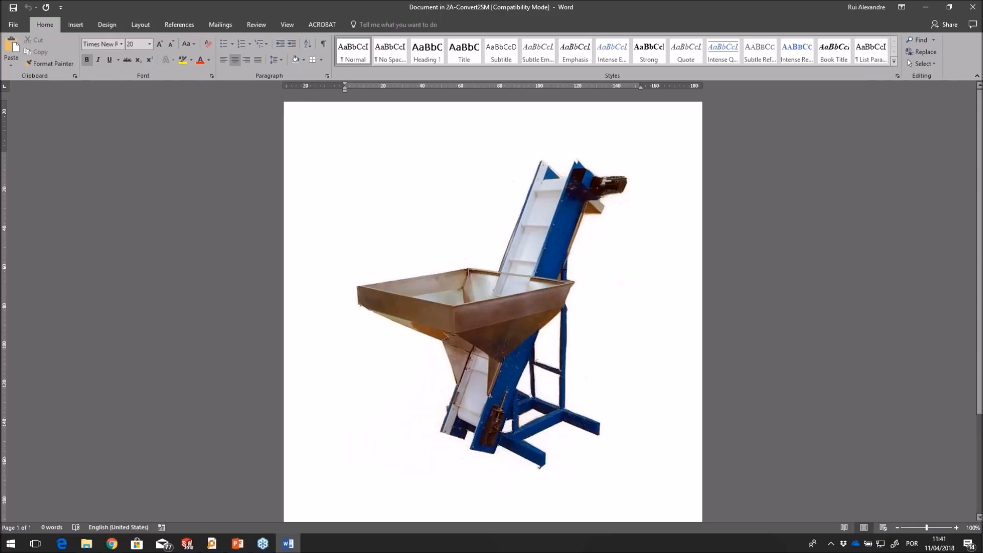
pyautogui.click(970, 10)
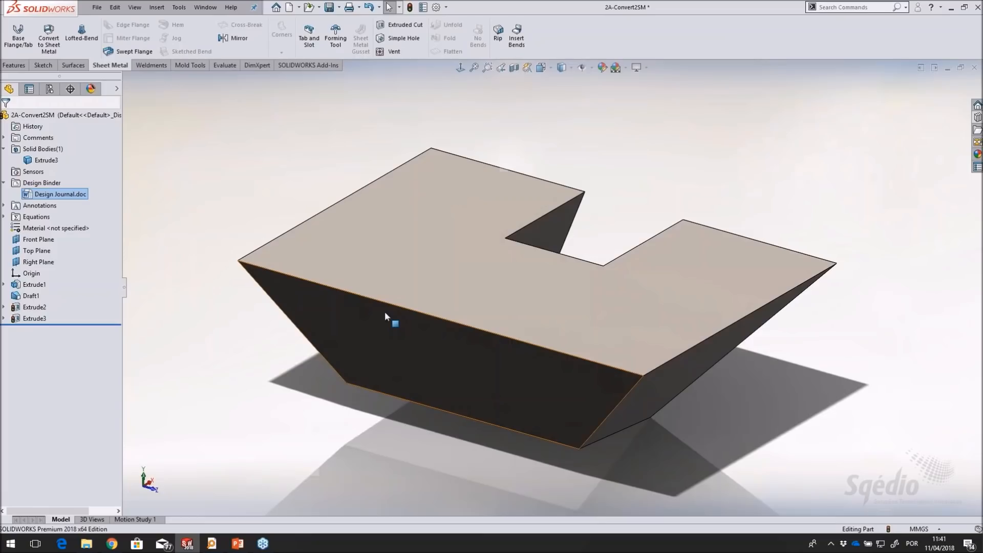
pyautogui.moveTo(300, 438); pyautogui.dragTo(287, 418, button='middle')
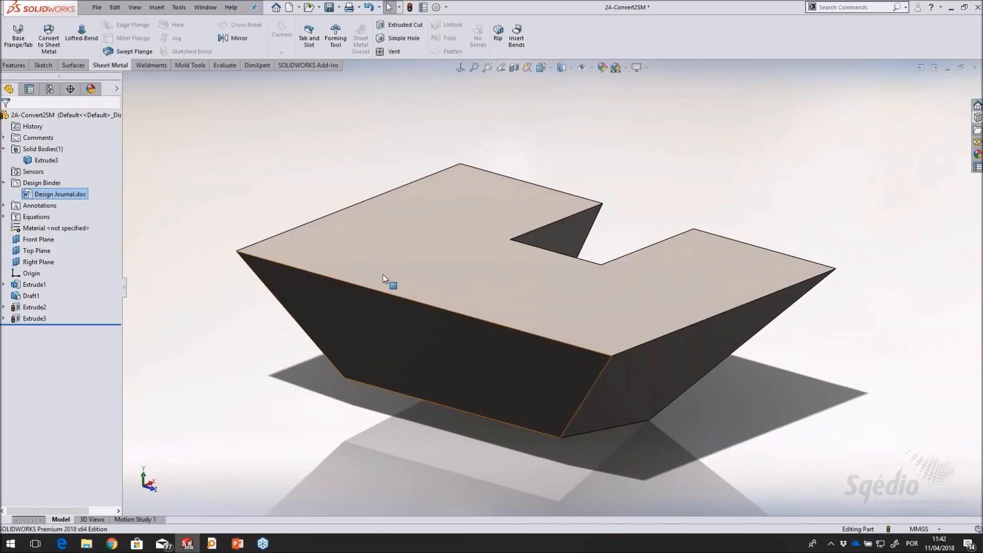
pyautogui.click(82, 173)
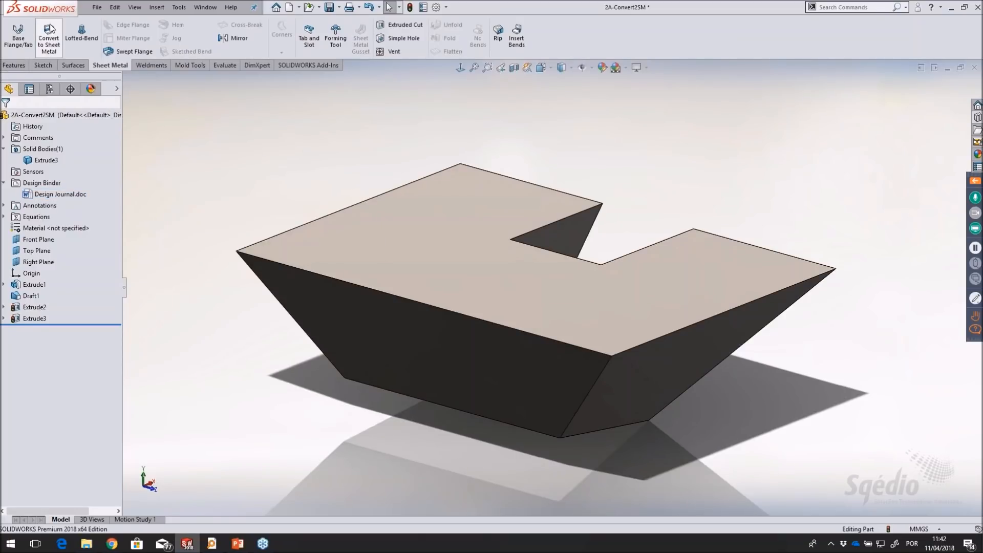
# Start Convert to Sheet Metal with the hopper's long front sloped face fixed and the six sloped corner edges as bends
pyautogui.click(61, 50)
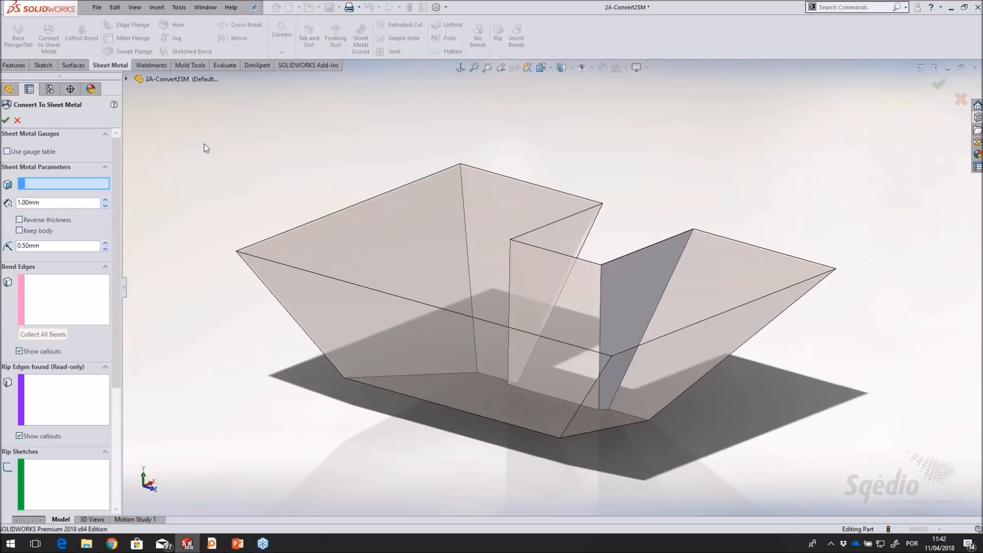
pyautogui.click(342, 328)
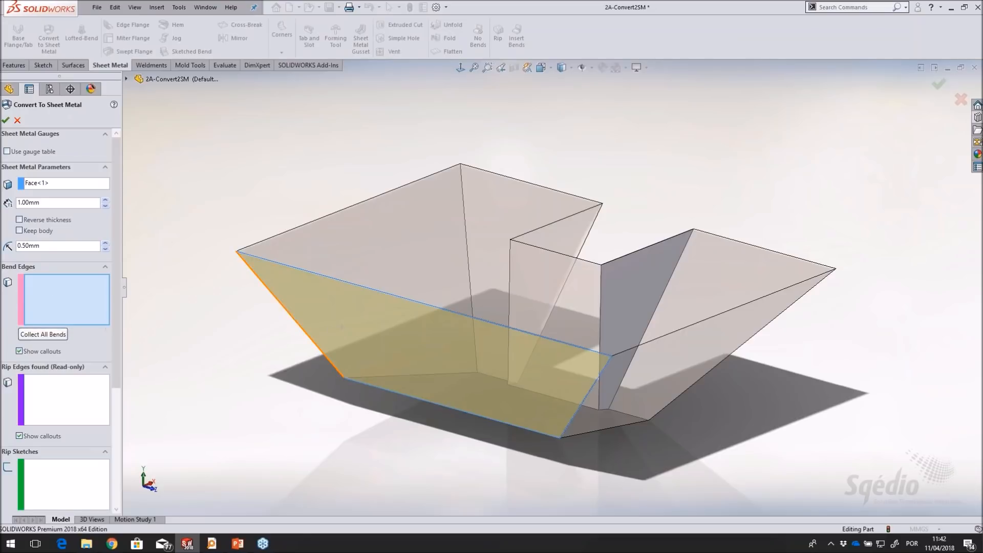
pyautogui.click(333, 366)
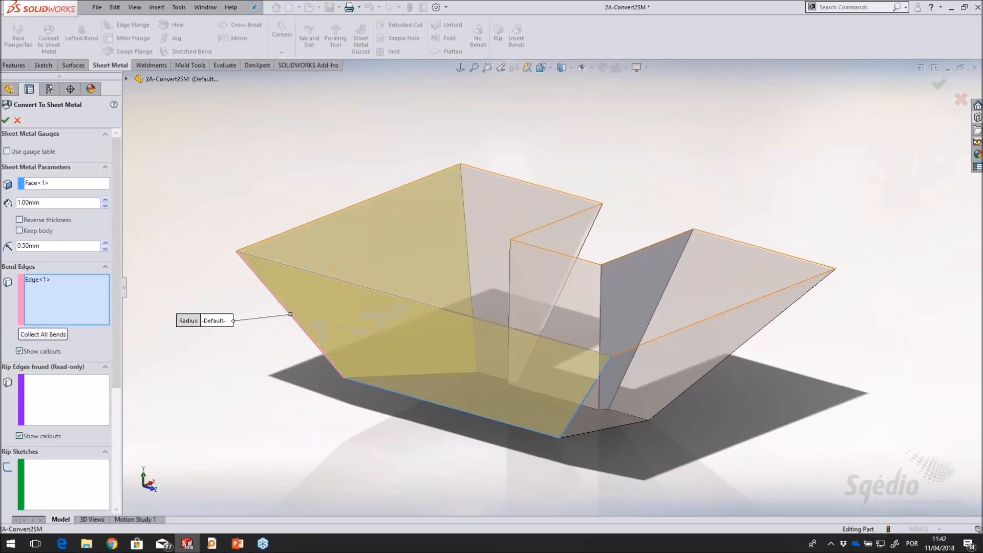
pyautogui.click(462, 182)
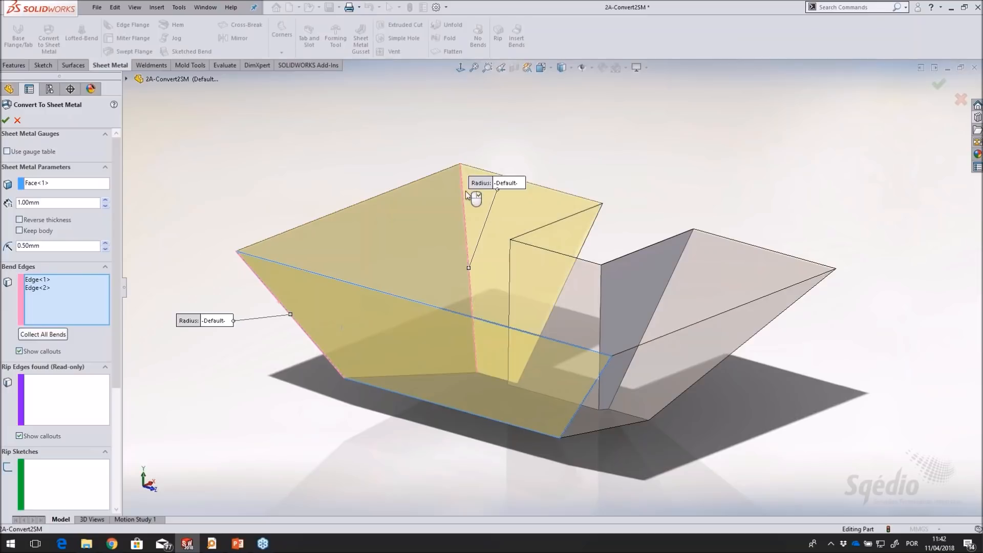
pyautogui.click(588, 236)
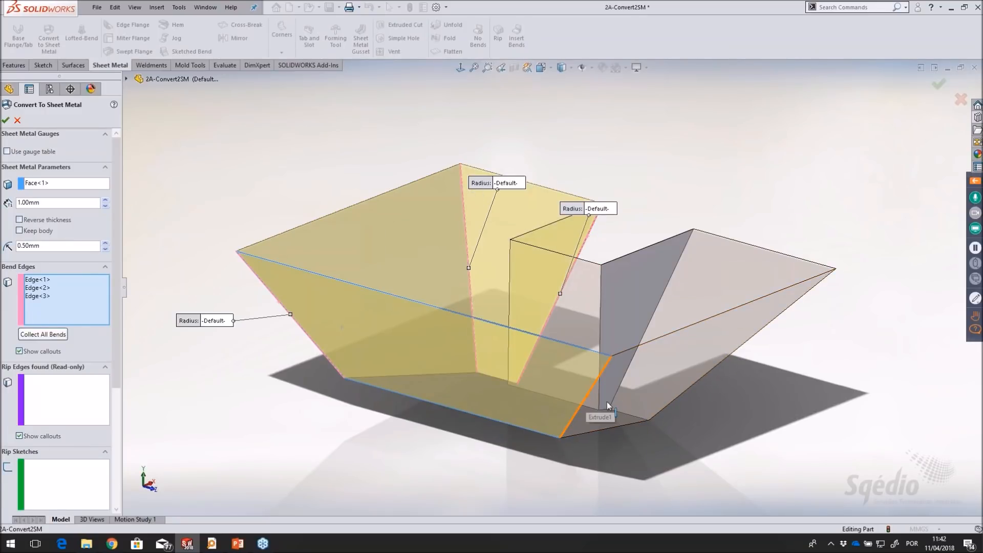
pyautogui.click(589, 397)
pyautogui.click(733, 353)
pyautogui.click(660, 300)
# Add the bottom edge of the fixed face as a bend and complete the sheet metal conversion
pyautogui.moveTo(661, 300); pyautogui.dragTo(430, 361, button='middle')
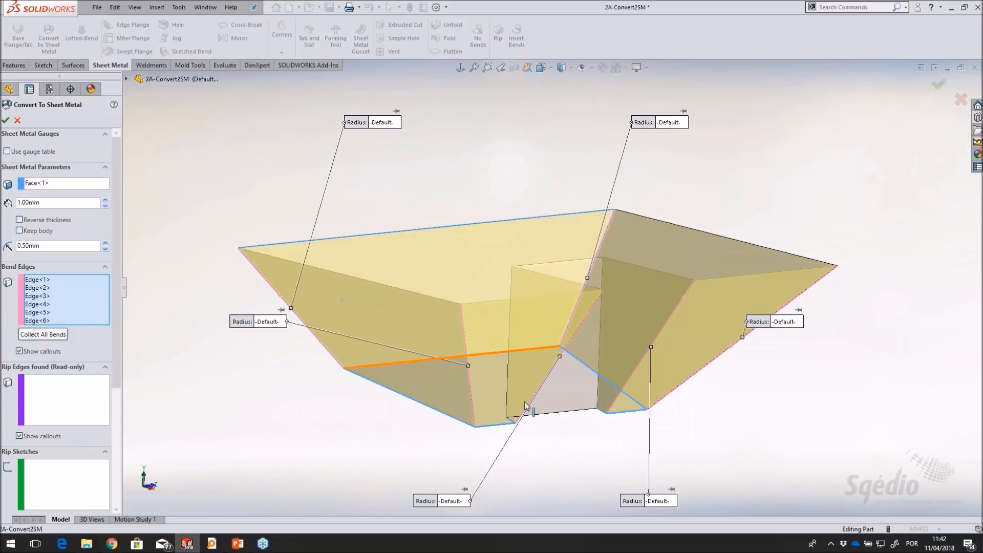
pyautogui.click(389, 355)
pyautogui.moveTo(482, 198); pyautogui.dragTo(484, 303, button='middle')
pyautogui.scroll(-2, 563, 422)
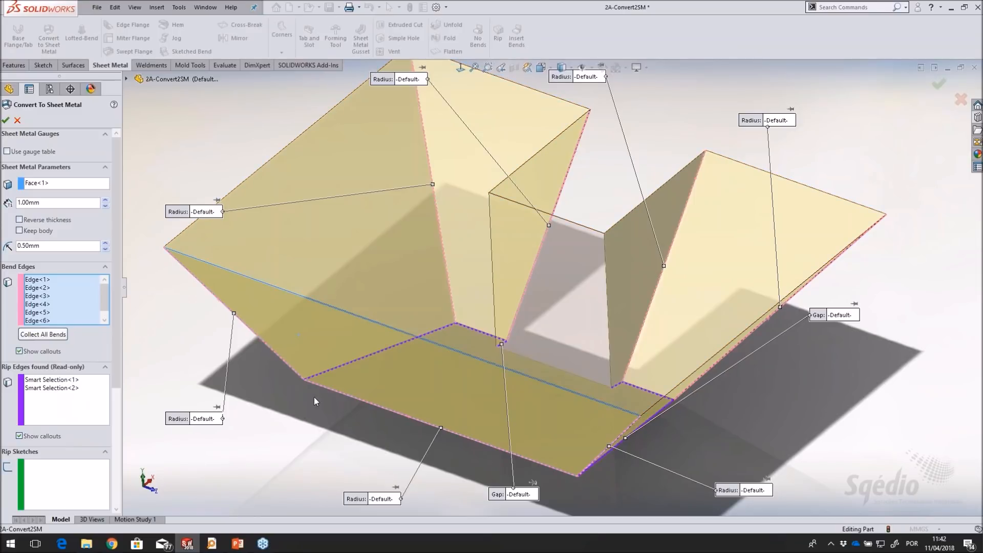
pyautogui.scroll(2, 549, 279)
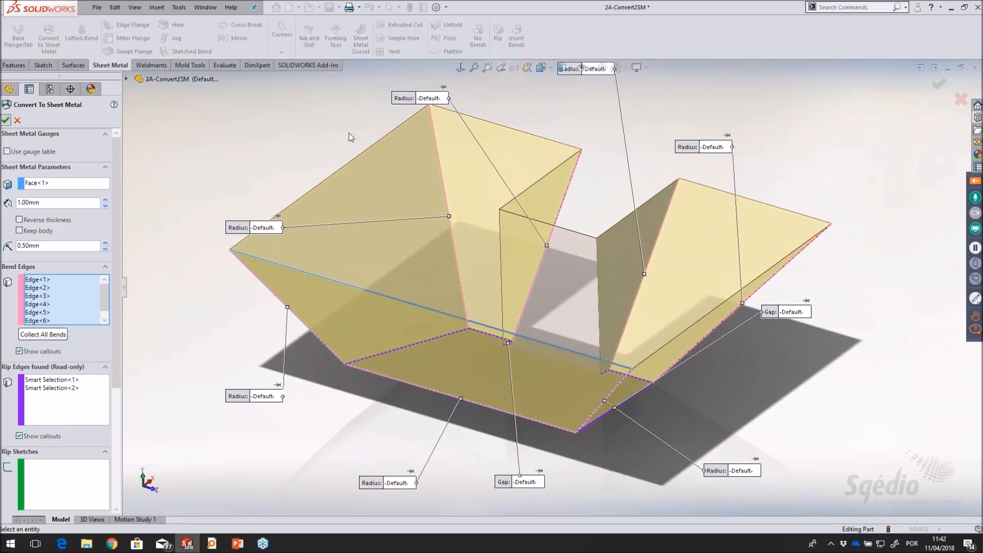
pyautogui.press('Return')
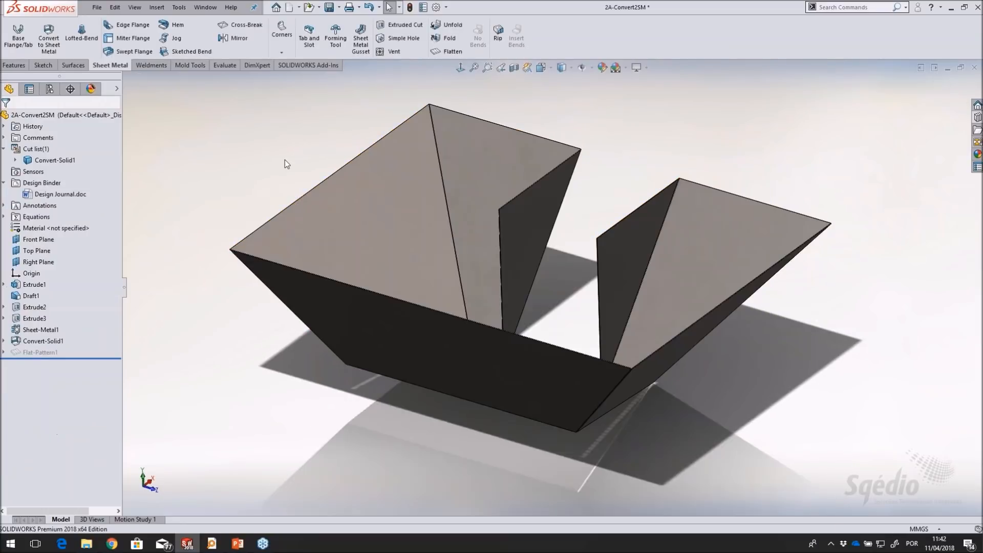
# Flatten the converted hopper, view the flat pattern face-on, and fold the part back
pyautogui.moveTo(312, 139)
pyautogui.mouseDown(button='middle')
pyautogui.moveTo(334, 25)
pyautogui.moveTo(306, 170)
pyautogui.moveTo(310, 144)
pyautogui.mouseUp(button='middle')
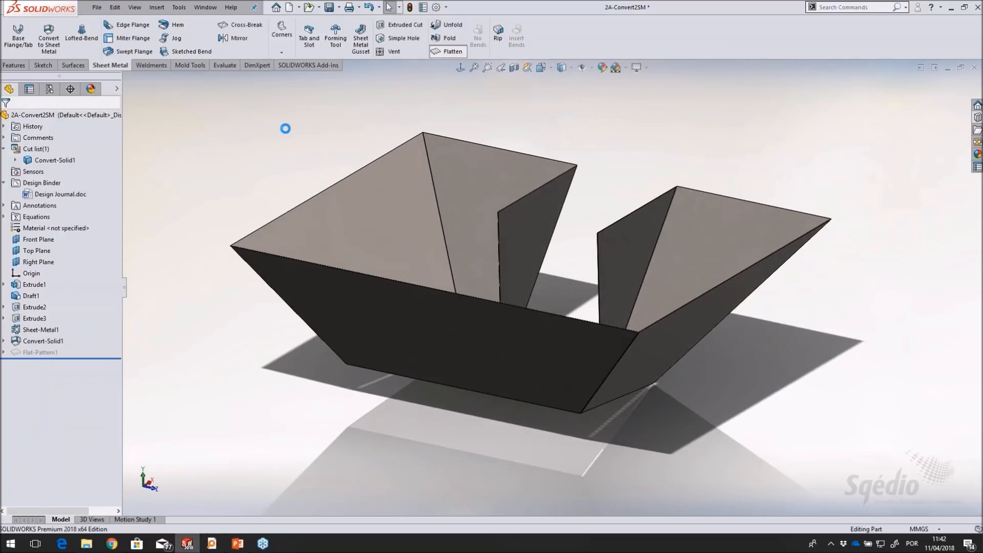
pyautogui.scroll(3, 607, 300)
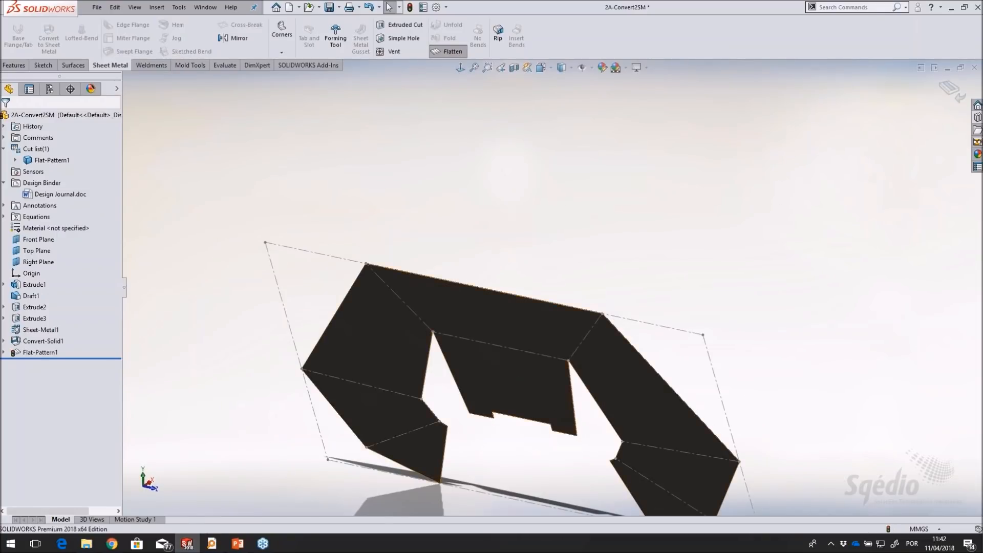
pyautogui.click(522, 379)
pyautogui.click(612, 350)
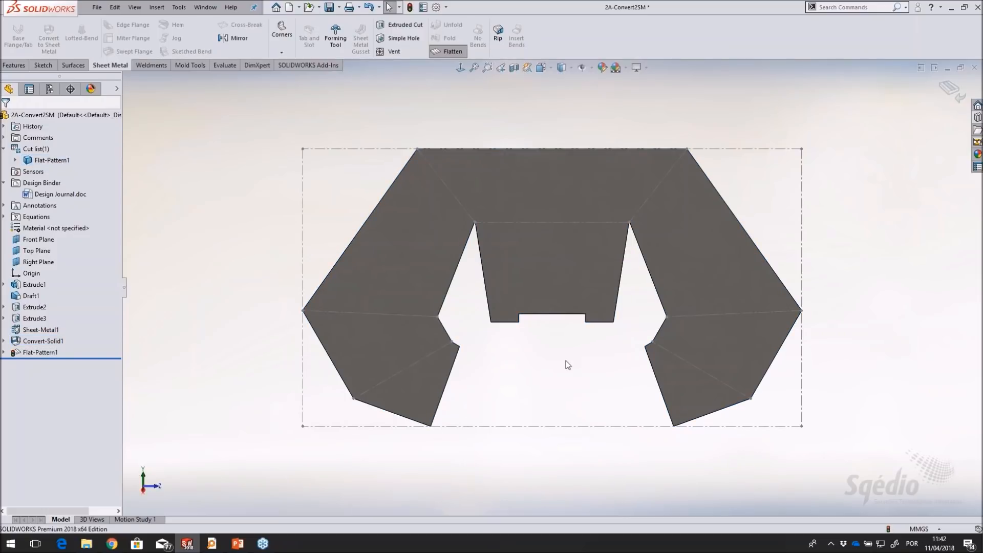
pyautogui.click(454, 51)
pyautogui.moveTo(676, 256); pyautogui.dragTo(634, 277, button='middle')
pyautogui.scroll(-1, 615, 140)
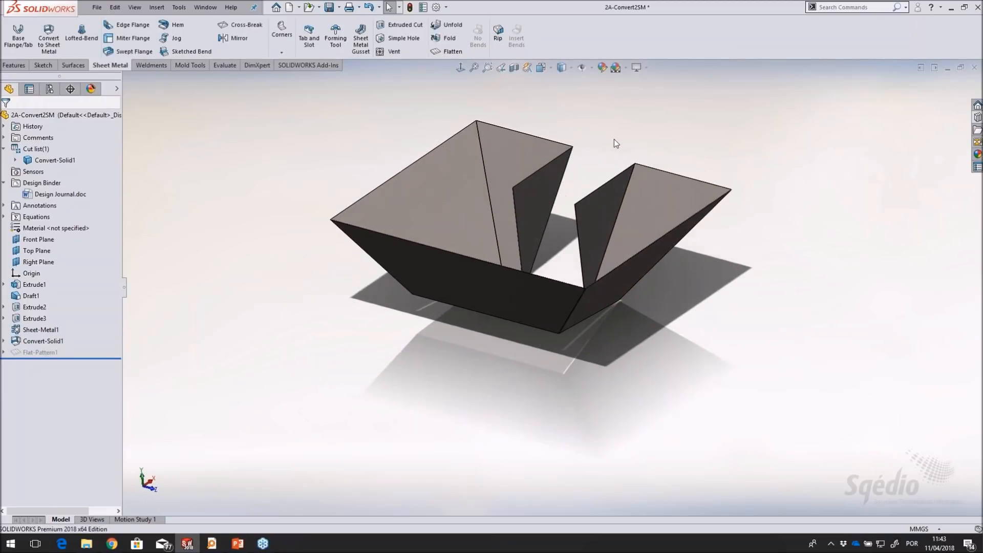
# Increase the hopper's length through the Extrude1 dimension
pyautogui.scroll(-1, 614, 139)
pyautogui.scroll(-1, 607, 137)
pyautogui.click(37, 285)
pyautogui.click(542, 358)
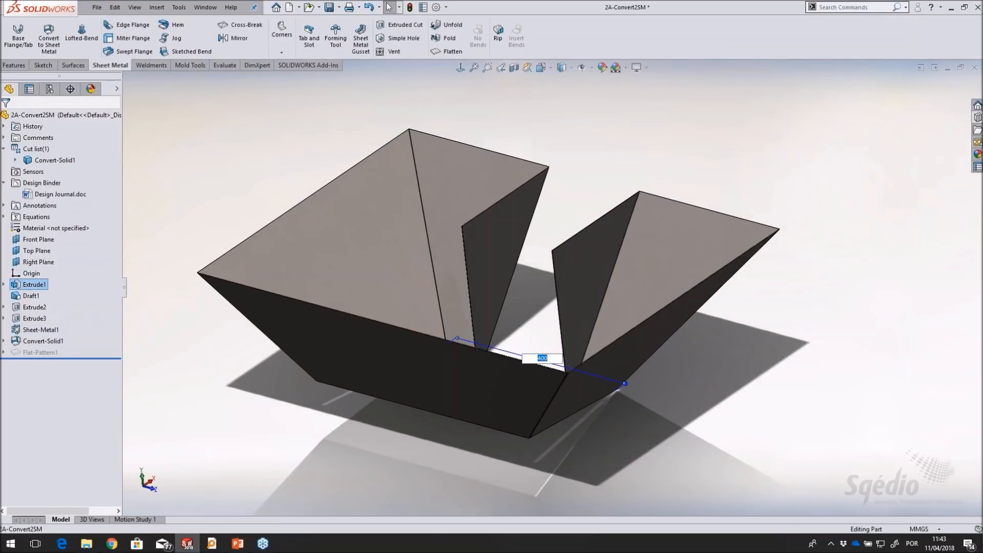
pyautogui.write('5')
pyautogui.press('Return')
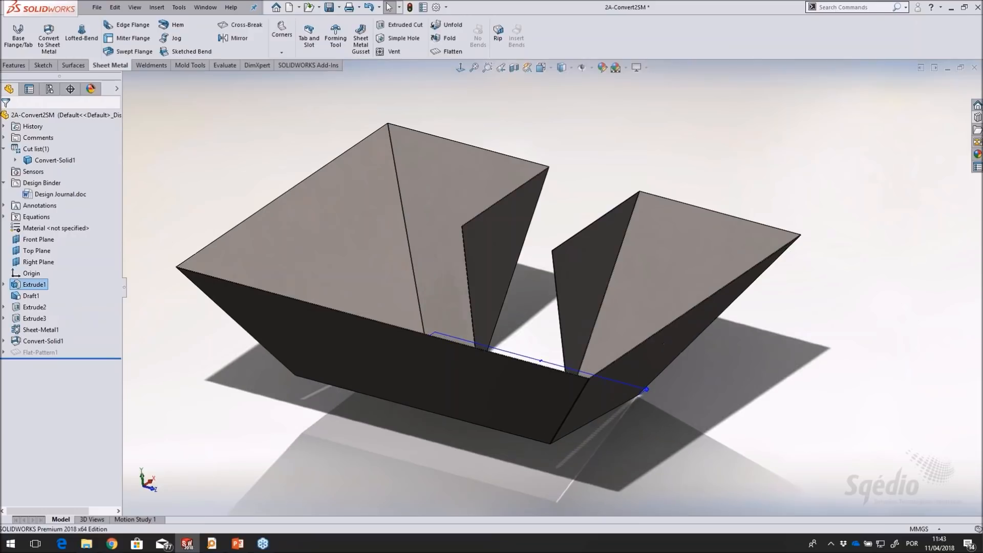
# Set the Draft1 angle to 35 degrees and rebuild the hopper
pyautogui.click(31, 296)
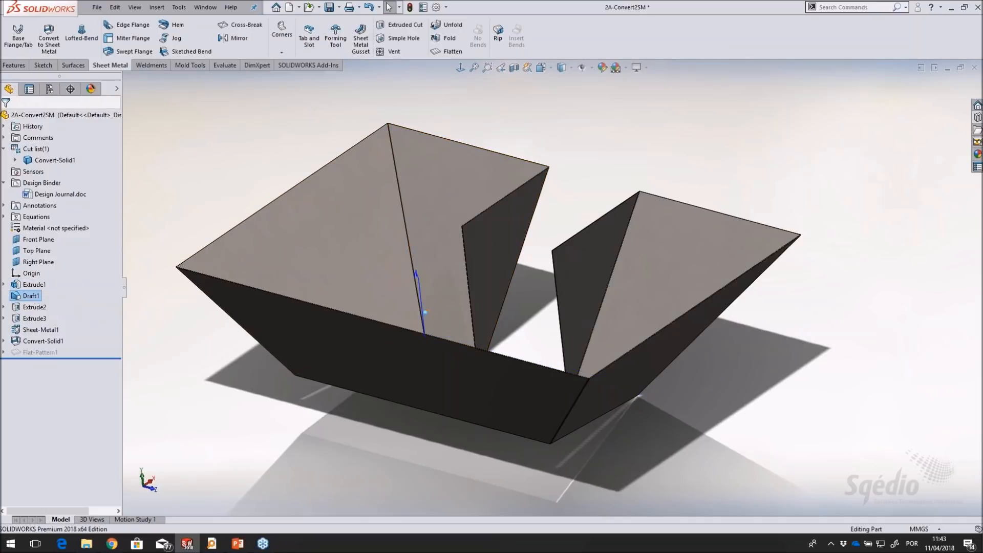
pyautogui.doubleClick(425, 313)
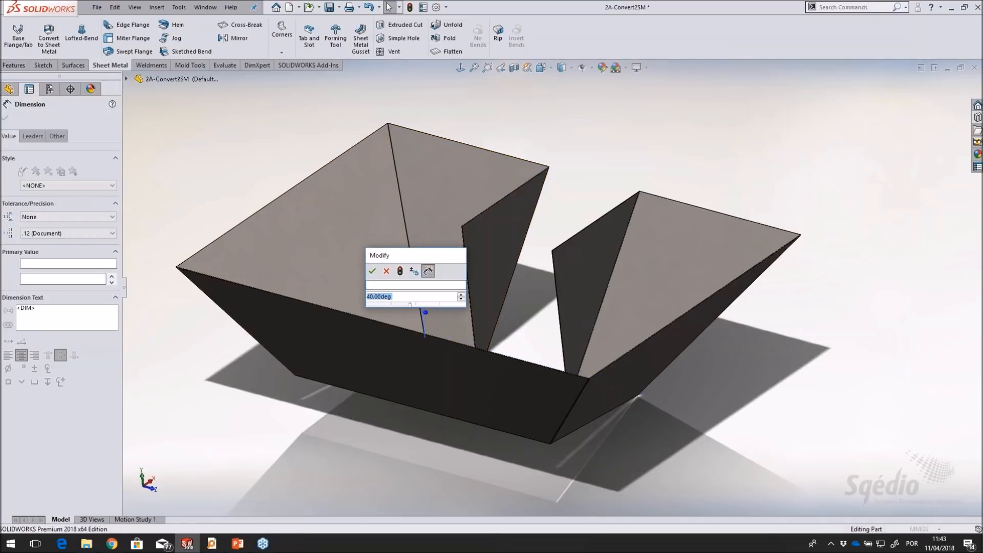
pyautogui.write('35')
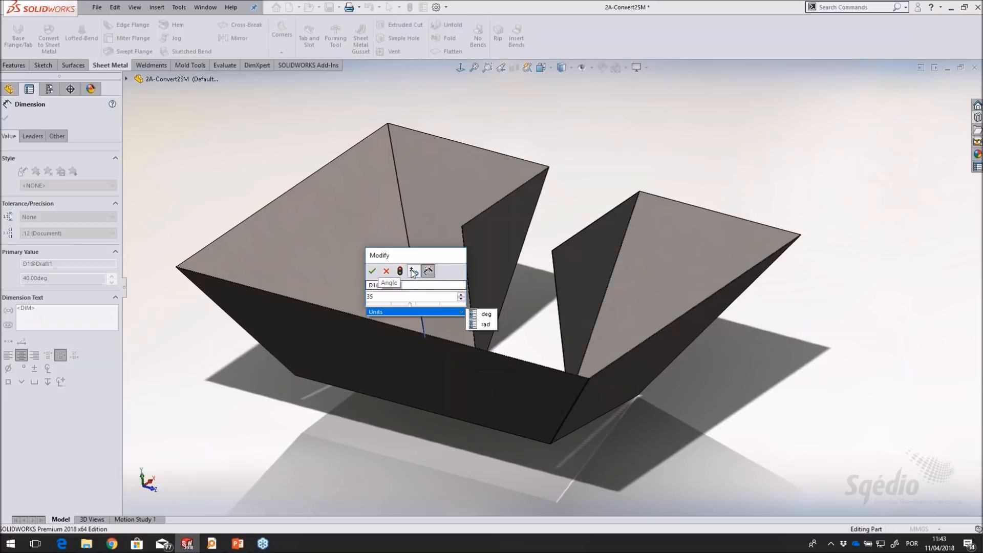
pyautogui.click(400, 271)
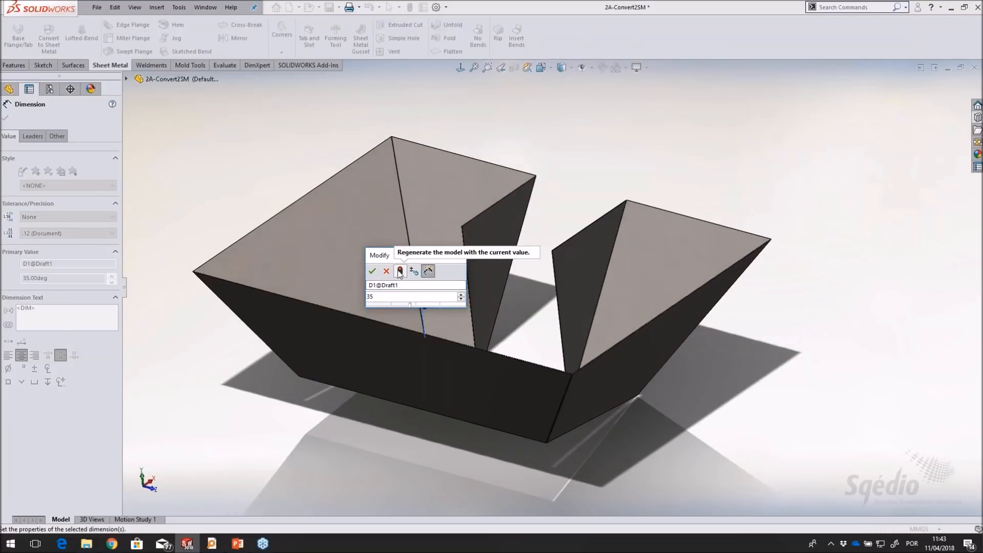
pyautogui.click(372, 271)
# Flatten the resized hopper to check its flat pattern face-on, and return to the folded shape
pyautogui.click(595, 168)
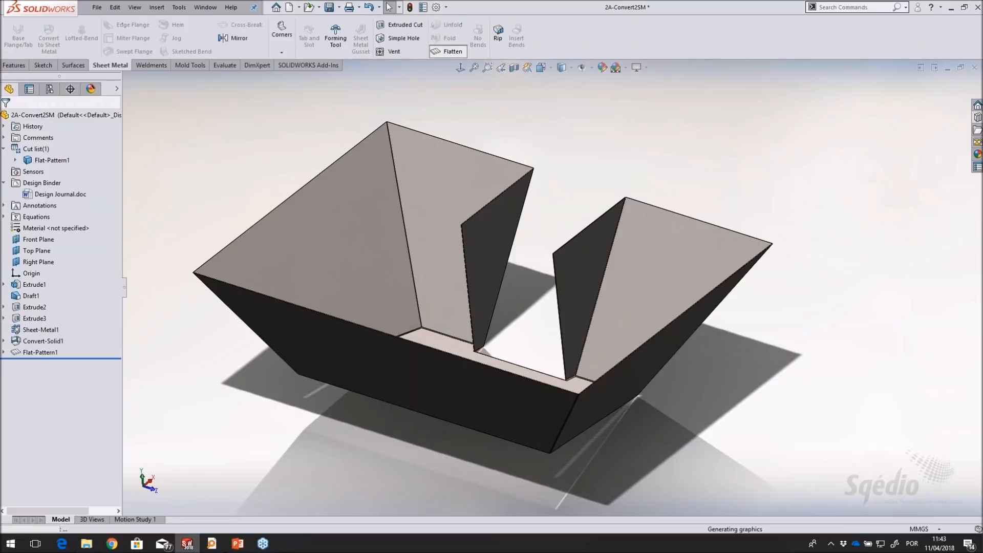
pyautogui.click(512, 410)
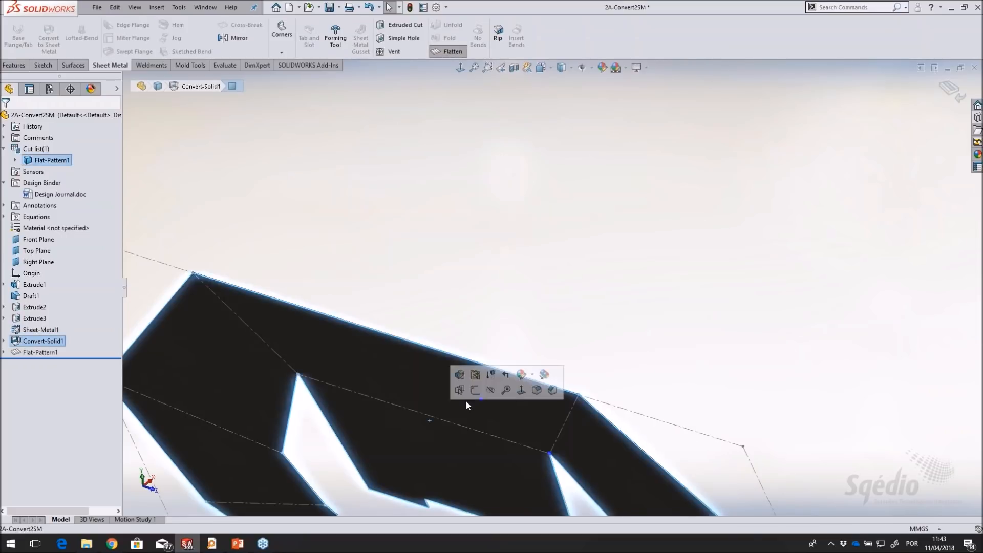
pyautogui.click(522, 390)
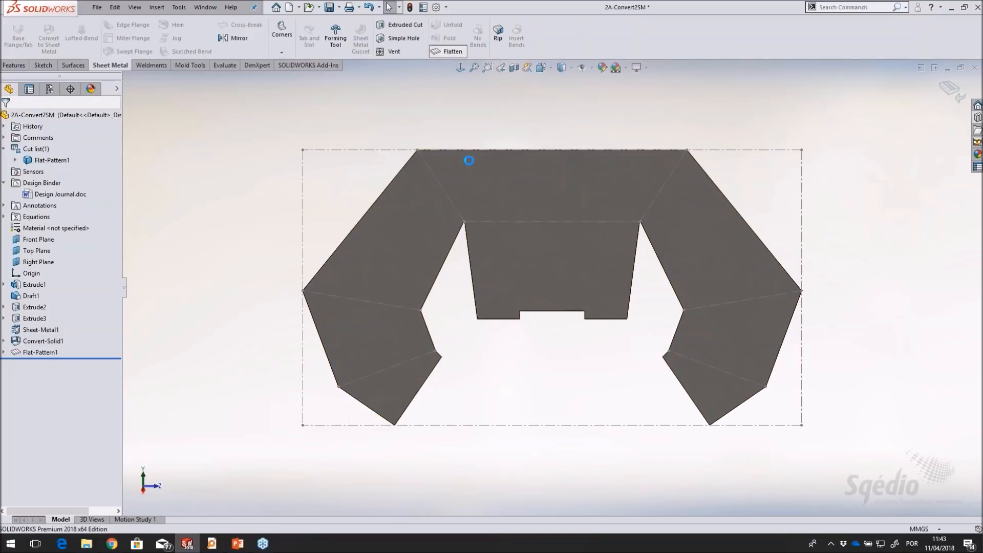
pyautogui.click(448, 51)
pyautogui.moveTo(711, 177); pyautogui.dragTo(658, 286, button='middle')
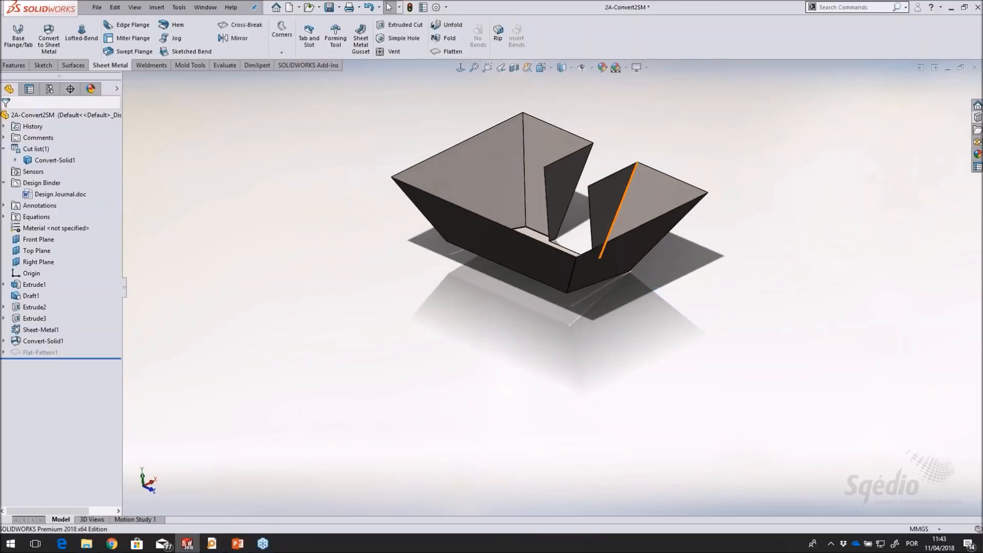
pyautogui.scroll(-2, 612, 179)
pyautogui.scroll(-2, 547, 163)
# Close the hopper part without saving and open the design library's Files folder in File Explorer
pyautogui.click(974, 68)
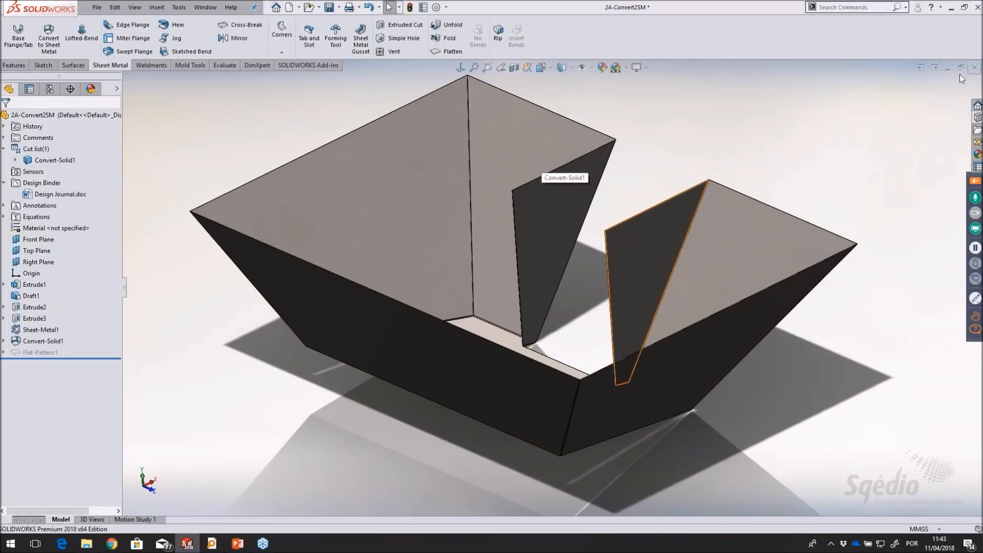
pyautogui.click(478, 279)
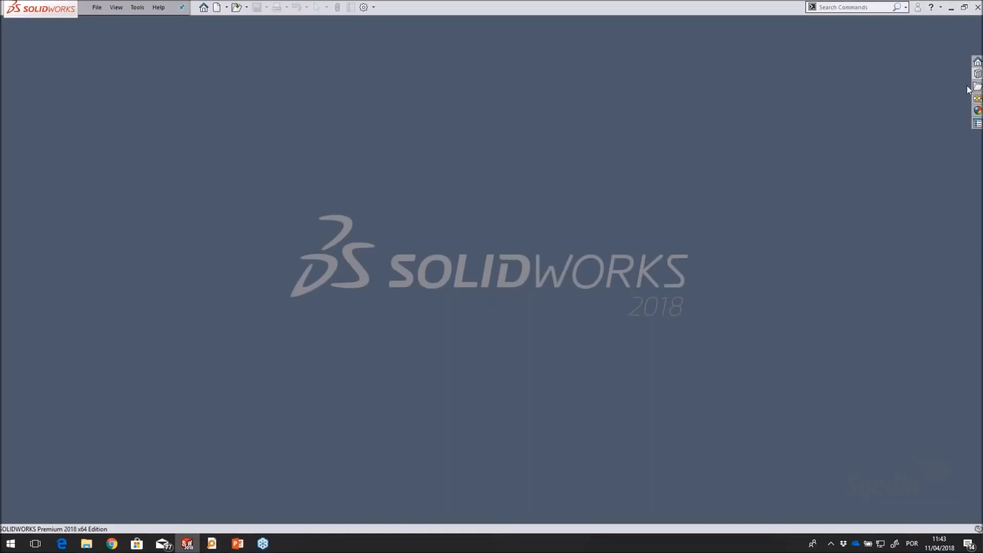
pyautogui.click(977, 73)
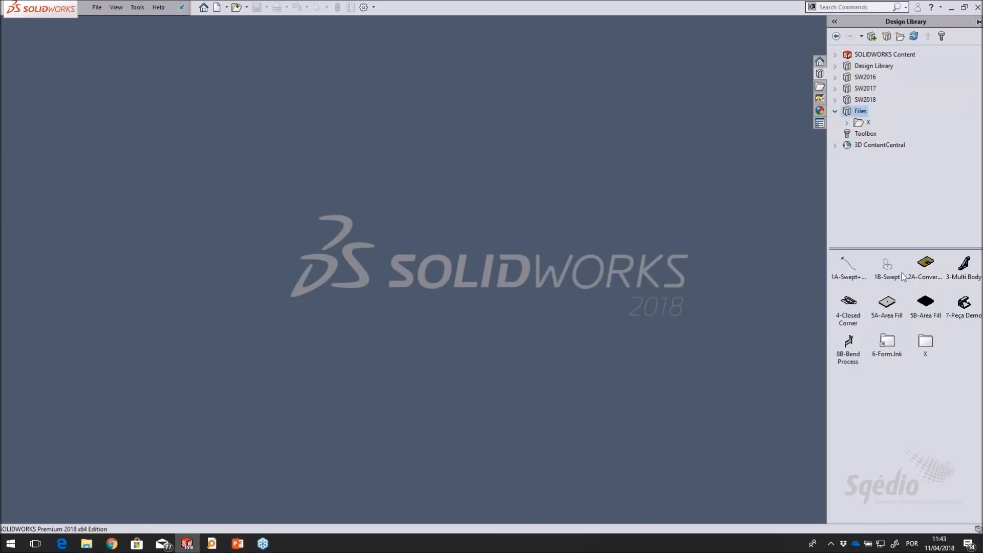
pyautogui.rightClick(861, 111)
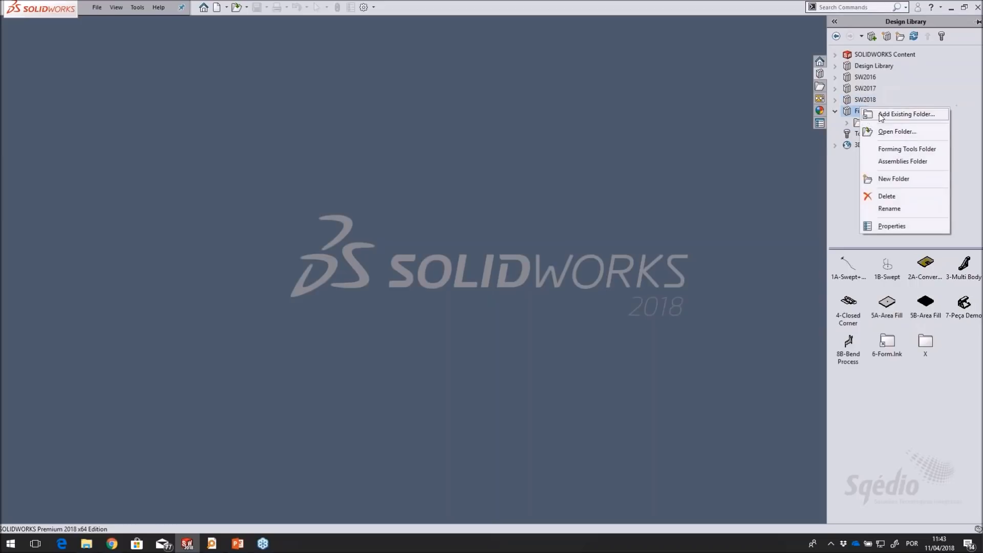
pyautogui.click(892, 134)
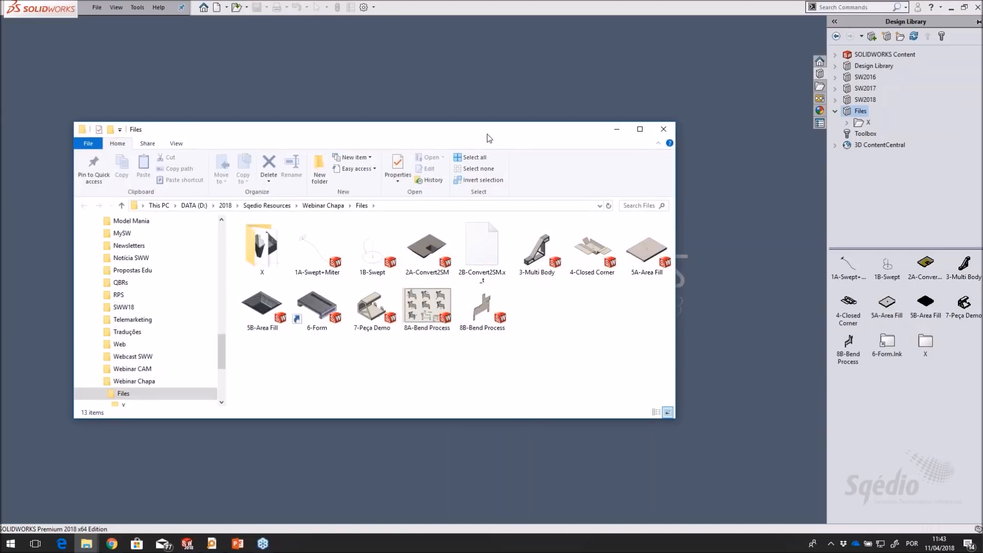
pyautogui.moveTo(488, 137); pyautogui.dragTo(444, 141)
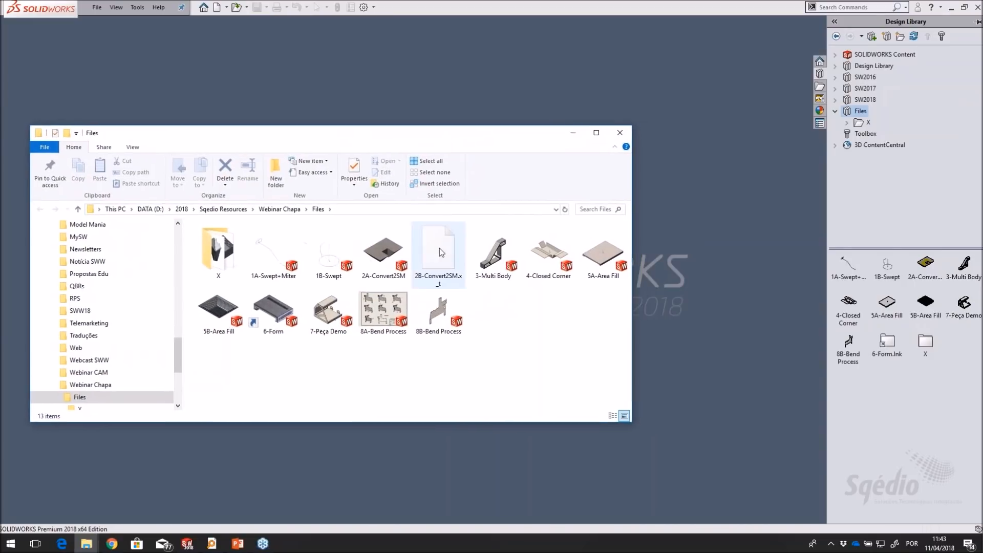
# Import the 2B-Convert2SM.x_t file into SOLIDWORKS, declining Import Diagnostics
pyautogui.click(445, 251)
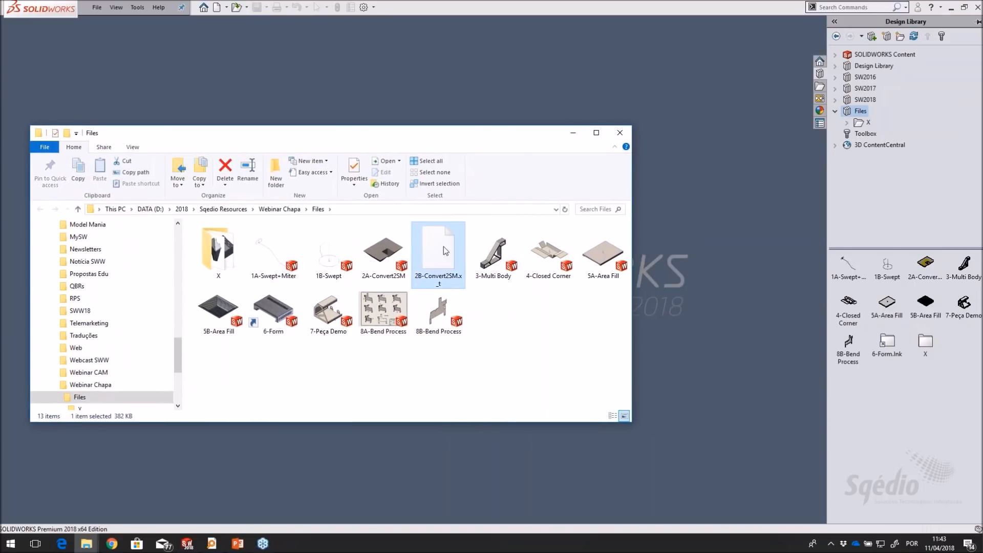
pyautogui.moveTo(445, 252); pyautogui.dragTo(705, 218)
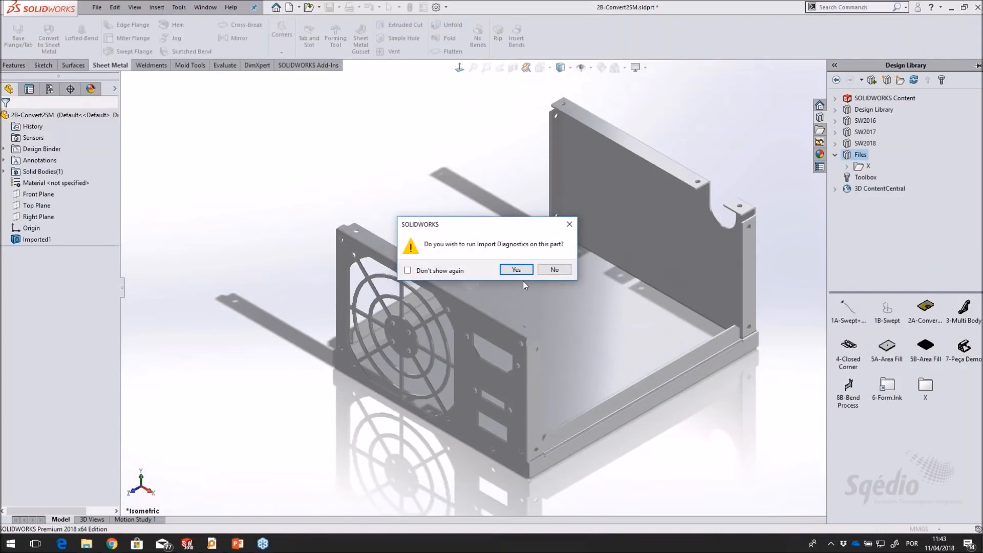
pyautogui.click(556, 268)
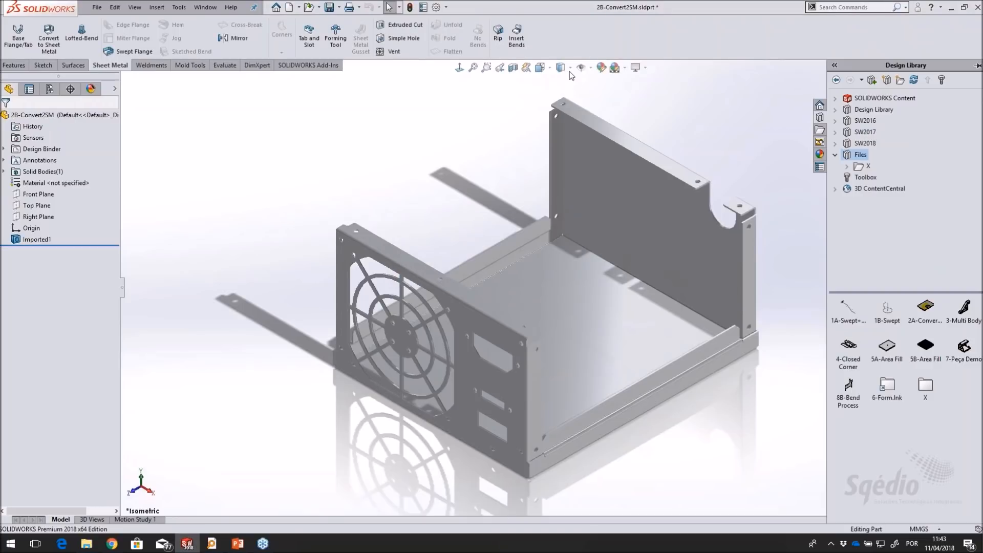
# Display the imported enclosure as shaded with edges and inspect its flanges and base
pyautogui.click(570, 69)
pyautogui.click(562, 82)
pyautogui.moveTo(413, 222)
pyautogui.mouseDown(button='middle')
pyautogui.moveTo(408, 164)
pyautogui.moveTo(403, 187)
pyautogui.mouseUp(button='middle')
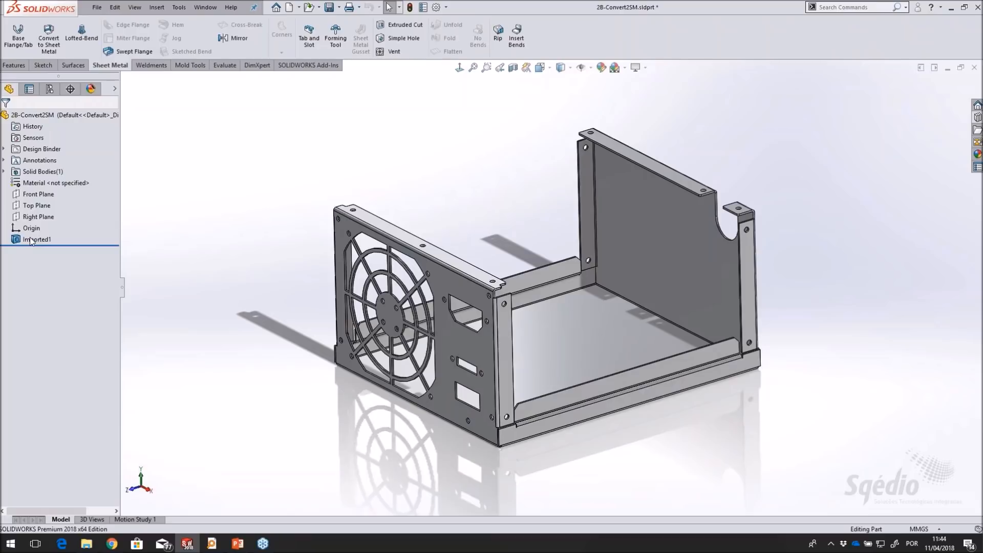
pyautogui.scroll(-2, 563, 315)
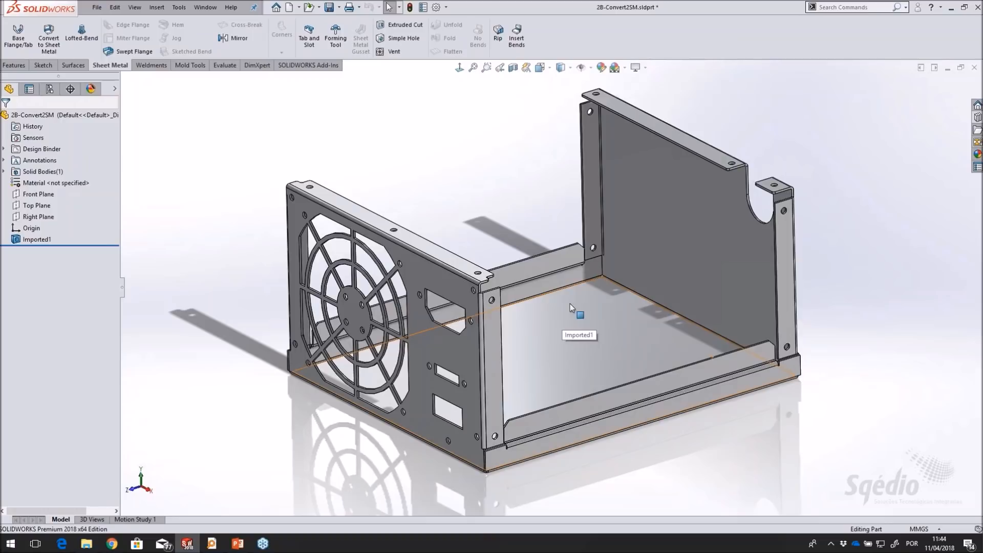
pyautogui.moveTo(497, 201); pyautogui.dragTo(510, 220, button='middle')
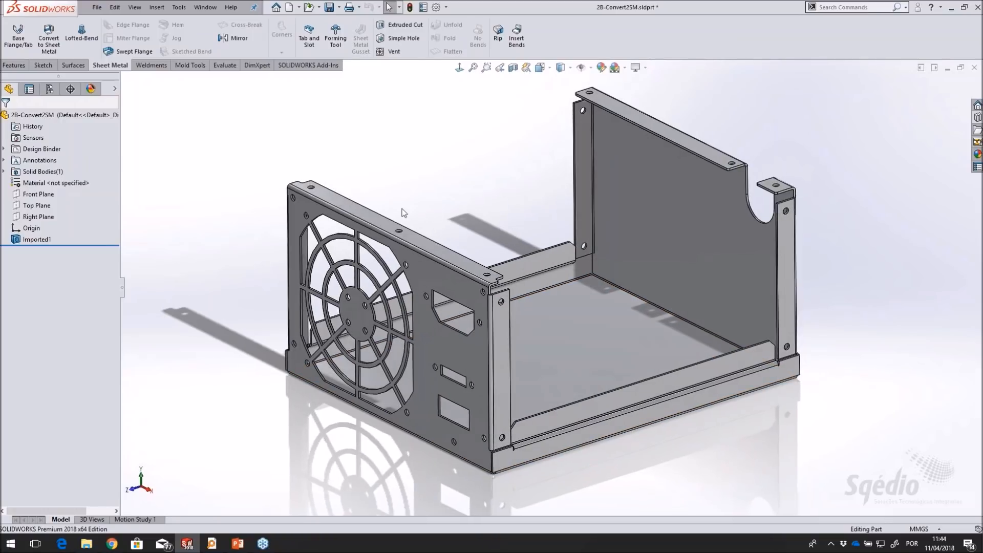
# Convert the imported enclosure to sheet metal, using the inner face of its base as the fixed face
pyautogui.click(56, 48)
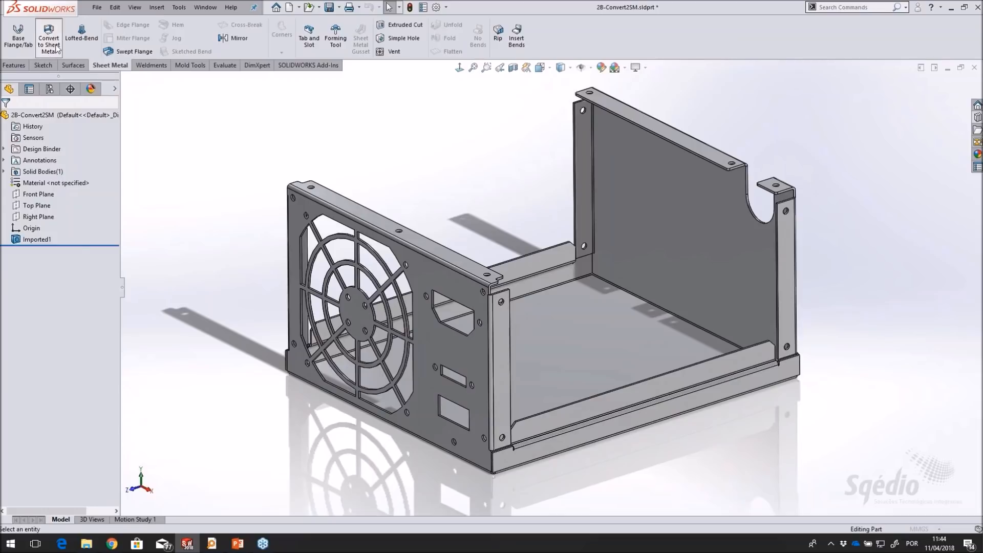
pyautogui.click(572, 352)
pyautogui.click(53, 335)
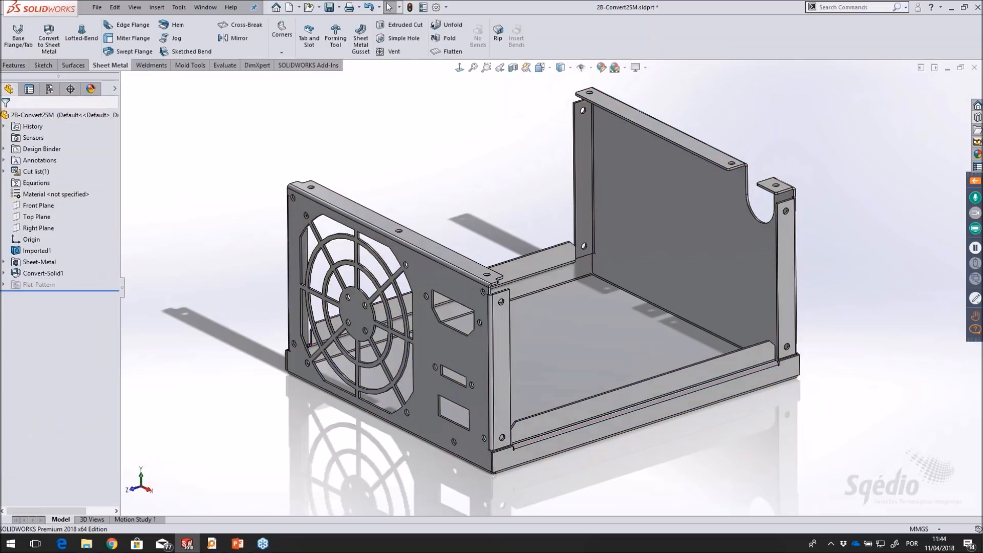
# Flatten the converted enclosure to examine its flat pattern, and return it to the folded shape
pyautogui.click(449, 51)
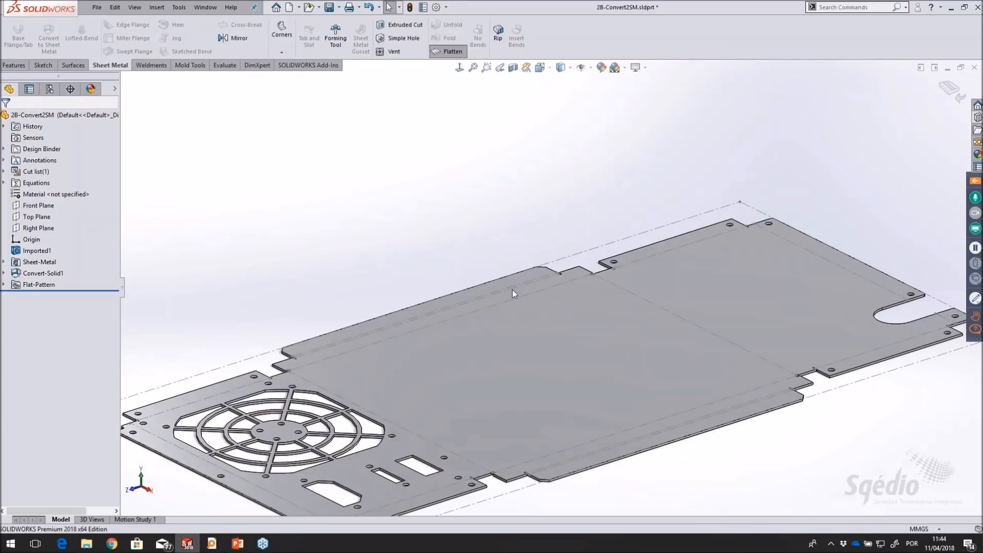
pyautogui.scroll(2, 578, 332)
pyautogui.moveTo(577, 332); pyautogui.dragTo(568, 373, button='middle')
pyautogui.scroll(-2, 568, 372)
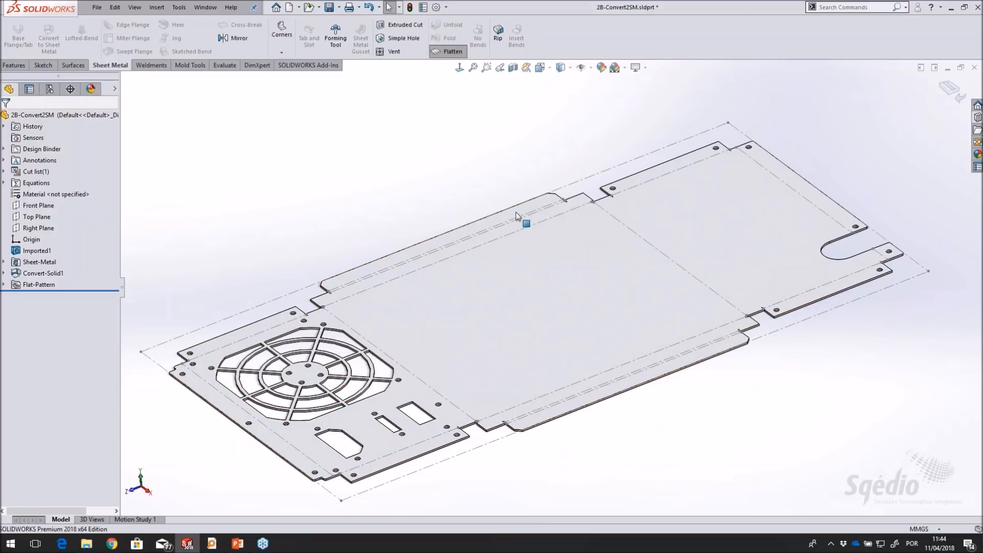
pyautogui.click(453, 52)
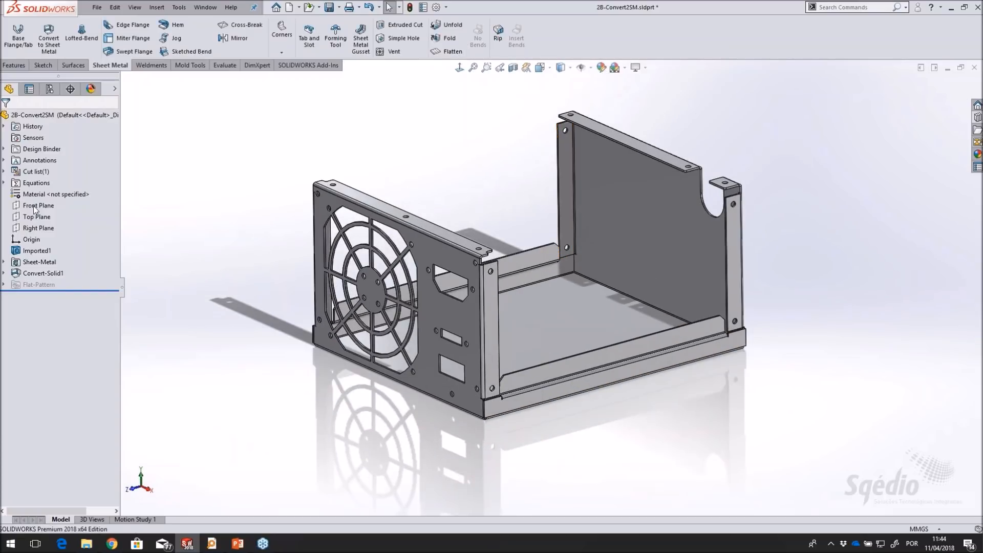
pyautogui.scroll(-2, 526, 206)
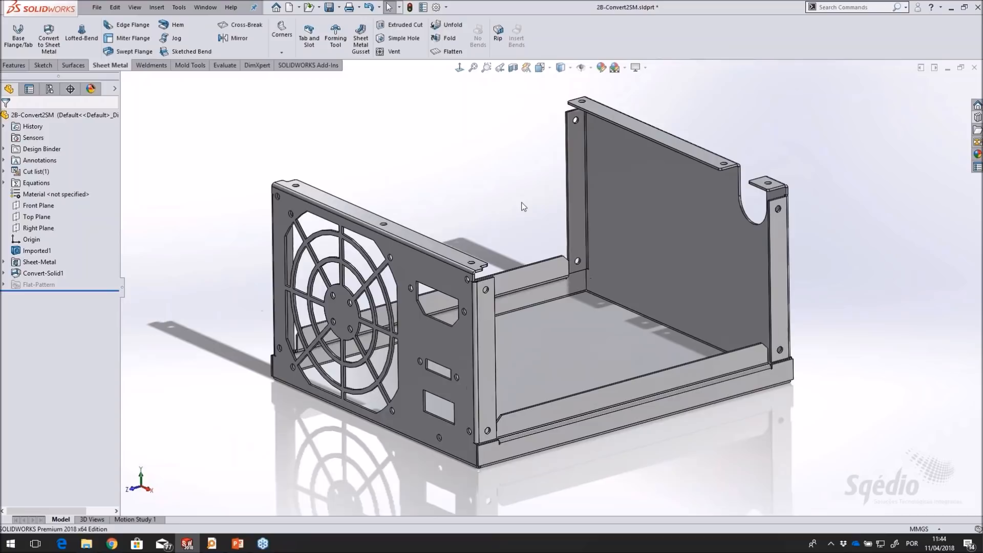
# Close the enclosure part without saving and open the 3-Multi Body part from the design library's Files folder
pyautogui.hotkey('ctrl', 'w')
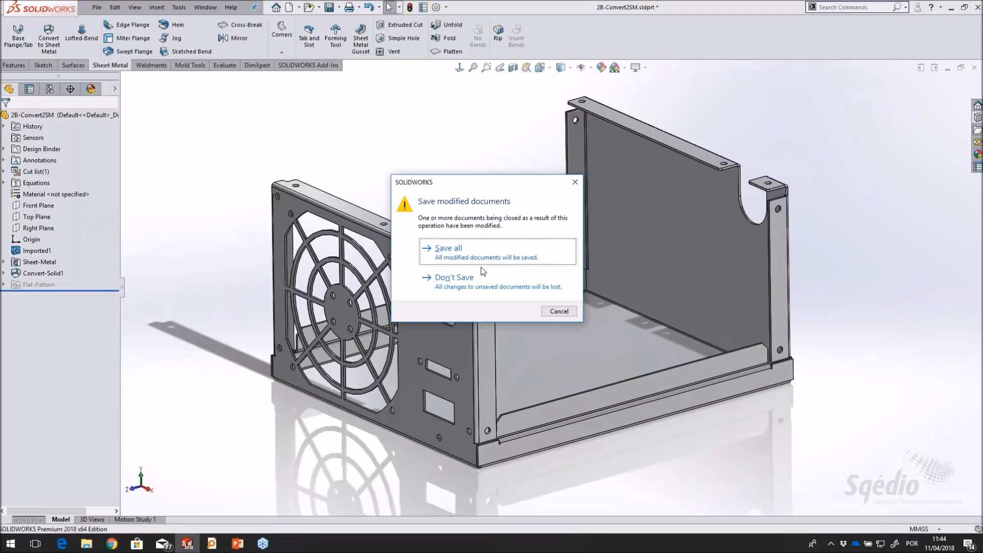
pyautogui.click(479, 306)
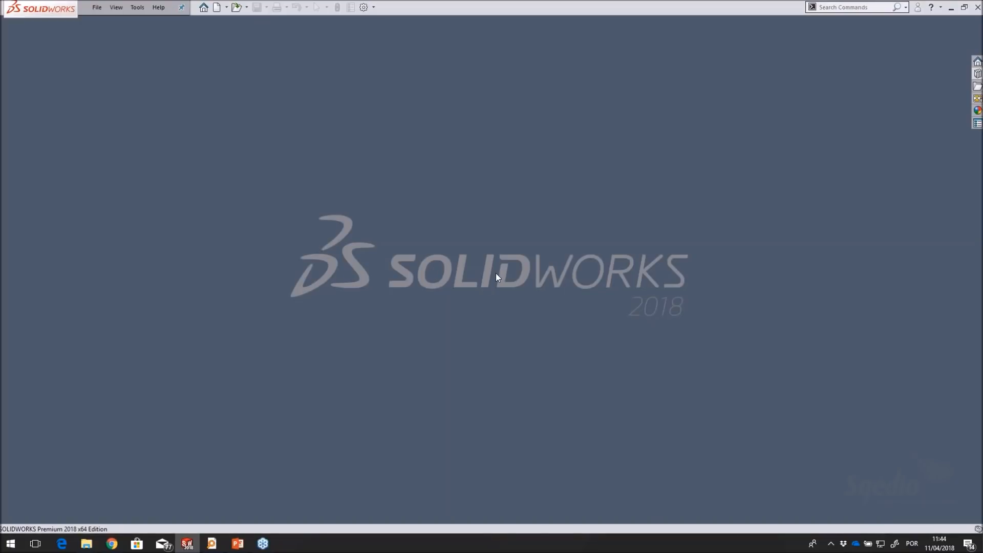
pyautogui.click(977, 74)
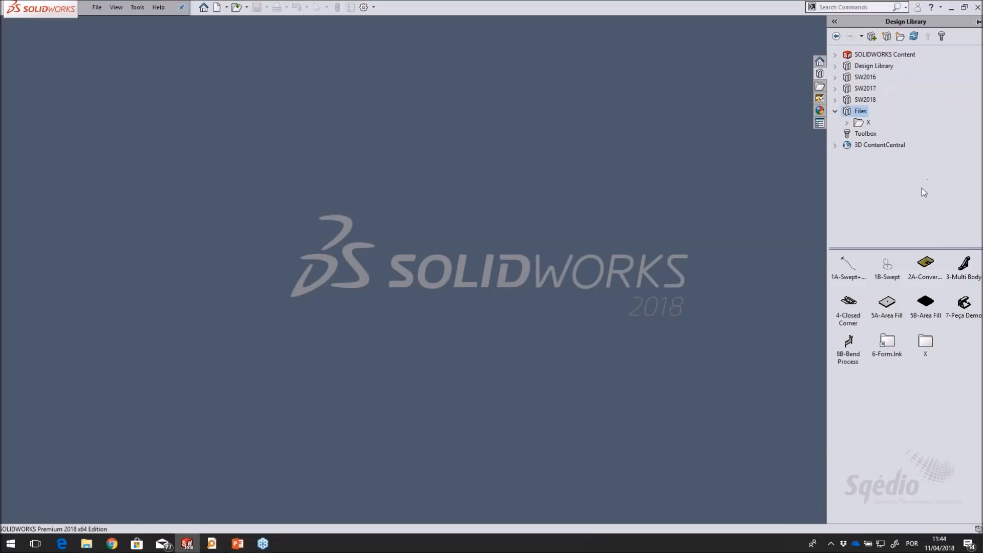
pyautogui.click(961, 270)
pyautogui.doubleClick(961, 271)
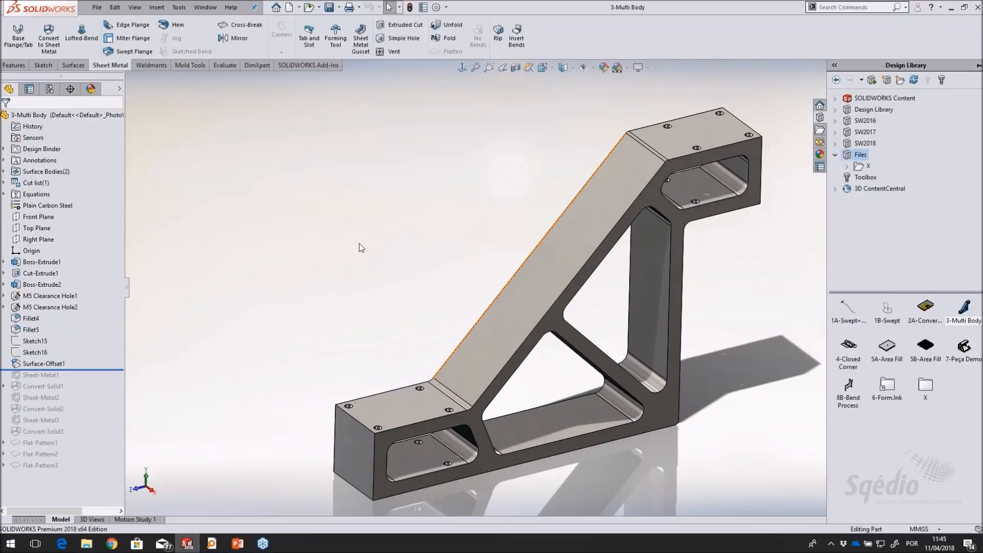
# Roll the bracket's feature history forward past Convert-Solid1 and on to the end of the tree
pyautogui.moveTo(625, 301); pyautogui.dragTo(622, 295, button='middle')
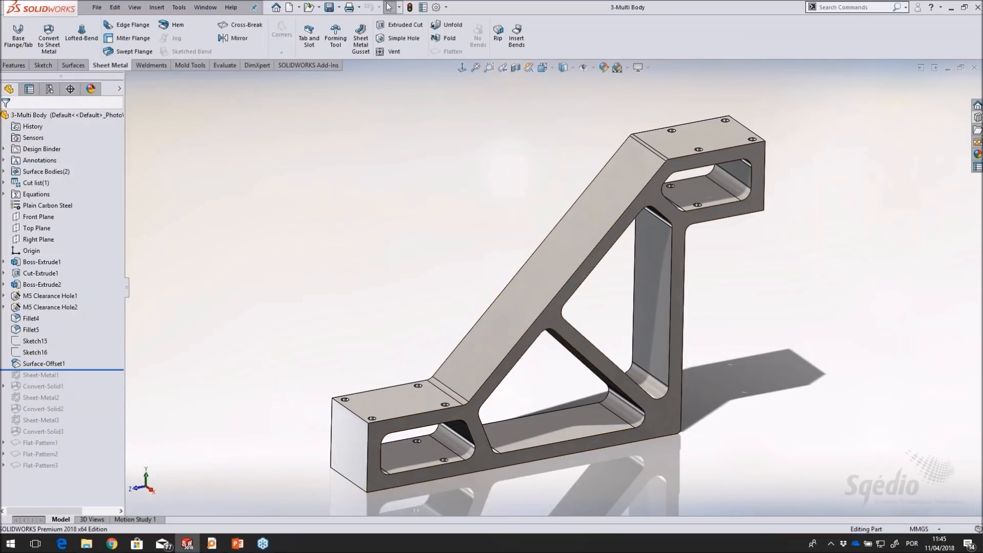
pyautogui.scroll(-1, 619, 337)
pyautogui.scroll(1, 619, 337)
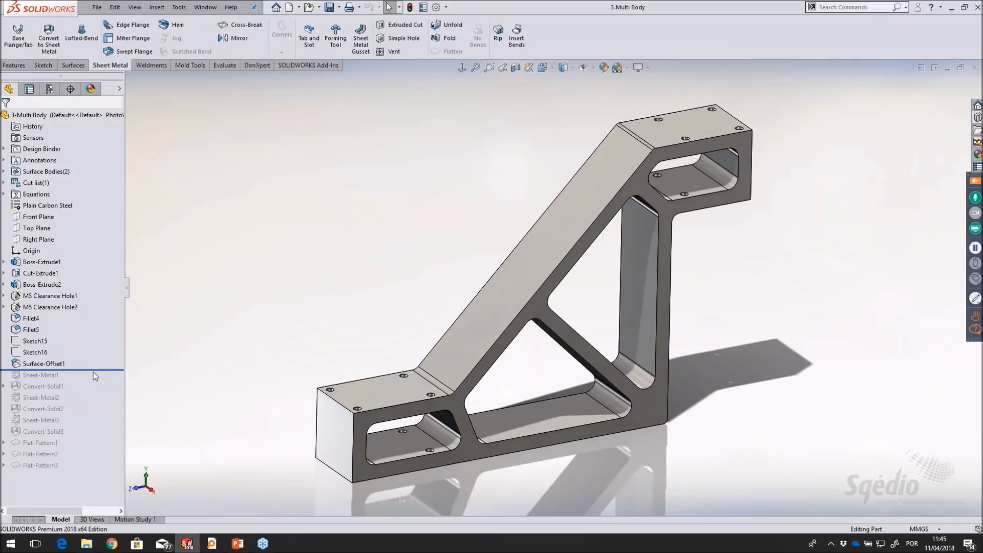
pyautogui.moveTo(96, 372)
pyautogui.mouseDown()
pyautogui.moveTo(98, 395)
pyautogui.moveTo(100, 377)
pyautogui.mouseUp()
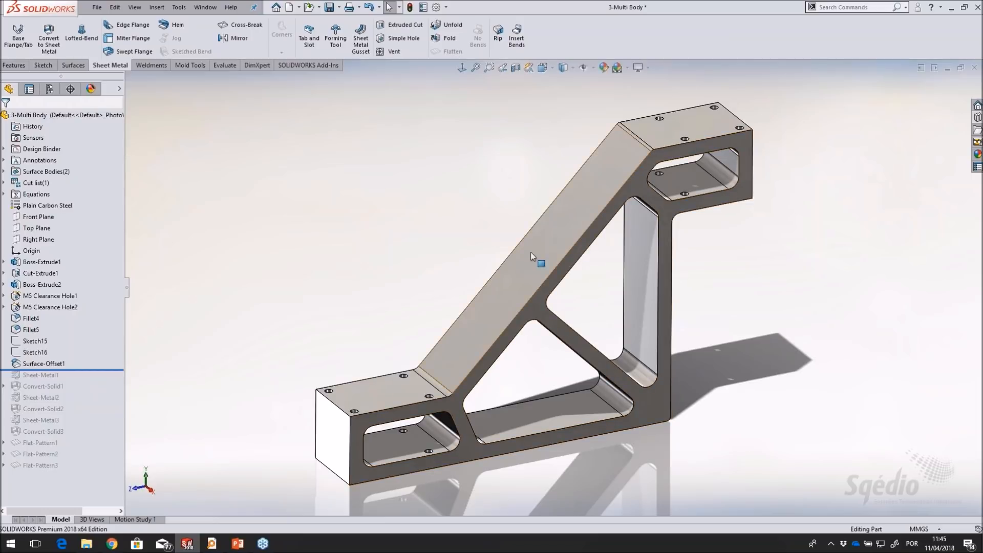
pyautogui.moveTo(670, 300); pyautogui.dragTo(674, 275, button='middle')
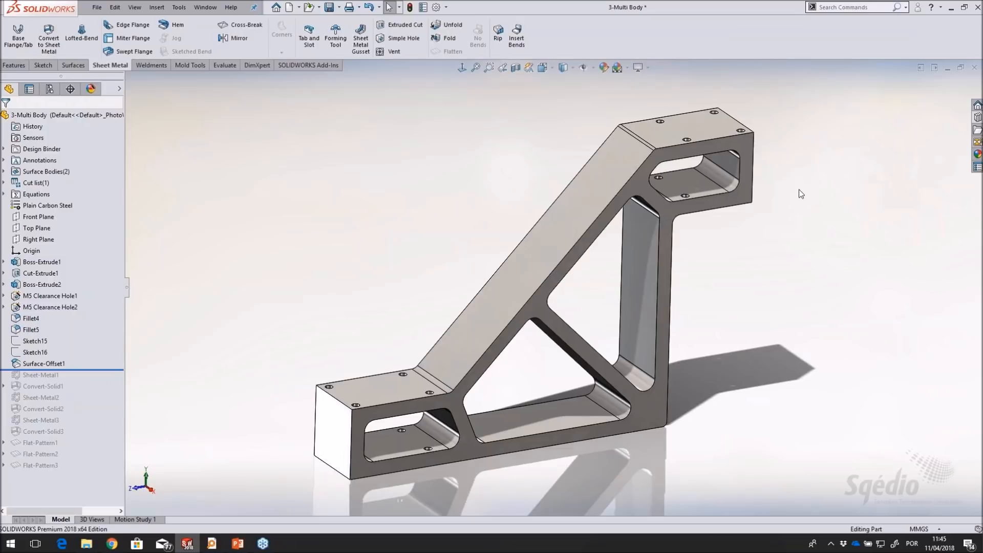
pyautogui.moveTo(695, 217); pyautogui.dragTo(694, 219, button='middle')
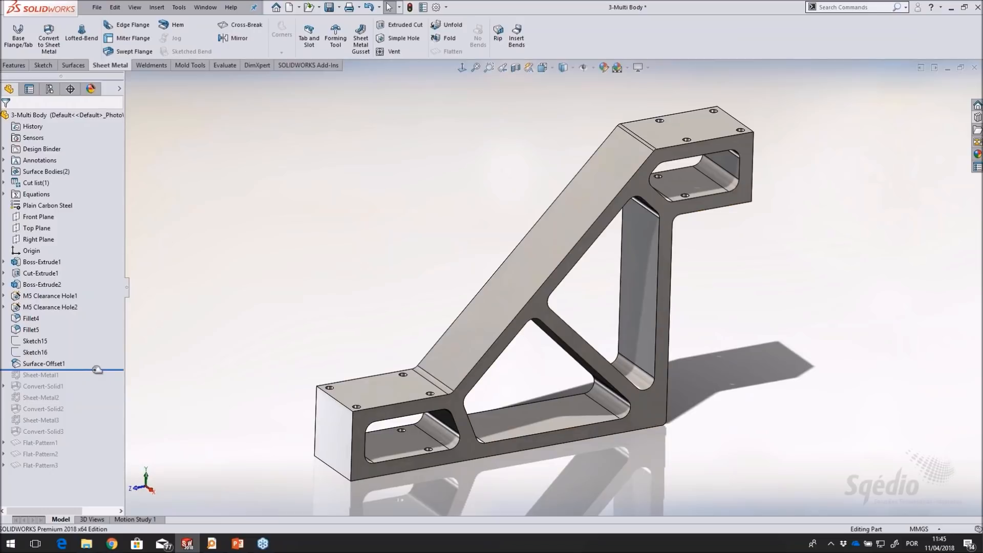
pyautogui.moveTo(98, 369); pyautogui.dragTo(97, 392)
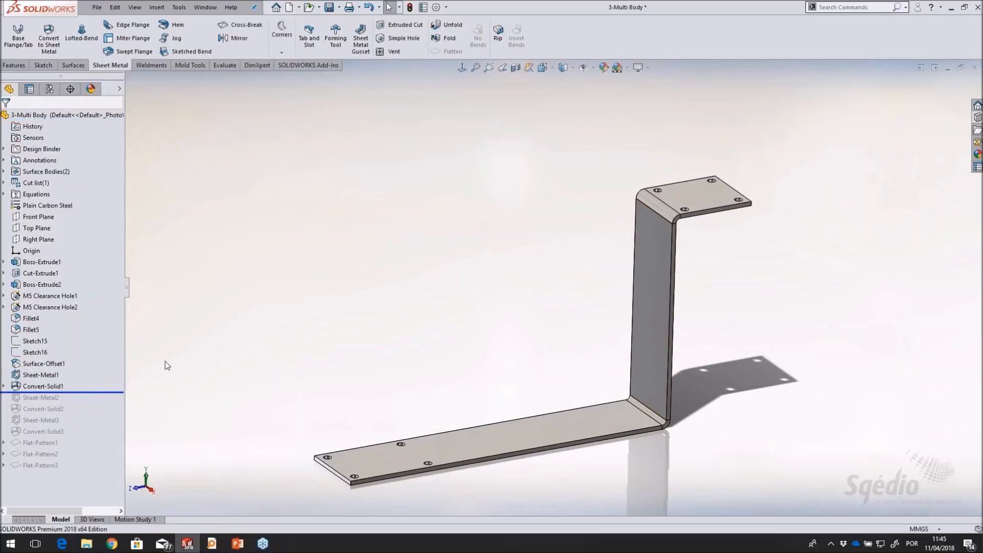
pyautogui.moveTo(97, 392); pyautogui.dragTo(80, 460)
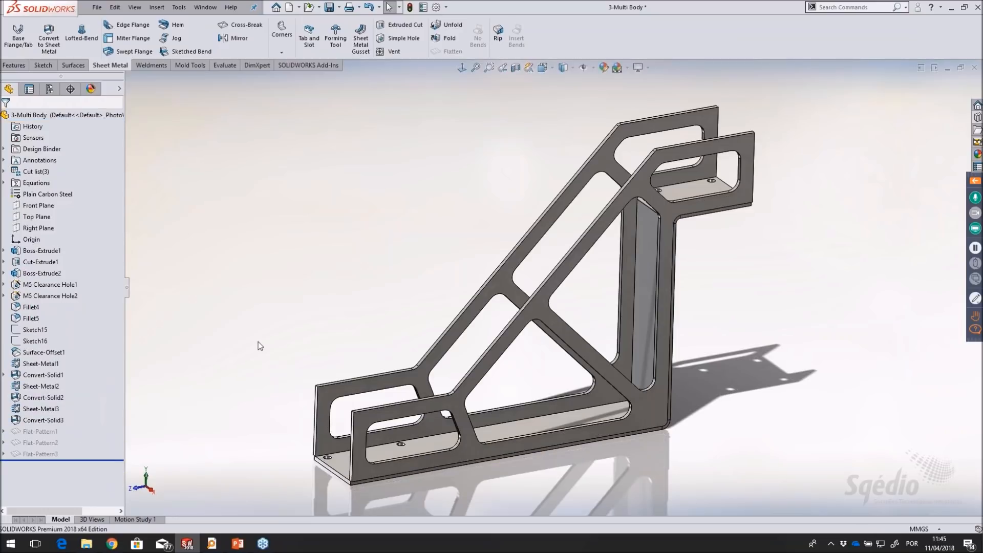
# Expand the cut list and highlight the Convert-Solid1, Convert-Solid2 and Convert-Solid3 bodies one by one in the model
pyautogui.click(4, 172)
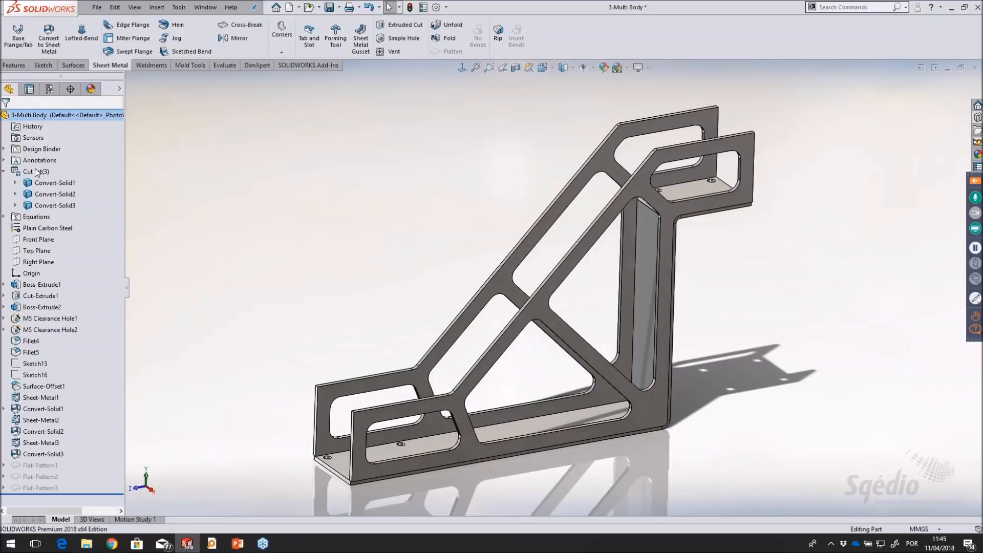
pyautogui.click(54, 184)
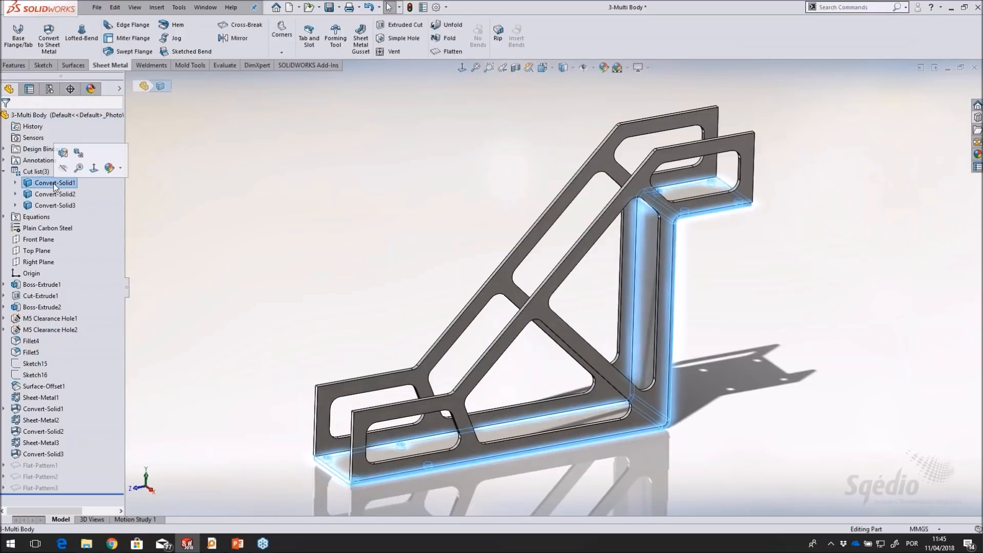
pyautogui.click(50, 194)
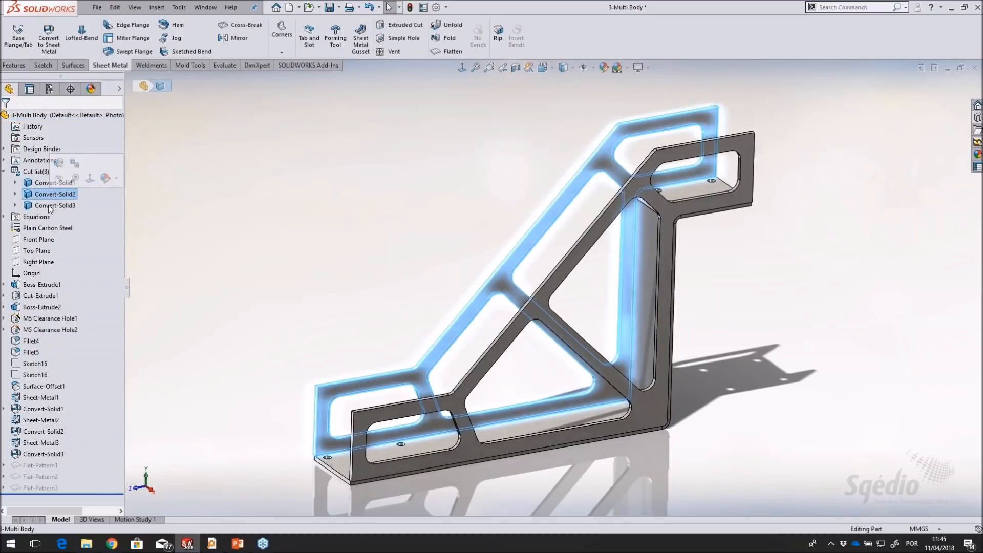
pyautogui.click(51, 206)
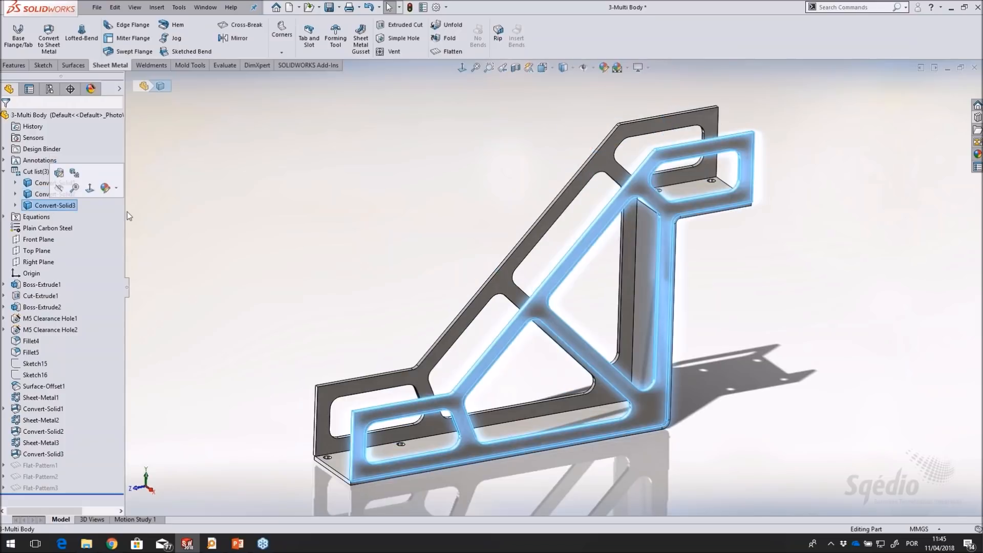
pyautogui.click(324, 204)
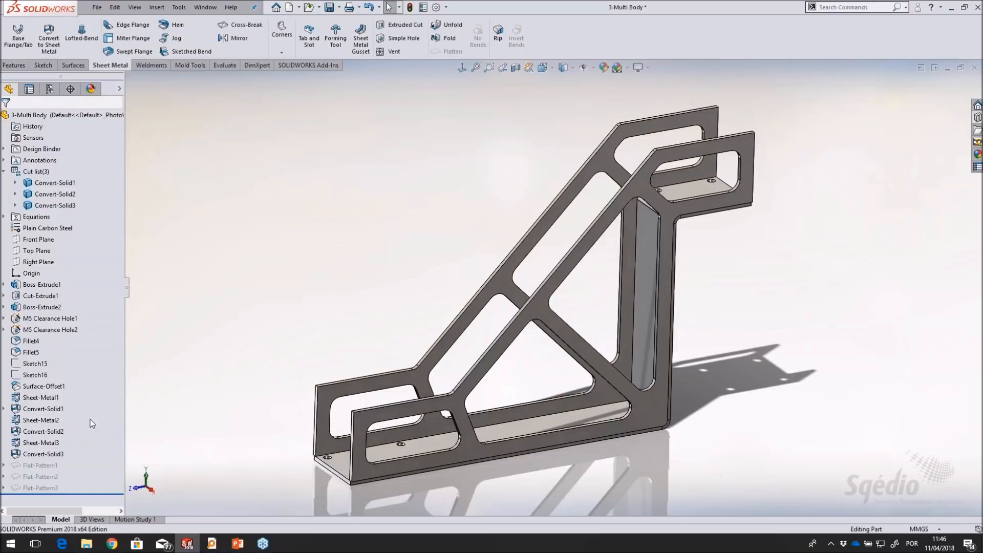
# Create a 3 mm base flange from Sketch15 on the bracket's upper platform, with reversed direction and without merging the result
pyautogui.click(35, 364)
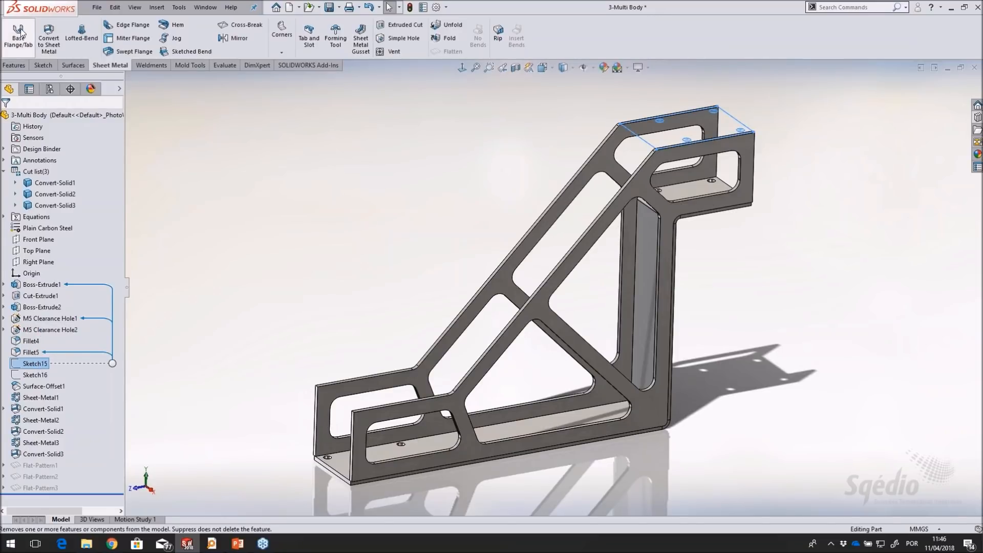
pyautogui.click(22, 47)
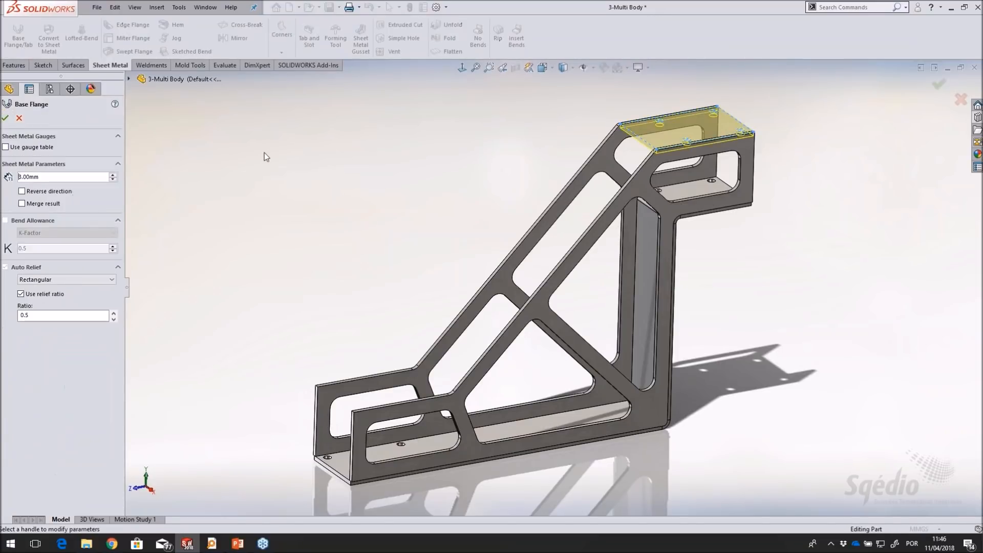
pyautogui.click(21, 191)
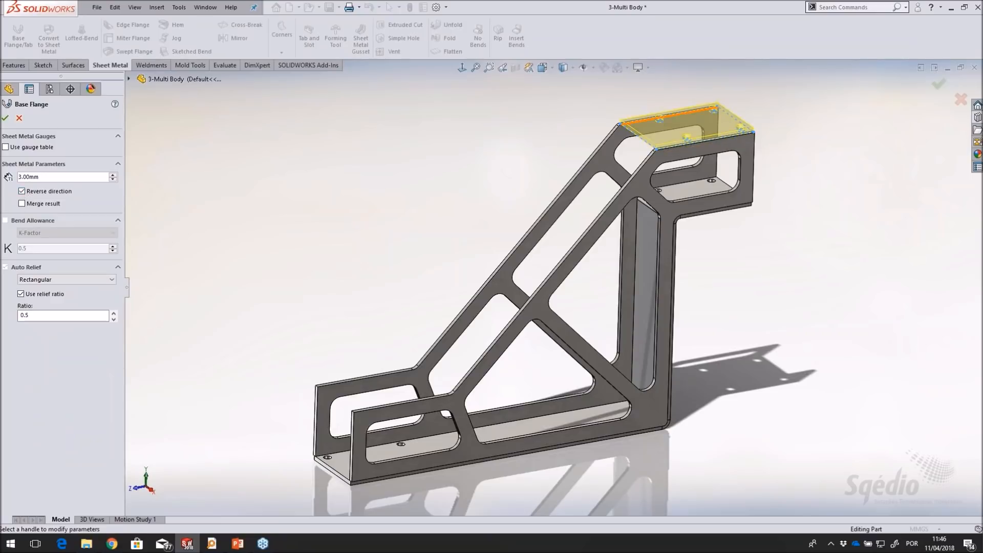
pyautogui.scroll(-5, 705, 83)
pyautogui.click(5, 118)
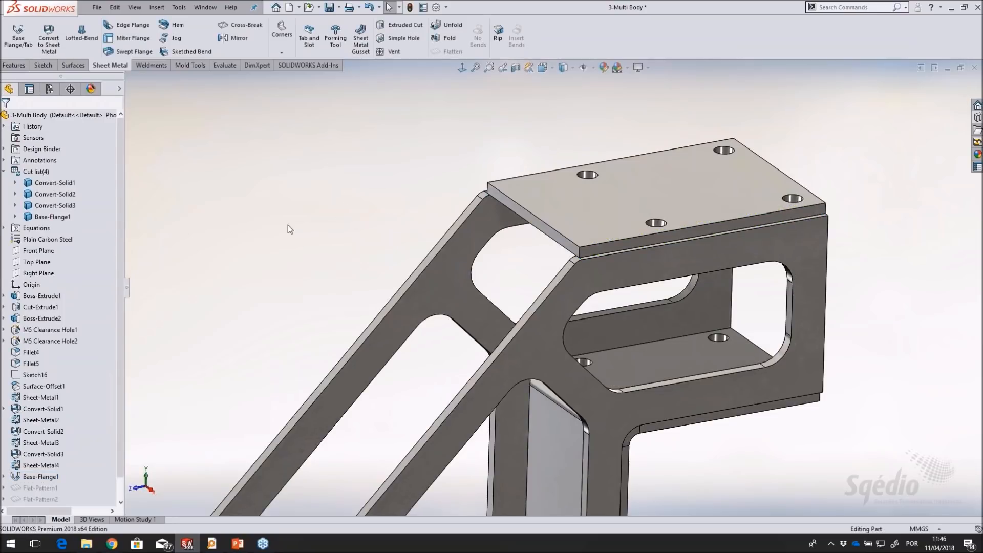
# Create a 3 mm base flange from Sketch16 on the bracket's lower platform, with reversed direction and without merging the result
pyautogui.scroll(8, 288, 225)
pyautogui.scroll(-4, 429, 369)
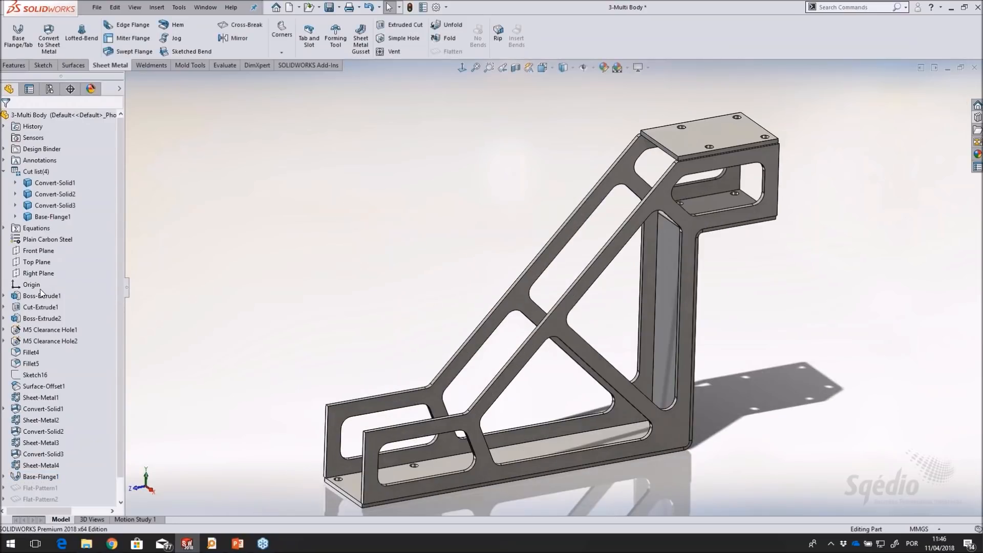
pyautogui.click(30, 375)
pyautogui.click(29, 40)
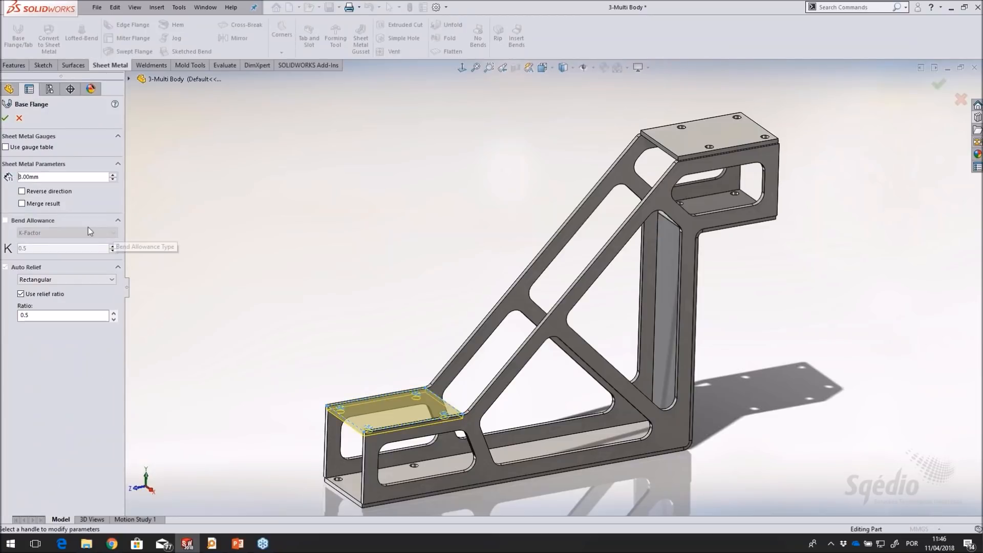
pyautogui.click(35, 191)
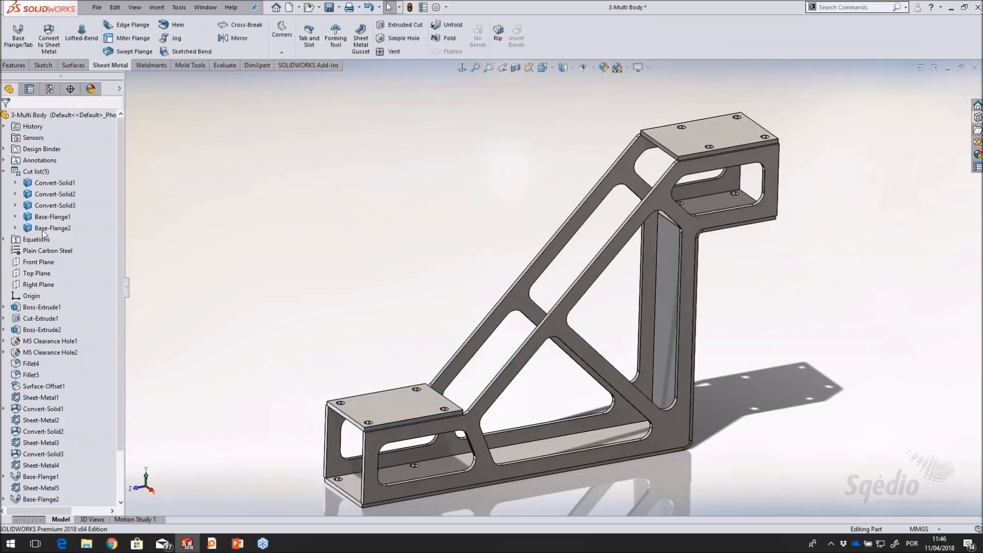
# Join the two platform plates with a sloping edge flange from the lower plate's inner edge, using Up To Edge And Merge to the upper plate's edge
pyautogui.scroll(-2, 563, 319)
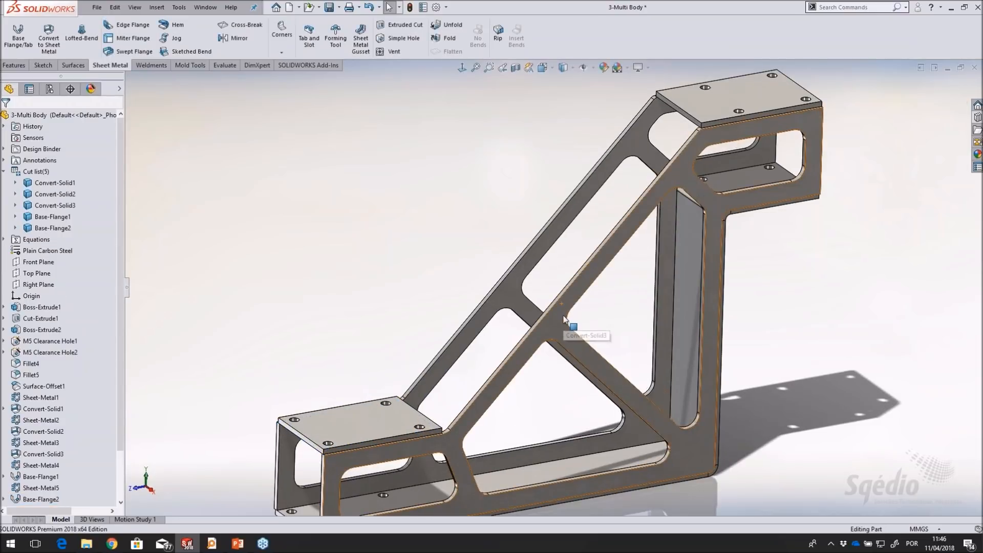
pyautogui.scroll(2, 558, 286)
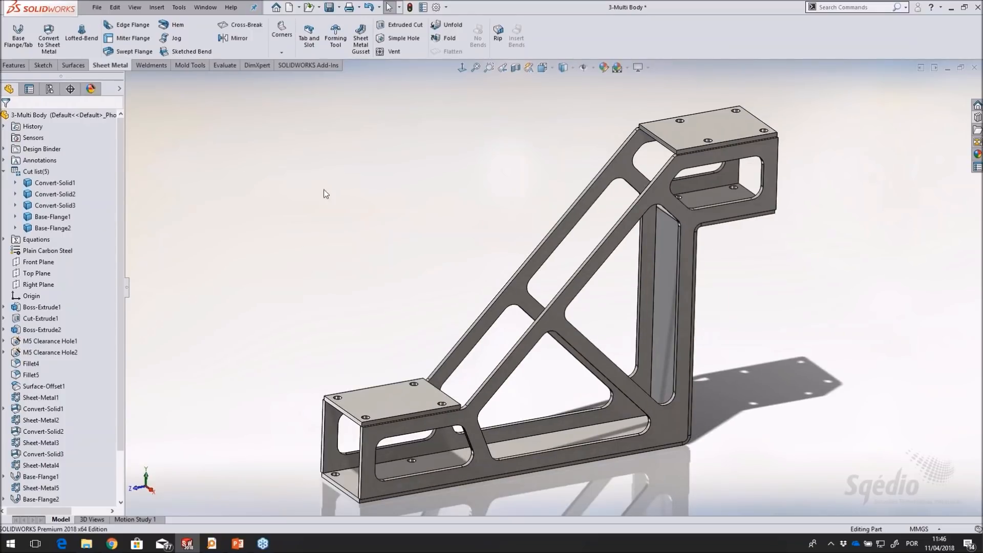
pyautogui.click(131, 26)
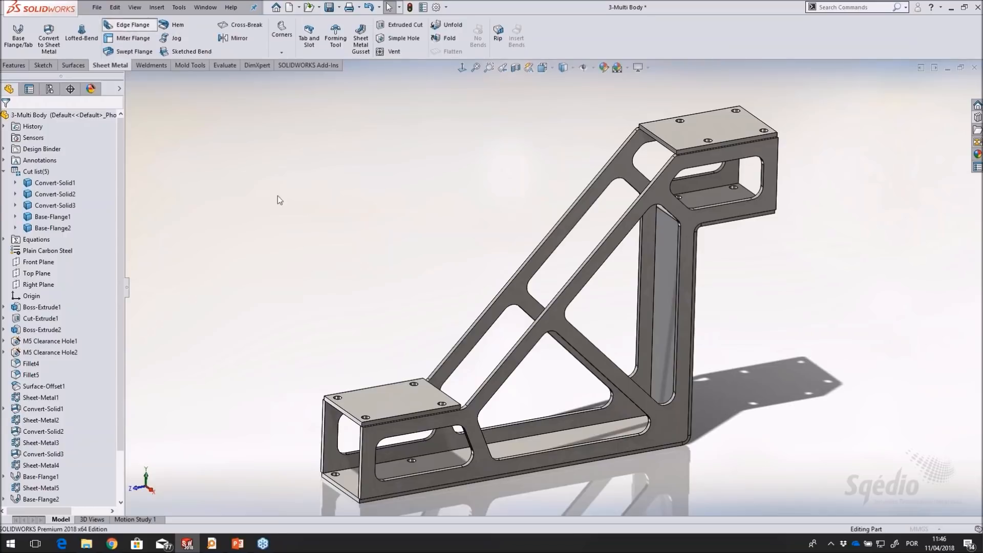
pyautogui.click(441, 392)
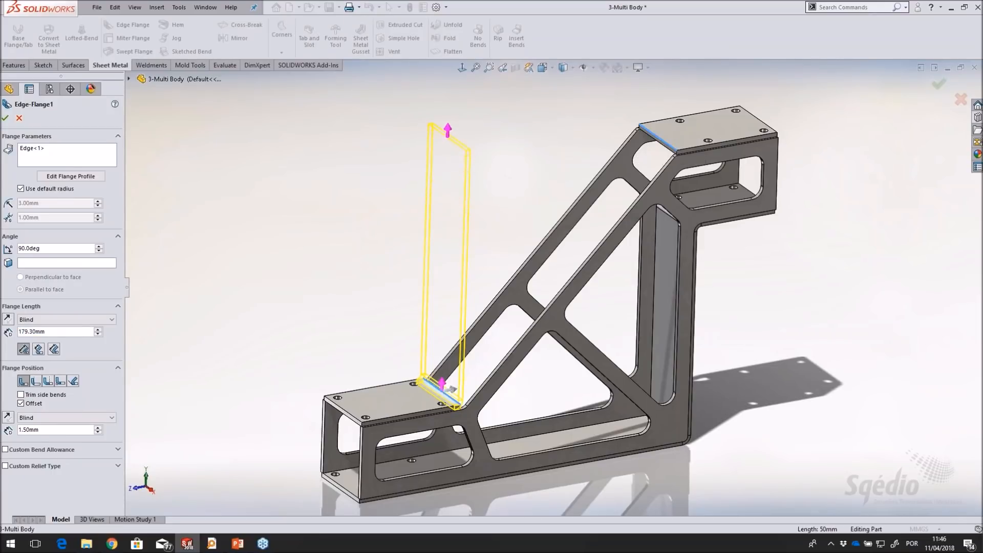
pyautogui.click(664, 142)
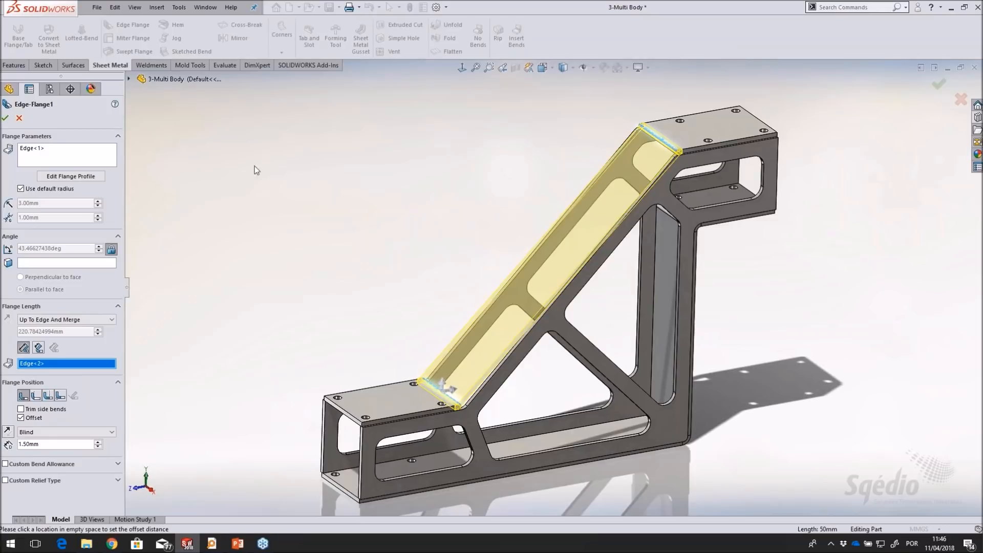
pyautogui.click(5, 118)
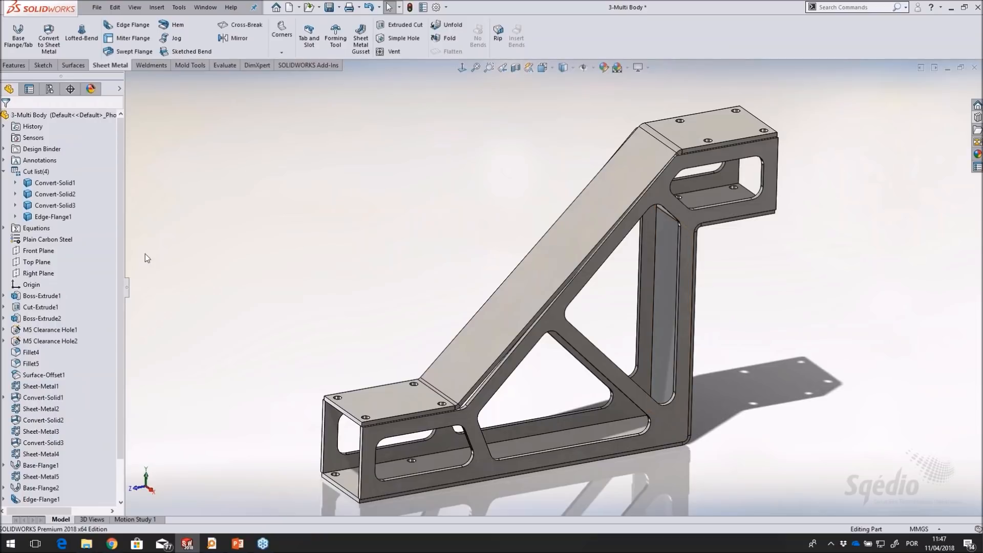
# Highlight the cut list bodies from Convert-Solid1 to Edge-Flange1 in the model and clear the selection
pyautogui.click(46, 183)
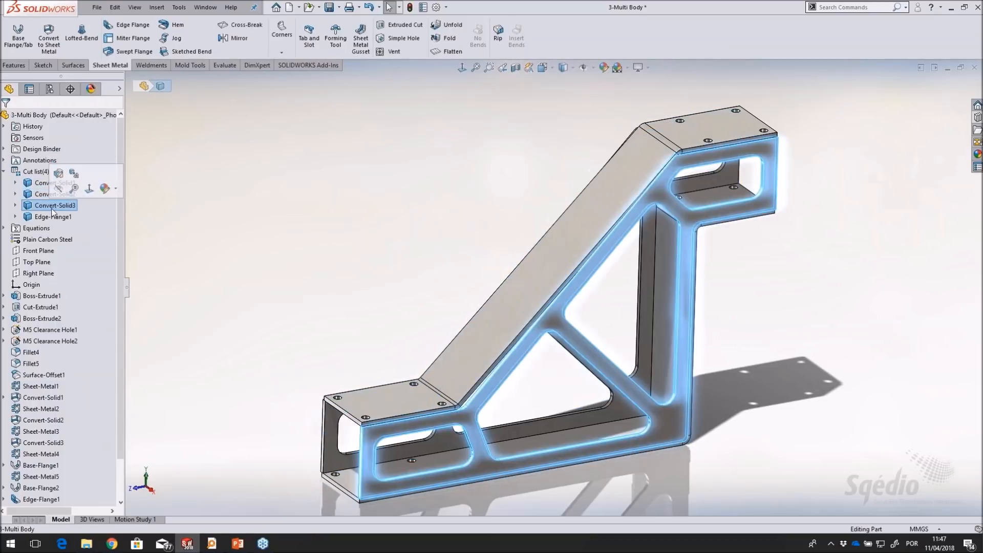
pyautogui.click(51, 217)
pyautogui.click(340, 238)
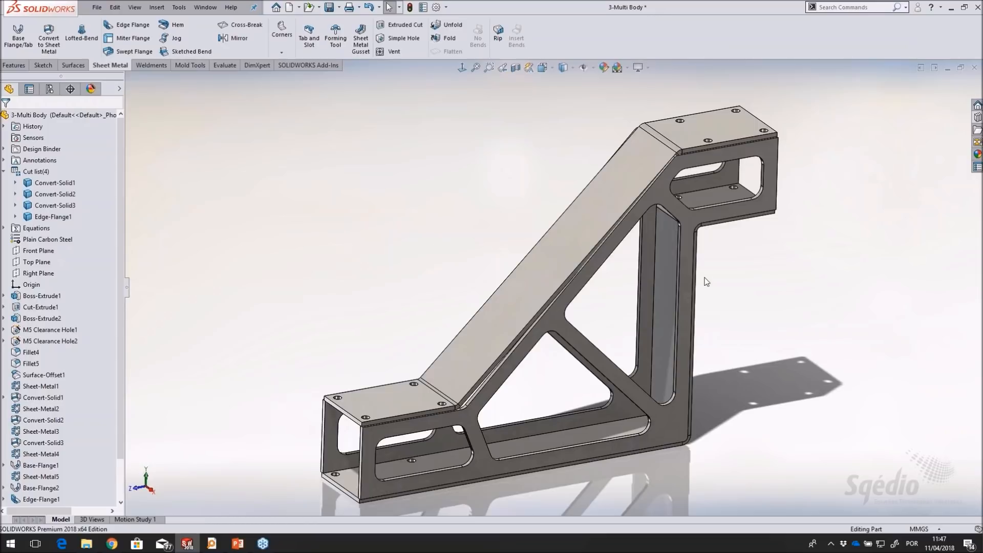
pyautogui.moveTo(694, 281)
pyautogui.mouseDown(button='middle')
pyautogui.moveTo(691, 293)
pyautogui.moveTo(687, 276)
pyautogui.mouseUp(button='middle')
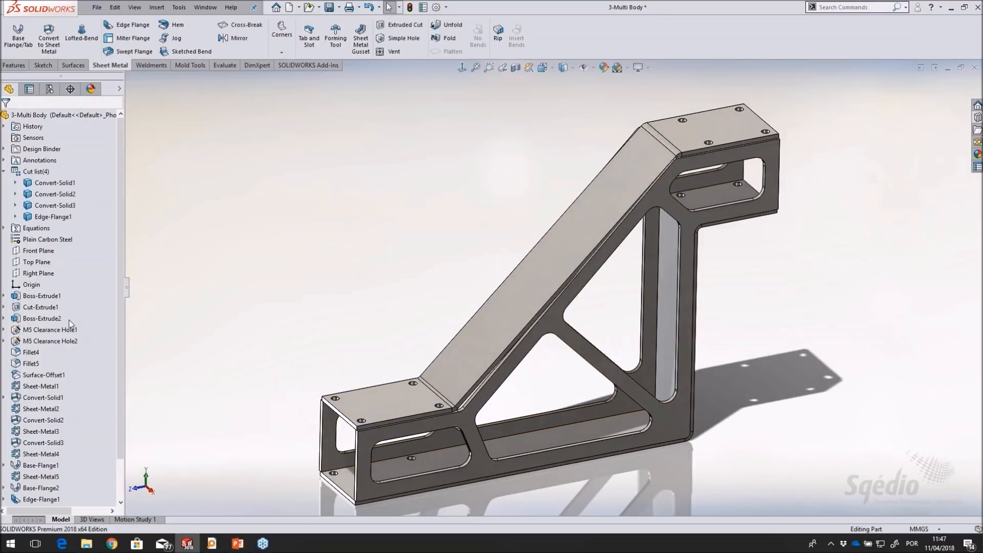
# Edit the sloping edge flange and change its flange position so the material lies outside the selected edge
pyautogui.scroll(-2, 124, 487)
pyautogui.rightClick(40, 454)
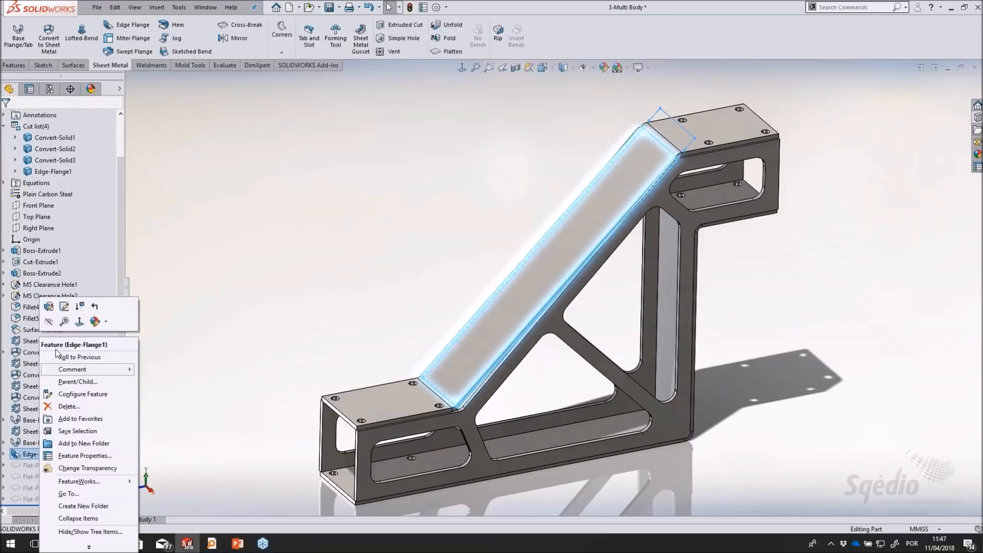
pyautogui.click(64, 307)
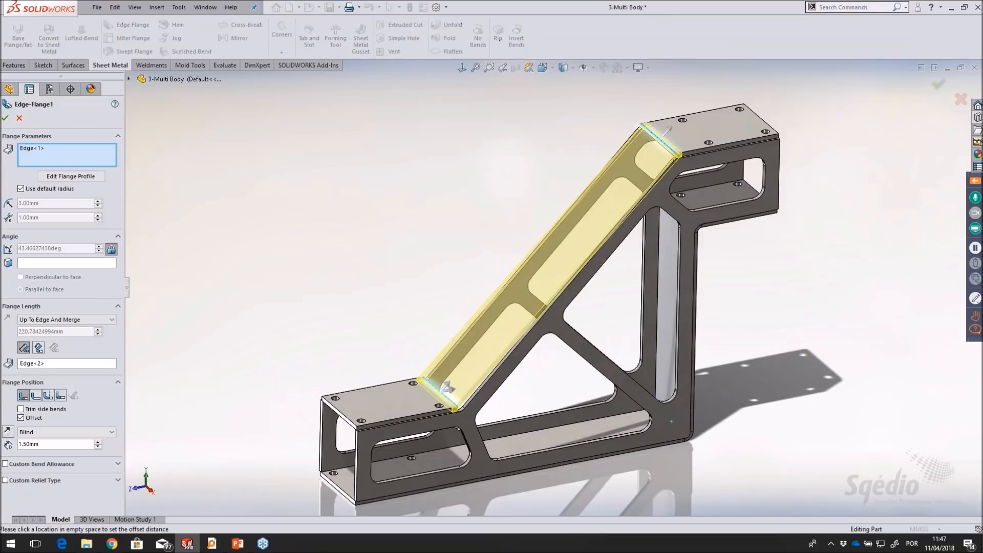
pyautogui.scroll(-3, 645, 157)
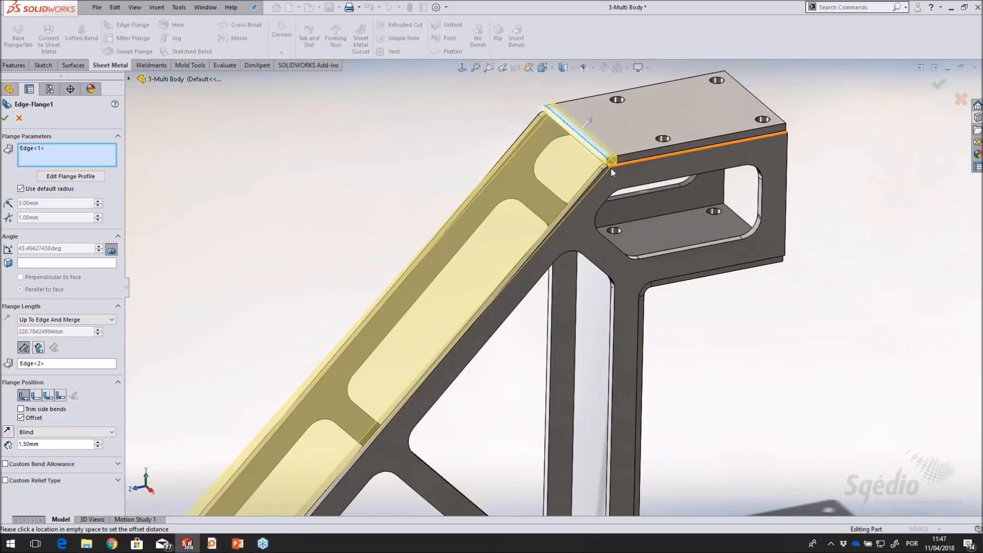
pyautogui.scroll(-3, 602, 153)
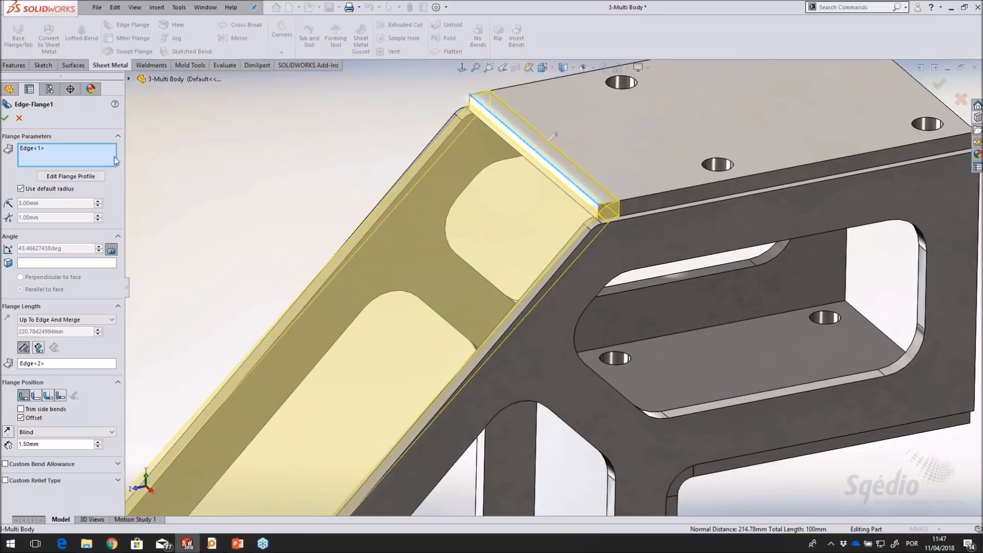
pyautogui.scroll(3, 266, 242)
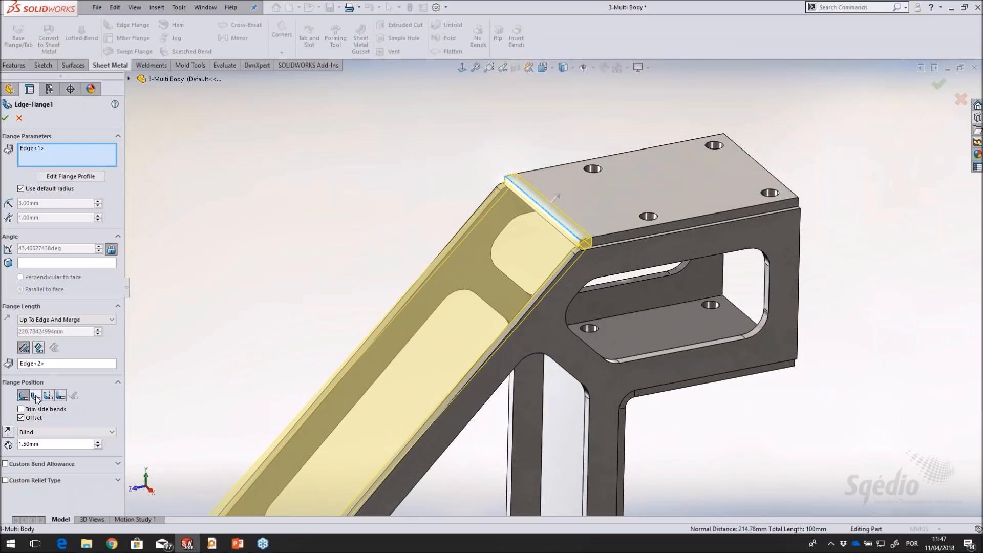
pyautogui.click(36, 397)
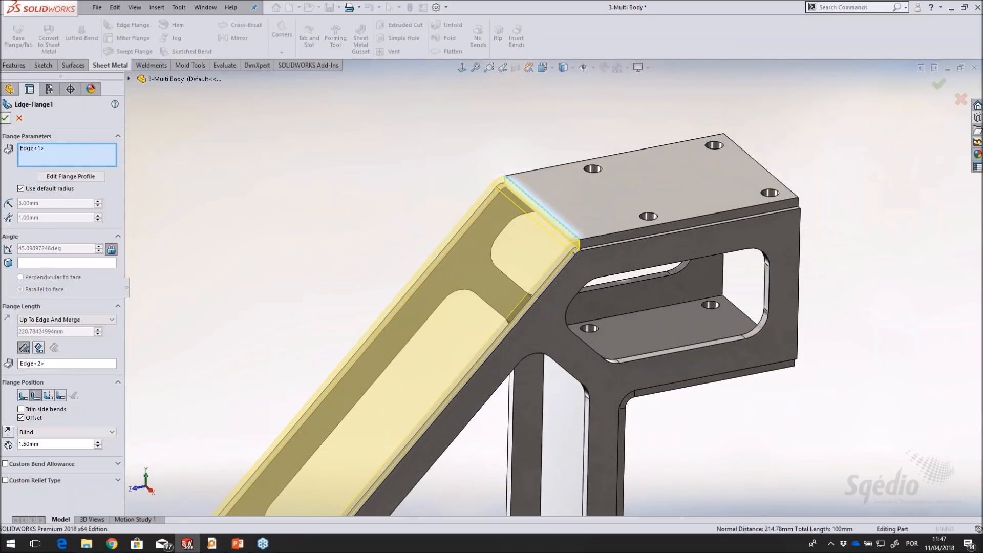
pyautogui.click(5, 118)
pyautogui.scroll(6, 463, 397)
pyautogui.scroll(-2, 435, 431)
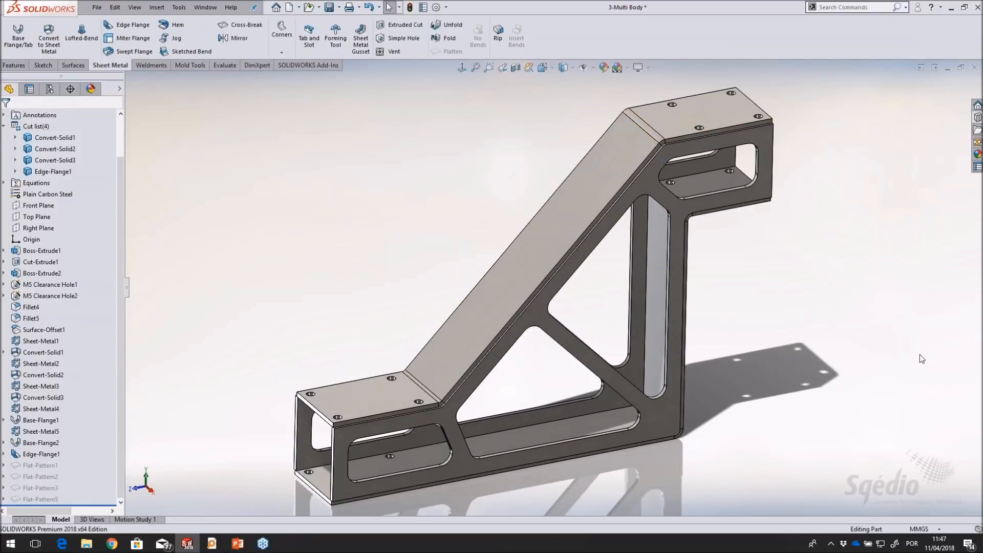
# Start an edge flange between the two side plates' vertical end edges at the upper platform, using Up To Edge And Merge with material outside
pyautogui.moveTo(790, 310); pyautogui.dragTo(721, 280, button='middle')
pyautogui.scroll(-3, 741, 220)
pyautogui.scroll(-2, 740, 221)
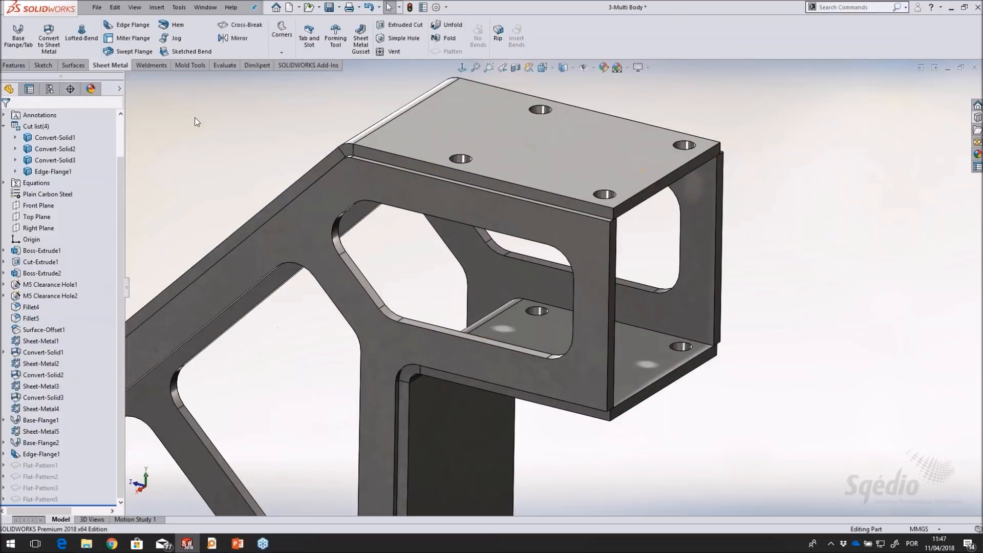
pyautogui.click(130, 24)
pyautogui.click(609, 359)
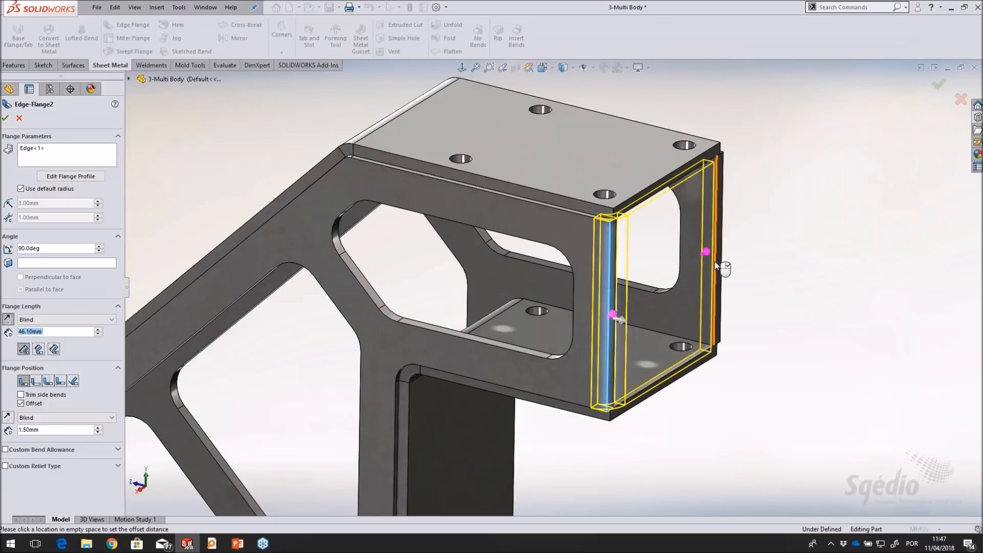
pyautogui.click(719, 263)
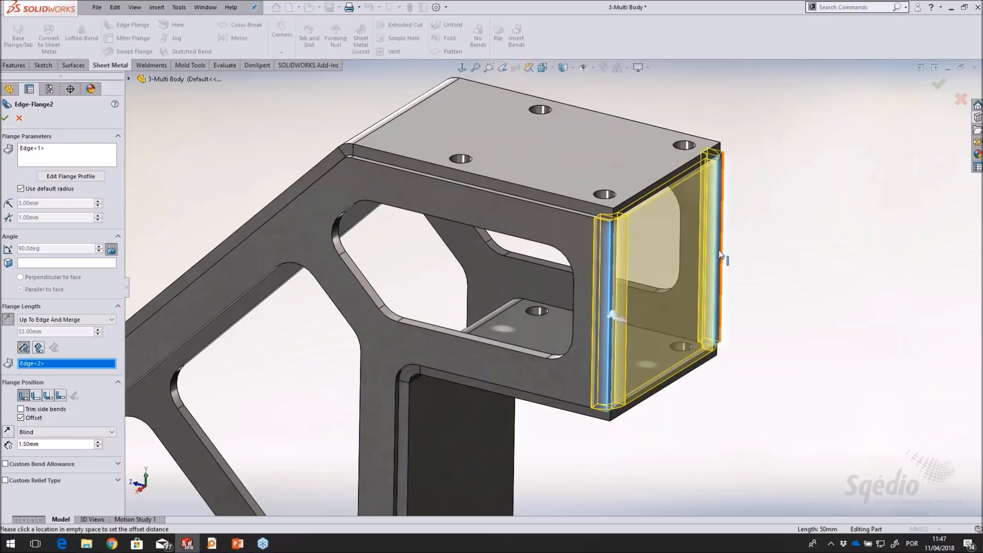
pyautogui.click(36, 396)
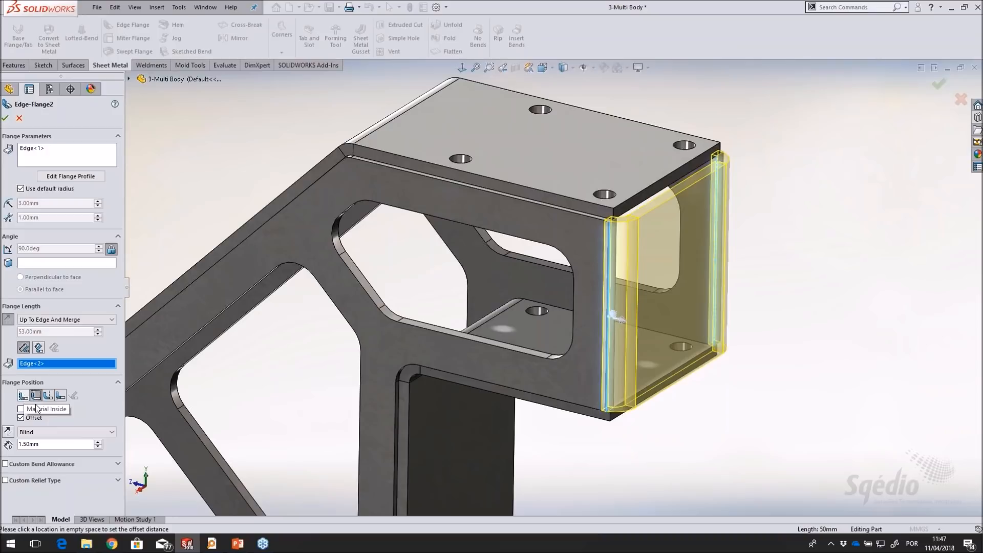
# Try increasing the end flange's offset to 17.50 mm, and return it to 1.50 mm
pyautogui.click(98, 442)
pyautogui.click(98, 442)
pyautogui.click(99, 442)
pyautogui.click(99, 442)
pyautogui.click(99, 441)
pyautogui.click(99, 442)
pyautogui.click(99, 442)
pyautogui.click(98, 442)
pyautogui.click(99, 442)
pyautogui.click(98, 442)
pyautogui.click(98, 442)
pyautogui.click(98, 442)
pyautogui.click(99, 441)
pyautogui.click(98, 442)
pyautogui.click(98, 442)
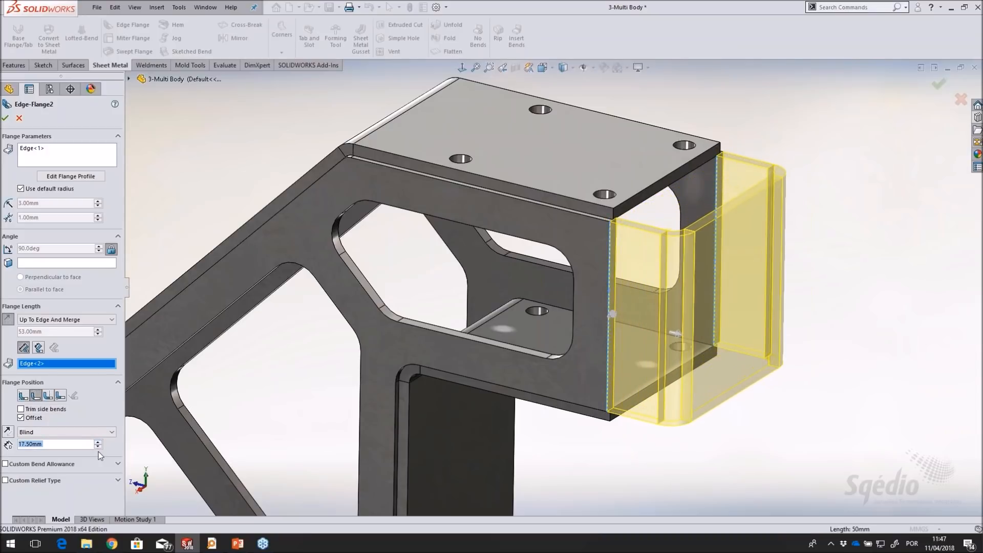
pyautogui.click(98, 446)
pyautogui.click(98, 447)
pyautogui.click(98, 446)
pyautogui.click(98, 447)
pyautogui.click(98, 447)
pyautogui.click(97, 447)
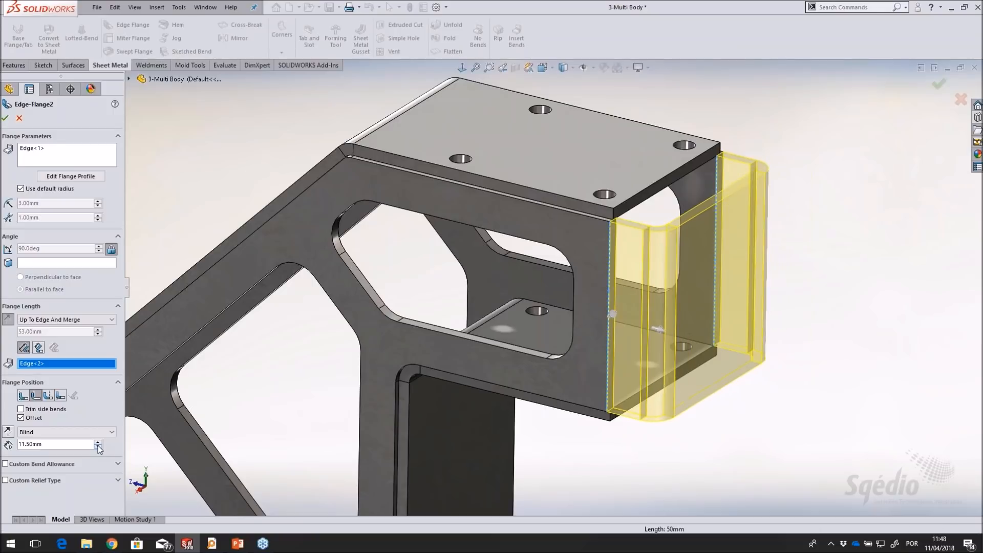
pyautogui.click(98, 447)
pyautogui.click(98, 447)
pyautogui.click(98, 446)
pyautogui.click(98, 446)
pyautogui.click(97, 447)
pyautogui.click(98, 447)
pyautogui.click(98, 447)
# Reverse the end flange's 1.50 mm offset direction, keep the material-outside position, and complete the flange joining both side plates
pyautogui.click(23, 395)
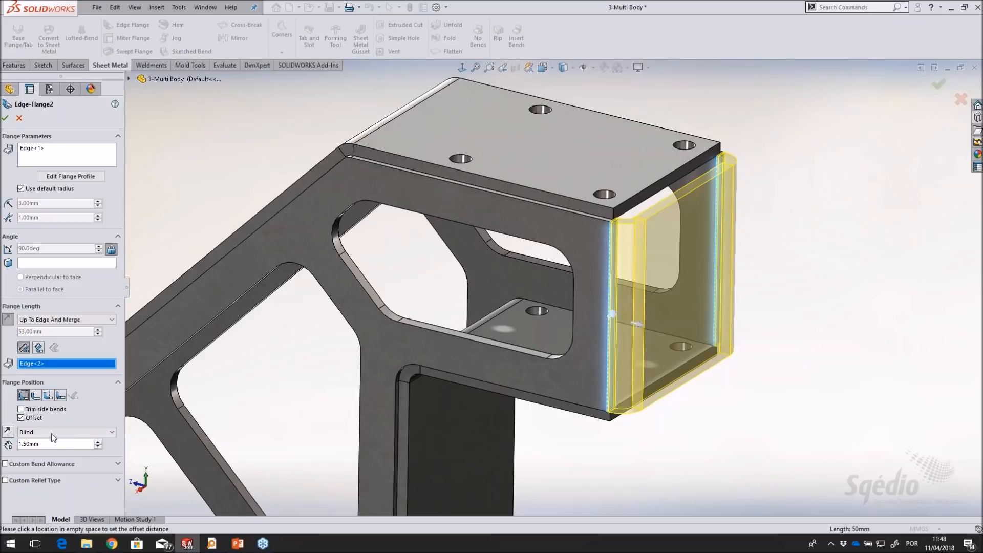
pyautogui.click(8, 432)
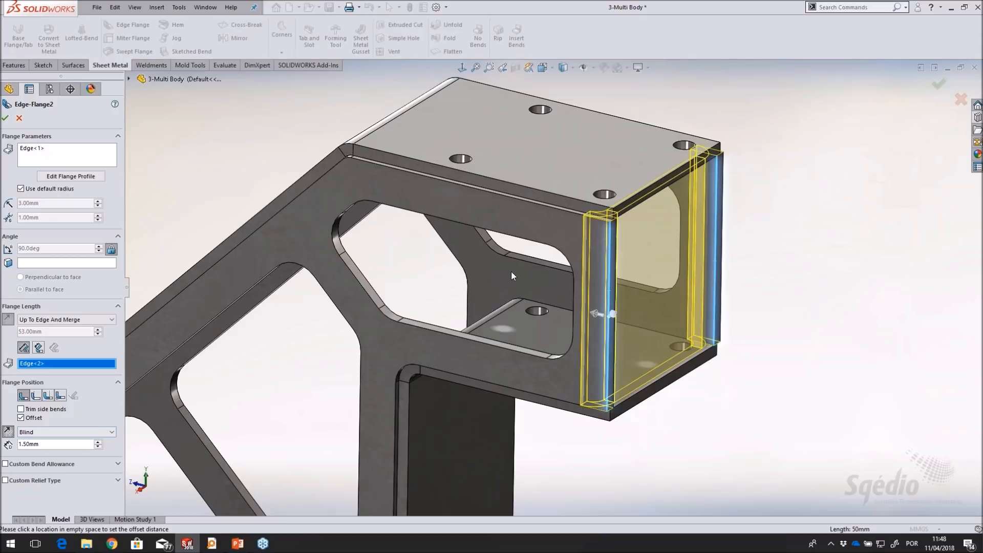
pyautogui.scroll(-3, 567, 237)
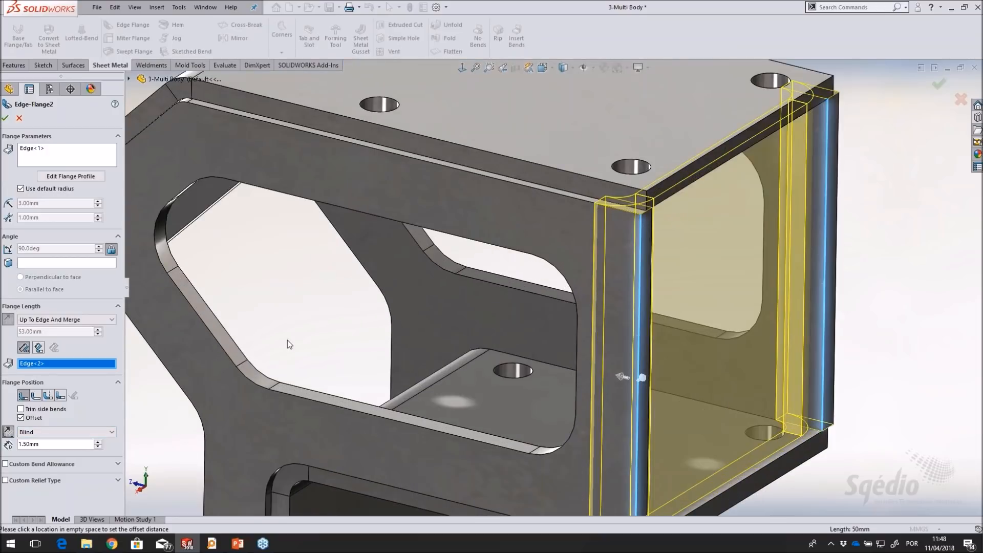
pyautogui.click(36, 396)
pyautogui.scroll(3, 409, 333)
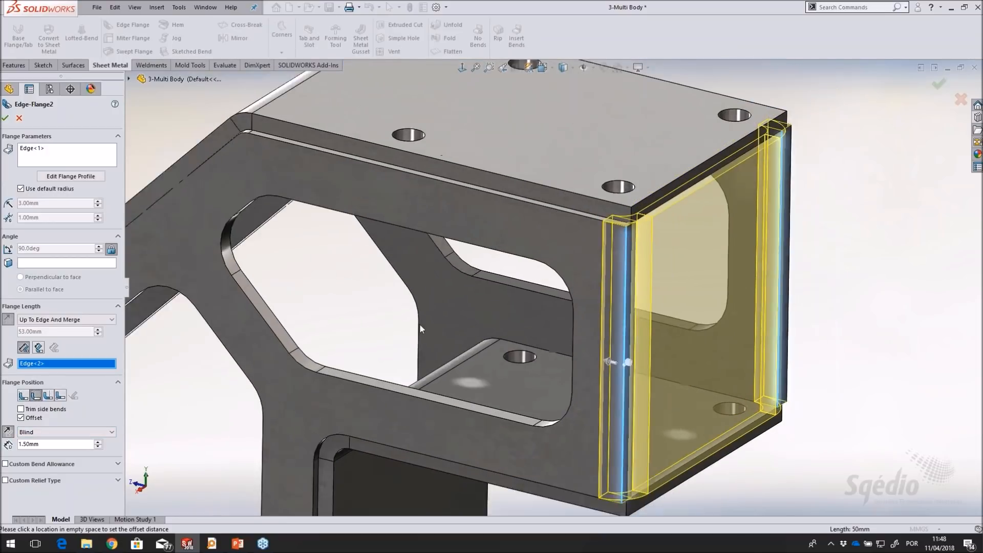
pyautogui.click(6, 119)
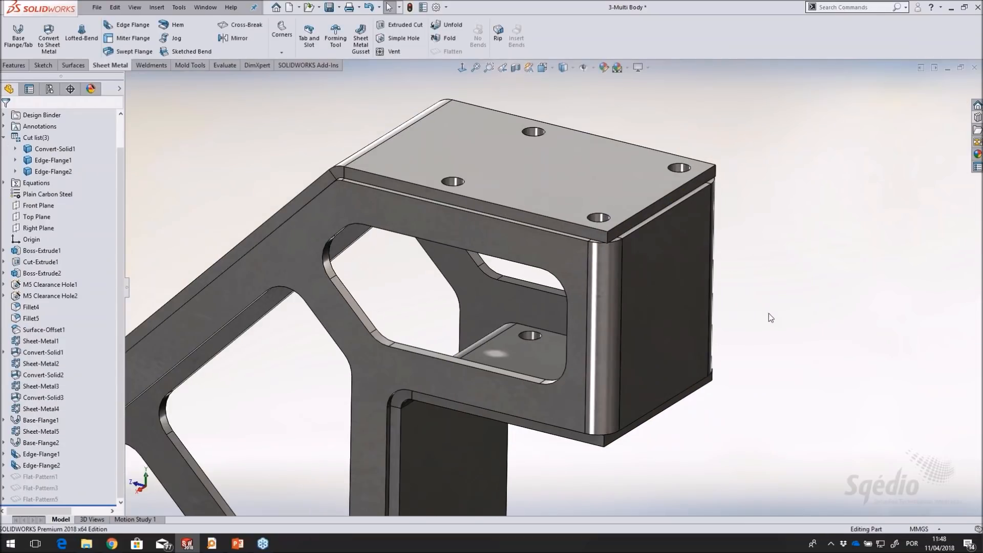
# Inspect the closed platform end and highlight the Edge-Flange1 and Edge-Flange2 cut list bodies
pyautogui.scroll(3, 453, 259)
pyautogui.moveTo(453, 260); pyautogui.dragTo(455, 279, button='middle')
pyautogui.scroll(-3, 475, 266)
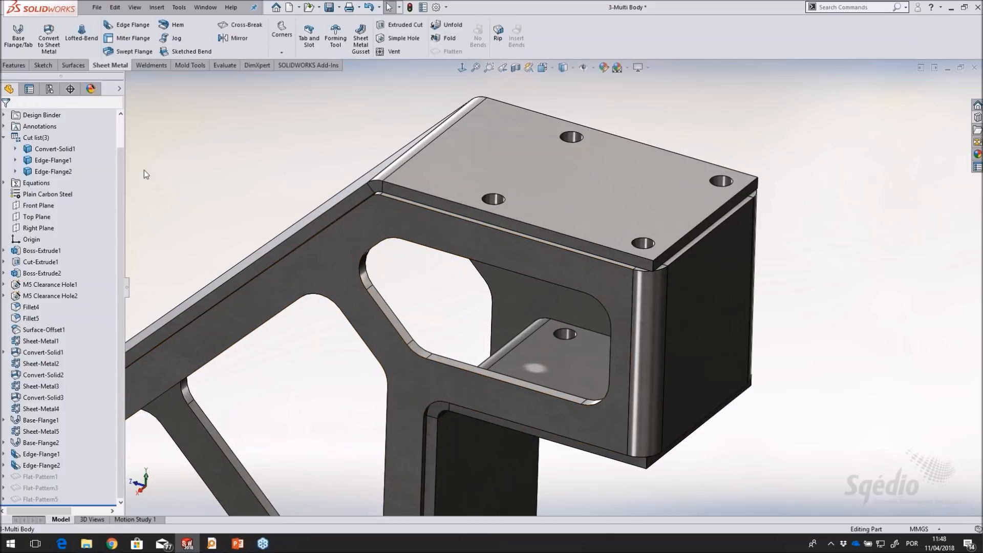
pyautogui.click(49, 160)
pyautogui.click(49, 171)
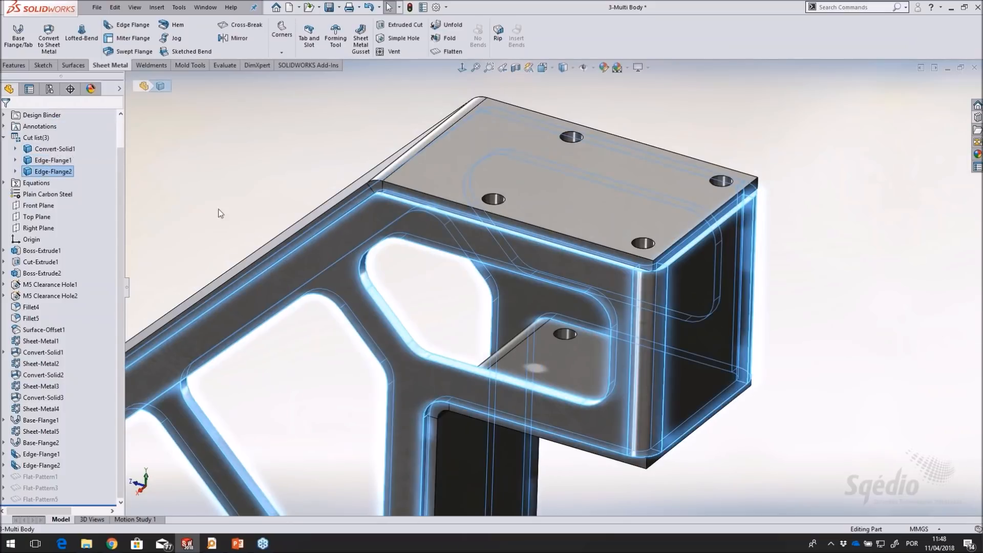
pyautogui.click(253, 167)
# Preview the flat display of the merged side plate body on the bracket, and clear it
pyautogui.scroll(8, 395, 353)
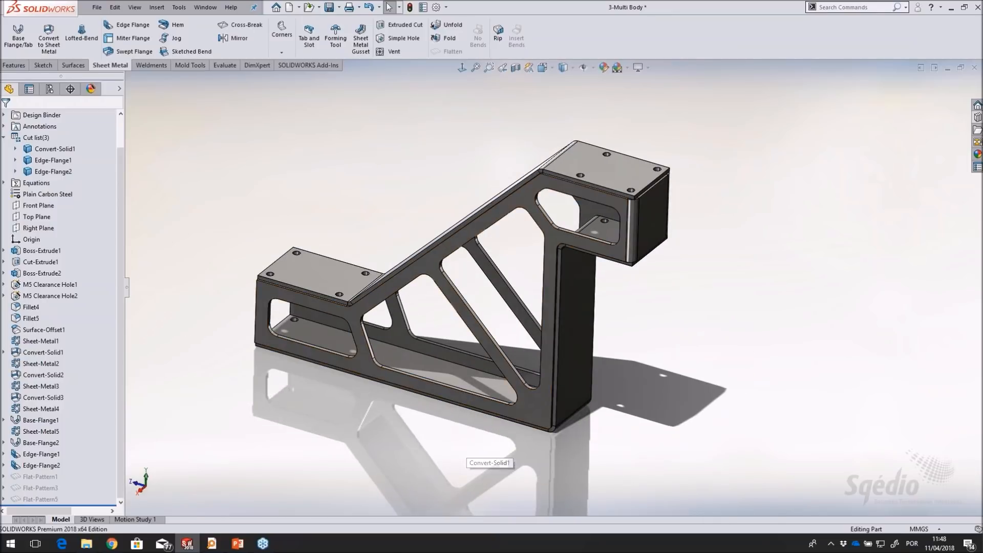
pyautogui.scroll(-2, 533, 210)
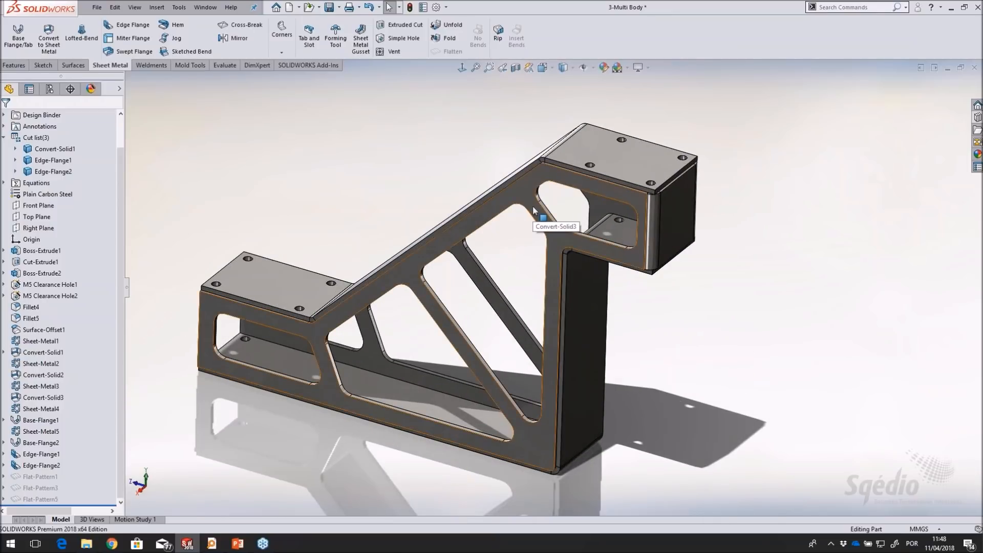
pyautogui.rightClick(533, 210)
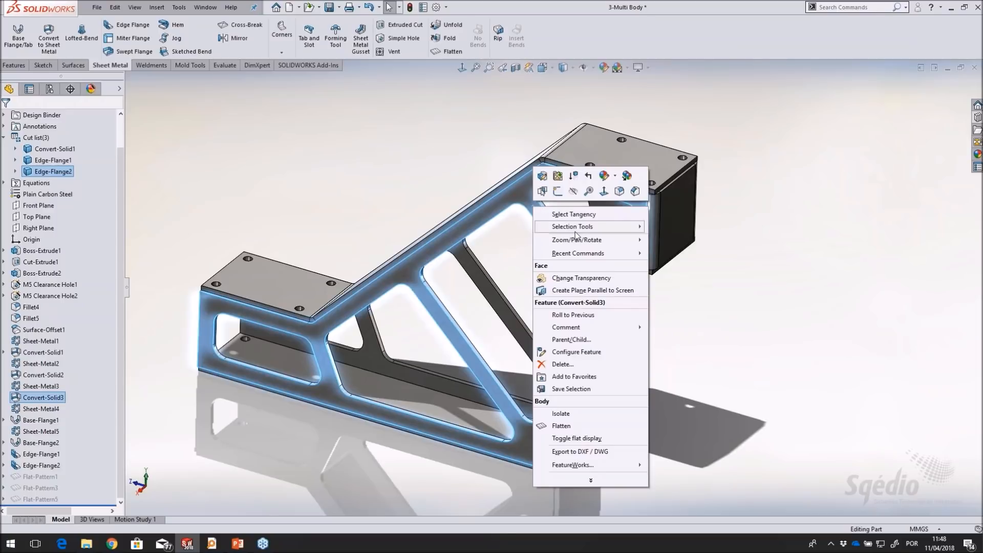
pyautogui.click(613, 438)
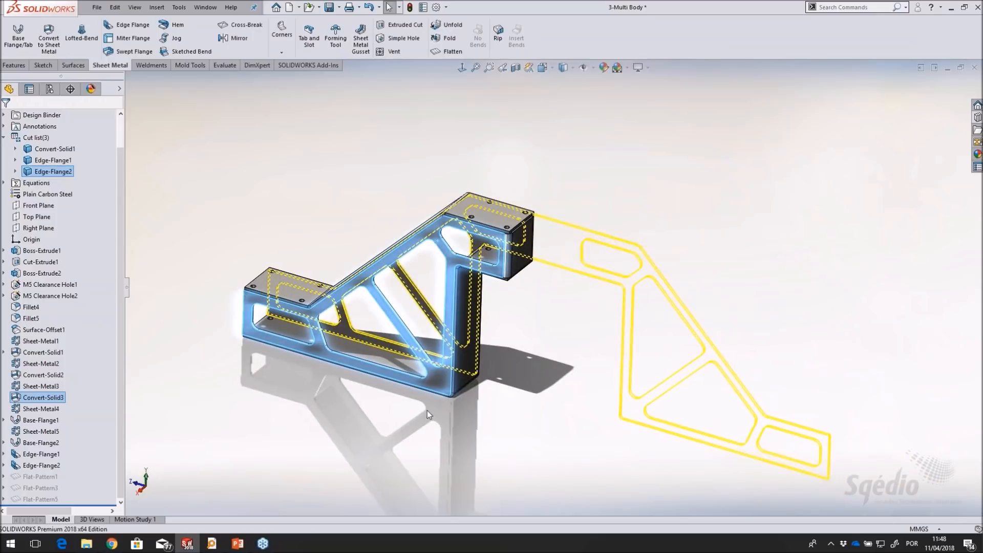
pyautogui.click(504, 312)
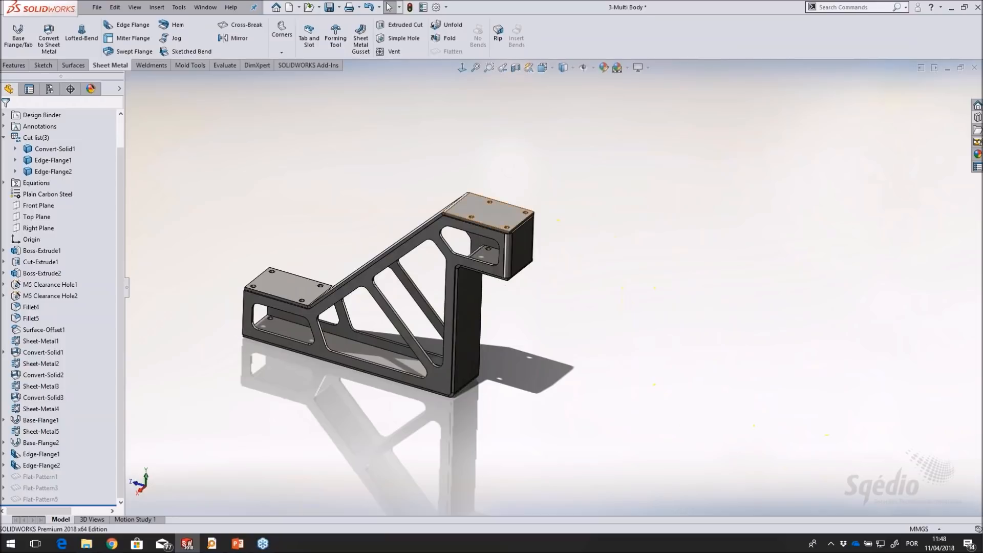
# Preview the flat display of the upper cover body and that of the bottom plate body, and clear them
pyautogui.rightClick(498, 217)
pyautogui.click(543, 449)
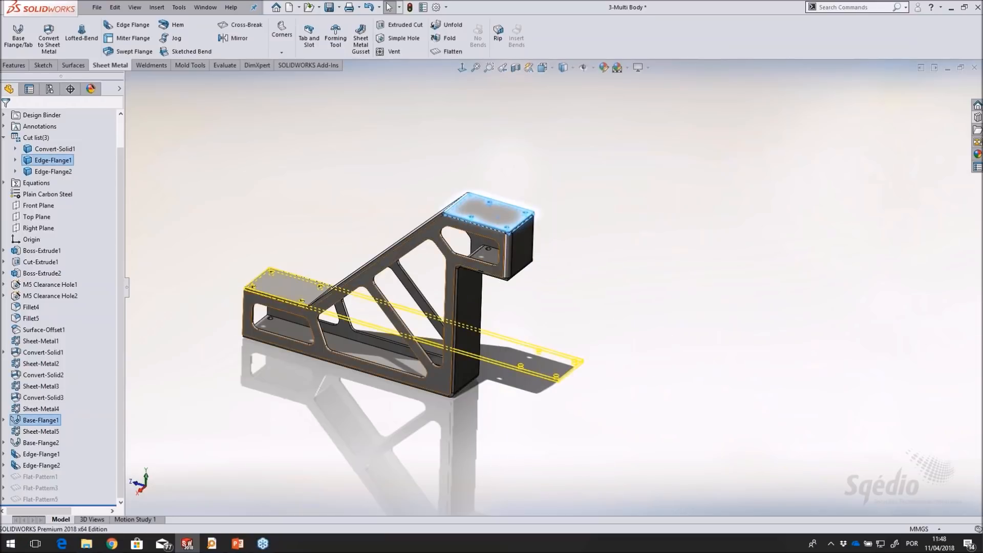
pyautogui.rightClick(382, 348)
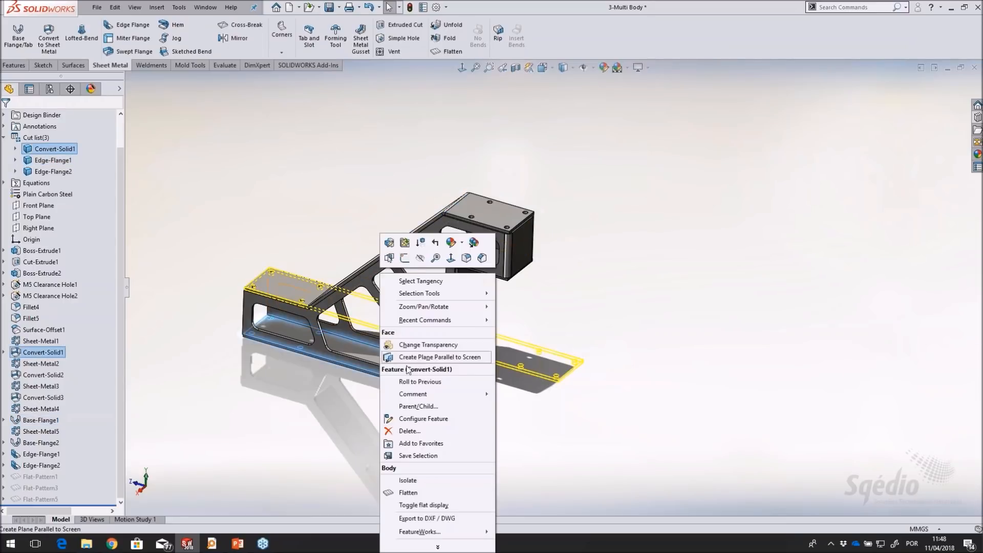
pyautogui.click(439, 507)
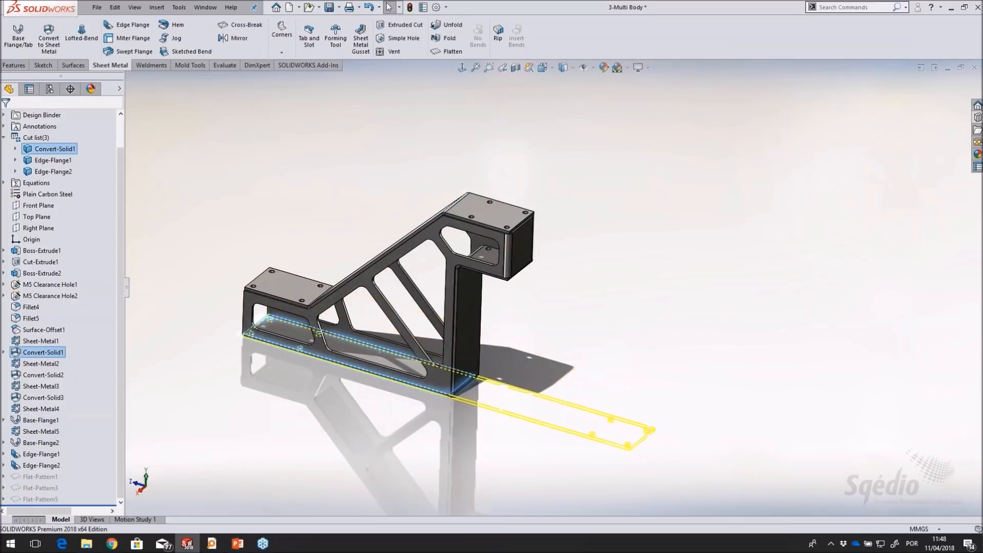
pyautogui.click(589, 324)
# Toggle the flat display of the body containing the vertical back plate and that of the joined side plates
pyautogui.scroll(-2, 378, 336)
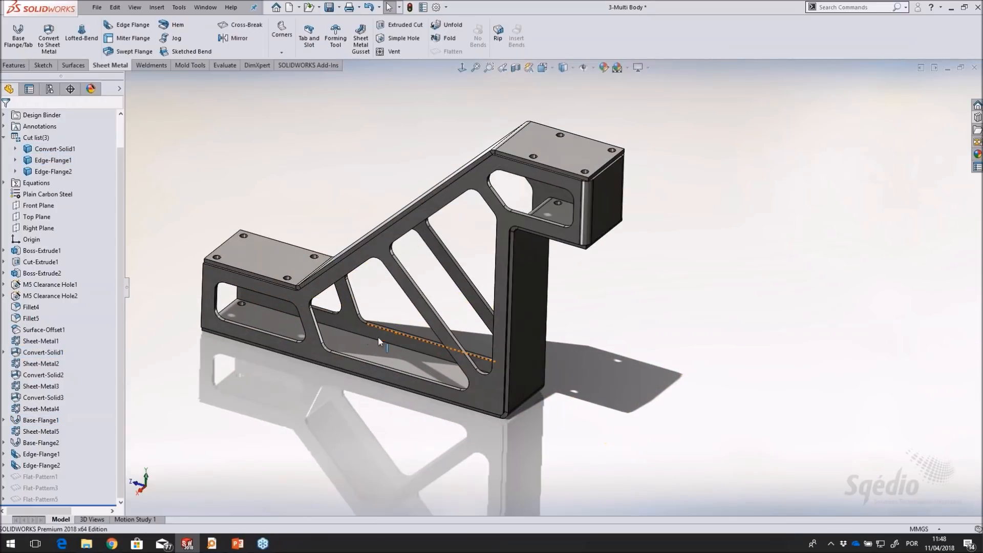
pyautogui.rightClick(536, 269)
pyautogui.click(595, 500)
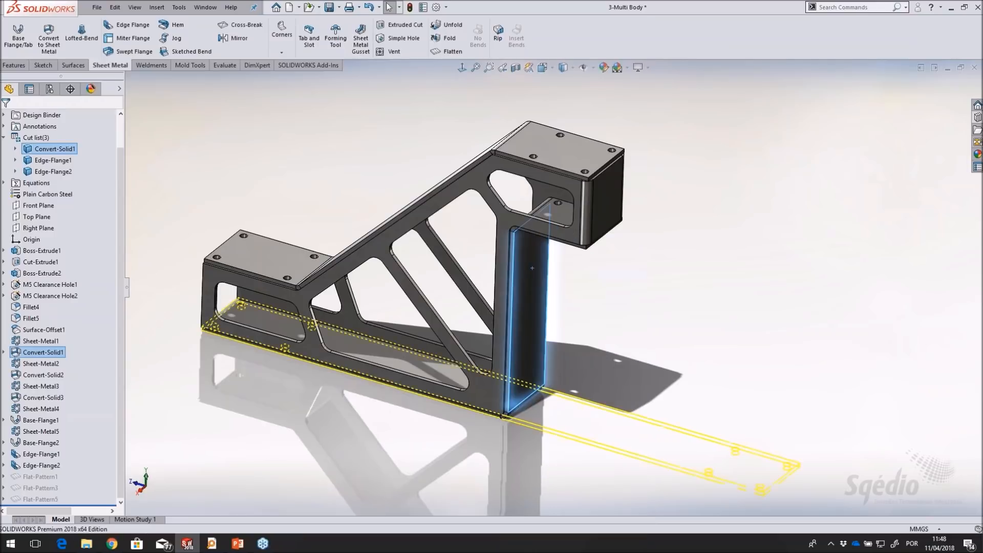
pyautogui.rightClick(609, 211)
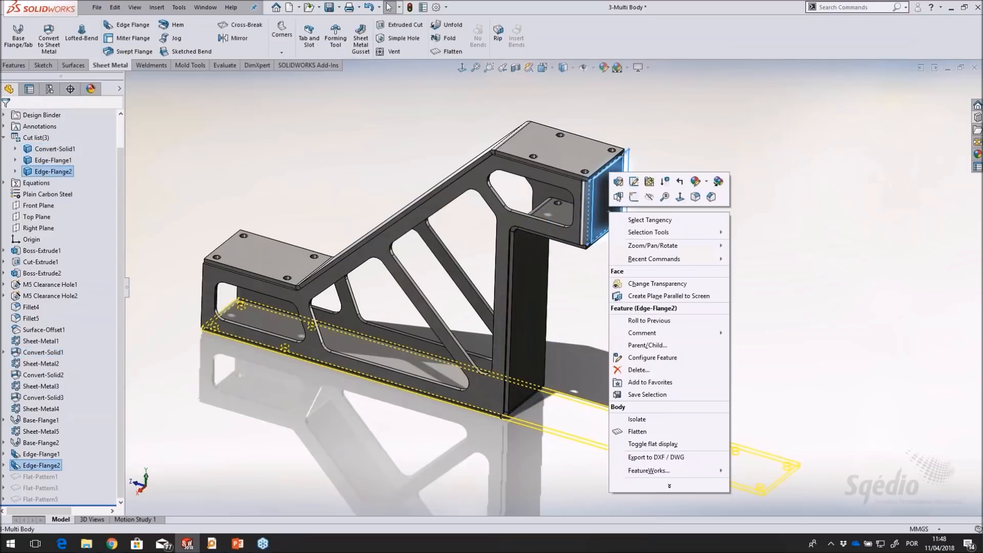
pyautogui.click(648, 443)
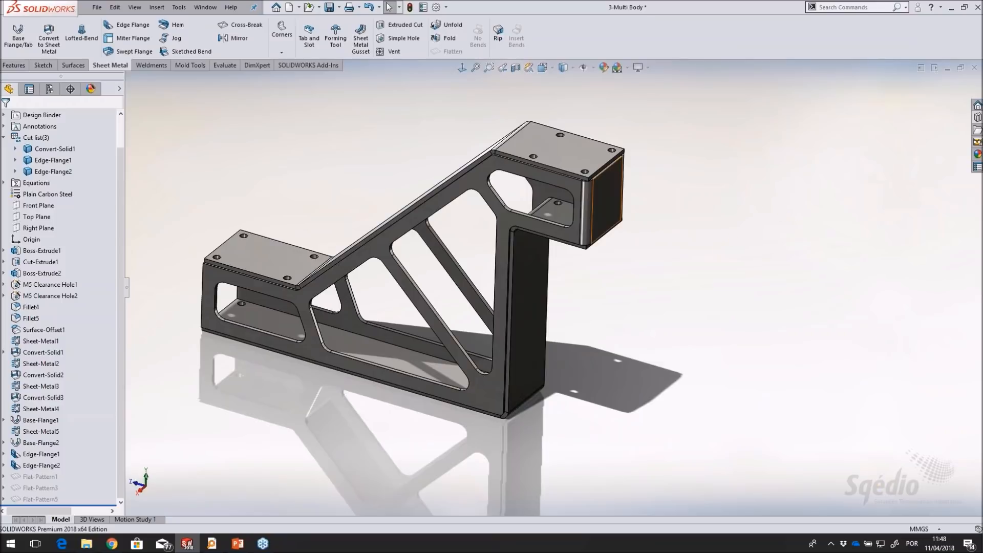
# Preview the flat display of the joined side plate body from the upper platform's end face, and clear it
pyautogui.rightClick(620, 221)
pyautogui.click(646, 450)
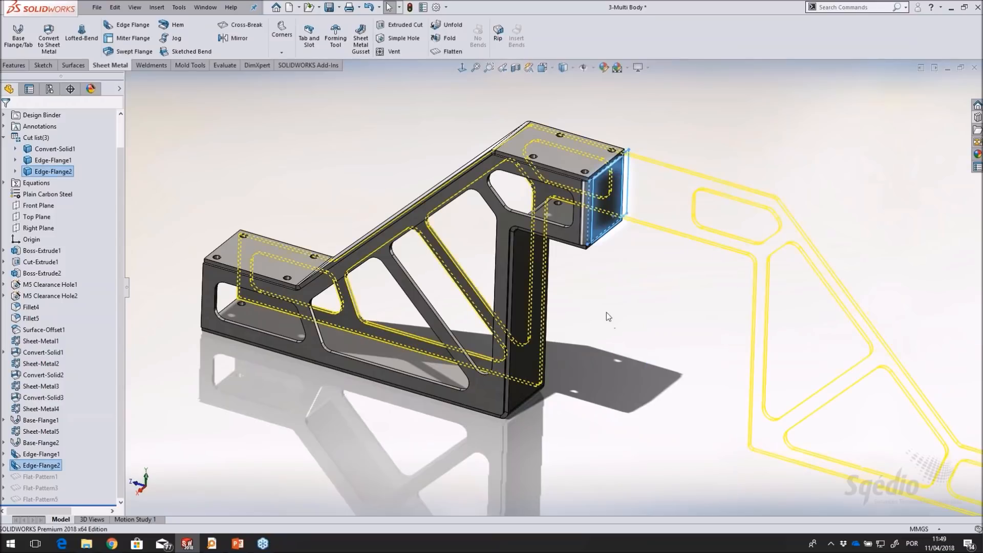
pyautogui.scroll(3, 635, 308)
pyautogui.moveTo(635, 305); pyautogui.dragTo(654, 262, button='middle')
pyautogui.scroll(-2, 654, 262)
pyautogui.click(641, 132)
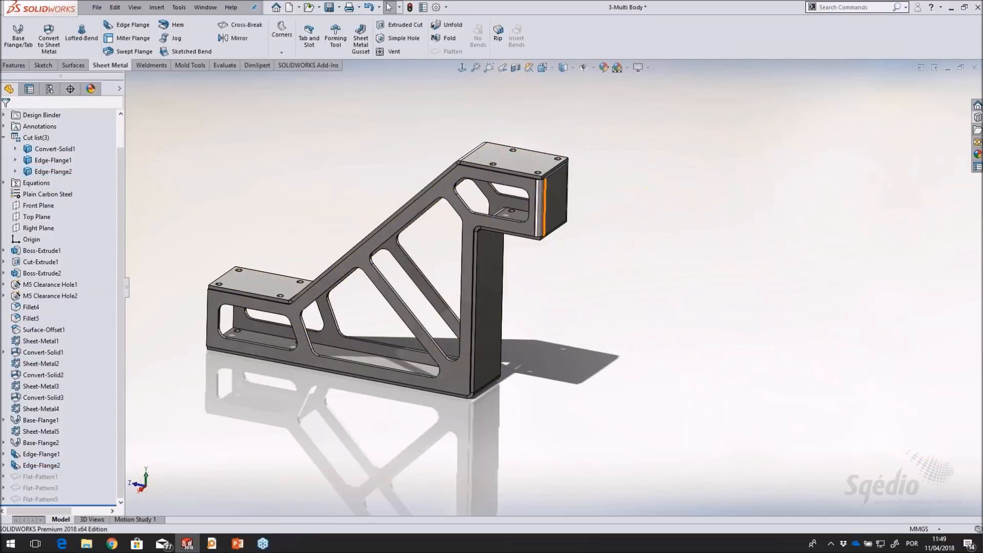
# Break the two outer corner edges of the upper platform's cover plate with a 4.50 mm fillet
pyautogui.scroll(-2, 413, 230)
pyautogui.scroll(2, 405, 235)
pyautogui.scroll(-1, 404, 235)
pyautogui.moveTo(404, 236); pyautogui.dragTo(395, 249, button='middle')
pyautogui.scroll(-5, 569, 346)
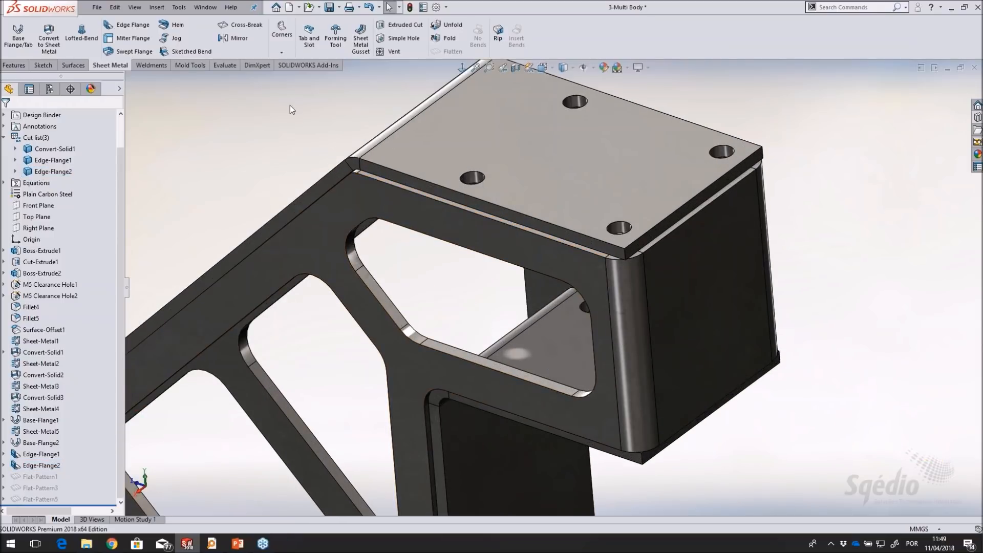
pyautogui.click(281, 52)
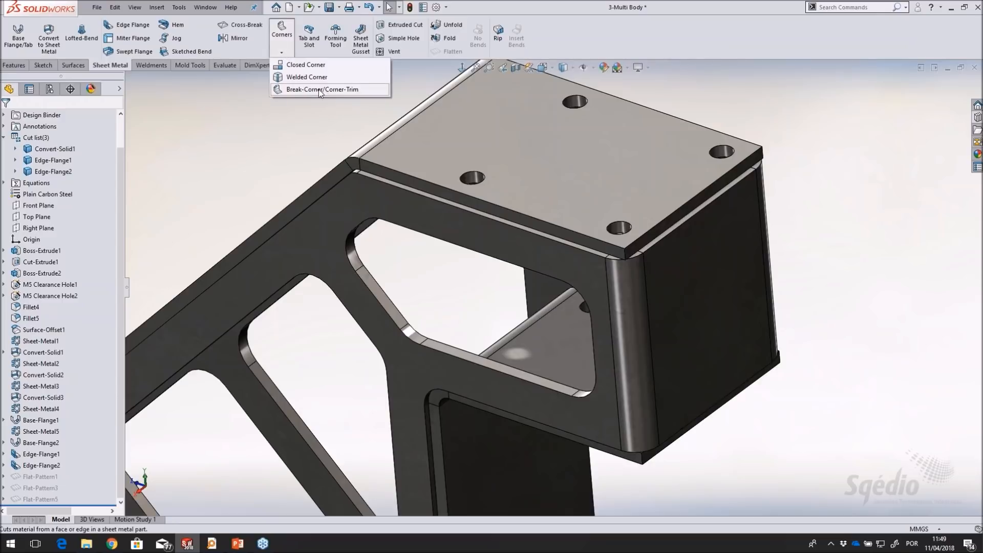
pyautogui.click(338, 91)
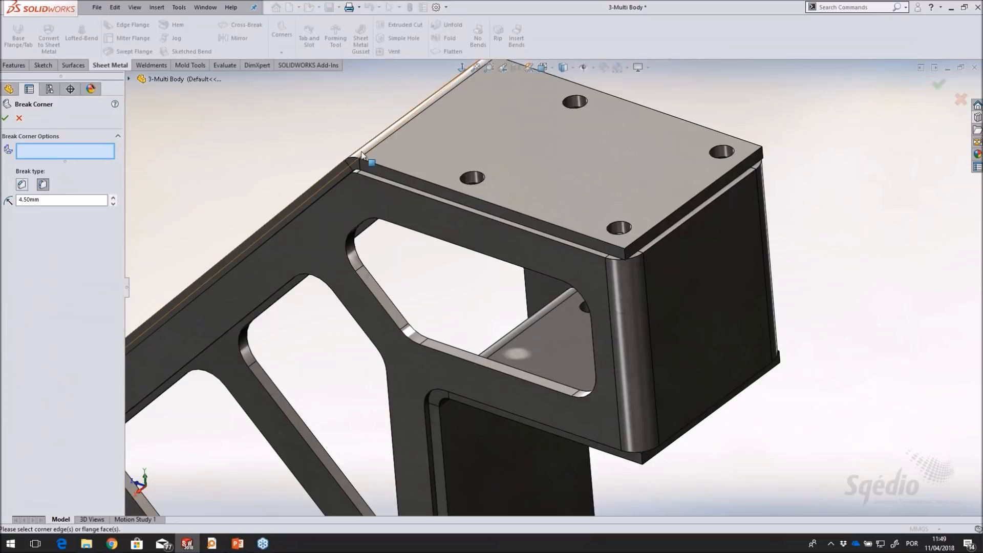
pyautogui.click(43, 185)
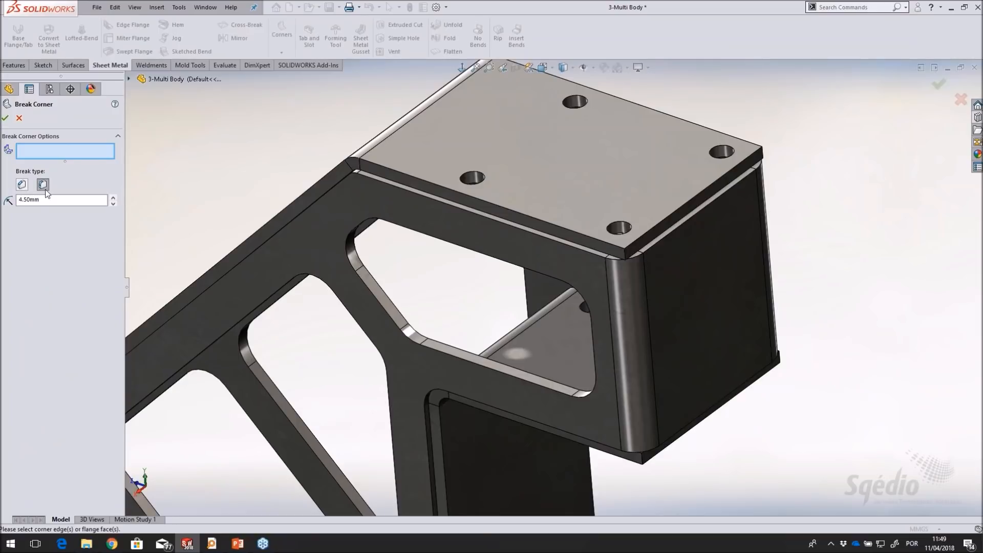
pyautogui.click(625, 256)
pyautogui.click(762, 152)
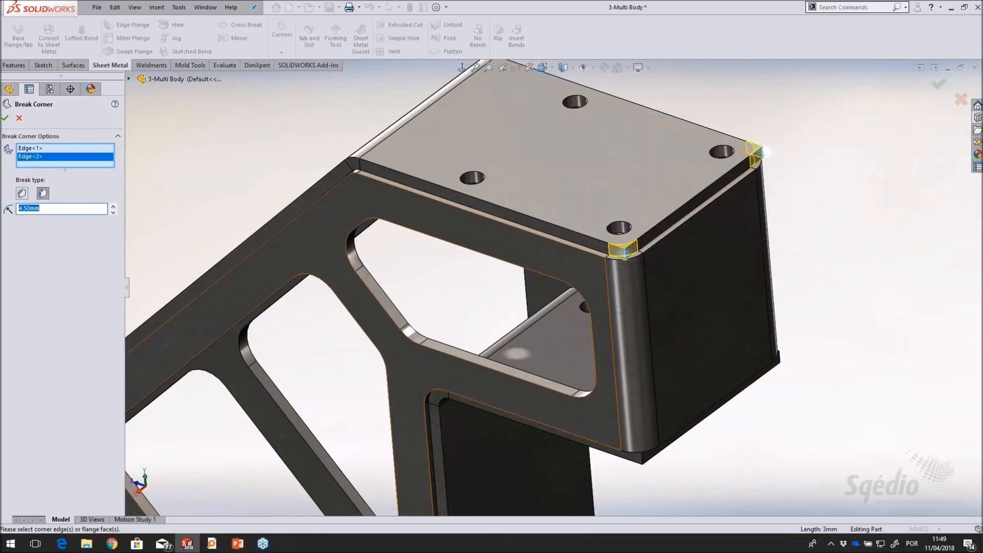
pyautogui.click(5, 119)
# Inspect the rounded corners of the upper cover plate and the bracket as a whole
pyautogui.scroll(3, 500, 285)
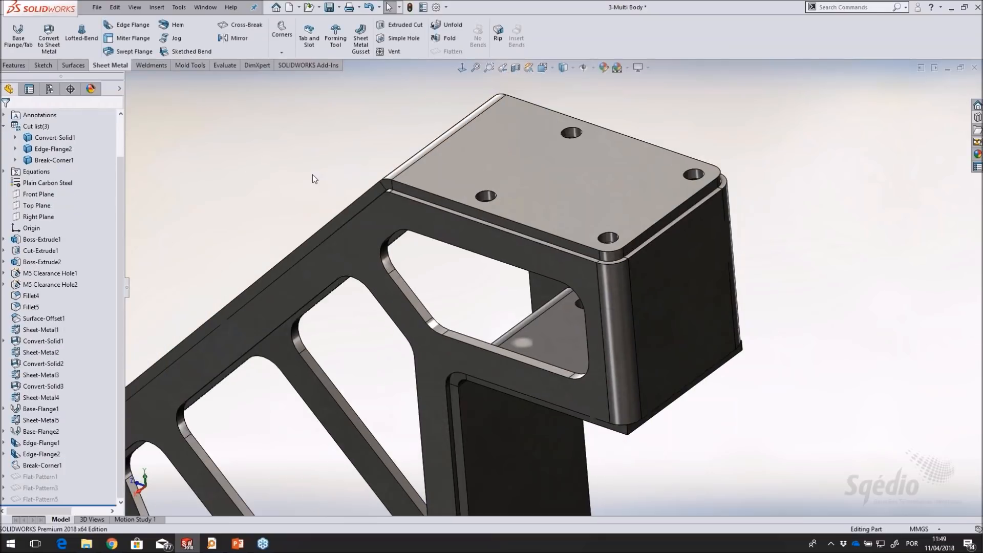
pyautogui.scroll(-8, 668, 251)
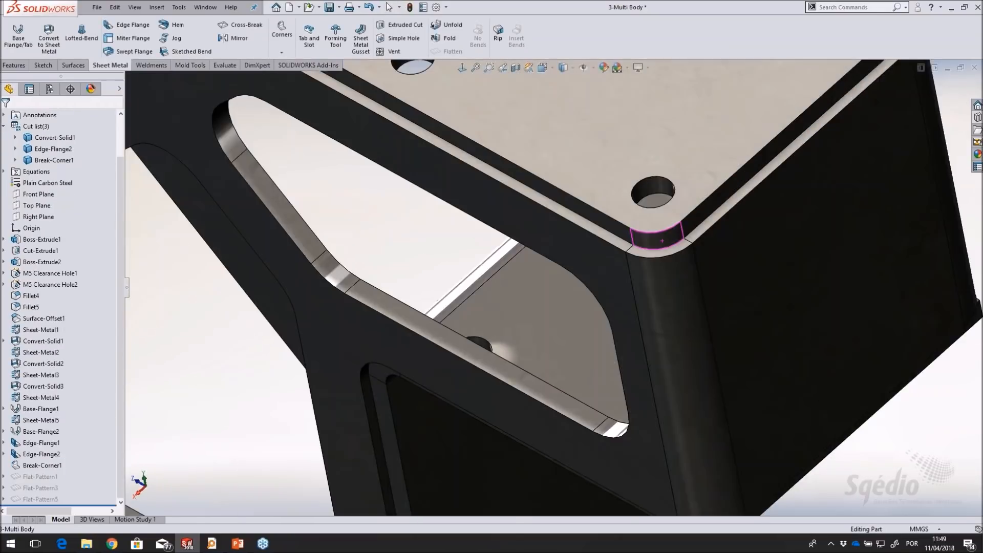
pyautogui.scroll(4, 668, 254)
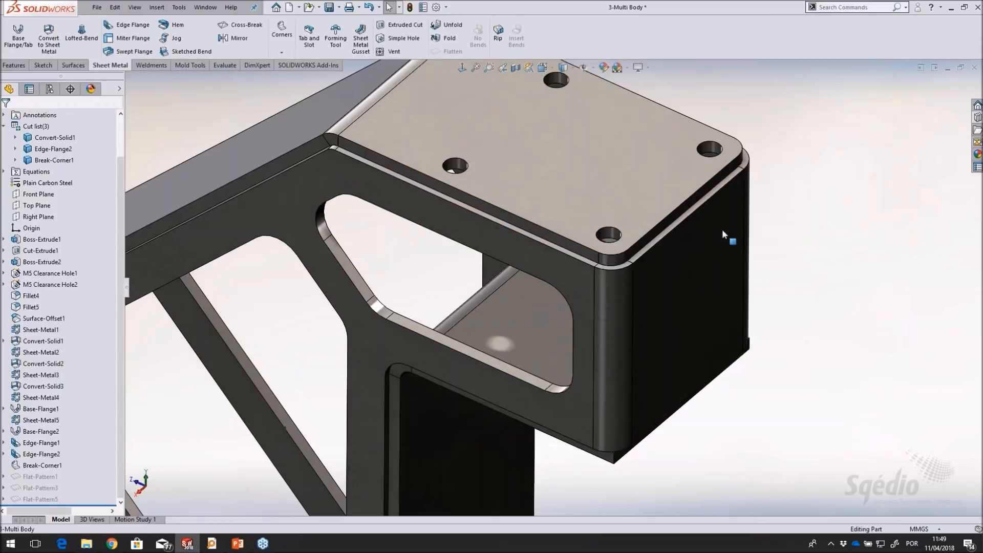
pyautogui.scroll(1, 544, 244)
pyautogui.keyDown('ctrl'); pyautogui.moveTo(463, 220); pyautogui.dragTo(573, 311, button='middle'); pyautogui.keyUp('ctrl')
pyautogui.middleClick(572, 305)
pyautogui.scroll(6, 573, 311)
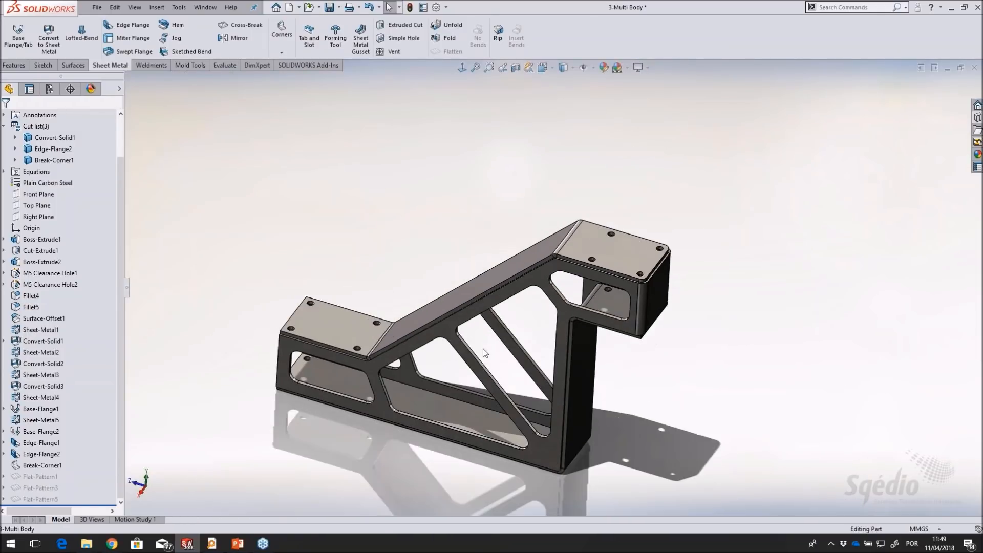
pyautogui.moveTo(508, 333); pyautogui.dragTo(505, 335, button='middle')
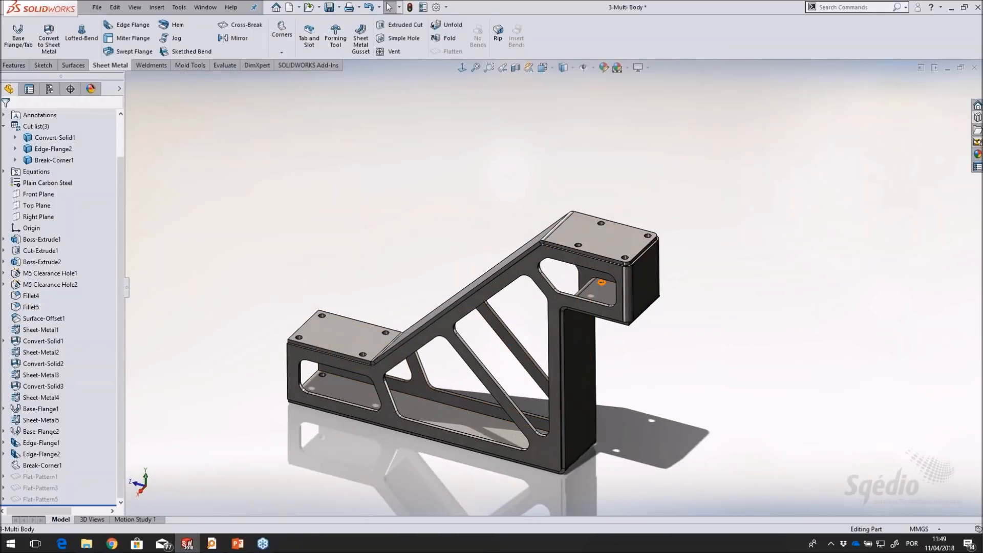
# Add a full-length Fillet Bead with tangent propagation between the upper cover plate's side face and the side plate's upper edge face, using a smaller fillet size
pyautogui.scroll(-5, 604, 282)
pyautogui.scroll(-2, 613, 280)
pyautogui.moveTo(541, 316); pyautogui.dragTo(532, 339, button='middle')
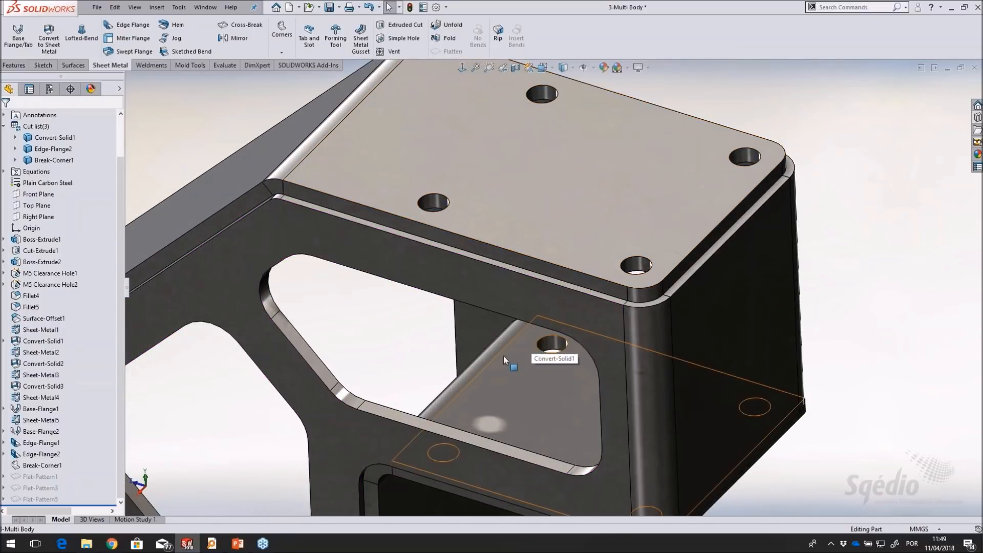
pyautogui.click(149, 65)
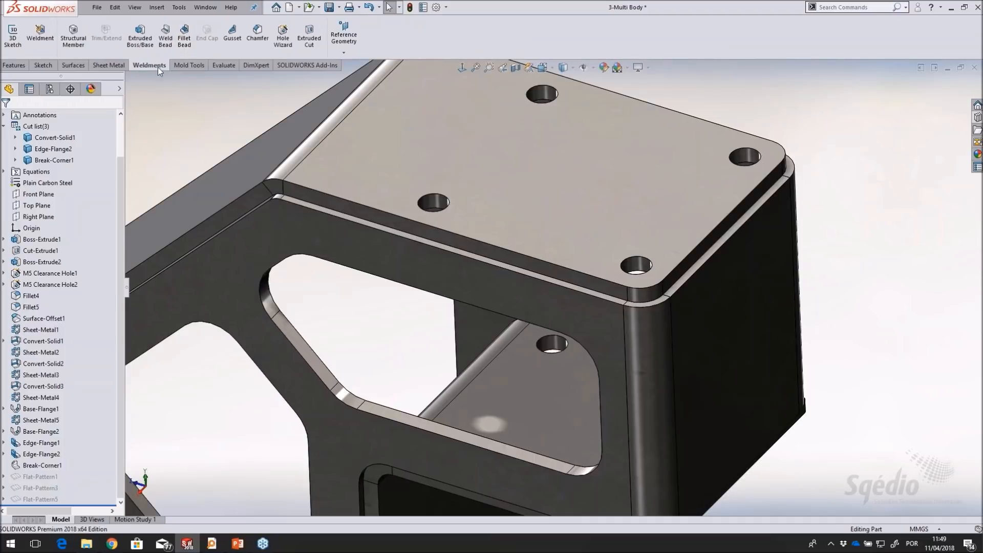
pyautogui.click(184, 42)
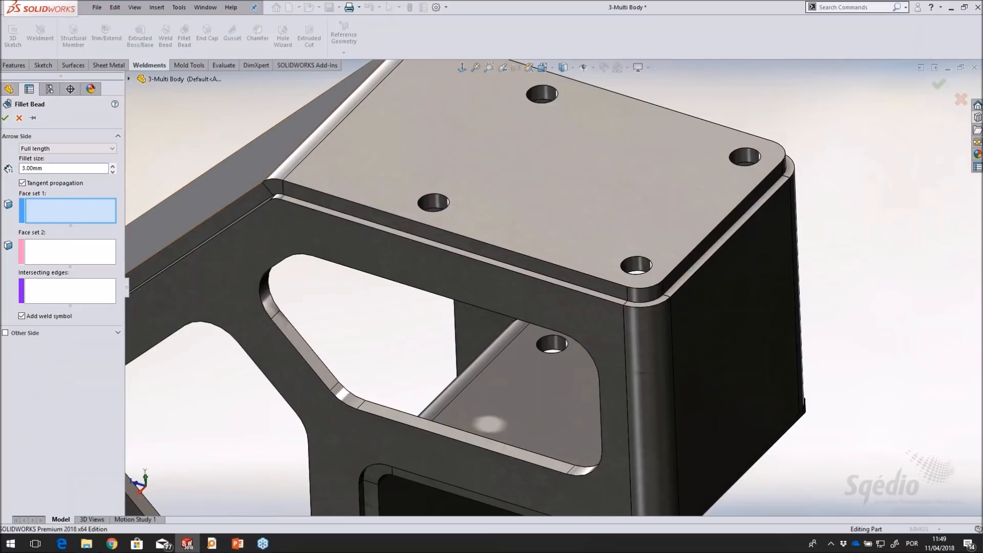
pyautogui.click(378, 229)
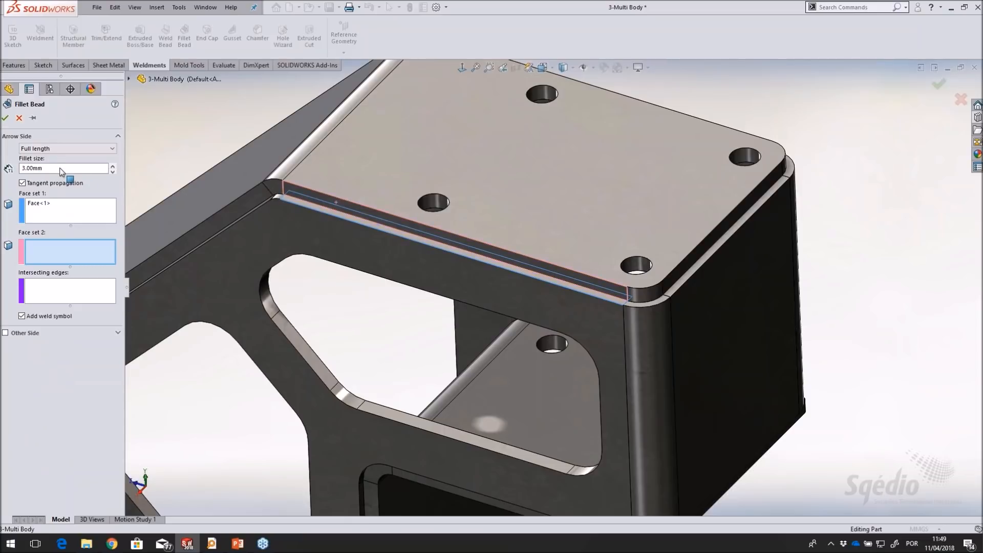
pyautogui.moveTo(66, 169); pyautogui.dragTo(5, 169)
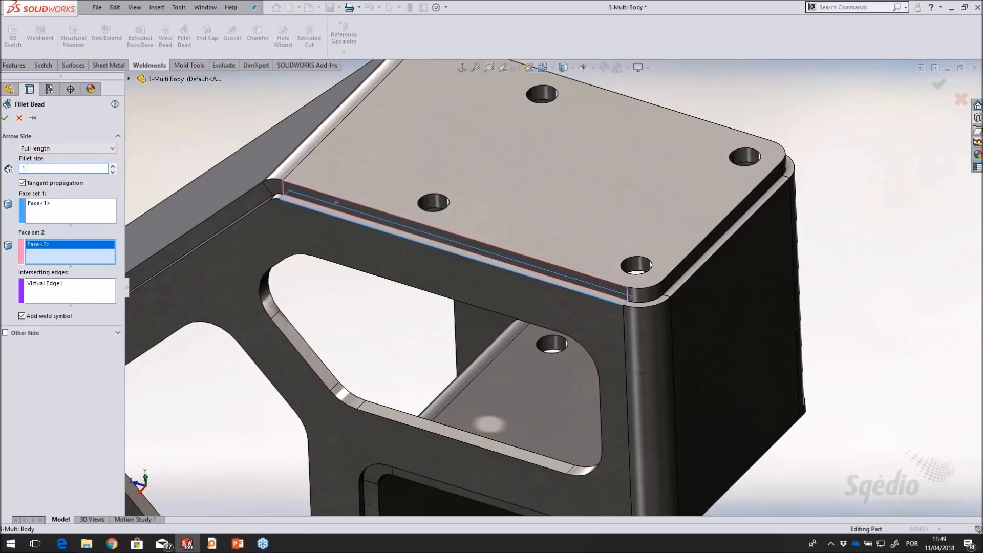
pyautogui.click(82, 216)
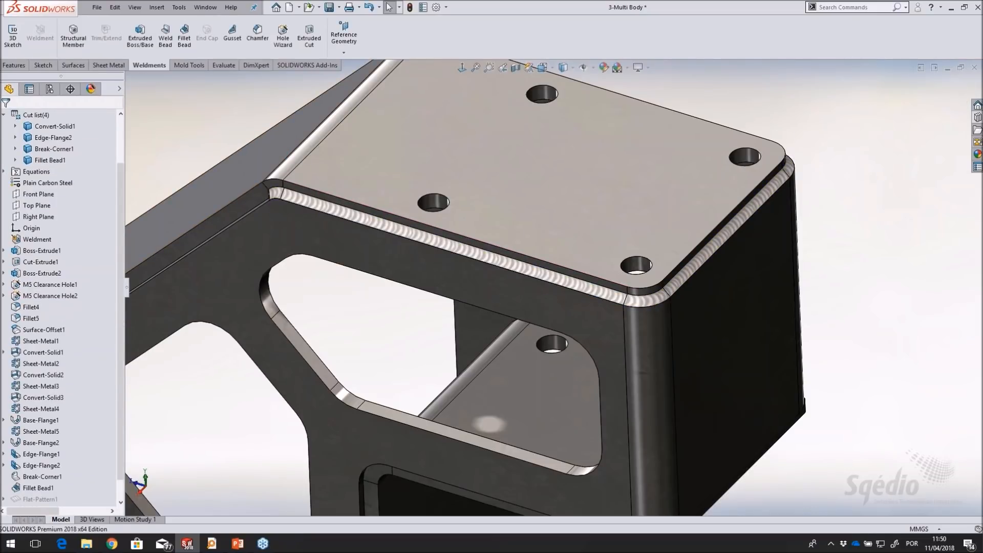
# Inspect the weld bead around the upper platform and its position on the whole bracket
pyautogui.scroll(1, 413, 296)
pyautogui.moveTo(466, 307); pyautogui.dragTo(446, 310, button='middle')
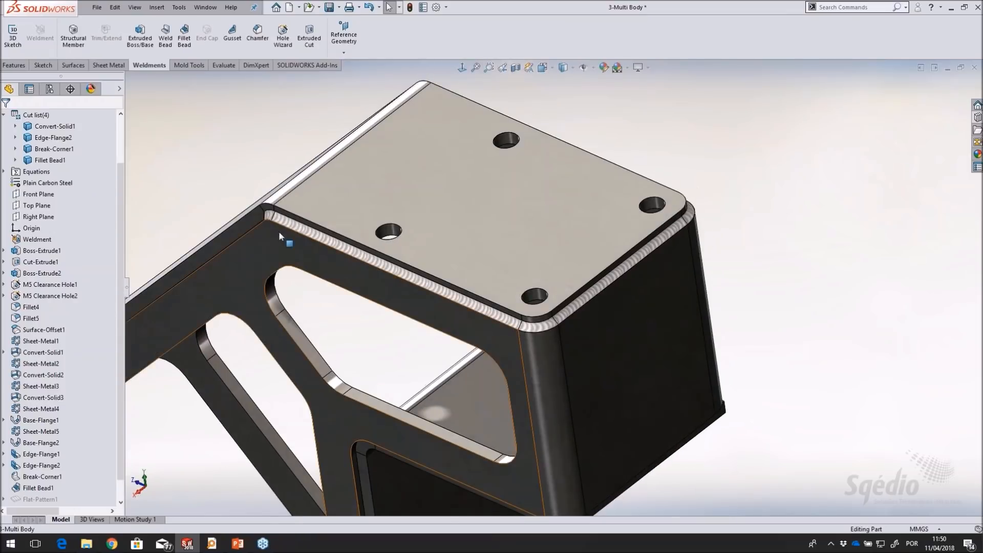
pyautogui.moveTo(685, 203); pyautogui.dragTo(698, 157, button='middle')
pyautogui.scroll(1, 509, 142)
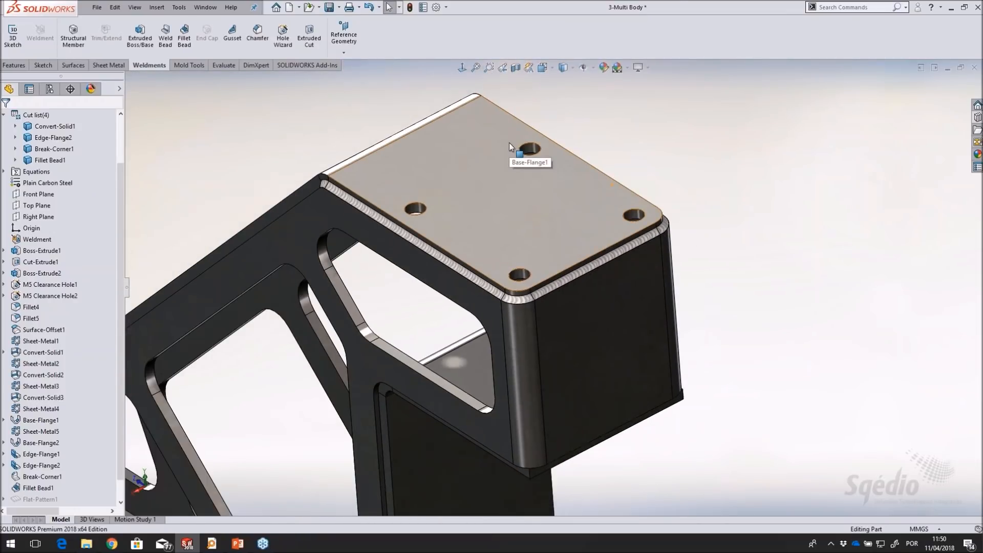
pyautogui.scroll(-1, 509, 143)
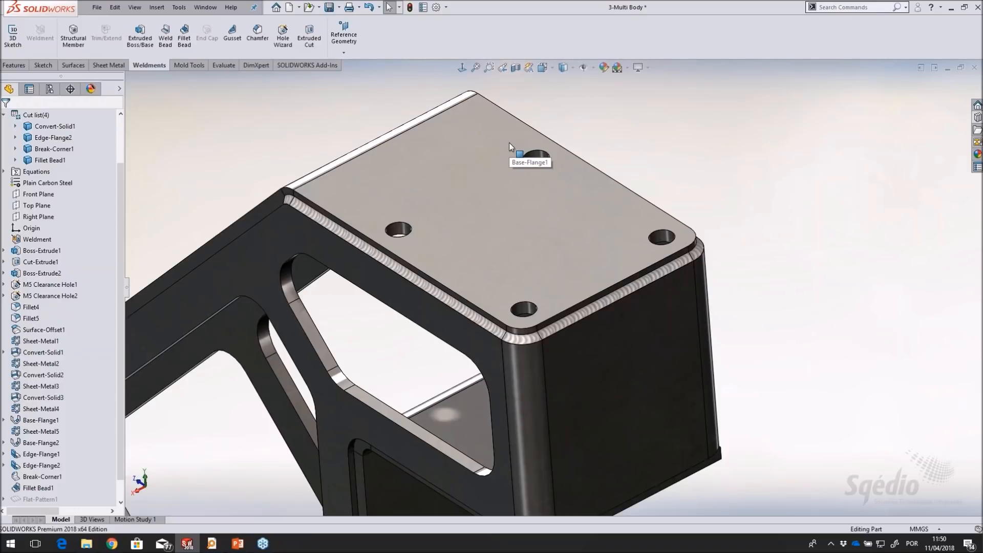
pyautogui.moveTo(544, 150)
pyautogui.mouseDown(button='middle')
pyautogui.moveTo(459, 193)
pyautogui.moveTo(550, 148)
pyautogui.mouseUp(button='middle')
pyautogui.press('f')
pyautogui.moveTo(506, 352); pyautogui.dragTo(531, 329, button='middle')
pyautogui.scroll(-3, 575, 346)
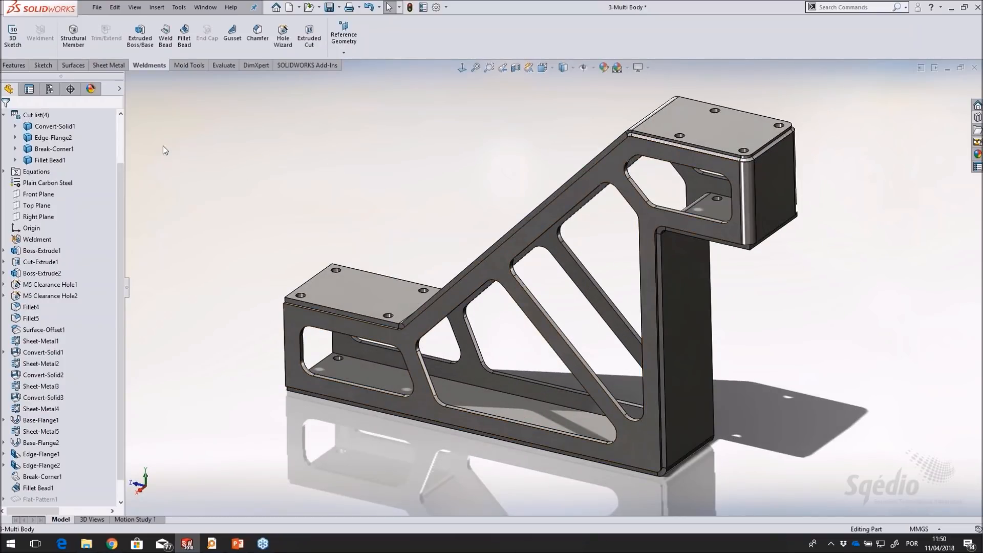
# Highlight the Convert-Solid1, Edge-Flange2 and Break-Corner1 bodies from the cut list, and clear the selection
pyautogui.scroll(2, 122, 135)
pyautogui.click(46, 183)
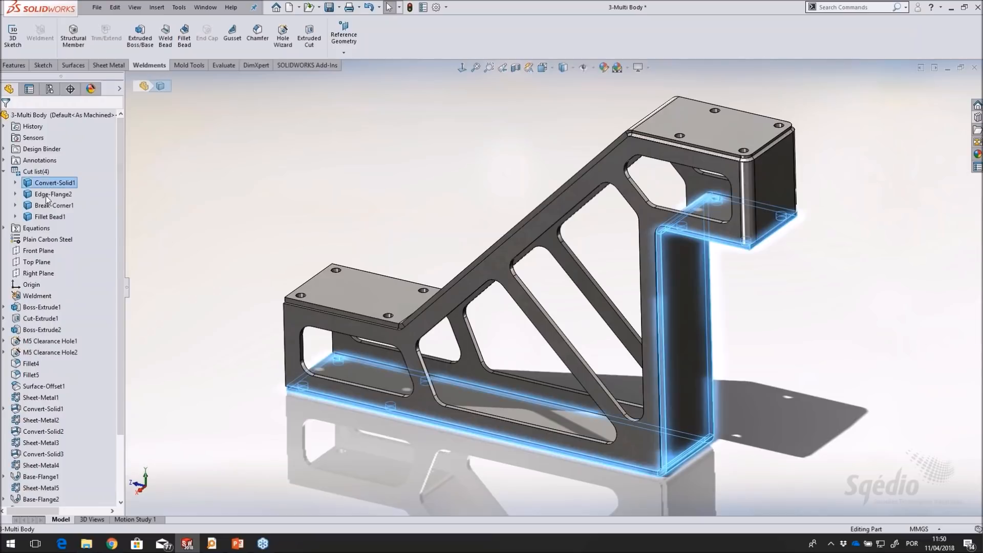
pyautogui.click(46, 197)
pyautogui.click(46, 207)
pyautogui.click(177, 195)
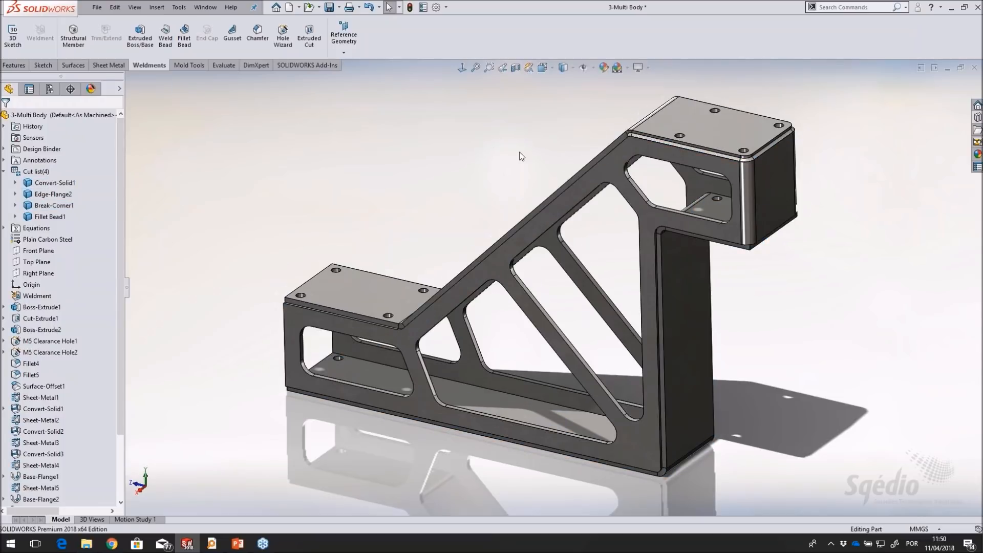
# Highlight the Fillet Bead1 body from the cut list and view it on the whole bracket
pyautogui.scroll(-2, 522, 159)
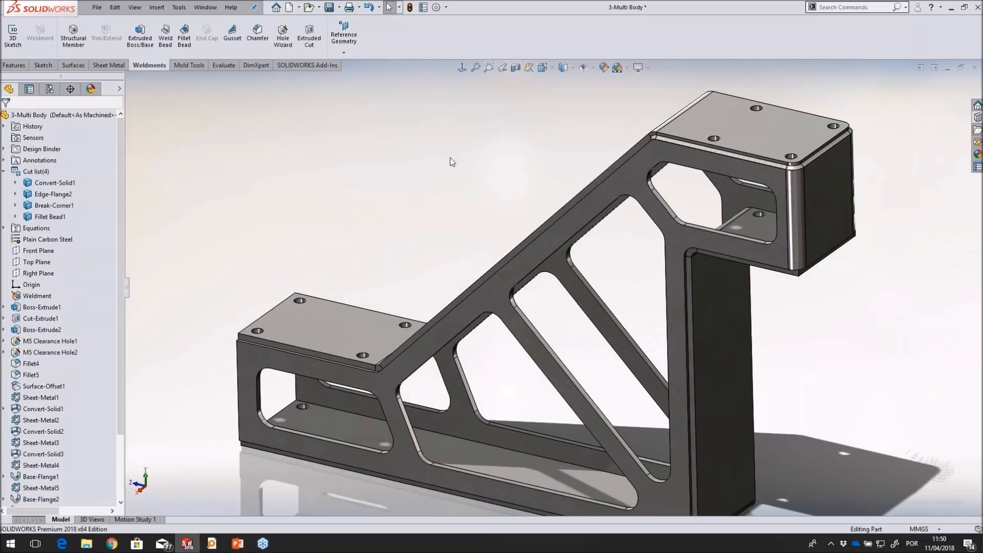
pyautogui.scroll(2, 450, 158)
pyautogui.keyDown('ctrl'); pyautogui.moveTo(747, 355); pyautogui.dragTo(717, 342, button='middle'); pyautogui.keyUp('ctrl')
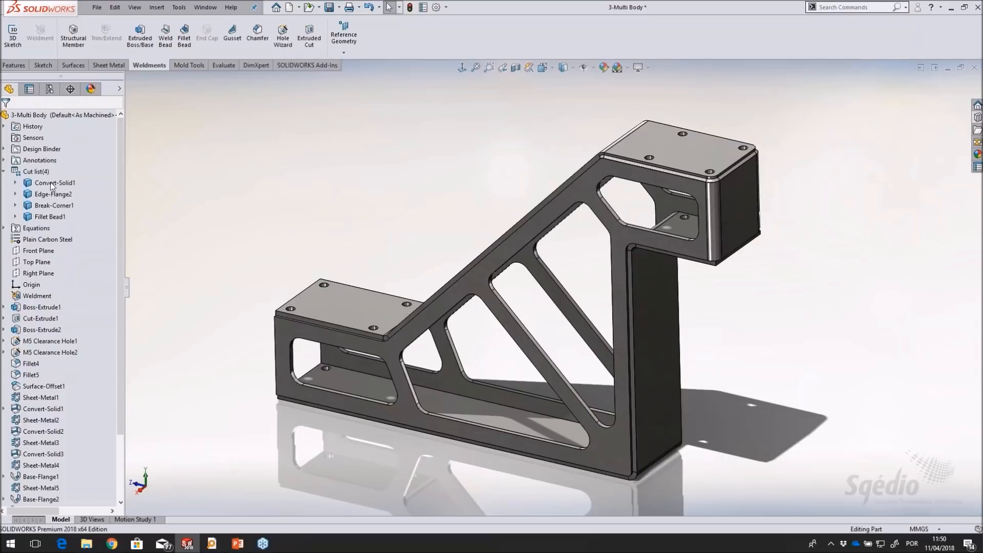
pyautogui.click(50, 217)
pyautogui.moveTo(367, 215); pyautogui.dragTo(371, 211, button='middle')
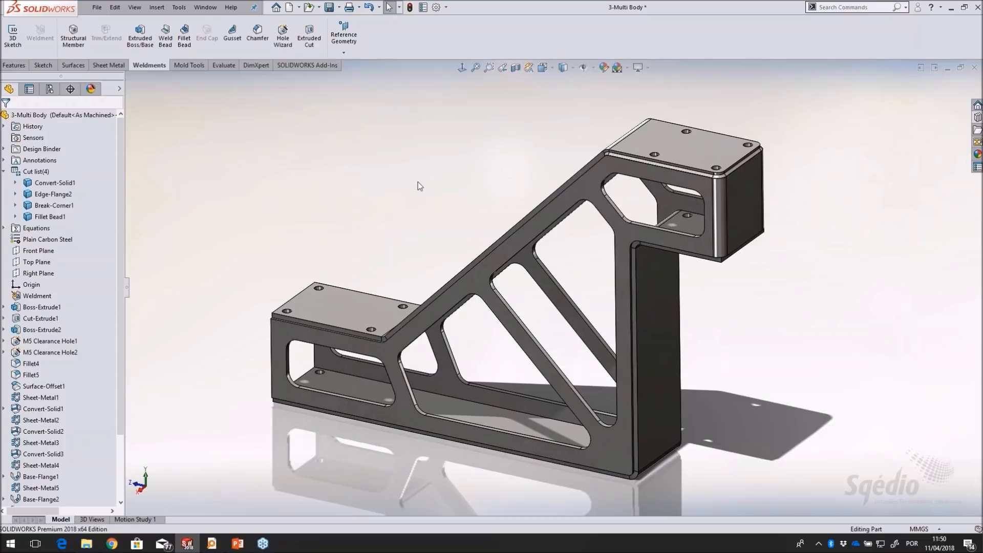
pyautogui.moveTo(413, 181); pyautogui.dragTo(417, 180, button='middle')
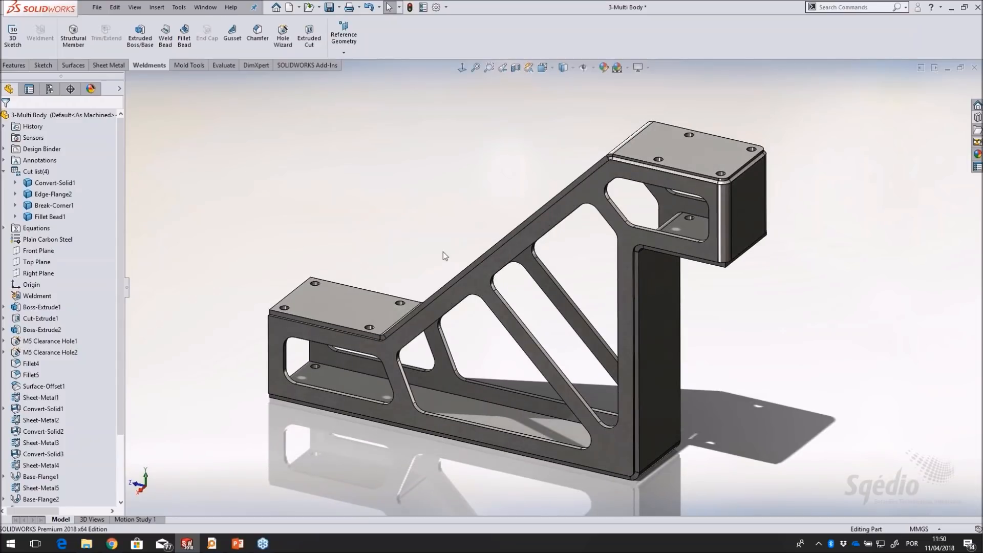
# Close the bracket part without saving and open the 4-Closed Corner part from the Design Library's Files folder
pyautogui.click(975, 68)
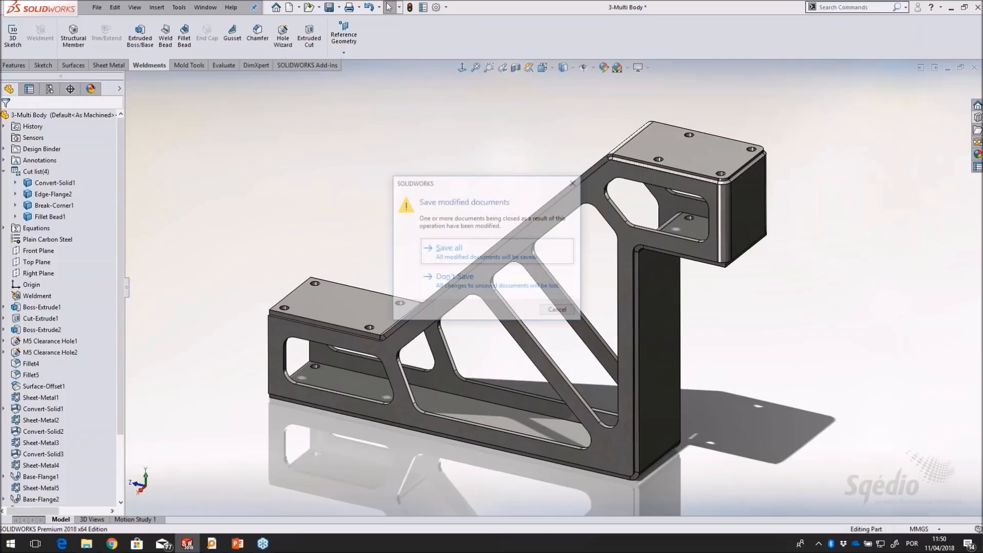
pyautogui.click(506, 282)
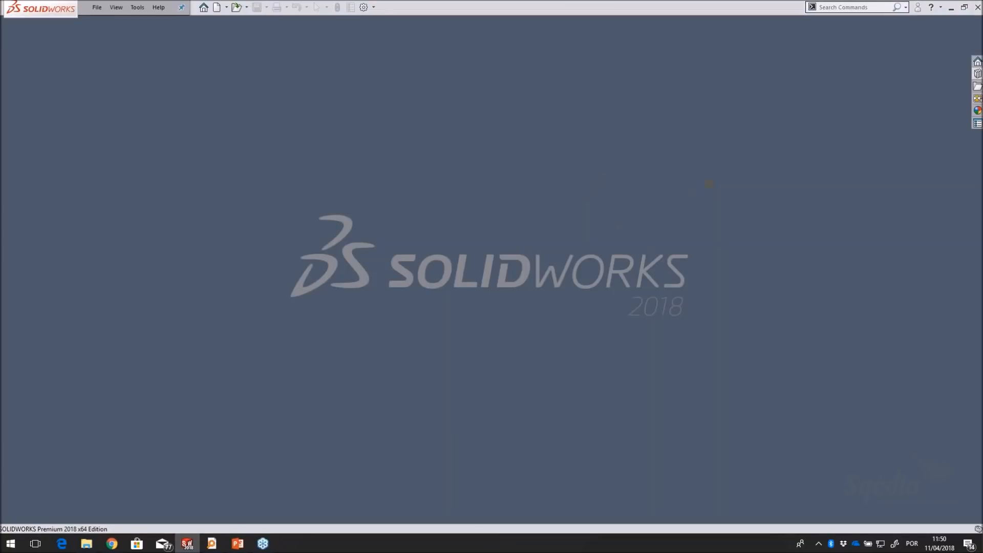
pyautogui.click(977, 73)
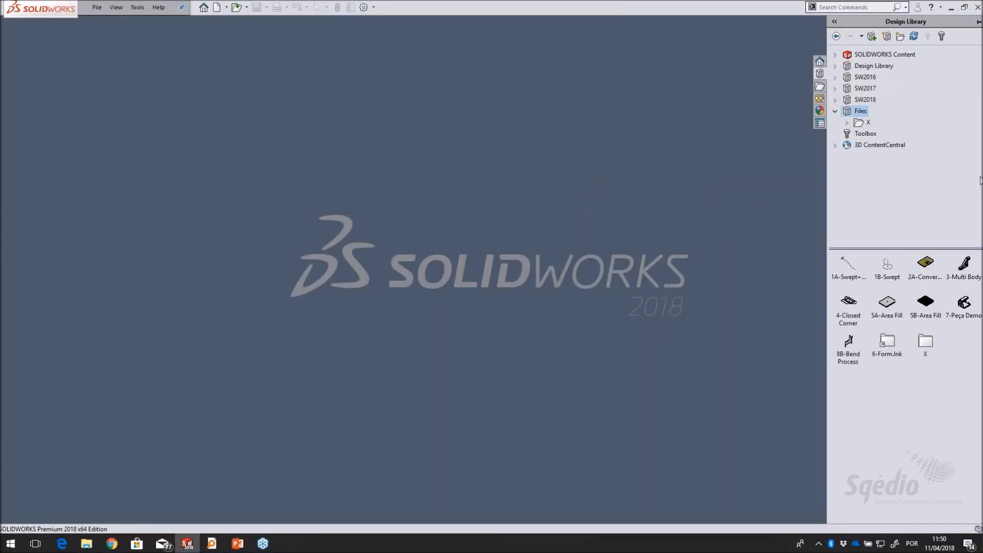
pyautogui.click(850, 303)
pyautogui.moveTo(850, 303); pyautogui.dragTo(479, 291)
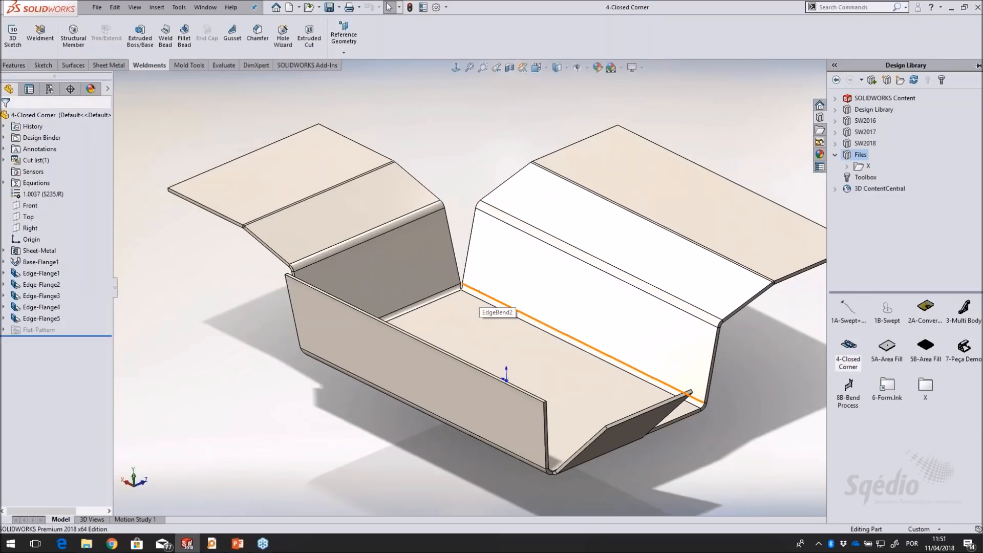
# Set up a Closed Corner with a 0.10 mm gap, extending the long side flange's end face to match the adjacent short end flange
pyautogui.scroll(3, 478, 294)
pyautogui.moveTo(477, 294)
pyautogui.mouseDown(button='middle')
pyautogui.moveTo(573, 160)
pyautogui.moveTo(478, 316)
pyautogui.moveTo(410, 272)
pyautogui.moveTo(478, 291)
pyautogui.mouseUp(button='middle')
pyautogui.scroll(-5, 605, 338)
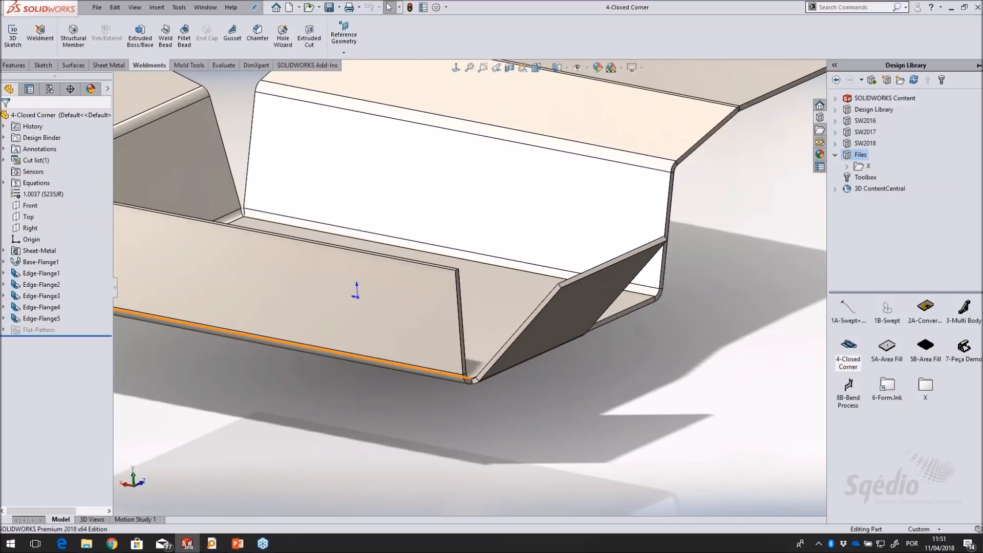
pyautogui.moveTo(584, 321)
pyautogui.mouseDown(button='middle')
pyautogui.moveTo(599, 318)
pyautogui.moveTo(623, 288)
pyautogui.moveTo(586, 343)
pyautogui.moveTo(568, 327)
pyautogui.mouseUp(button='middle')
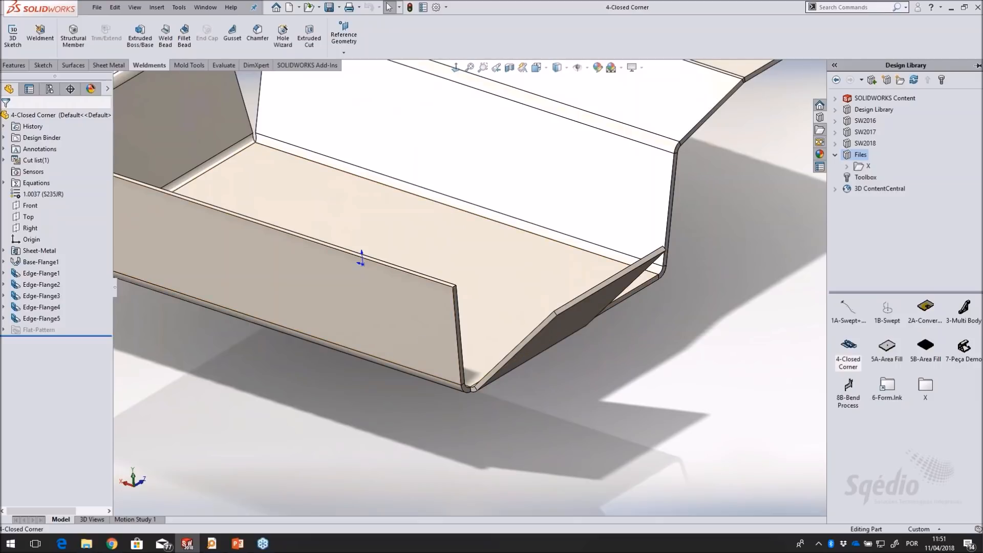
pyautogui.moveTo(512, 365)
pyautogui.mouseDown(button='middle')
pyautogui.moveTo(437, 343)
pyautogui.moveTo(457, 366)
pyautogui.moveTo(480, 355)
pyautogui.moveTo(500, 378)
pyautogui.mouseUp(button='middle')
pyautogui.scroll(-3, 483, 332)
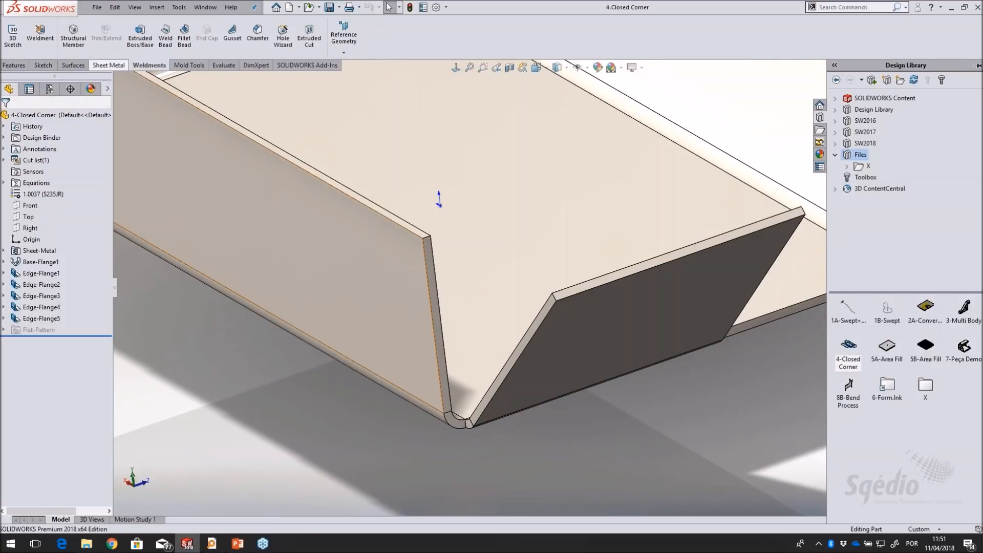
pyautogui.click(108, 65)
pyautogui.click(282, 51)
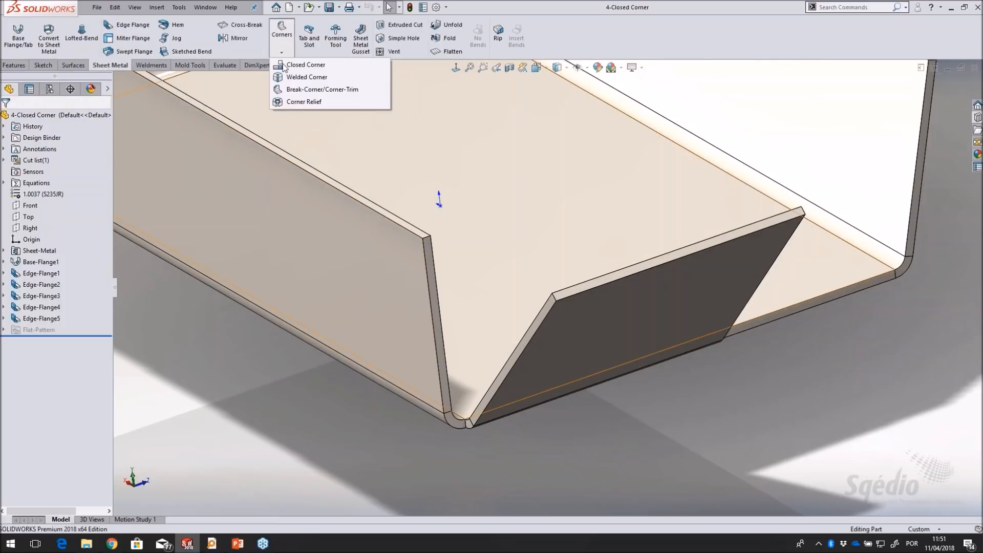
pyautogui.click(287, 65)
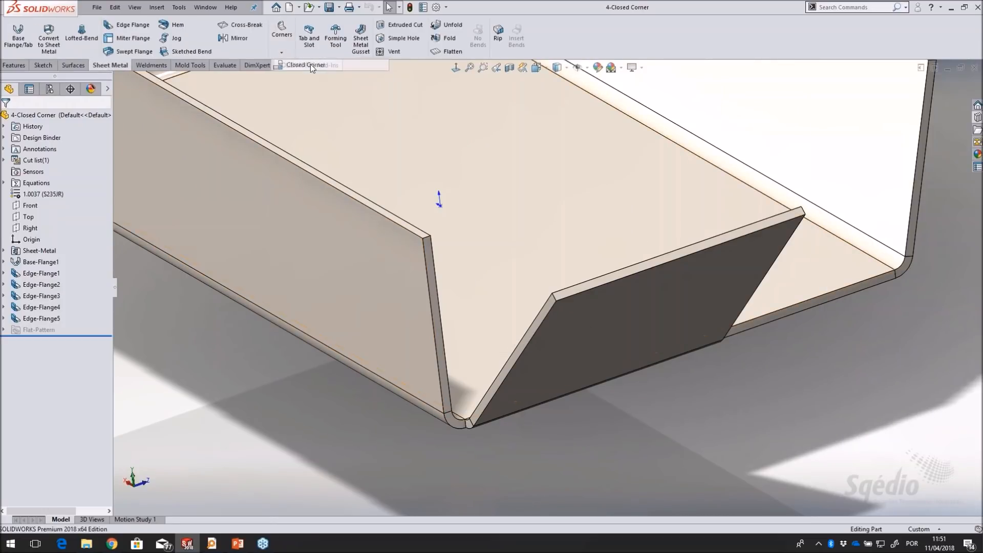
pyautogui.click(440, 343)
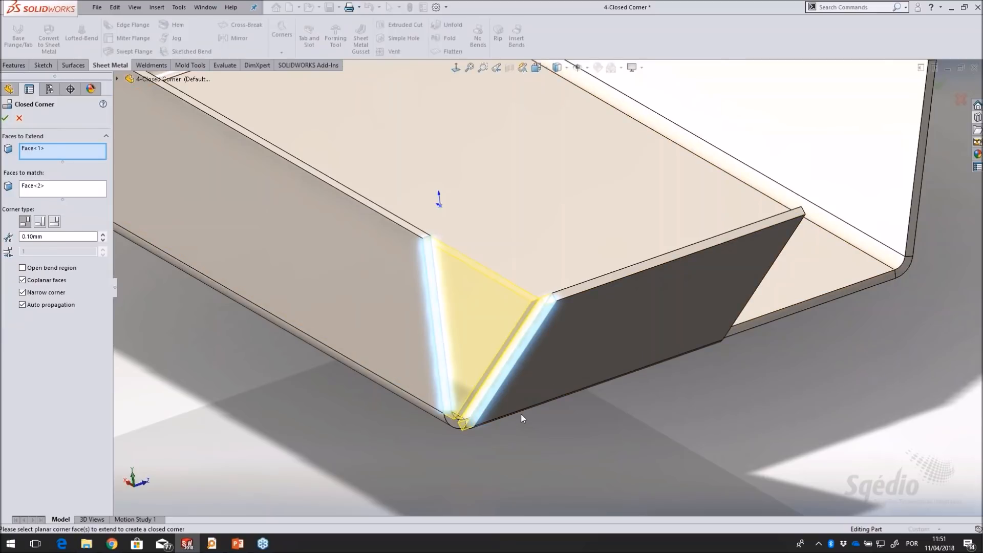
pyautogui.scroll(-3, 521, 414)
pyautogui.moveTo(577, 397)
pyautogui.mouseDown(button='middle')
pyautogui.moveTo(553, 437)
pyautogui.moveTo(554, 420)
pyautogui.moveTo(570, 406)
pyautogui.mouseUp(button='middle')
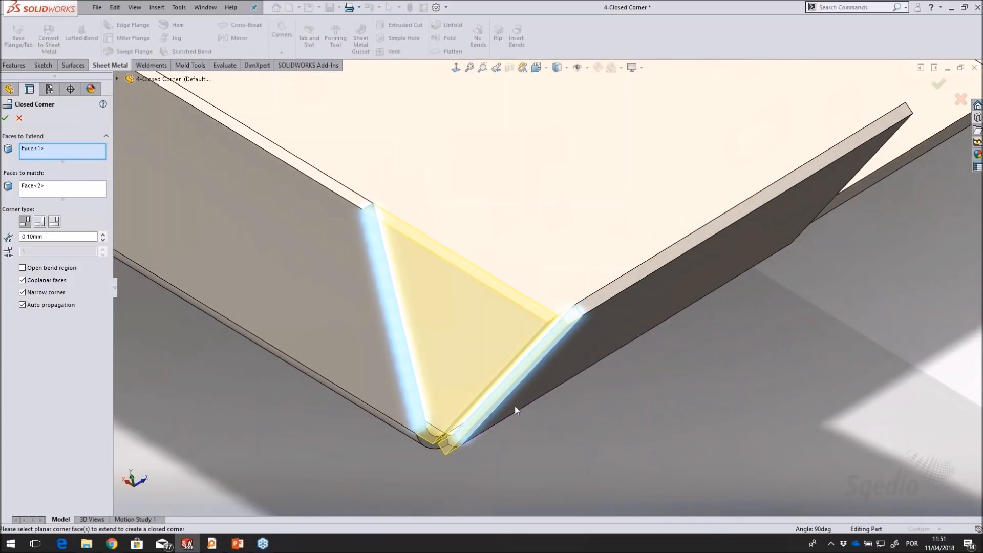
pyautogui.scroll(-2, 515, 405)
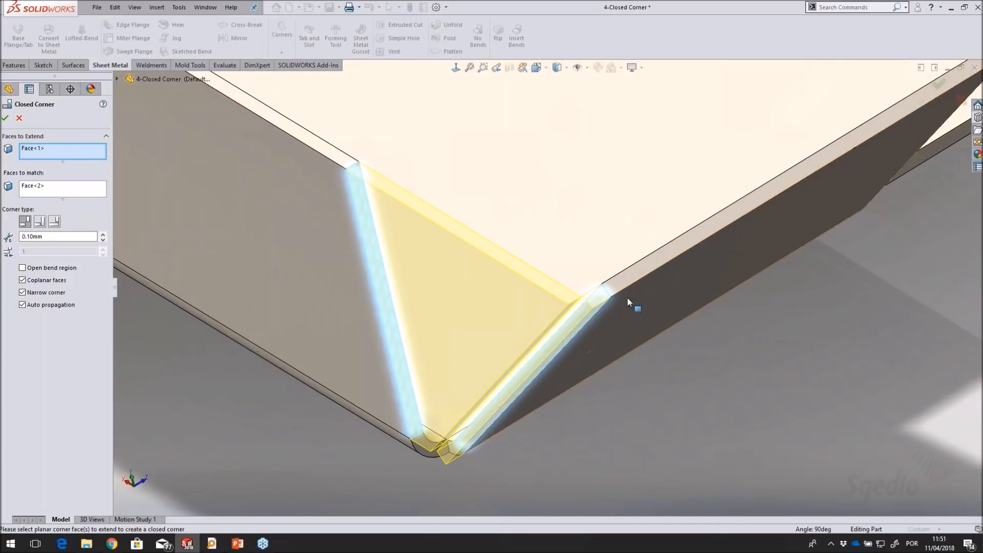
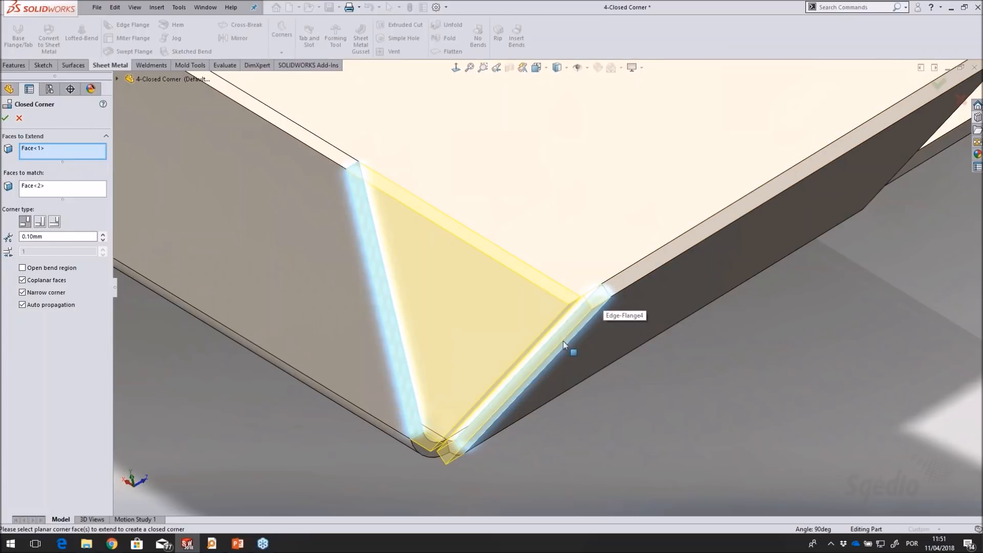
# Preview the overlap and underlap corner types, set the type back to butt, and create the closed corner
pyautogui.click(41, 225)
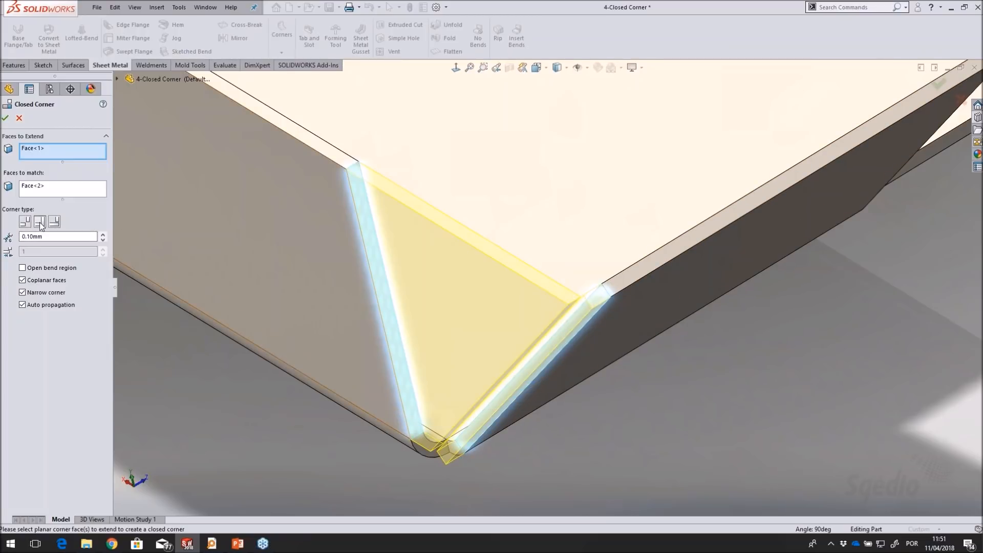
pyautogui.moveTo(579, 481); pyautogui.dragTo(676, 415, button='middle')
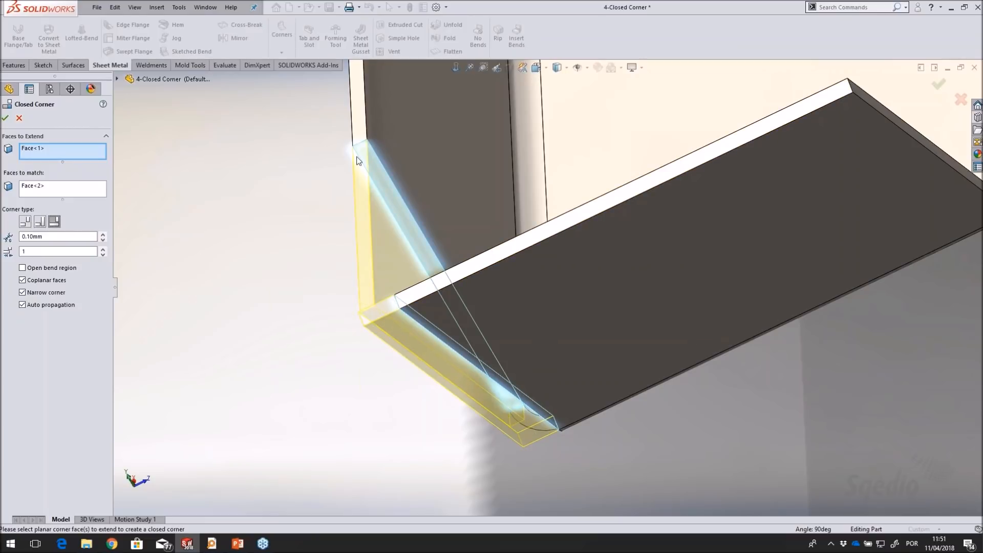
pyautogui.click(24, 221)
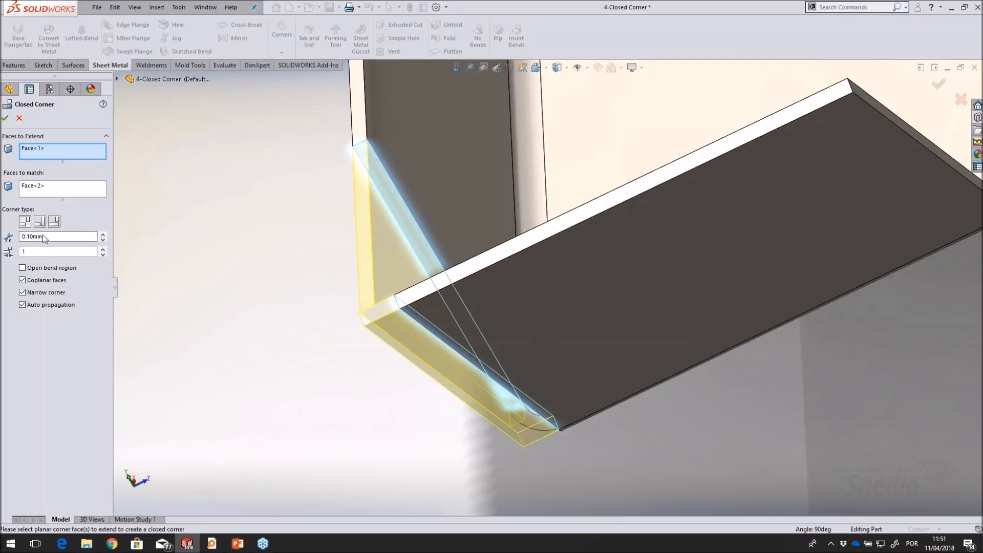
pyautogui.click(5, 118)
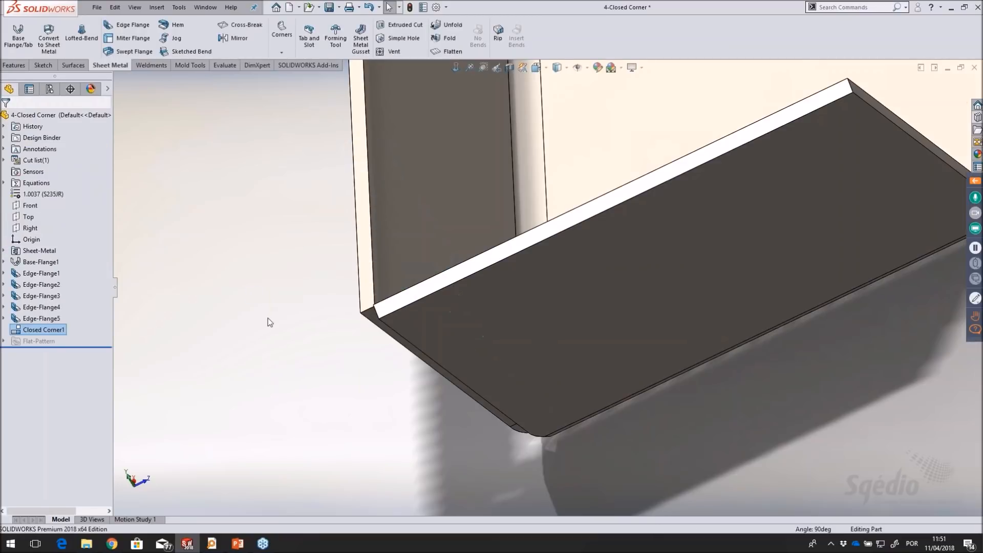
# Examine the newly closed corner and the still open front corner from below, above and outside
pyautogui.moveTo(453, 384); pyautogui.dragTo(608, 196, button='middle')
pyautogui.scroll(-2, 608, 197)
pyautogui.scroll(-2, 570, 227)
pyautogui.moveTo(561, 224); pyautogui.dragTo(555, 388, button='middle')
pyautogui.scroll(4, 555, 389)
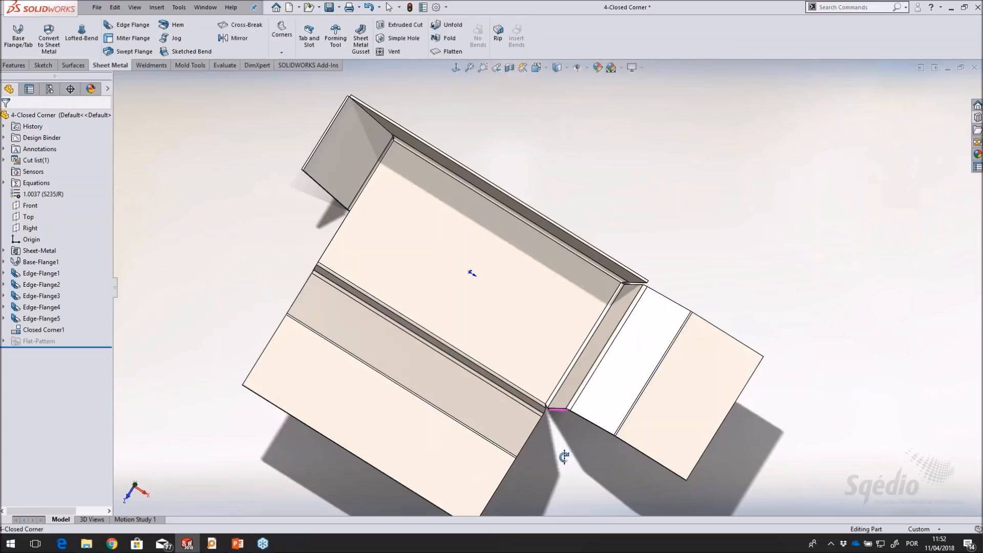
pyautogui.moveTo(562, 458); pyautogui.dragTo(557, 272, button='middle')
pyautogui.scroll(-2, 568, 429)
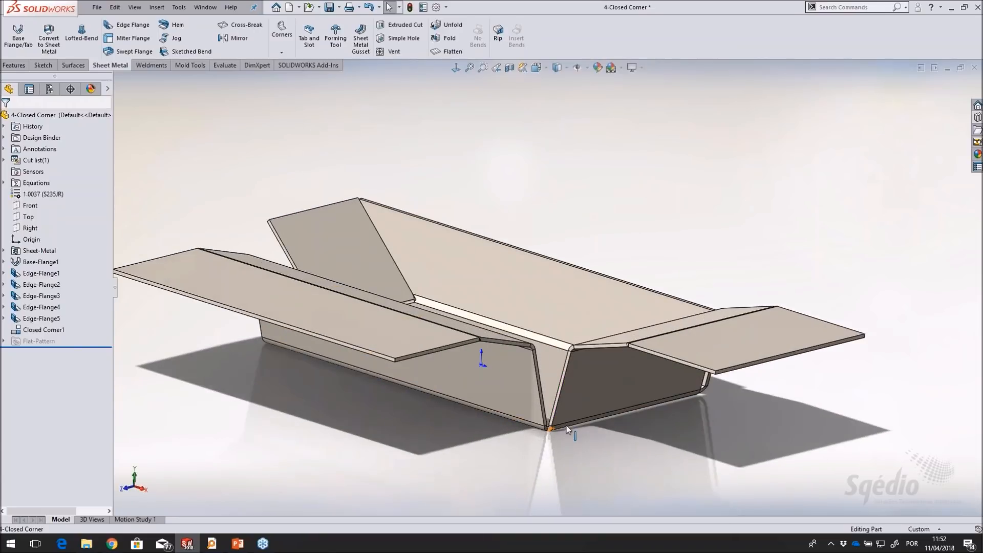
# Close the open front corner with a 0.10 mm gap, extending the long side flanges' three end faces to match the short side flanges
pyautogui.scroll(-1, 590, 412)
pyautogui.moveTo(590, 413); pyautogui.dragTo(590, 444, button='middle')
pyautogui.scroll(-2, 566, 449)
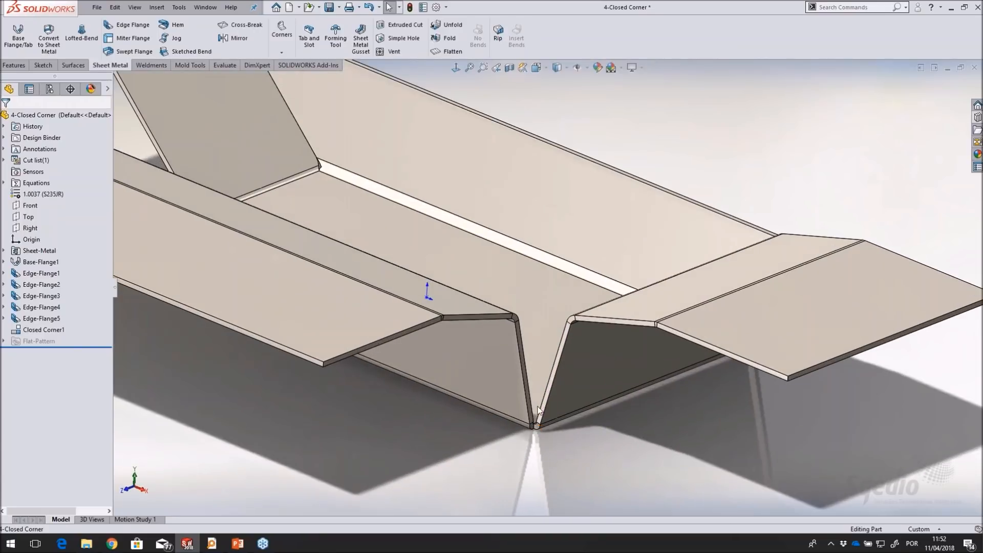
pyautogui.click(281, 52)
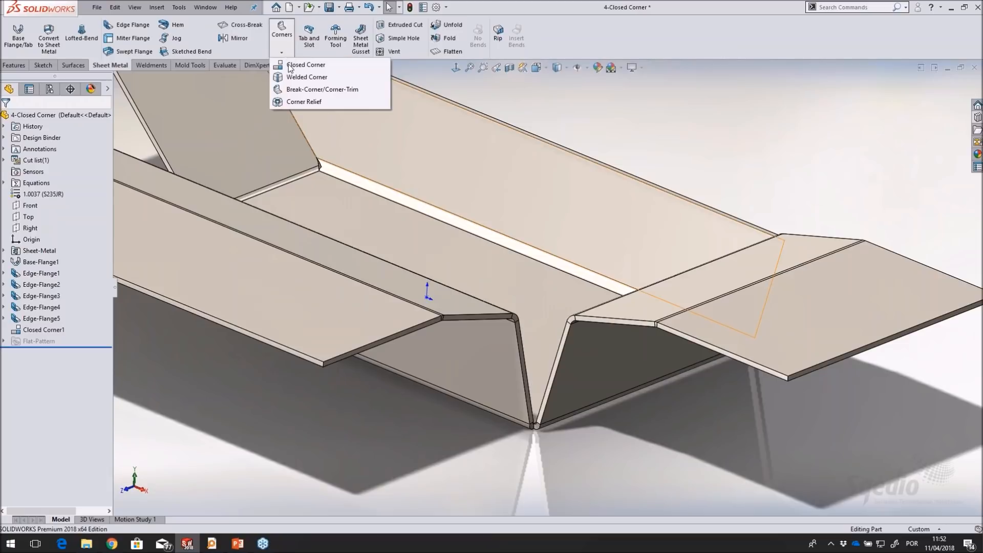
pyautogui.click(305, 65)
pyautogui.click(468, 318)
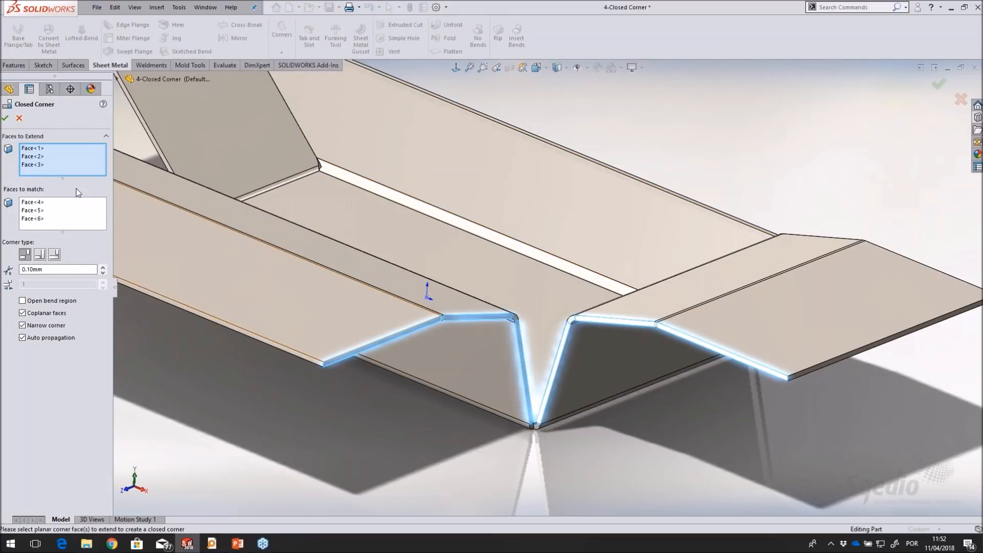
pyautogui.click(6, 119)
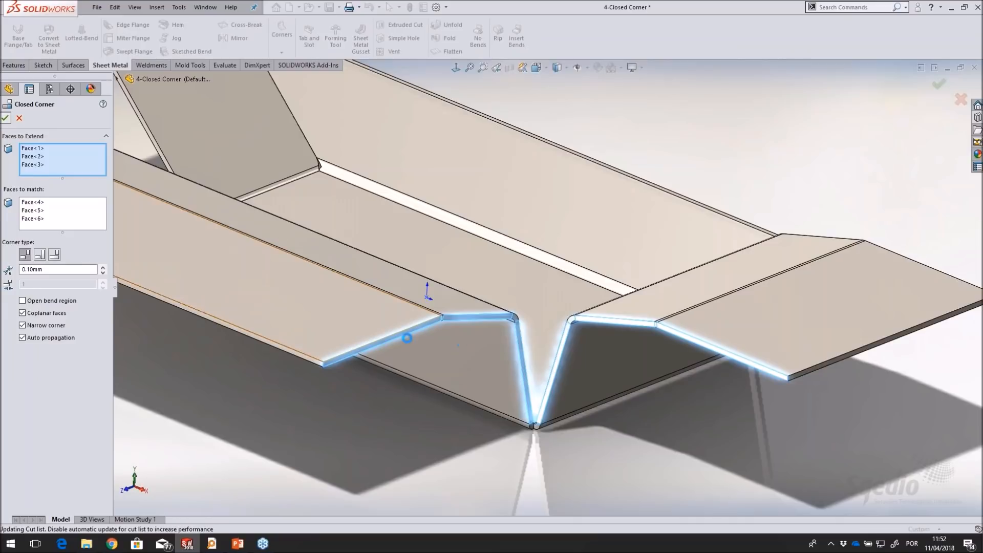
# Compare the model with and without Closed Corner2 by rolling the history back before it and forward again
pyautogui.scroll(2, 664, 398)
pyautogui.moveTo(663, 397)
pyautogui.mouseDown(button='middle')
pyautogui.moveTo(664, 239)
pyautogui.moveTo(666, 414)
pyautogui.moveTo(661, 287)
pyautogui.moveTo(663, 402)
pyautogui.mouseUp(button='middle')
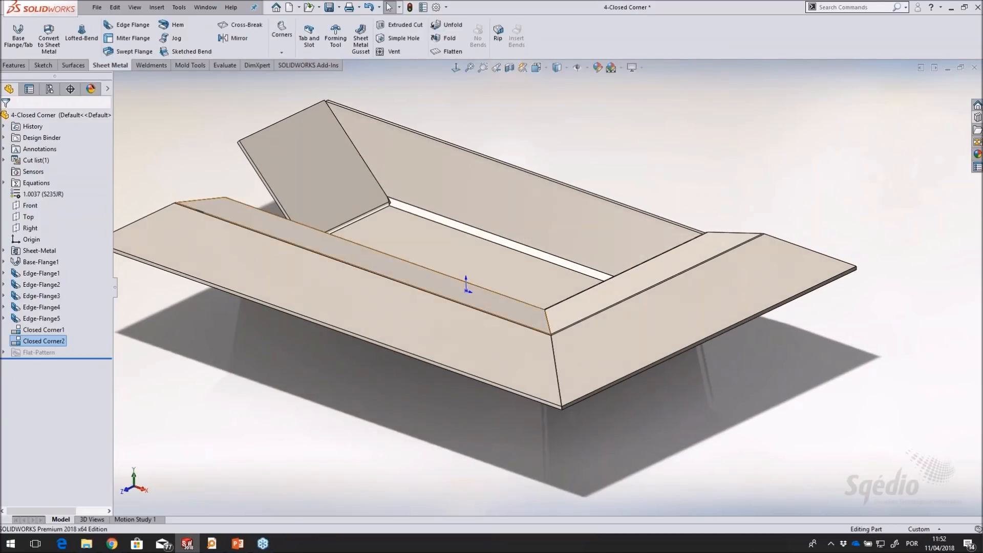
pyautogui.scroll(-2, 543, 310)
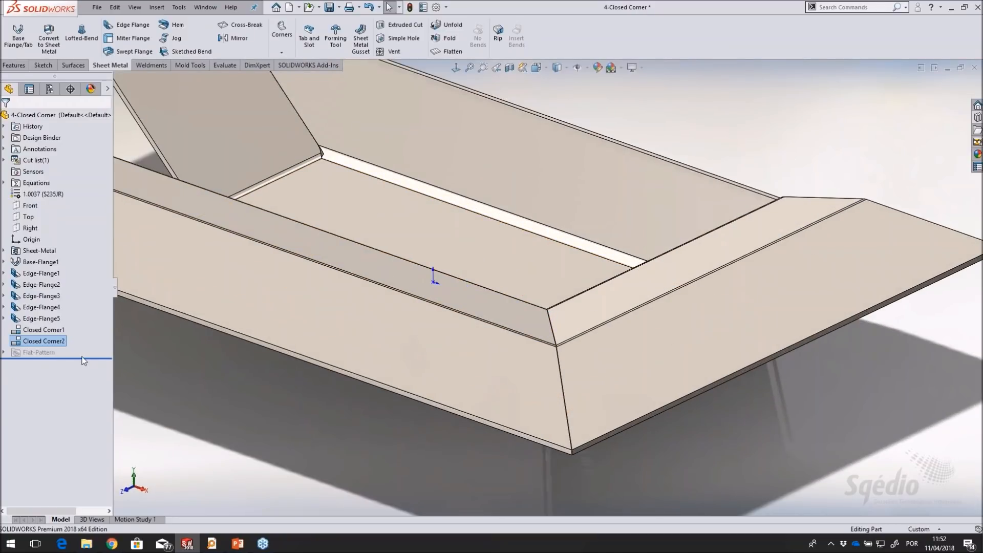
pyautogui.moveTo(83, 359); pyautogui.dragTo(87, 336)
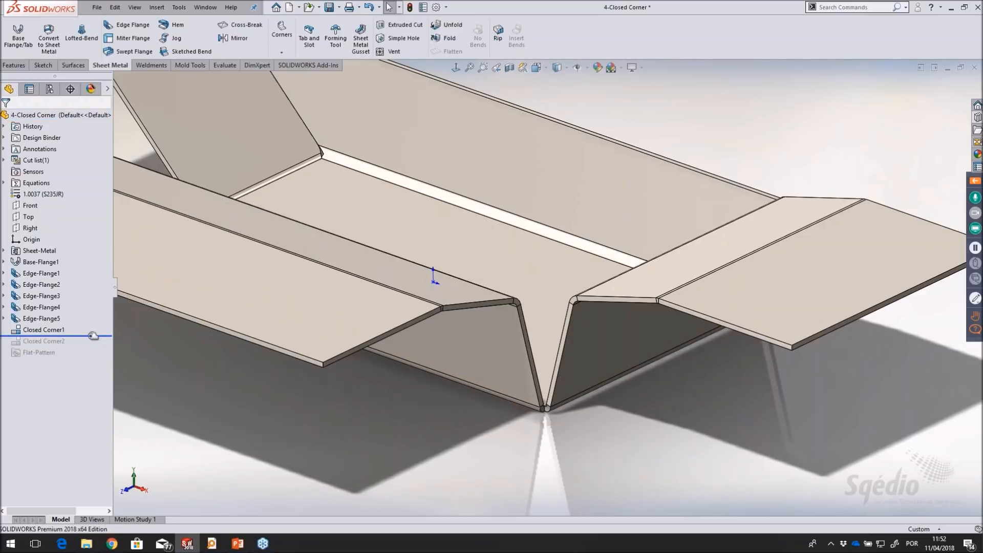
pyautogui.moveTo(94, 336); pyautogui.dragTo(95, 358)
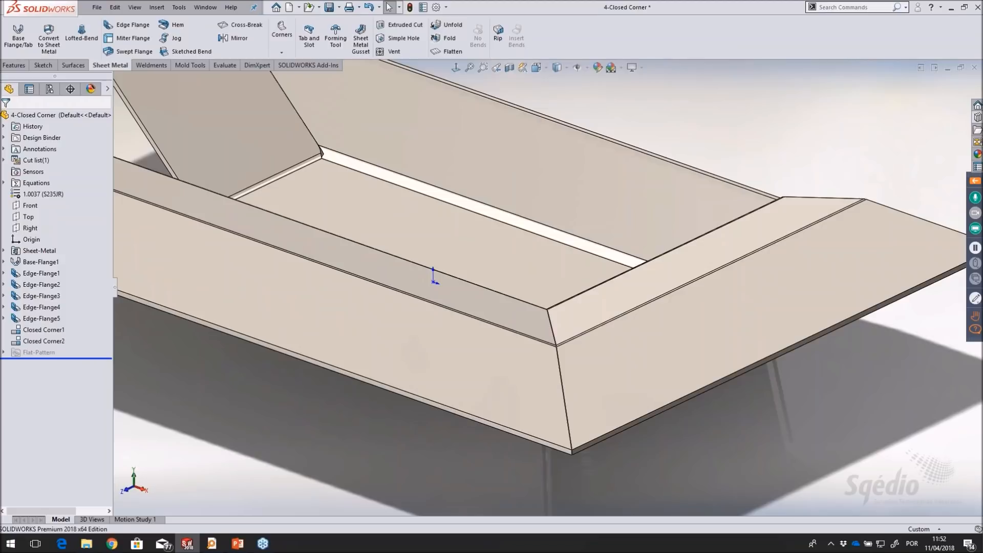
pyautogui.press('f')
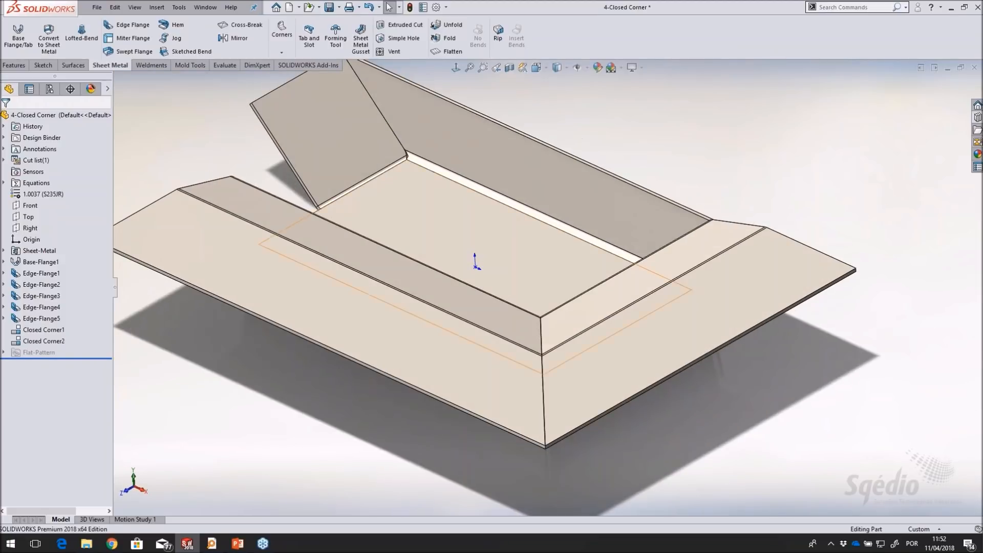
pyautogui.scroll(-2, 589, 169)
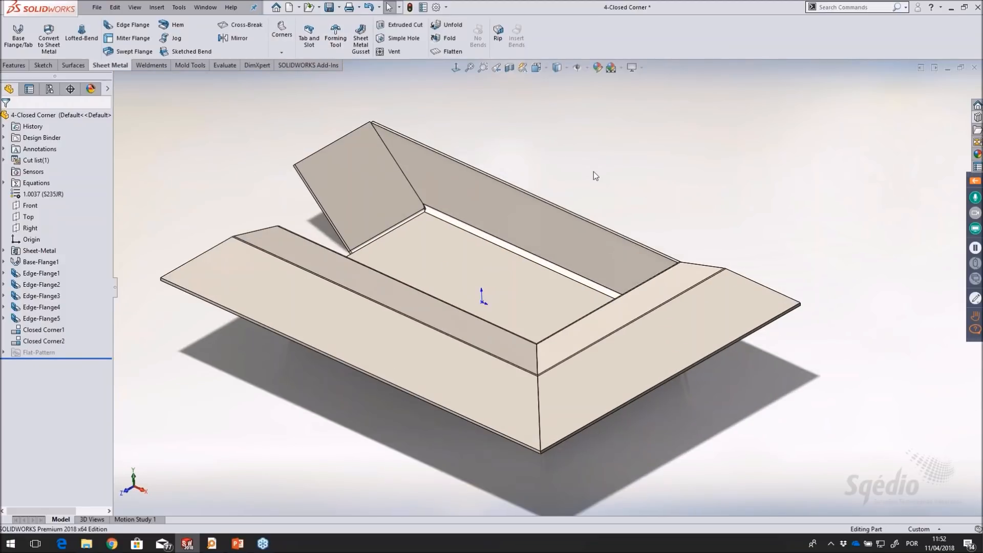
# Close the closed corner part without saving and open the 5A-Area Fill part from the Design Library's Files folder
pyautogui.click(504, 279)
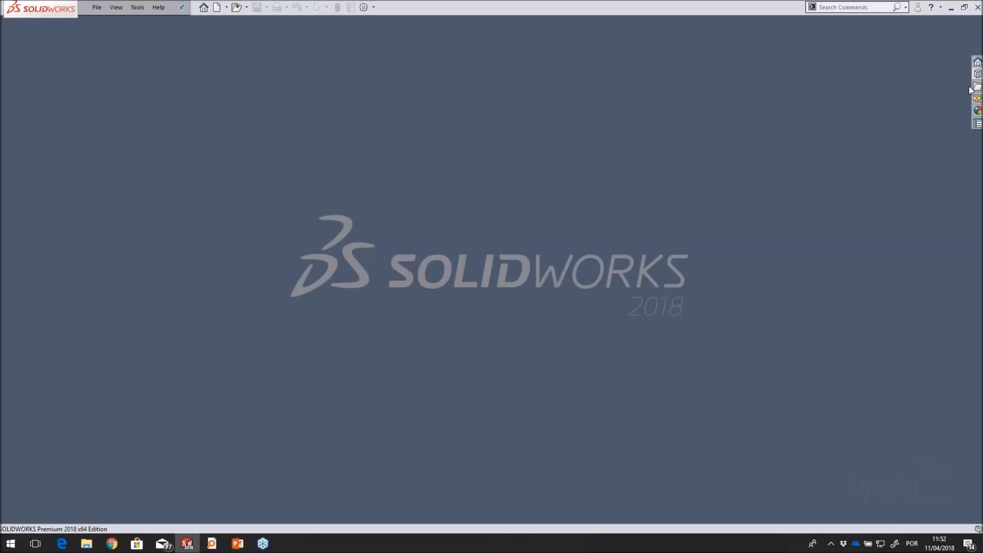
pyautogui.click(978, 74)
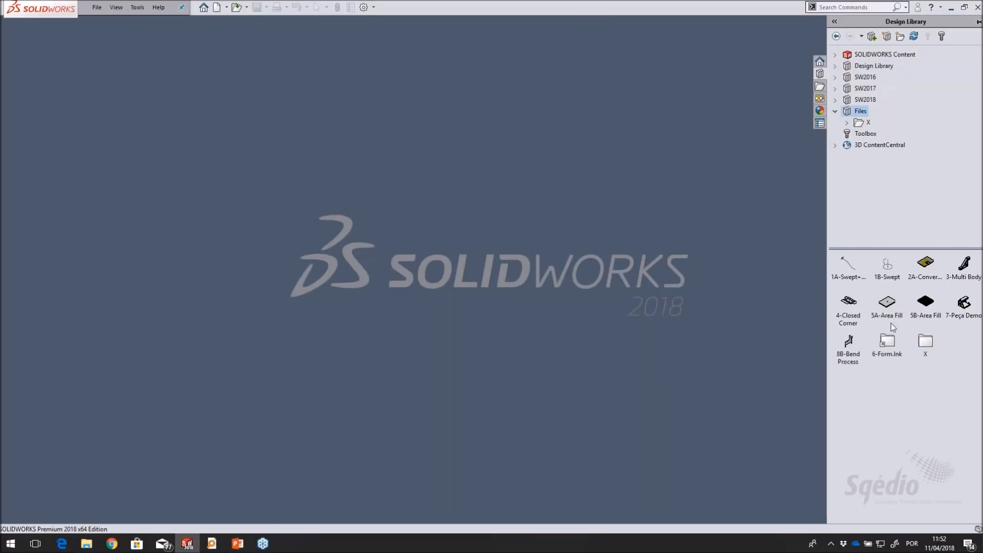
pyautogui.click(891, 306)
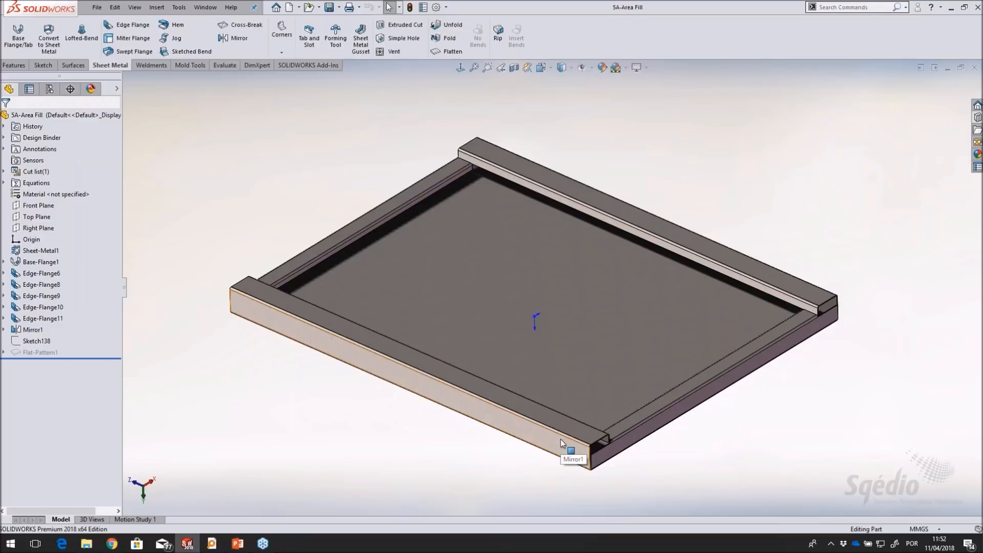
# Examine the tray part and highlight its eight-sided outline Sketch138 on the floor
pyautogui.moveTo(489, 288); pyautogui.dragTo(462, 324, button='middle')
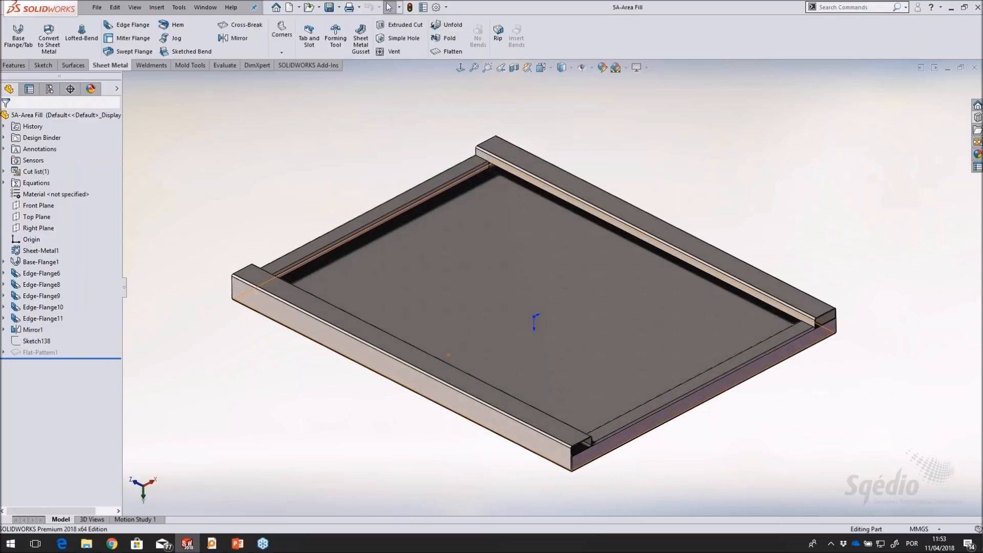
pyautogui.moveTo(773, 195)
pyautogui.mouseDown(button='middle')
pyautogui.moveTo(766, 189)
pyautogui.moveTo(776, 209)
pyautogui.mouseUp(button='middle')
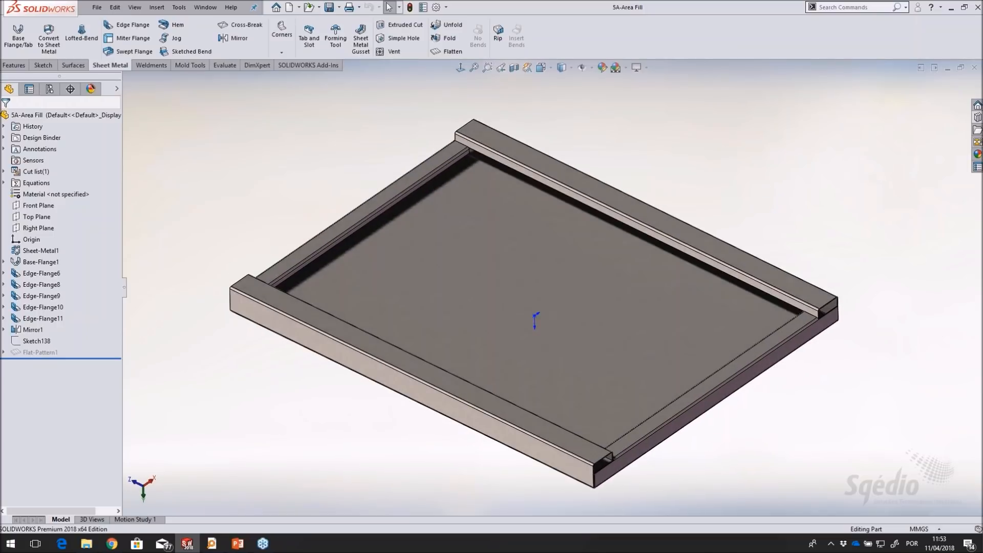
pyautogui.click(38, 342)
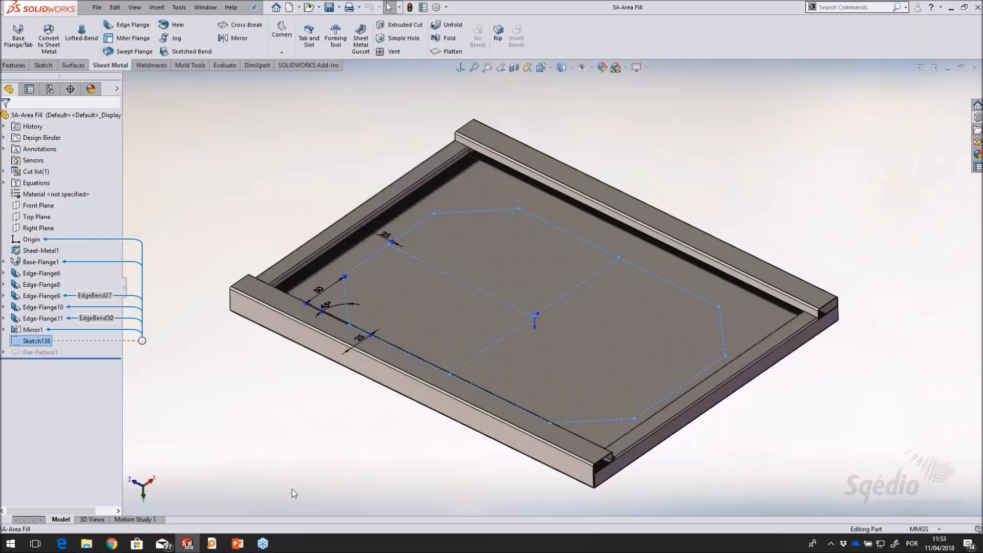
pyautogui.click(205, 405)
pyautogui.click(41, 342)
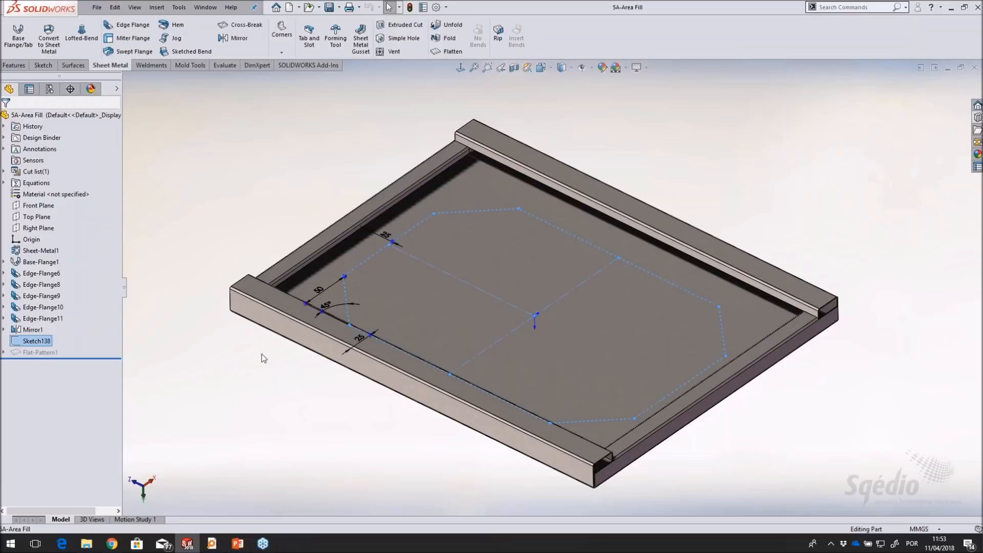
pyautogui.moveTo(641, 303)
pyautogui.mouseDown(button='middle')
pyautogui.moveTo(627, 331)
pyautogui.moveTo(638, 302)
pyautogui.mouseUp(button='middle')
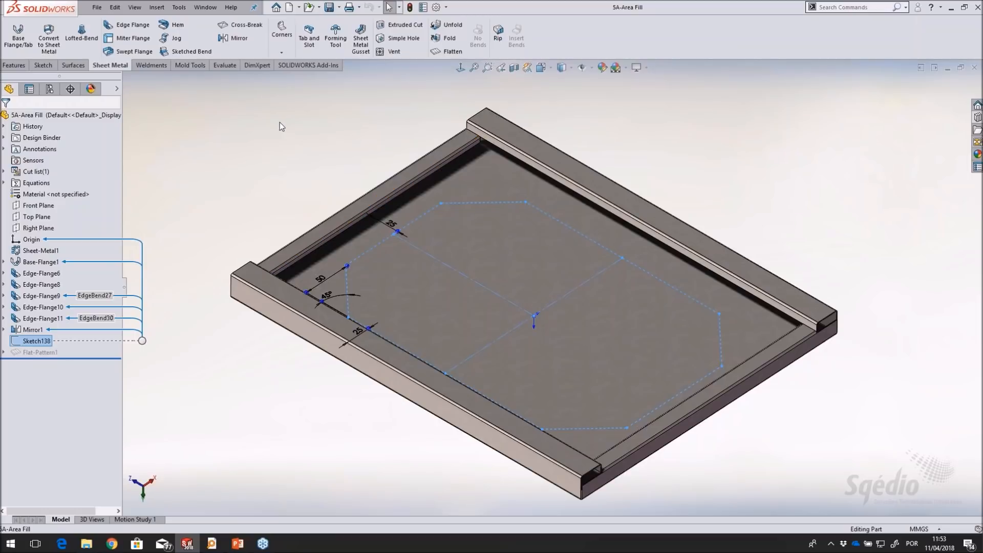
# Set up a Fill Pattern bounded by Sketch138 that creates circular seed cuts in a circular layout, and show it from the top
pyautogui.click(14, 66)
pyautogui.click(332, 52)
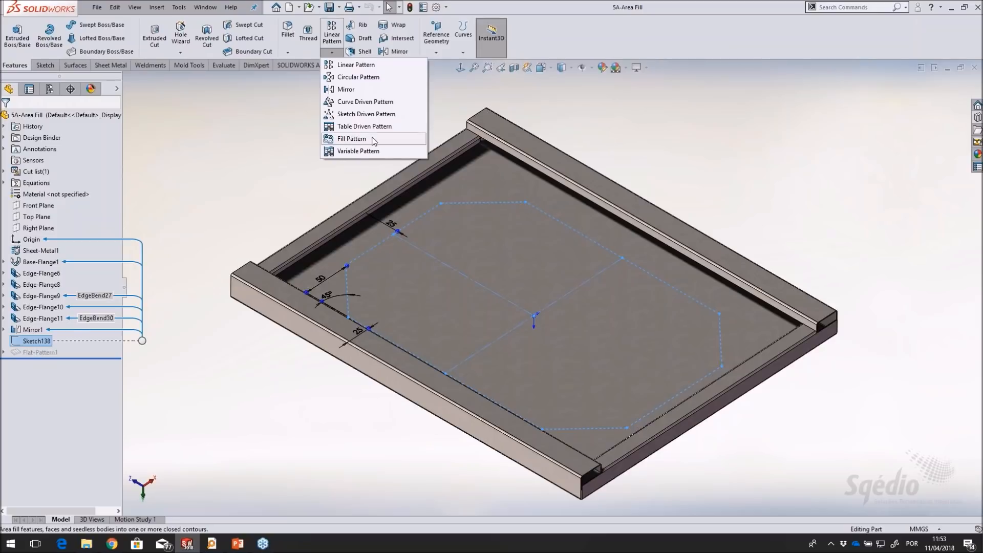
pyautogui.click(359, 139)
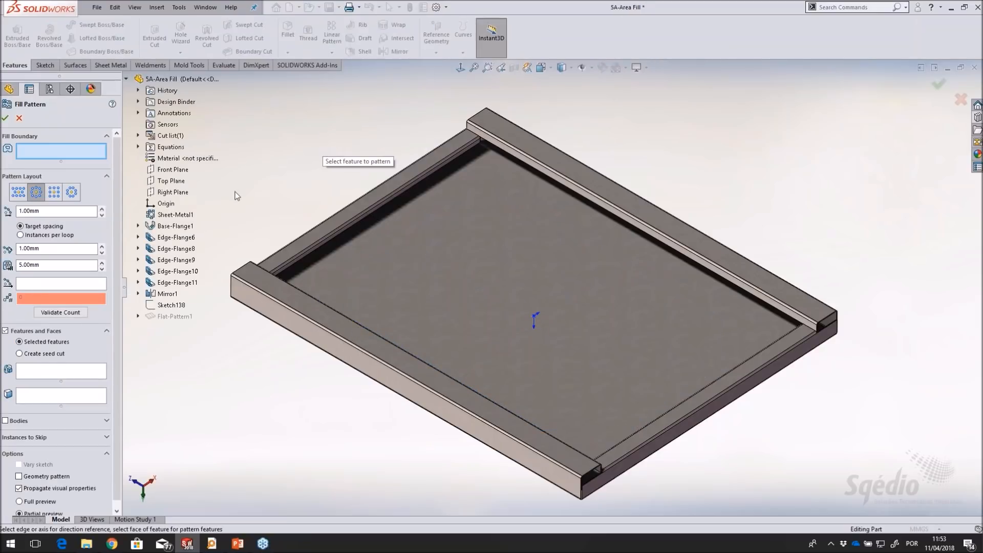
pyautogui.click(172, 305)
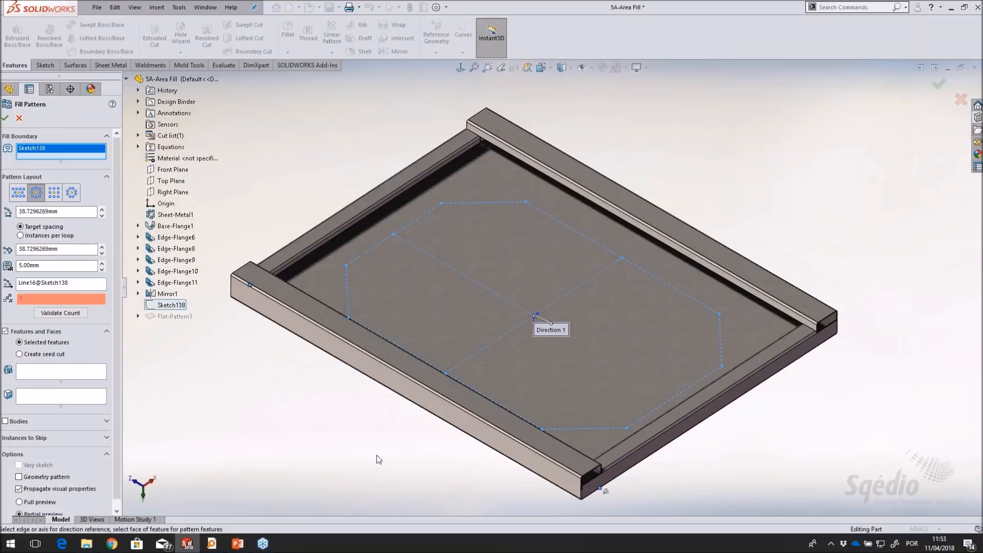
pyautogui.scroll(-1, 118, 349)
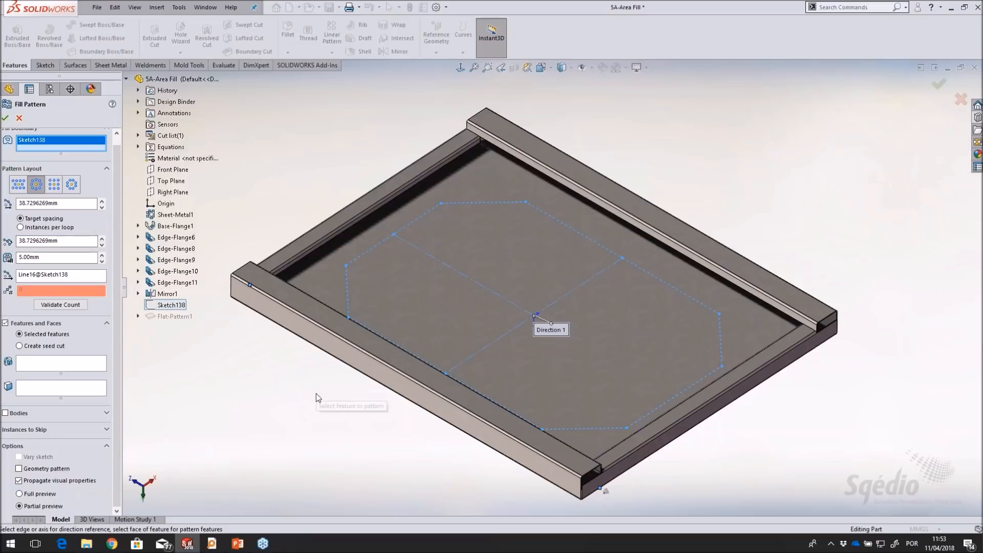
pyautogui.click(36, 346)
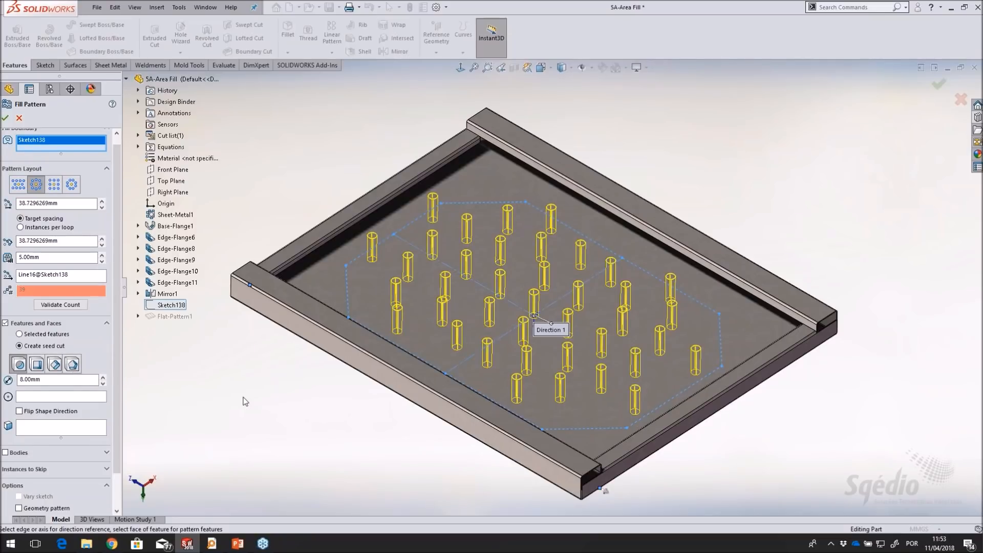
pyautogui.hotkey('ctrl', '5')
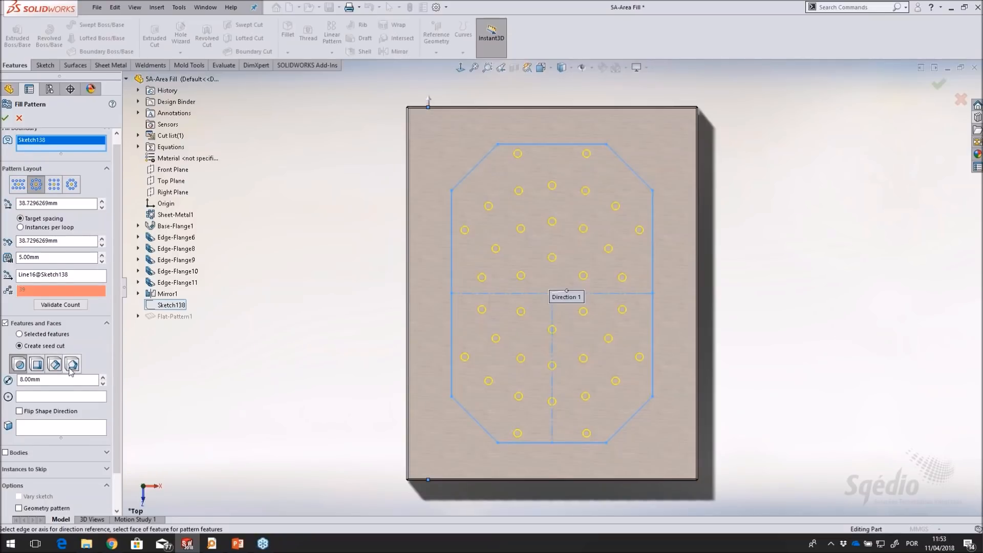
# Set the fill pattern's loop spacing to 10 mm and its instance spacing to 15 mm
pyautogui.doubleClick(56, 203)
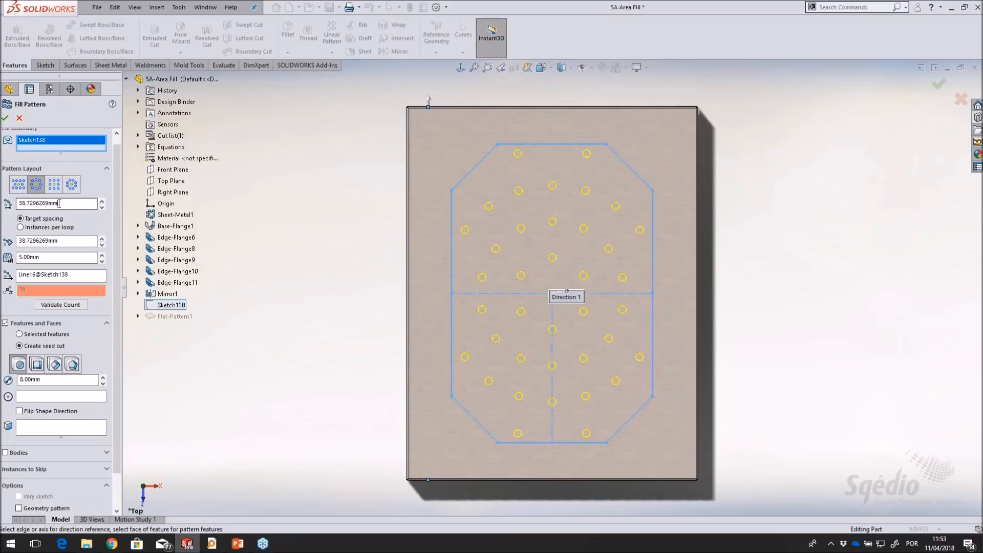
pyautogui.write('10')
pyautogui.press('Tab')
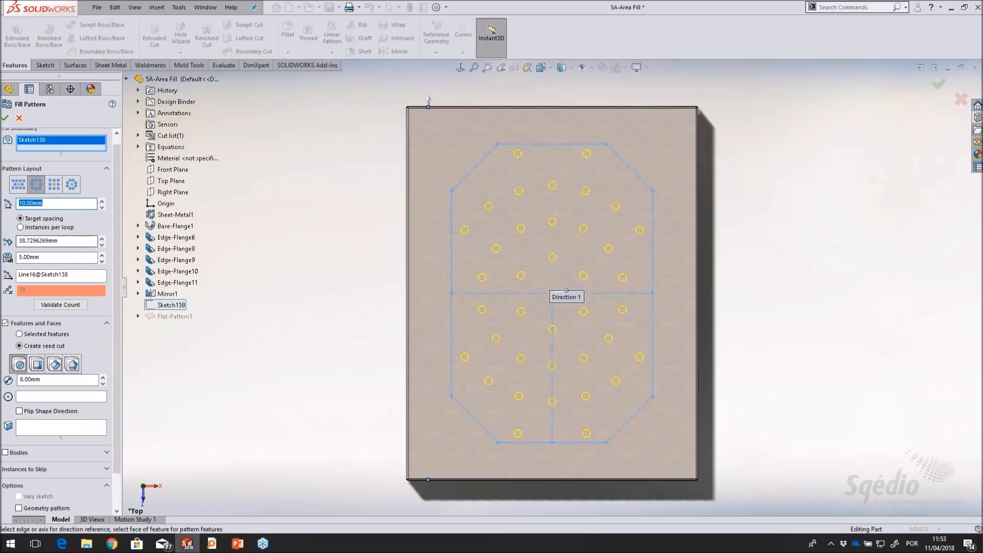
pyautogui.write('15')
# Change the fill pattern's loop spacing to 15 mm and its instance spacing to 10 mm
pyautogui.click(77, 204)
pyautogui.doubleClick(77, 204)
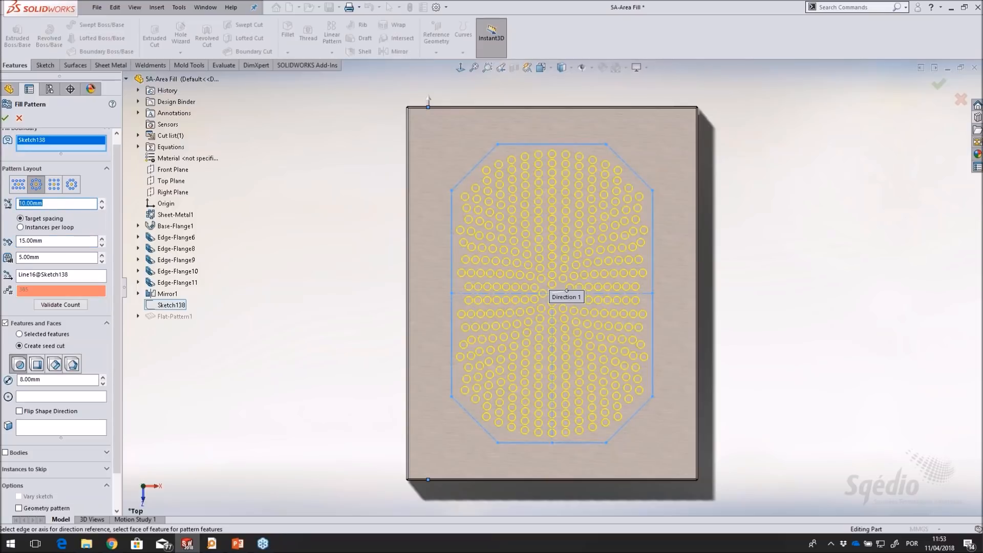
pyautogui.write('15')
pyautogui.press('Tab')
pyautogui.write('10')
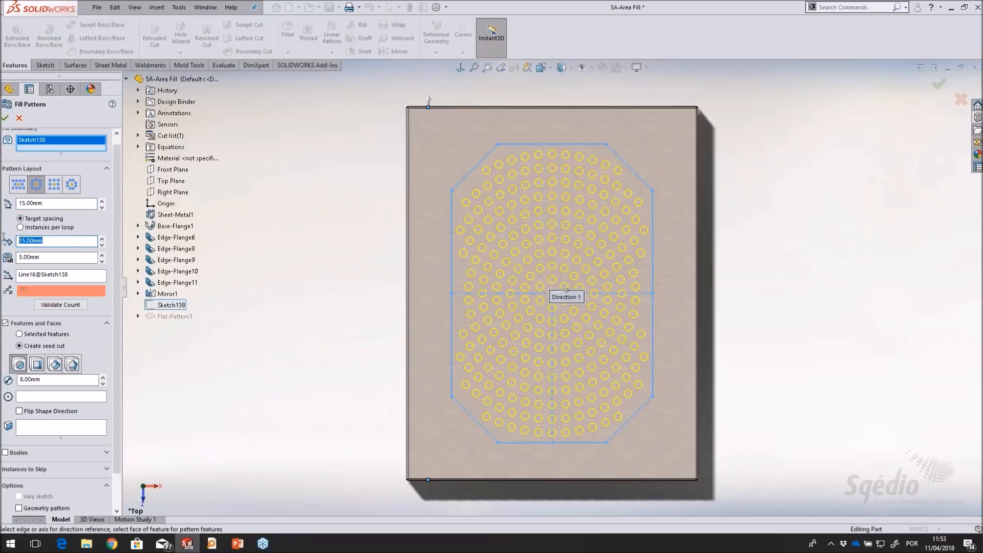
pyautogui.click(72, 257)
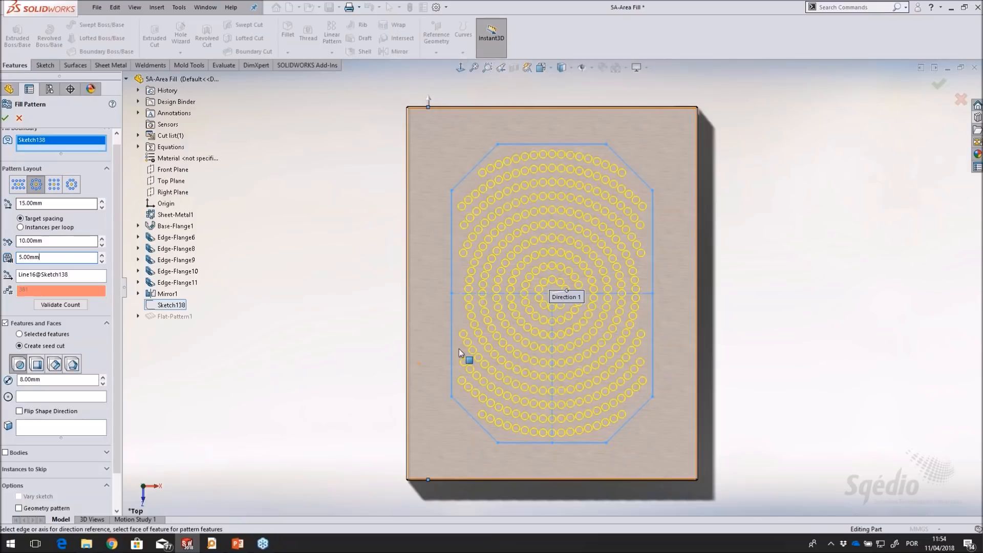
# Set the diameter of the fill pattern's circular seed cuts to 6 mm
pyautogui.moveTo(47, 380); pyautogui.dragTo(15, 380)
pyautogui.write('6')
pyautogui.press('Tab')
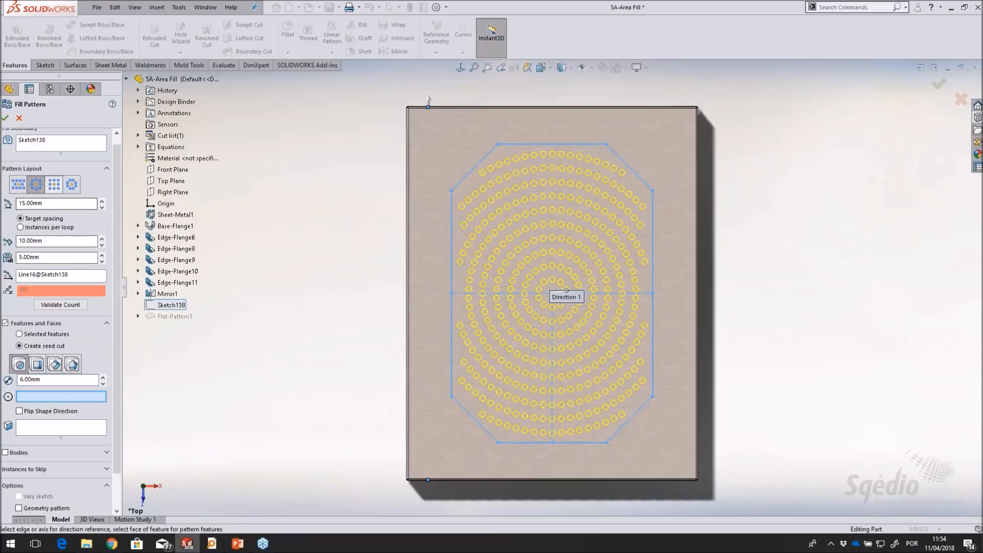
# Try the square, polygon and perforation layouts on the fill pattern, then return to the circular layout
pyautogui.click(54, 184)
pyautogui.click(71, 185)
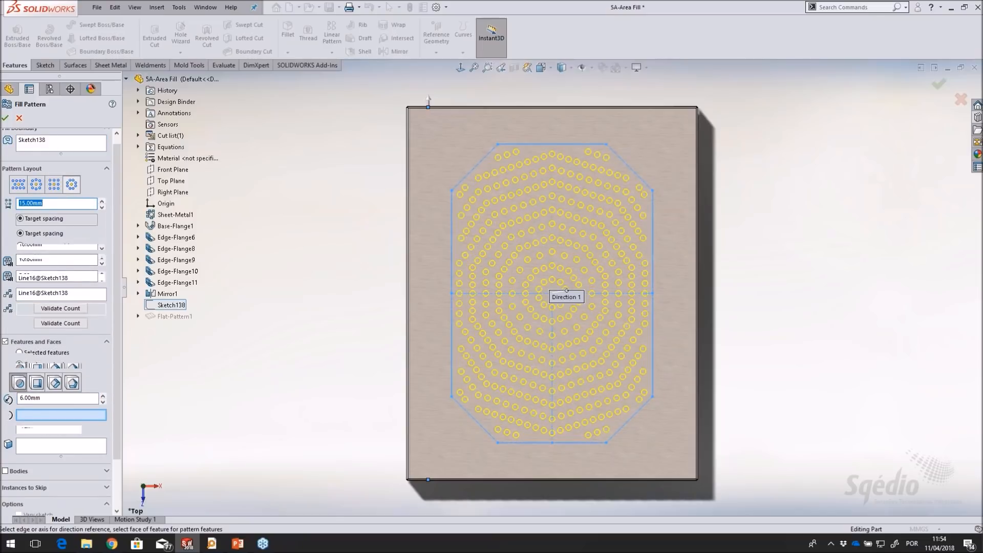
pyautogui.click(18, 185)
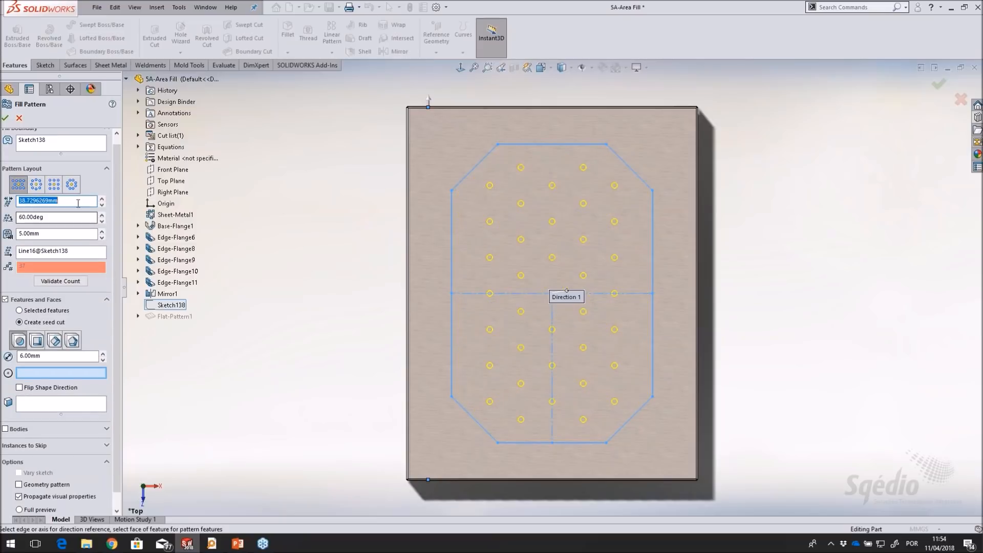
pyautogui.write('12')
pyautogui.press('Tab')
pyautogui.click(36, 184)
pyautogui.click(54, 186)
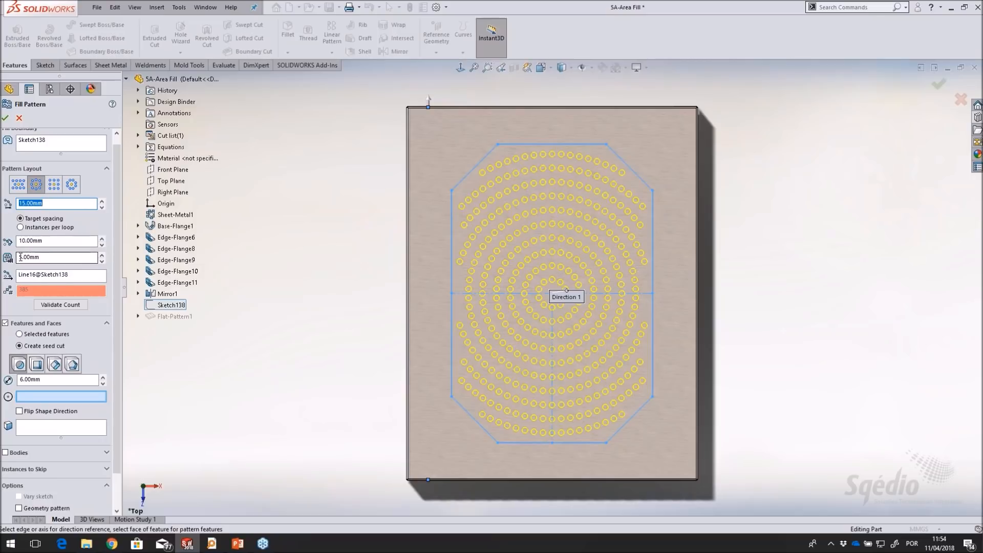
# Set the fill pattern's margin to 2 mm and complete the feature
pyautogui.moveTo(62, 257); pyautogui.dragTo(4, 257)
pyautogui.write('2')
pyautogui.click(59, 243)
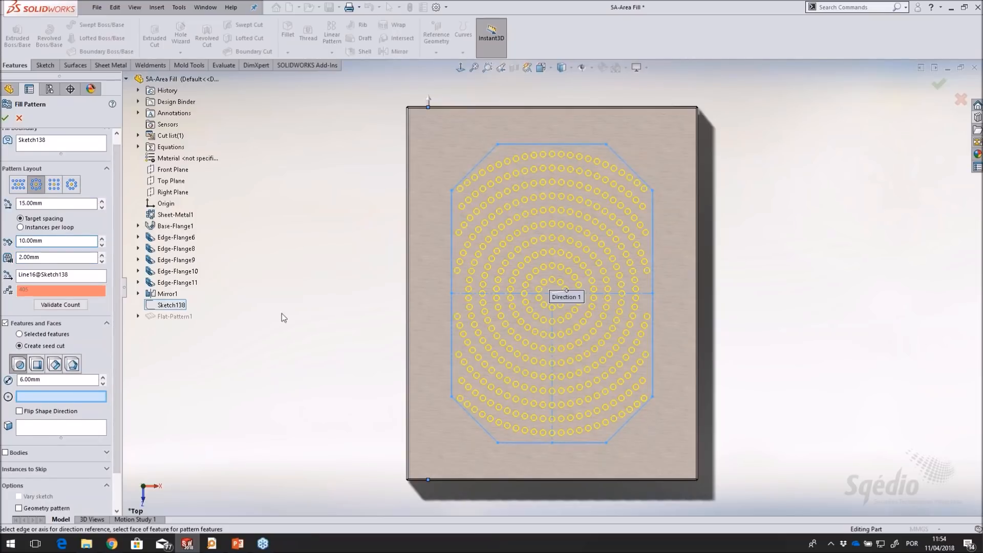
pyautogui.click(5, 119)
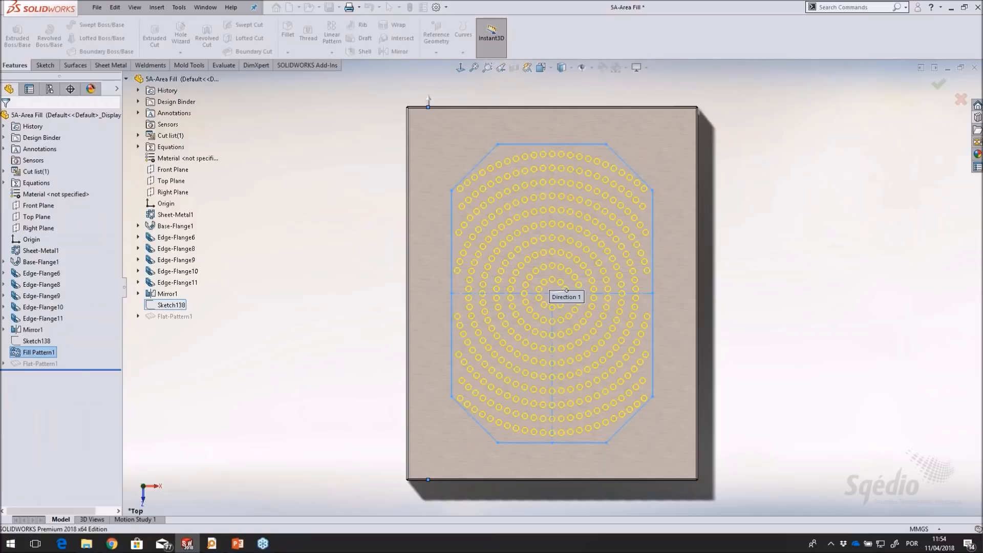
# Examine the finished hole pattern in the tray floor from below and from inside the tray
pyautogui.click(368, 220)
pyautogui.scroll(2, 370, 219)
pyautogui.hotkey('ctrl', '7')
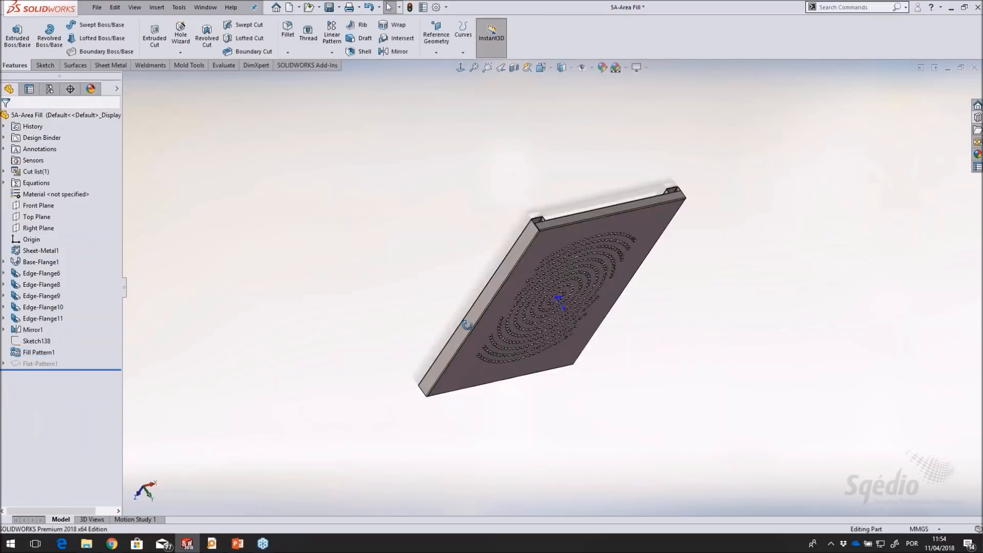
pyautogui.scroll(-2, 599, 262)
pyautogui.moveTo(634, 287)
pyautogui.mouseDown(button='middle')
pyautogui.moveTo(635, 246)
pyautogui.moveTo(644, 272)
pyautogui.mouseUp(button='middle')
pyautogui.scroll(-2, 548, 313)
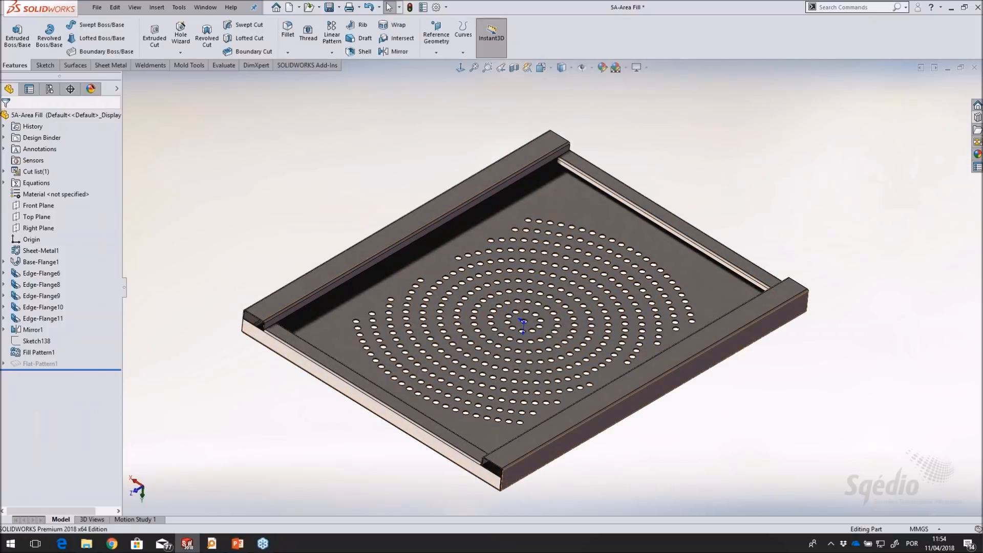
pyautogui.scroll(-1, 548, 313)
pyautogui.moveTo(633, 399); pyautogui.dragTo(624, 399, button='middle')
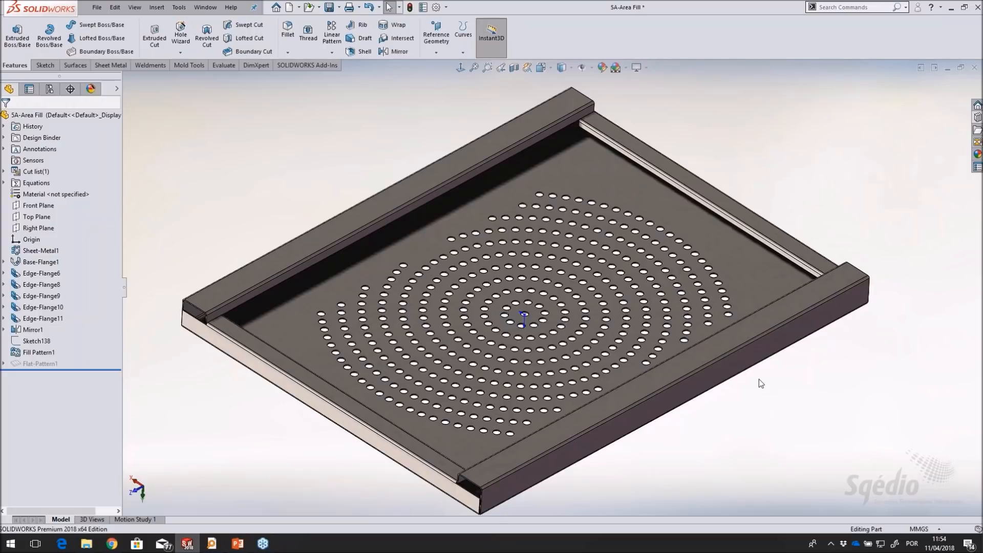
# Close the tray part without saving and open the 5B-Area Fill part from the Files library folder
pyautogui.hotkey('ctrl', 'w')
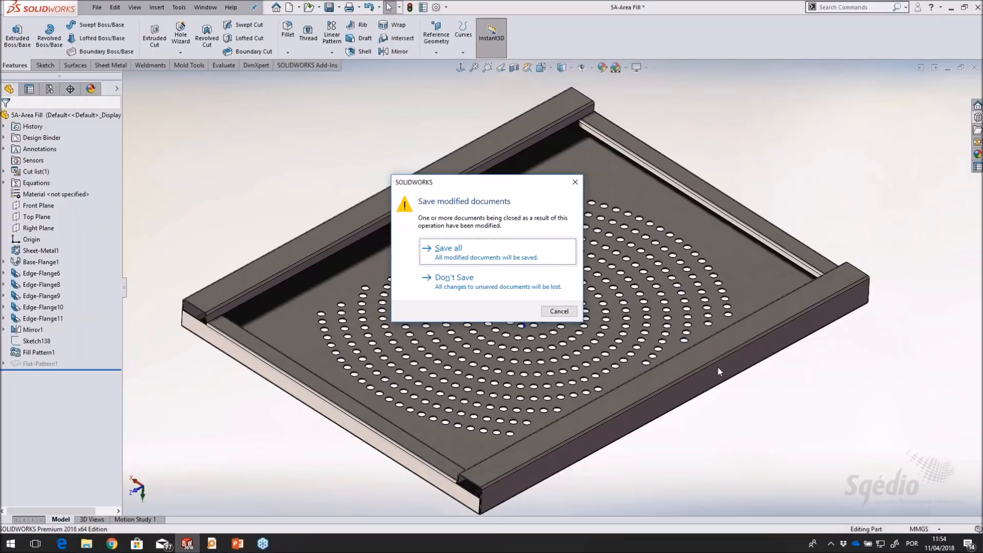
pyautogui.click(486, 291)
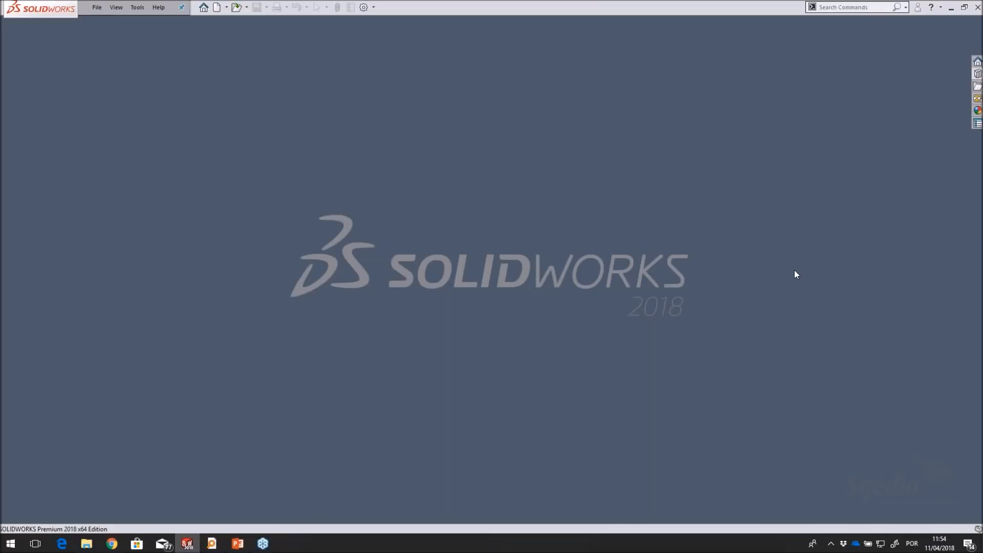
pyautogui.click(977, 74)
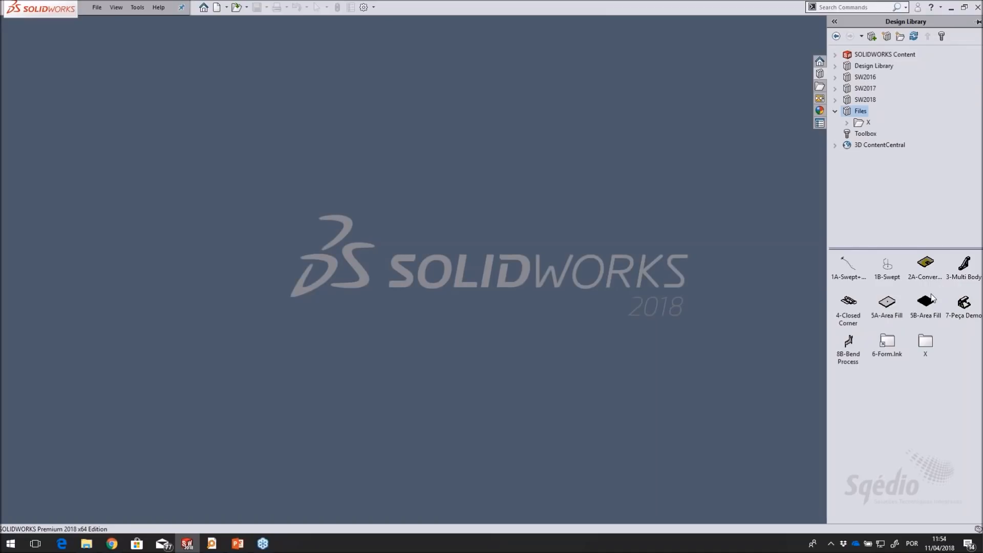
pyautogui.moveTo(926, 303); pyautogui.dragTo(608, 254)
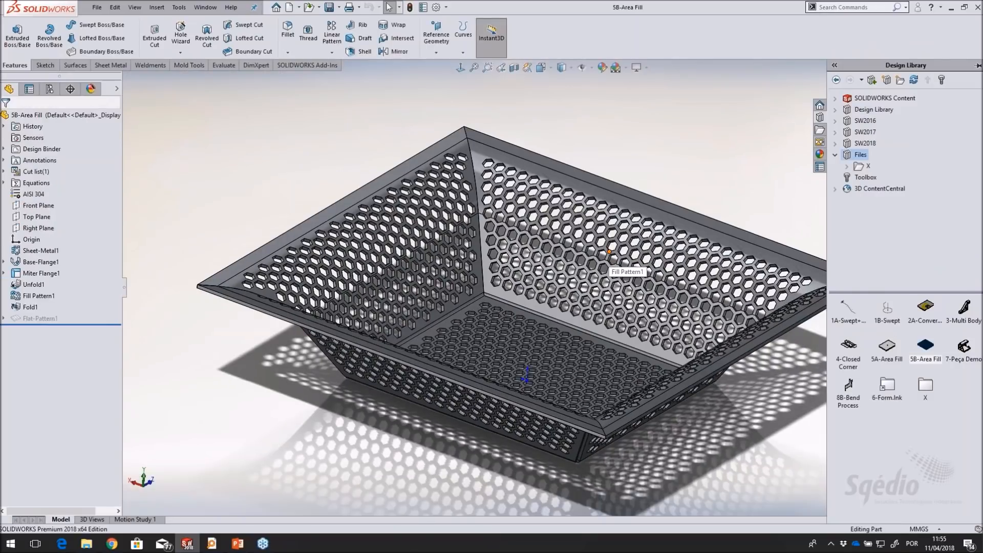
# Roll the perforated basket back to just after Unfold1 to inspect its flat blank, and close it without saving
pyautogui.moveTo(610, 143); pyautogui.dragTo(589, 177, button='middle')
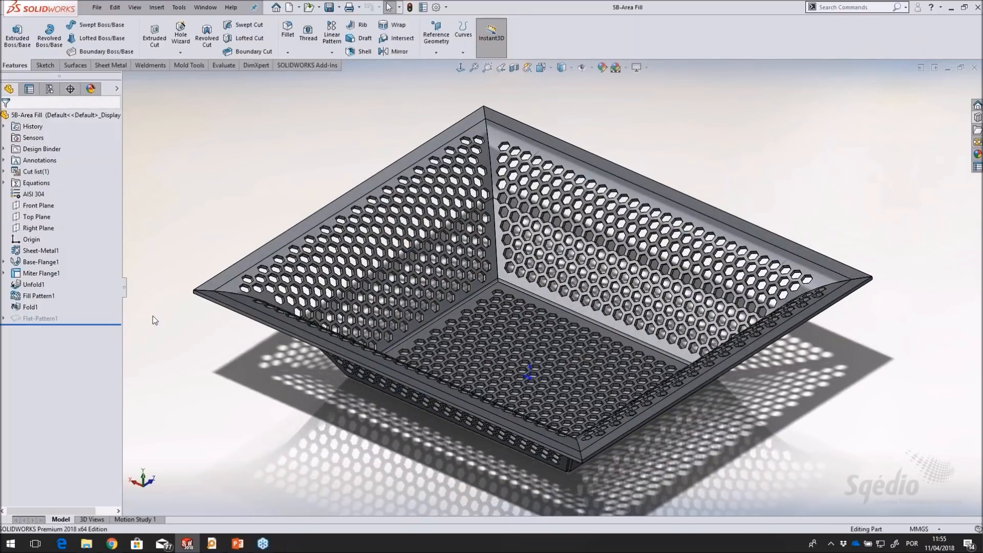
pyautogui.moveTo(77, 324); pyautogui.dragTo(83, 291)
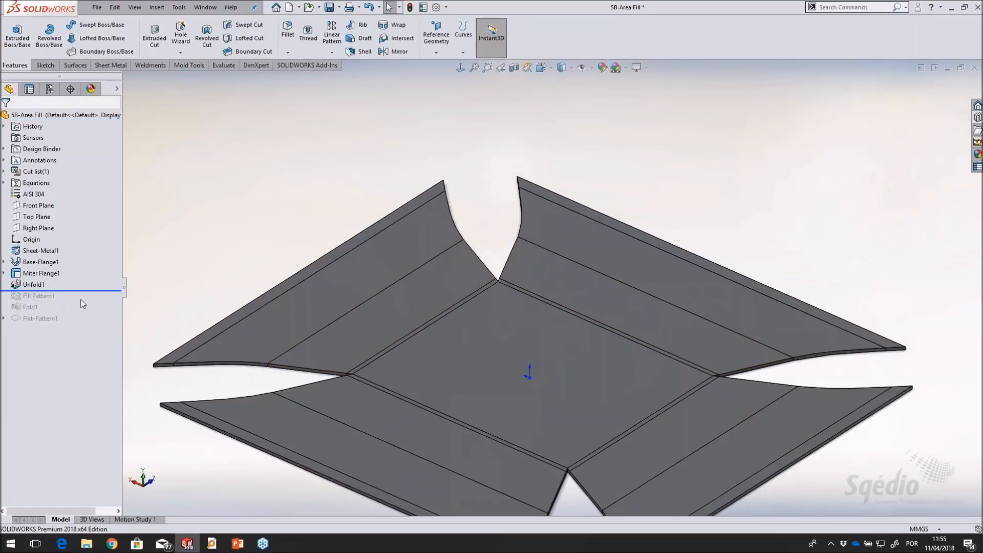
pyautogui.click(974, 67)
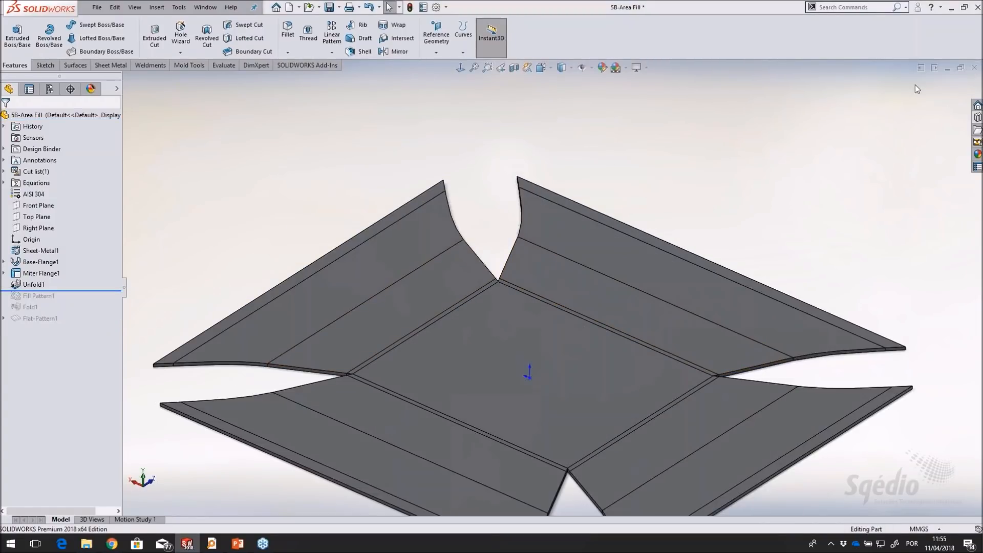
pyautogui.click(451, 281)
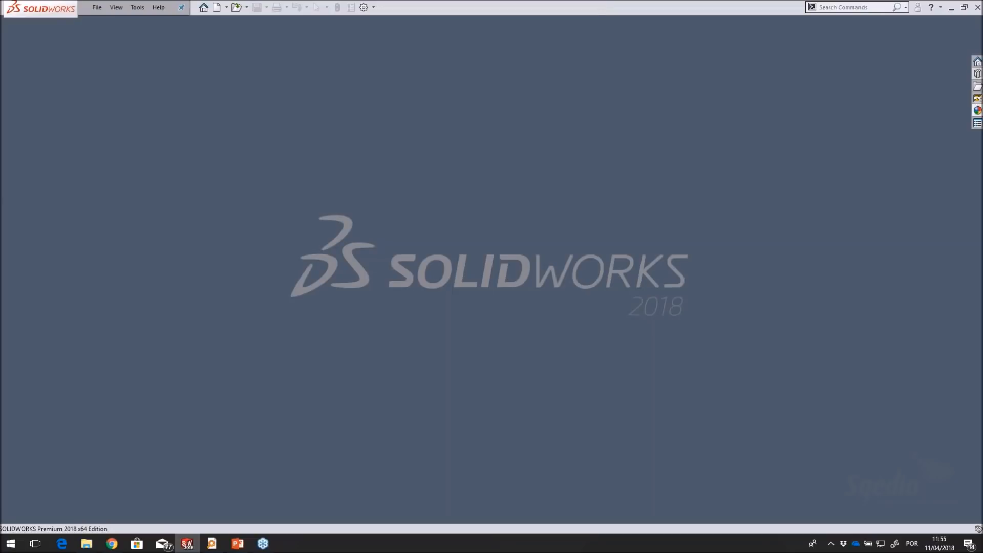
# Open the Files library folder, bring up the Enclosure Cover_Finished part and examine its vents and formed features
pyautogui.click(978, 75)
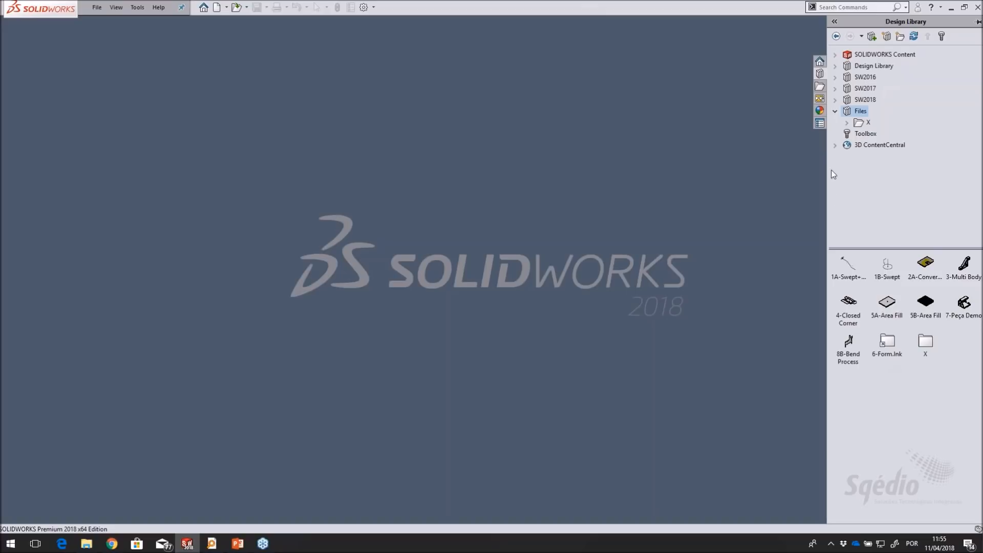
pyautogui.rightClick(861, 111)
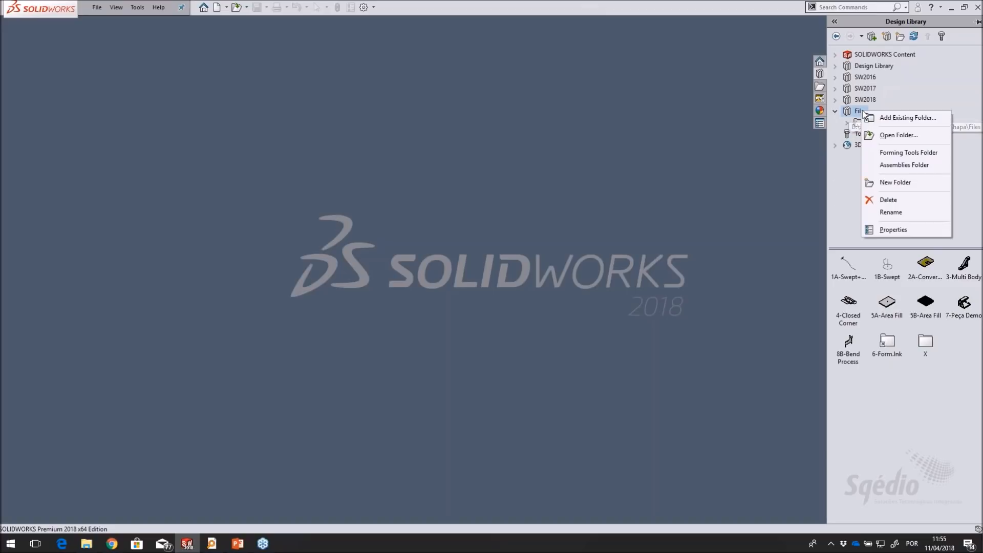
pyautogui.click(894, 136)
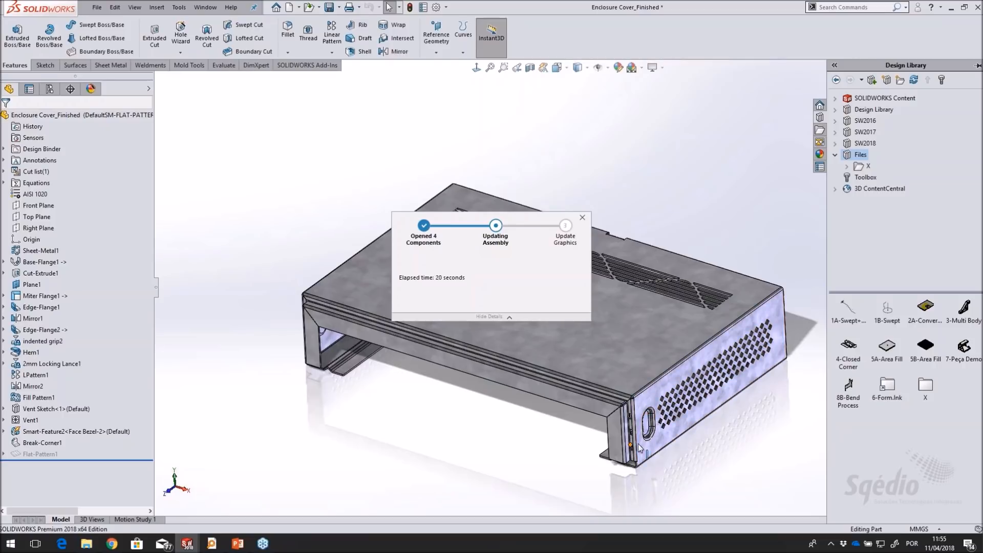
pyautogui.click(467, 429)
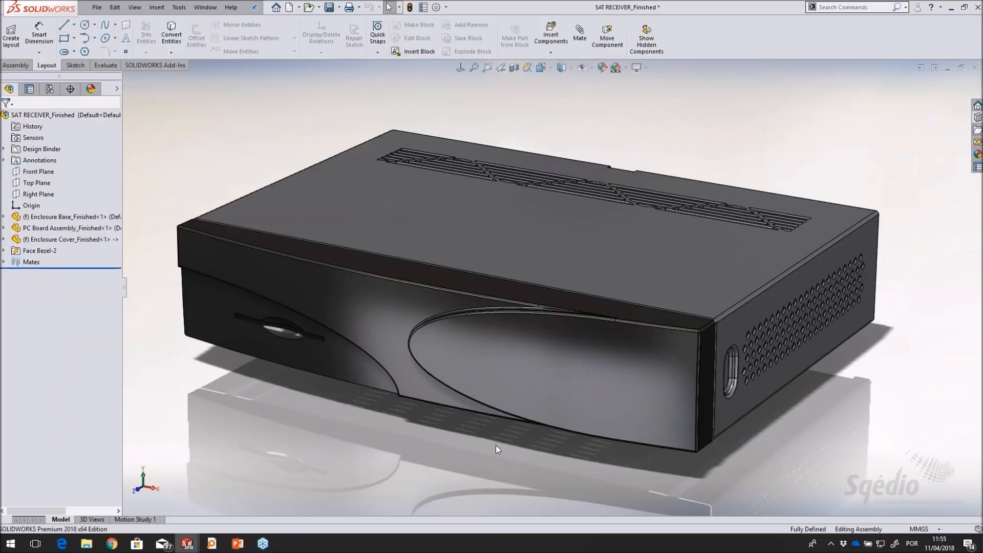
pyautogui.moveTo(512, 463); pyautogui.dragTo(640, 279, button='middle')
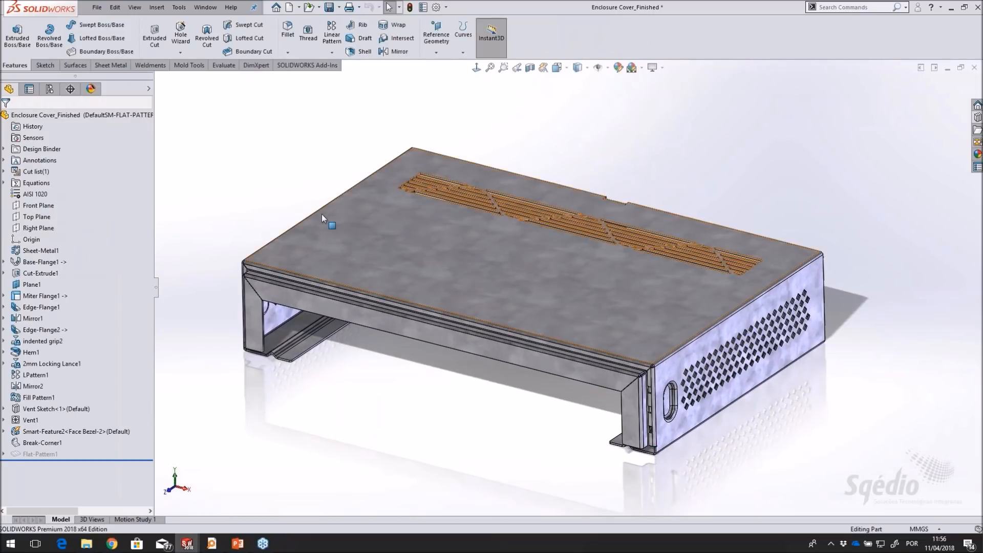
pyautogui.moveTo(290, 165); pyautogui.dragTo(291, 172, button='middle')
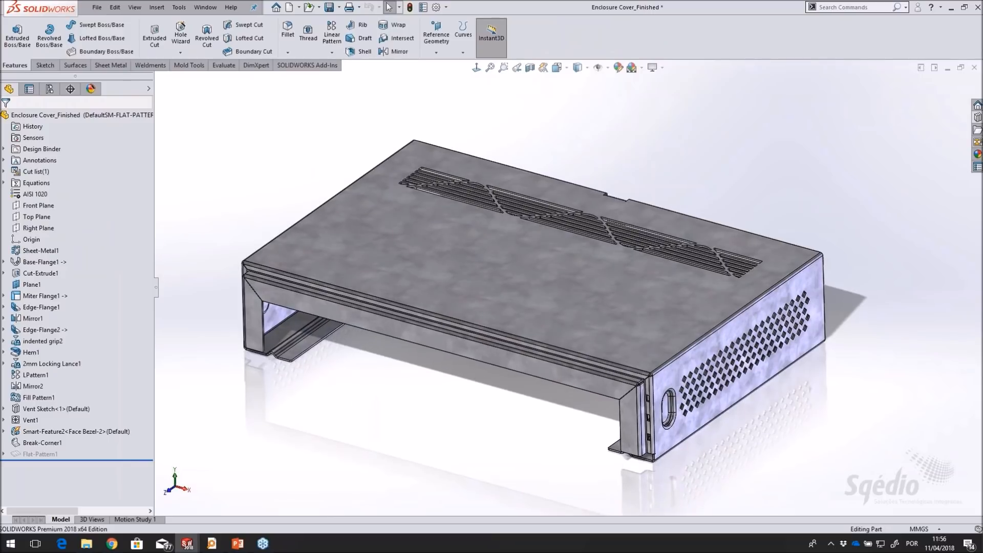
# Create a new part from the P template
pyautogui.click(290, 8)
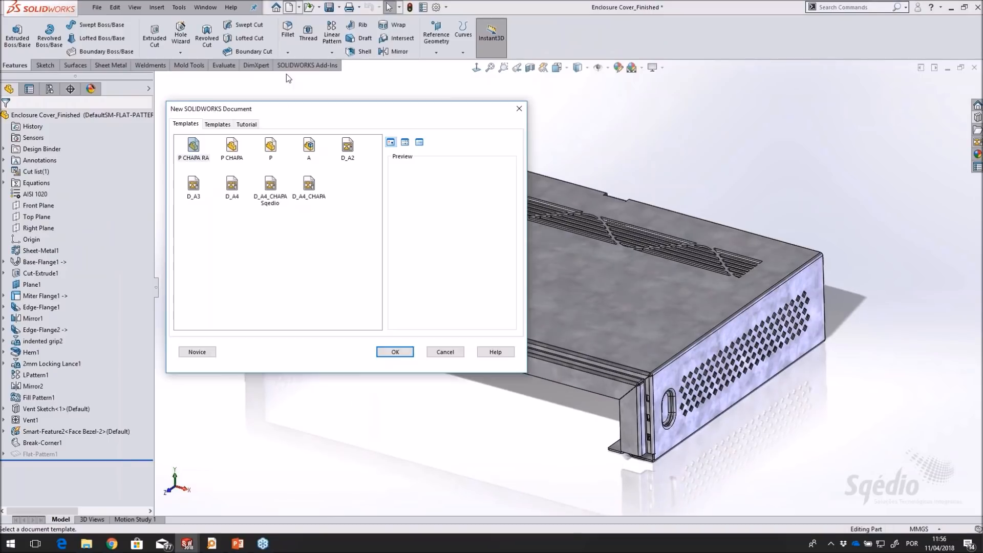
pyautogui.click(272, 151)
pyautogui.click(402, 351)
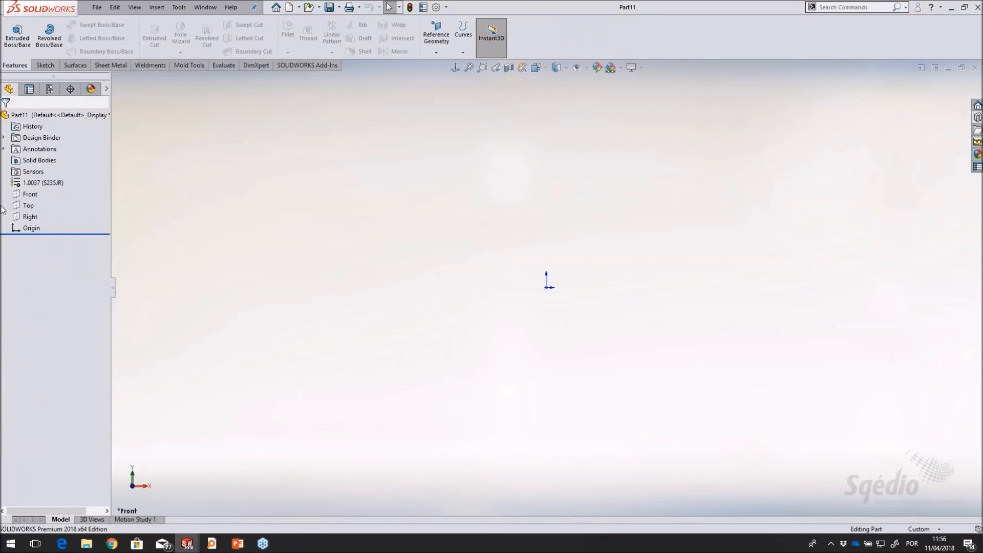
# Sketch a center rectangle about 190 by 115 mm on the Top plane, centered on the origin
pyautogui.click(30, 207)
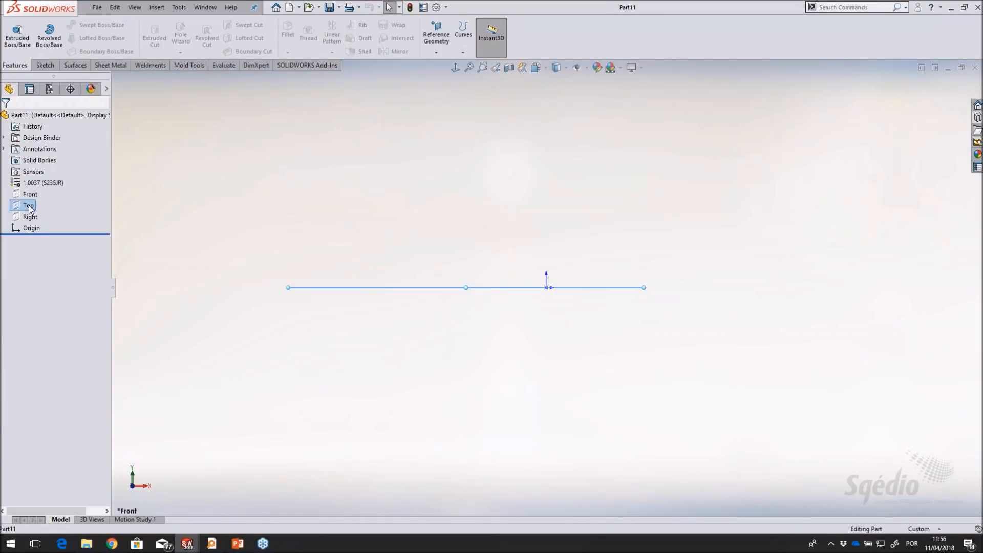
pyautogui.click(54, 193)
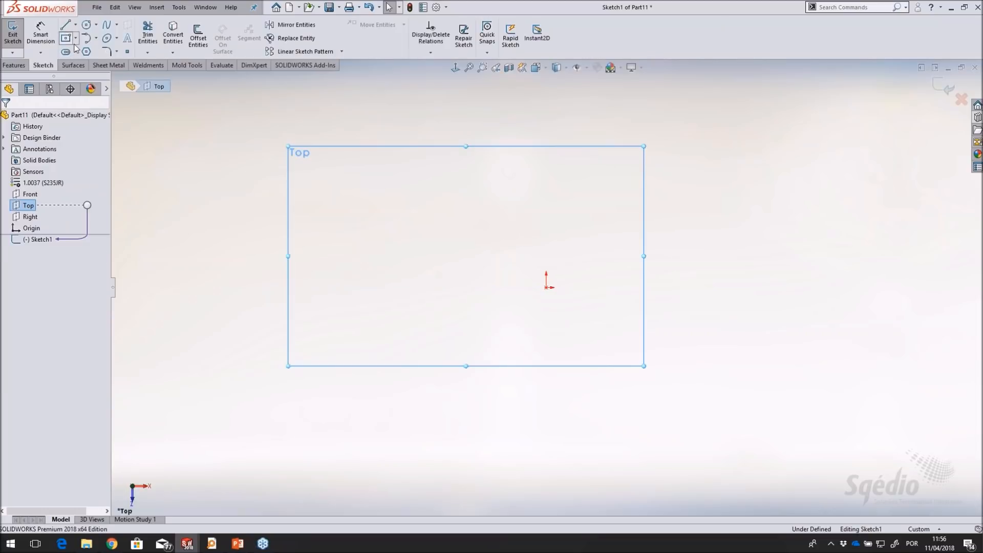
pyautogui.click(66, 38)
pyautogui.click(546, 287)
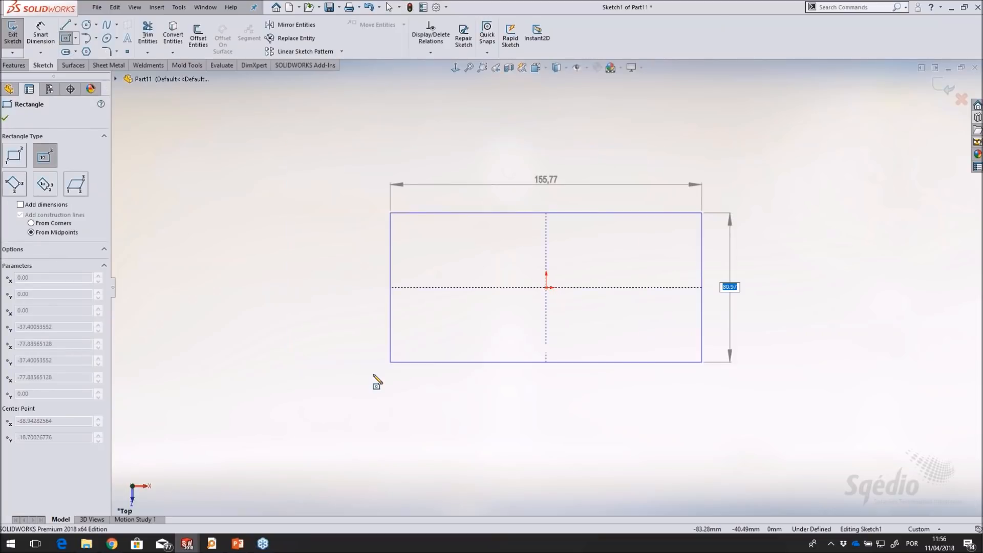
pyautogui.click(357, 403)
pyautogui.rightClick(219, 163)
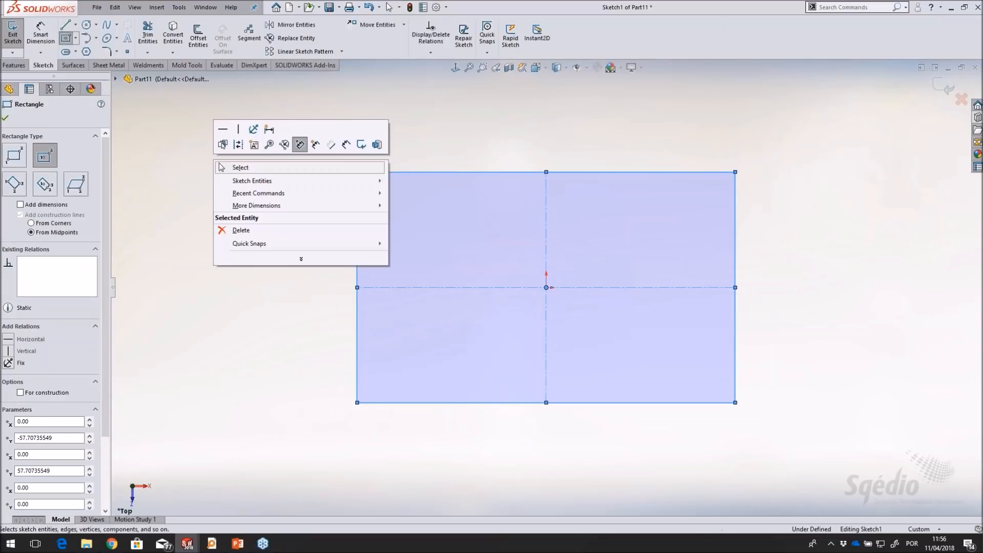
pyautogui.click(240, 168)
# Extrude the rectangle 3 mm into a flat plate
pyautogui.click(13, 65)
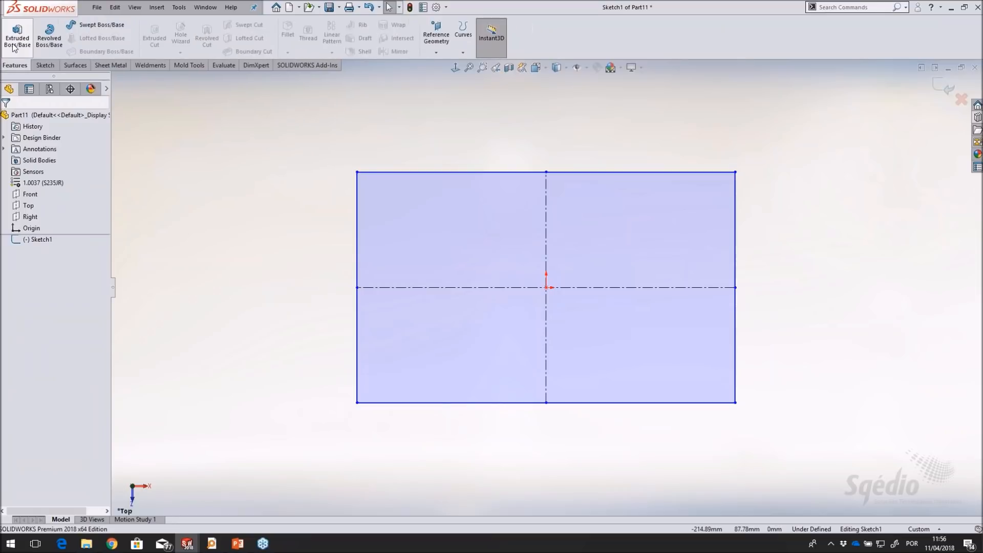
pyautogui.click(18, 34)
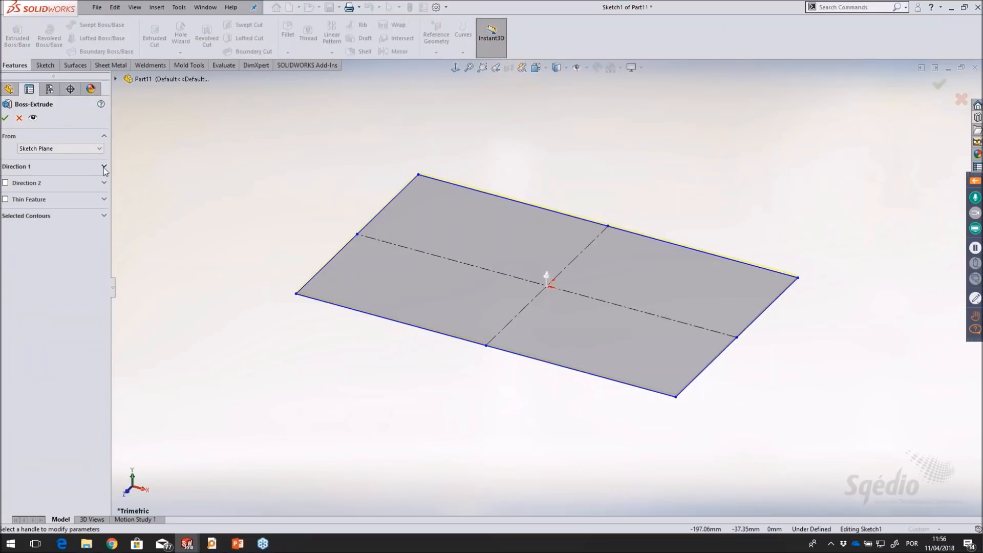
pyautogui.click(104, 167)
pyautogui.click(99, 213)
pyautogui.click(99, 214)
pyautogui.click(98, 219)
pyautogui.click(99, 218)
pyautogui.click(99, 219)
pyautogui.click(5, 118)
pyautogui.scroll(-2, 498, 244)
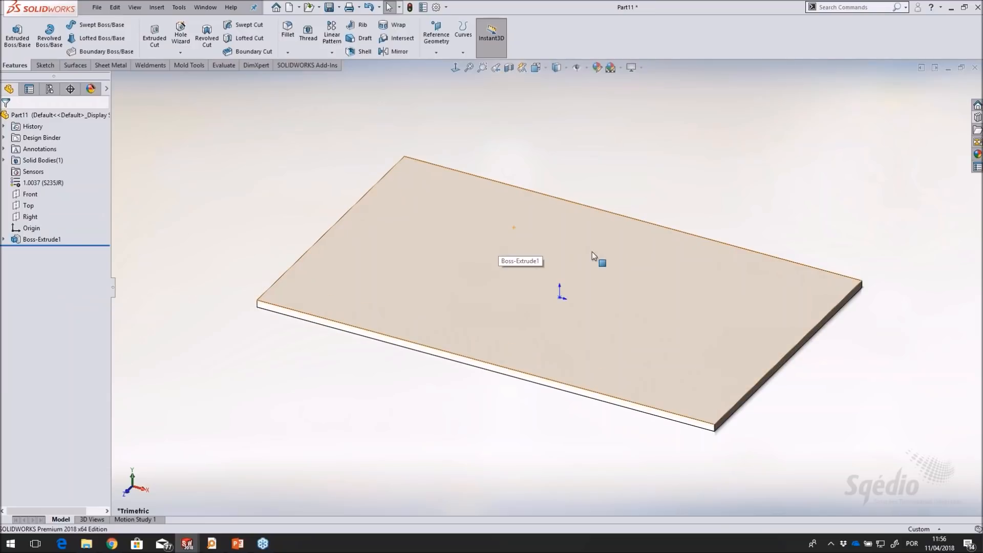
# Sketch a horizontal centerpoint slot on the plate's upper face, centered on the origin, about 58 mm between arc centers and 27 mm wide
pyautogui.click(558, 284)
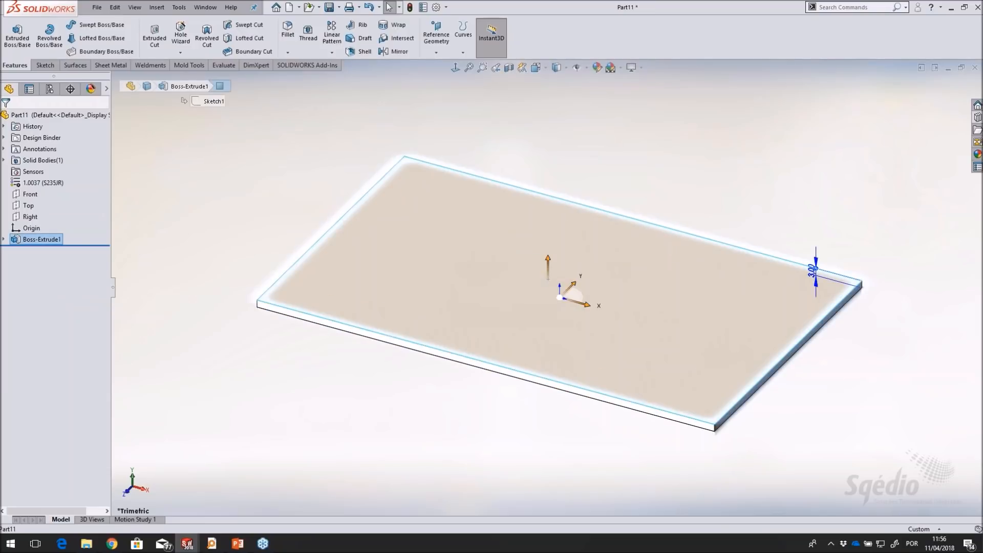
pyautogui.scroll(-1, 544, 275)
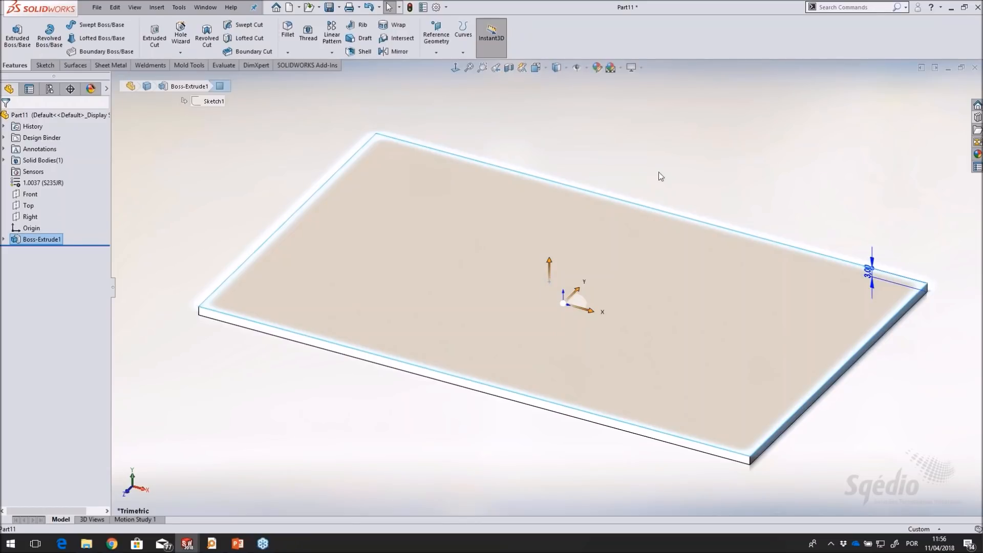
pyautogui.click(591, 259)
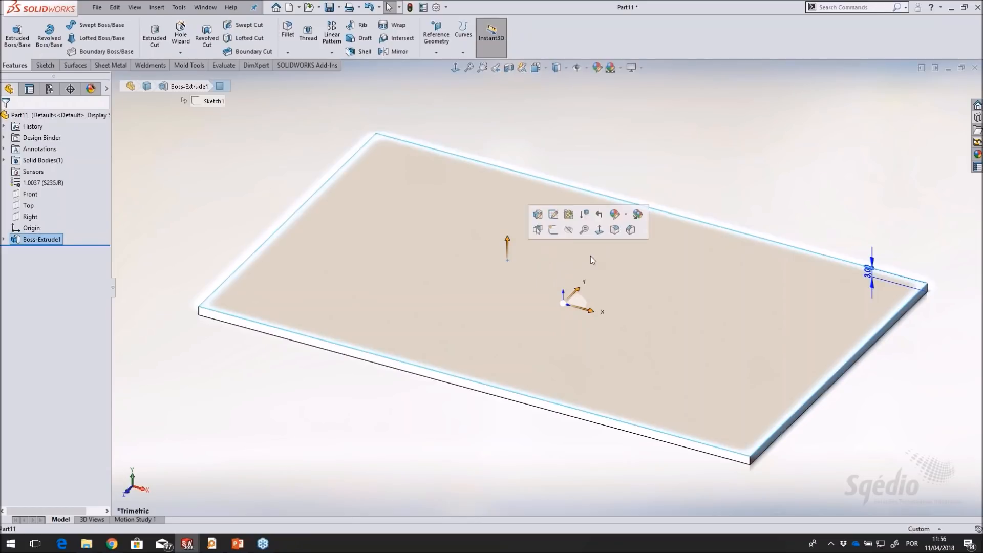
pyautogui.click(553, 231)
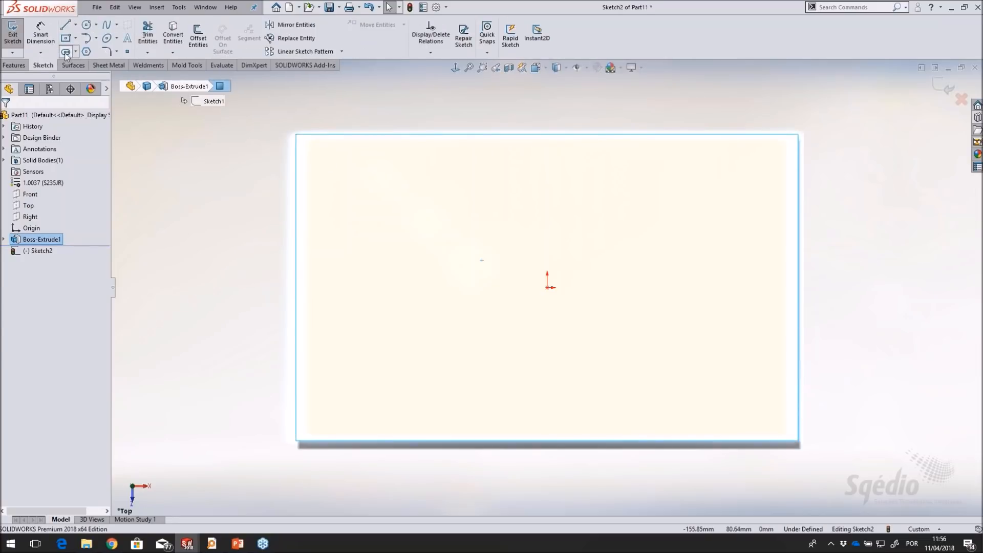
pyautogui.click(66, 53)
pyautogui.click(548, 287)
pyautogui.click(625, 287)
pyautogui.click(616, 320)
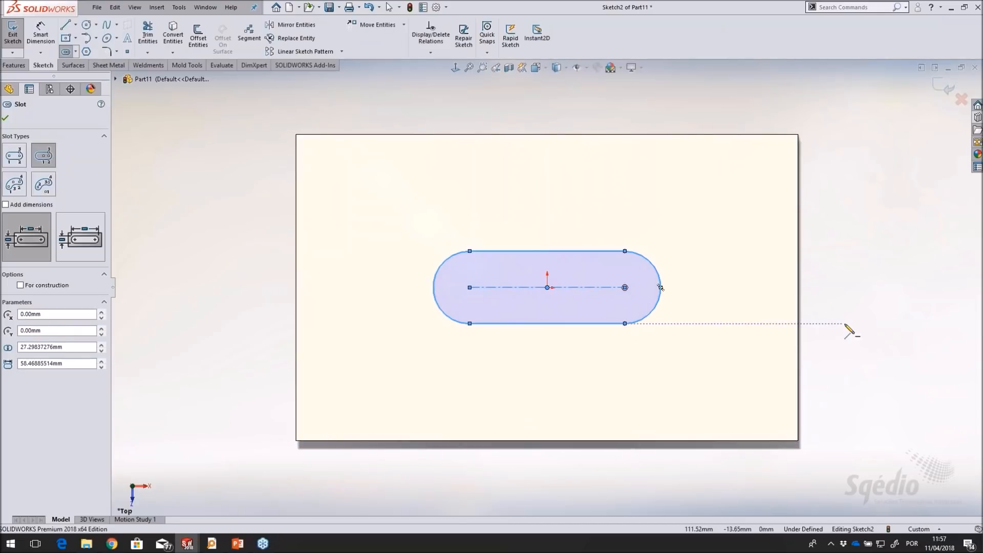
# Dimension the slot to 35 mm between its arc centers and 16 mm wide
pyautogui.moveTo(851, 329); pyautogui.dragTo(845, 289, button='right')
pyautogui.click(592, 288)
pyautogui.click(578, 223)
pyautogui.press('Return')
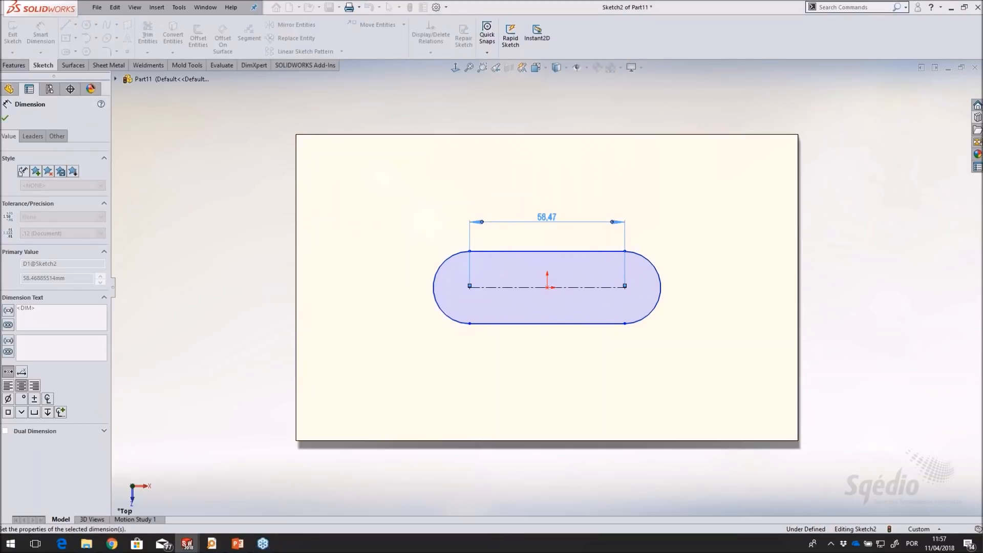
pyautogui.click(570, 287)
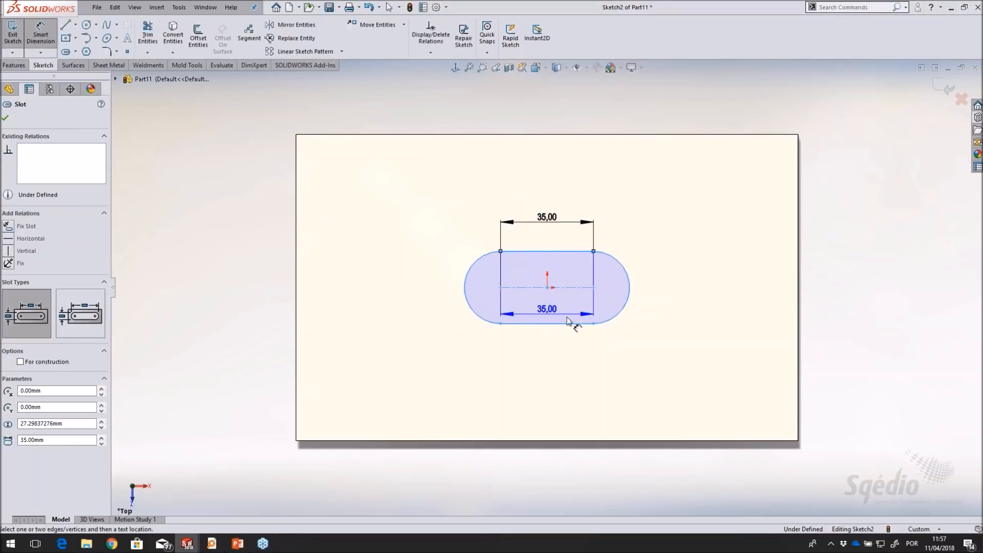
pyautogui.click(567, 323)
pyautogui.click(689, 302)
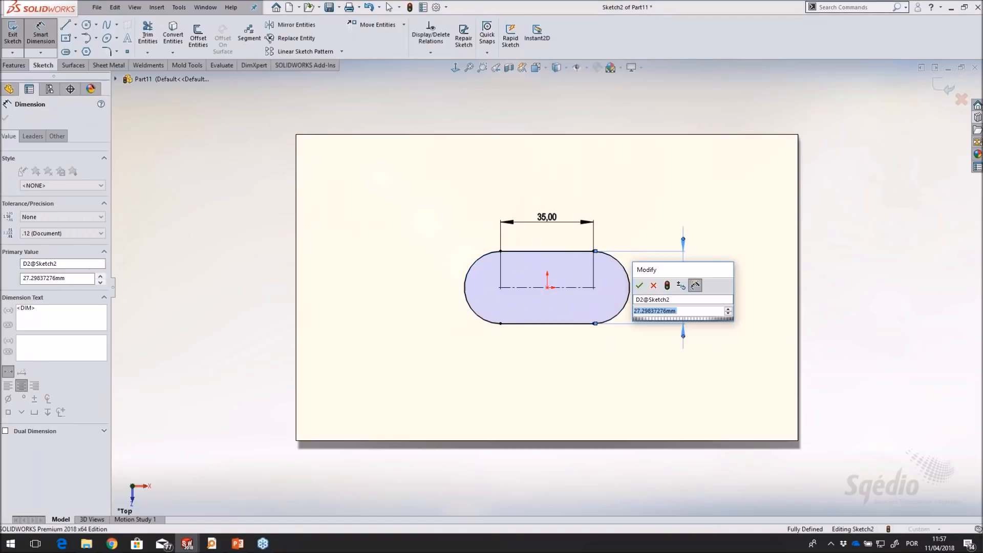
pyautogui.write('16')
pyautogui.press('Return')
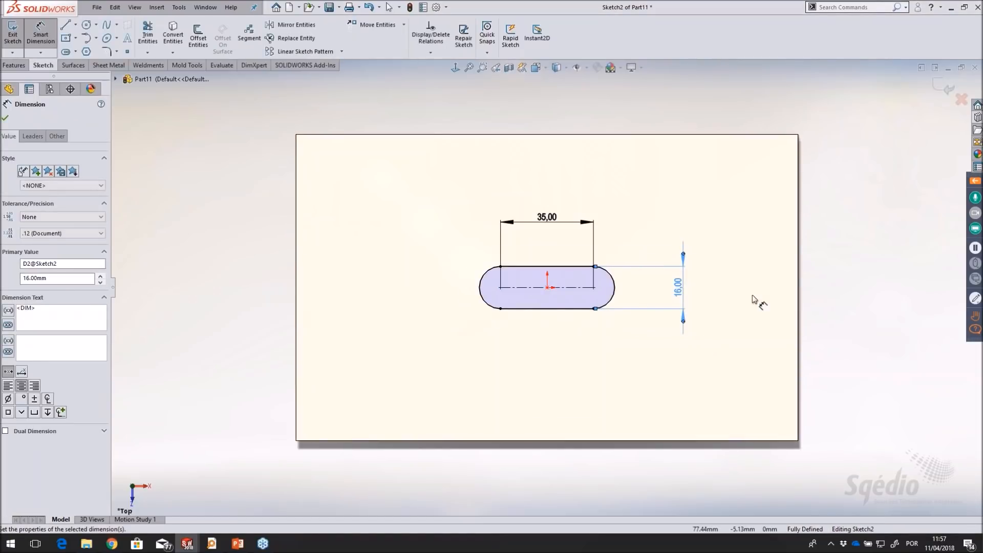
pyautogui.rightClick(807, 263)
pyautogui.click(838, 291)
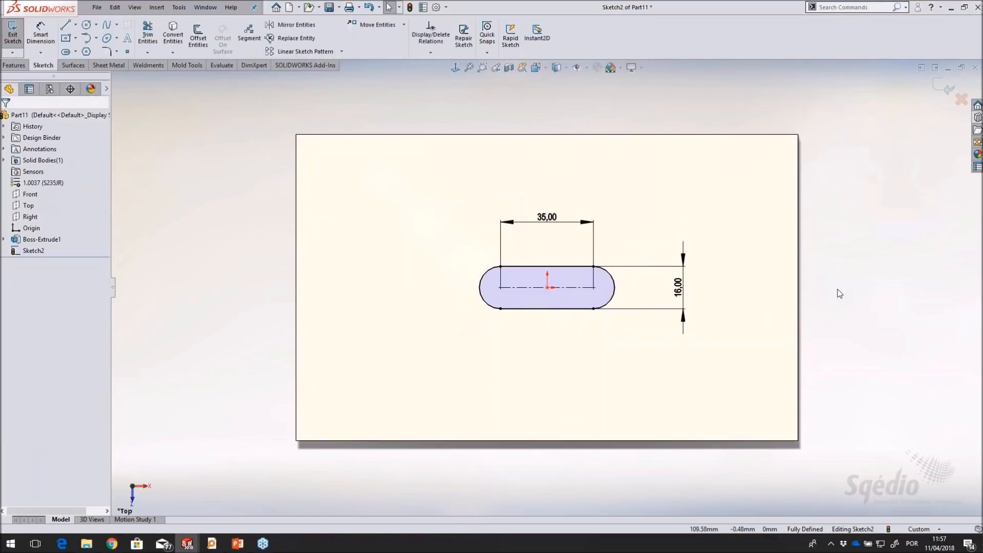
# Extrude the slot sketch 3 mm upward from the plate with a 30° inward draft, merged with the plate
pyautogui.moveTo(531, 417); pyautogui.dragTo(494, 349, button='middle')
pyautogui.scroll(-4, 563, 281)
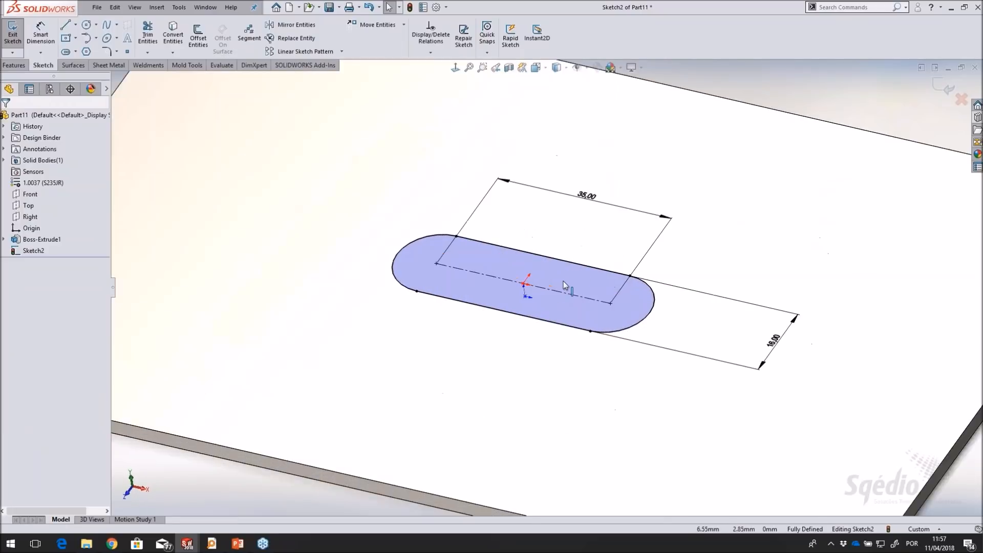
pyautogui.scroll(-2, 563, 281)
pyautogui.click(14, 65)
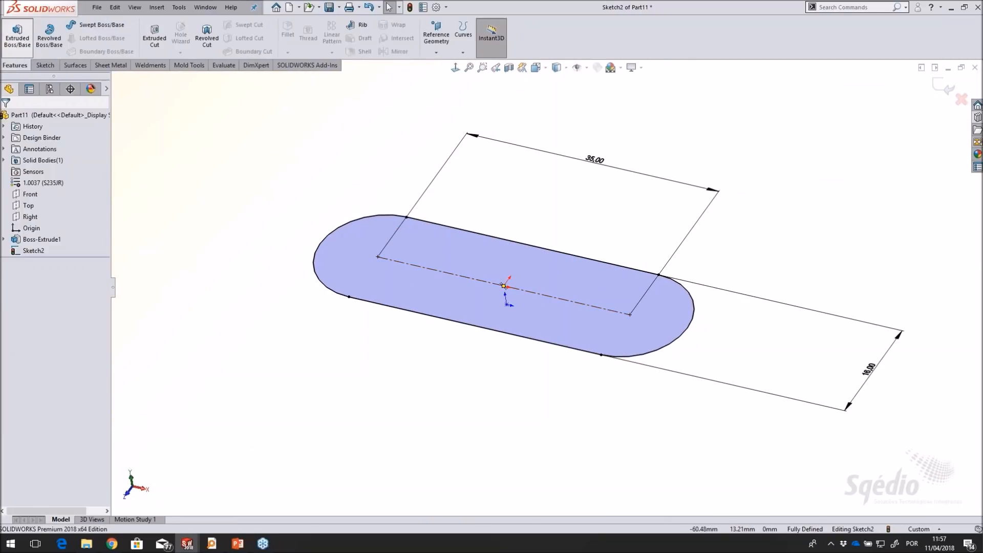
pyautogui.click(17, 38)
pyautogui.moveTo(555, 195)
pyautogui.mouseDown(button='middle')
pyautogui.moveTo(562, 179)
pyautogui.moveTo(558, 191)
pyautogui.mouseUp(button='middle')
pyautogui.click(82, 216)
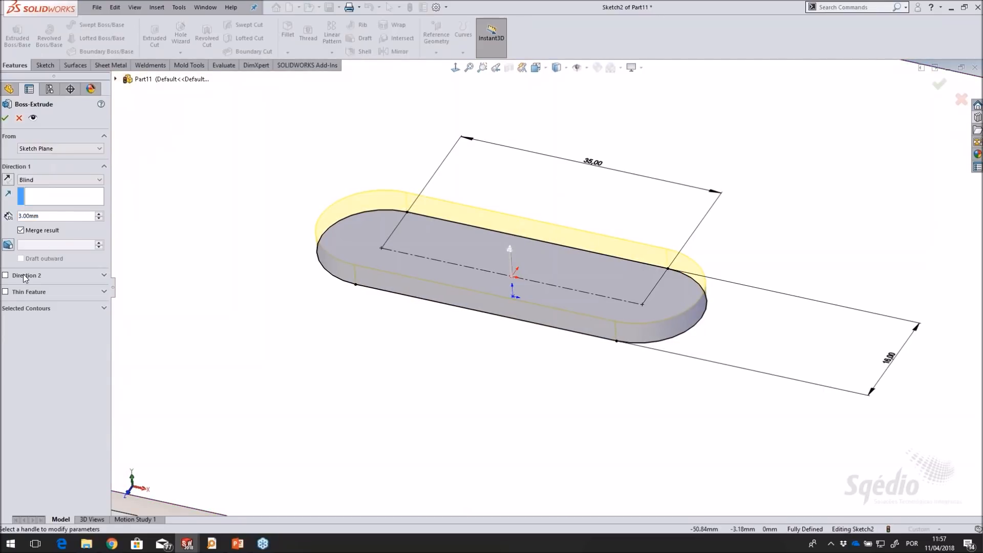
pyautogui.click(7, 245)
pyautogui.moveTo(595, 250)
pyautogui.mouseDown(button='middle')
pyautogui.moveTo(604, 398)
pyautogui.moveTo(617, 250)
pyautogui.moveTo(599, 237)
pyautogui.mouseUp(button='middle')
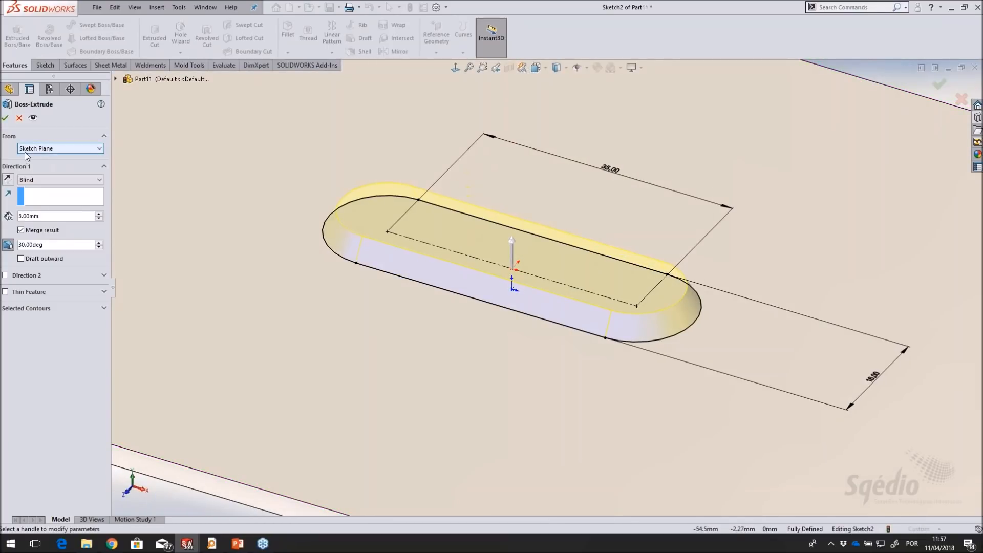
pyautogui.click(5, 117)
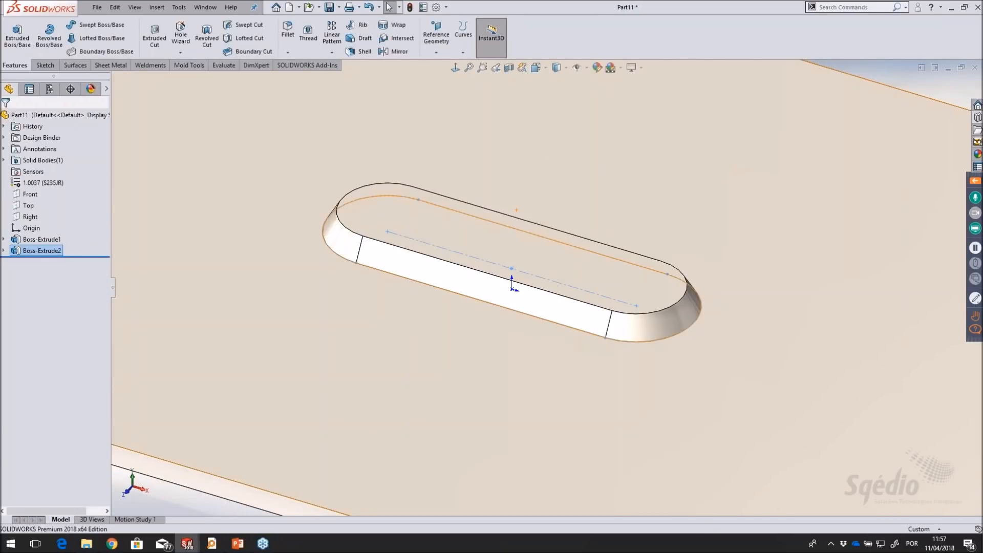
# Fillet the upper and base edges of the raised slot with a 2 mm radius
pyautogui.scroll(3, 680, 214)
pyautogui.scroll(-2, 542, 236)
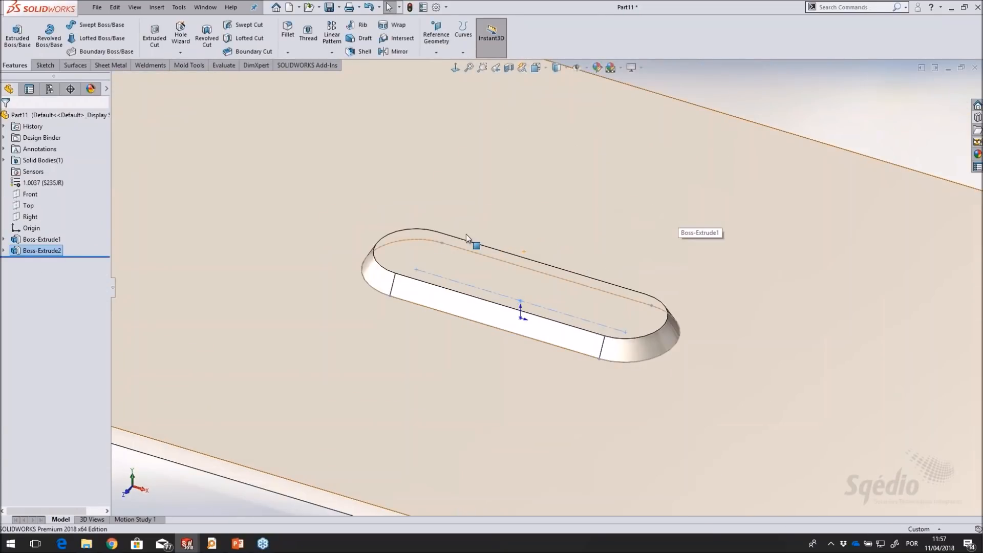
pyautogui.click(287, 30)
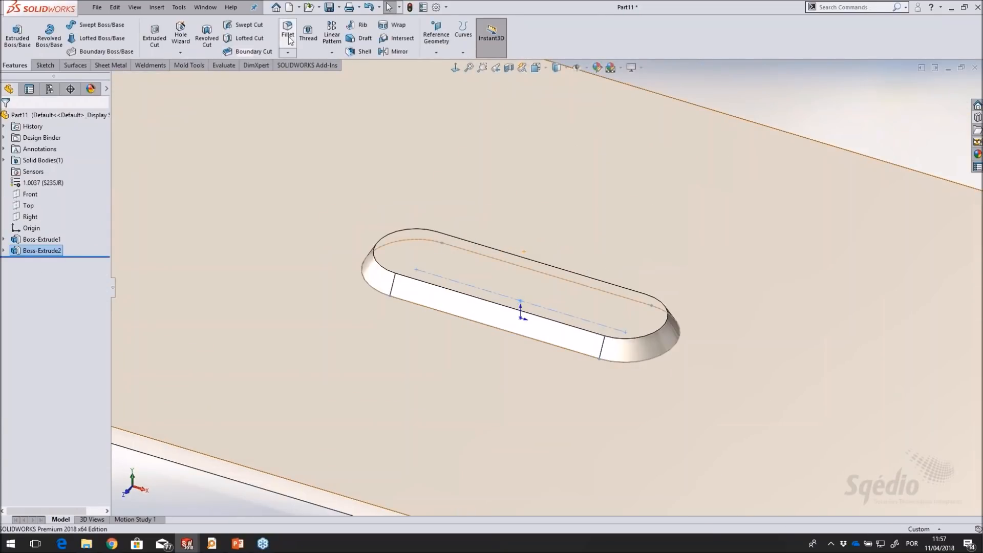
pyautogui.click(376, 271)
pyautogui.click(368, 283)
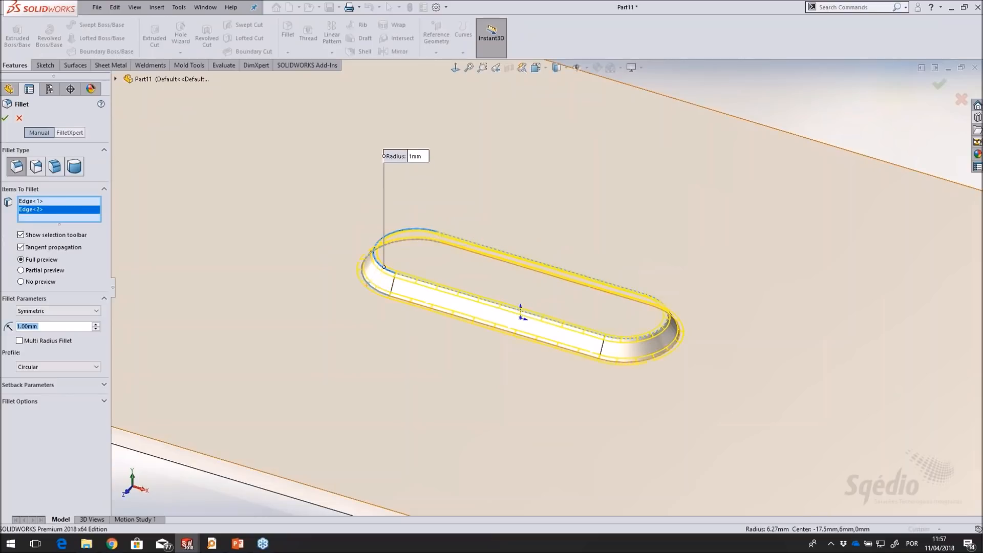
pyautogui.click(96, 325)
pyautogui.click(5, 118)
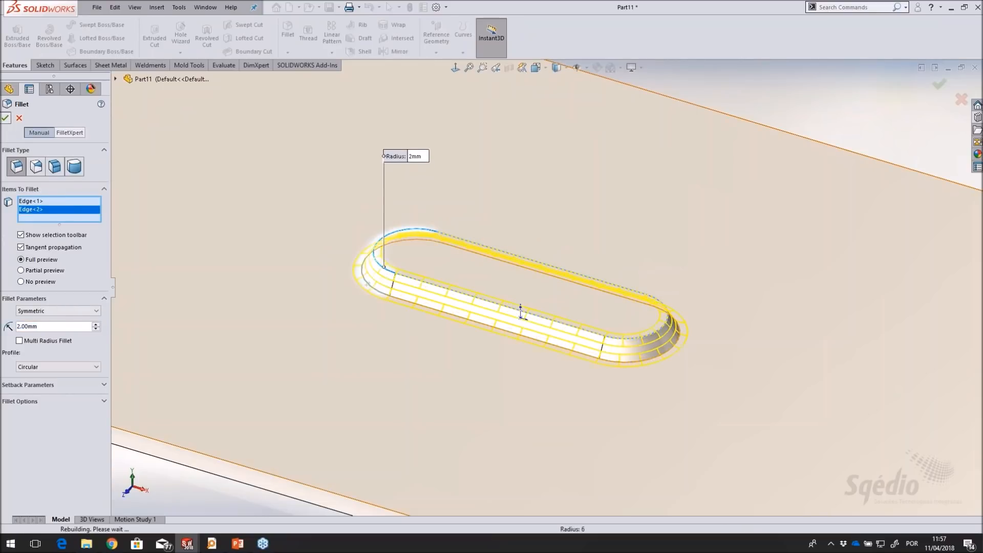
# Insert one Sqedio logo block from the Design Library annotations folder onto the raised slot's flat top face
pyautogui.scroll(4, 742, 232)
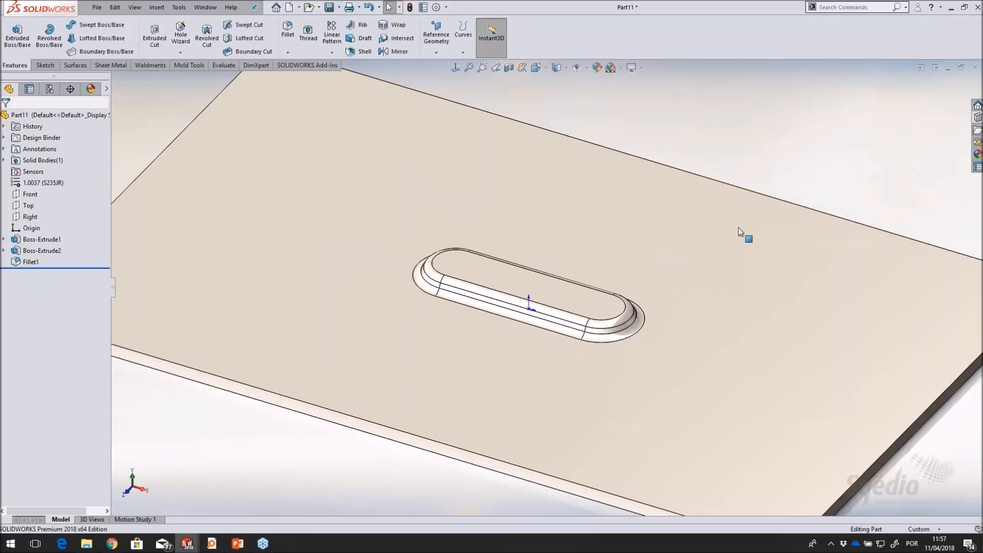
pyautogui.scroll(-2, 508, 310)
pyautogui.scroll(-1, 607, 283)
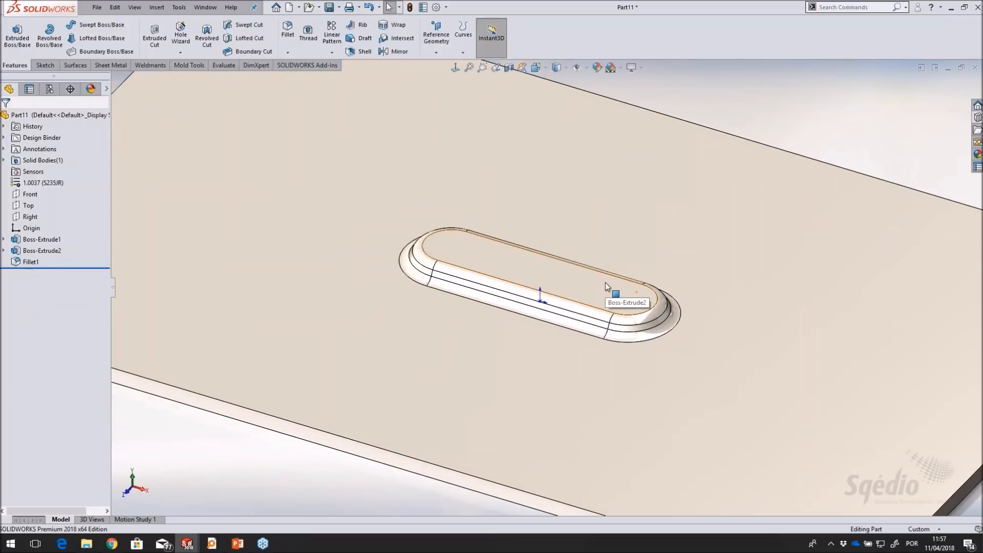
pyautogui.scroll(-2, 601, 295)
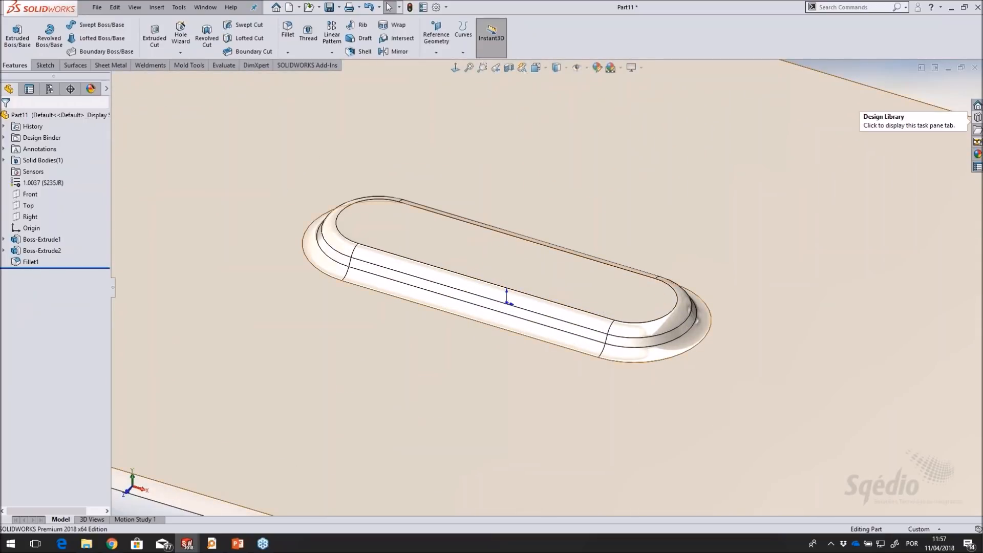
pyautogui.click(977, 117)
pyautogui.click(876, 100)
pyautogui.click(835, 110)
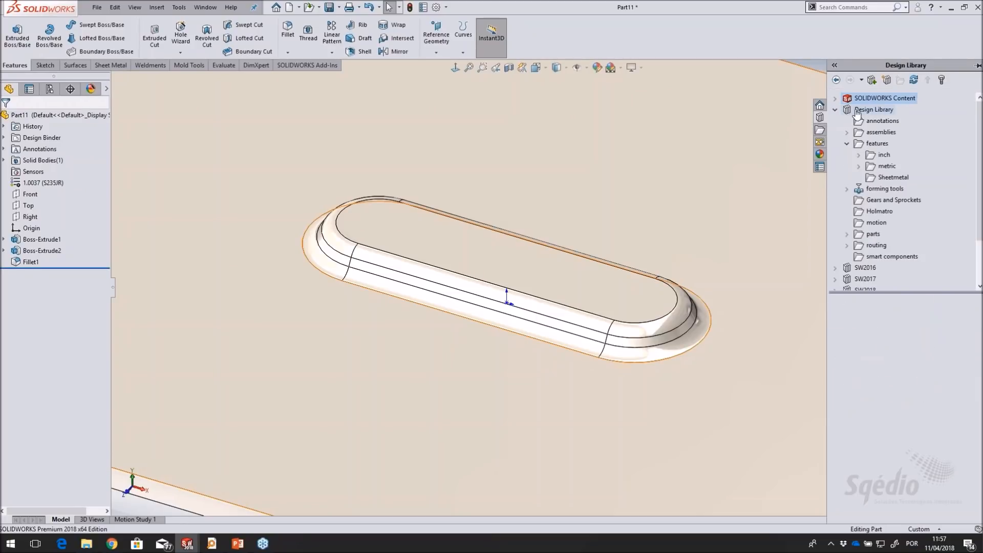
pyautogui.click(882, 121)
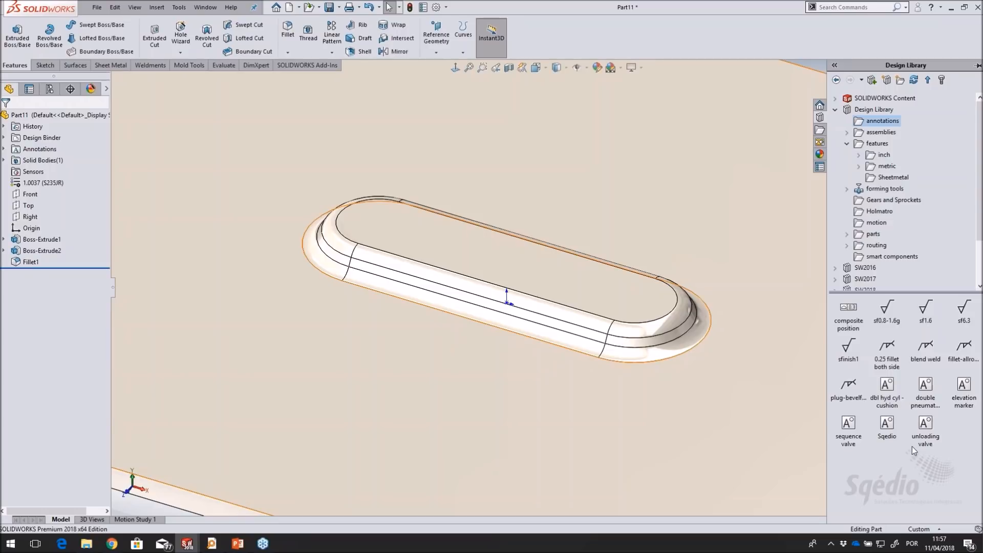
pyautogui.moveTo(886, 430)
pyautogui.mouseDown()
pyautogui.moveTo(438, 269)
pyautogui.moveTo(429, 245)
pyautogui.mouseUp()
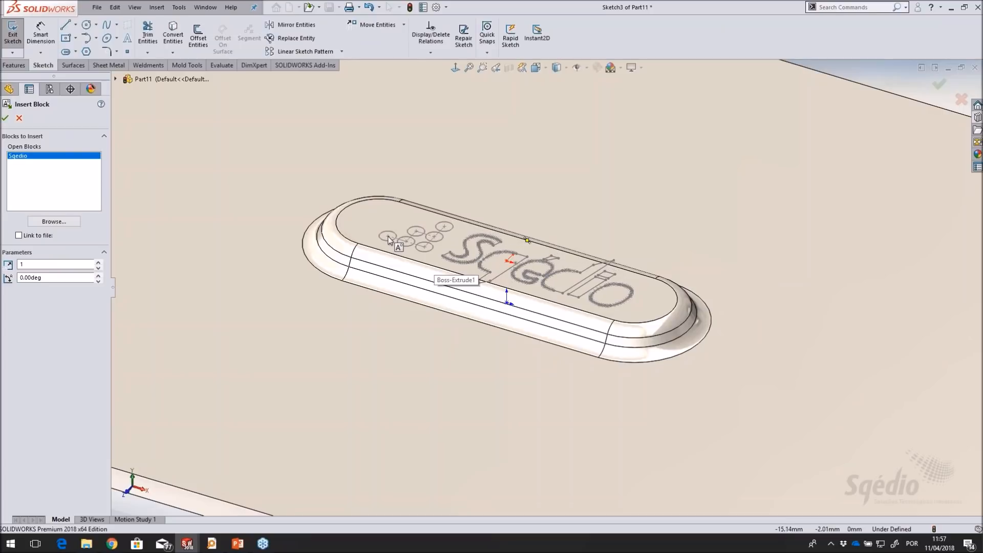
pyautogui.click(385, 237)
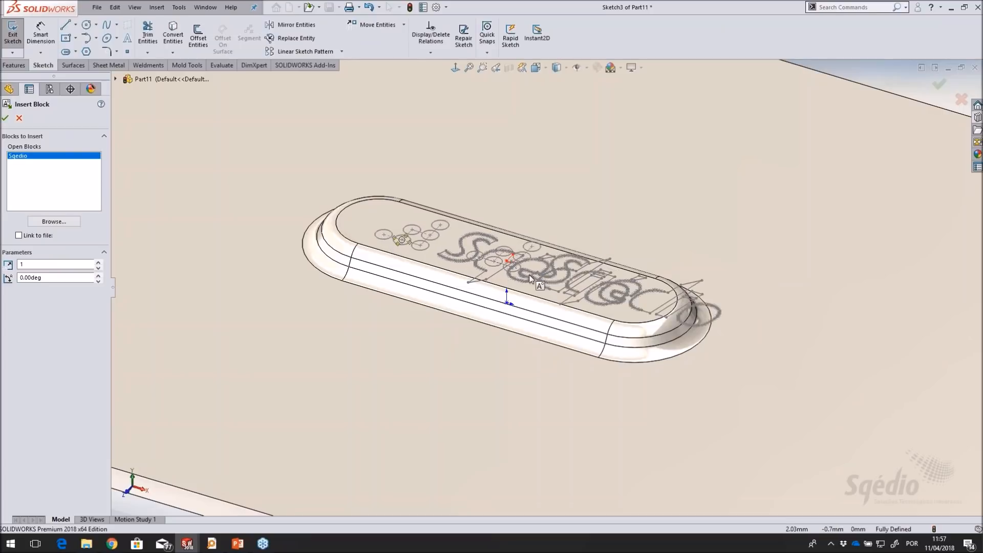
pyautogui.click(547, 404)
pyautogui.press('Escape')
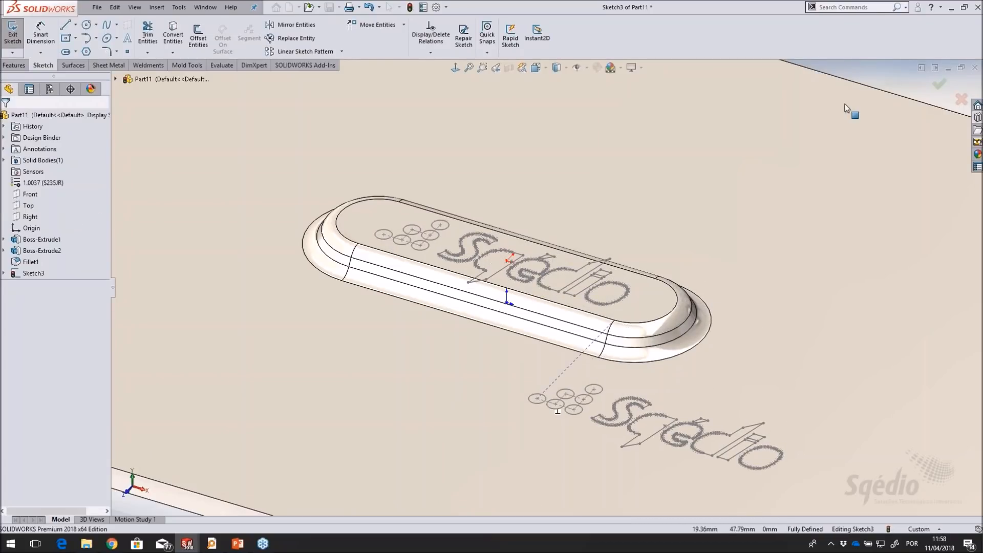
# Set the raised slot's width to 20 mm so the boss surrounds the logo
pyautogui.scroll(3, 560, 281)
pyautogui.moveTo(571, 281); pyautogui.dragTo(609, 393, button='middle')
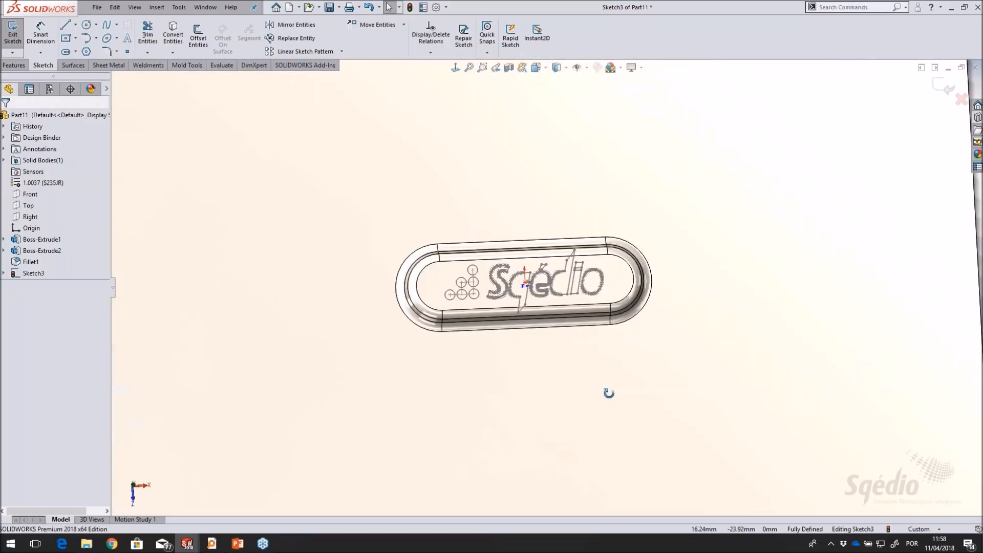
pyautogui.hotkey('ctrl', '1')
pyautogui.hotkey('ctrl', '5')
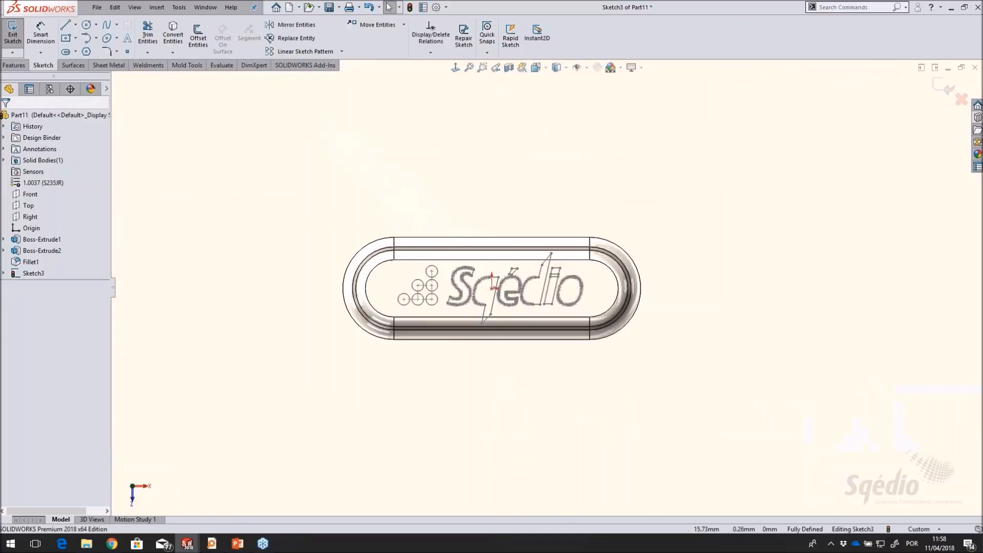
pyautogui.scroll(-3, 585, 287)
pyautogui.doubleClick(601, 284)
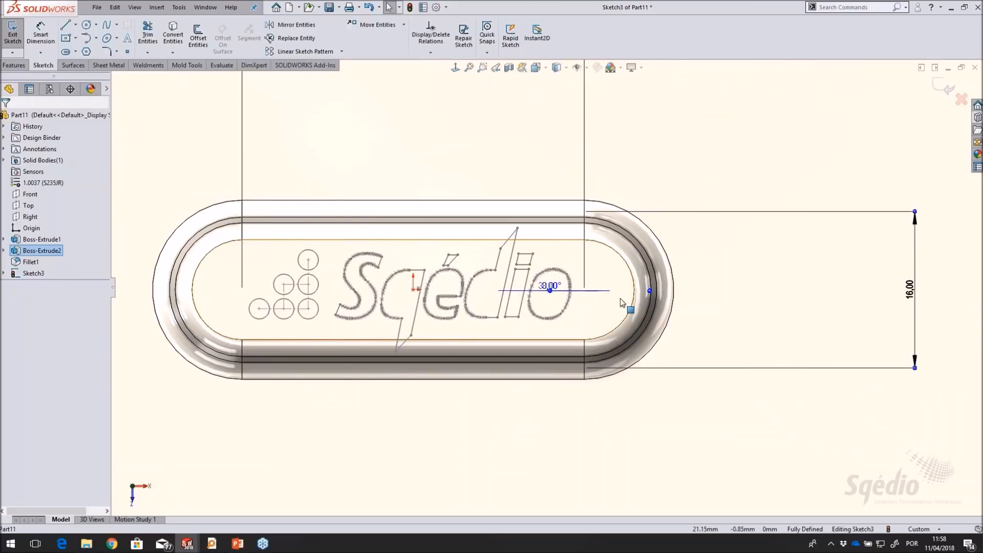
pyautogui.scroll(2, 621, 303)
pyautogui.doubleClick(798, 288)
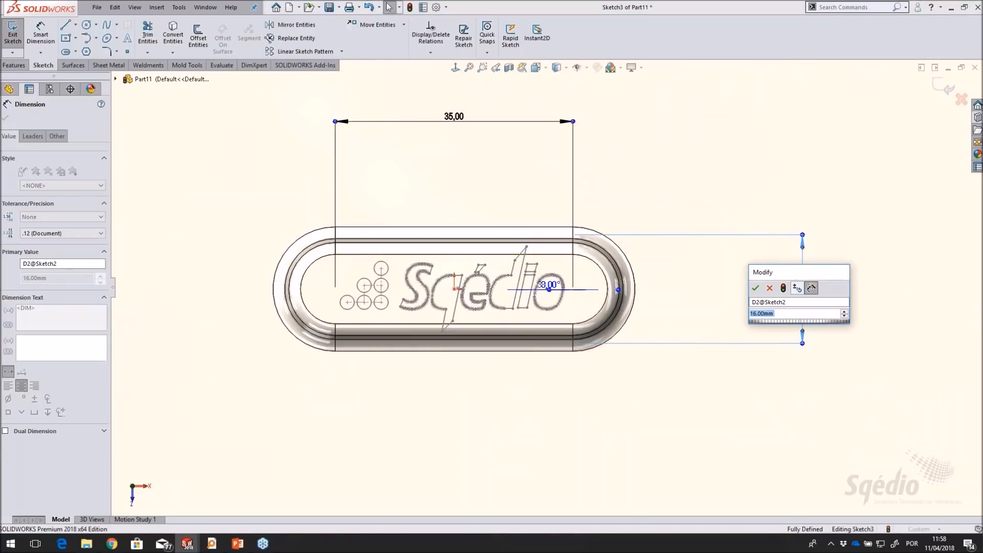
pyautogui.write('20')
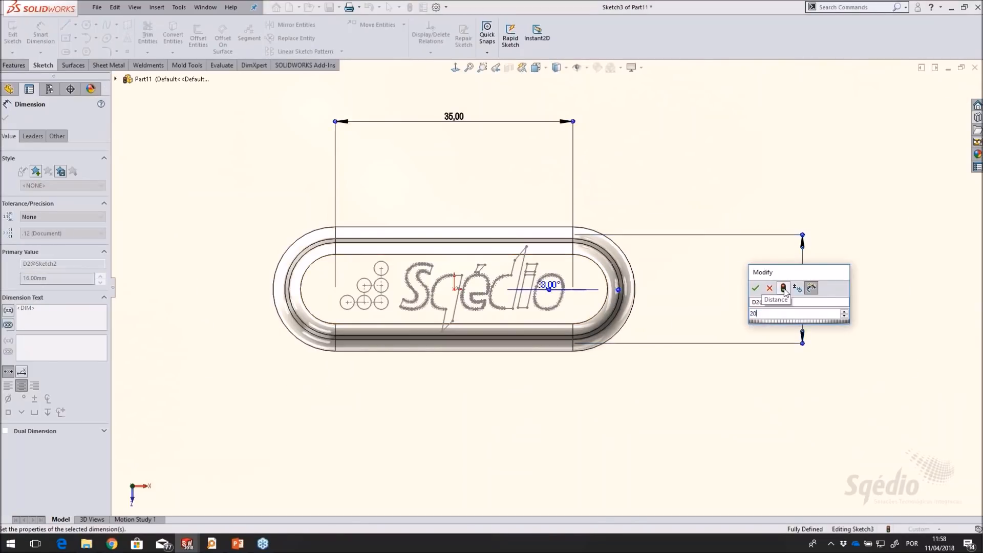
pyautogui.click(756, 288)
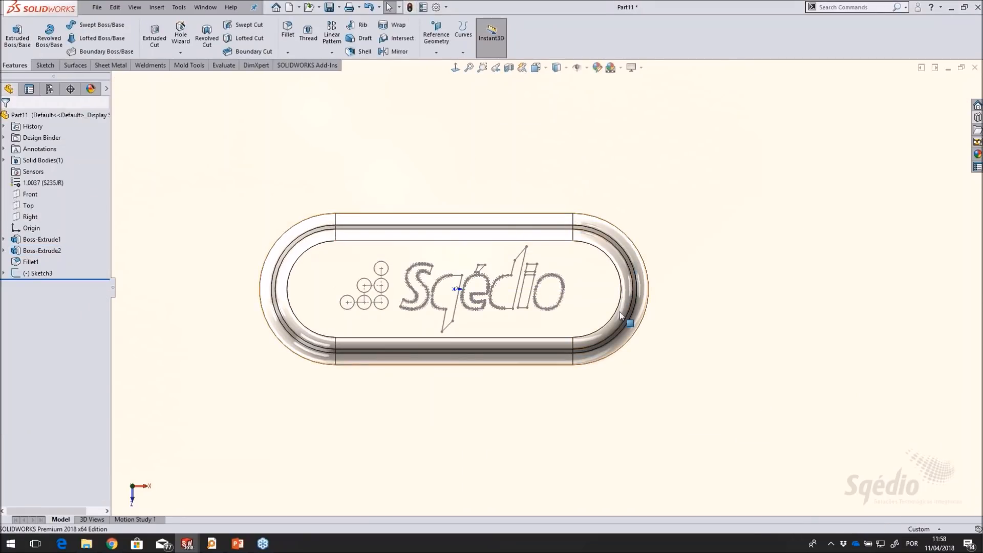
pyautogui.click(43, 275)
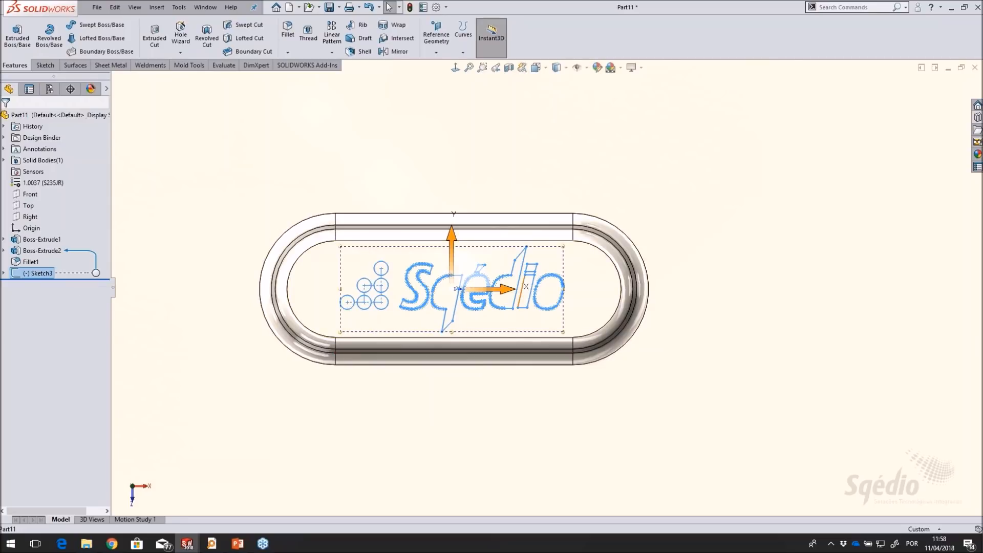
pyautogui.click(736, 182)
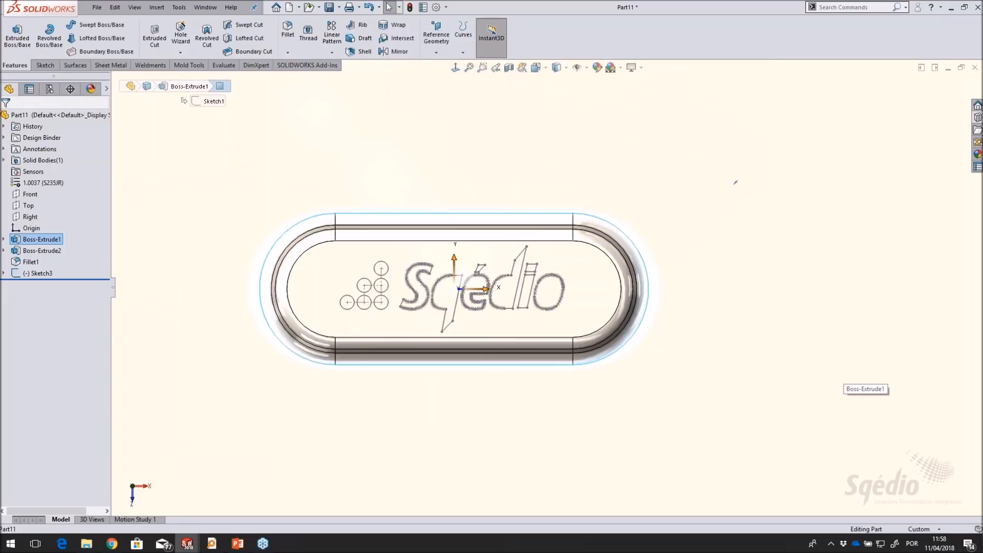
# Examine the logo sketch on the raised slot's flat top face from an angled view
pyautogui.moveTo(544, 354); pyautogui.dragTo(498, 410, button='middle')
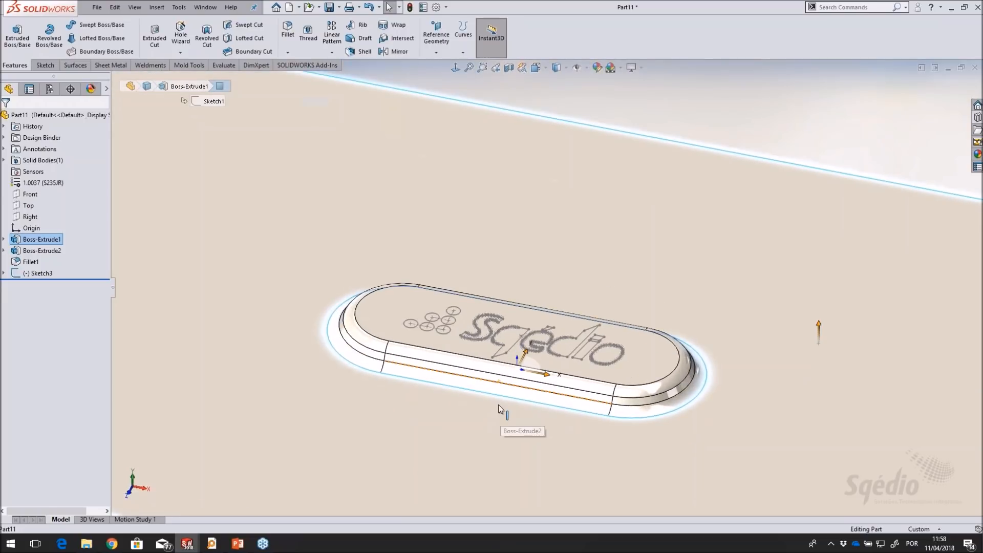
pyautogui.scroll(-4, 499, 409)
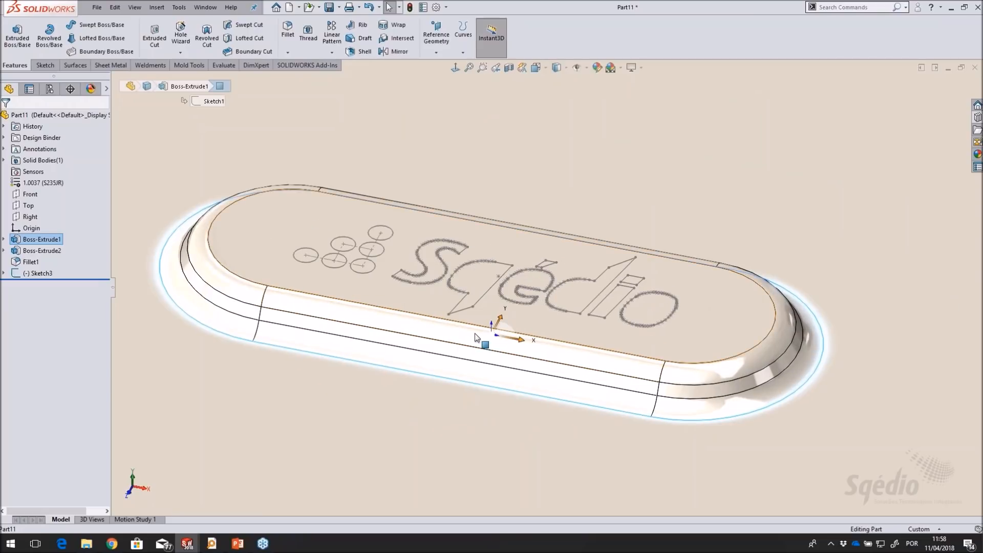
pyautogui.moveTo(605, 389); pyautogui.dragTo(600, 385, button='middle')
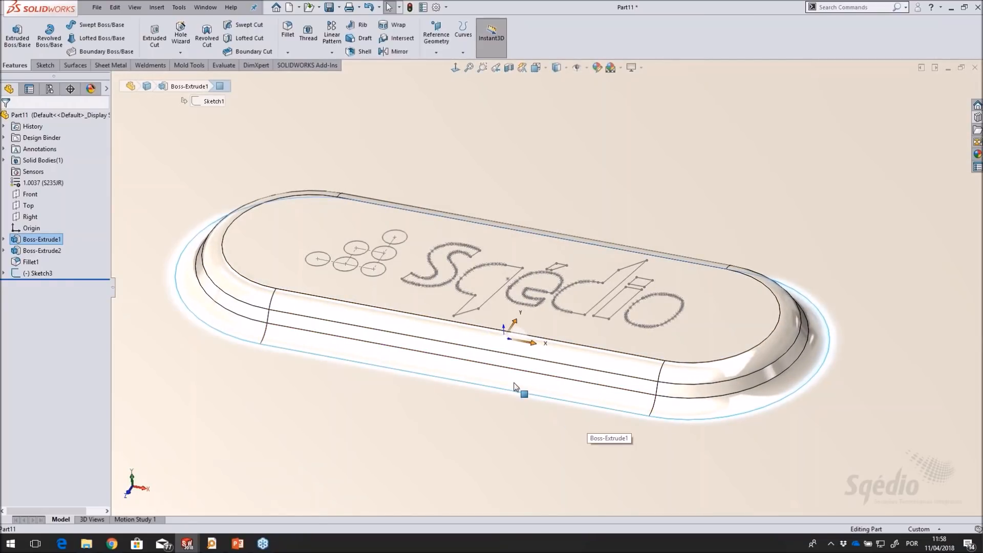
pyautogui.scroll(2, 514, 385)
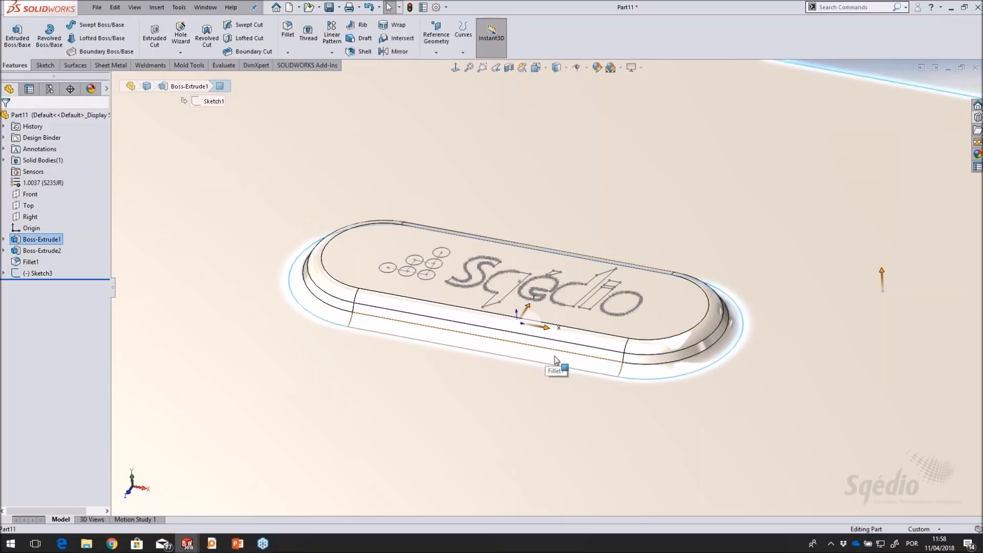
pyautogui.scroll(-2, 594, 340)
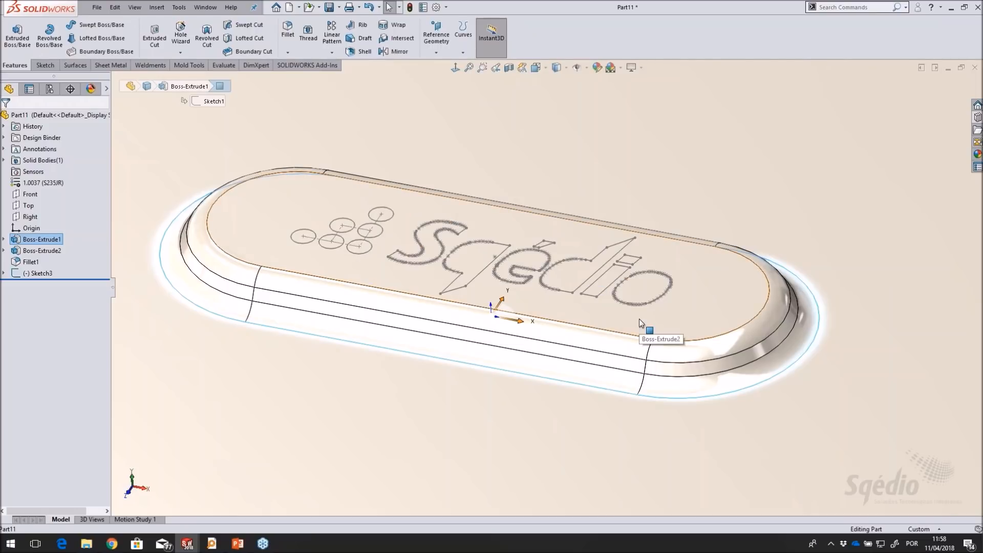
pyautogui.scroll(1, 639, 319)
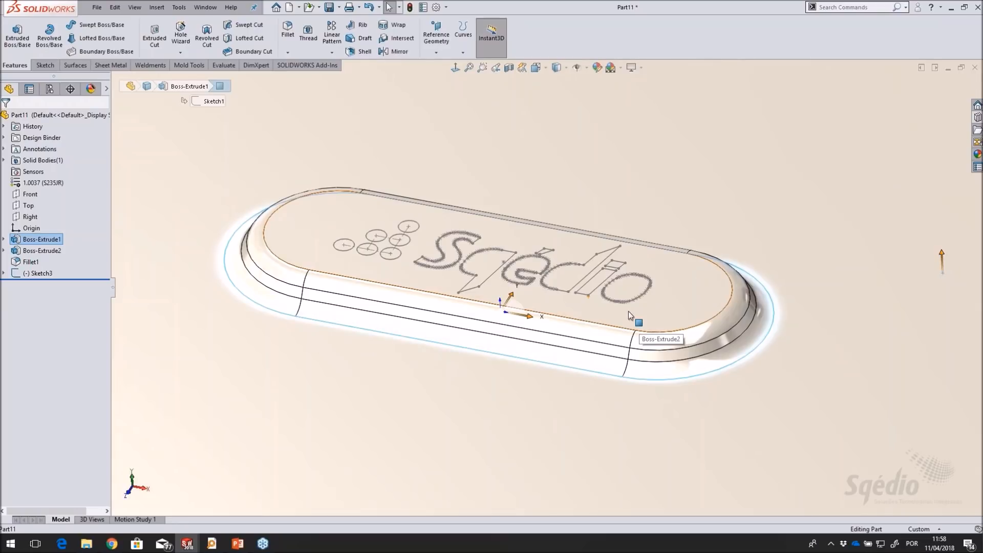
pyautogui.scroll(1, 625, 310)
pyautogui.scroll(-2, 587, 302)
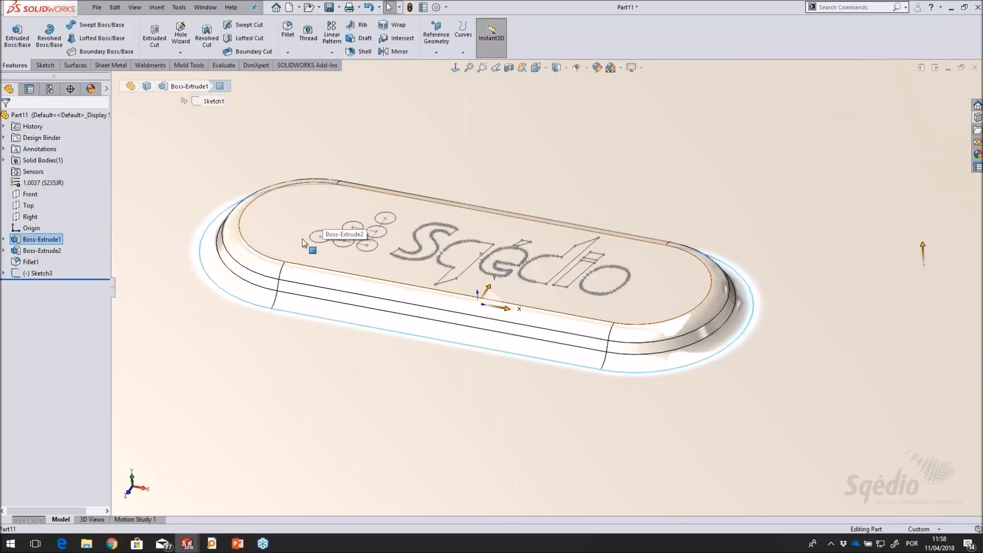
# Split the raised slot's flat top face with a projected split line from the logo sketch
pyautogui.click(38, 273)
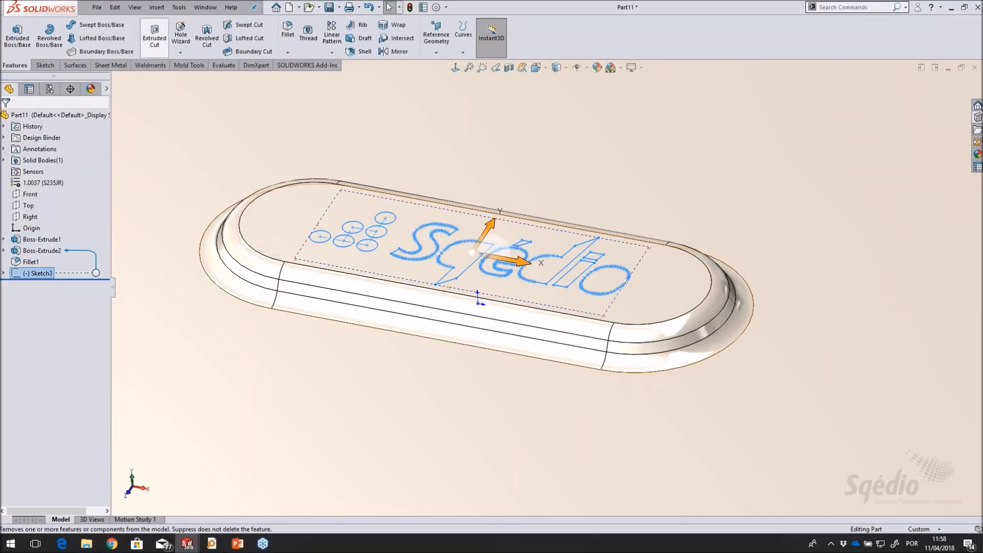
pyautogui.click(157, 7)
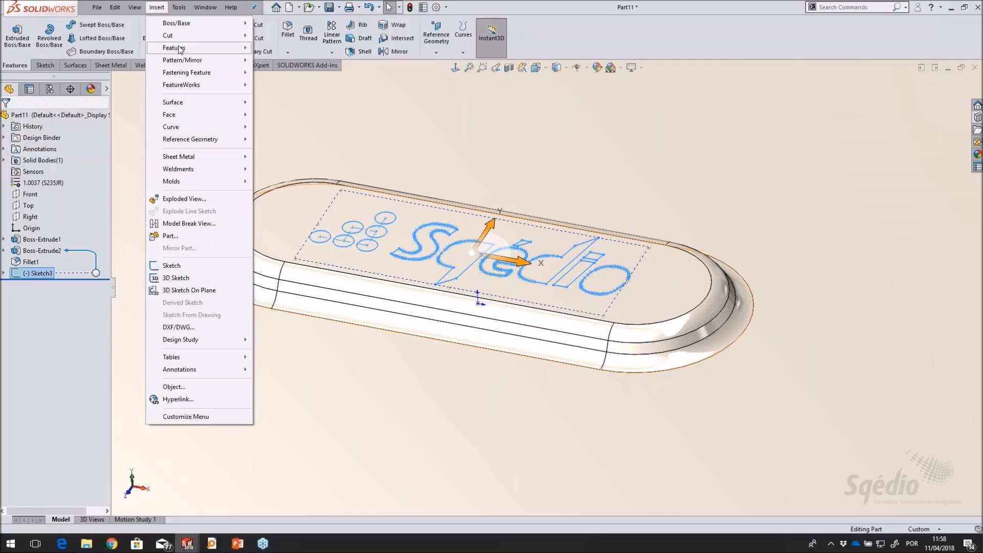
pyautogui.click(850, 8)
pyautogui.write('split')
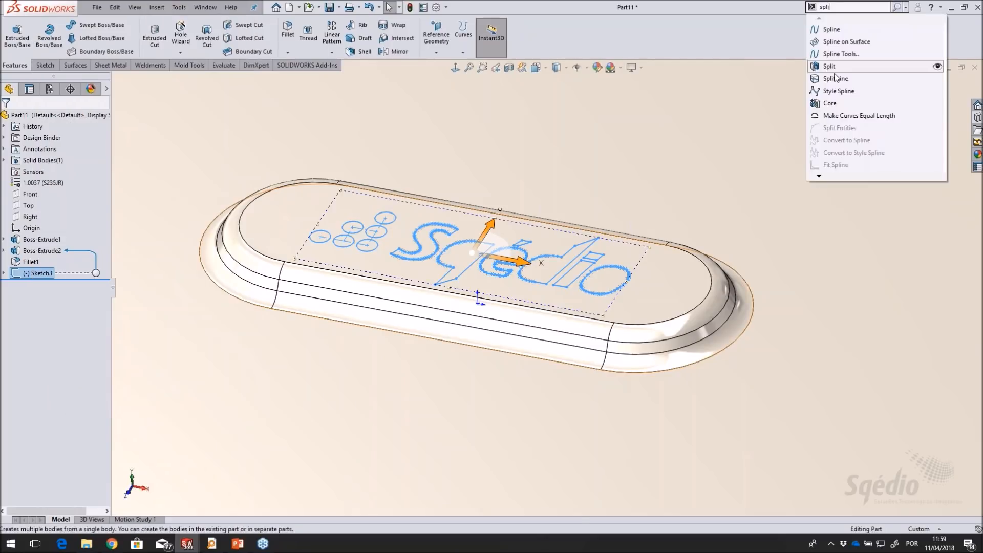
pyautogui.click(835, 78)
pyautogui.click(263, 217)
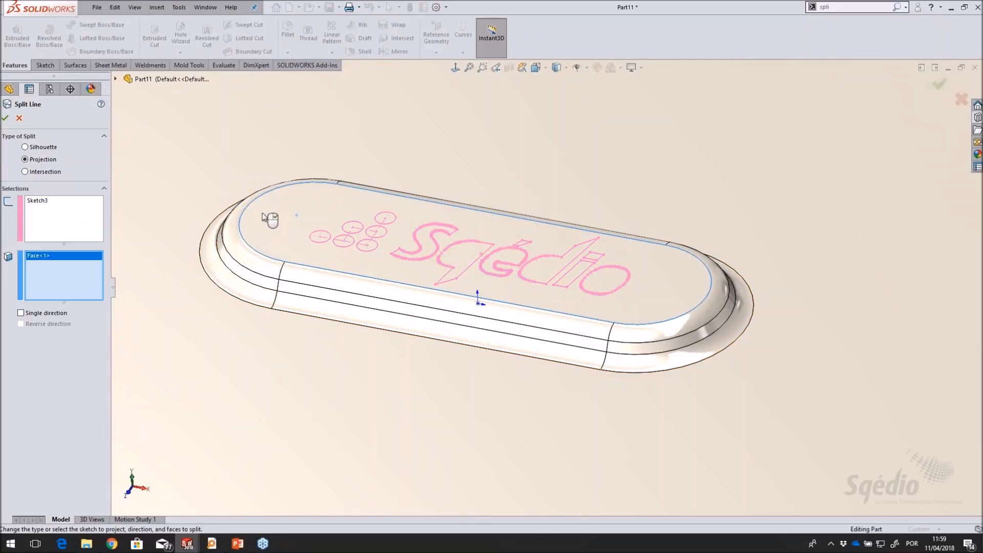
pyautogui.click(5, 118)
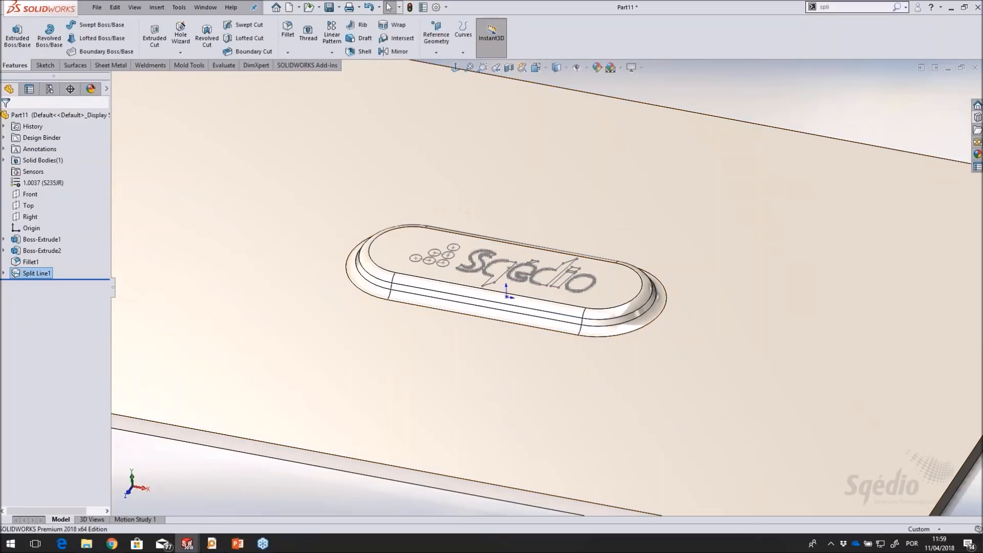
# Inspect the split logo outlines on the raised slot and the surrounding plate
pyautogui.scroll(-5, 507, 294)
pyautogui.scroll(-3, 504, 295)
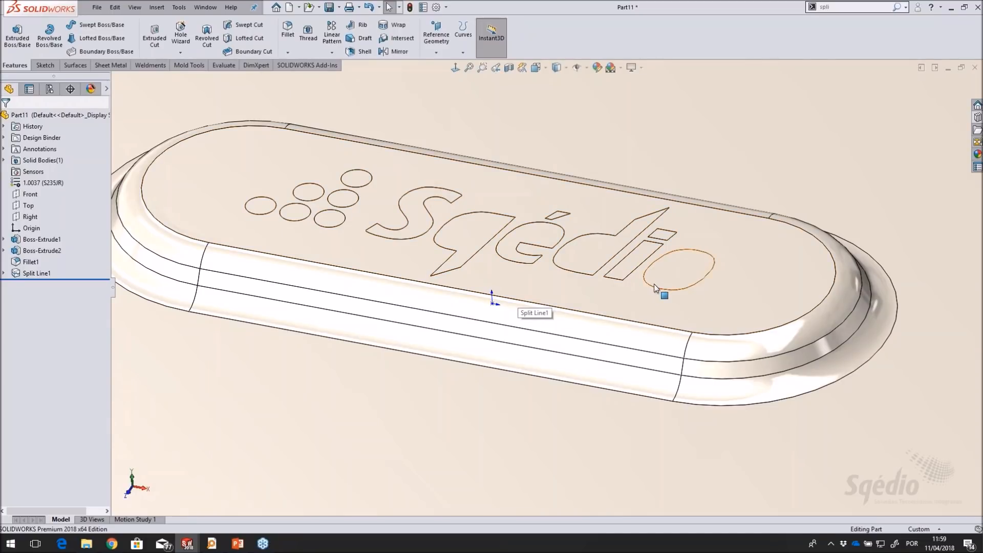
pyautogui.scroll(5, 665, 300)
pyautogui.click(414, 235)
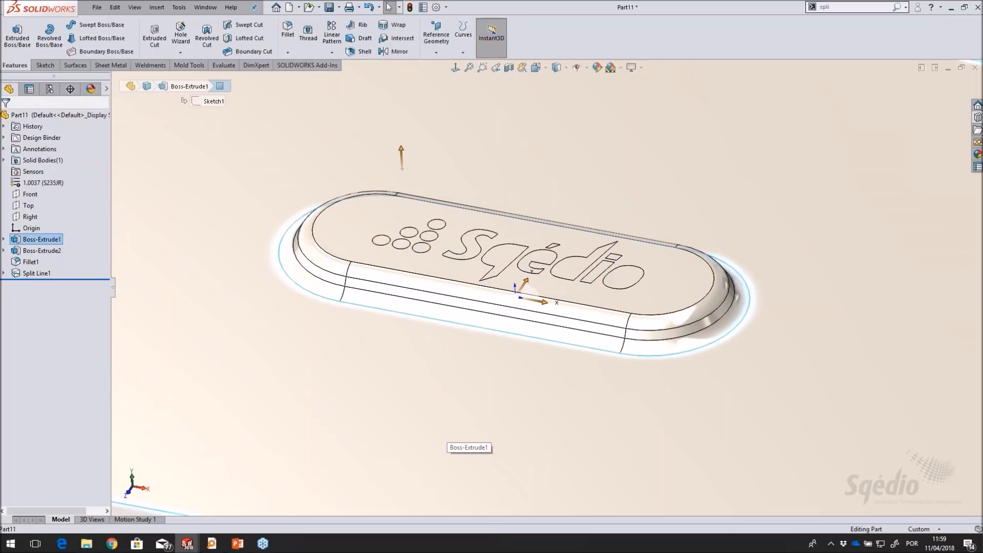
pyautogui.scroll(6, 450, 370)
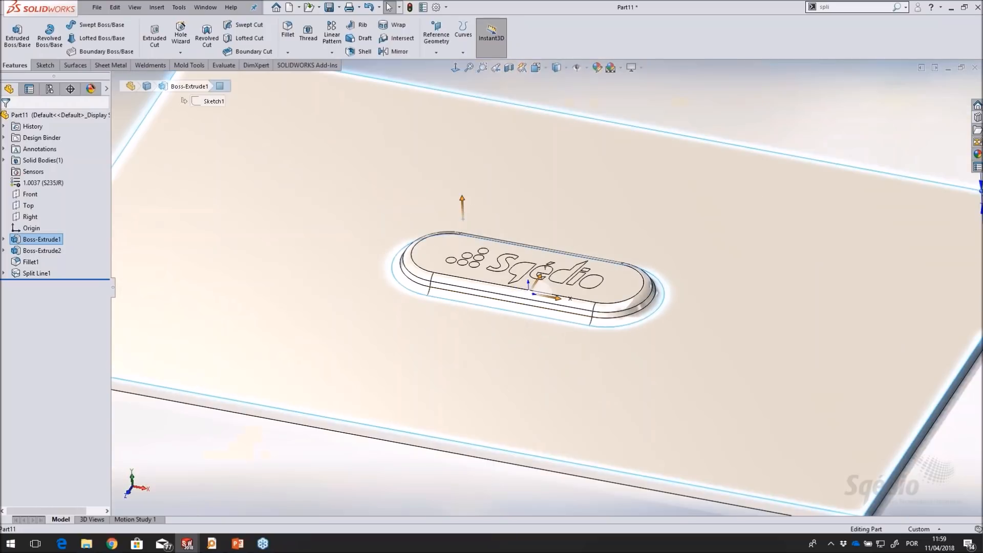
pyautogui.click(723, 90)
pyautogui.moveTo(723, 90)
pyautogui.mouseDown(button='middle')
pyautogui.moveTo(717, 201)
pyautogui.moveTo(718, 108)
pyautogui.mouseUp(button='middle')
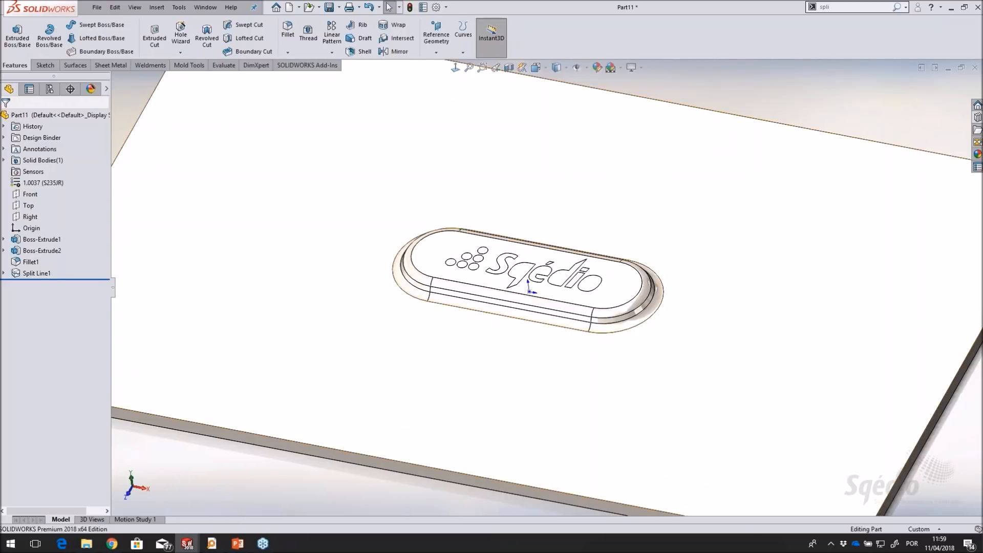
pyautogui.scroll(2, 674, 246)
pyautogui.moveTo(674, 243); pyautogui.dragTo(645, 277, button='middle')
pyautogui.scroll(-5, 539, 357)
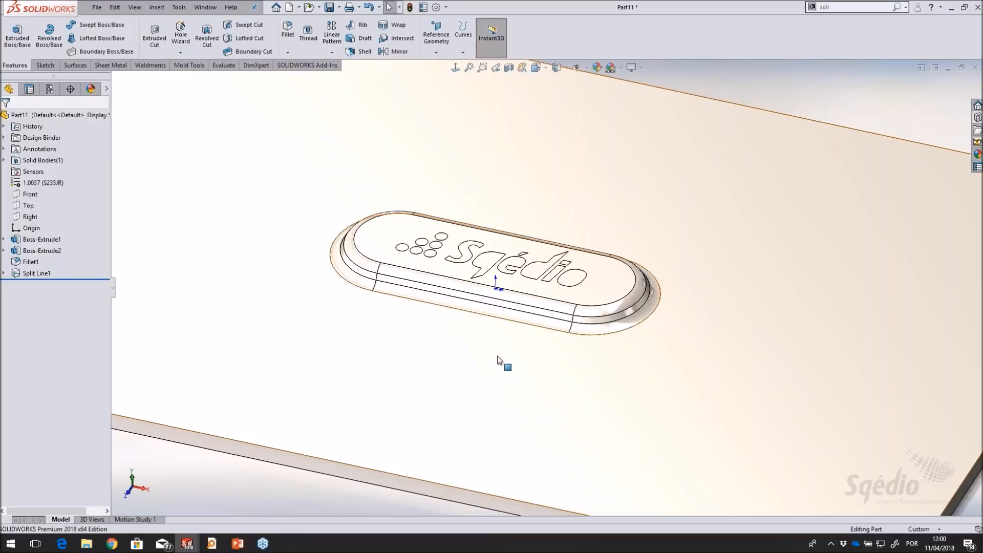
# Start a forming tool with the plate's upper face around the raised slot as the stopping face
pyautogui.click(107, 66)
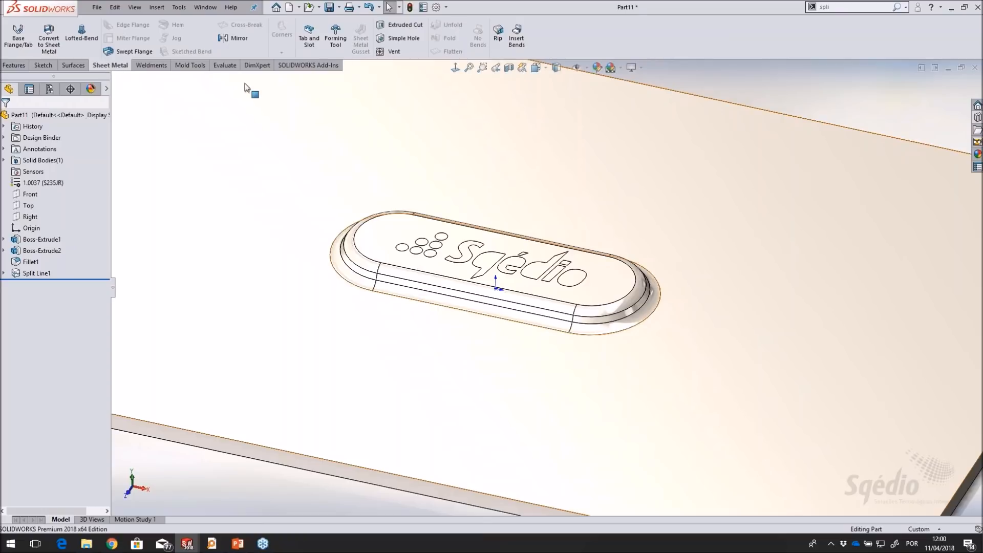
pyautogui.click(342, 30)
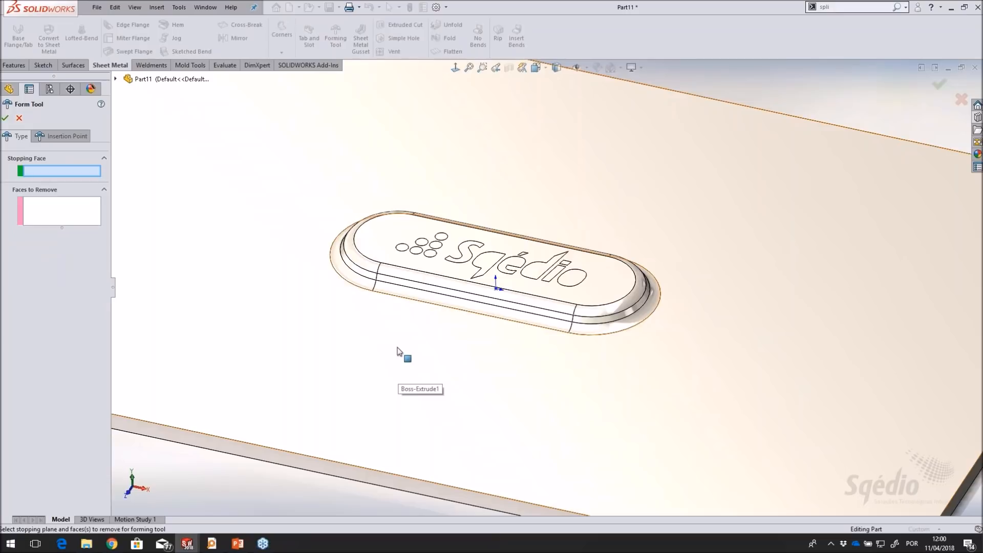
pyautogui.click(408, 318)
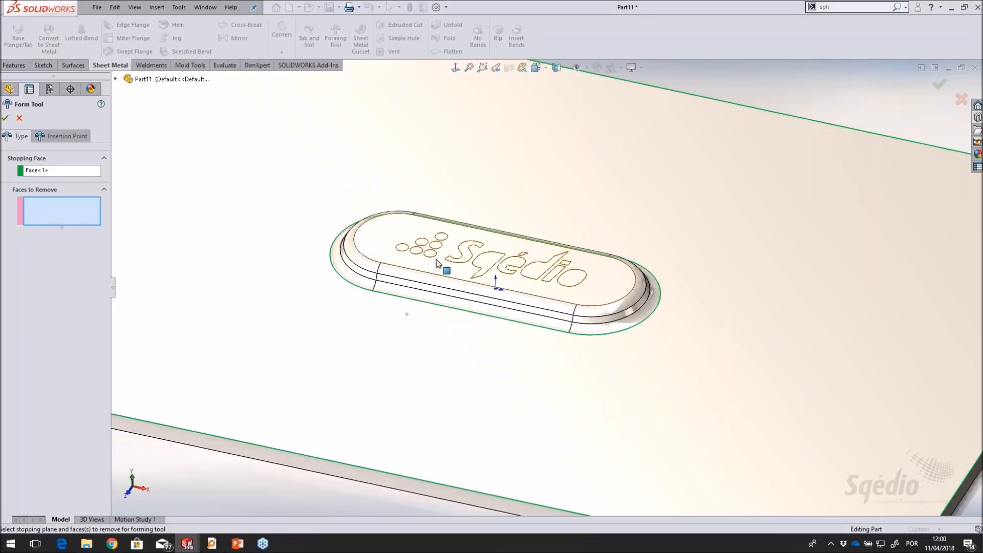
# Set the logo's six circles and all its letter faces, including the accent and the i's dot, as faces to remove
pyautogui.scroll(-4, 475, 264)
pyautogui.click(283, 237)
pyautogui.click(320, 244)
pyautogui.click(335, 223)
pyautogui.click(357, 251)
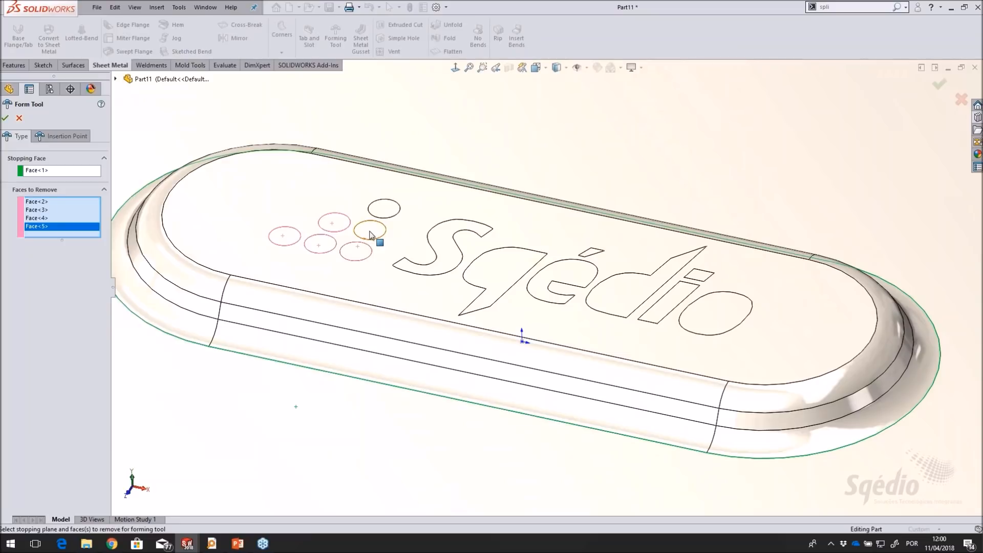
pyautogui.click(371, 230)
pyautogui.click(385, 209)
pyautogui.click(450, 244)
pyautogui.click(505, 276)
pyautogui.click(591, 252)
pyautogui.click(583, 273)
pyautogui.click(636, 288)
pyautogui.click(697, 273)
pyautogui.click(681, 289)
pyautogui.click(698, 312)
pyautogui.scroll(3, 502, 323)
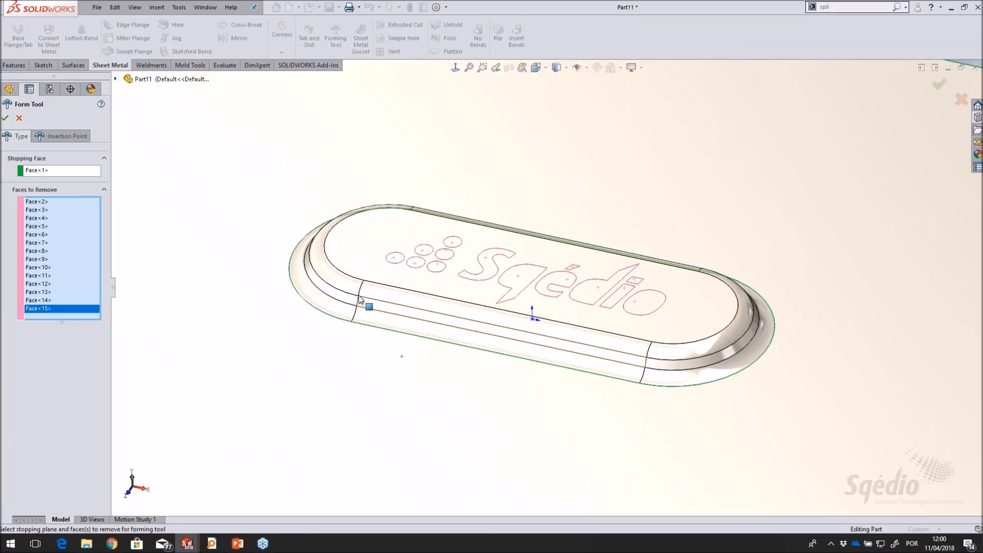
# Check the forming tool's insertion point, keep it at the slot's centre, and create the tool
pyautogui.click(58, 137)
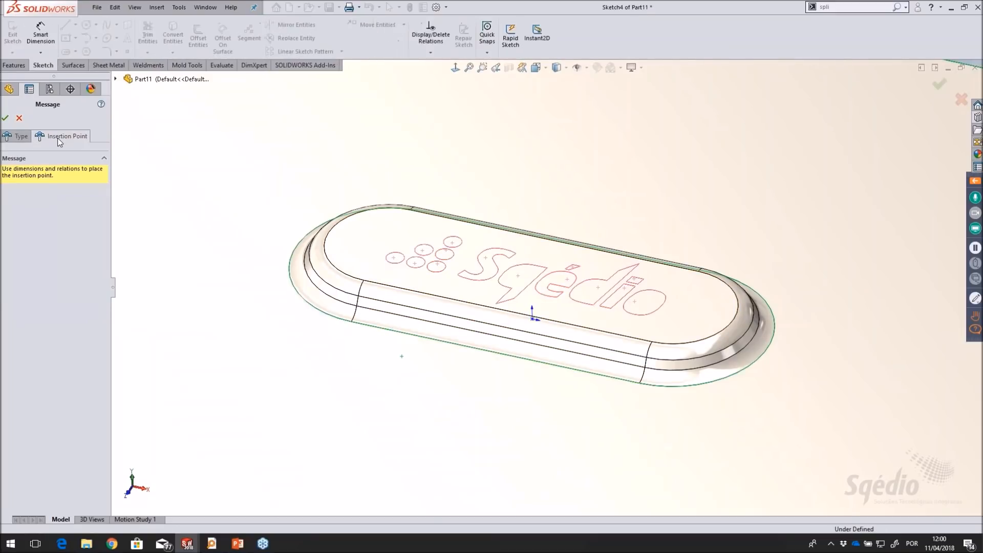
pyautogui.moveTo(597, 210)
pyautogui.mouseDown(button='middle')
pyautogui.moveTo(610, 303)
pyautogui.moveTo(599, 309)
pyautogui.moveTo(592, 213)
pyautogui.mouseUp(button='middle')
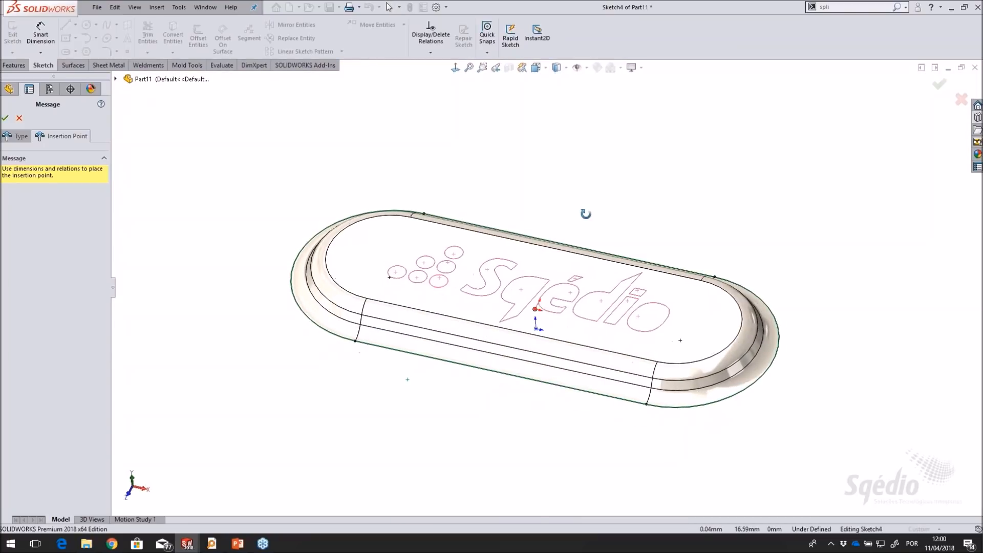
pyautogui.scroll(-3, 576, 289)
pyautogui.click(5, 117)
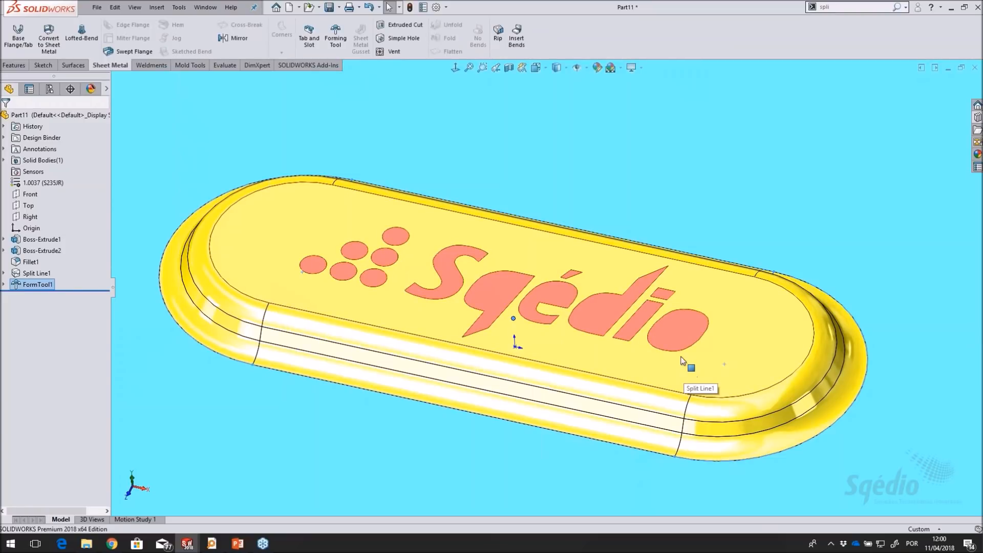
# Inspect the finished forming tool's stopping face, formed faces and coloured logo faces to remove
pyautogui.scroll(4, 644, 332)
pyautogui.scroll(2, 643, 334)
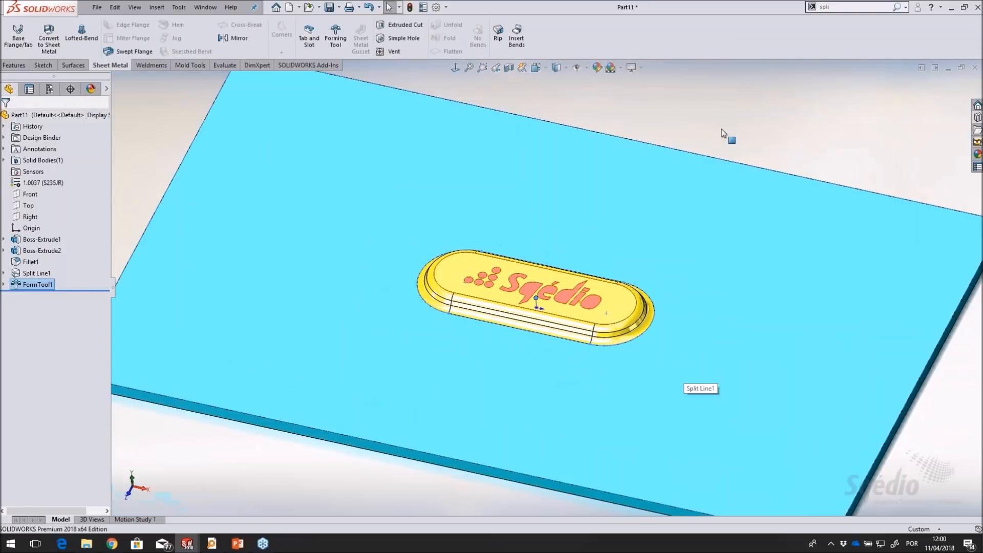
pyautogui.click(727, 135)
pyautogui.moveTo(728, 135); pyautogui.dragTo(637, 205, button='middle')
pyautogui.scroll(-4, 635, 213)
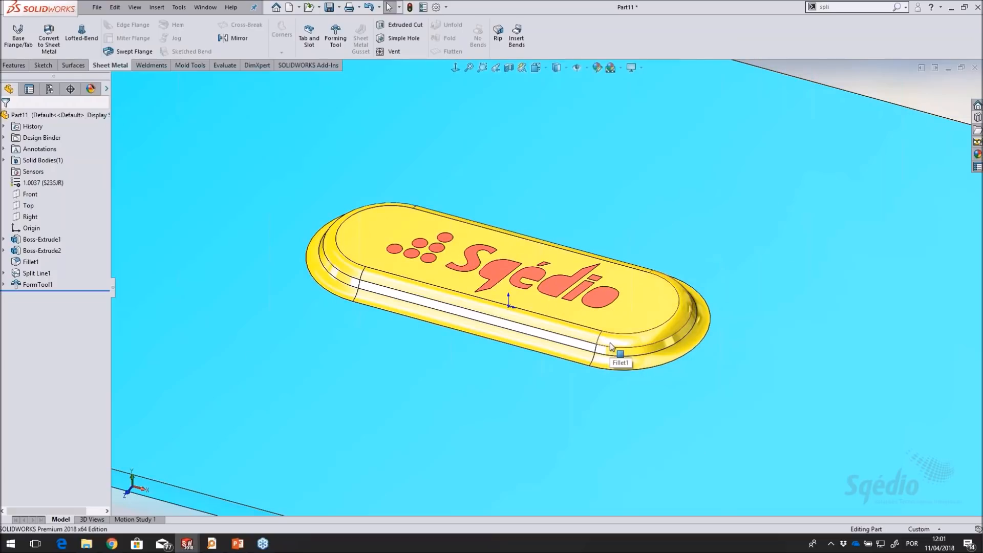
pyautogui.scroll(1, 611, 338)
pyautogui.moveTo(610, 335)
pyautogui.mouseDown(button='middle')
pyautogui.moveTo(616, 297)
pyautogui.moveTo(610, 322)
pyautogui.mouseUp(button='middle')
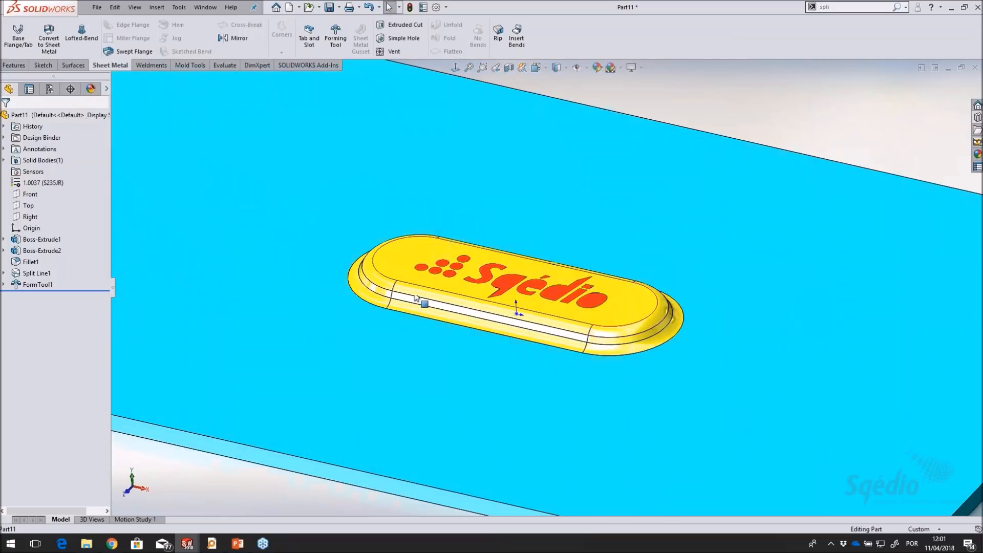
pyautogui.scroll(-3, 561, 314)
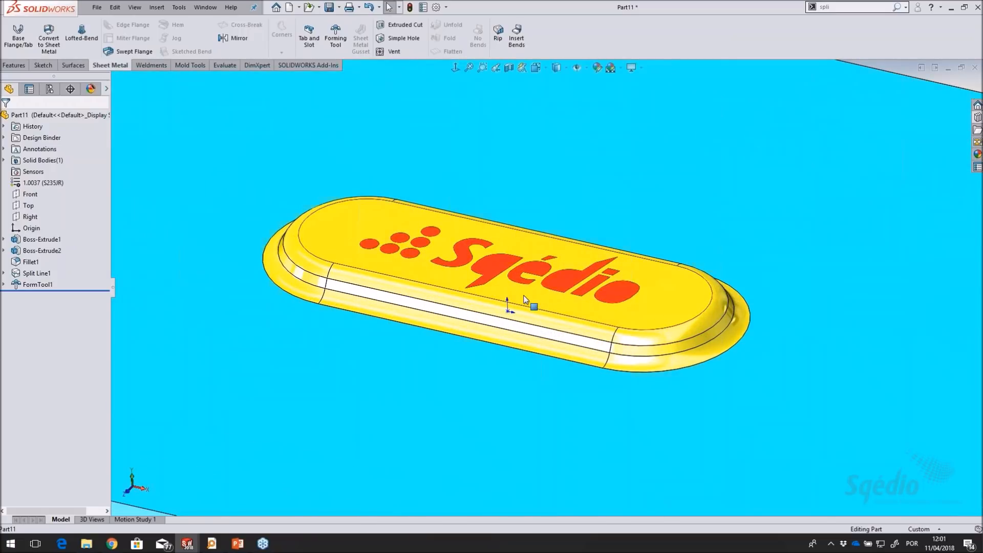
pyautogui.scroll(-2, 524, 300)
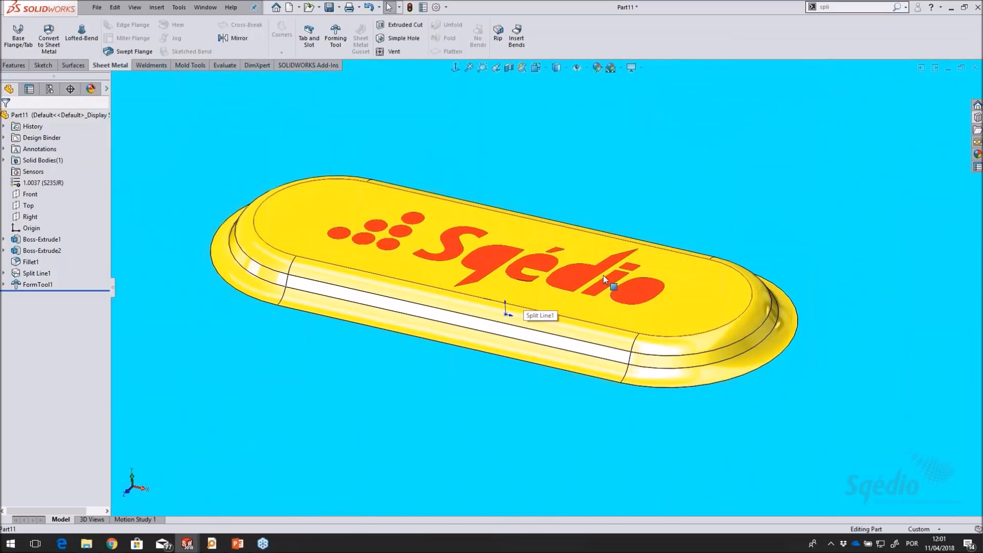
pyautogui.moveTo(564, 259)
pyautogui.mouseDown(button='middle')
pyautogui.moveTo(581, 238)
pyautogui.moveTo(576, 259)
pyautogui.mouseUp(button='middle')
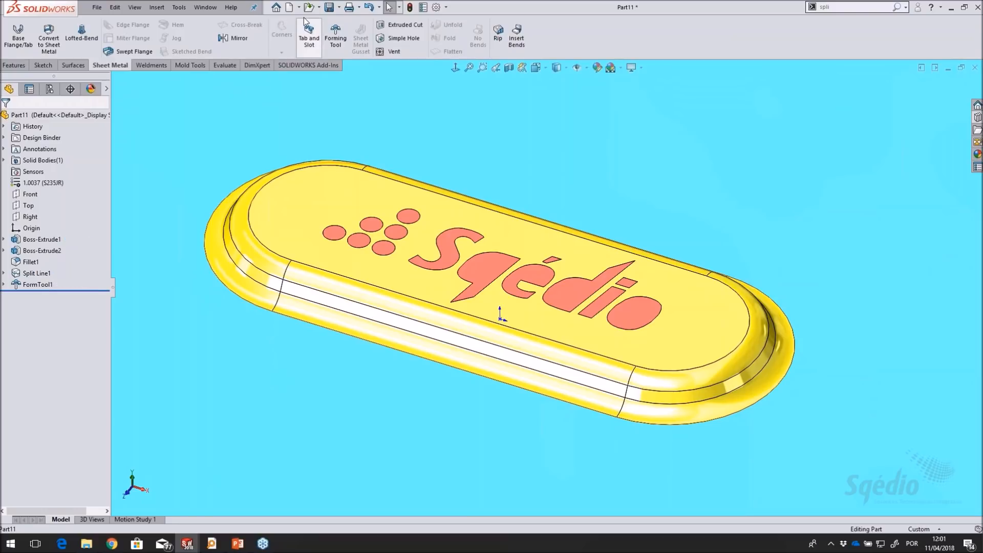
# Start saving the part as a Form Tool (*.sldftp) in the design library's forming tools > Sqedio folder
pyautogui.click(338, 7)
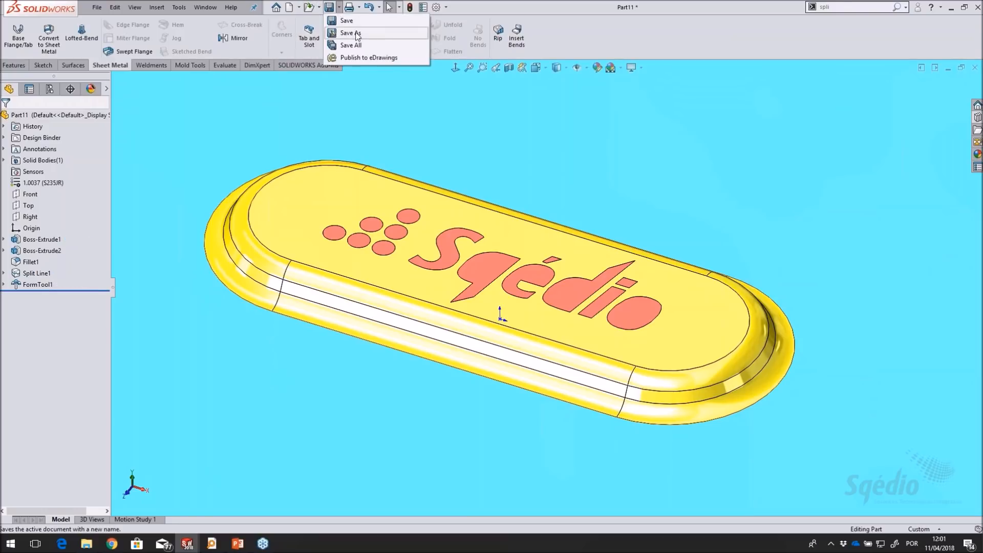
pyautogui.click(350, 32)
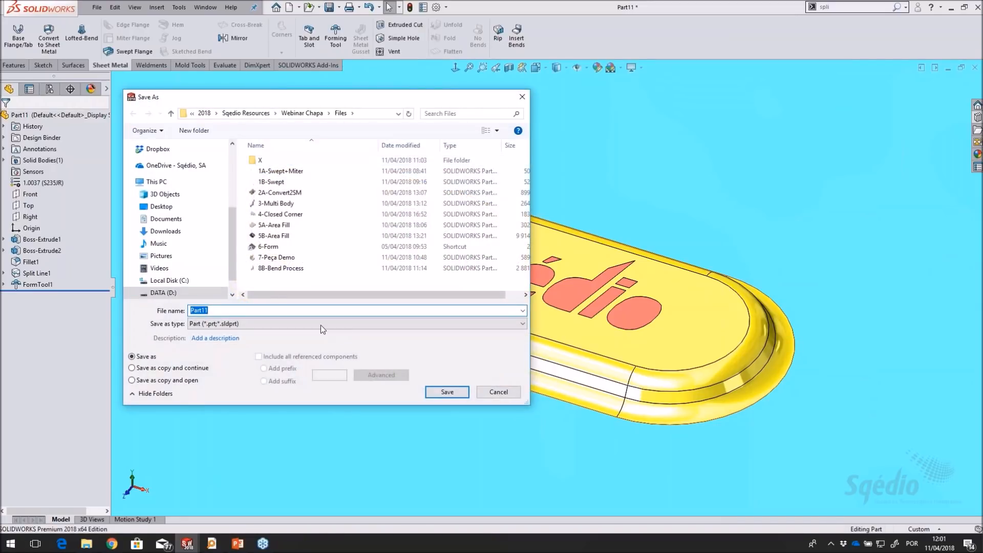
pyautogui.click(321, 324)
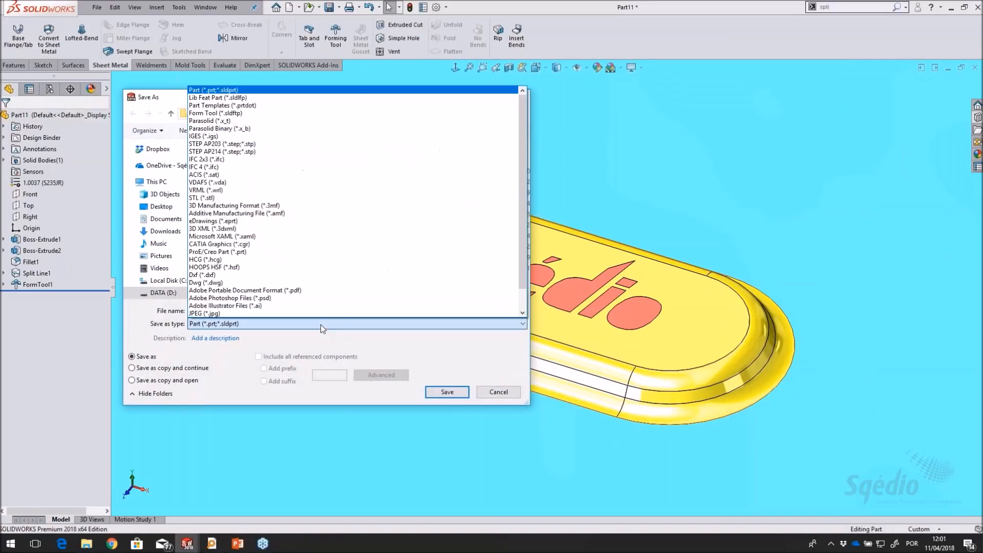
pyautogui.click(255, 113)
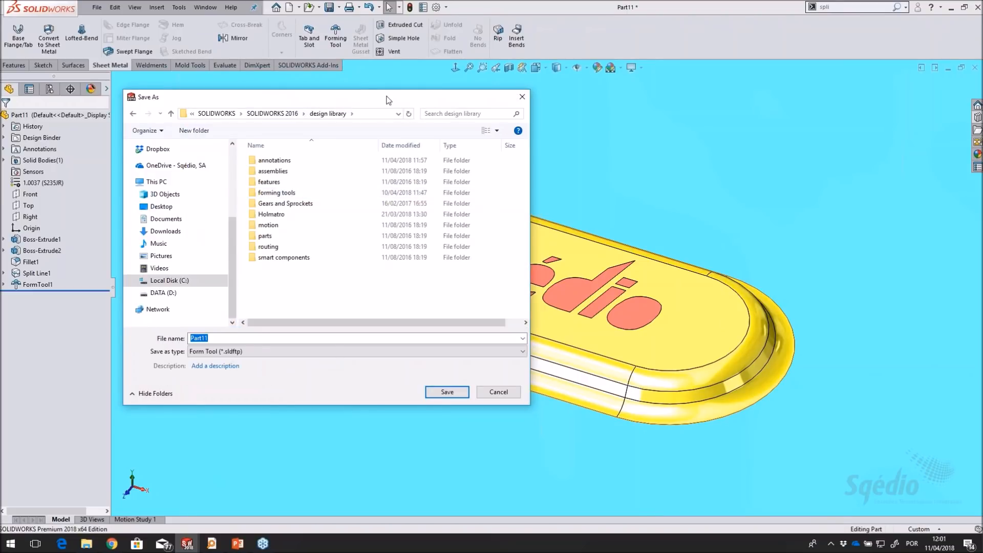
pyautogui.moveTo(389, 97); pyautogui.dragTo(425, 75)
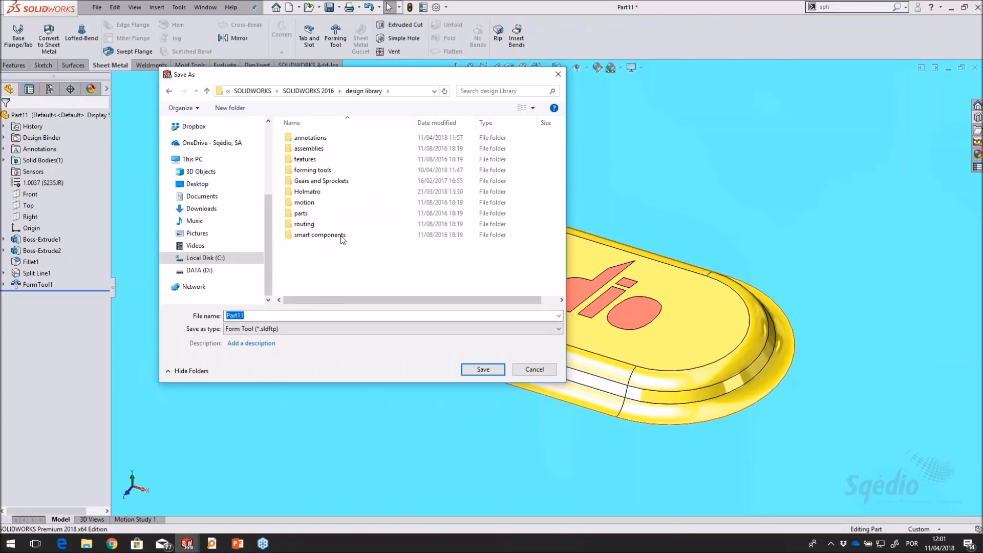
pyautogui.doubleClick(313, 170)
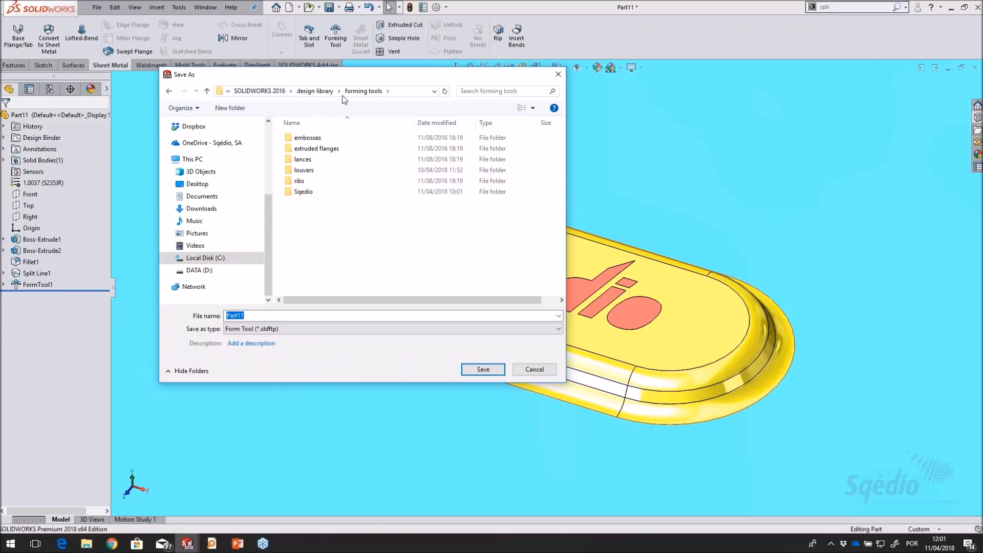
pyautogui.doubleClick(312, 191)
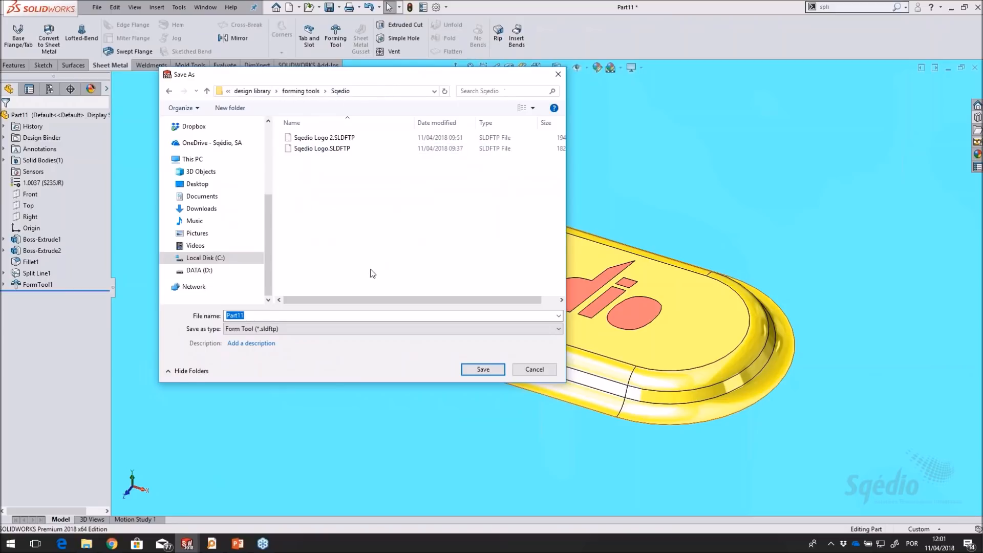
# Name the forming tool file Sqedio_Logo.SLDFTP, based on the existing Sqedio Logo file name, and save it
pyautogui.click(322, 148)
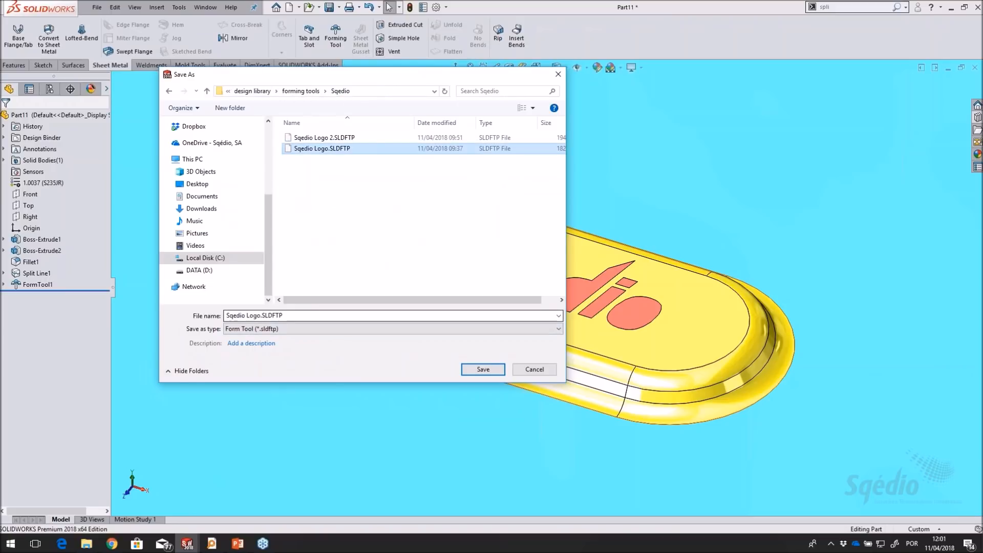
pyautogui.click(280, 315)
pyautogui.click(247, 315)
pyautogui.press('BackSpace')
pyautogui.write('_')
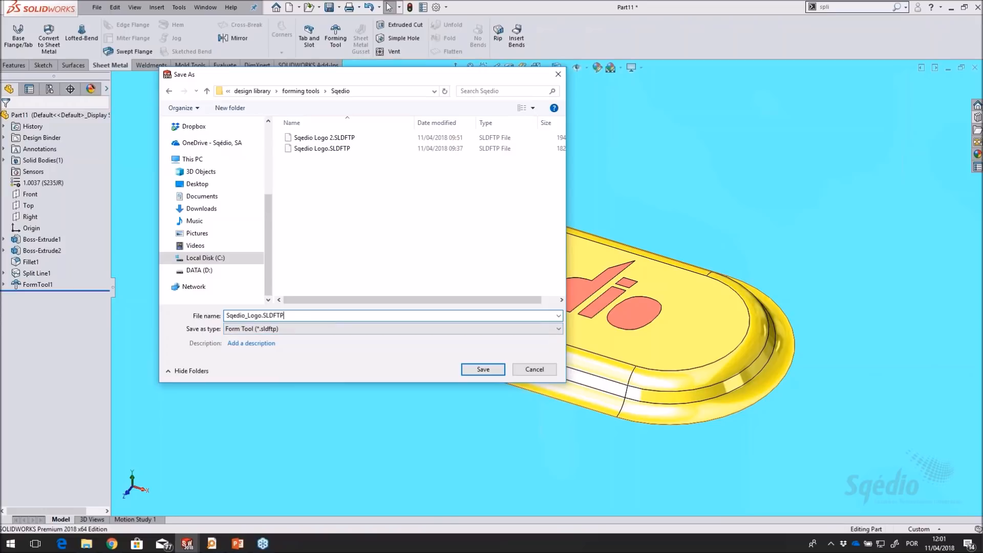
pyautogui.click(483, 369)
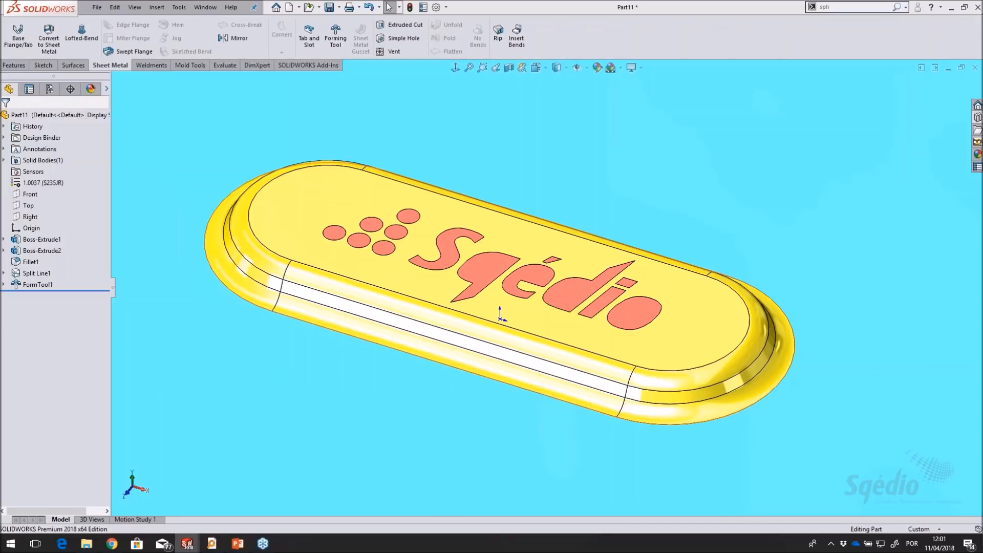
# Check the Sqedio folder under the Design Library's forming tools for the saved Sqedio_Logo tool
pyautogui.scroll(5, 578, 170)
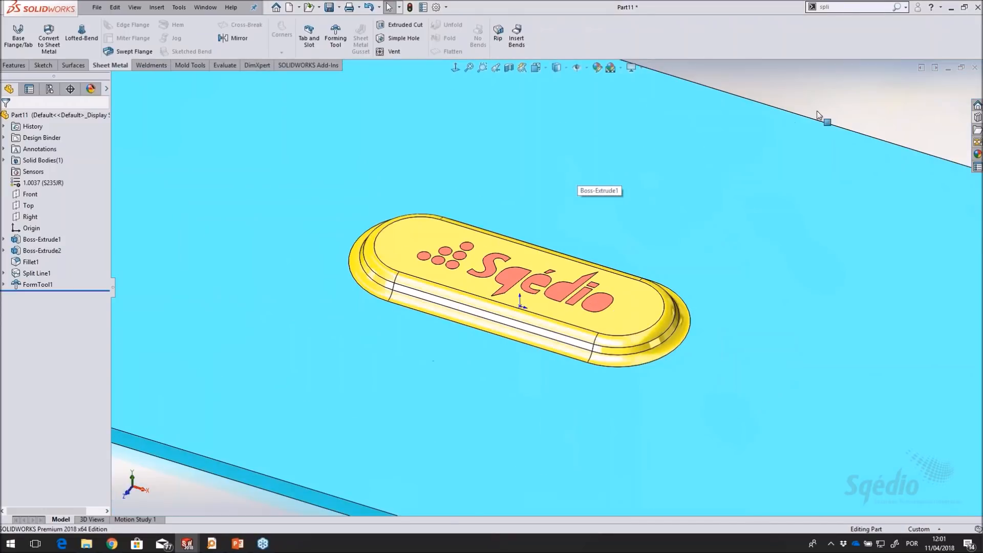
pyautogui.click(978, 118)
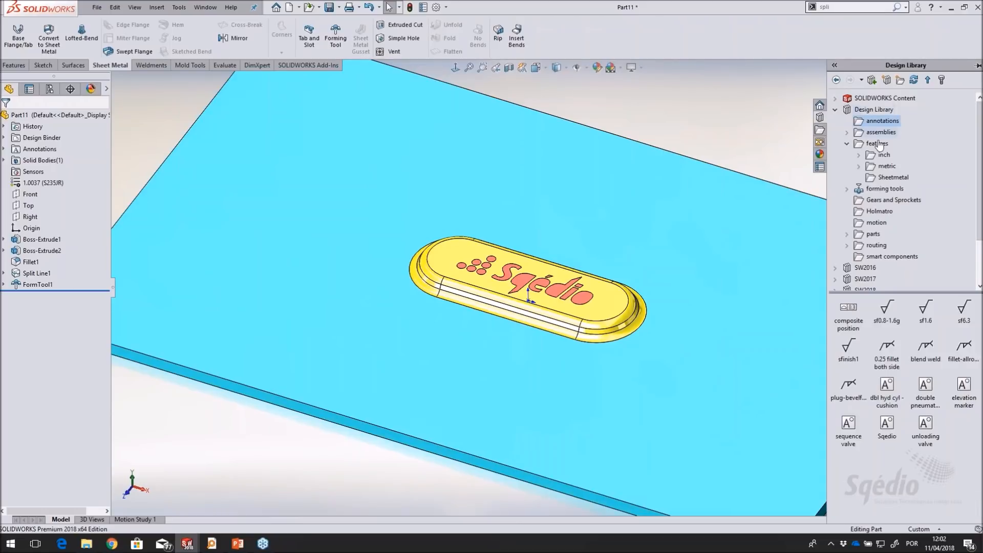
pyautogui.click(897, 190)
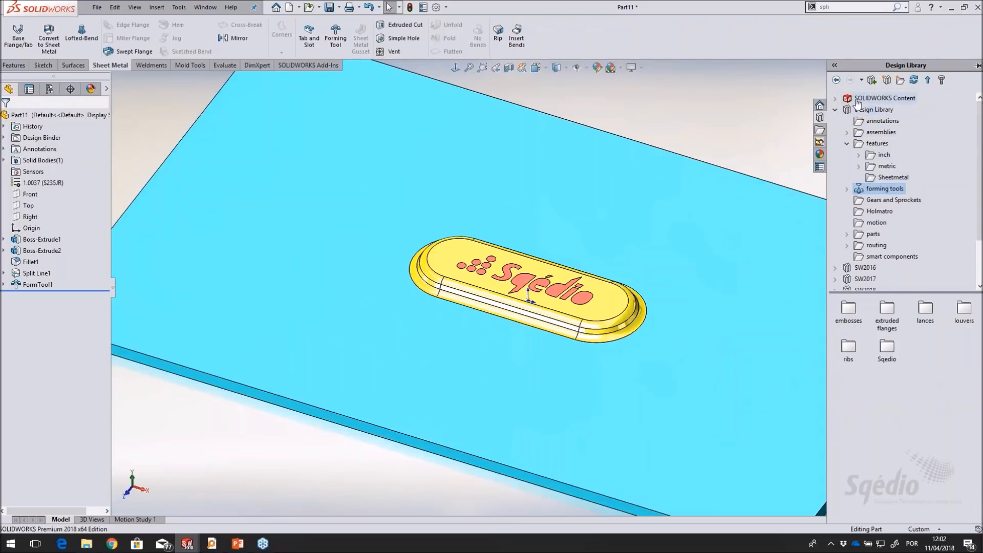
pyautogui.doubleClick(877, 190)
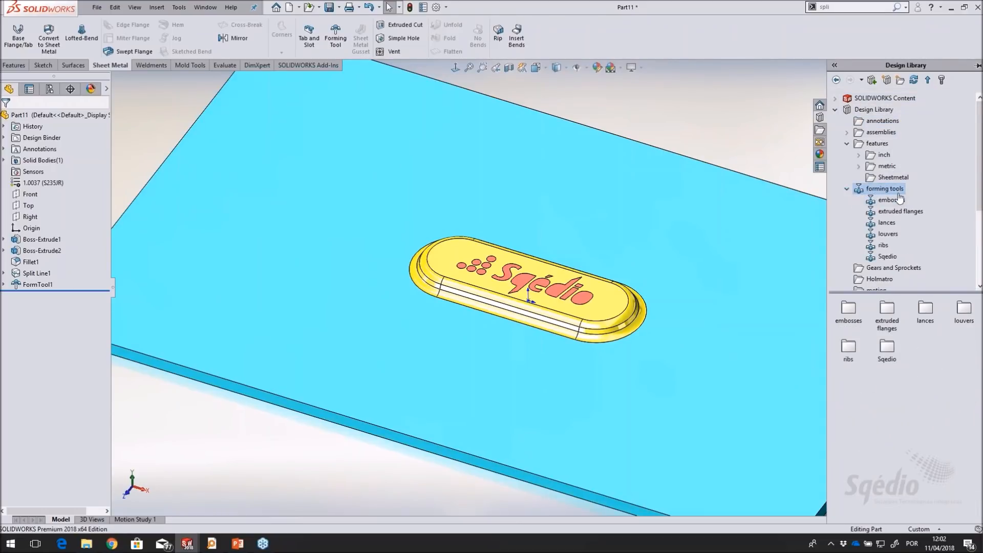
pyautogui.click(888, 256)
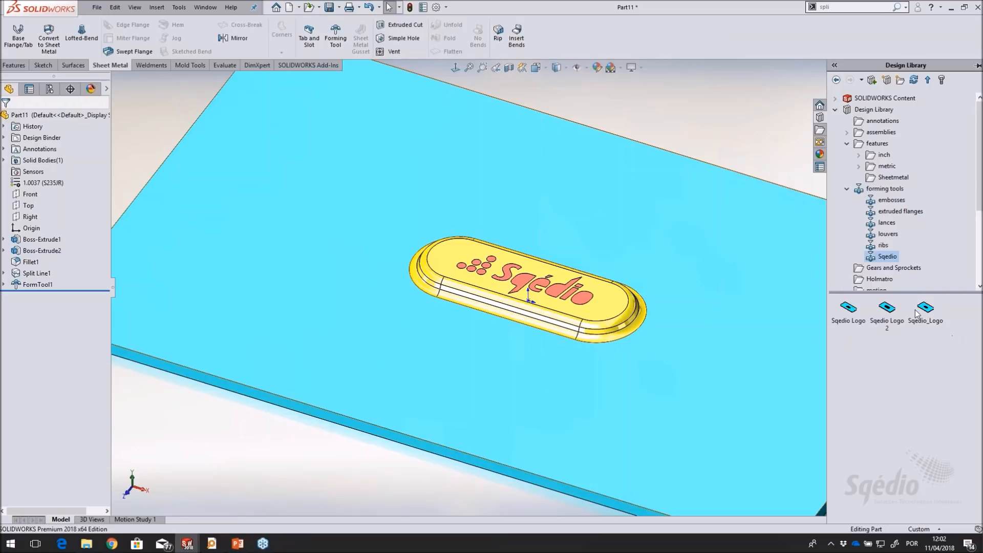
# Close the forming tool part without saving further changes, returning to the enclosure cover
pyautogui.click(778, 146)
pyautogui.click(975, 68)
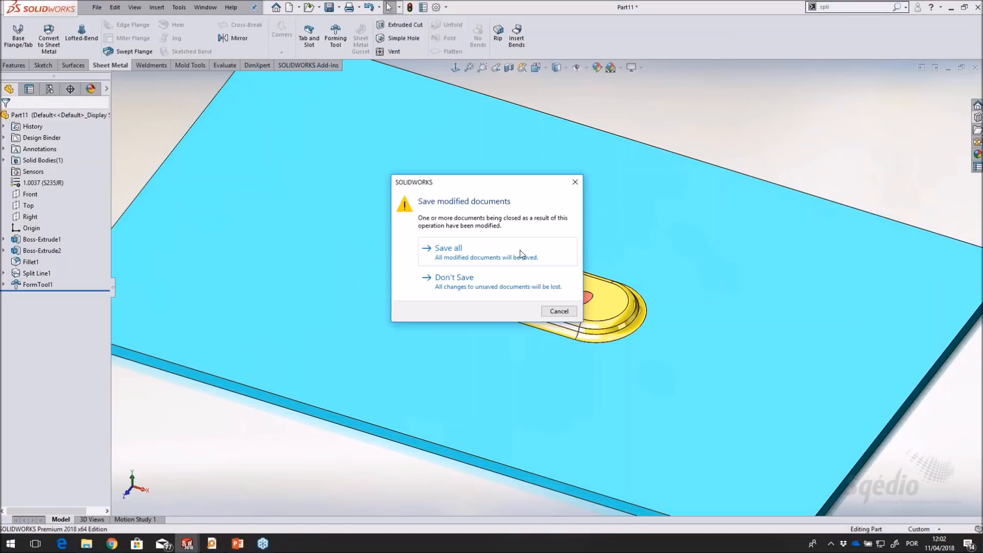
pyautogui.click(458, 279)
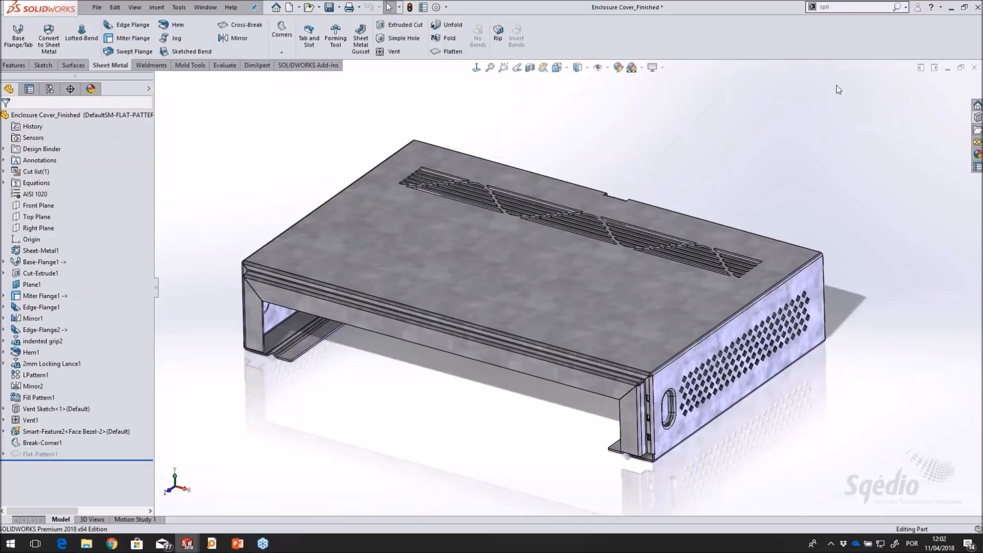
# Place the Sqedio_Logo forming tool, flipped to form outward, on the enclosure cover's upper face near the front corner beside the perforated side
pyautogui.click(977, 117)
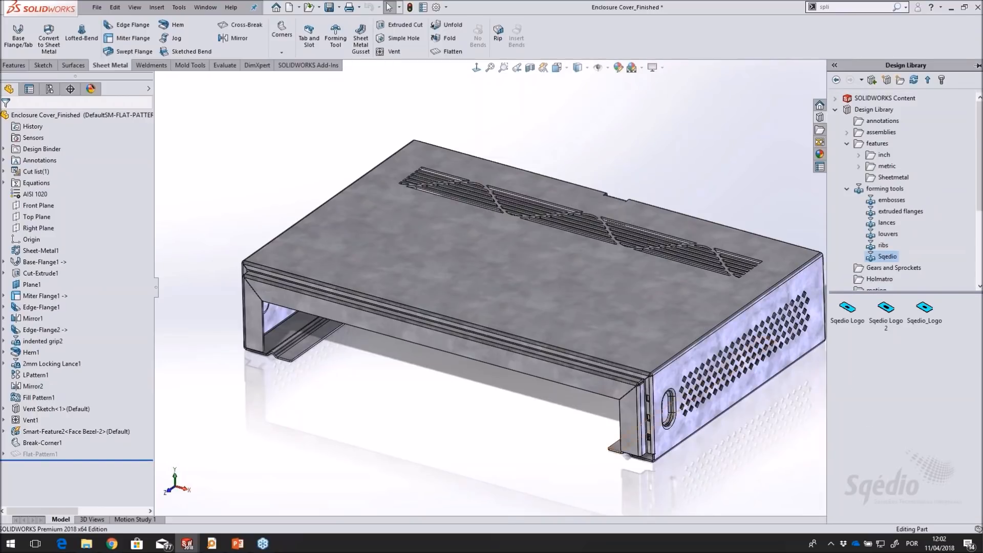
pyautogui.scroll(-3, 737, 389)
pyautogui.moveTo(933, 310); pyautogui.dragTo(524, 314)
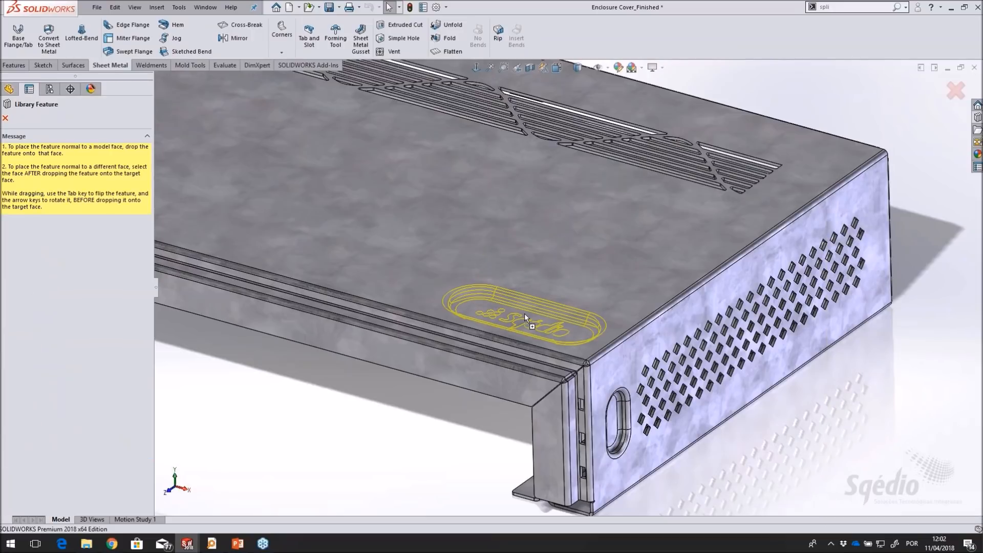
pyautogui.press('Tab')
pyautogui.moveTo(525, 314); pyautogui.dragTo(525, 313)
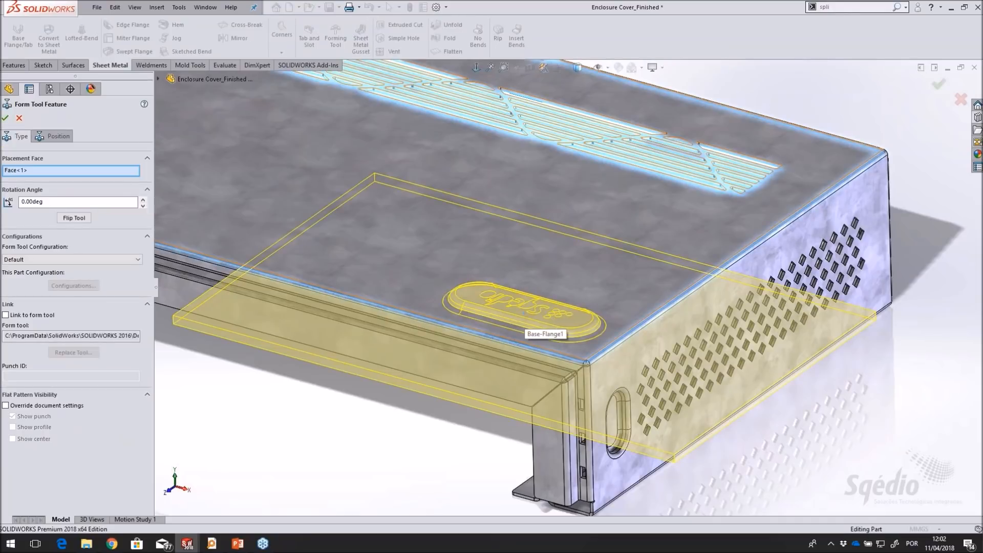
# Set the form tool's rotation angle to 180 degrees and create the logo feature
pyautogui.doubleClick(51, 202)
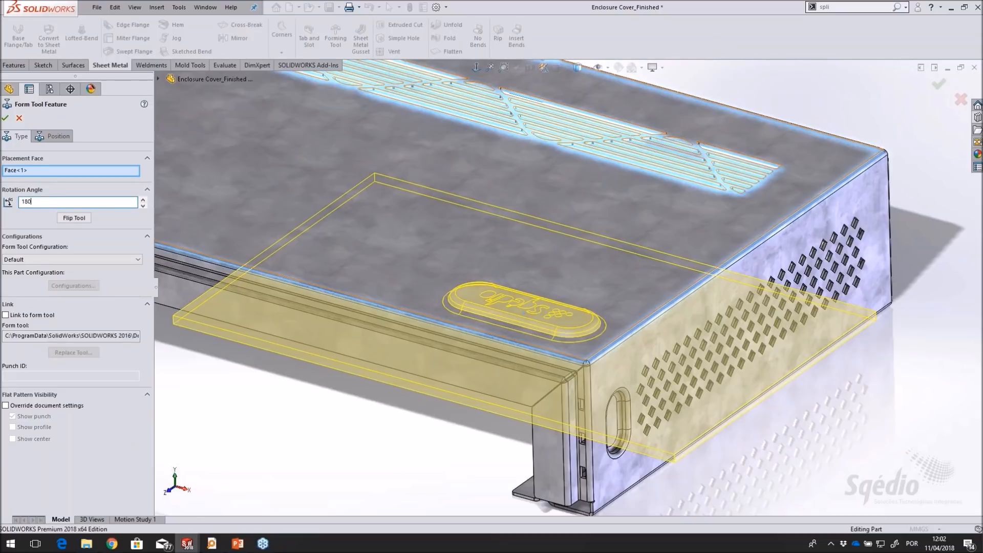
pyautogui.press('Return')
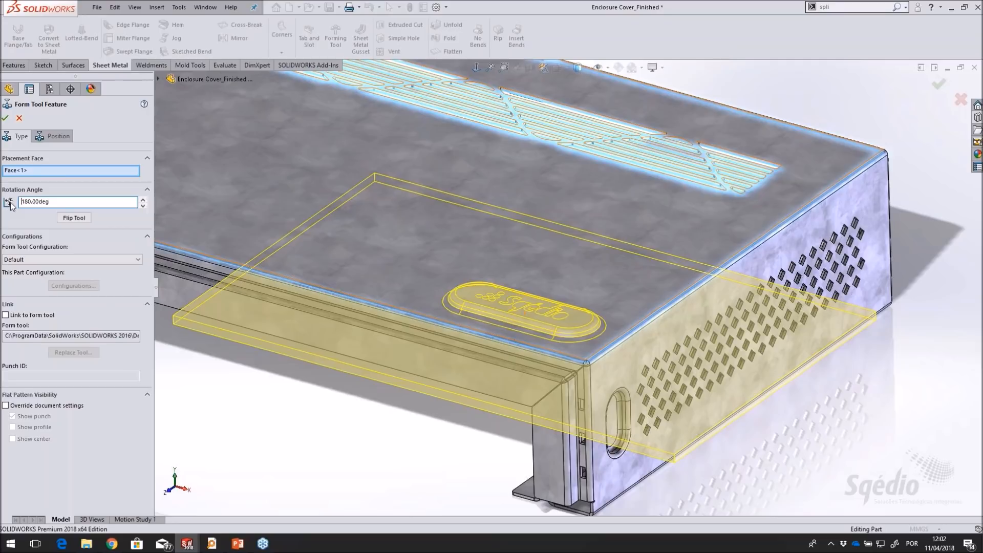
pyautogui.click(5, 118)
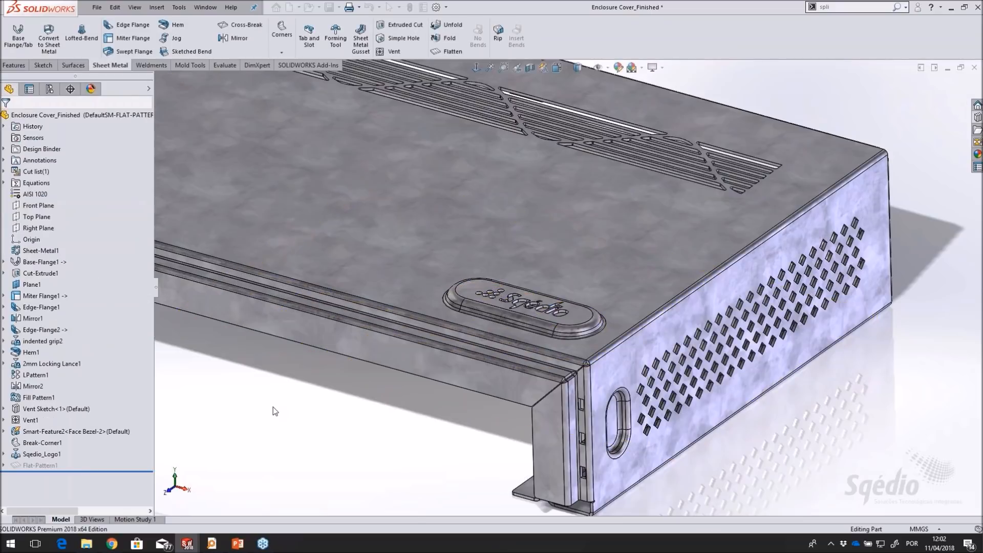
# Examine the formed slot and its cut-through logo on the enclosure cover from several angles
pyautogui.scroll(-5, 538, 312)
pyautogui.moveTo(527, 369)
pyautogui.mouseDown(button='middle')
pyautogui.moveTo(509, 390)
pyautogui.moveTo(523, 384)
pyautogui.mouseUp(button='middle')
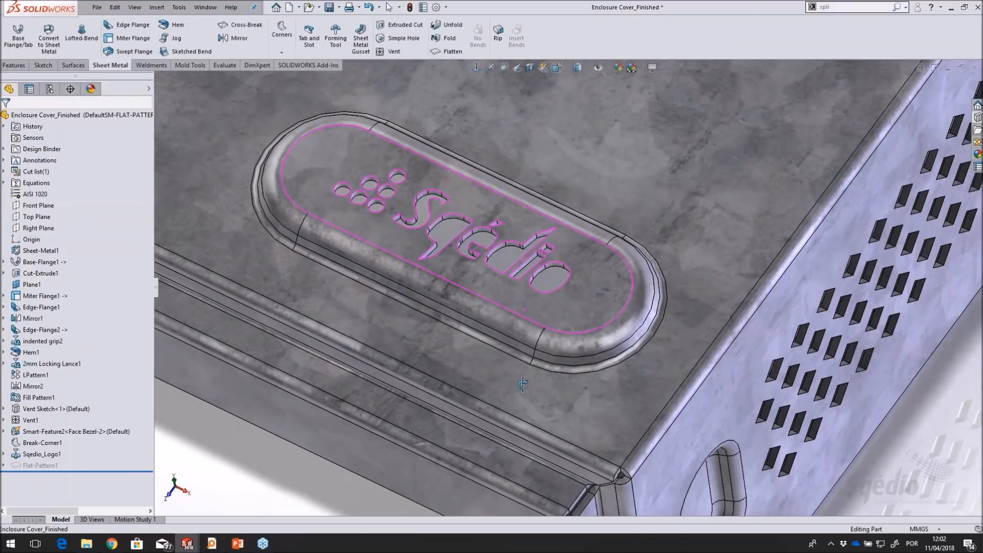
pyautogui.moveTo(533, 345); pyautogui.dragTo(476, 326, button='middle')
pyautogui.scroll(4, 476, 328)
pyautogui.moveTo(424, 387); pyautogui.dragTo(377, 372, button='middle')
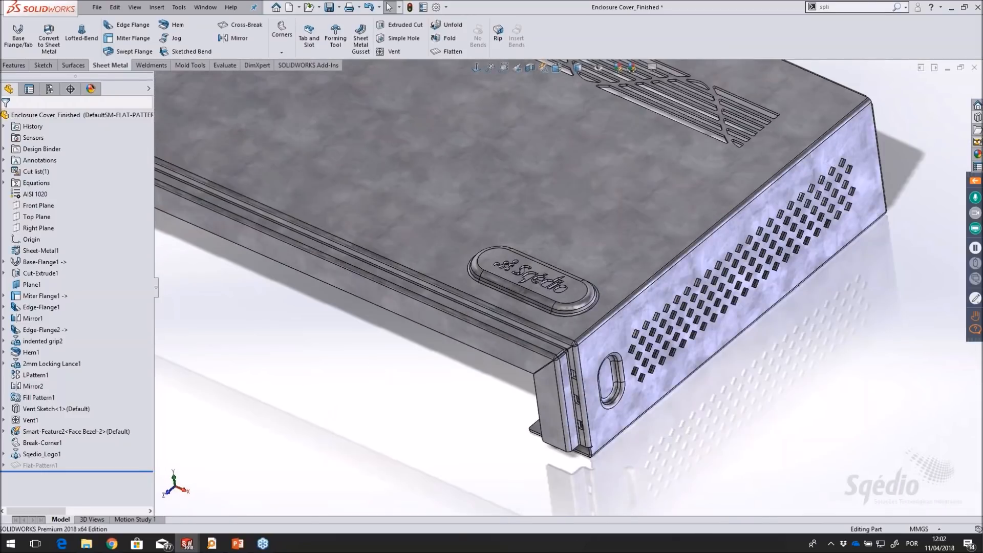
# Switch to the SAT RECEIVER_Finished assembly and locate the suppressed Sqedio_Logo1 feature within the Enclosure Cover component
pyautogui.hotkey('ctrl', 'Tab')
pyautogui.press('Return')
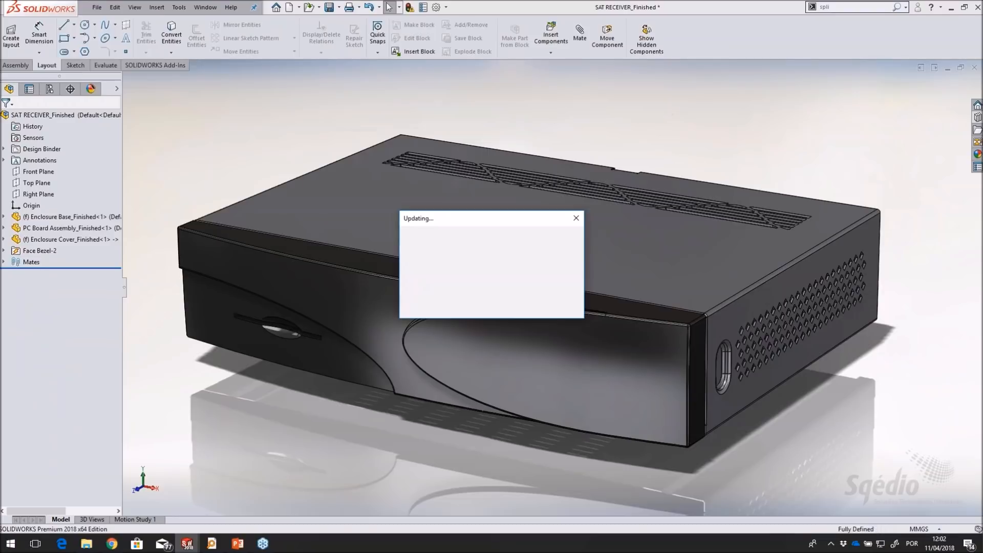
pyautogui.click(43, 240)
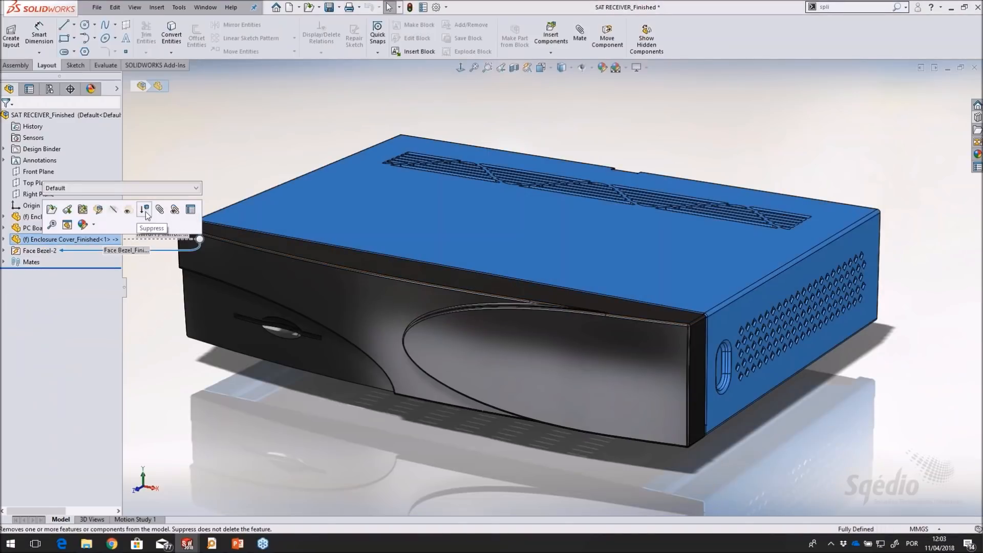
pyautogui.click(5, 240)
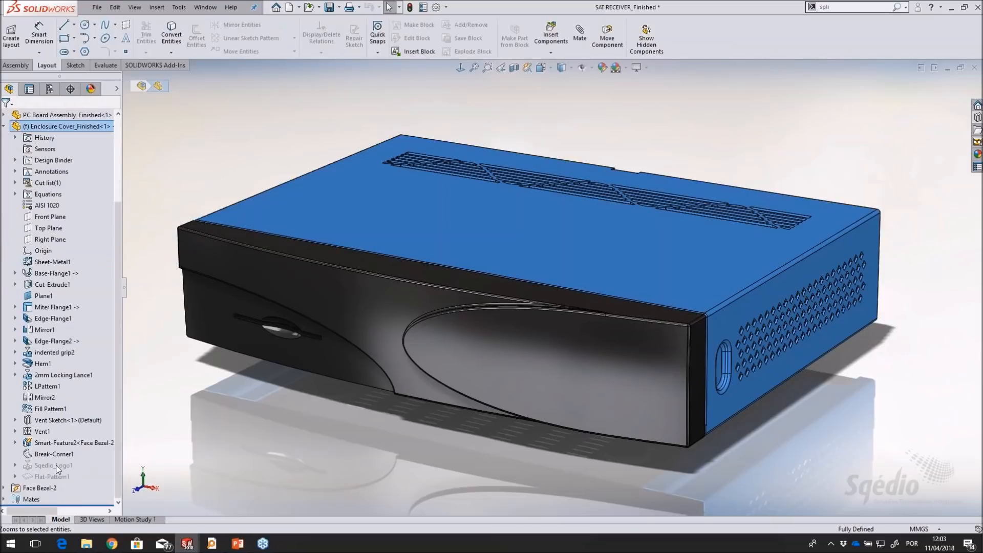
pyautogui.click(56, 466)
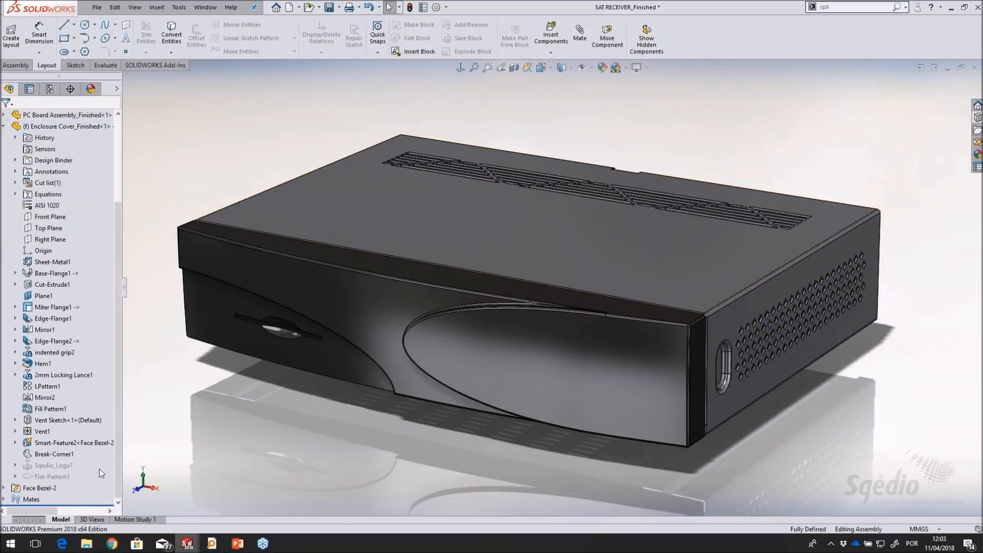
# Edit the Enclosure Cover part within the assembly and unsuppress its Sqedio_Logo1 feature
pyautogui.scroll(3, 100, 469)
pyautogui.click(50, 229)
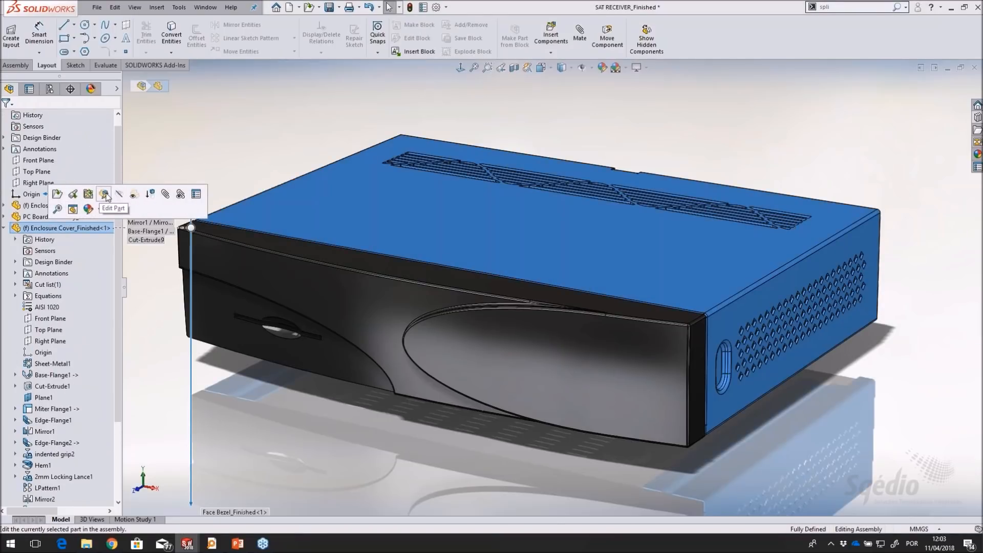
pyautogui.click(105, 196)
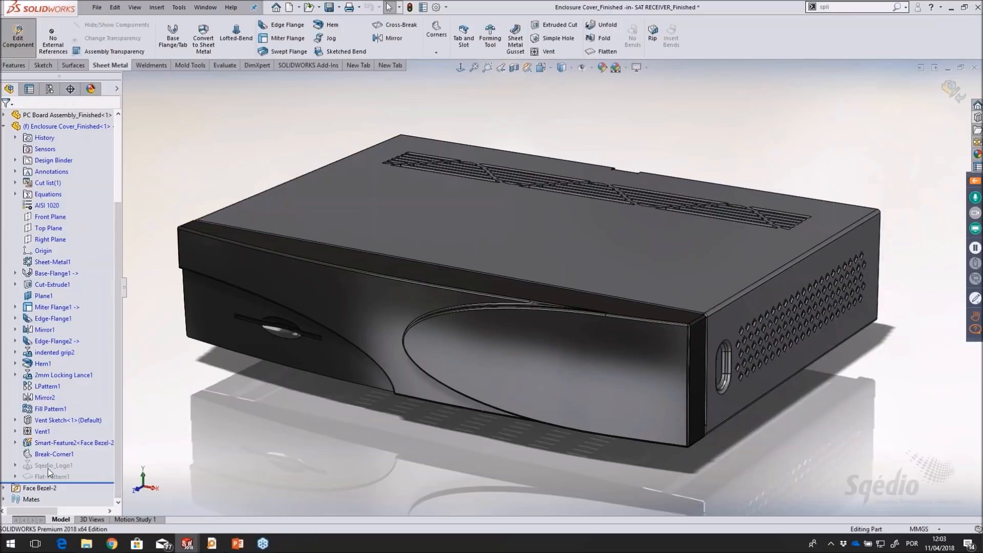
pyautogui.click(51, 466)
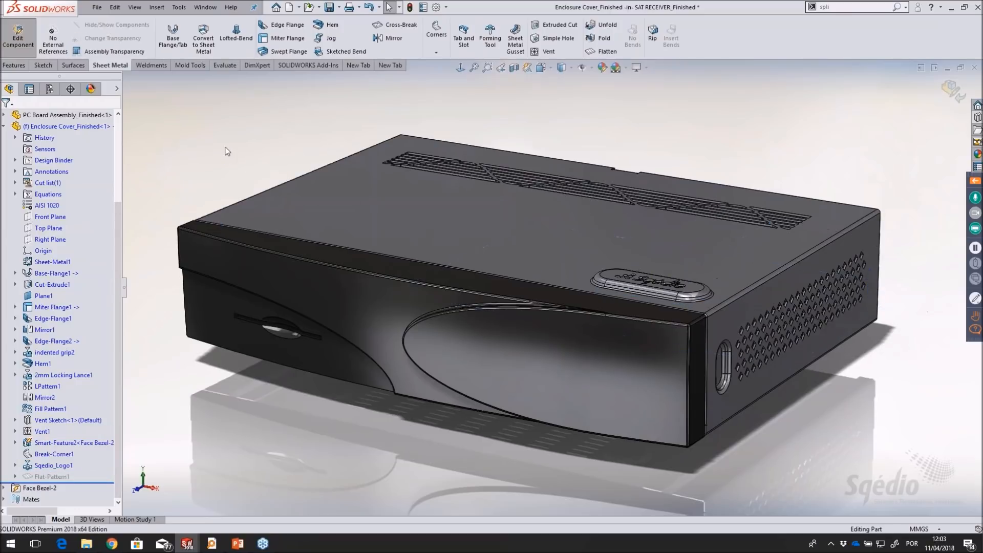
# Finish editing the cover in the assembly and examine the formed logo on the receiver up close
pyautogui.rightClick(197, 150)
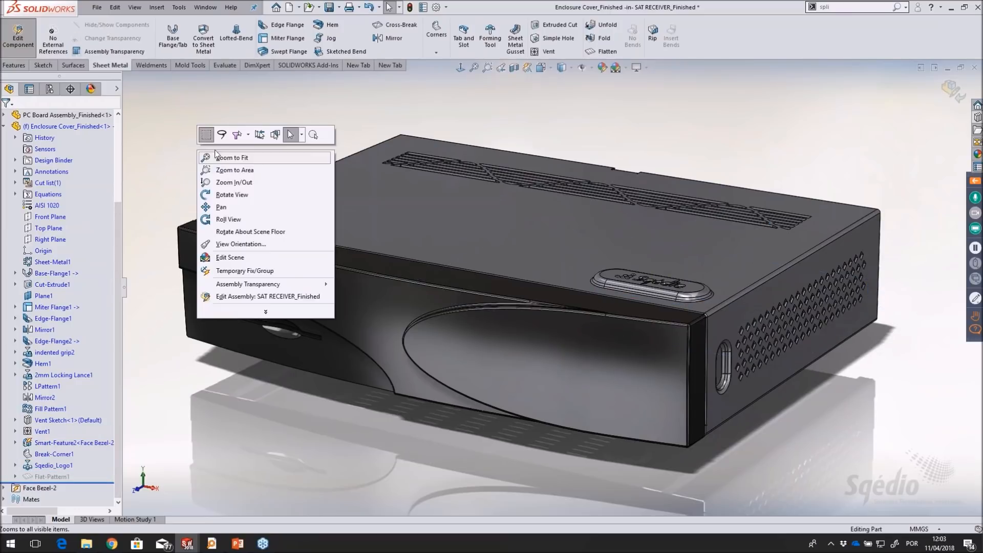
pyautogui.click(895, 123)
pyautogui.click(950, 97)
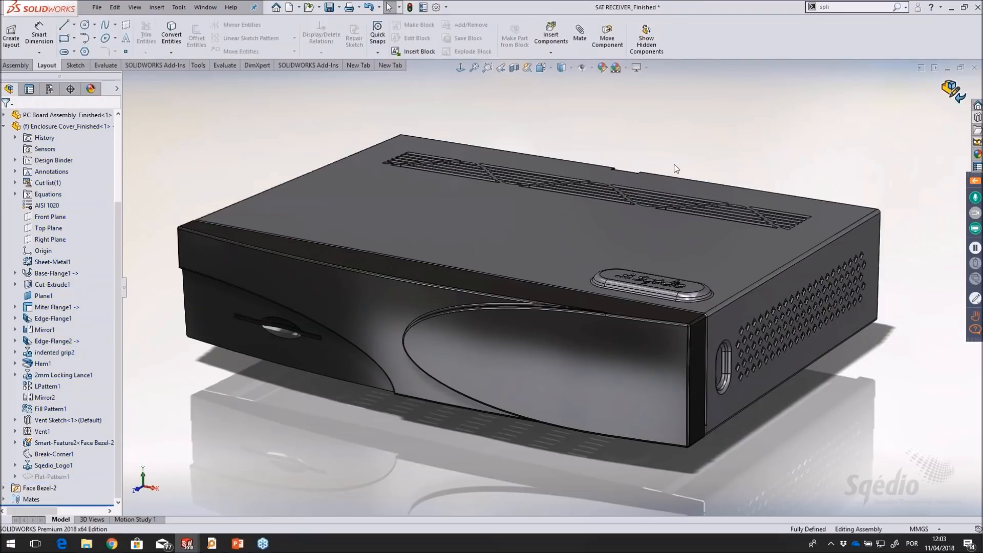
pyautogui.moveTo(727, 141); pyautogui.dragTo(738, 172, button='middle')
pyautogui.scroll(-5, 735, 399)
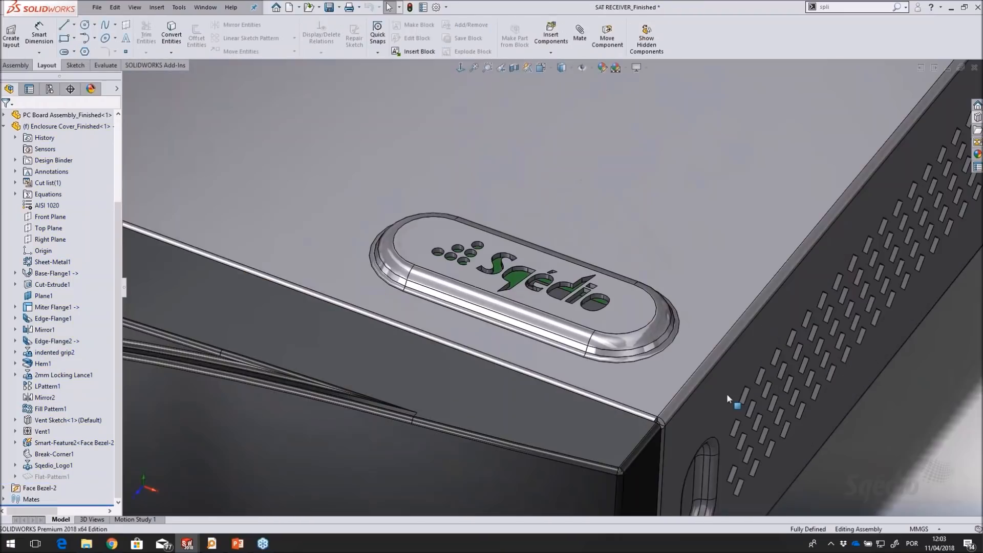
# Examine the complete receiver assembly with the formed logo on its cover from several angles
pyautogui.scroll(6, 644, 379)
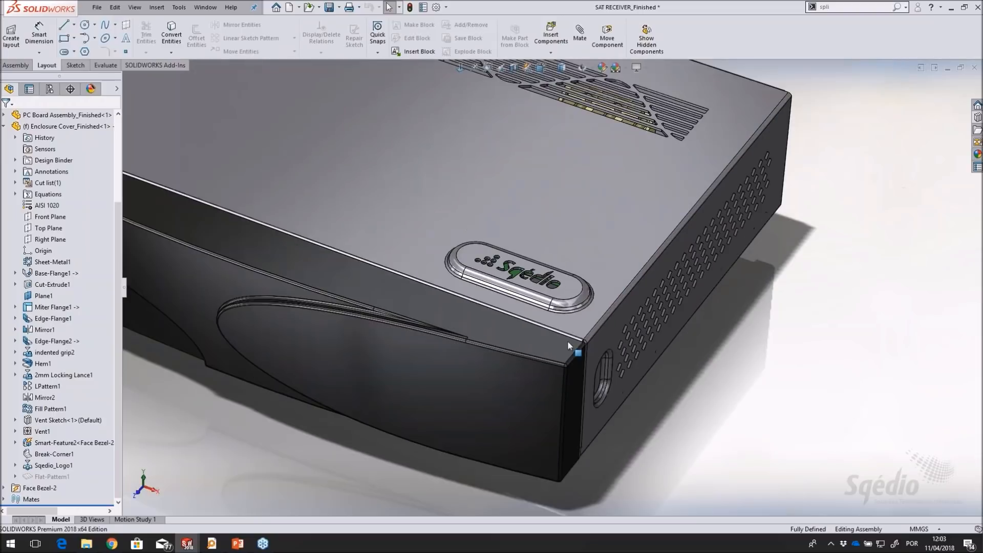
pyautogui.moveTo(568, 341); pyautogui.dragTo(571, 304, button='middle')
pyautogui.scroll(5, 568, 304)
pyautogui.moveTo(397, 281)
pyautogui.mouseDown(button='middle')
pyautogui.moveTo(345, 277)
pyautogui.moveTo(404, 294)
pyautogui.mouseUp(button='middle')
pyautogui.scroll(-2, 607, 328)
pyautogui.moveTo(982, 180)
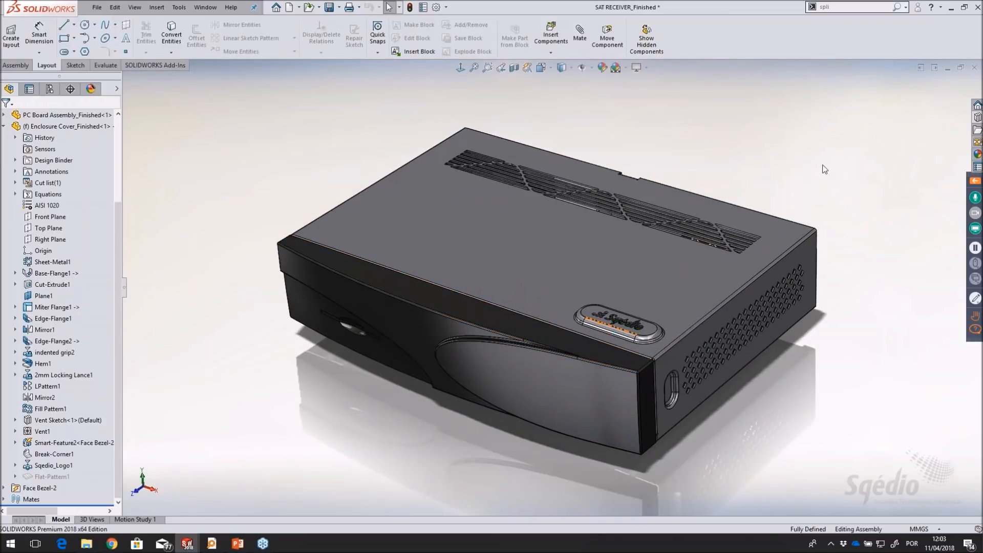
pyautogui.moveTo(823, 169); pyautogui.dragTo(825, 154, button='middle')
# Close the SAT RECEIVER_Finished assembly and the Enclosure Cover_Finished part without saving either one
pyautogui.hotkey('ctrl', 'w')
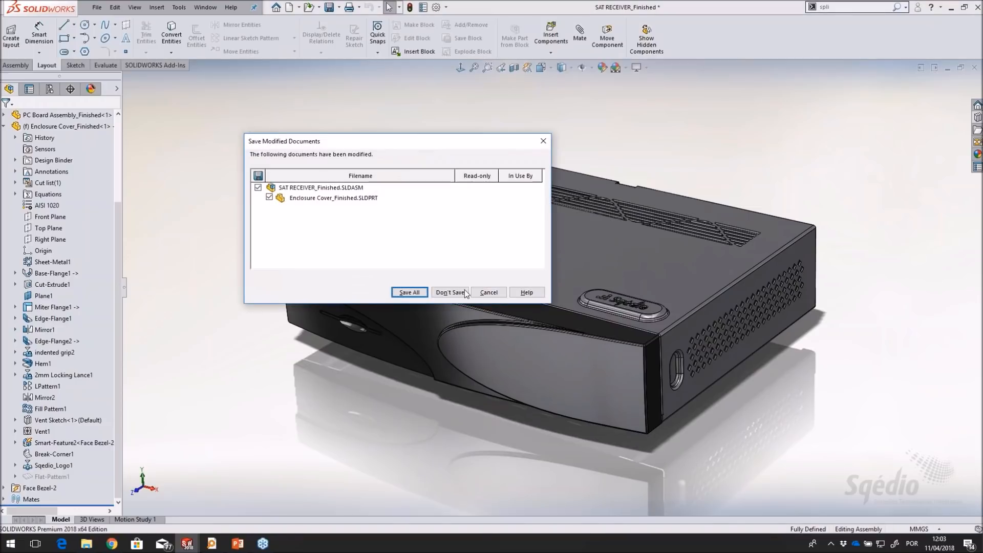
pyautogui.click(450, 292)
pyautogui.scroll(-5, 429, 287)
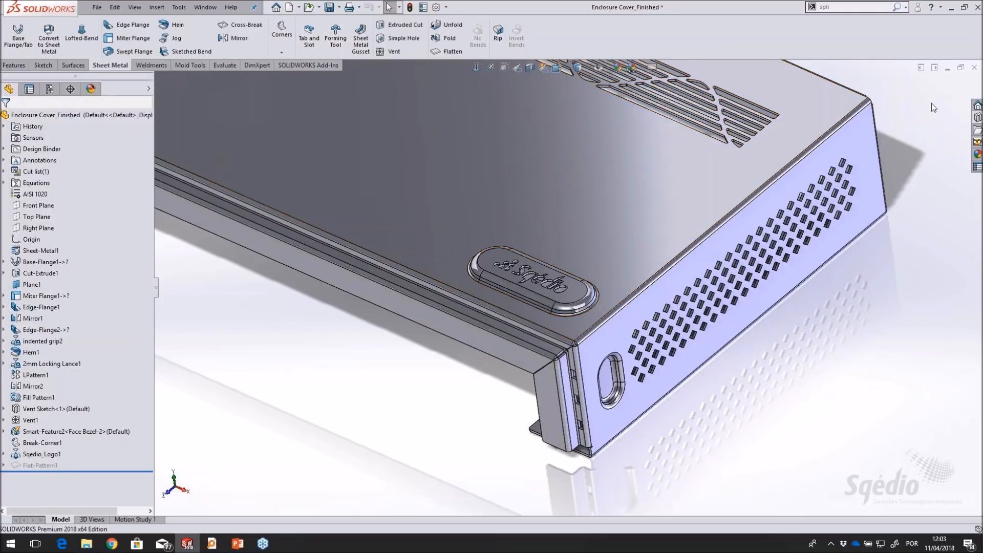
pyautogui.click(975, 68)
pyautogui.click(478, 284)
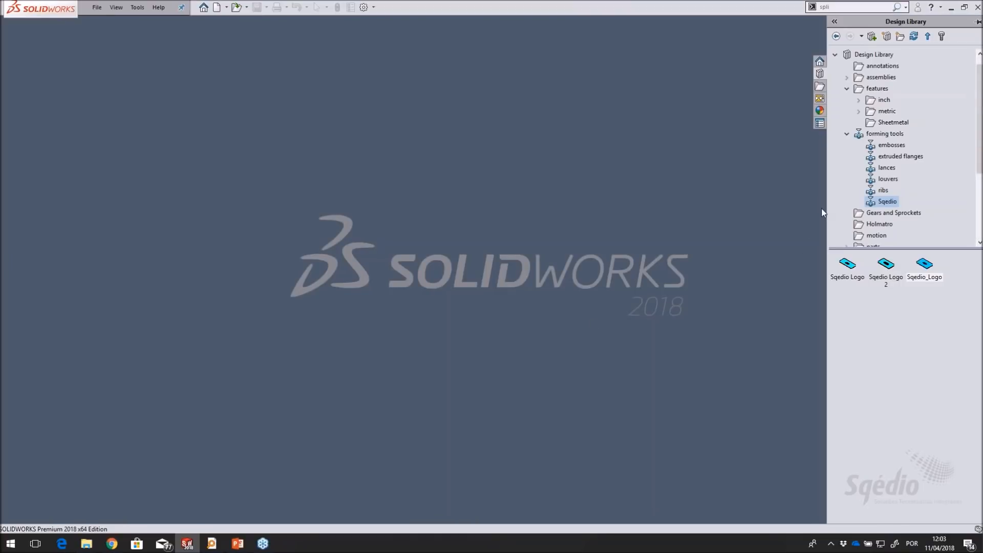
# Open the 7-Peça Demo part from the Files folder of the design library
pyautogui.scroll(-3, 866, 210)
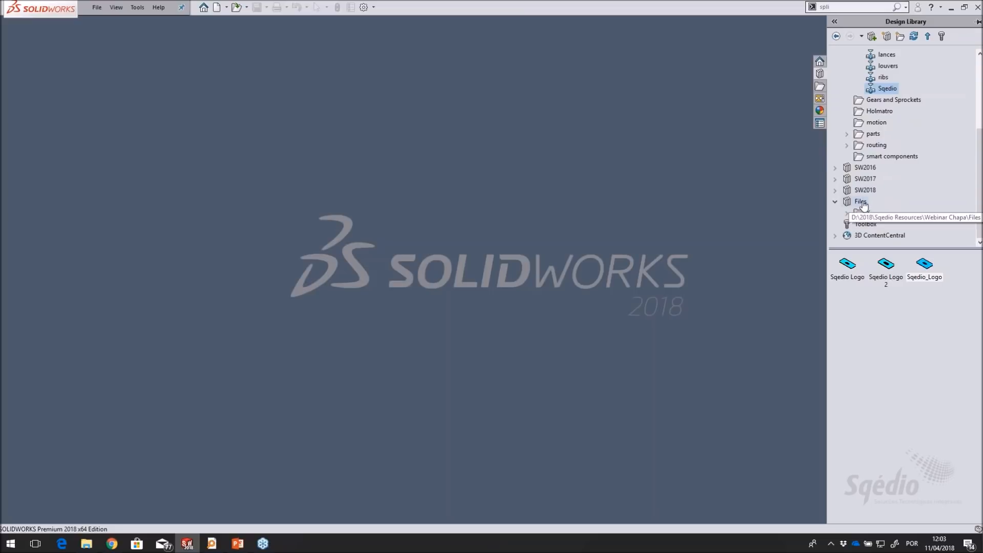
pyautogui.click(861, 201)
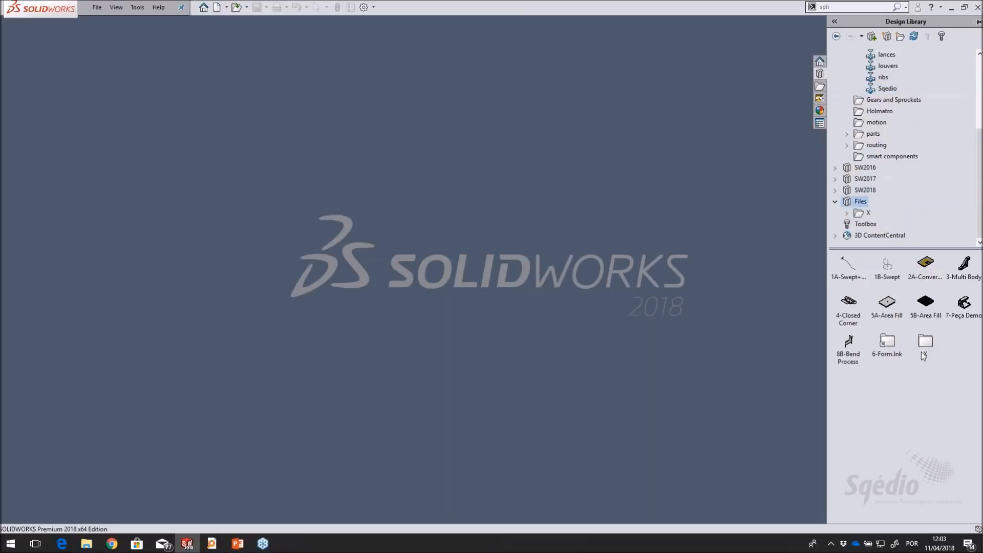
pyautogui.click(958, 309)
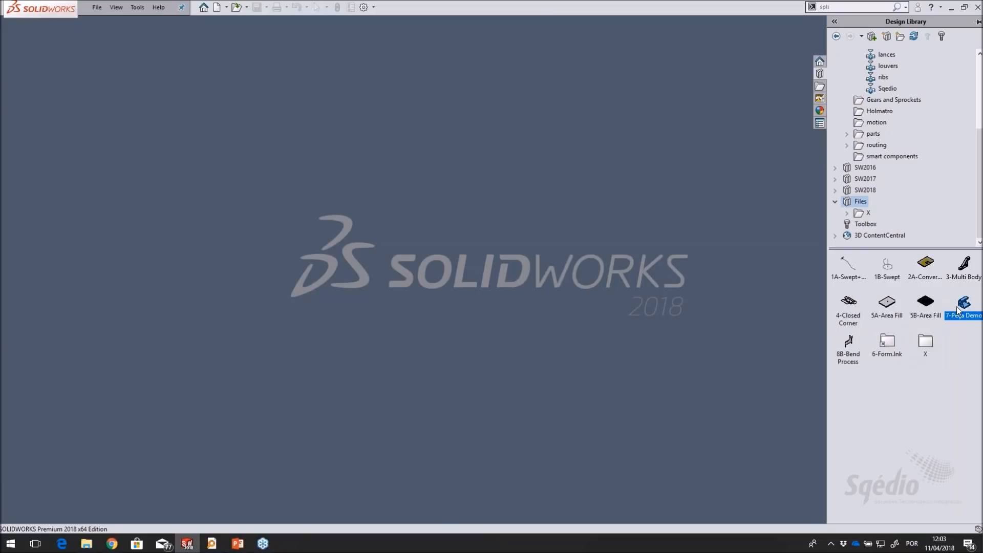
pyautogui.moveTo(958, 309); pyautogui.dragTo(617, 304)
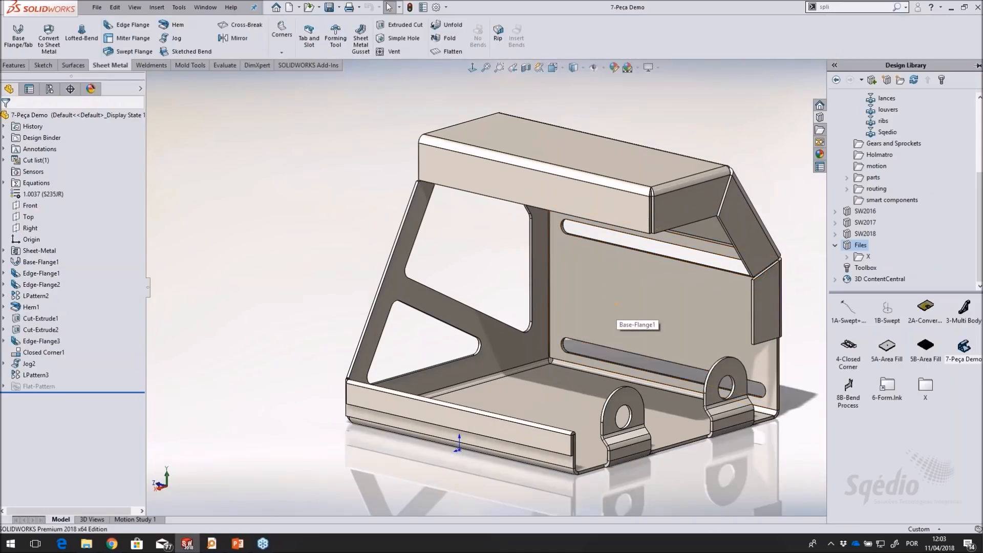
pyautogui.click(168, 190)
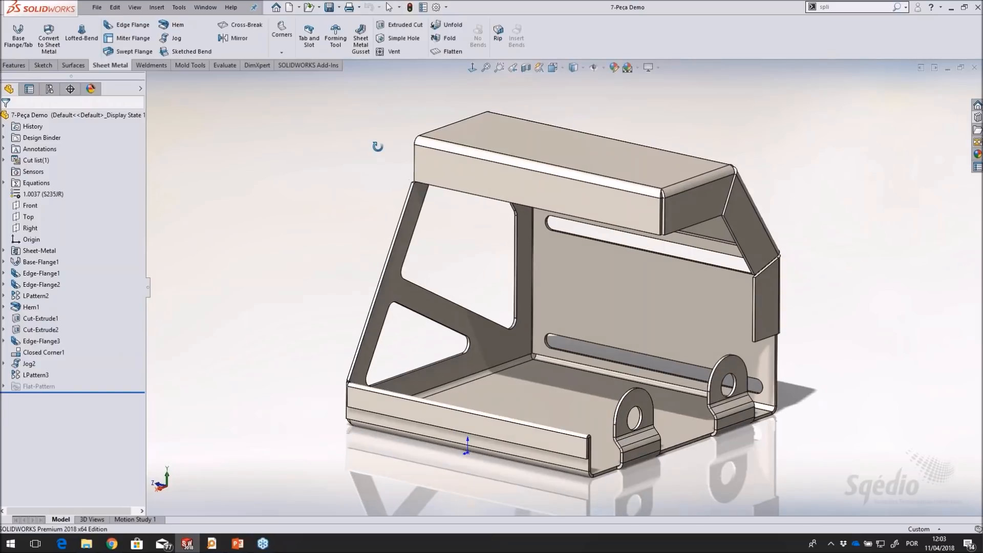
# Examine the part's construction by reviewing its base flange, edge flanges, hem and jog in the feature tree
pyautogui.scroll(-2, 729, 324)
pyautogui.scroll(2, 729, 324)
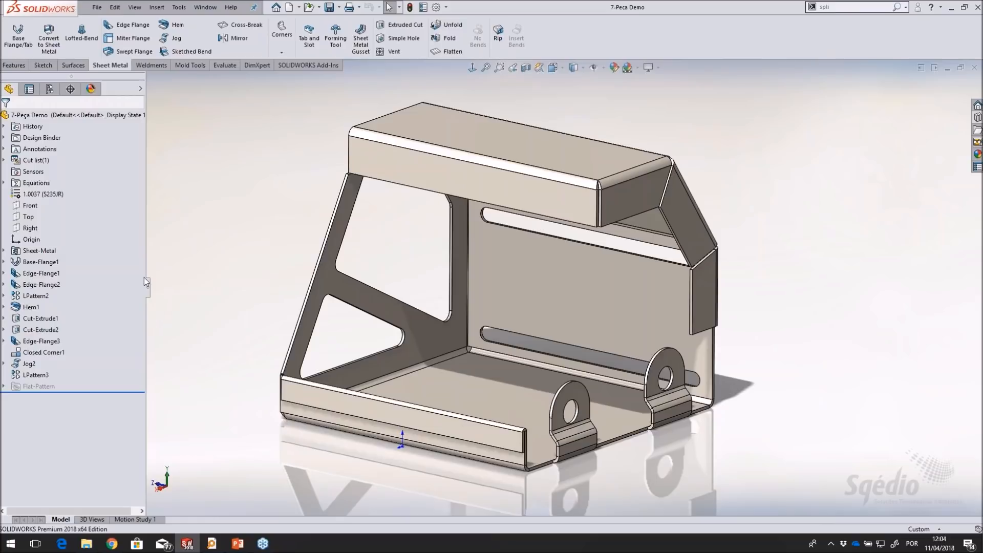
pyautogui.click(42, 265)
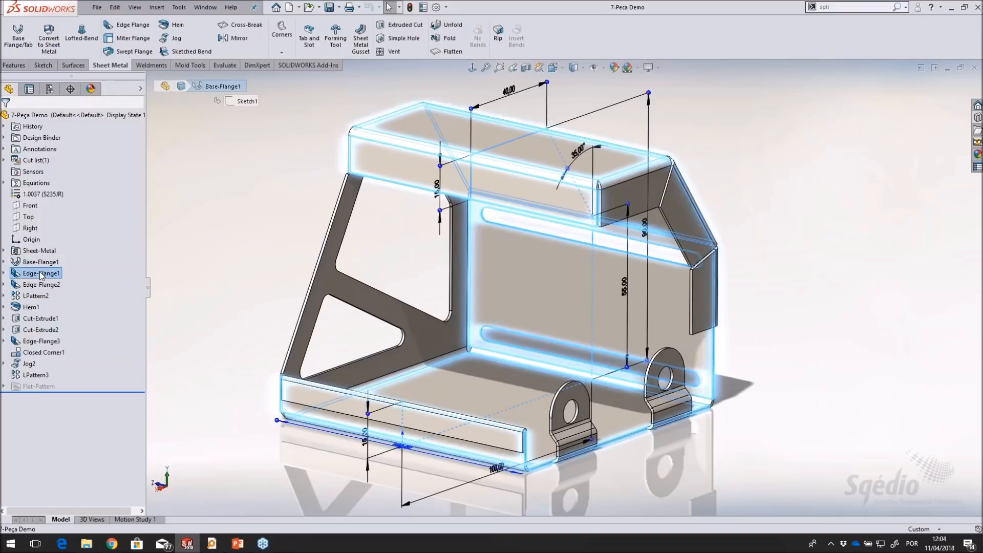
pyautogui.click(41, 274)
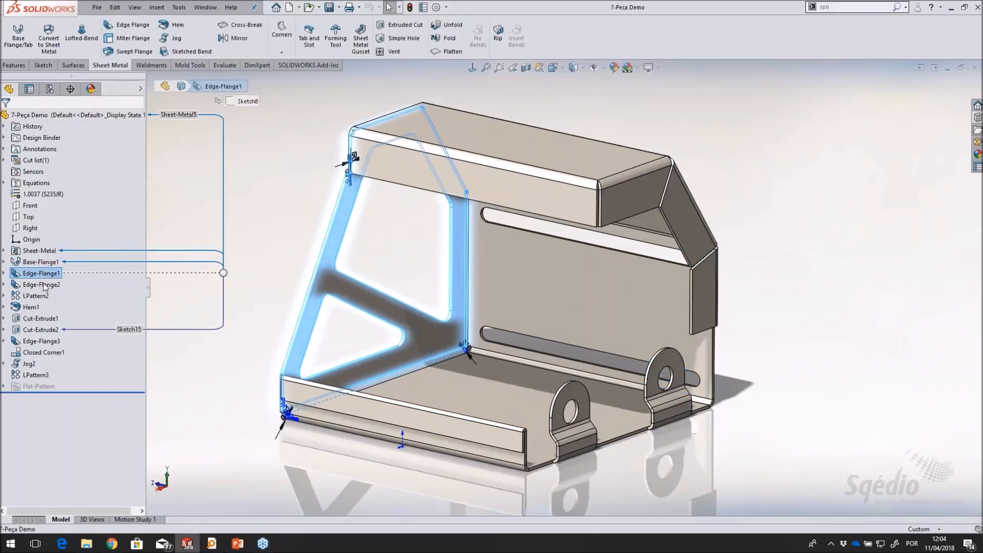
pyautogui.click(45, 285)
pyautogui.click(16, 307)
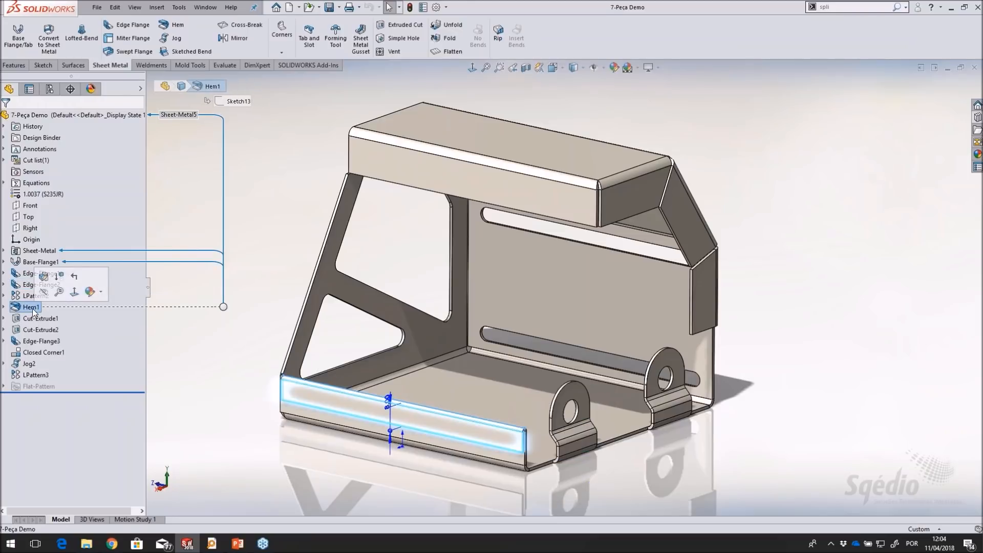
pyautogui.click(41, 341)
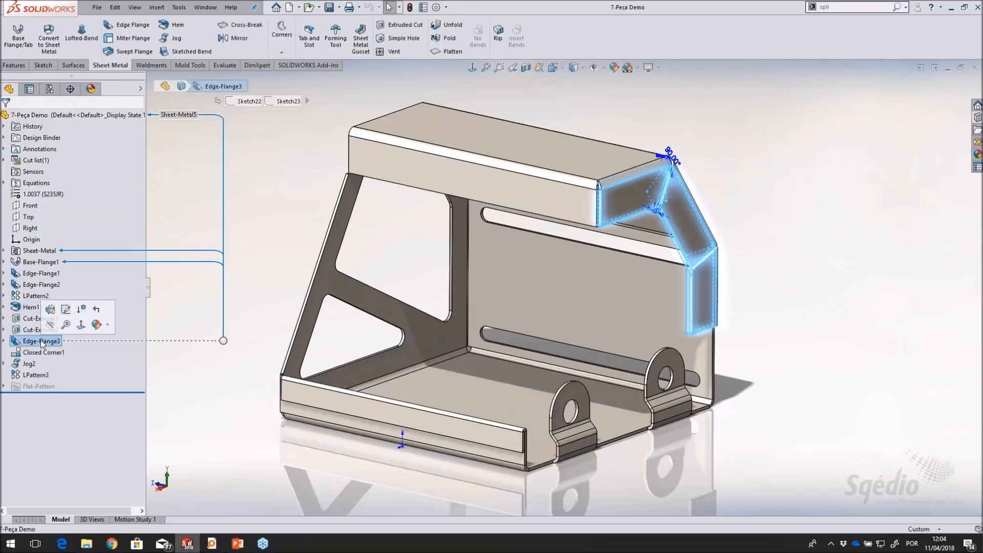
pyautogui.click(29, 364)
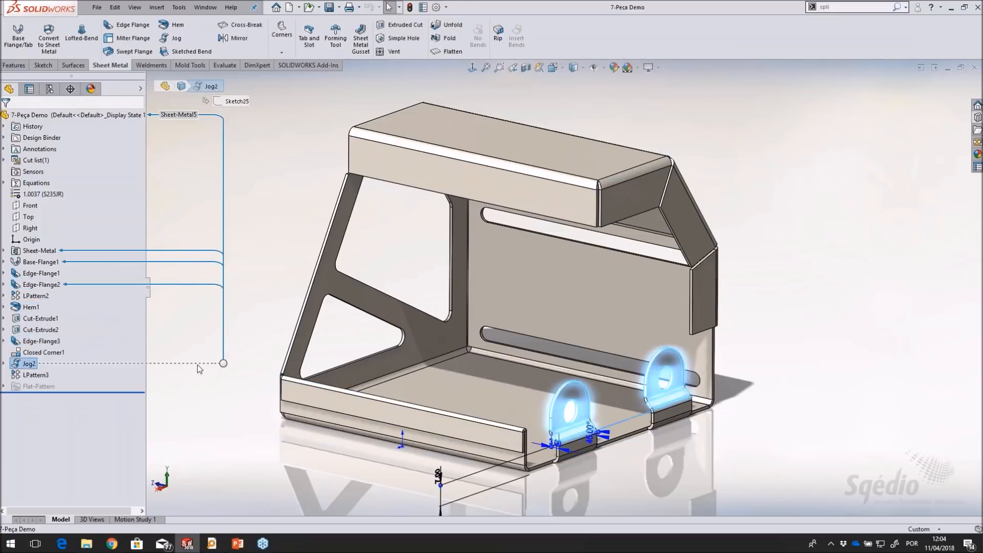
pyautogui.click(287, 213)
pyautogui.moveTo(286, 212)
pyautogui.mouseDown(button='middle')
pyautogui.moveTo(281, 233)
pyautogui.moveTo(287, 223)
pyautogui.mouseUp(button='middle')
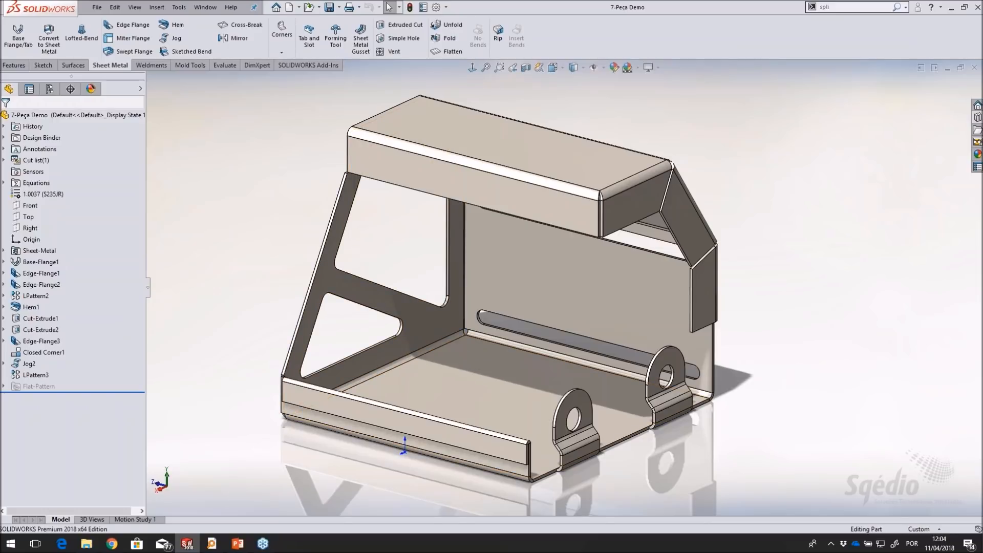
# Insert the Sqedio library feature from the design library's Sheetmetal features folder onto the inner face of the back wall
pyautogui.click(977, 118)
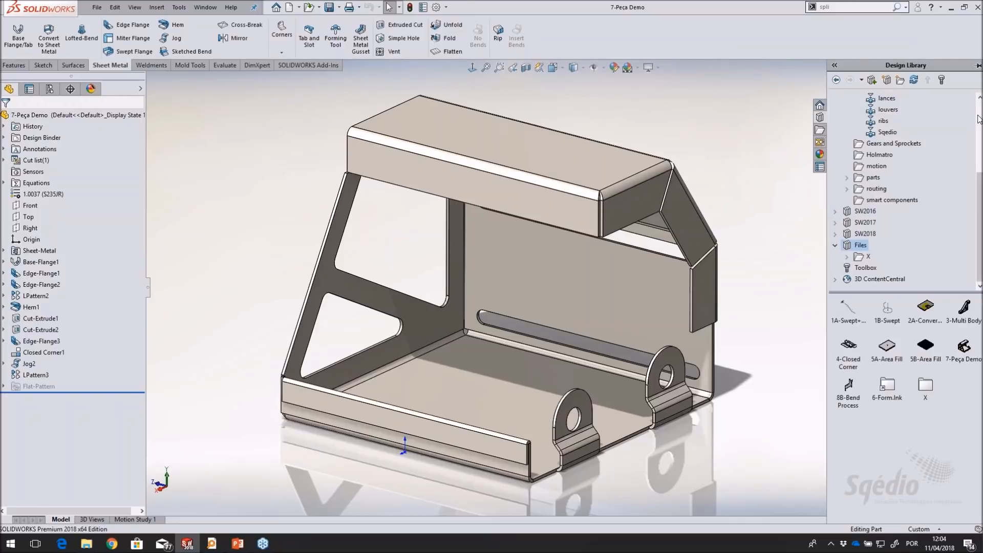
pyautogui.scroll(3, 918, 155)
pyautogui.click(848, 166)
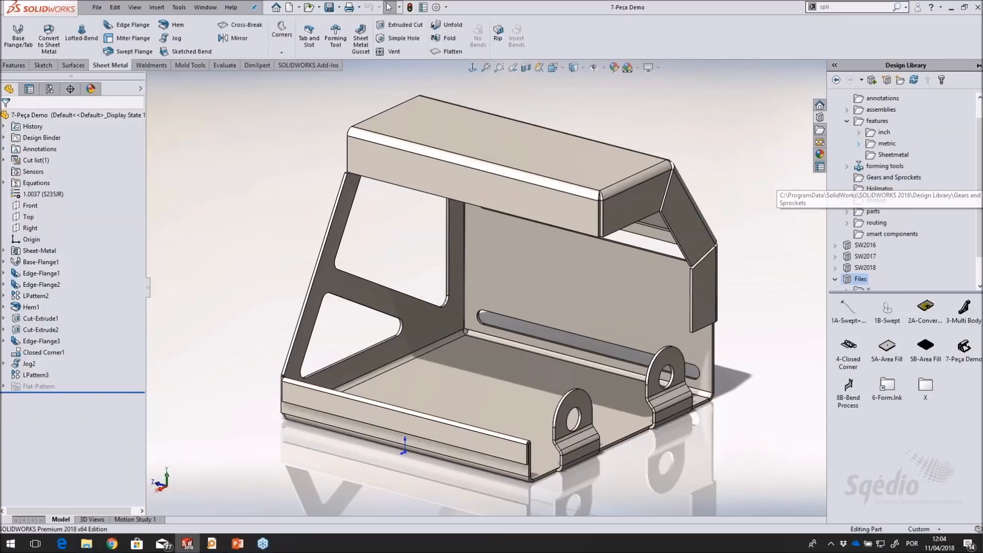
pyautogui.scroll(1, 909, 193)
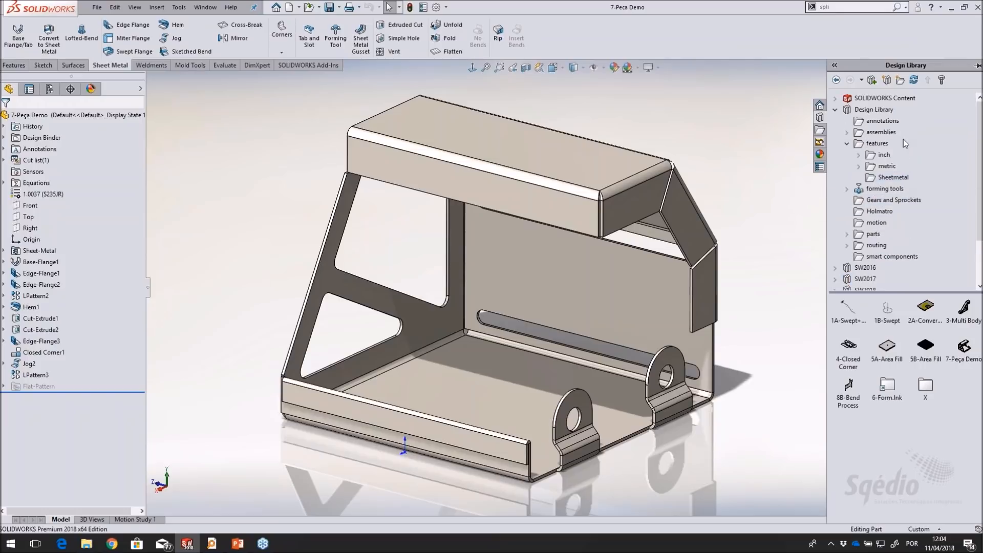
pyautogui.click(895, 179)
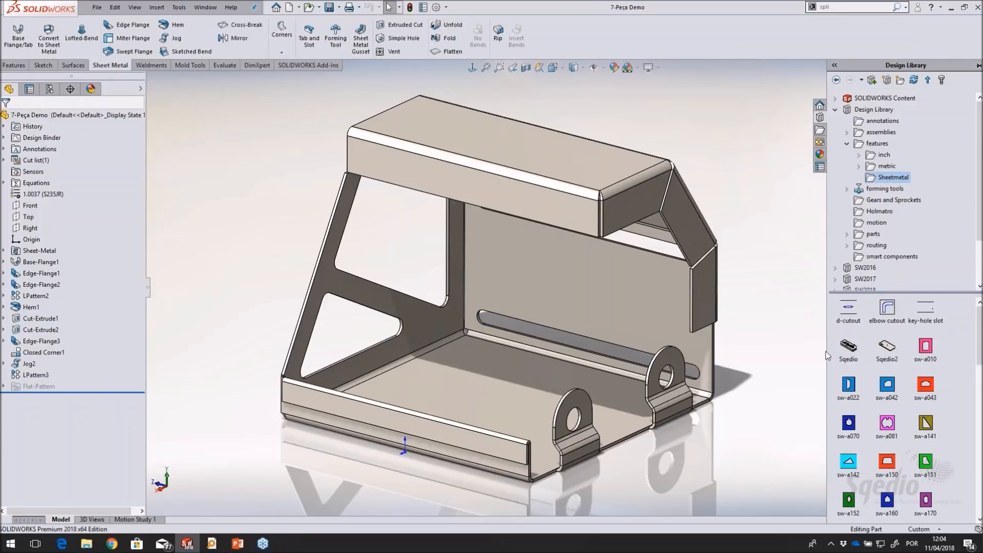
pyautogui.moveTo(851, 353); pyautogui.dragTo(537, 260)
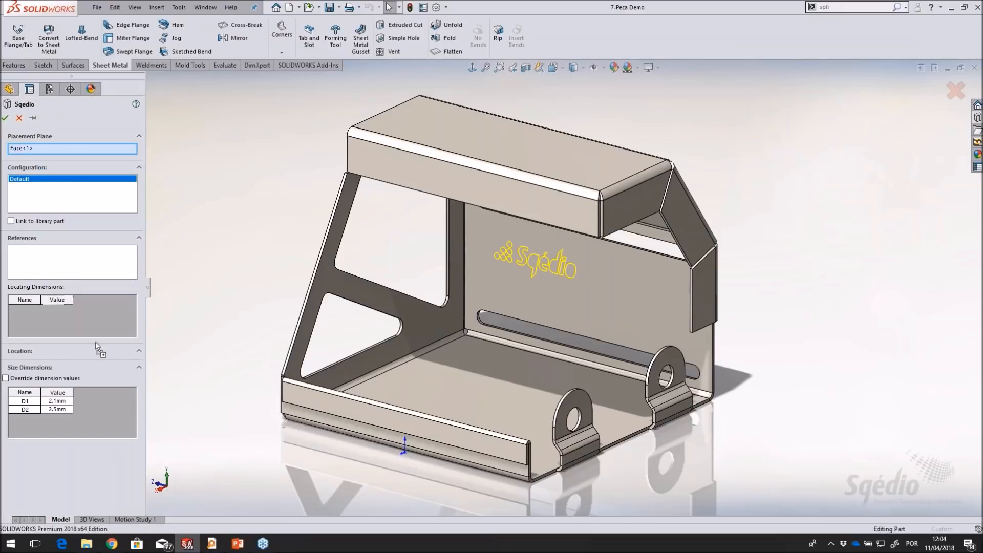
pyautogui.click(5, 118)
# Examine the logo cutout on the back wall and the contents of its Sqedio library feature in the tree
pyautogui.scroll(-5, 513, 294)
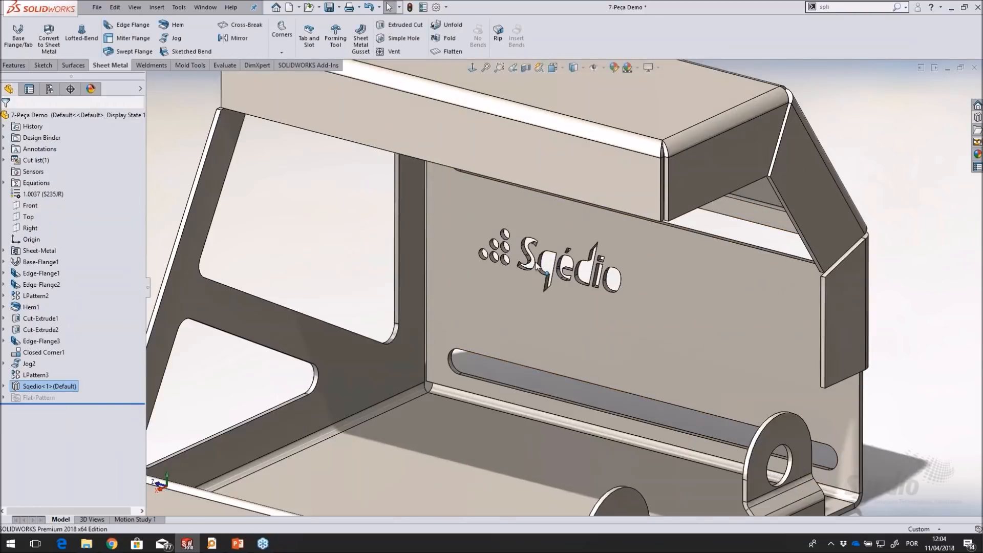
pyautogui.scroll(8, 512, 290)
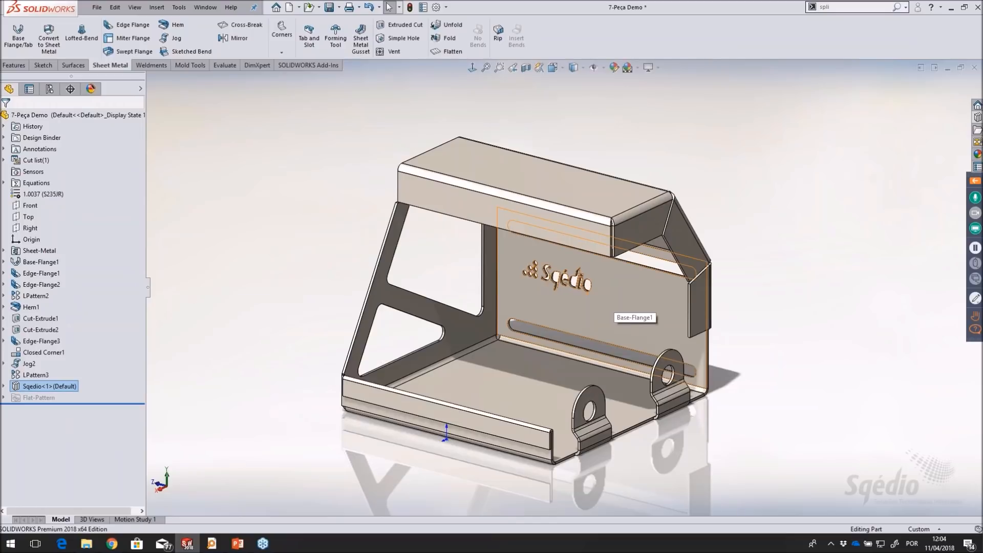
pyautogui.moveTo(770, 260); pyautogui.dragTo(764, 288, button='middle')
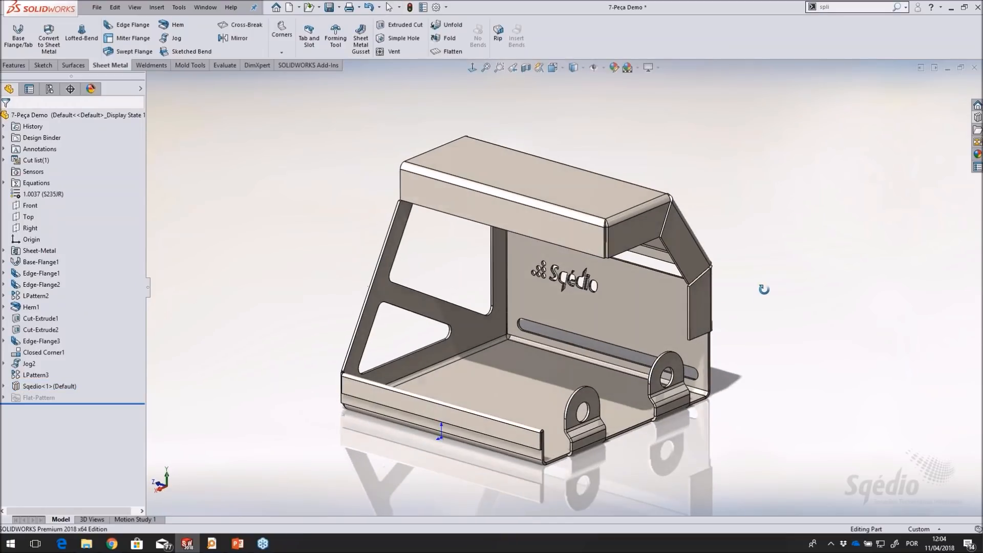
pyautogui.scroll(-2, 724, 315)
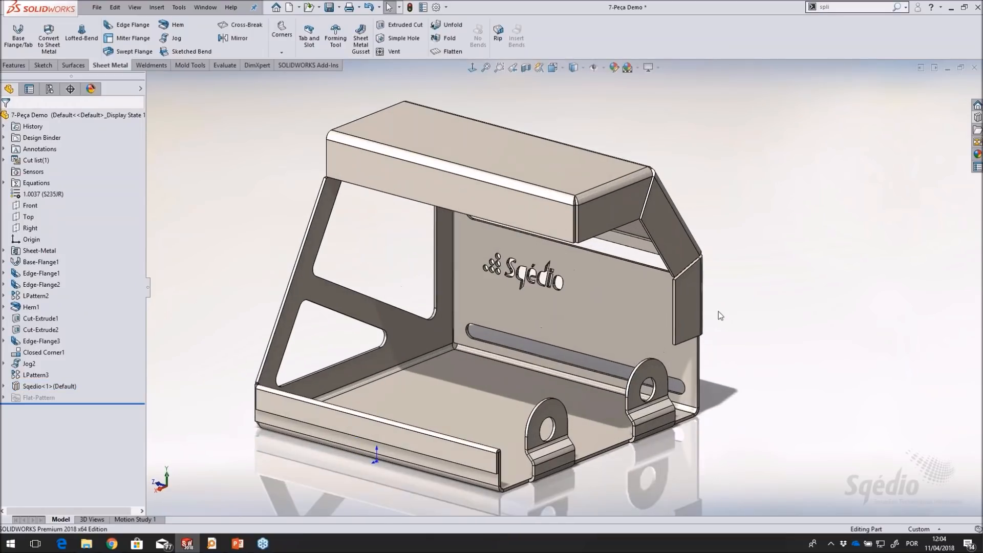
pyautogui.click(36, 387)
pyautogui.click(4, 387)
pyautogui.click(3, 386)
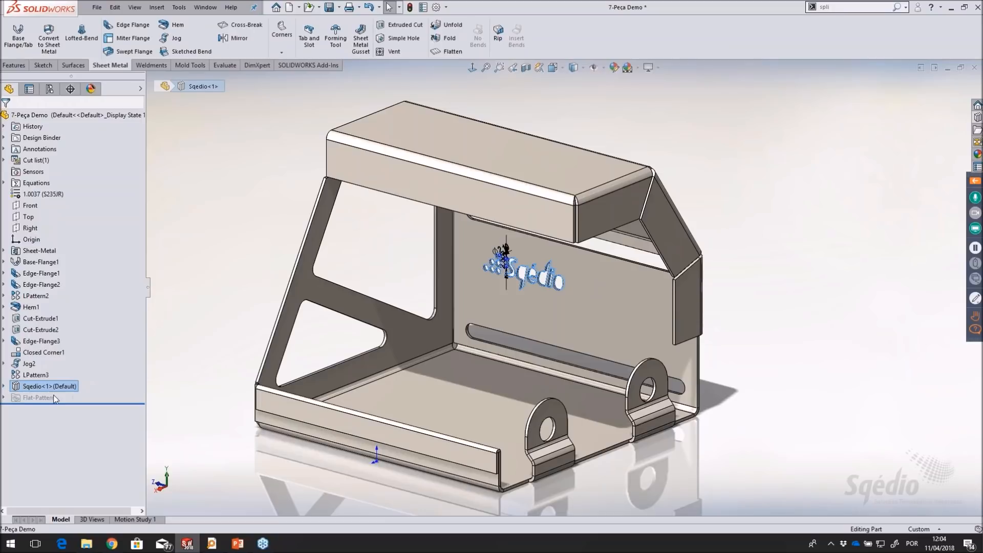
pyautogui.click(3, 386)
pyautogui.moveTo(52, 404)
pyautogui.click(4, 386)
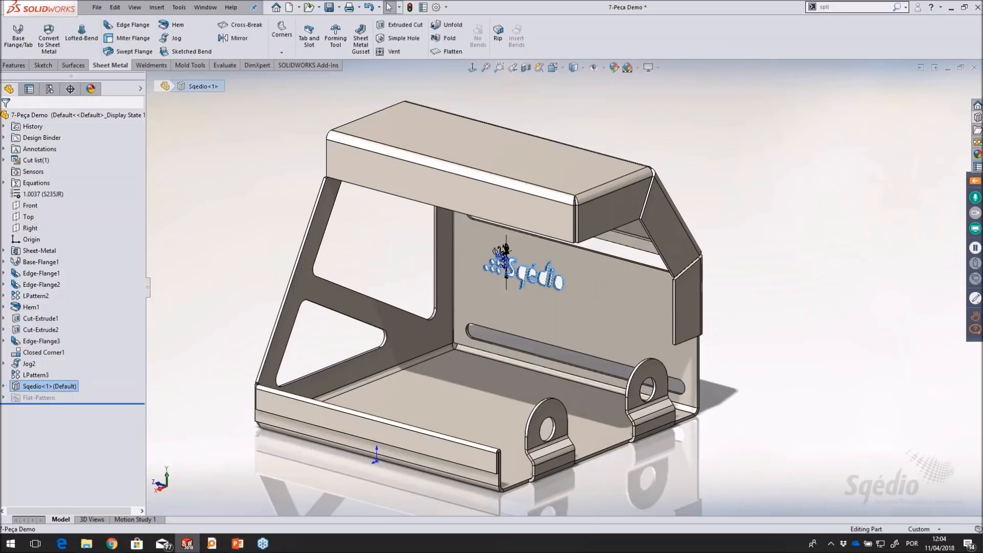
pyautogui.click(257, 214)
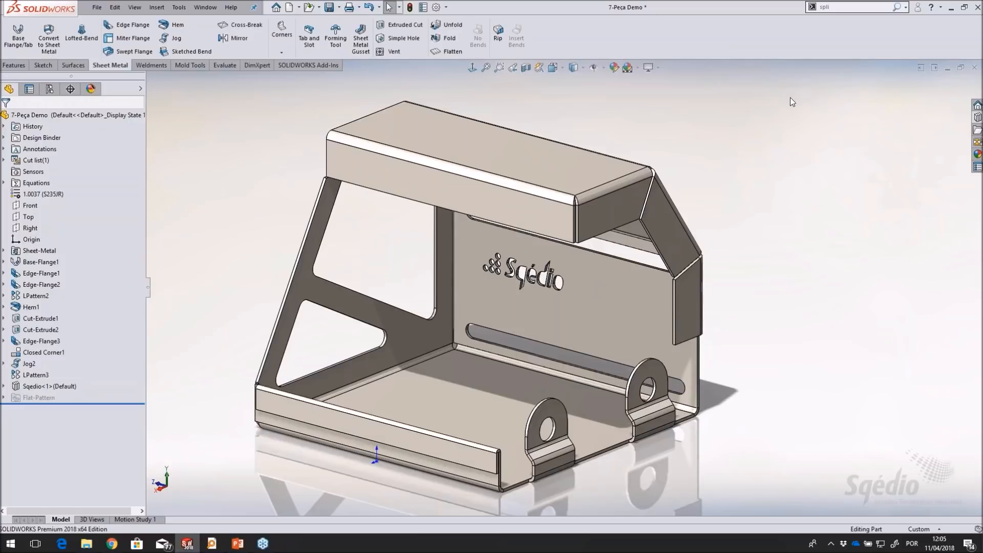
# Insert the sw-a081 cutout from the Sheetmetal library folder onto the back wall, beside the logo near the side flange
pyautogui.click(978, 117)
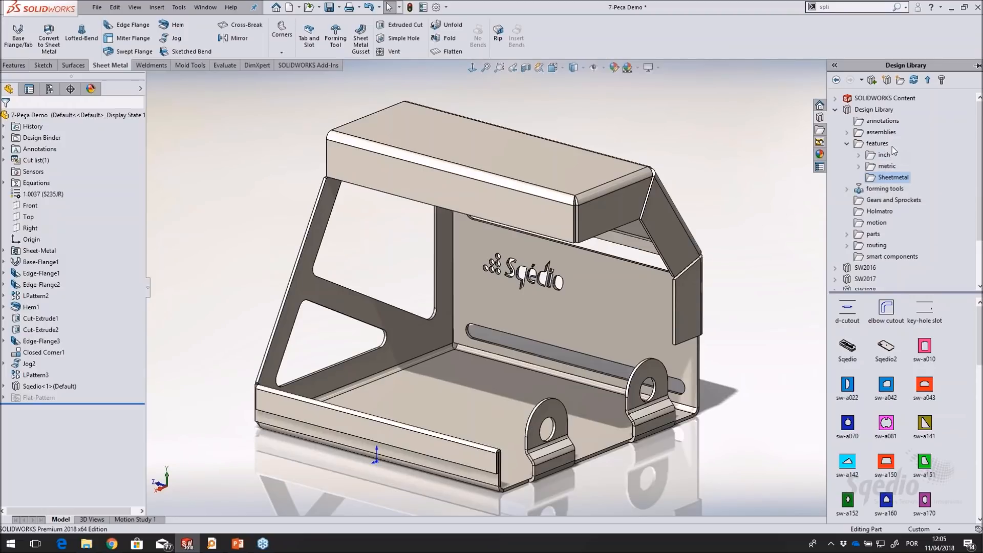
pyautogui.click(895, 177)
pyautogui.scroll(-3, 886, 410)
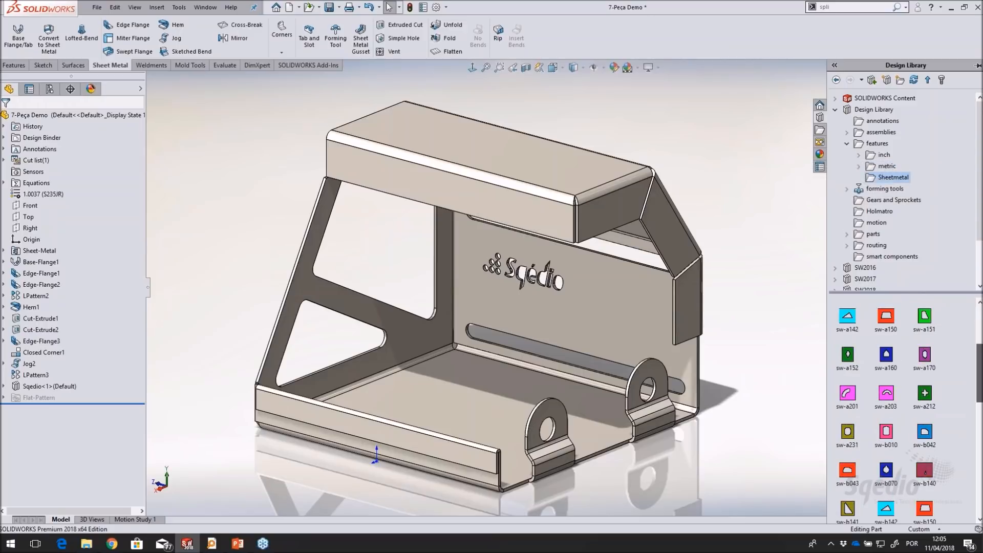
pyautogui.scroll(-5, 906, 410)
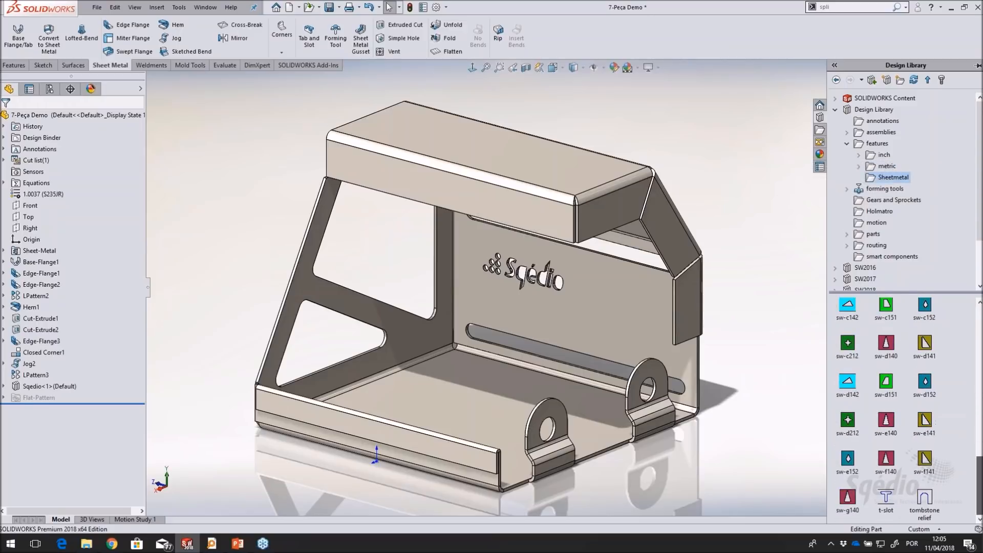
pyautogui.scroll(6, 980, 409)
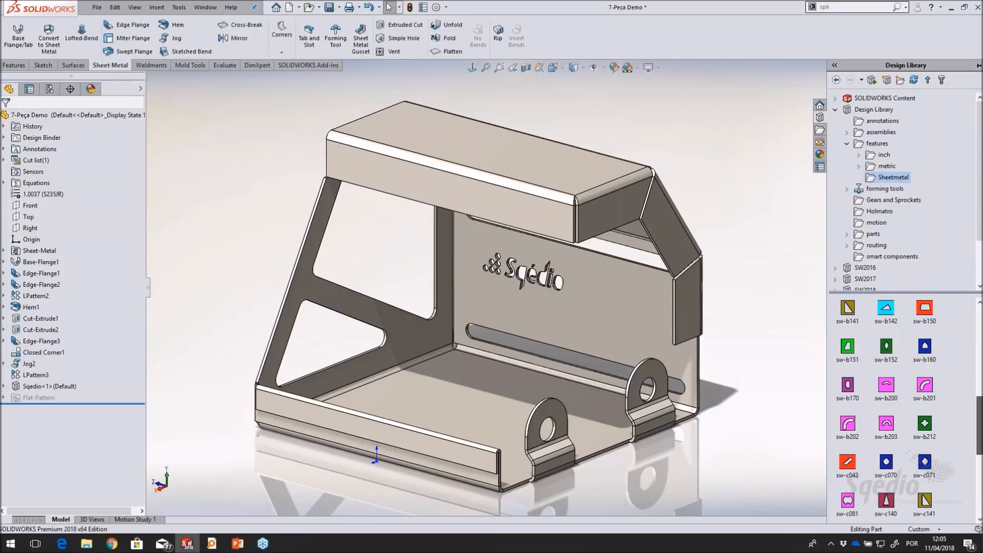
pyautogui.scroll(5, 980, 408)
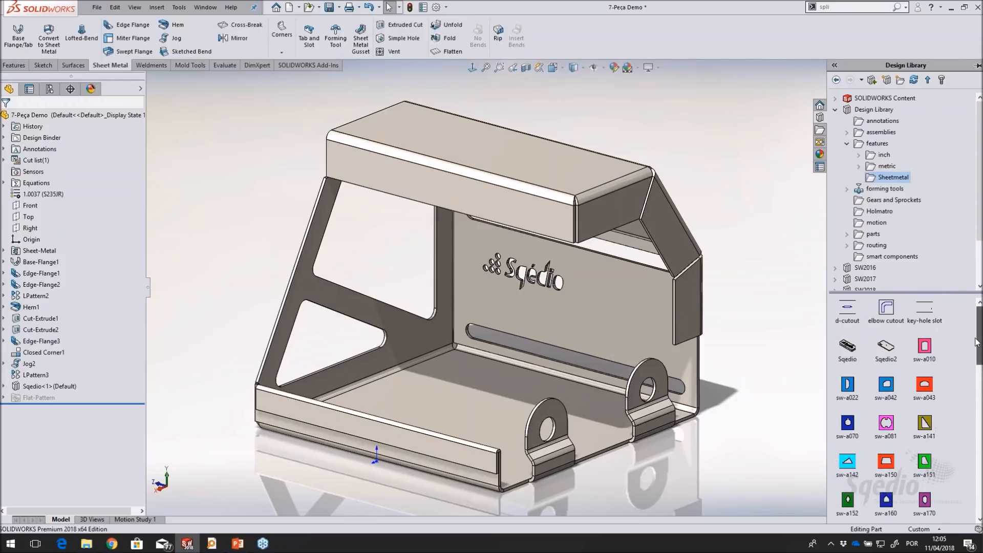
pyautogui.moveTo(886, 422); pyautogui.dragTo(624, 316)
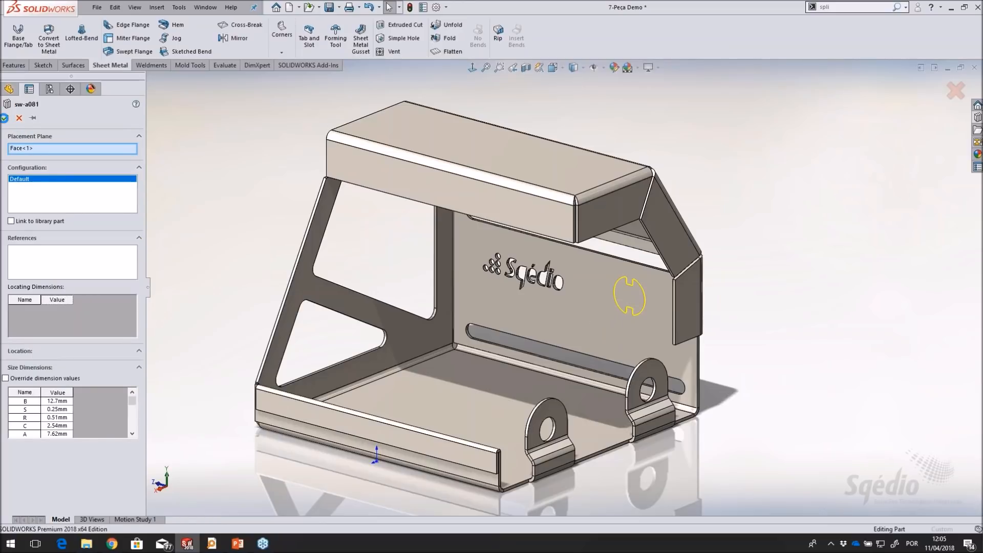
pyautogui.click(5, 118)
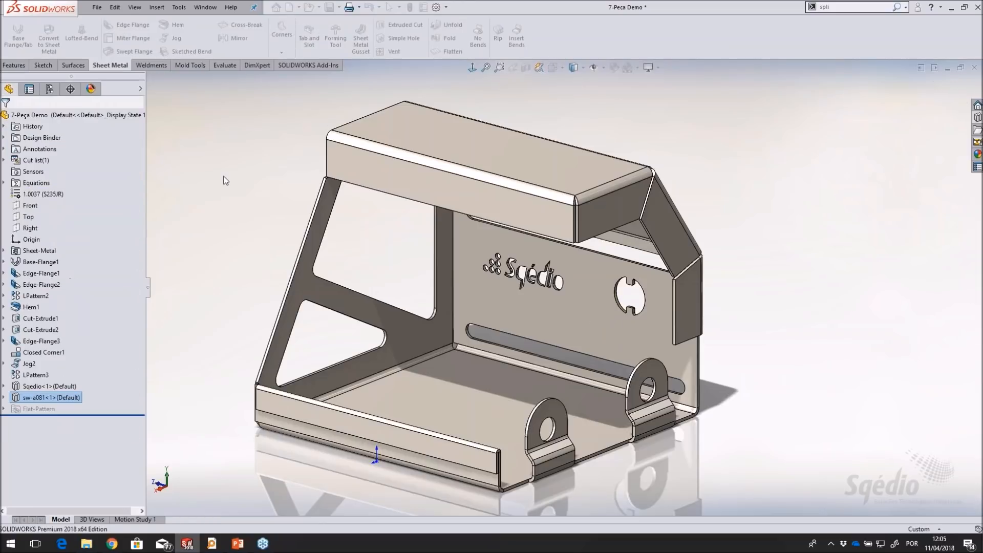
# Open a sketch on the front face of the upper flange and add the sketch text "Peça chapa"
pyautogui.click(253, 203)
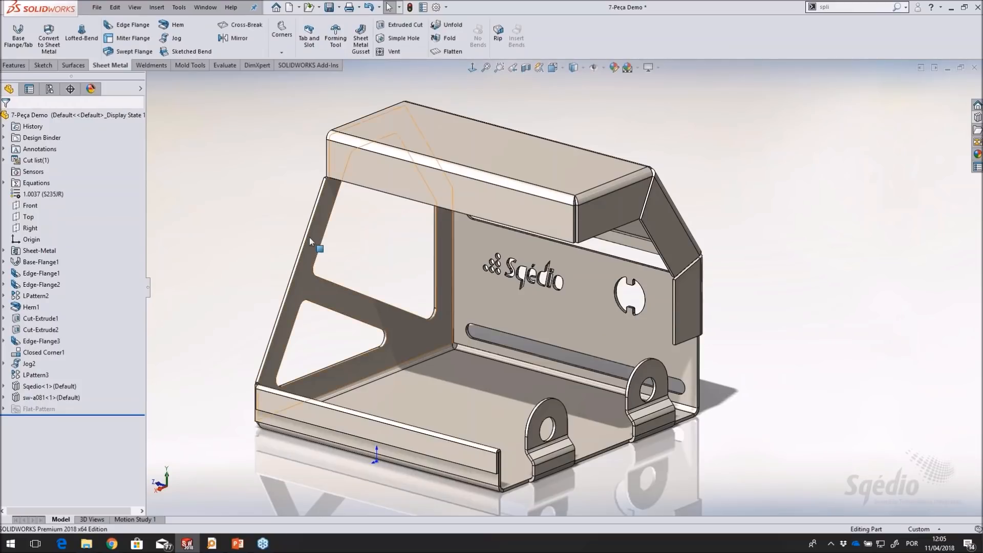
pyautogui.moveTo(271, 252)
pyautogui.mouseDown(button='middle')
pyautogui.moveTo(304, 193)
pyautogui.moveTo(279, 220)
pyautogui.moveTo(299, 219)
pyautogui.moveTo(282, 226)
pyautogui.moveTo(279, 253)
pyautogui.moveTo(286, 246)
pyautogui.mouseUp(button='middle')
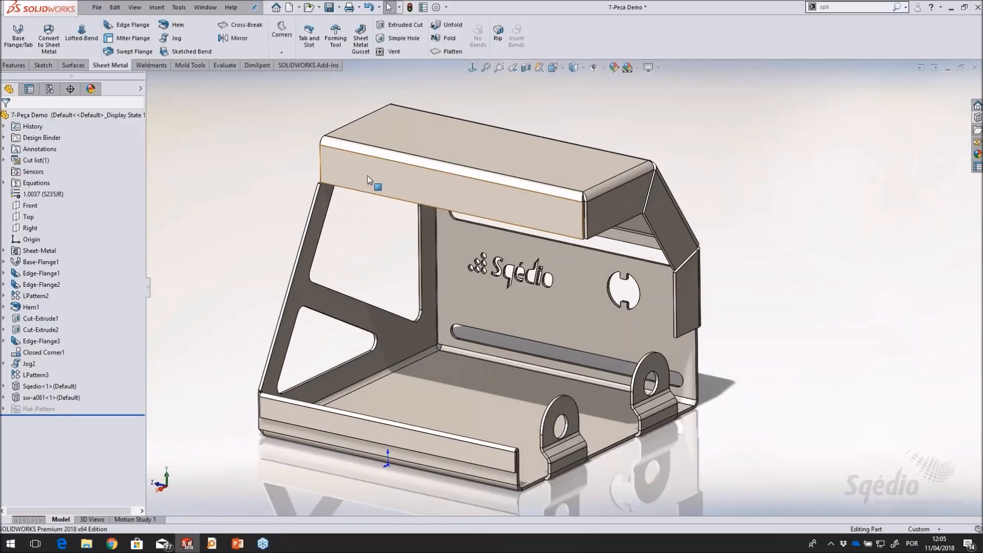
pyautogui.click(364, 173)
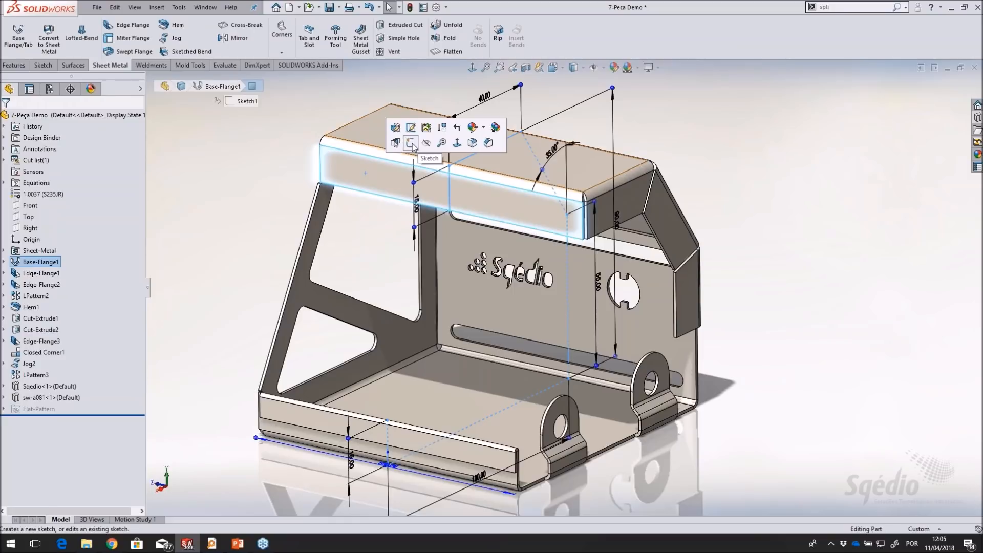
pyautogui.click(412, 144)
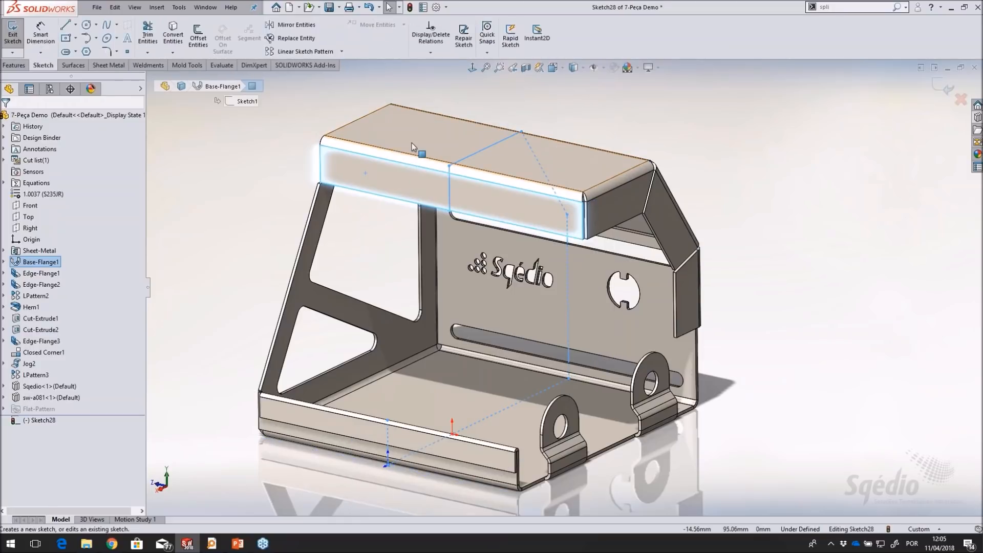
pyautogui.click(243, 165)
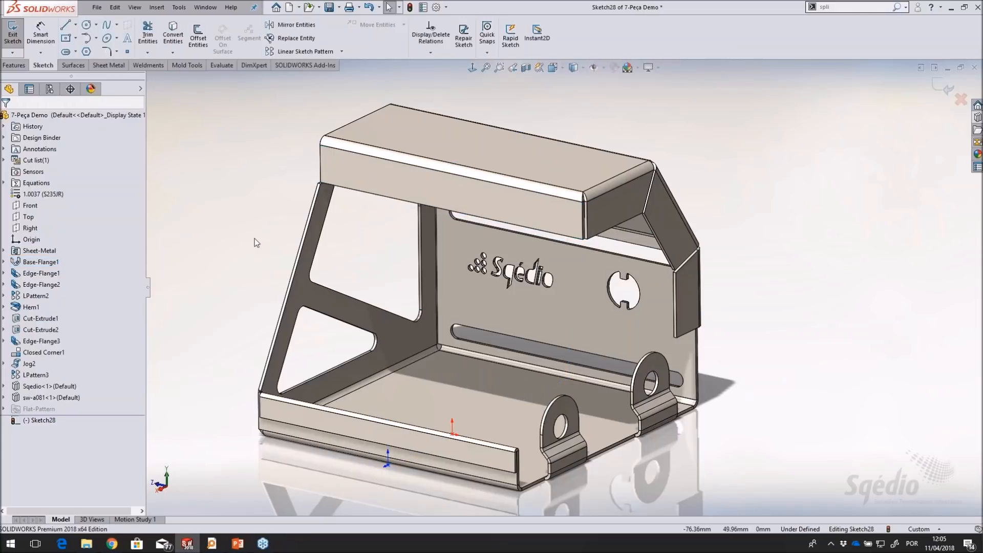
pyautogui.scroll(-3, 349, 148)
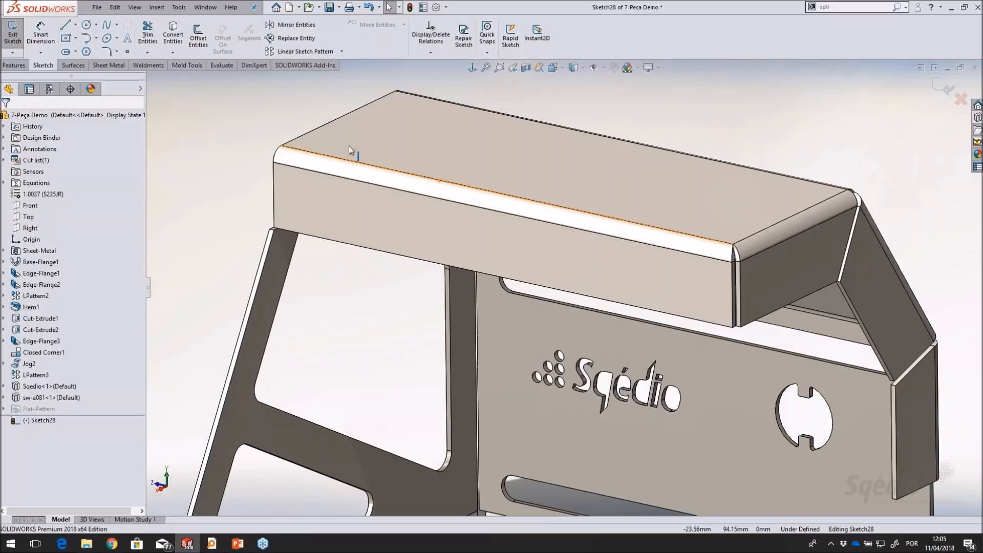
pyautogui.click(128, 38)
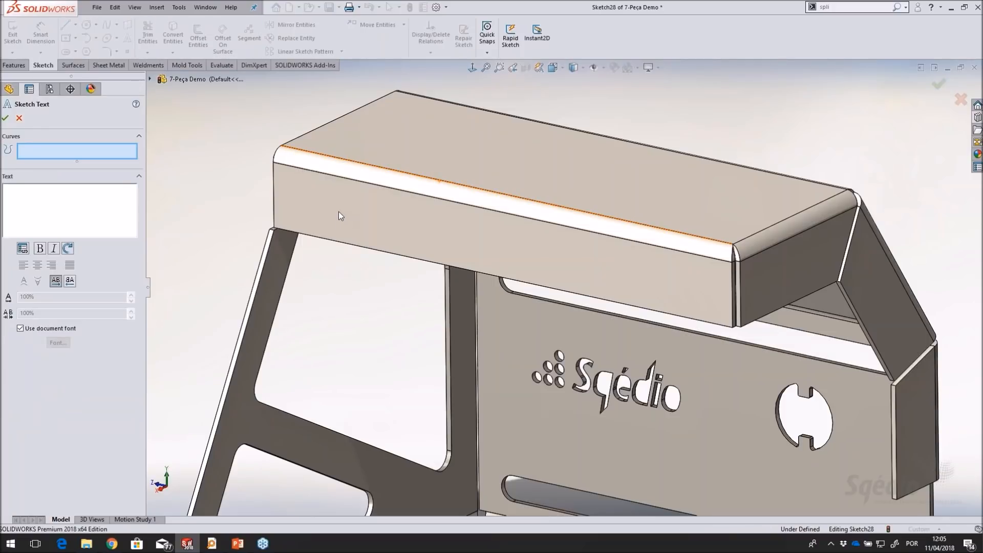
pyautogui.click(21, 215)
pyautogui.write('Peça ca')
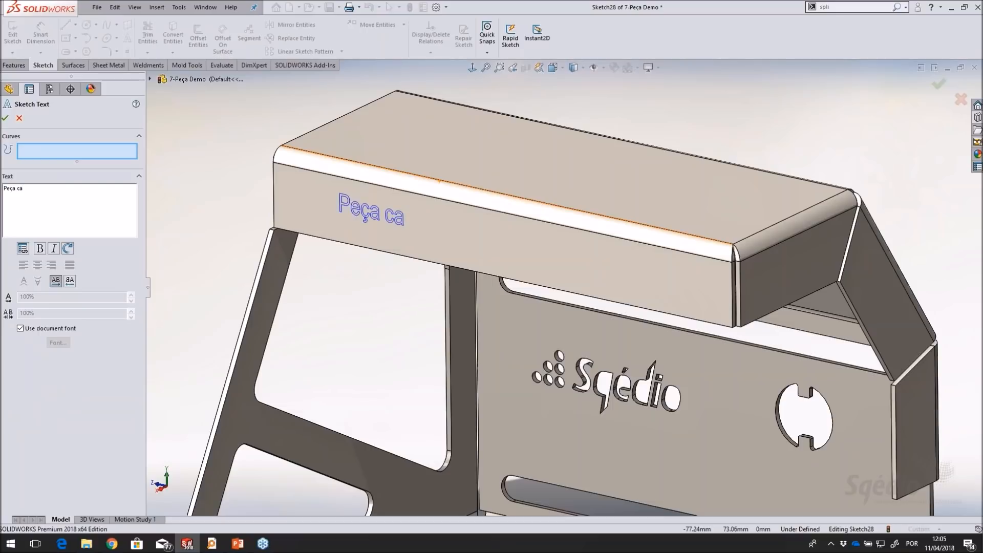
pyautogui.press('BackSpace')
pyautogui.write('hapa')
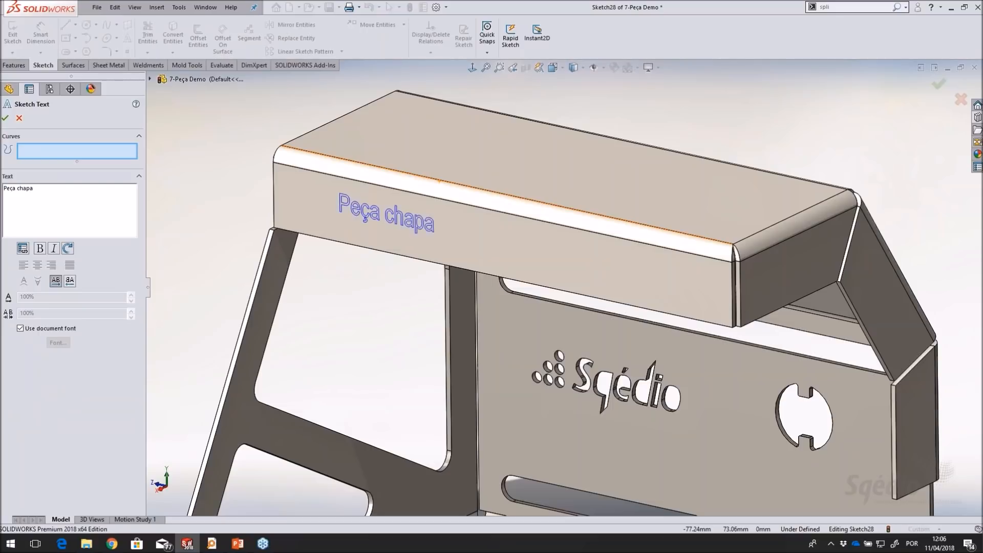
# Position the "Peça chapa" text on the upper flange's front face, near the end above the windowed side wall
pyautogui.scroll(-3, 385, 225)
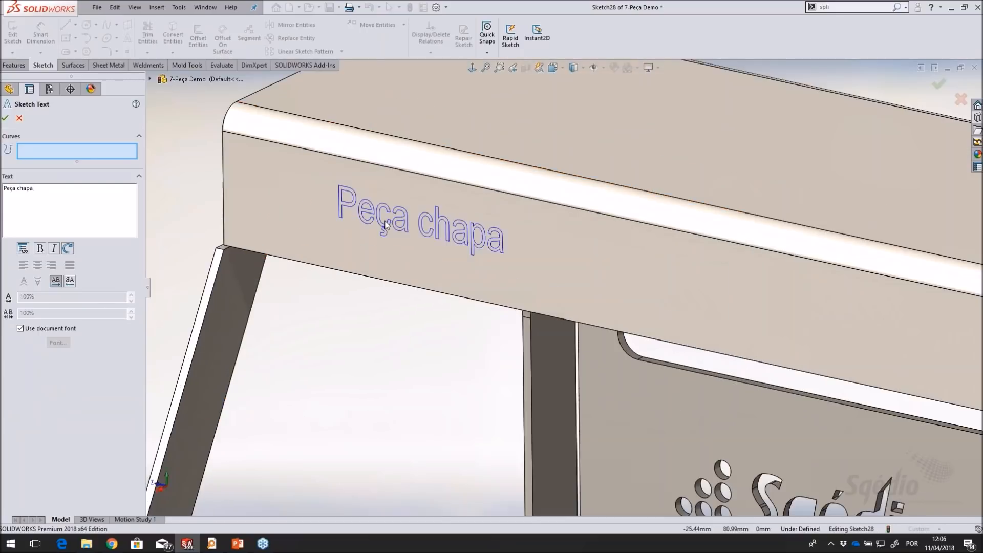
pyautogui.scroll(-3, 386, 226)
pyautogui.scroll(3, 444, 318)
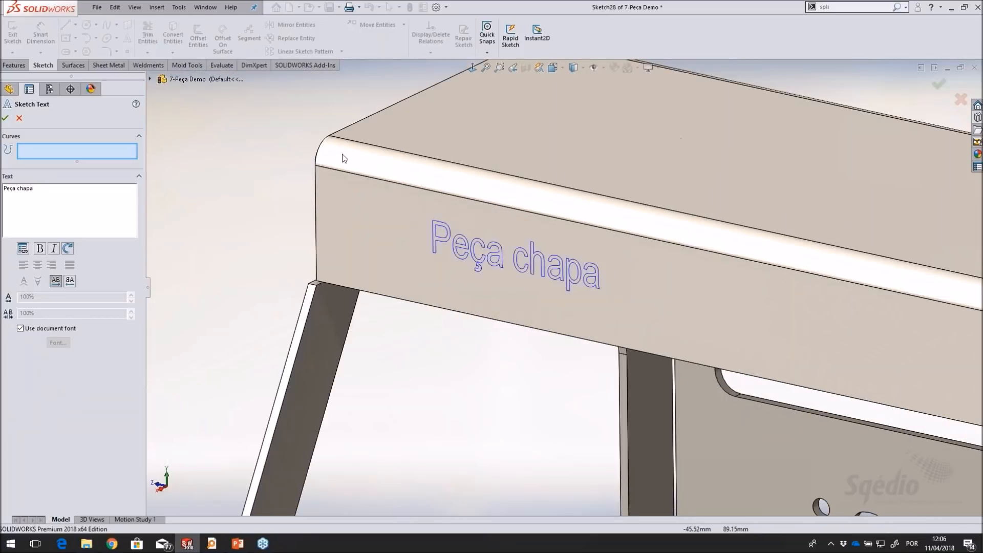
pyautogui.click(404, 264)
pyautogui.click(386, 257)
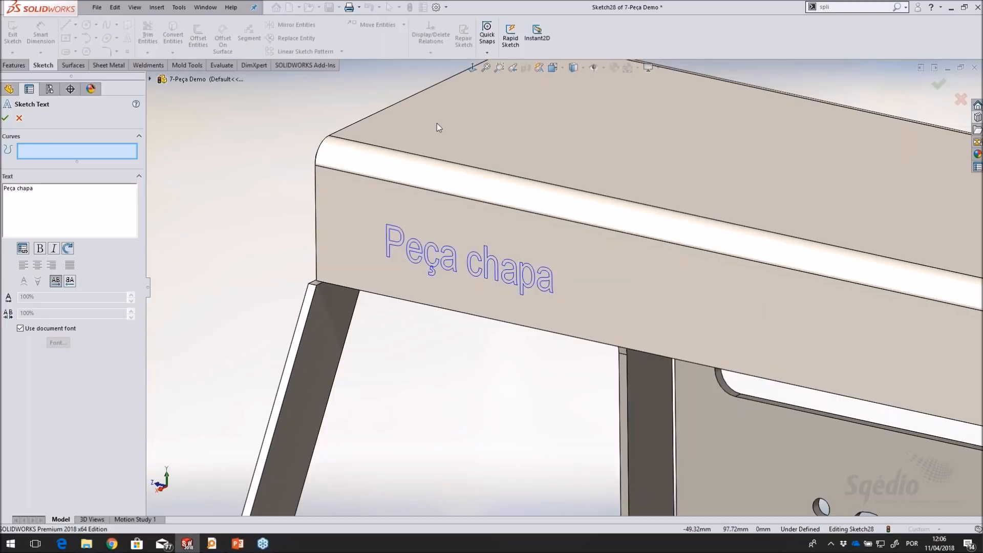
# Override the document font of the "Peça chapa" text with the single-line OLF SimpleSansOC font in Regular style and accept the text
pyautogui.scroll(-5, 451, 256)
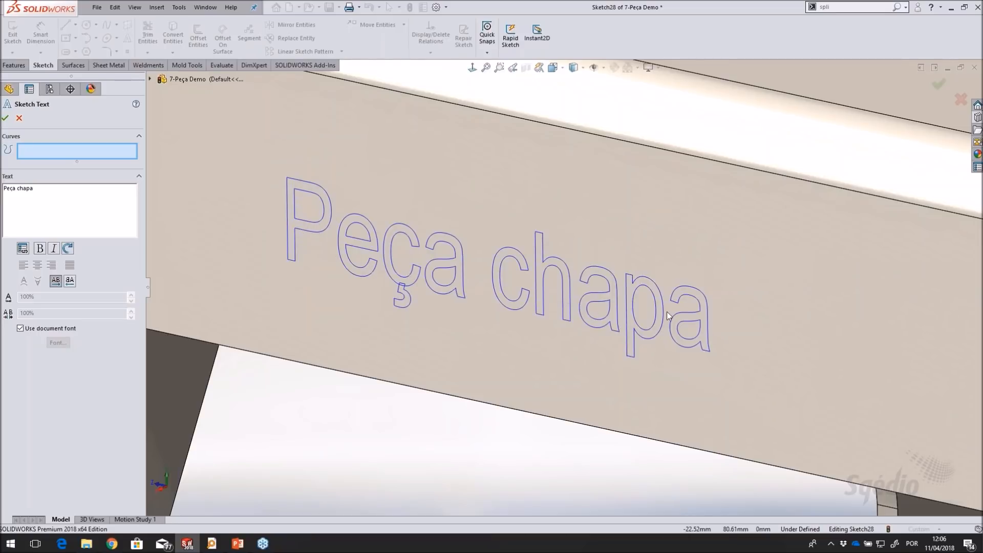
pyautogui.scroll(4, 667, 312)
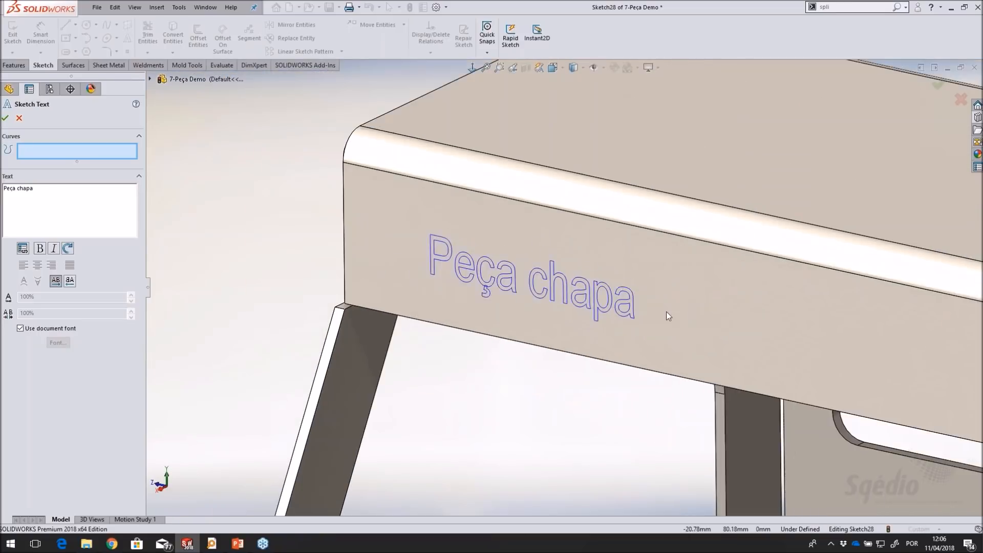
pyautogui.scroll(5, 666, 311)
pyautogui.scroll(-5, 656, 307)
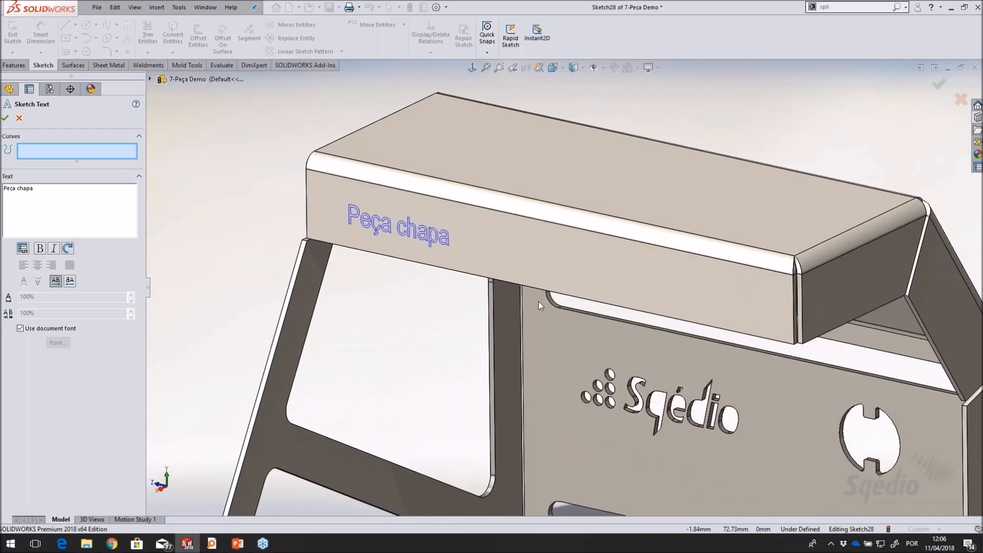
pyautogui.scroll(-3, 484, 196)
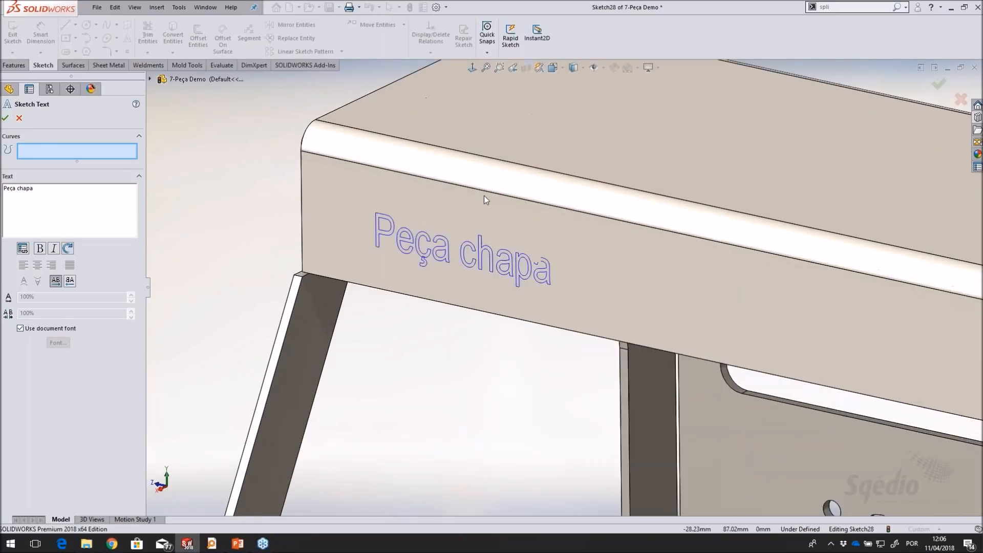
pyautogui.scroll(-2, 484, 195)
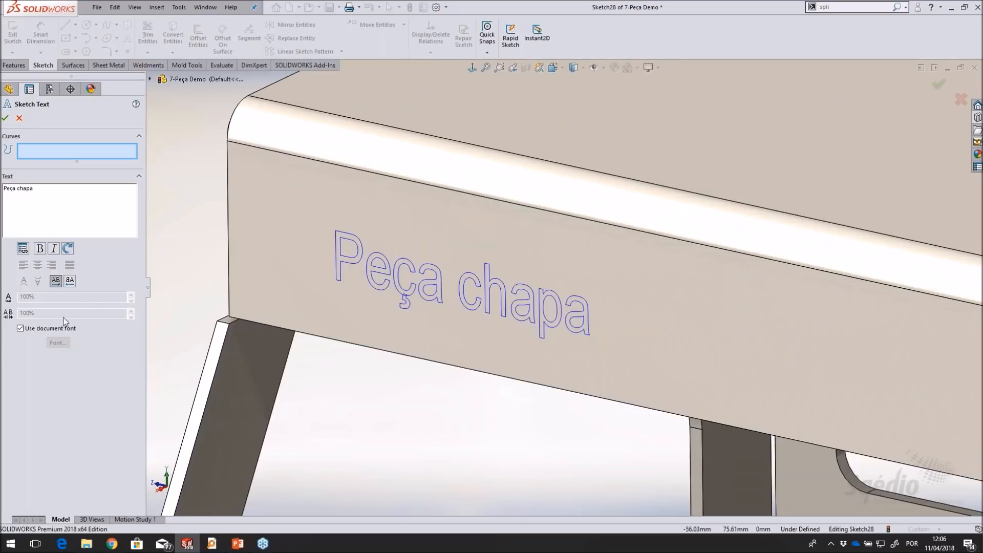
pyautogui.click(53, 329)
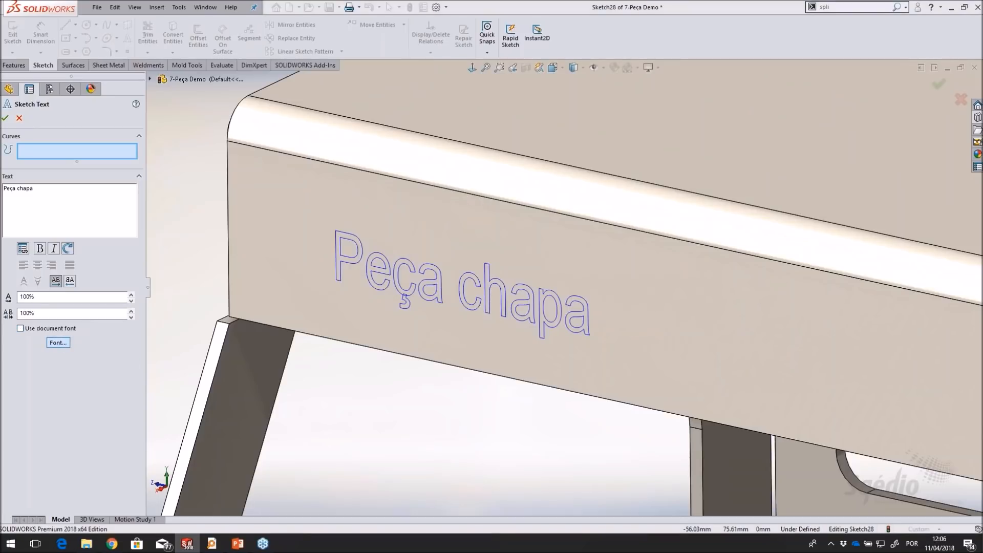
pyautogui.click(58, 343)
pyautogui.moveTo(456, 200); pyautogui.dragTo(690, 164)
pyautogui.write('olf')
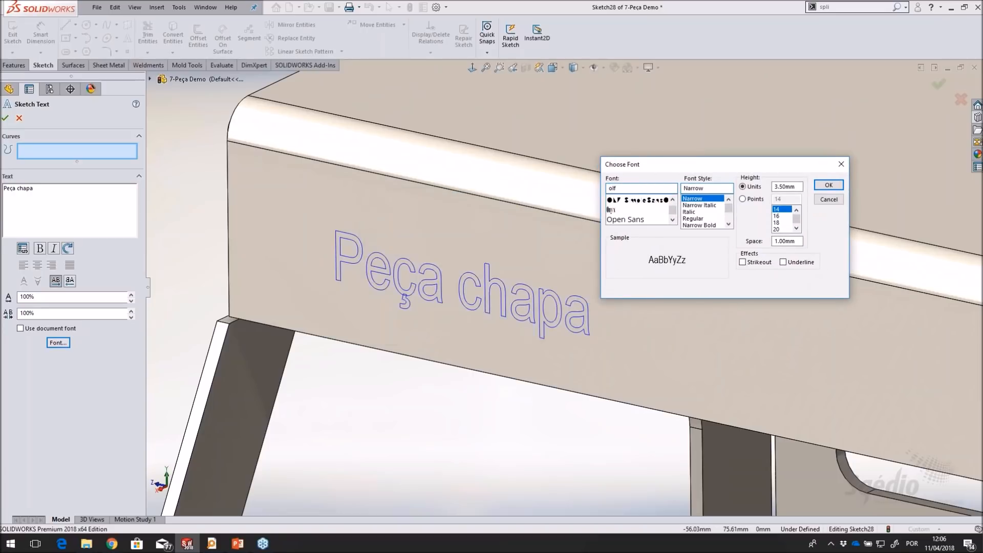
pyautogui.click(624, 200)
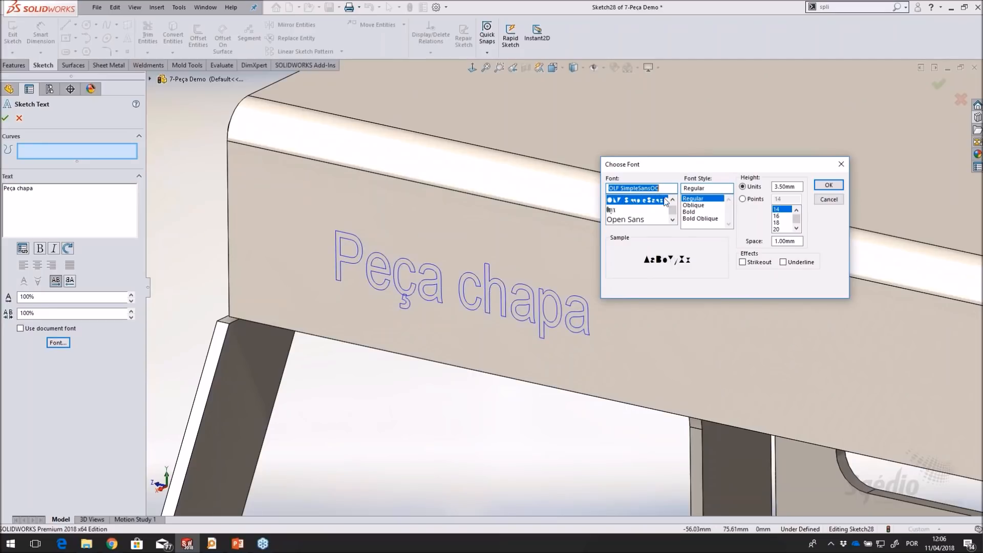
pyautogui.click(829, 186)
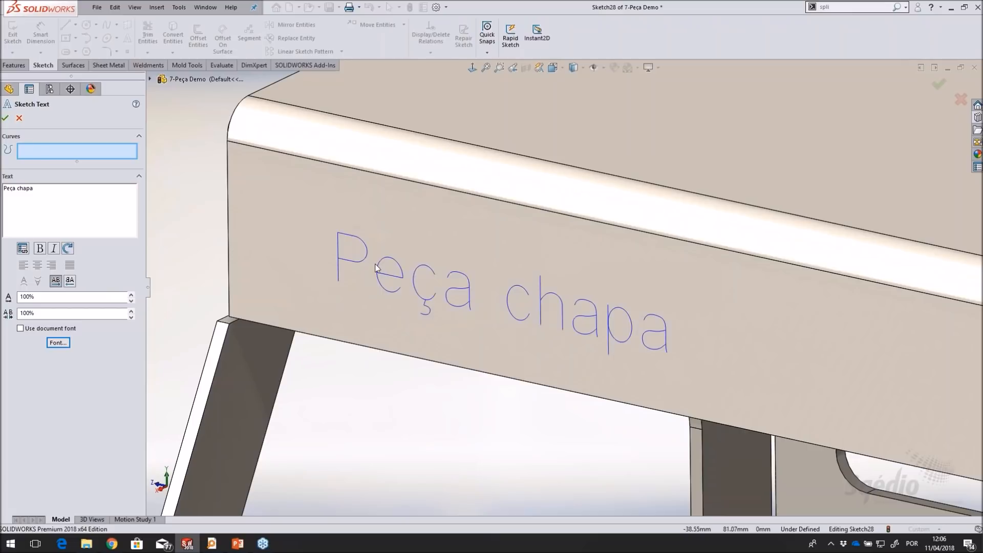
pyautogui.scroll(2, 699, 395)
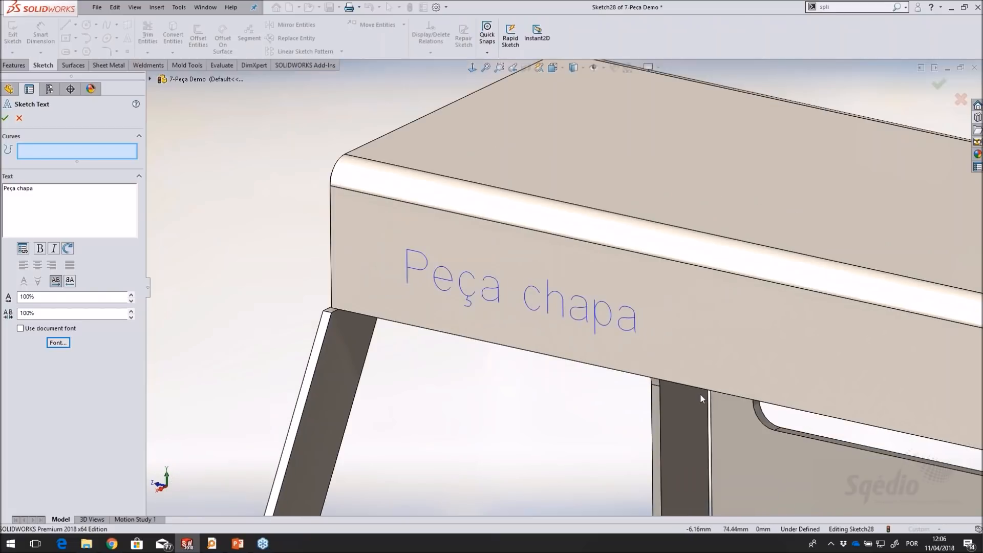
pyautogui.click(5, 118)
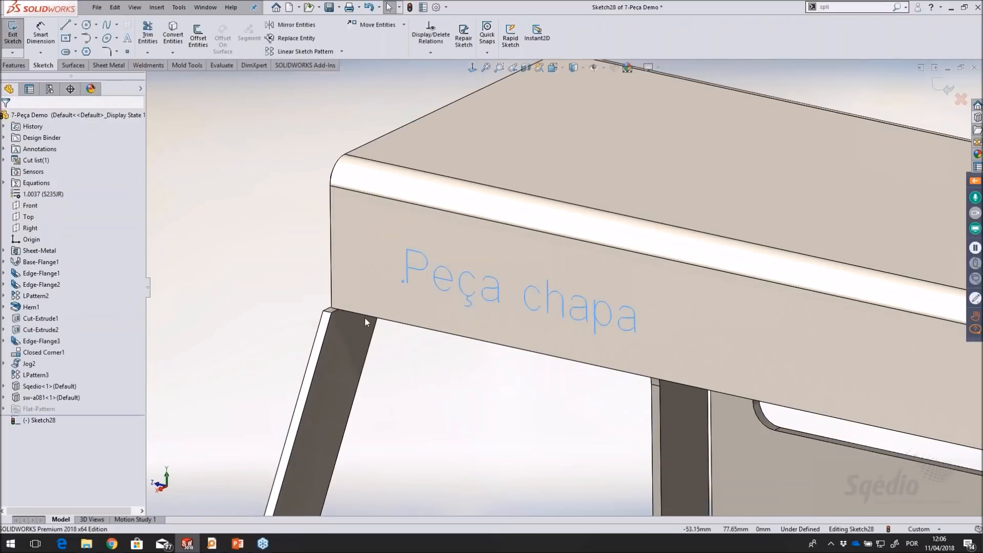
# Check the single-line text against the whole part and exit the text sketch
pyautogui.scroll(8, 707, 417)
pyautogui.scroll(-3, 706, 417)
pyautogui.scroll(3, 696, 410)
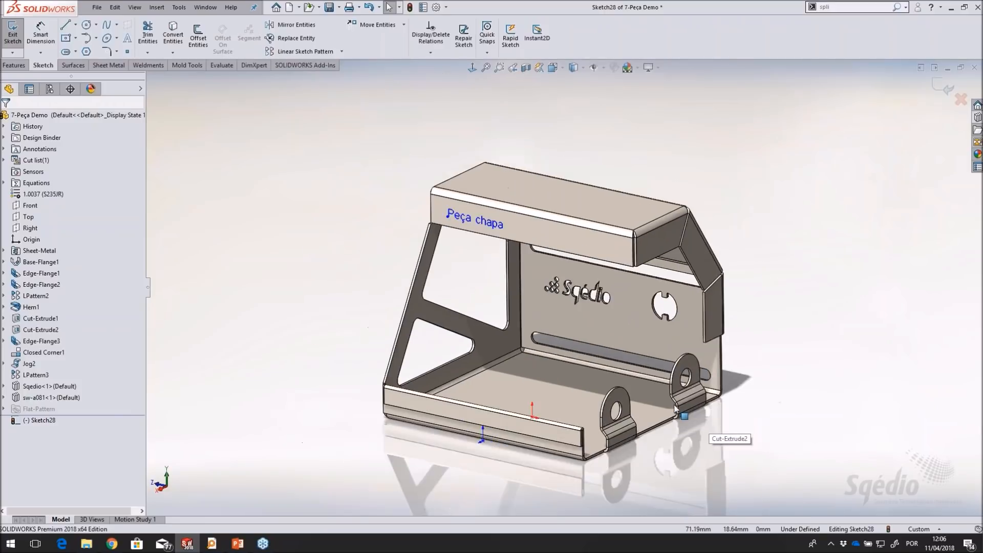
pyautogui.scroll(-5, 704, 351)
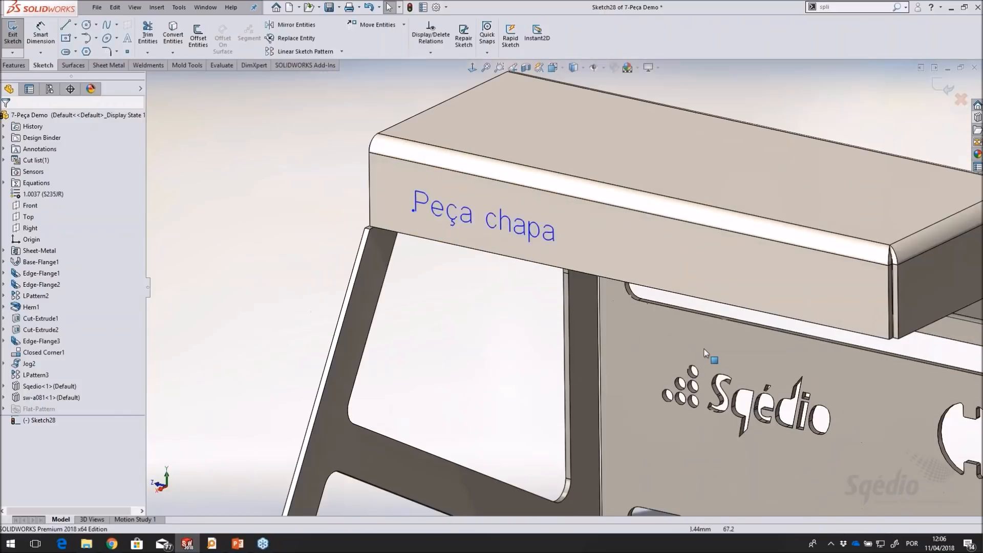
pyautogui.scroll(6, 705, 349)
pyautogui.scroll(-1, 736, 377)
pyautogui.click(944, 89)
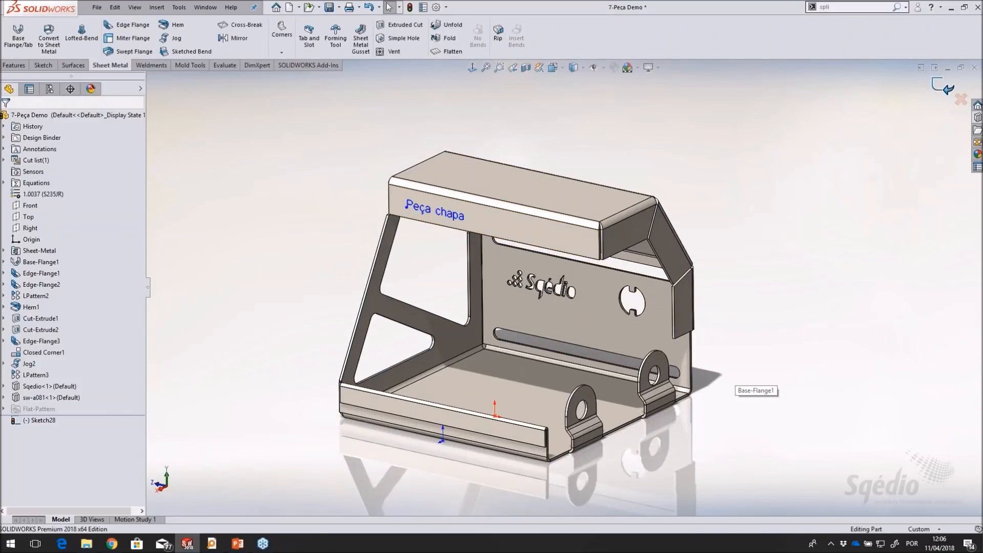
# Start a DXF/DWG export from the back wall's face and save the output file
pyautogui.scroll(-2, 507, 327)
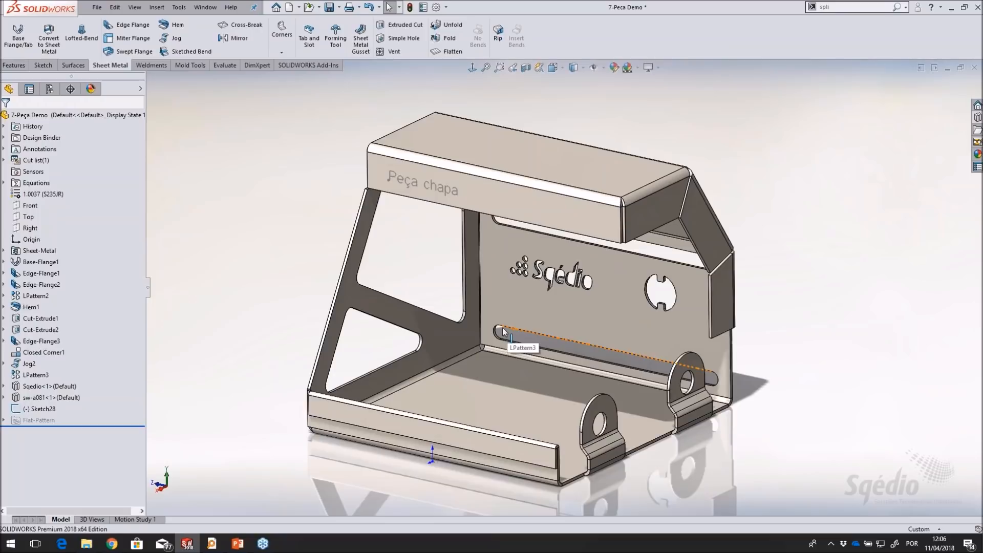
pyautogui.rightClick(515, 294)
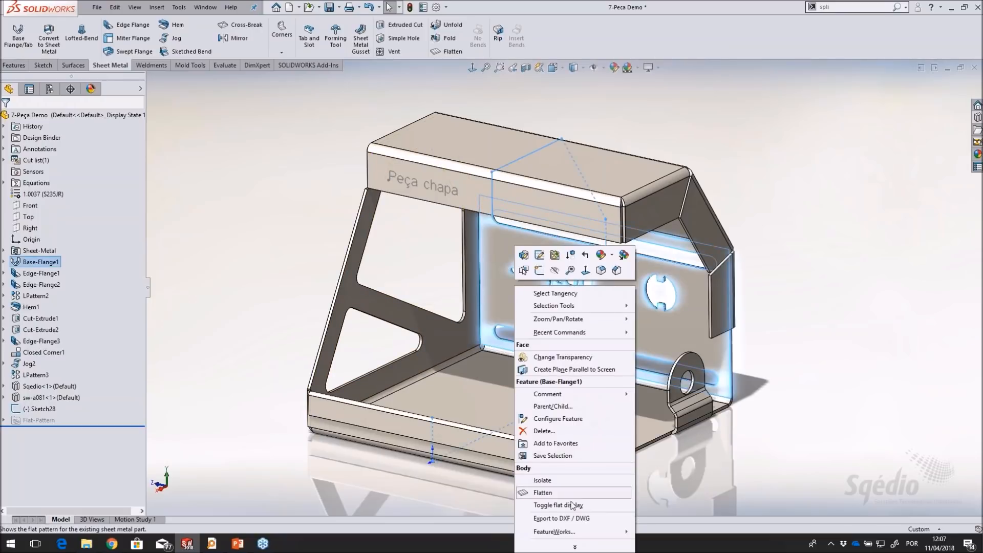
pyautogui.click(599, 518)
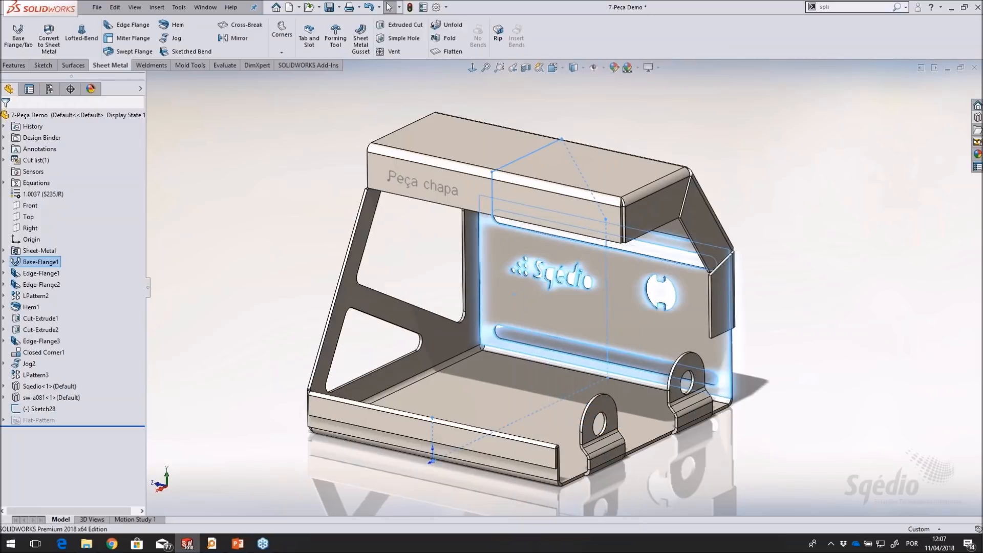
pyautogui.click(483, 387)
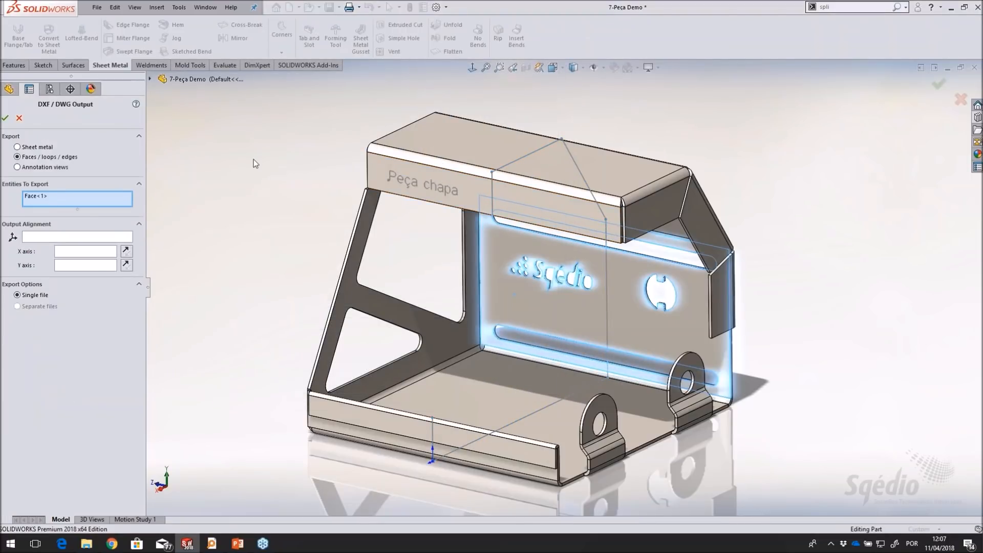
# Set the export to sheet metal with bend lines and sketches included, using the lower front corner vertex beside the tabs as origin
pyautogui.click(41, 147)
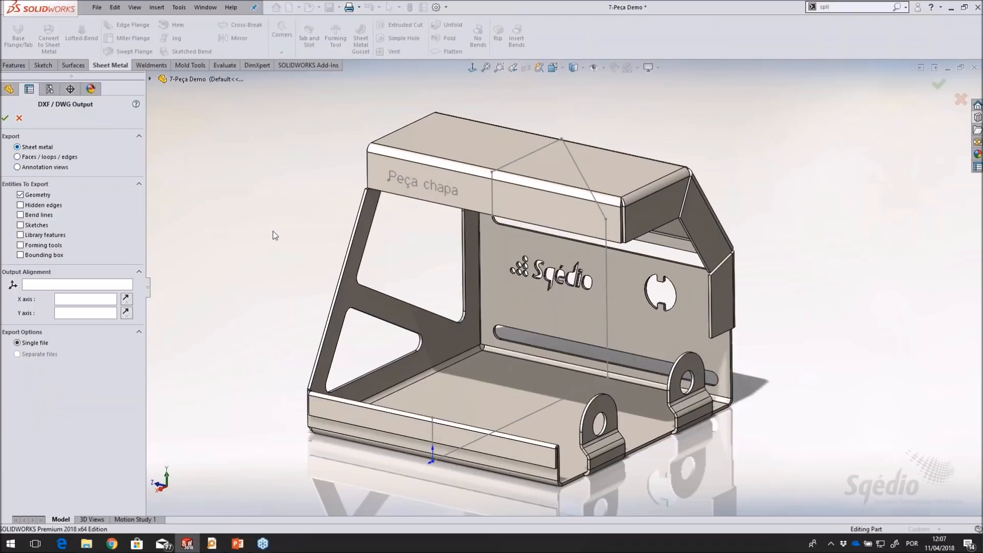
pyautogui.click(21, 215)
pyautogui.click(21, 225)
pyautogui.click(52, 285)
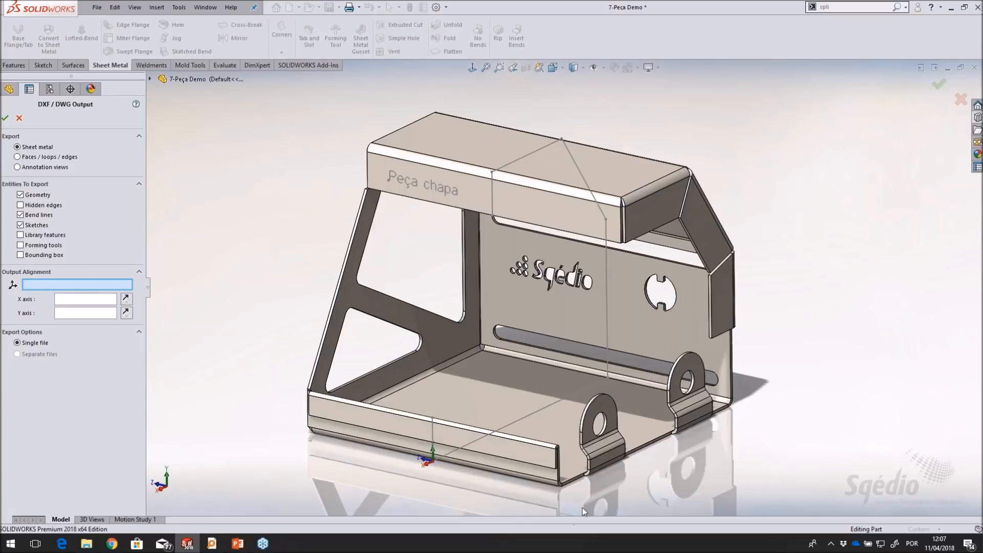
pyautogui.click(562, 483)
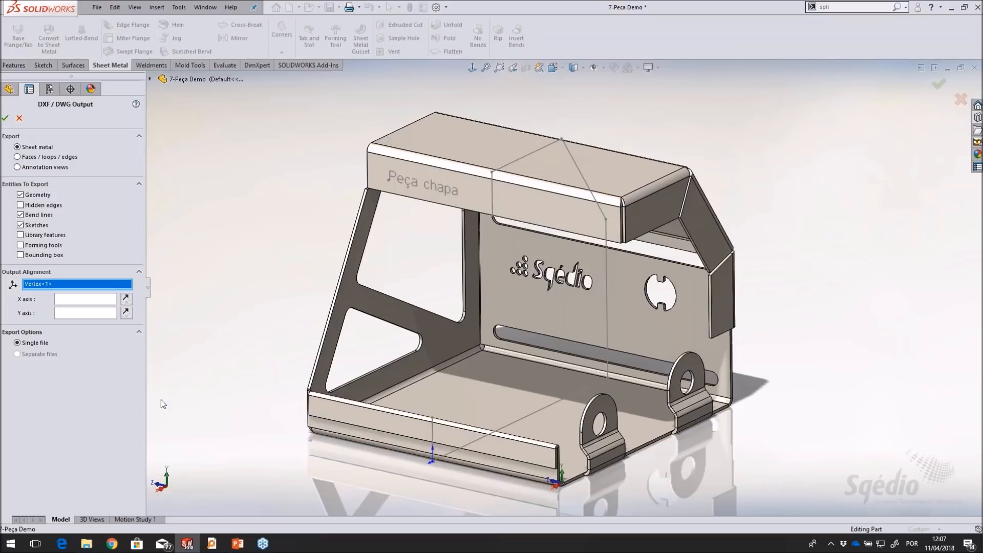
# Accept the export settings and define mapping layers named "texto", "quinagem cima" and "quinagem baixo"
pyautogui.click(5, 118)
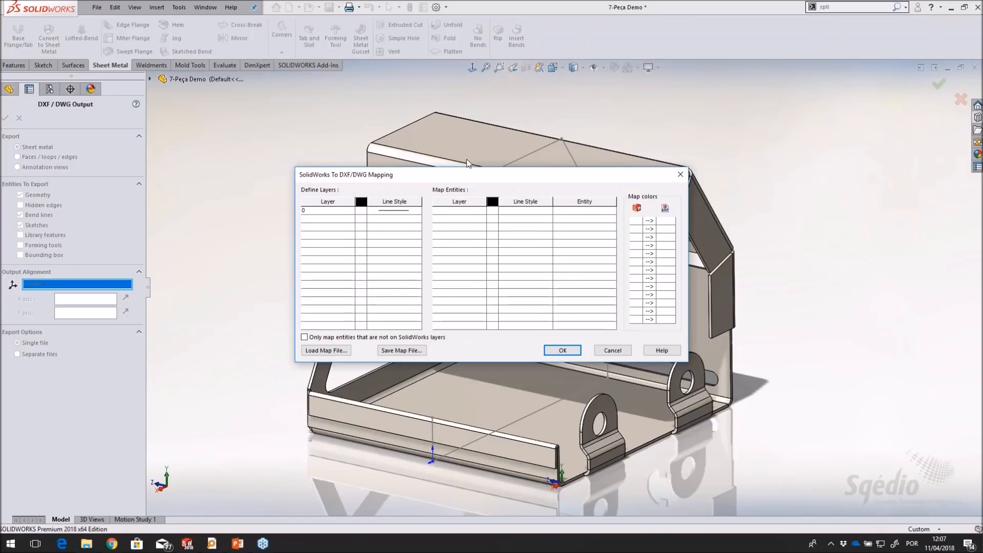
pyautogui.moveTo(405, 176); pyautogui.dragTo(400, 148)
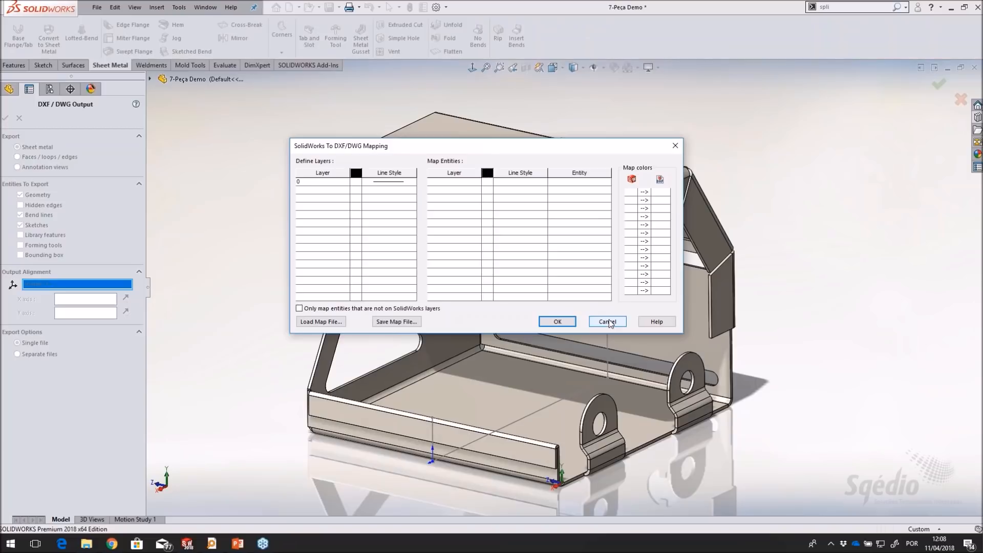
pyautogui.click(329, 191)
pyautogui.click(309, 191)
pyautogui.press('Return')
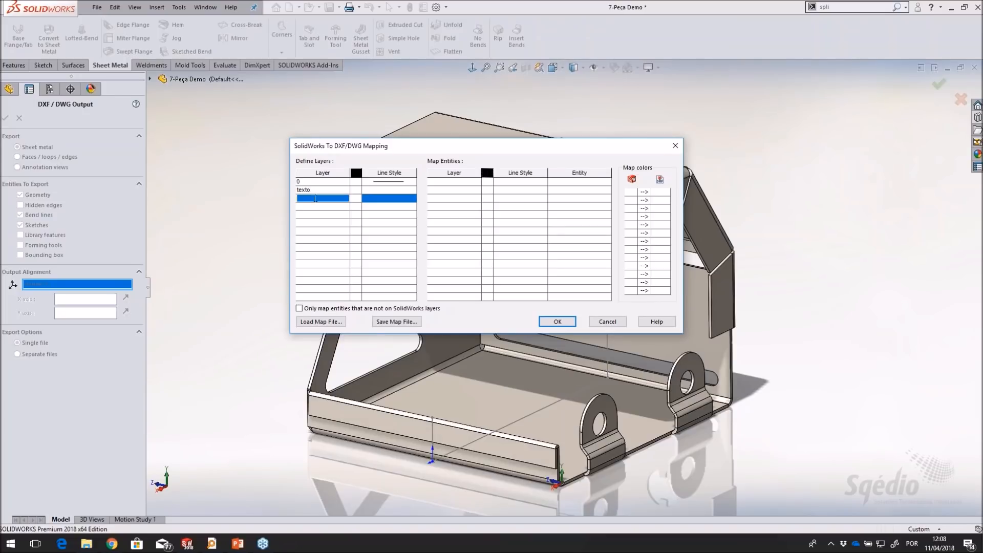
pyautogui.write('guinagem cima')
pyautogui.click(312, 206)
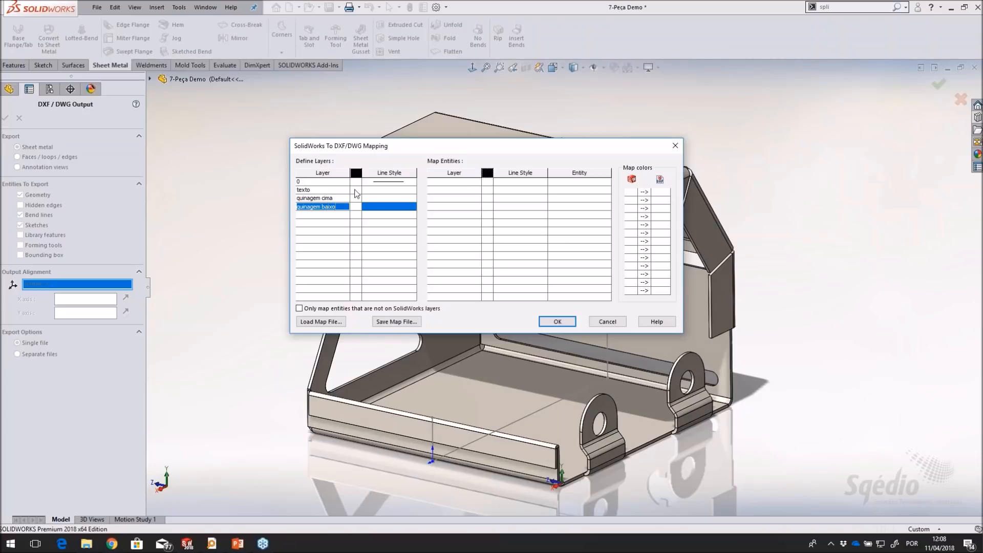
# Give the "quinagem cima" layer a green dashed line style and the "quinagem baixo" layer a red dashed one
pyautogui.click(357, 198)
pyautogui.click(391, 206)
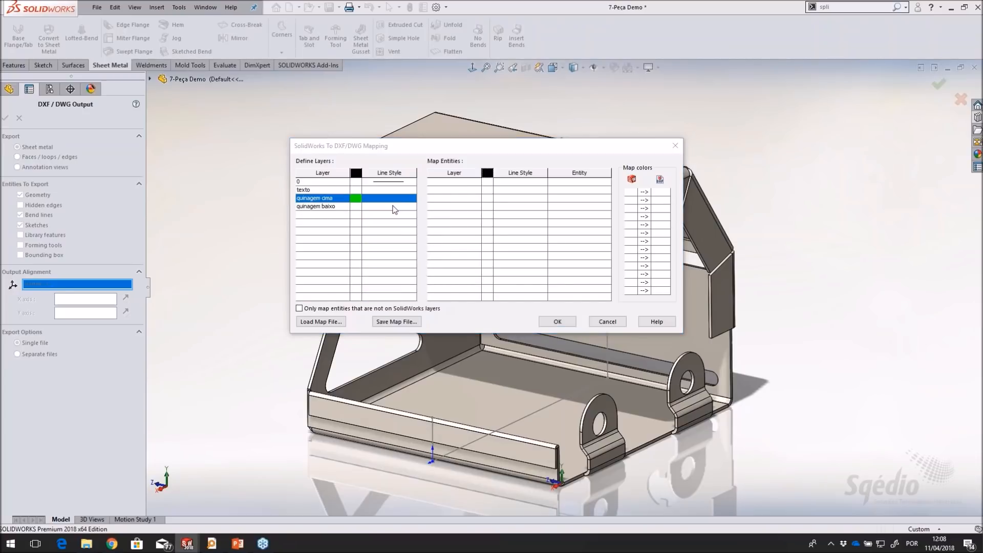
pyautogui.click(395, 199)
pyautogui.click(419, 238)
pyautogui.click(356, 207)
pyautogui.click(376, 217)
pyautogui.click(389, 206)
pyautogui.click(407, 220)
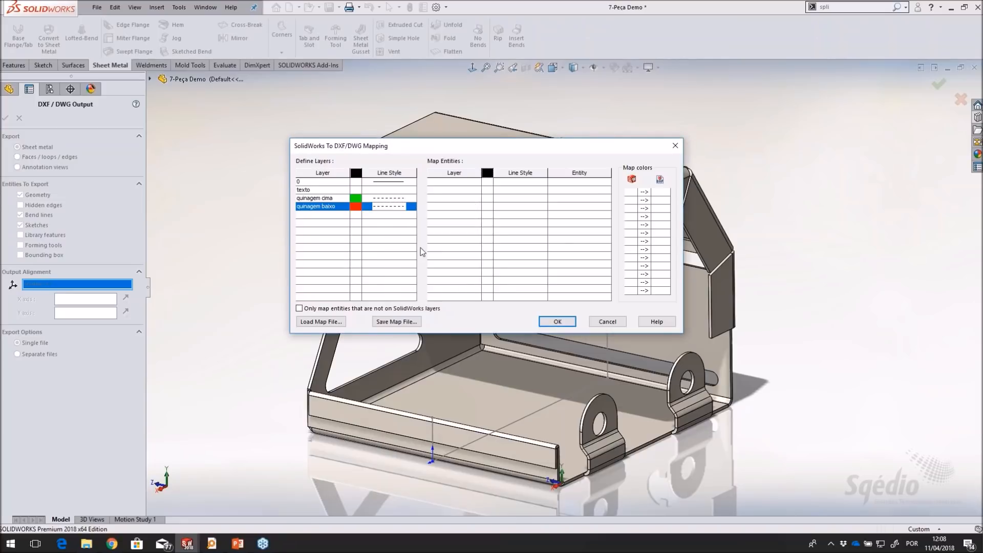
# Set the "texto" layer to blue with the Sketch curves line style
pyautogui.click(356, 190)
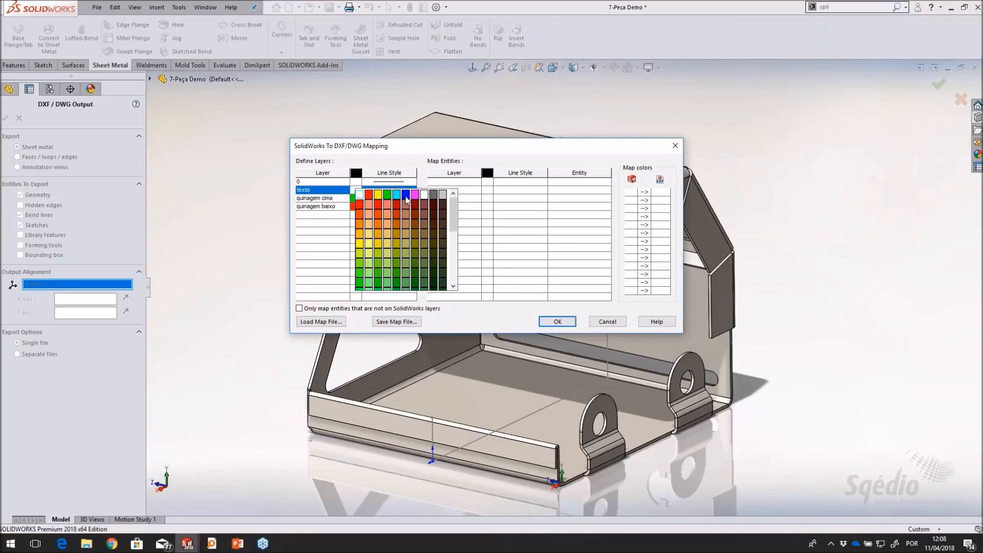
pyautogui.click(405, 196)
pyautogui.click(404, 191)
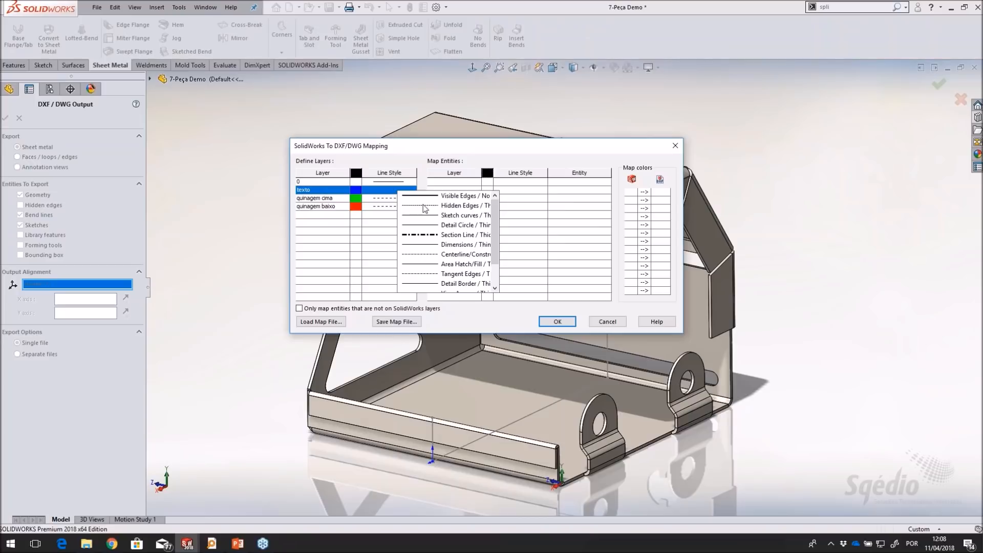
pyautogui.click(419, 216)
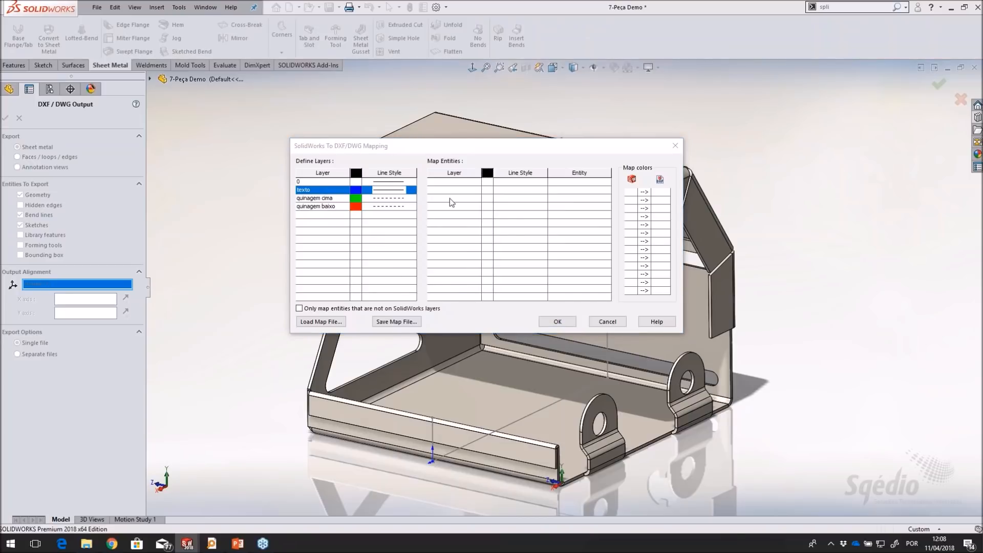
# Add entity mapping rows for the layers 0, "texto", "quinagem cima" and "quinagem baixo"
pyautogui.click(478, 184)
pyautogui.click(477, 182)
pyautogui.click(469, 191)
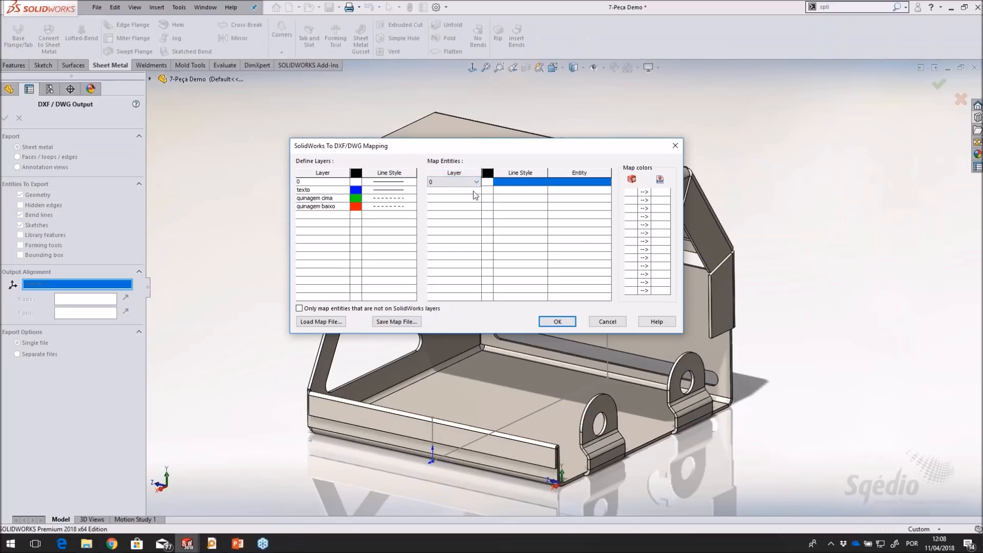
pyautogui.click(479, 191)
pyautogui.click(477, 190)
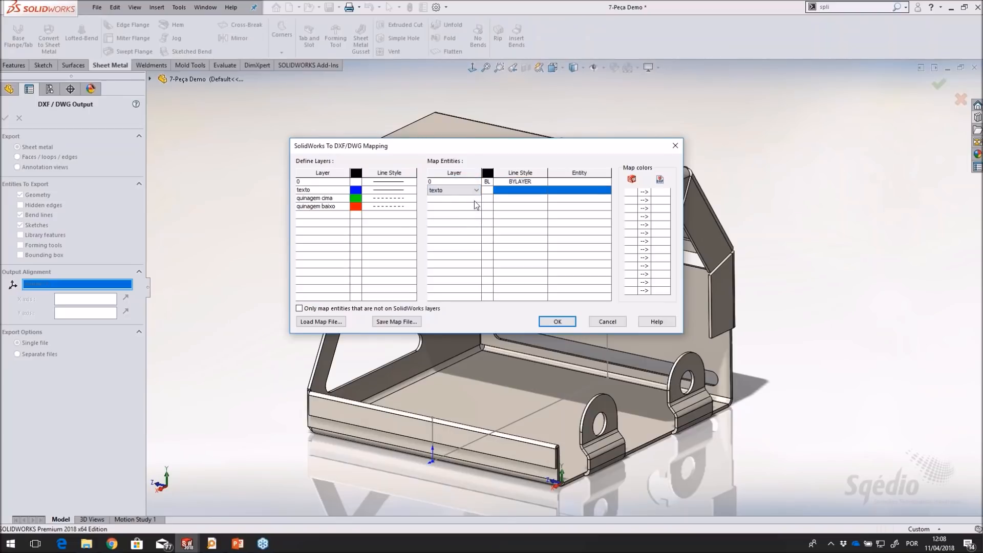
pyautogui.click(475, 199)
pyautogui.click(476, 199)
pyautogui.click(460, 219)
pyautogui.click(474, 207)
pyautogui.click(475, 207)
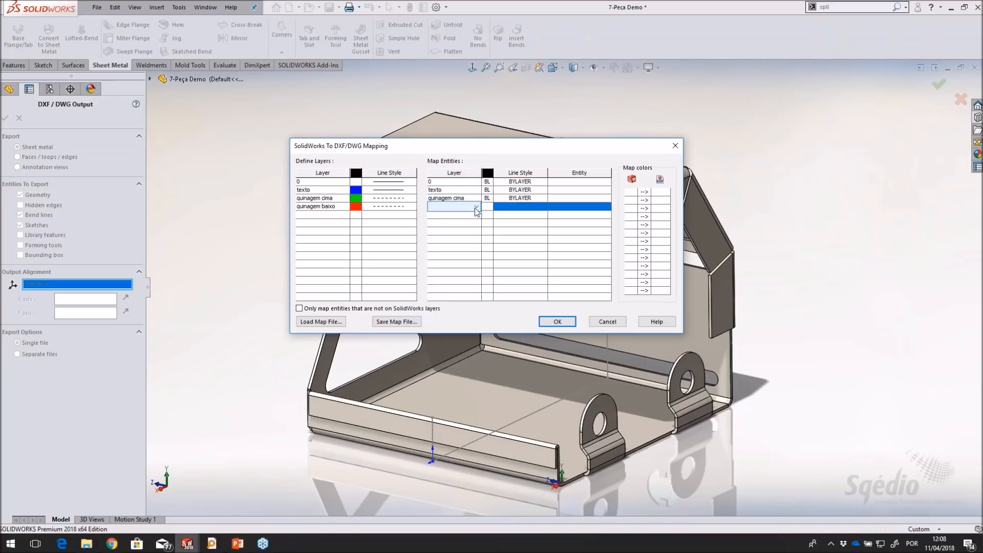
pyautogui.click(476, 207)
pyautogui.click(463, 240)
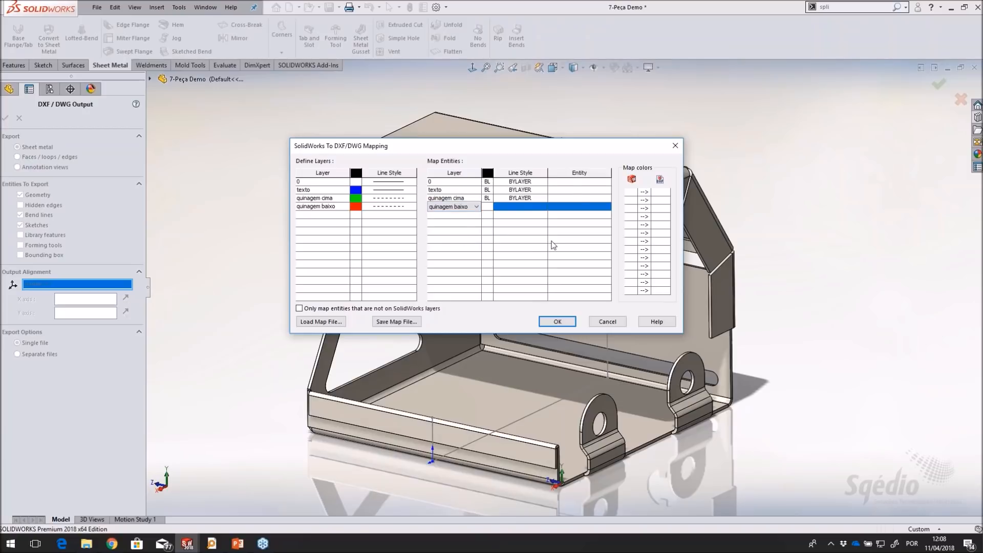
# Map geometry to layer 0, sketches to "texto", upward bend lines to "quinagem cima" and downward ones to "quinagem baixo", and accept the mapping
pyautogui.click(581, 183)
pyautogui.click(581, 182)
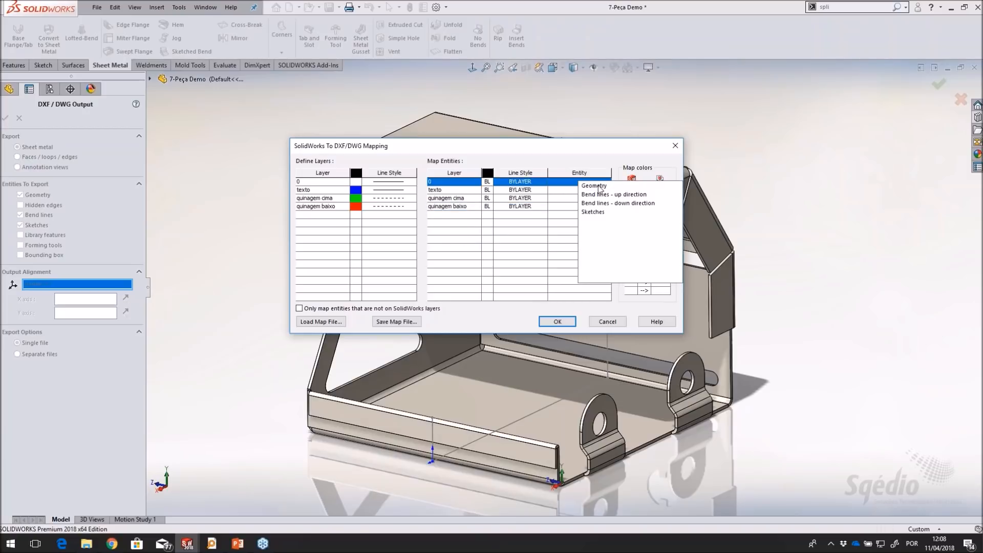
pyautogui.click(596, 186)
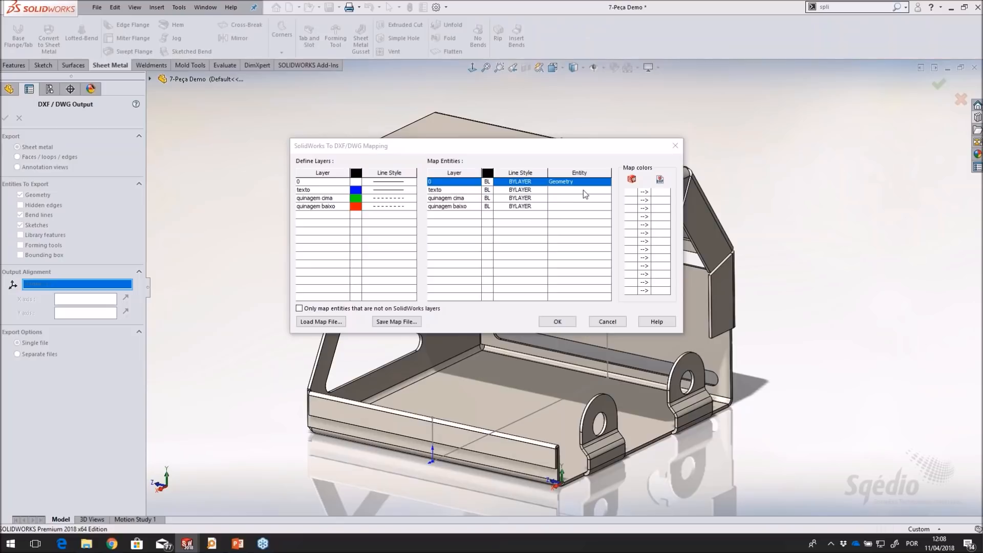
pyautogui.click(589, 190)
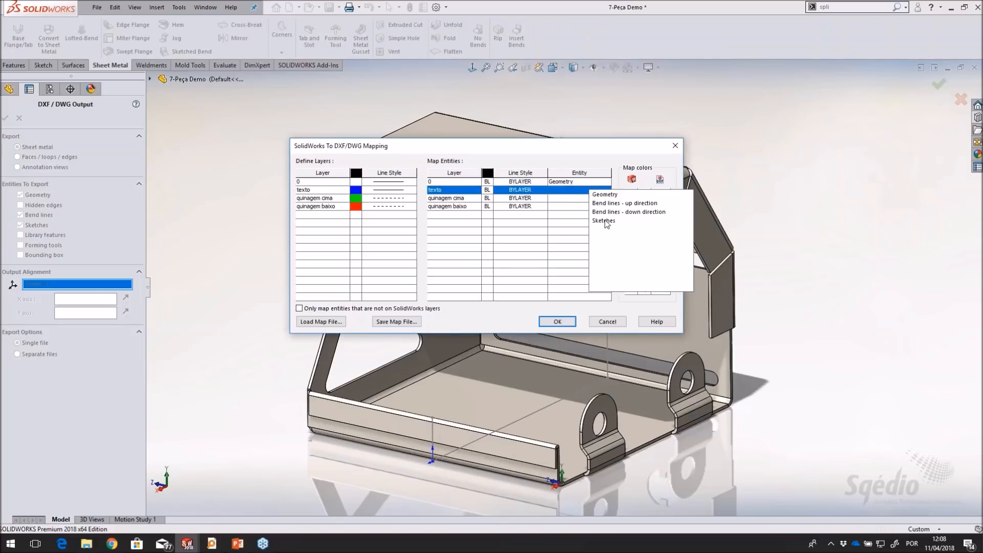
pyautogui.click(606, 222)
pyautogui.click(604, 199)
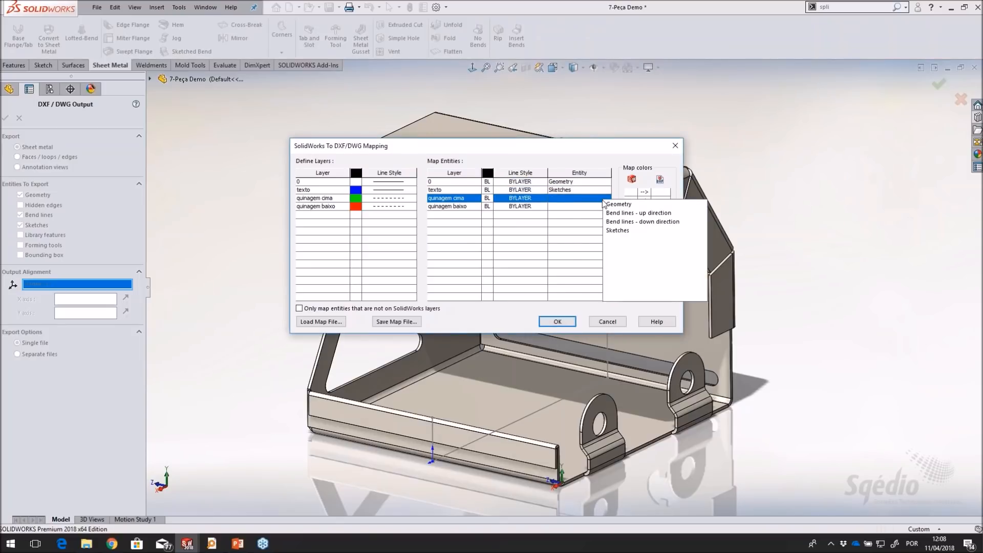
pyautogui.click(622, 212)
pyautogui.click(607, 206)
pyautogui.click(626, 231)
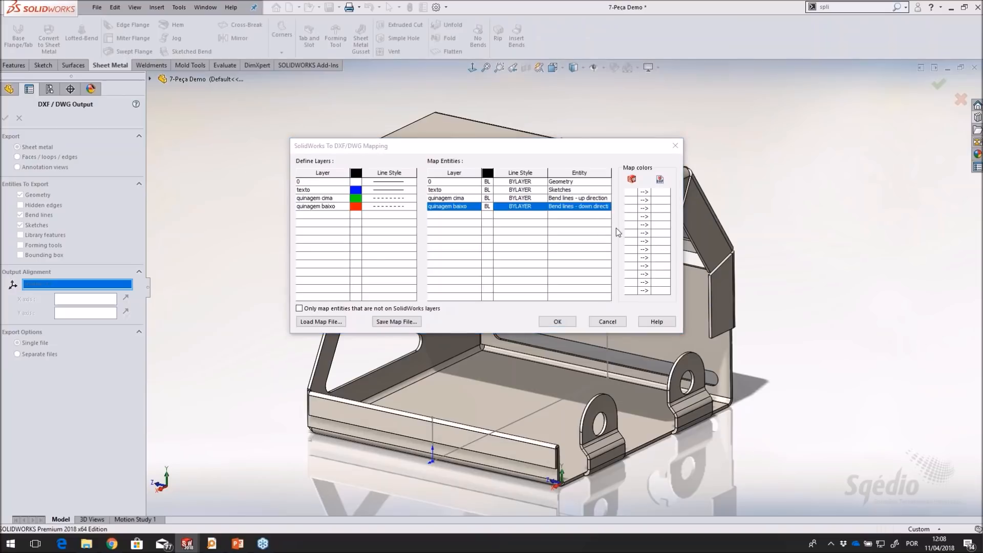
pyautogui.click(554, 321)
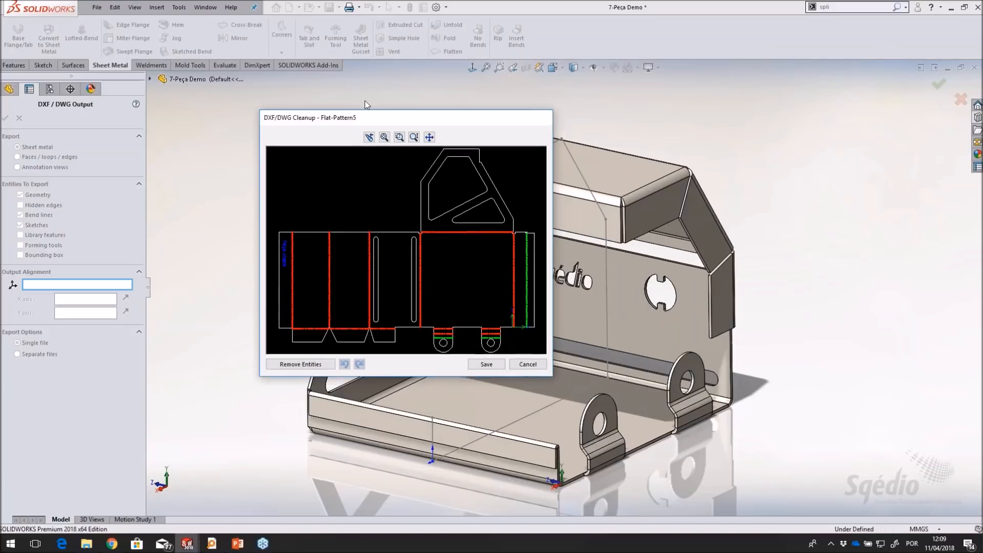
# Enlarge the cleanup preview and examine the flat pattern's bend lines, slots and engraved "Peça chapa" text
pyautogui.moveTo(552, 376); pyautogui.dragTo(794, 454)
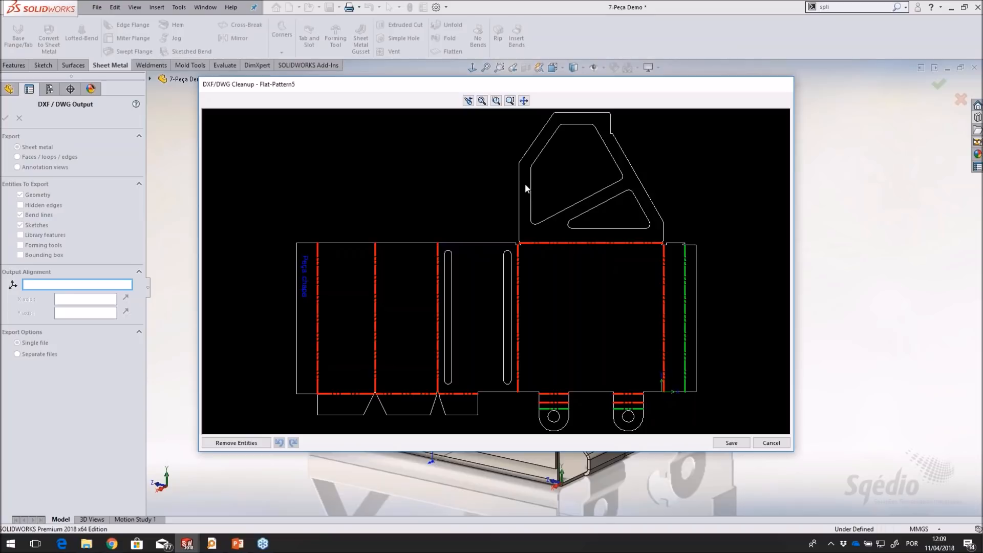
pyautogui.scroll(-4, 307, 297)
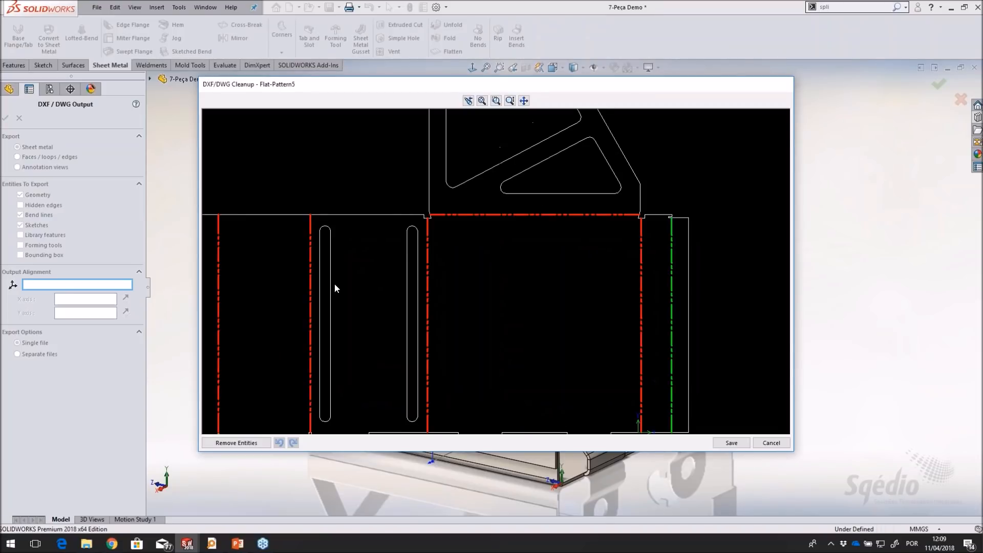
pyautogui.moveTo(344, 284); pyautogui.dragTo(567, 296, button='middle')
pyautogui.scroll(4, 358, 282)
pyautogui.scroll(-4, 267, 271)
pyautogui.moveTo(268, 268); pyautogui.dragTo(555, 269, button='middle')
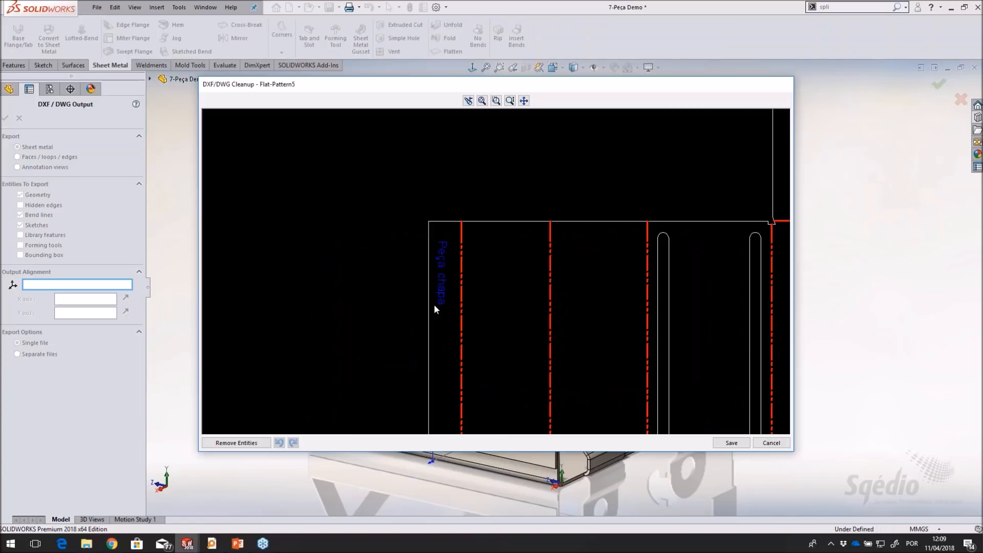
pyautogui.scroll(6, 622, 317)
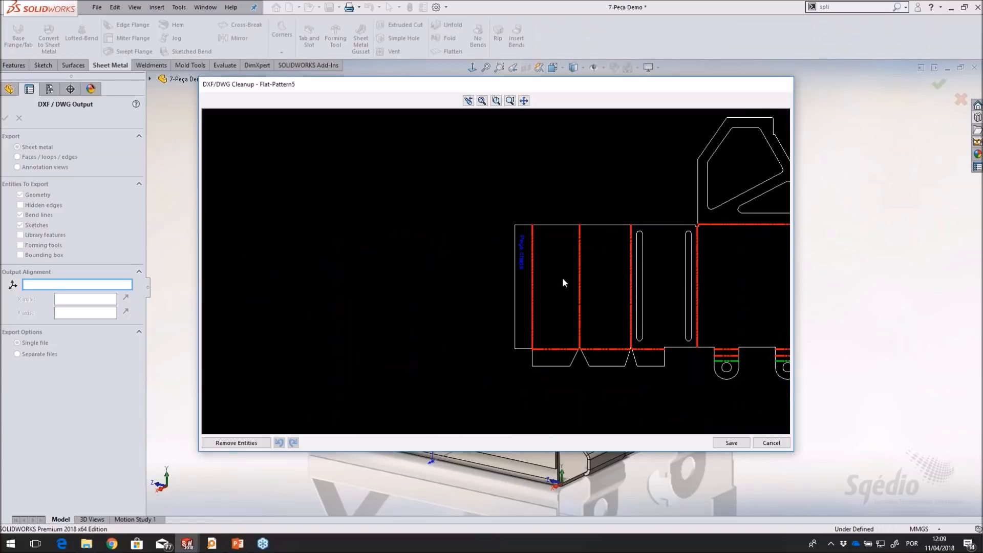
pyautogui.moveTo(480, 292); pyautogui.dragTo(458, 292, button='middle')
pyautogui.scroll(-3, 461, 292)
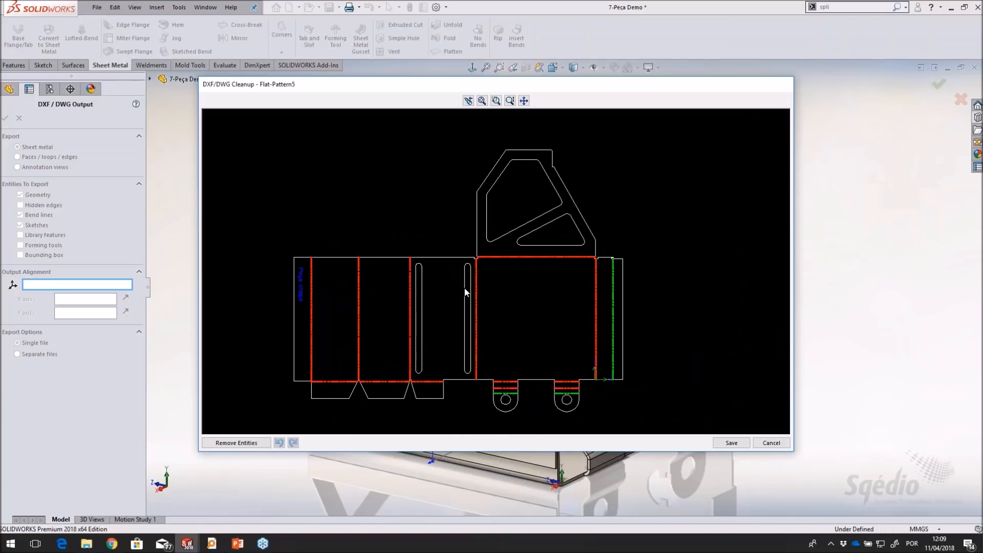
pyautogui.moveTo(533, 282); pyautogui.dragTo(551, 271, button='middle')
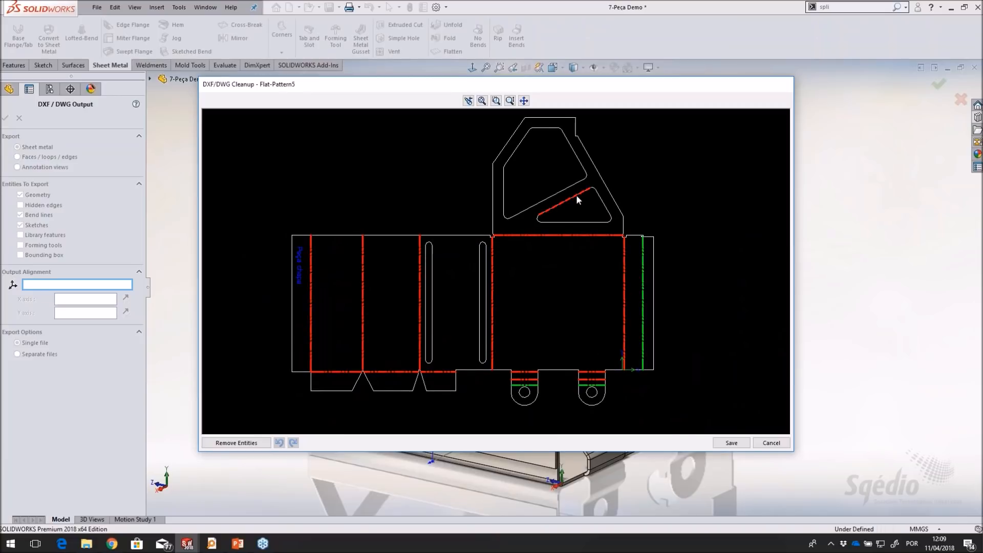
# Remove the outline segments of the small triangular cutout in the side wall from the flat pattern preview
pyautogui.click(236, 443)
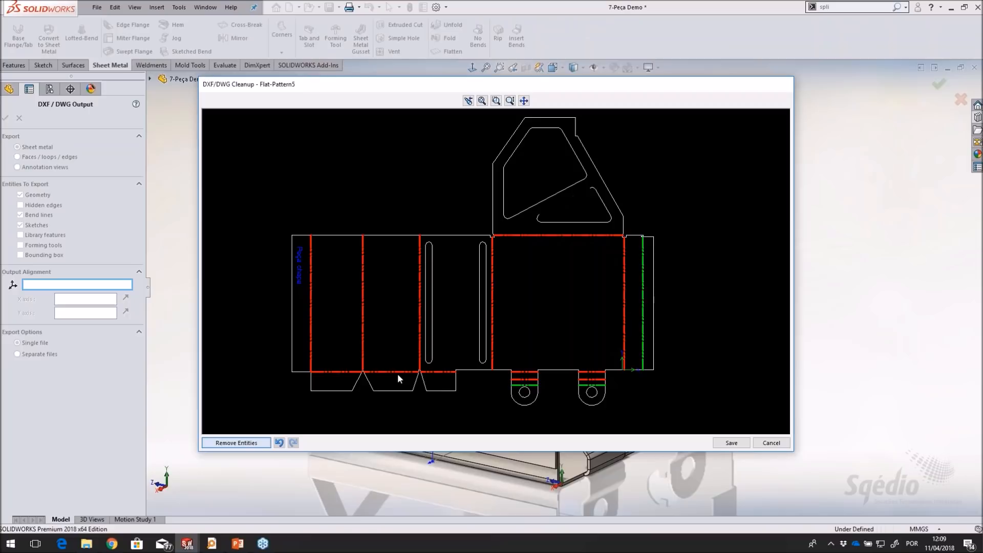
pyautogui.click(614, 225)
pyautogui.press('Delete')
pyautogui.click(604, 205)
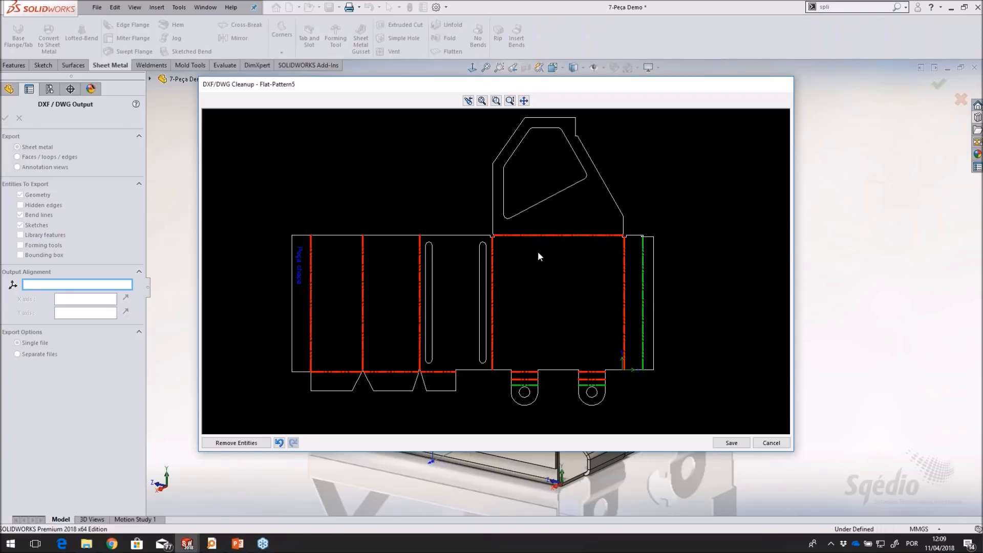
# Cancel the DXF/DWG cleanup without saving the export and rebuild the part
pyautogui.click(772, 443)
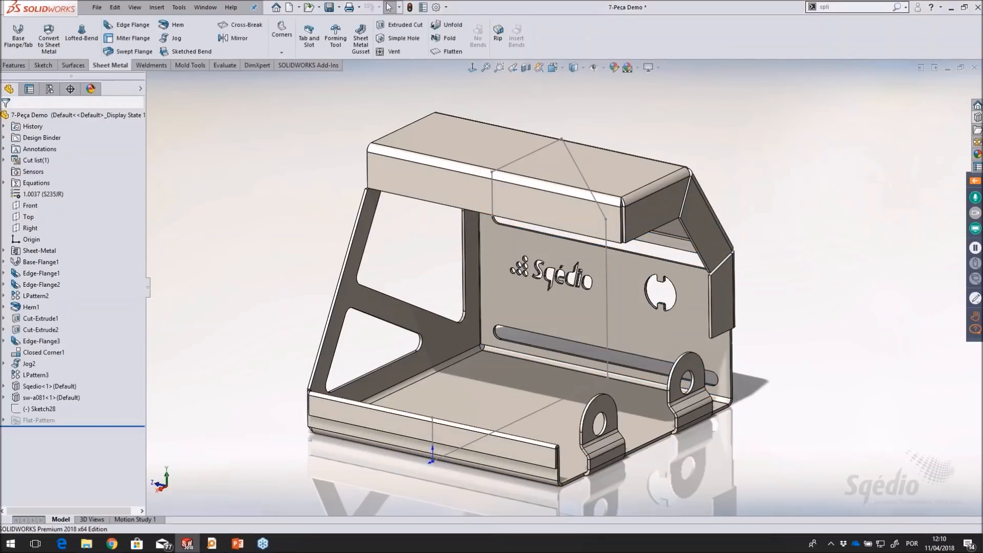
pyautogui.scroll(3, 443, 276)
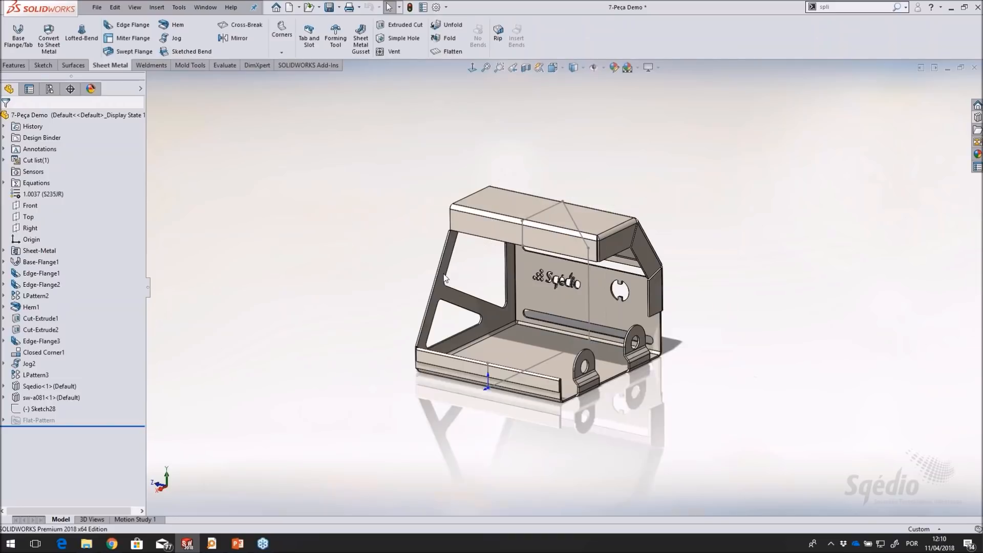
pyautogui.scroll(-2, 587, 282)
pyautogui.hotkey('ctrl', 'q')
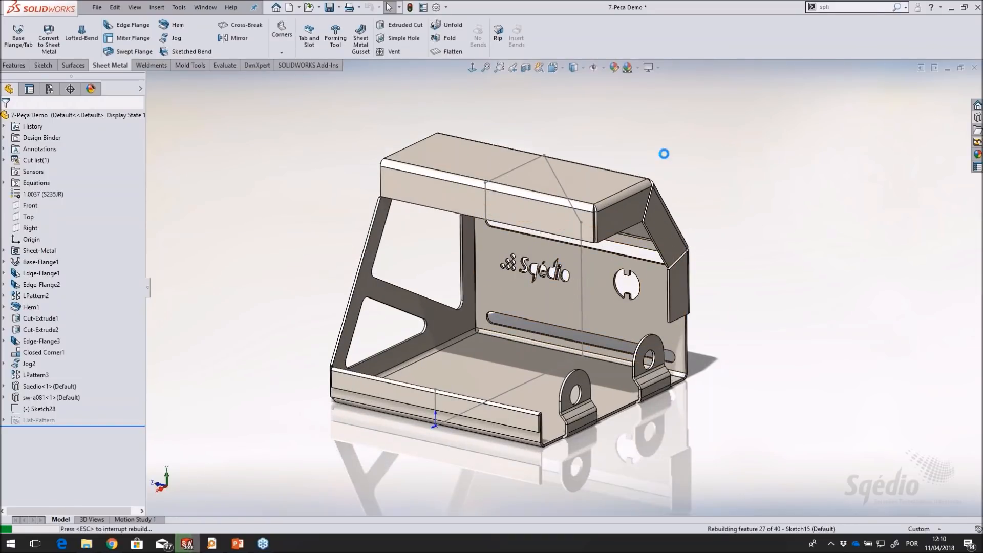
# Flatten the part and hide the profile sketch Sketch1 of Base-Flange1
pyautogui.click(451, 51)
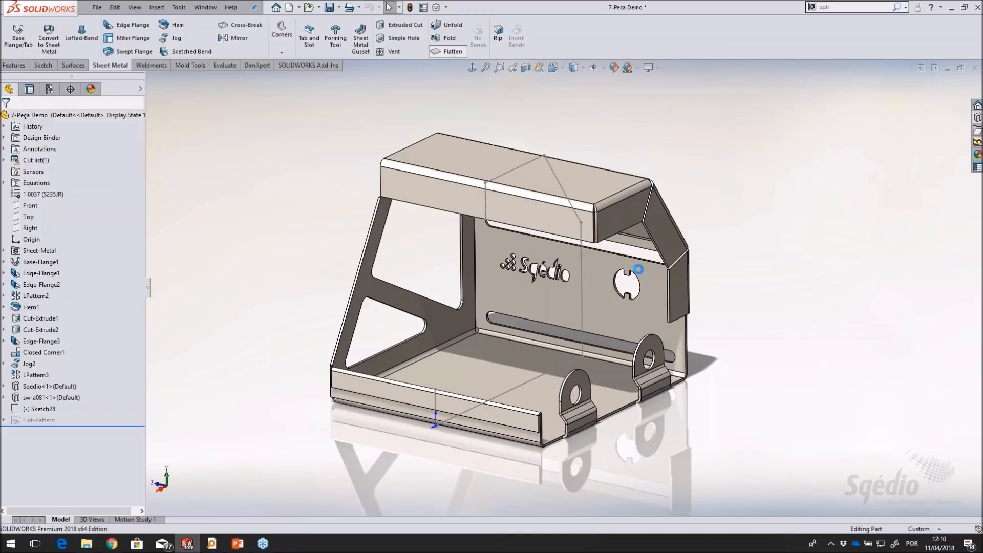
pyautogui.moveTo(538, 348)
pyautogui.mouseDown(button='middle')
pyautogui.moveTo(477, 361)
pyautogui.moveTo(502, 338)
pyautogui.mouseUp(button='middle')
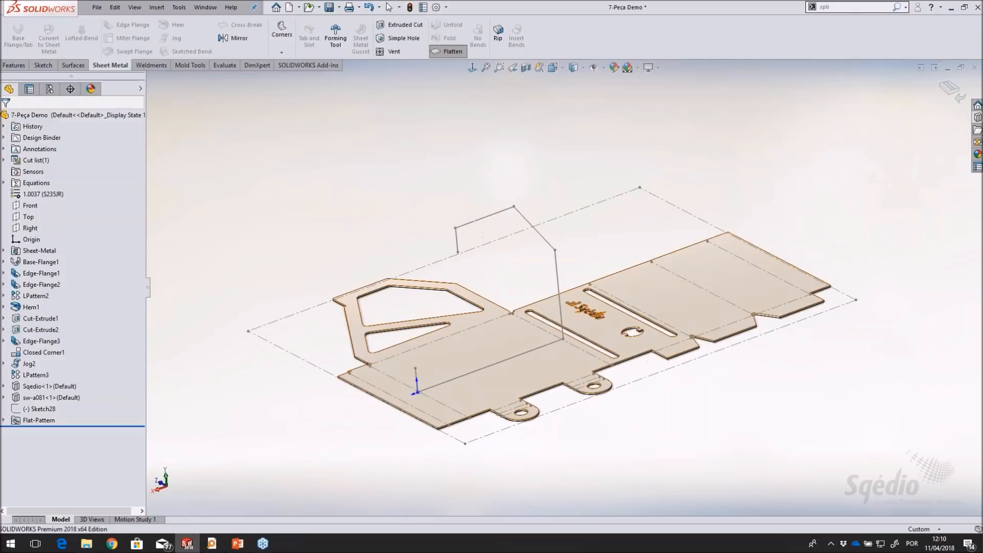
pyautogui.click(559, 297)
pyautogui.click(284, 222)
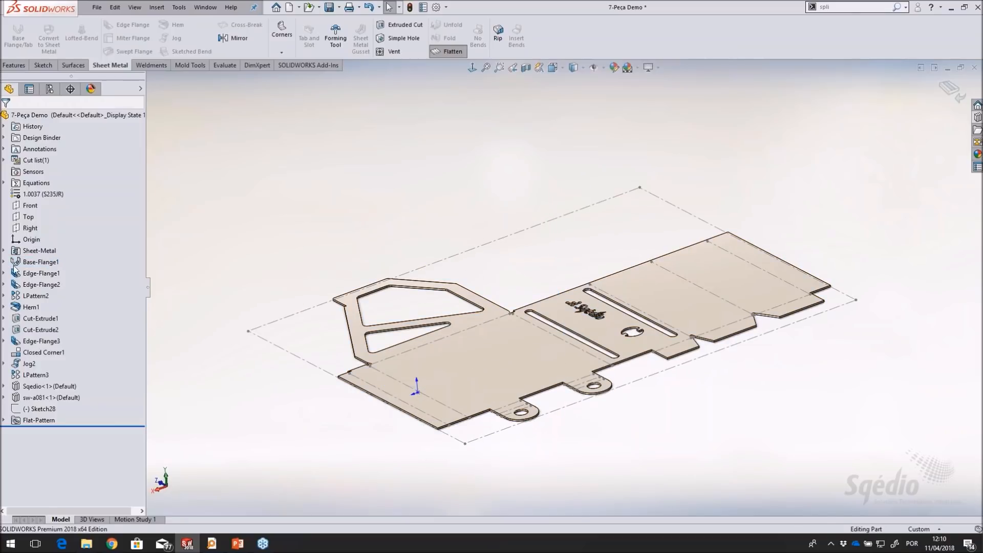
pyautogui.click(3, 262)
pyautogui.click(37, 274)
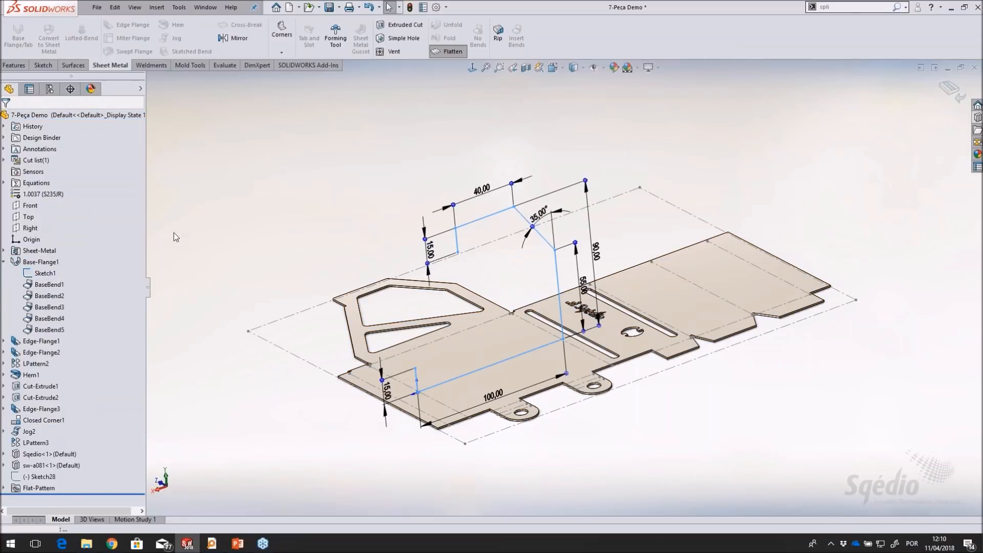
pyautogui.click(37, 274)
pyautogui.click(269, 198)
pyautogui.moveTo(269, 199); pyautogui.dragTo(315, 206, button='middle')
pyautogui.scroll(-2, 650, 391)
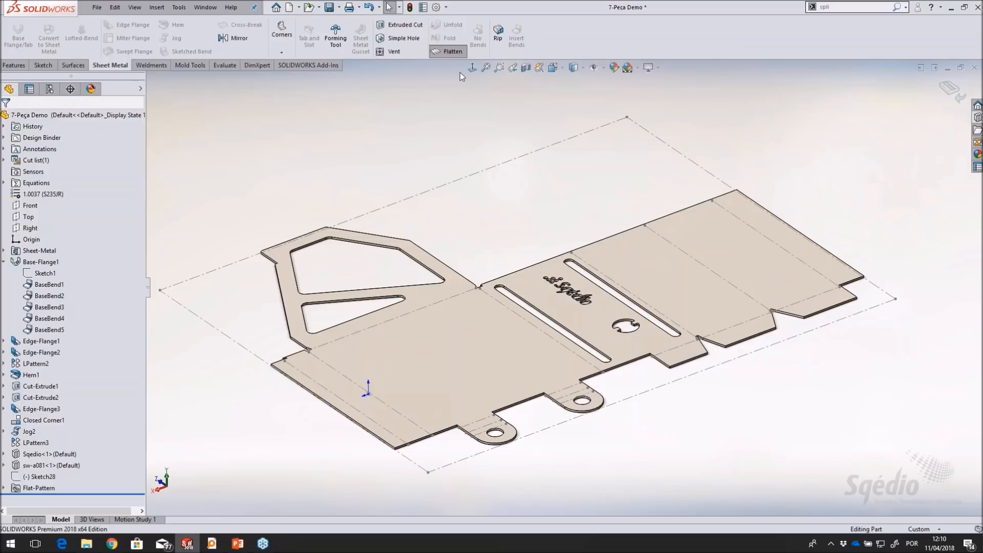
# Fold the part back and set the Flat-Pattern5 grain direction to the upper edge of the triangular side-wall cutout
pyautogui.click(444, 52)
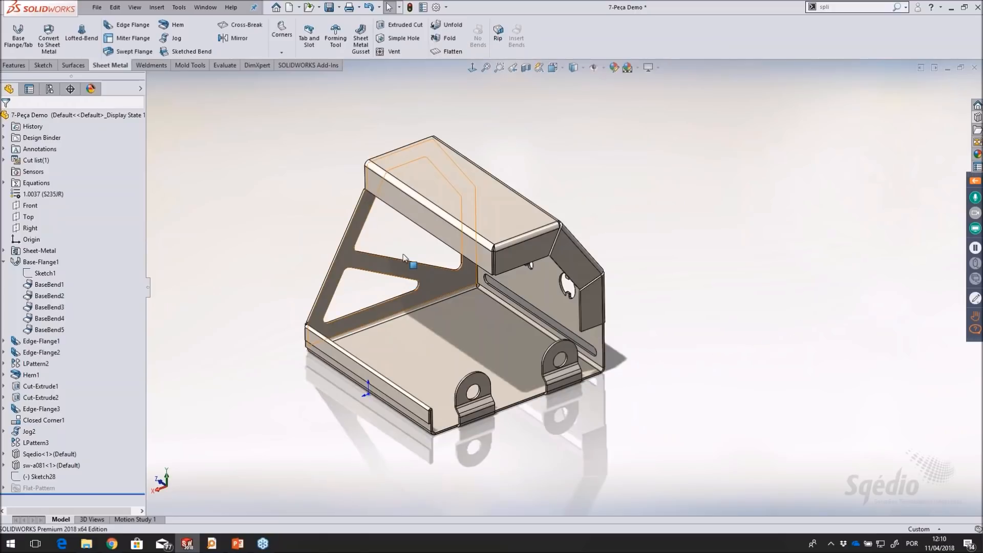
pyautogui.click(4, 487)
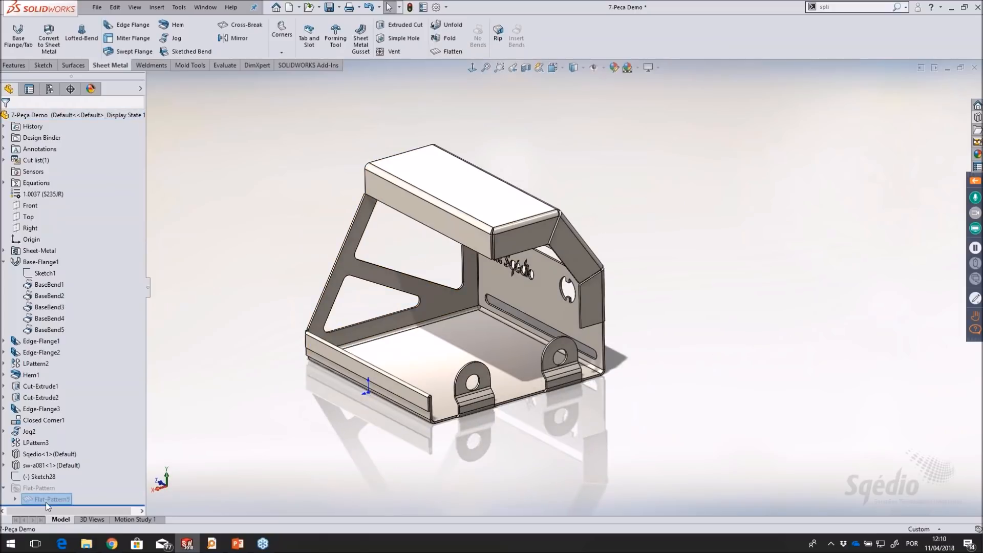
pyautogui.rightClick(41, 499)
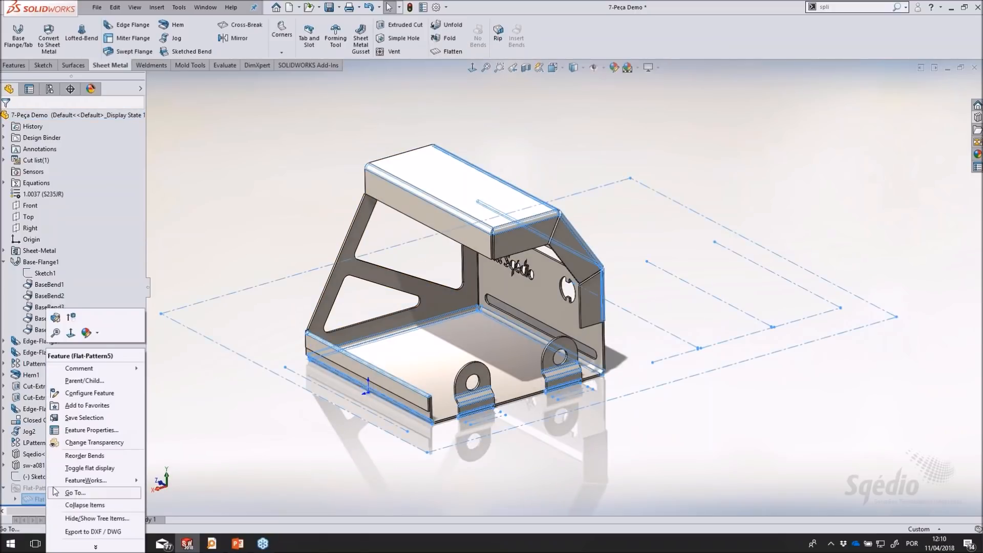
pyautogui.click(56, 318)
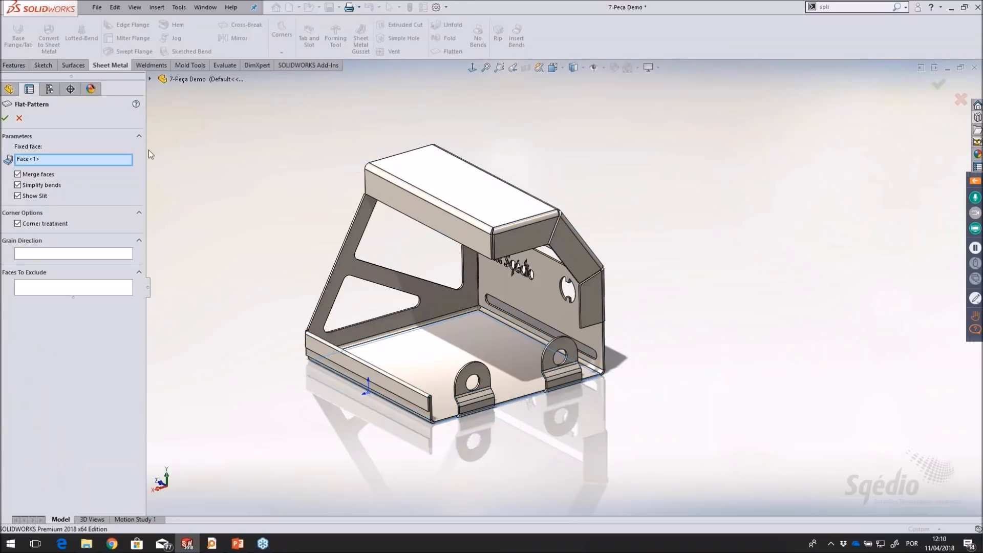
pyautogui.click(32, 251)
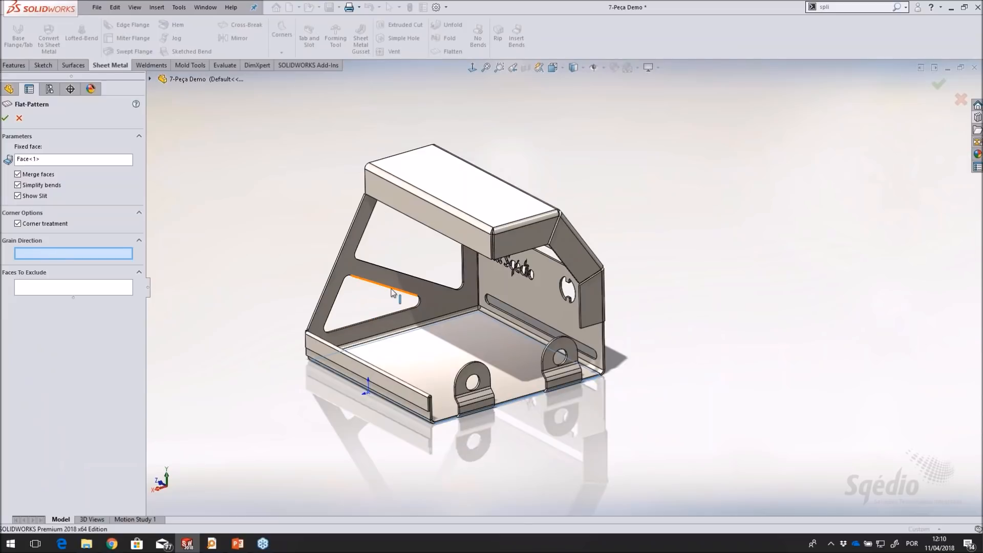
pyautogui.click(393, 292)
pyautogui.click(5, 118)
pyautogui.click(268, 227)
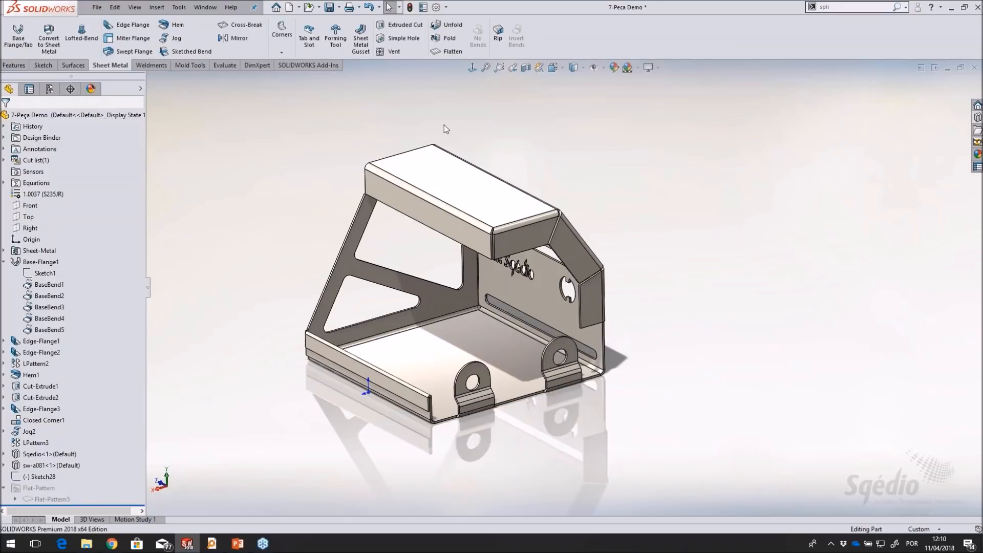
# Flatten the part and examine the bounding box orientation given by the grain direction edge
pyautogui.click(453, 52)
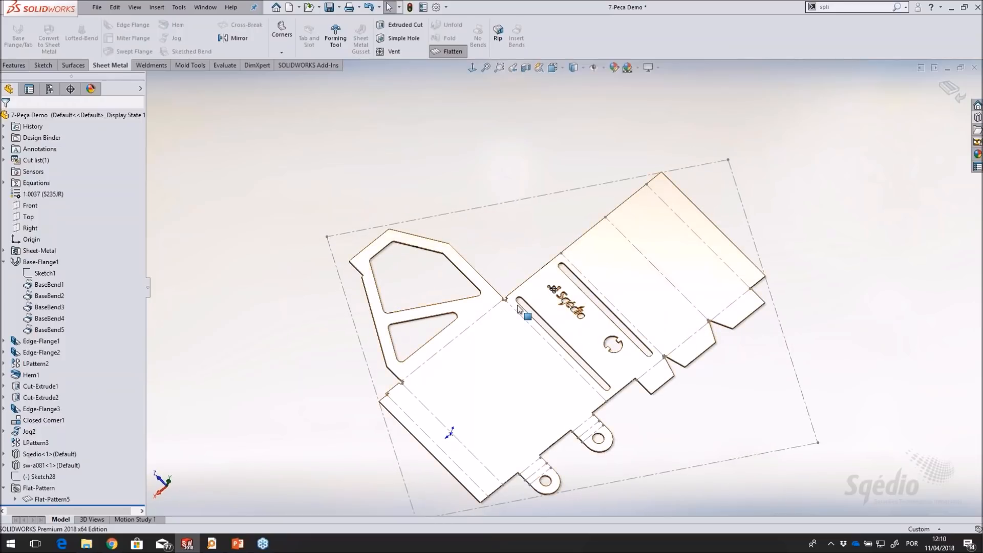
pyautogui.moveTo(715, 405); pyautogui.dragTo(692, 363, button='middle')
pyautogui.scroll(-2, 687, 398)
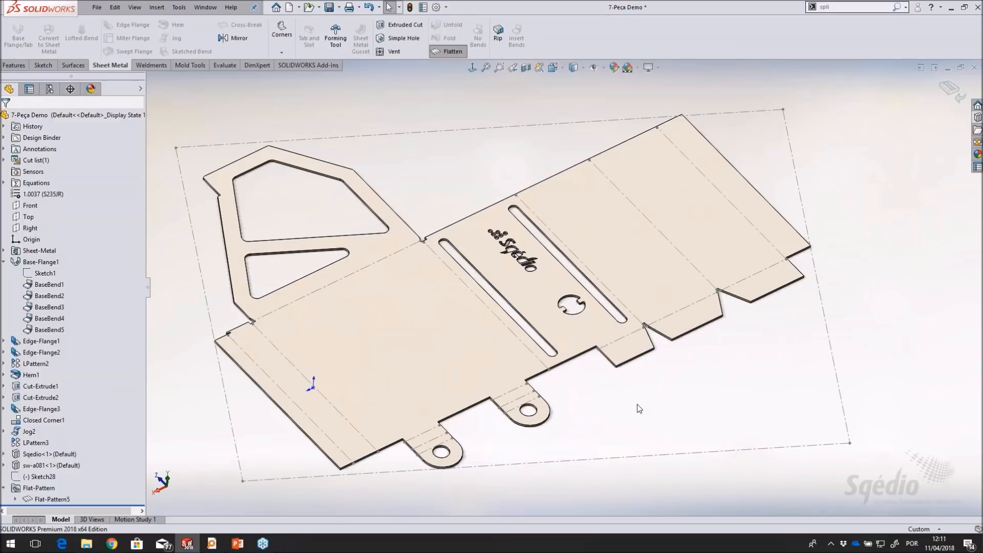
# Fold the part back and remove the grain direction edge from Flat-Pattern5
pyautogui.click(453, 53)
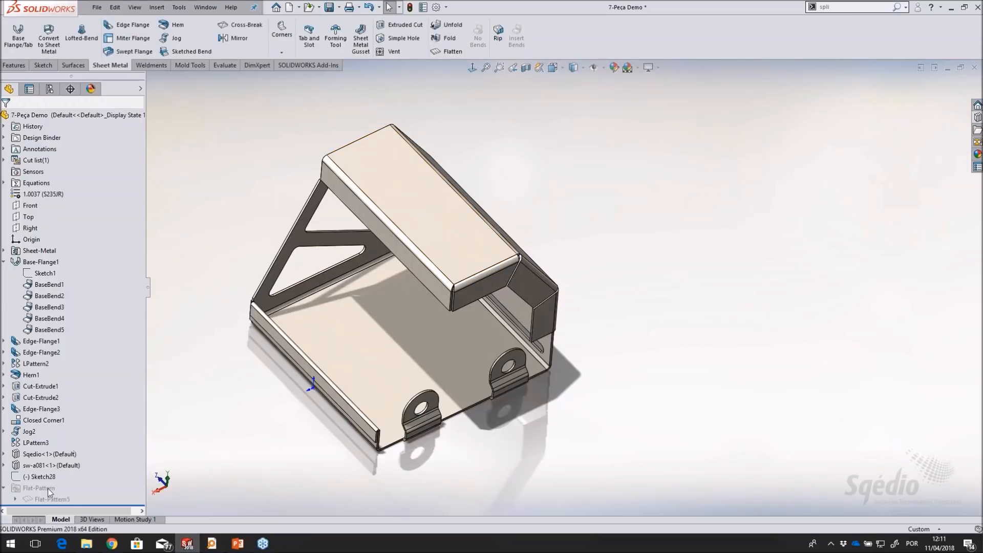
pyautogui.rightClick(47, 496)
pyautogui.click(57, 320)
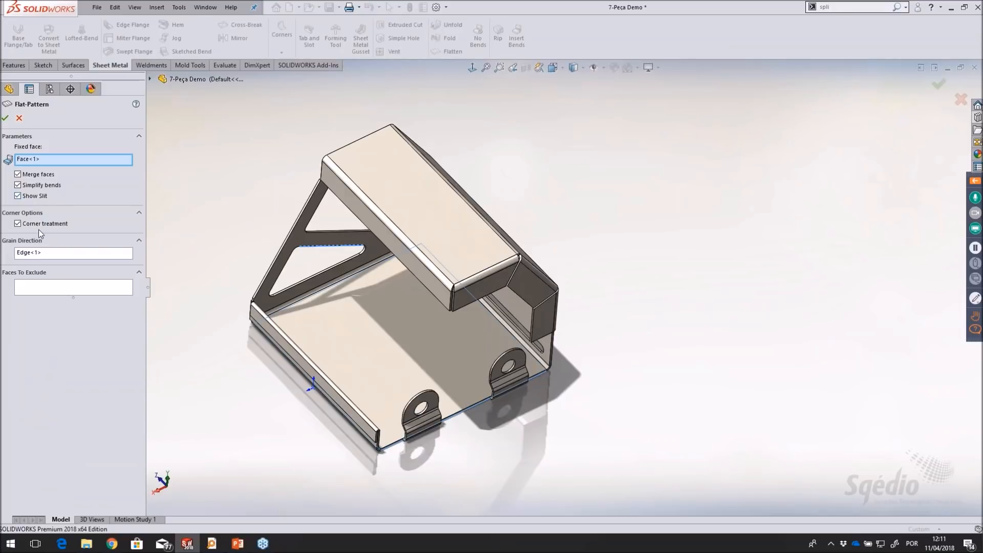
pyautogui.click(32, 253)
pyautogui.press('Delete')
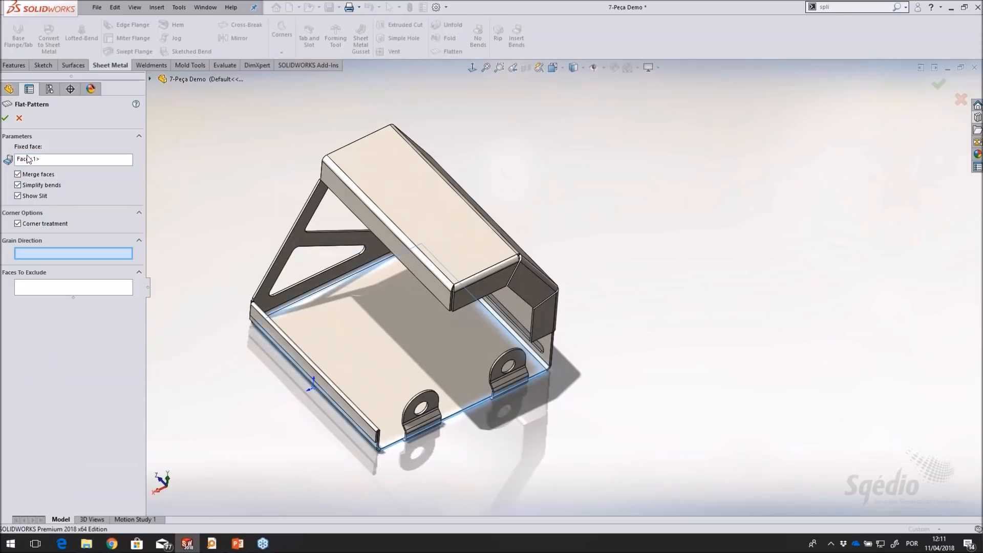
pyautogui.click(6, 119)
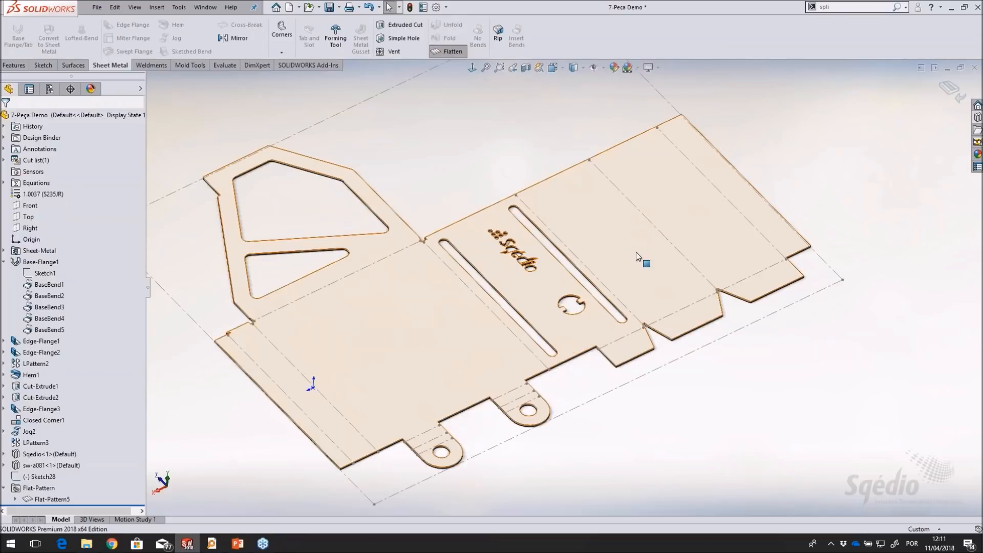
# Check the bounding box around the flattened part without a grain direction and return to the folded model
pyautogui.moveTo(567, 214); pyautogui.dragTo(499, 109, button='middle')
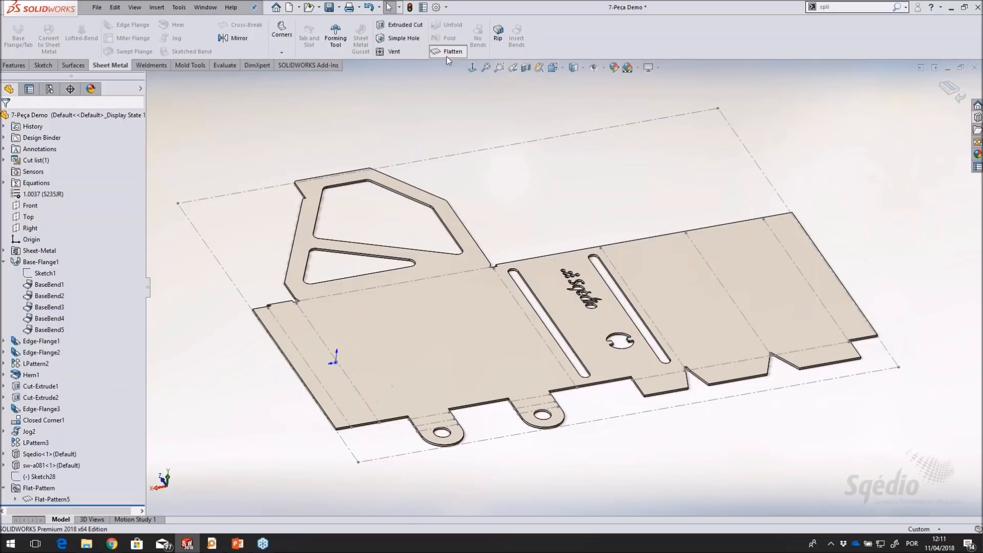
pyautogui.moveTo(606, 228); pyautogui.dragTo(631, 173, button='middle')
pyautogui.scroll(-1, 385, 264)
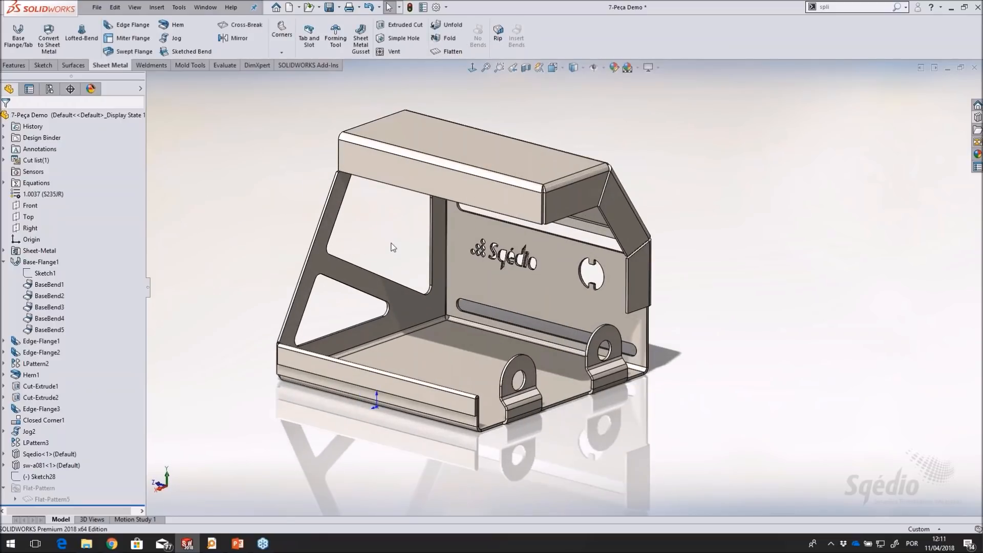
pyautogui.scroll(-1, 393, 246)
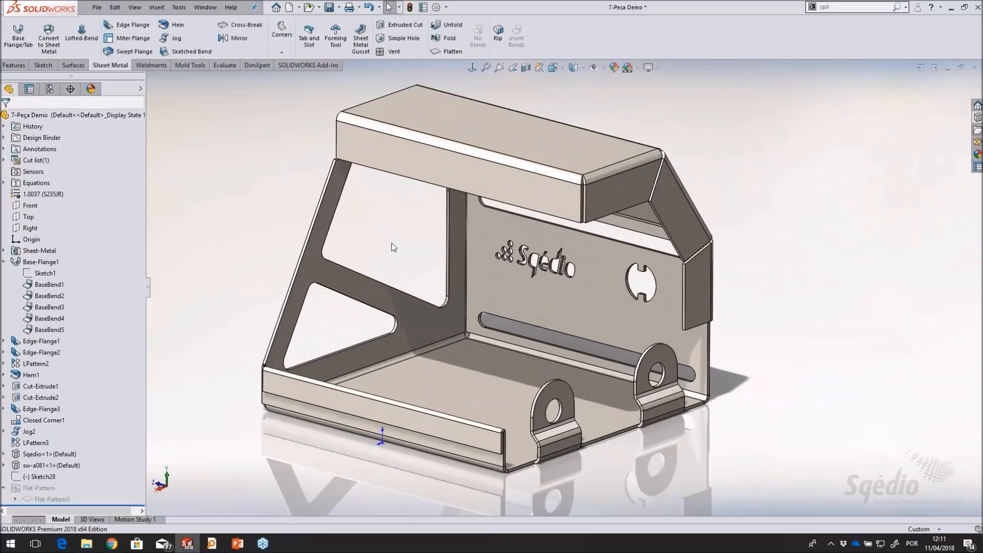
# Expand the cut list in the feature tree to show its sheet metal item
pyautogui.click(4, 161)
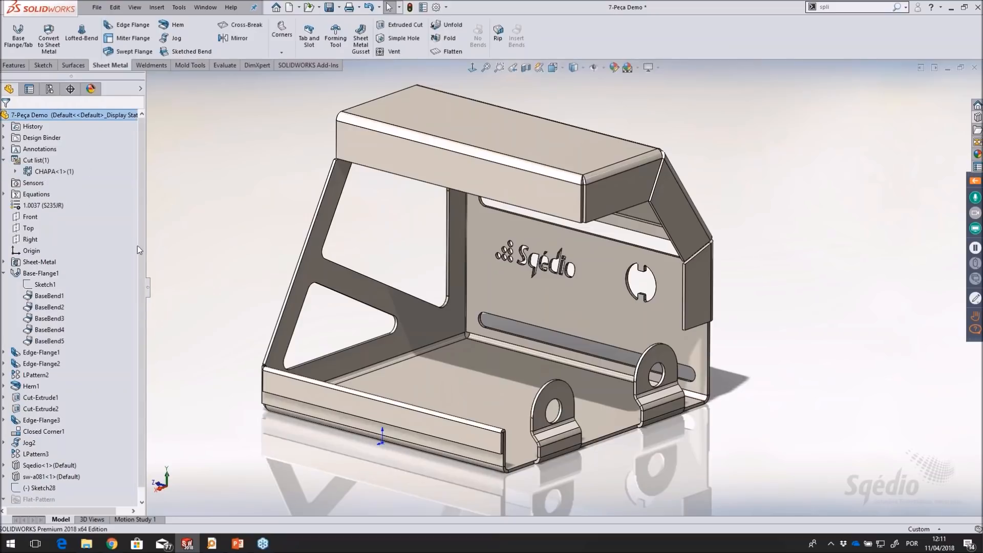
pyautogui.keyDown('ctrl'); pyautogui.moveTo(275, 199); pyautogui.dragTo(302, 214, button='middle'); pyautogui.keyUp('ctrl')
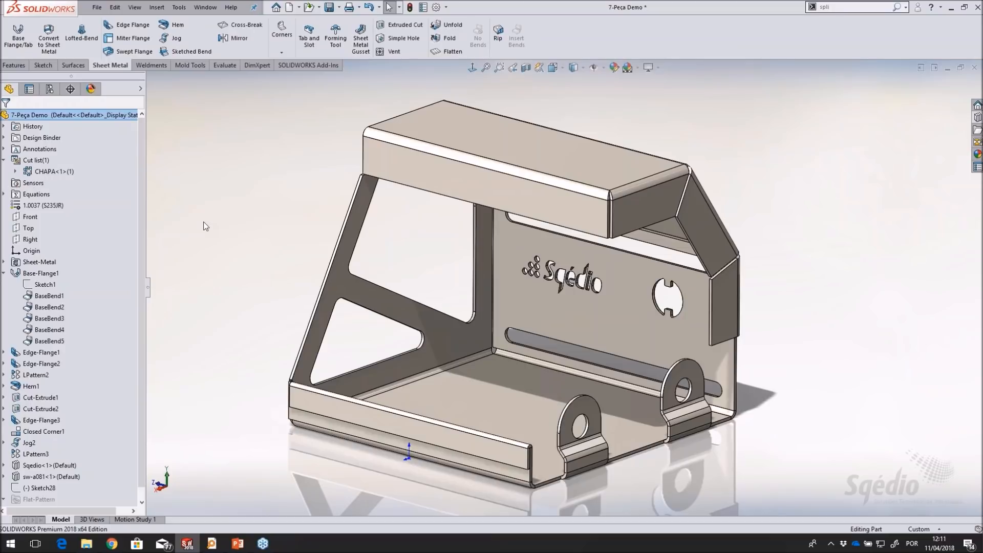
pyautogui.moveTo(269, 239)
pyautogui.mouseDown(button='middle')
pyautogui.moveTo(267, 217)
pyautogui.moveTo(272, 232)
pyautogui.mouseUp(button='middle')
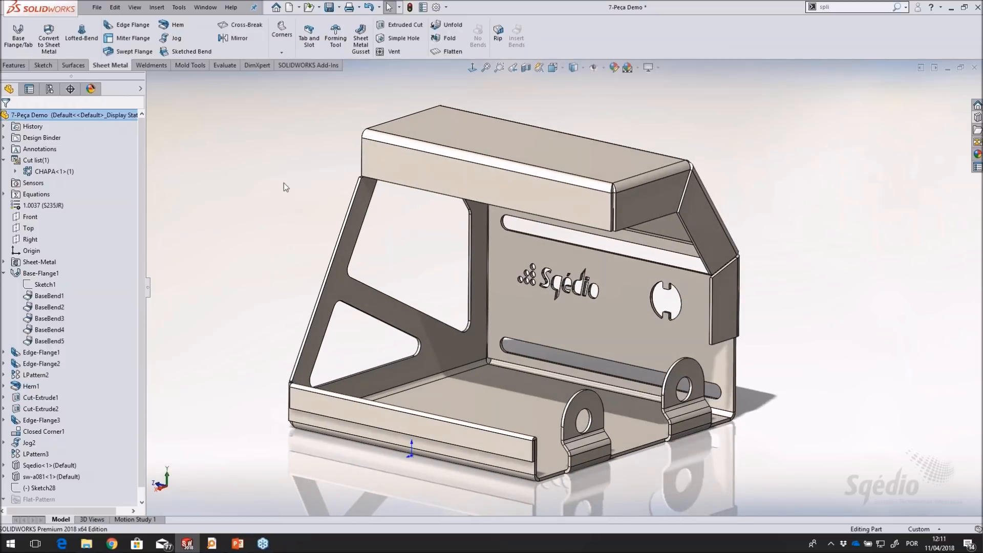
# Examine the Sheet Metal Bodies Description setting in the document's Weldments properties and leave without applying changes
pyautogui.click(437, 7)
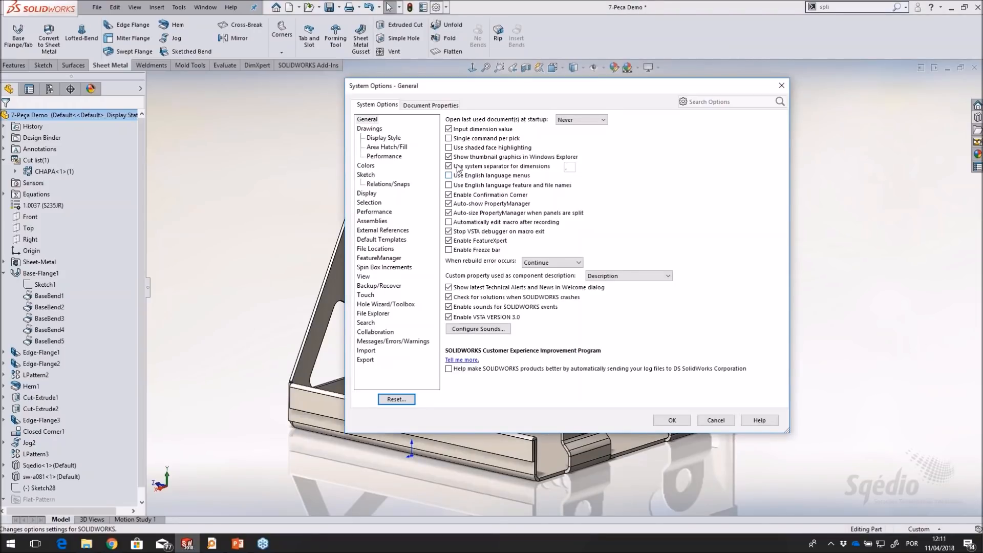
pyautogui.click(438, 106)
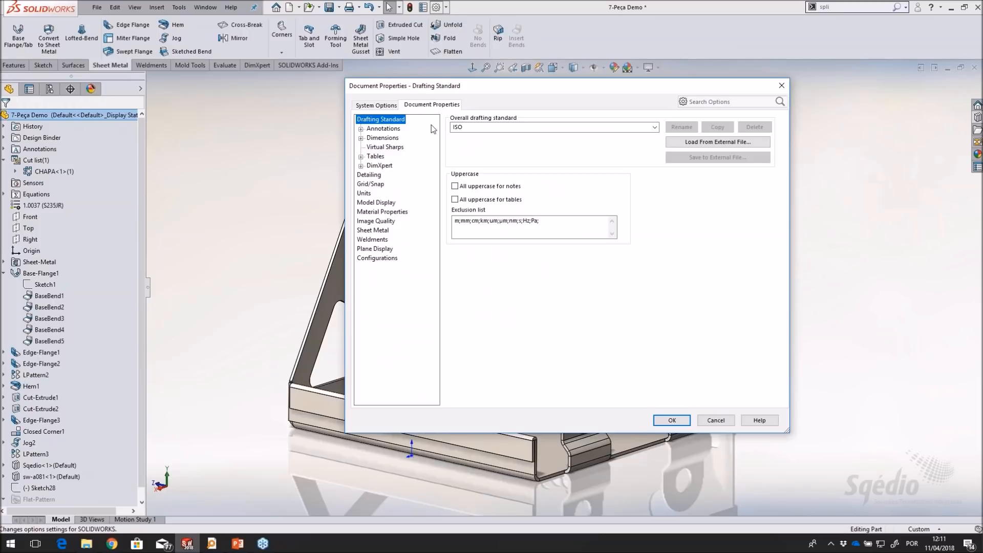
pyautogui.click(374, 240)
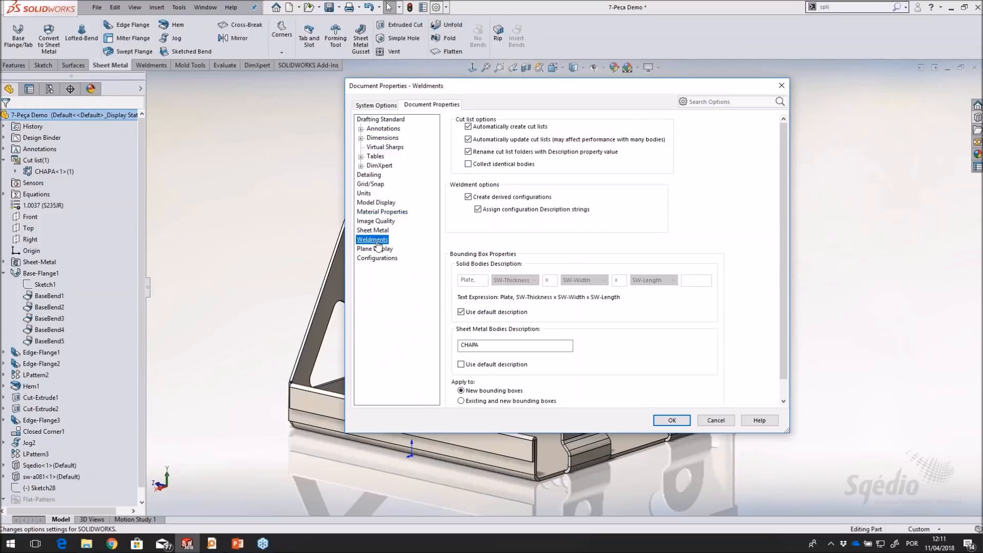
pyautogui.click(459, 346)
pyautogui.moveTo(459, 346); pyautogui.dragTo(485, 355)
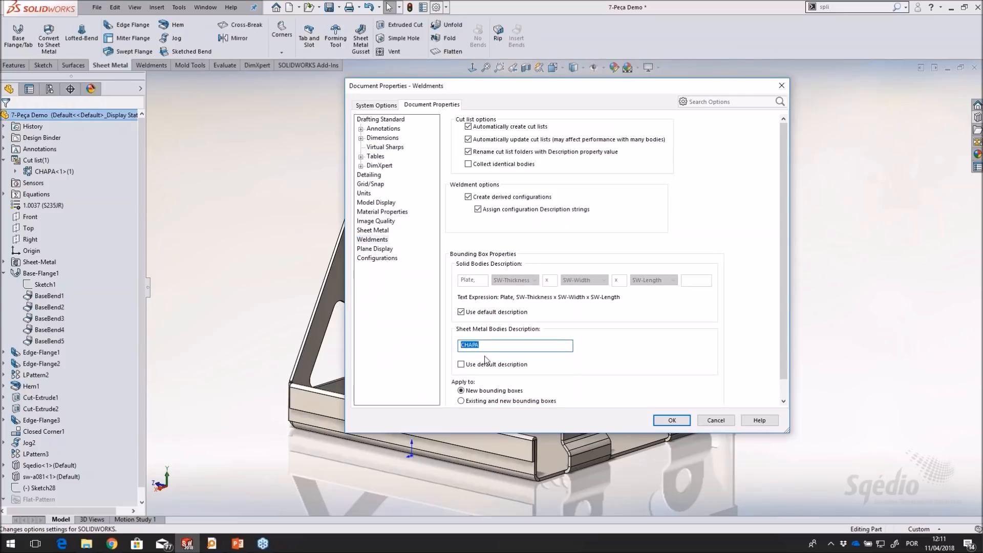
pyautogui.click(476, 365)
pyautogui.click(476, 365)
pyautogui.click(716, 421)
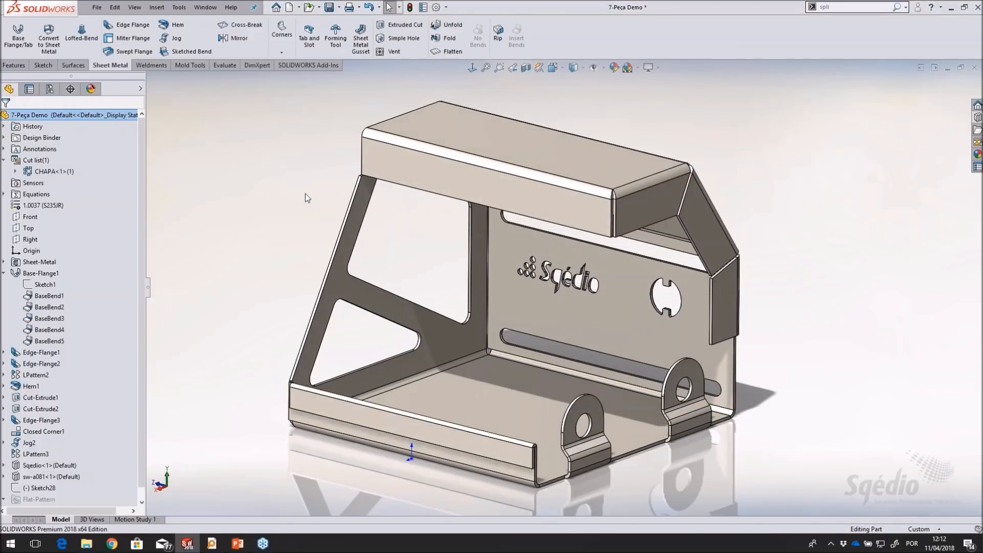
# Open the properties of the CHAPA cut list item and enlarge the window to examine the full property table
pyautogui.moveTo(308, 194); pyautogui.dragTo(222, 197, button='middle')
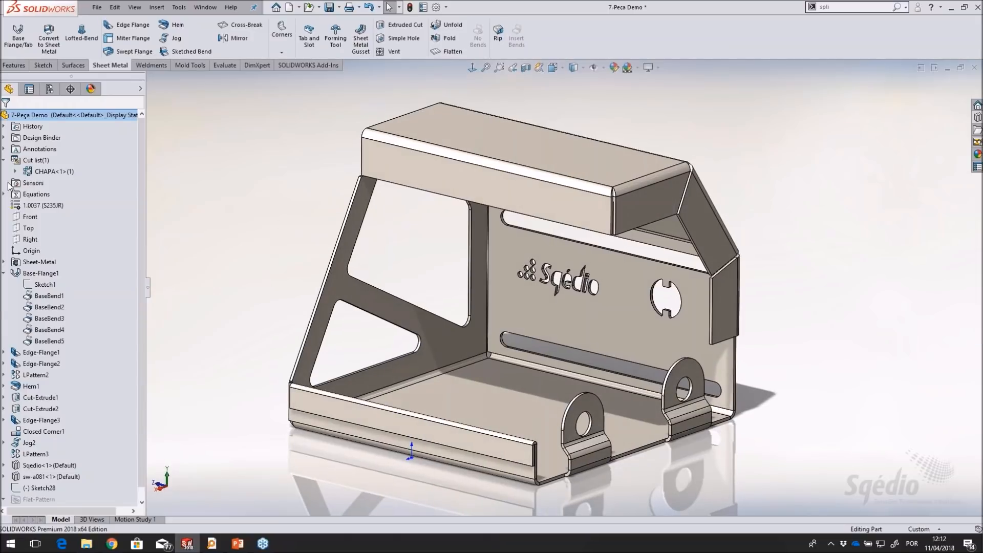
pyautogui.rightClick(46, 172)
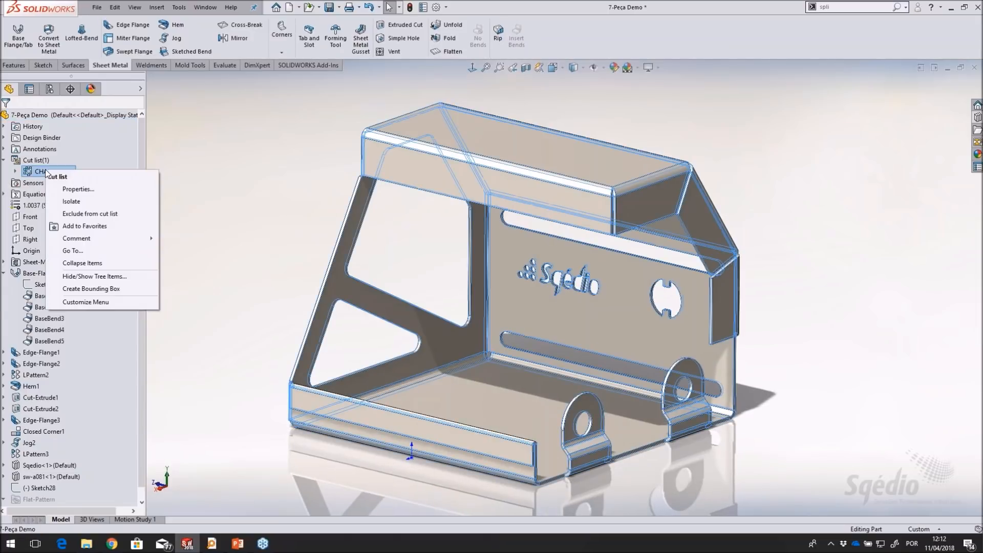
pyautogui.click(121, 190)
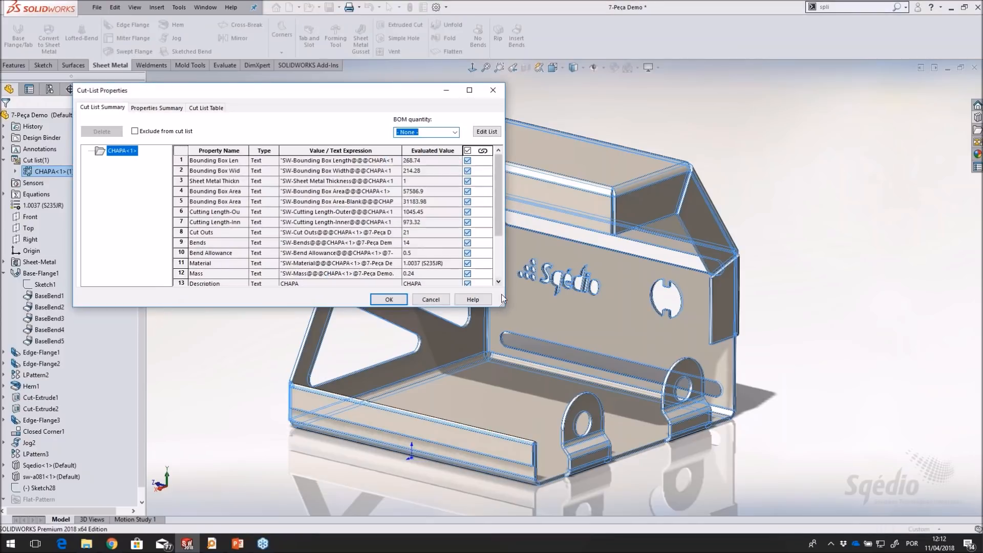
pyautogui.moveTo(505, 308); pyautogui.dragTo(553, 373)
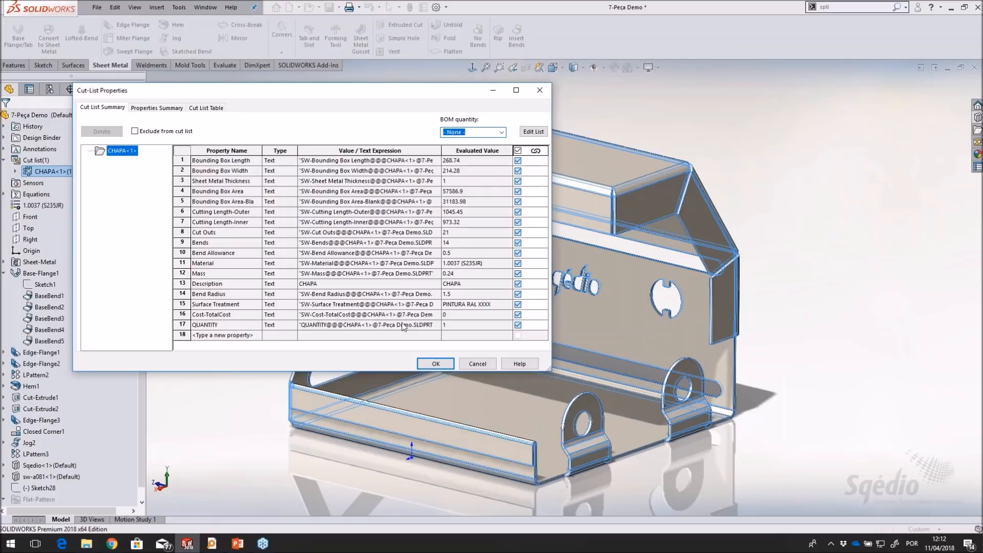
# Close the cut list properties without applying changes and collapse Base-Flange1 in the feature tree
pyautogui.moveTo(382, 90); pyautogui.dragTo(479, 93)
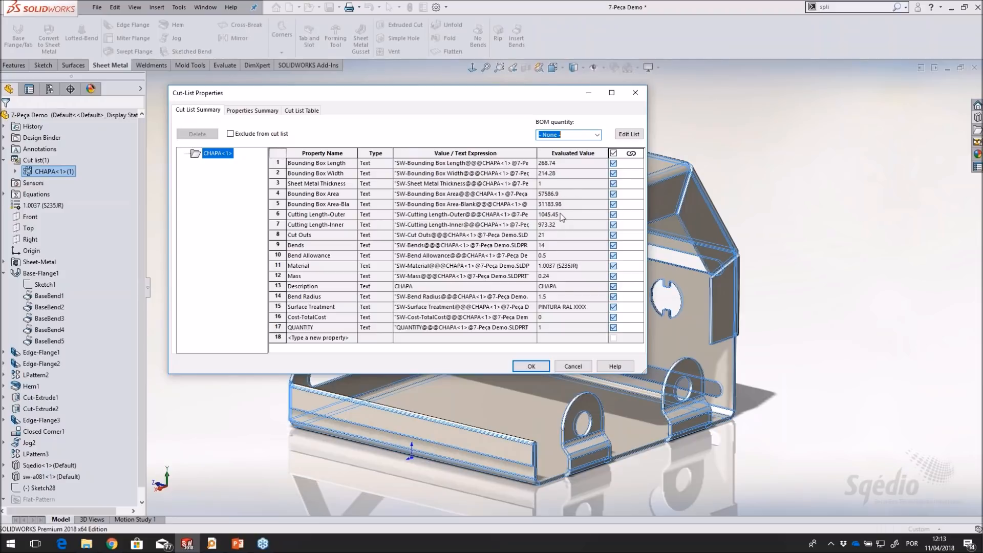
pyautogui.click(573, 365)
pyautogui.moveTo(302, 202)
pyautogui.mouseDown(button='middle')
pyautogui.moveTo(300, 190)
pyautogui.moveTo(303, 199)
pyautogui.mouseUp(button='middle')
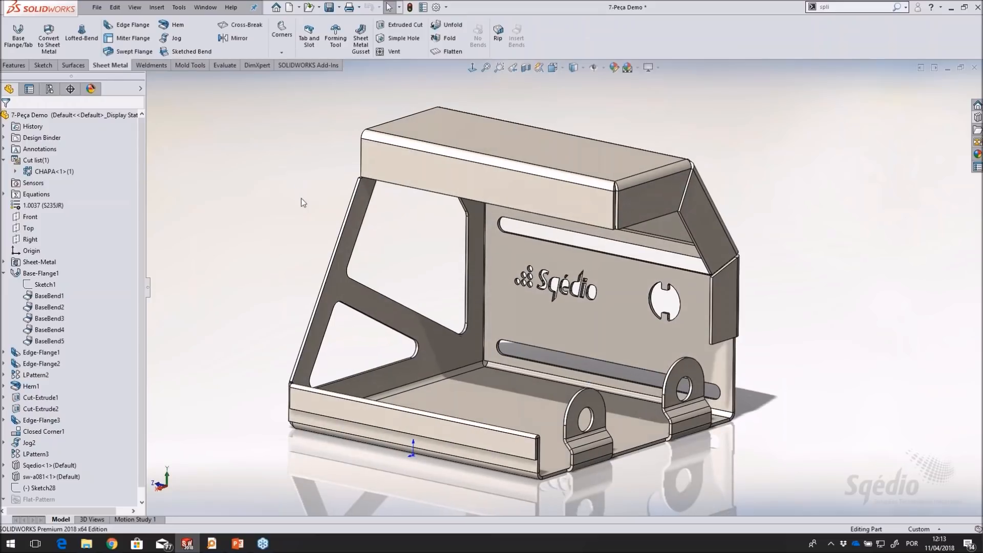
pyautogui.click(5, 273)
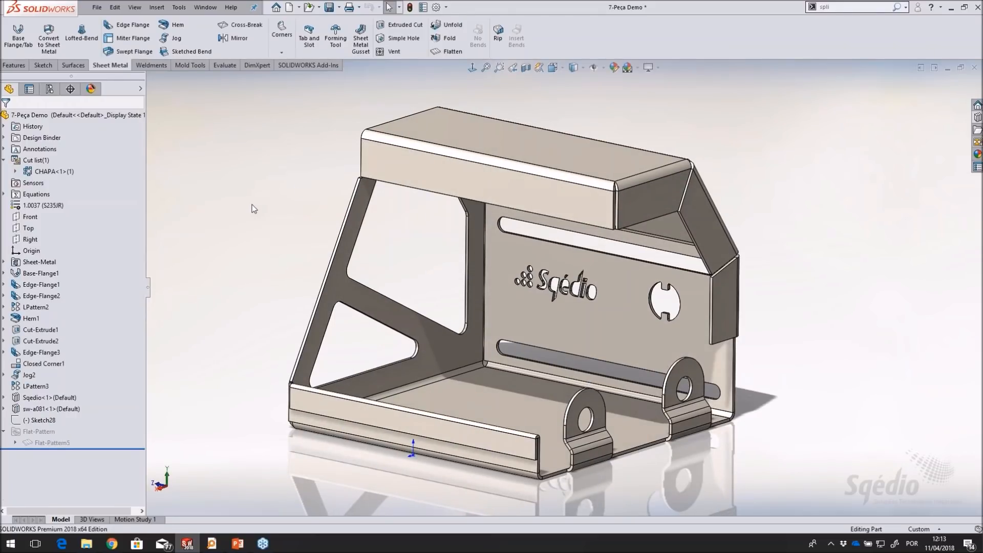
# Create a drawing from the part using the D_A4_CHAPA Sqedio template
pyautogui.moveTo(259, 182); pyautogui.dragTo(254, 184, button='middle')
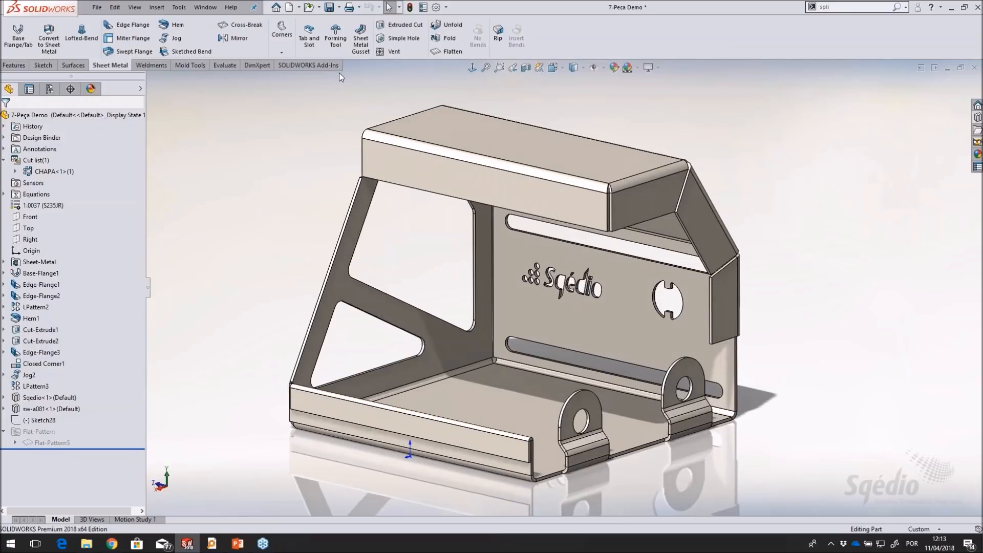
pyautogui.click(298, 7)
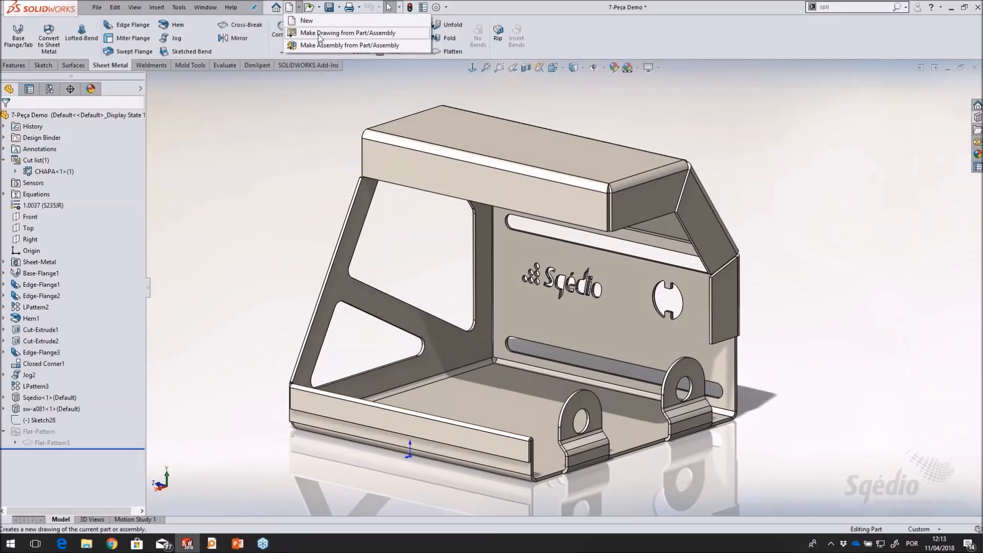
pyautogui.click(364, 33)
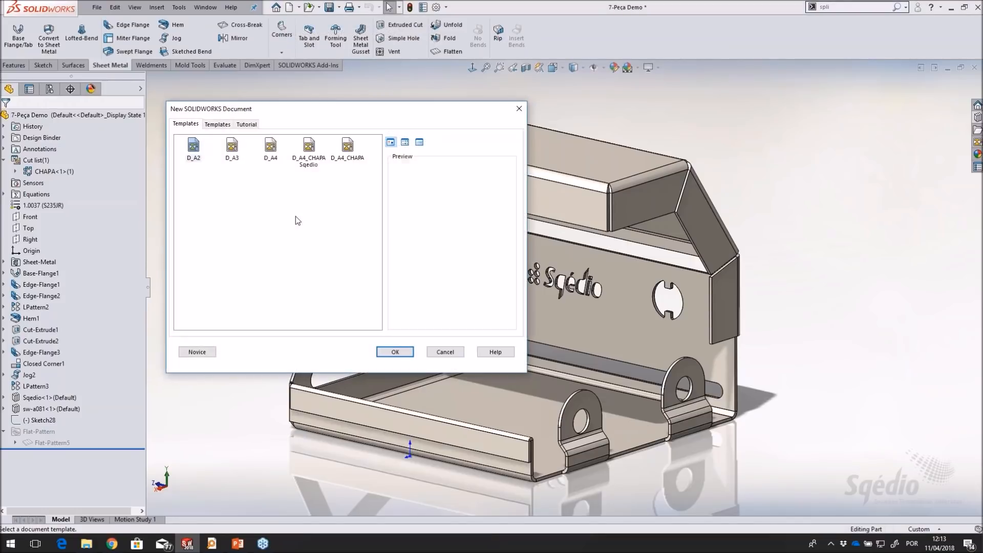
pyautogui.click(309, 148)
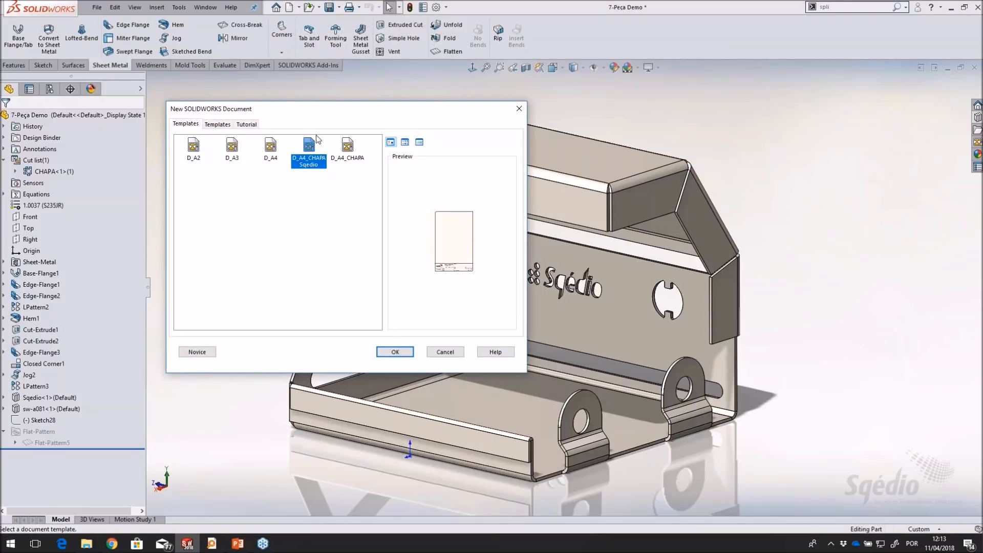
pyautogui.click(395, 353)
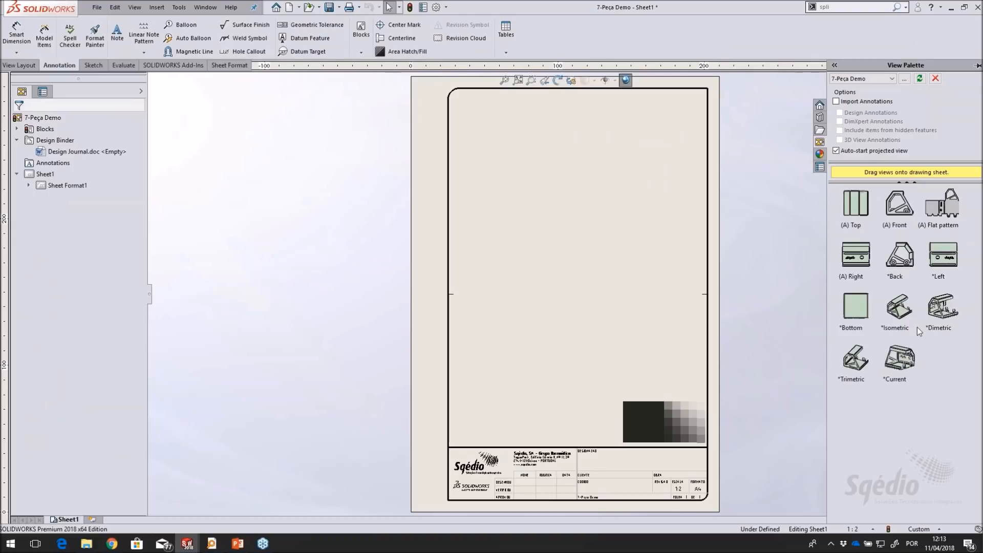
# Place the flat pattern view in the middle of the sheet without adding projected views
pyautogui.moveTo(942, 210); pyautogui.dragTo(632, 311)
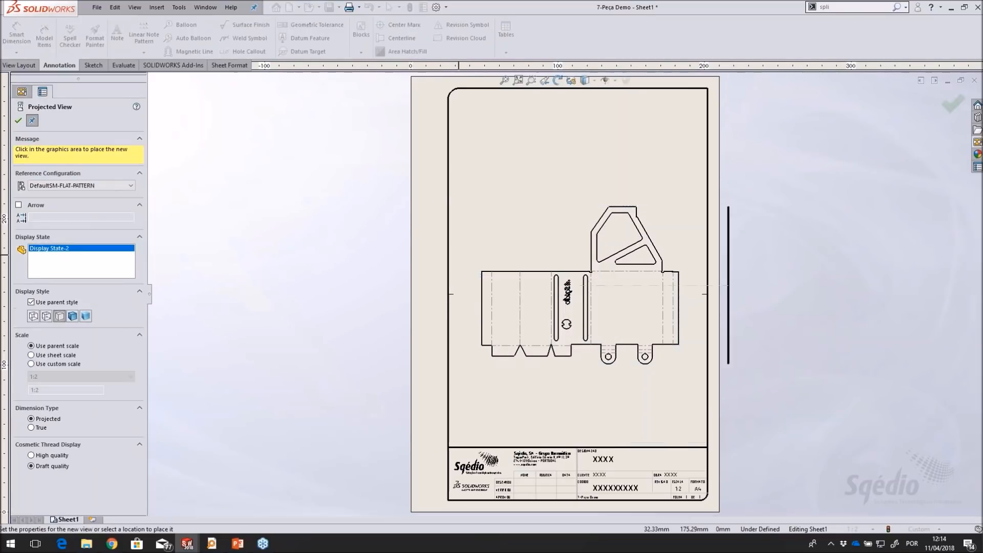
pyautogui.click(18, 121)
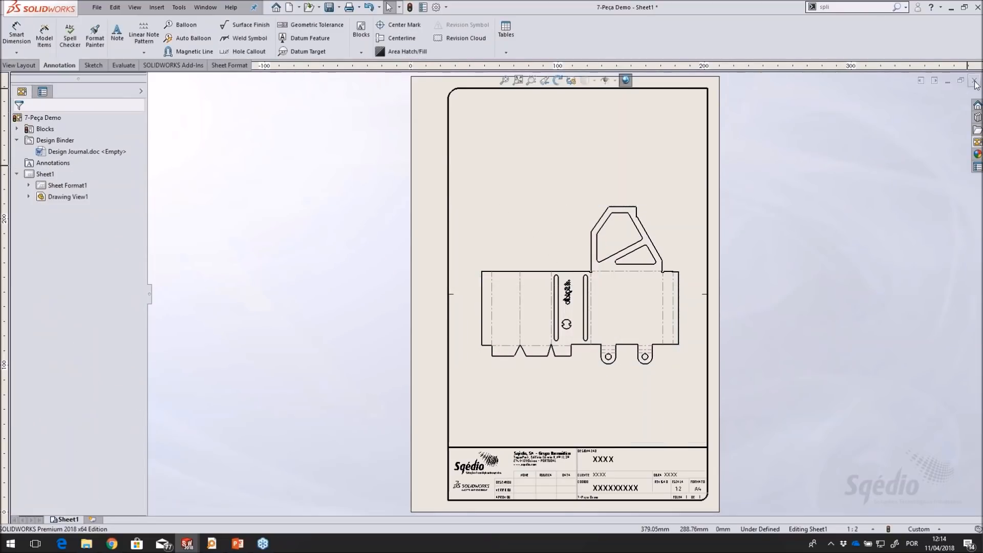
# Place the model's current view in the sheet's upper left area and shift the flat pattern view slightly down
pyautogui.click(977, 143)
pyautogui.moveTo(900, 357)
pyautogui.mouseDown()
pyautogui.moveTo(643, 138)
pyautogui.moveTo(516, 144)
pyautogui.mouseUp()
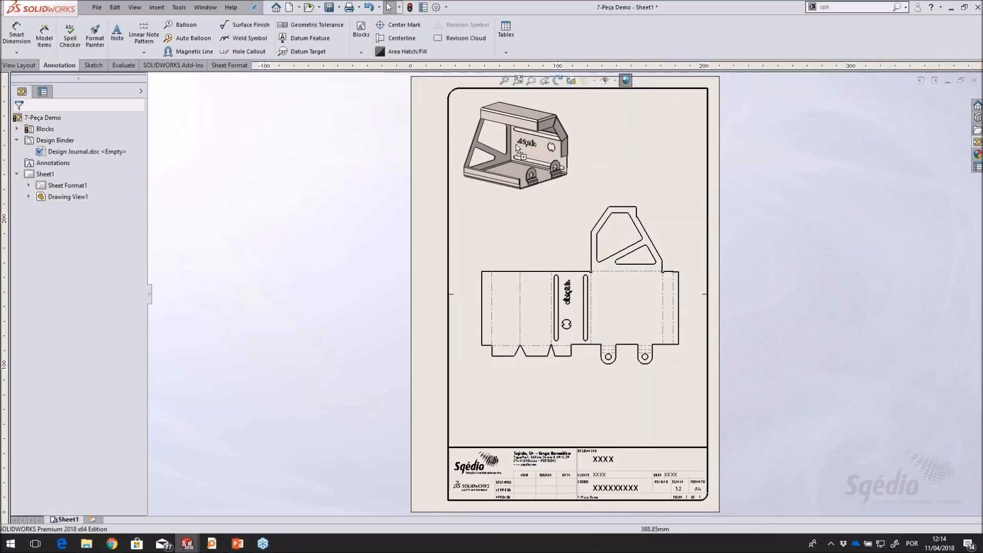
pyautogui.click(20, 123)
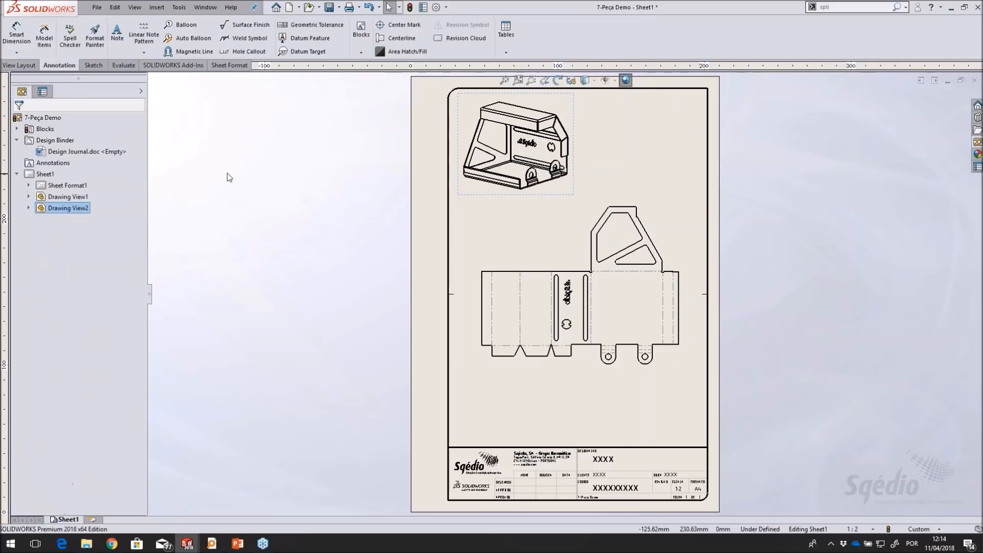
pyautogui.moveTo(620, 201); pyautogui.dragTo(618, 222)
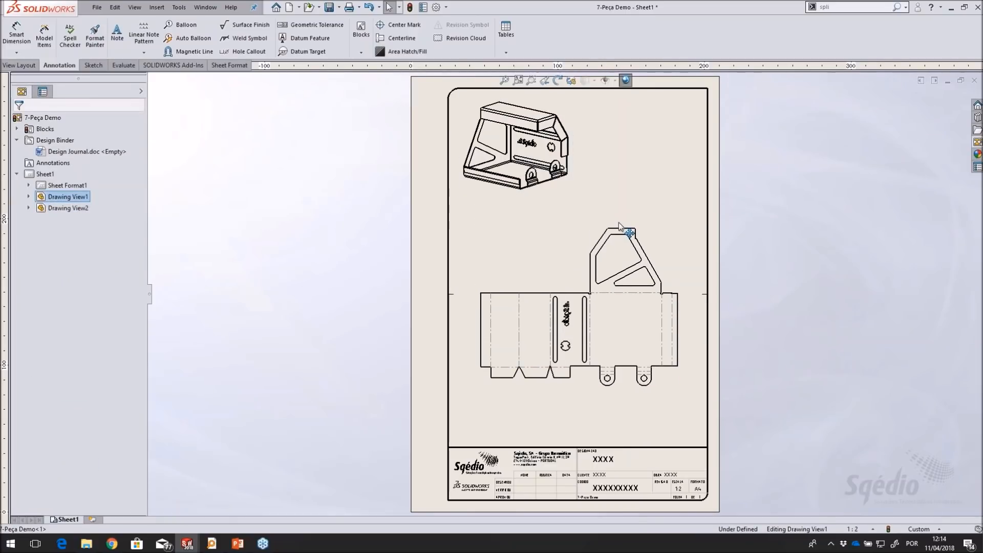
pyautogui.click(776, 294)
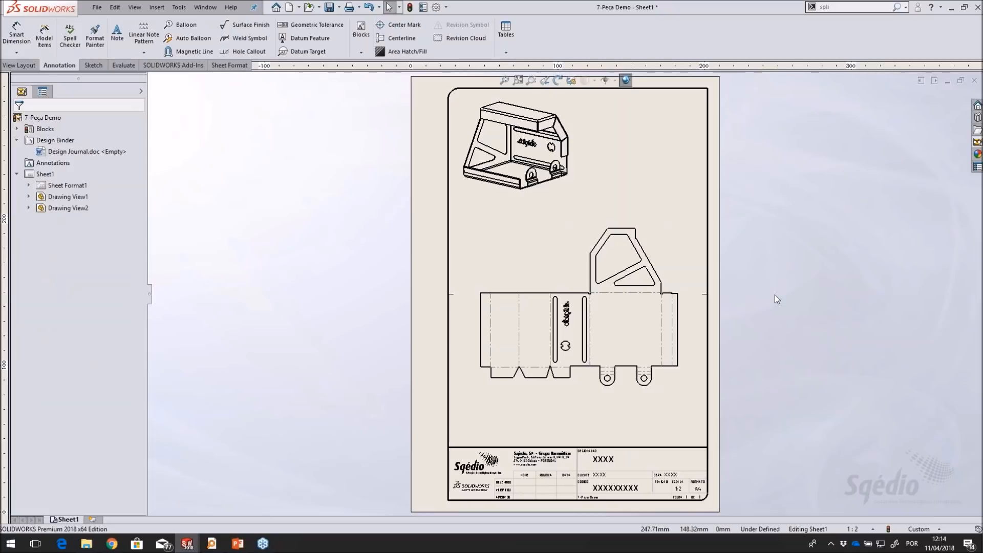
# Examine the title block and the placed views on the drawing sheet
pyautogui.scroll(-3, 599, 428)
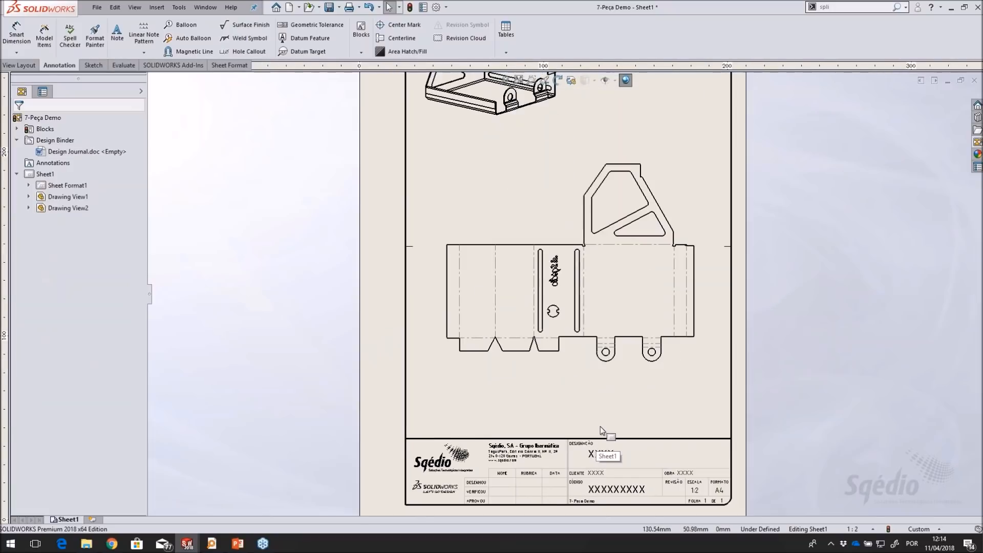
pyautogui.moveTo(769, 345)
pyautogui.mouseDown(button='middle')
pyautogui.moveTo(711, 301)
pyautogui.moveTo(719, 331)
pyautogui.mouseUp(button='middle')
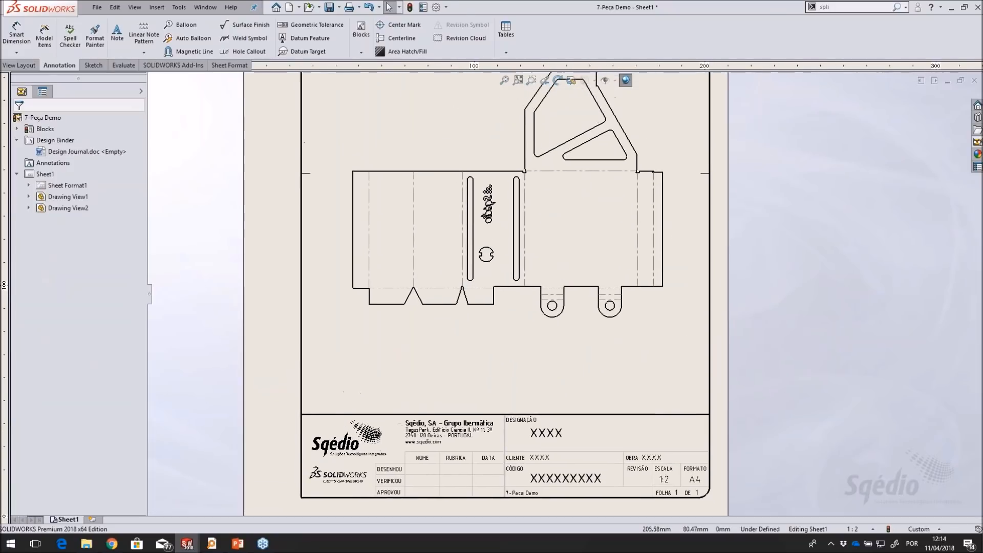
pyautogui.scroll(-2, 501, 397)
pyautogui.scroll(3, 584, 287)
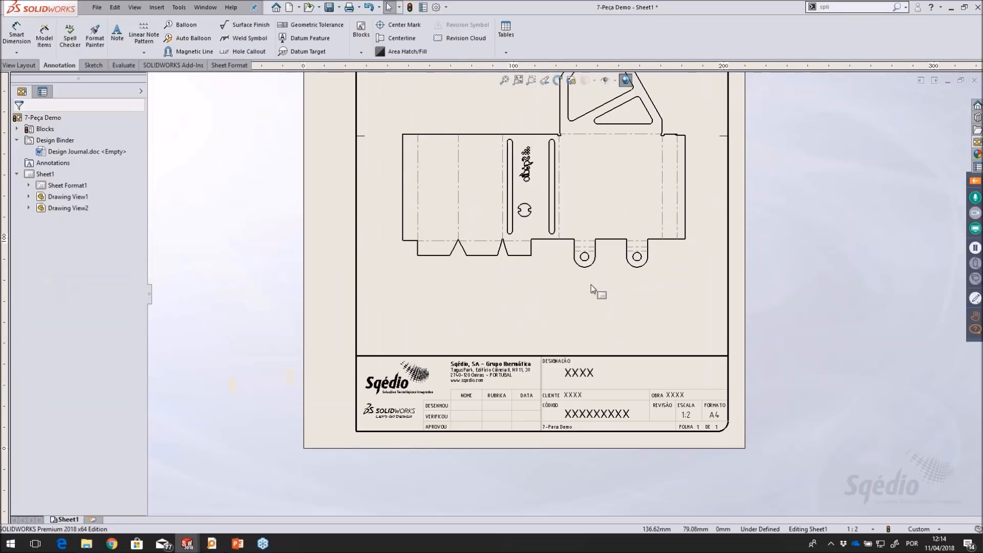
pyautogui.moveTo(591, 284); pyautogui.dragTo(583, 326, button='middle')
pyautogui.scroll(3, 649, 428)
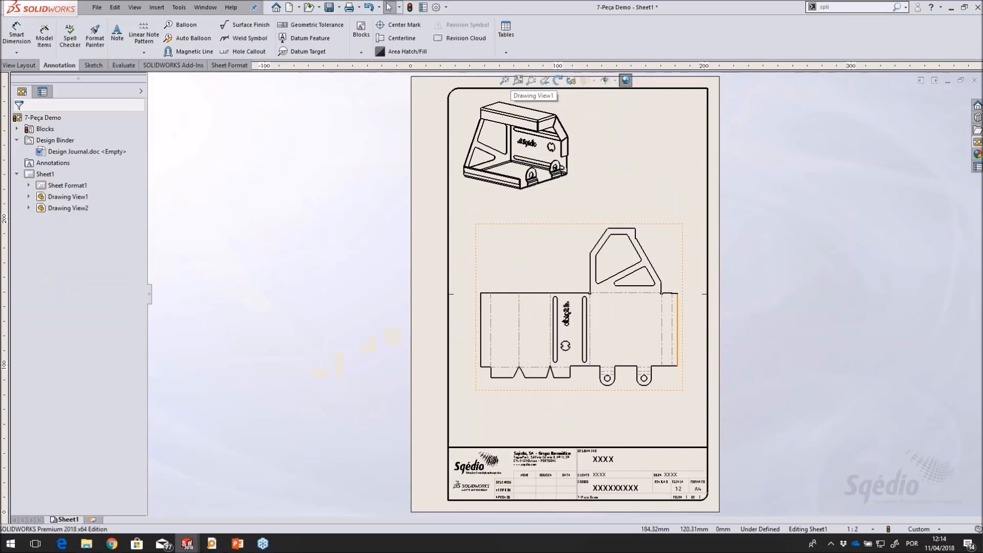
pyautogui.scroll(-2, 650, 428)
pyautogui.scroll(-1, 649, 432)
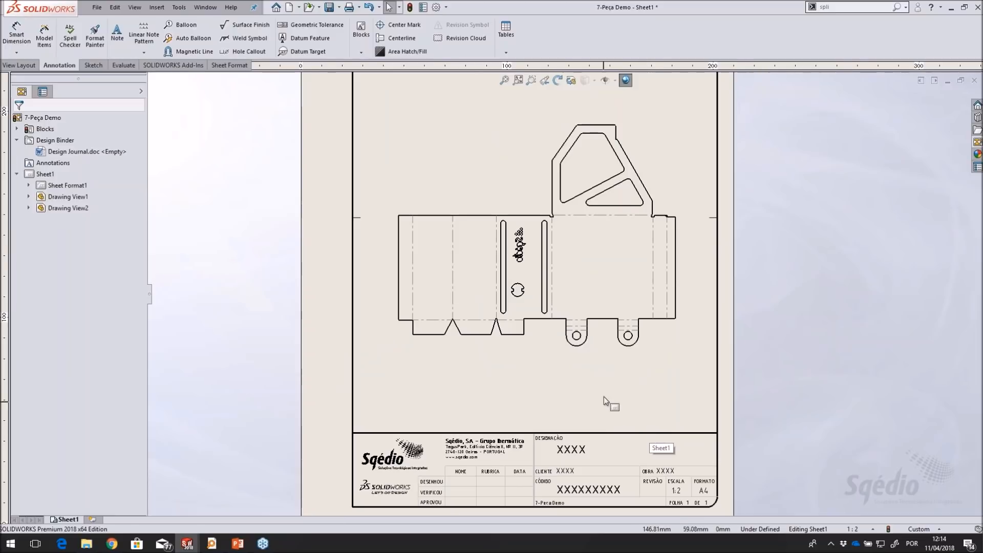
pyautogui.scroll(1, 604, 397)
pyautogui.click(531, 81)
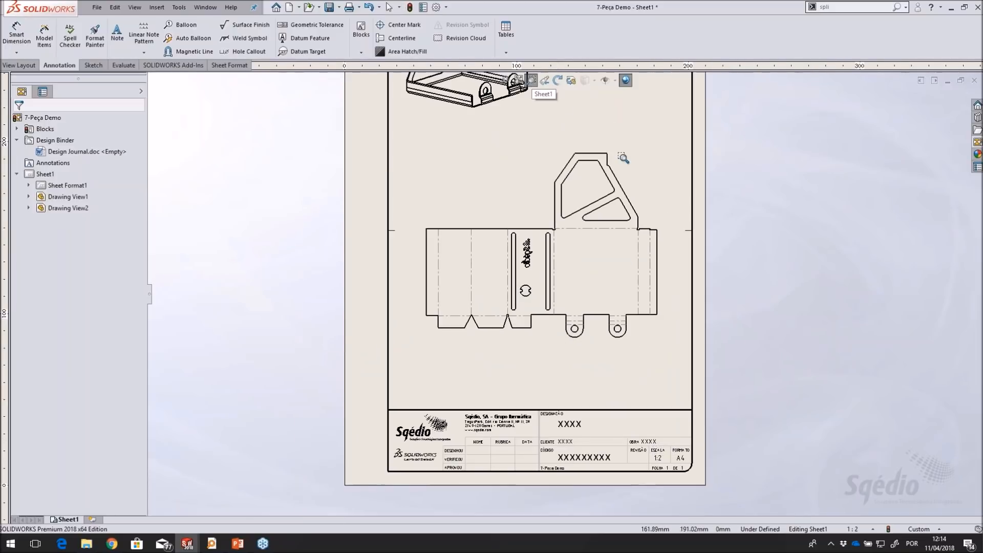
pyautogui.click(518, 81)
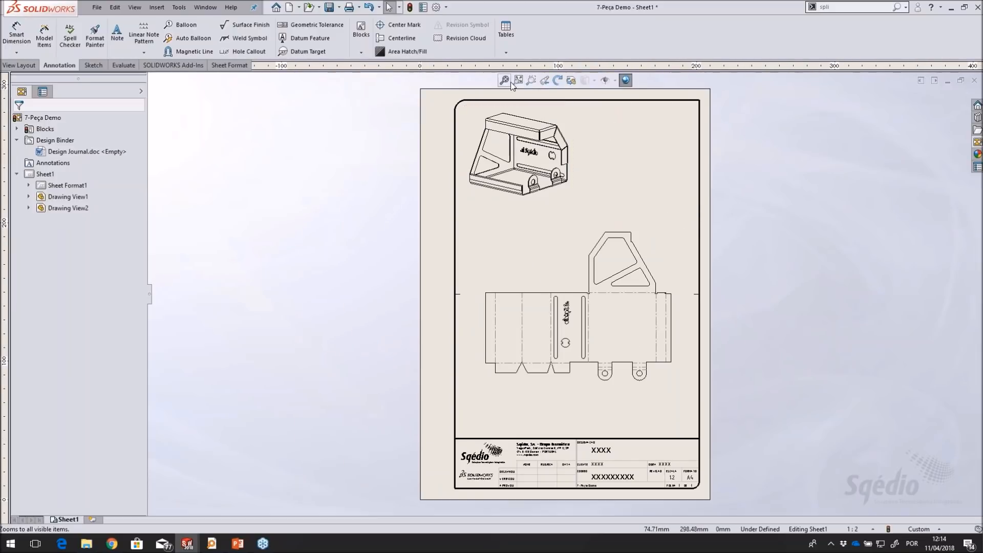
# Switch to sheet format editing to inspect the title block fields and return to editing the sheet
pyautogui.scroll(-1, 737, 266)
pyautogui.scroll(-3, 477, 435)
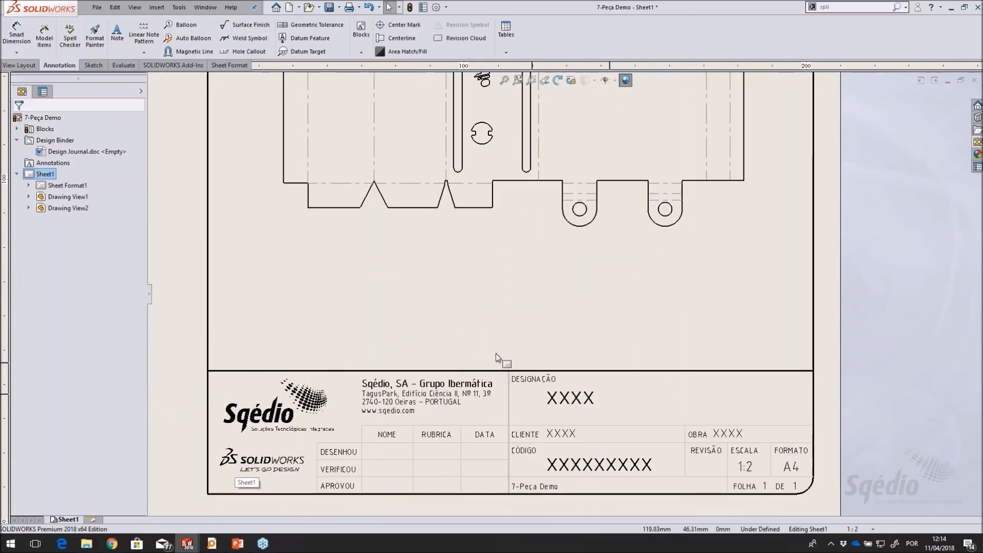
pyautogui.moveTo(502, 315); pyautogui.dragTo(522, 296, button='middle')
pyautogui.rightClick(521, 296)
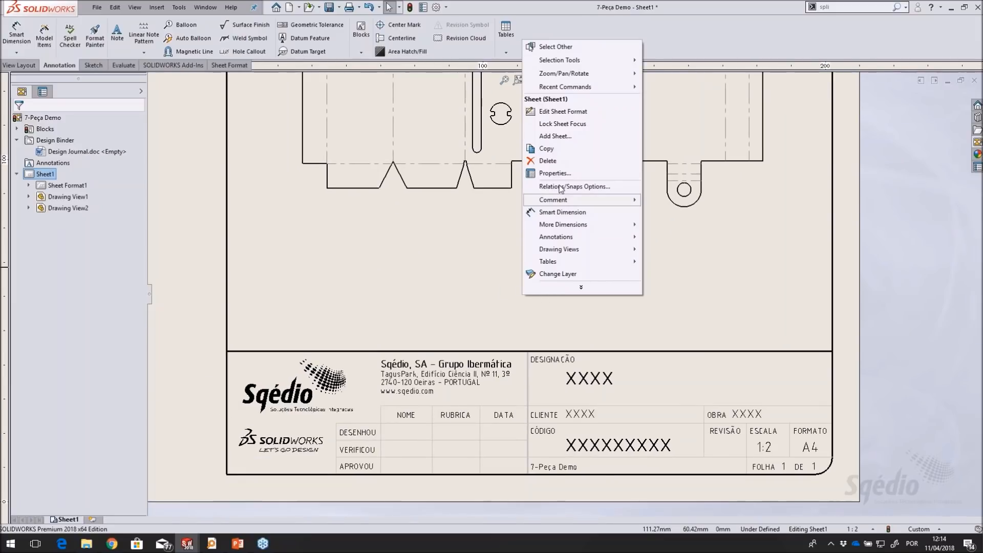
pyautogui.click(563, 111)
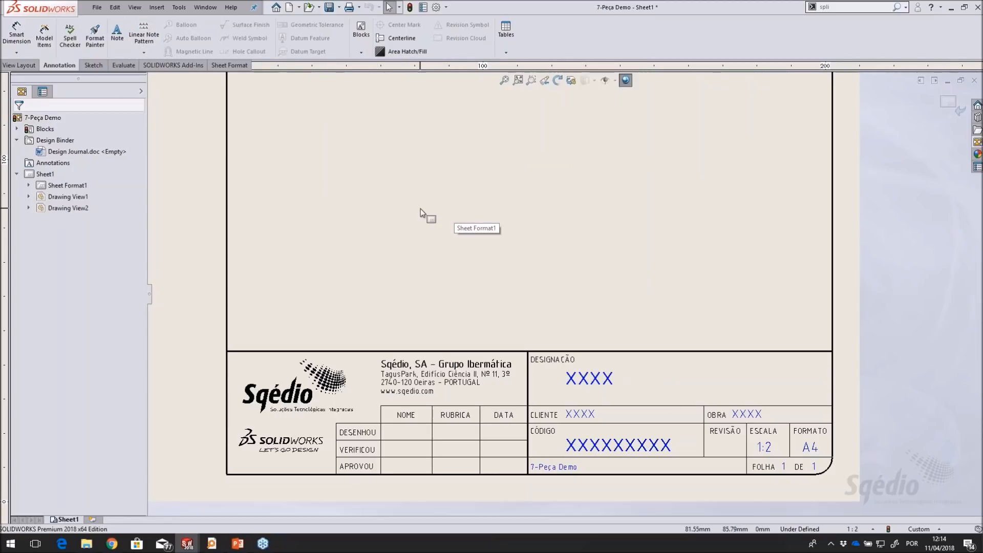
pyautogui.rightClick(512, 272)
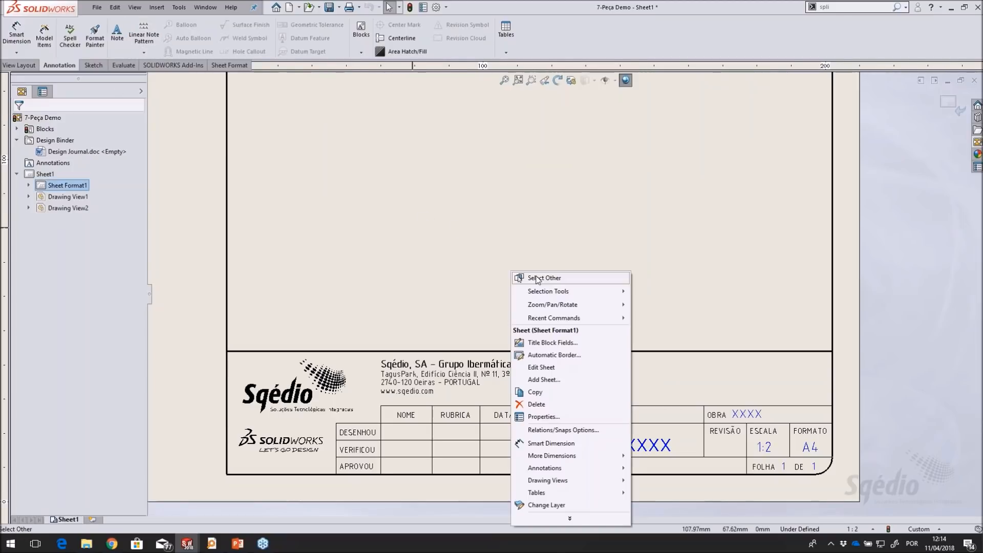
pyautogui.click(542, 367)
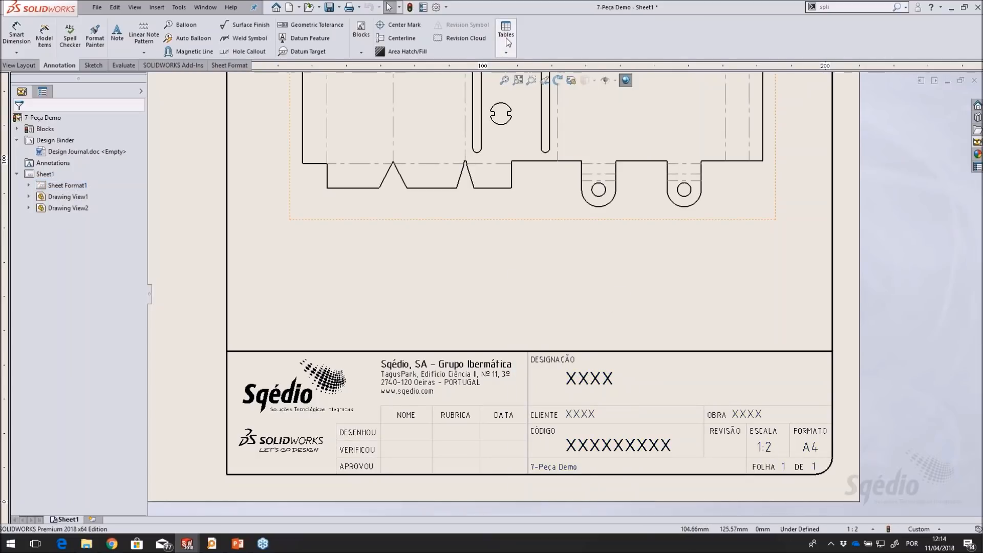
# Insert a weldment cut list for the flat pattern view using the CL SM Part template, Default configuration, attached to the anchor point
pyautogui.click(521, 134)
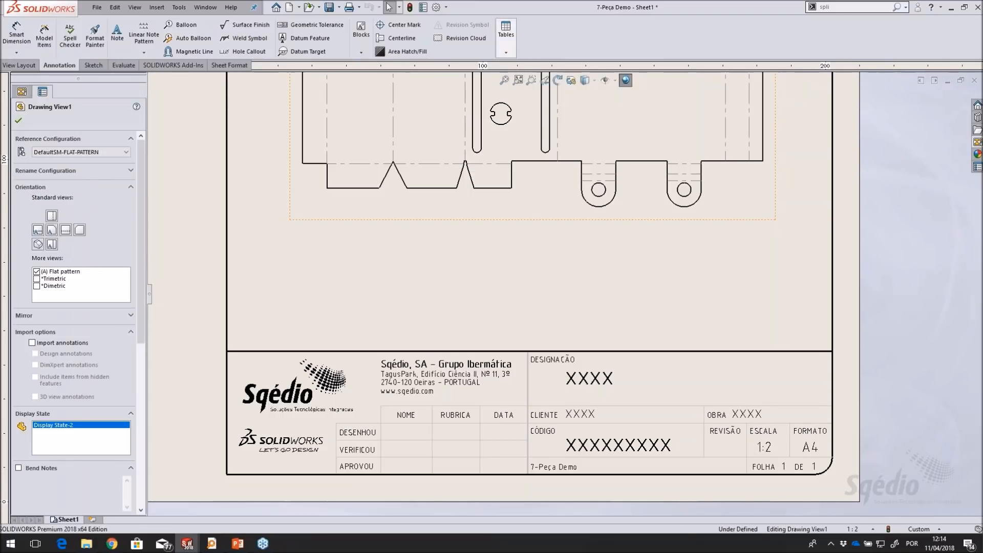
pyautogui.click(506, 35)
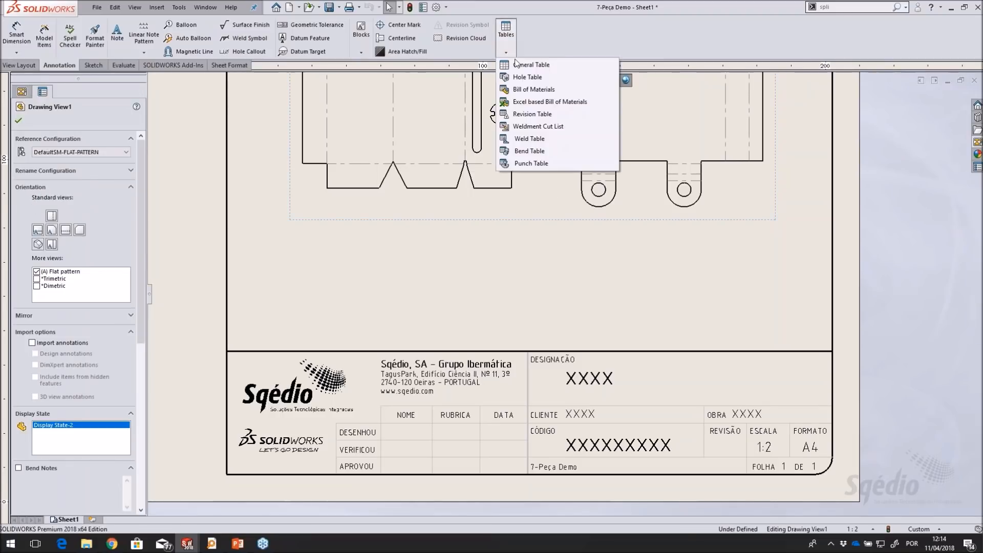
pyautogui.click(570, 128)
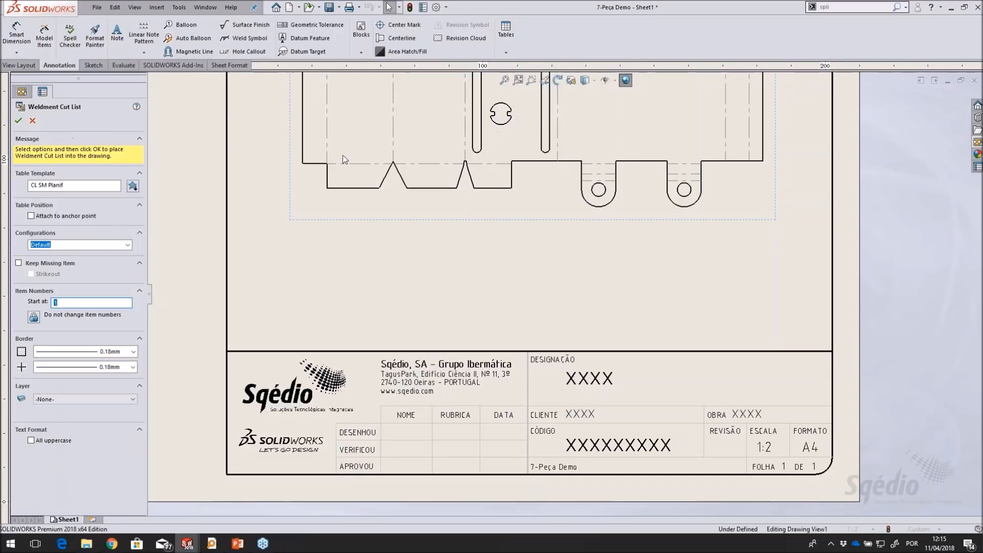
pyautogui.click(132, 185)
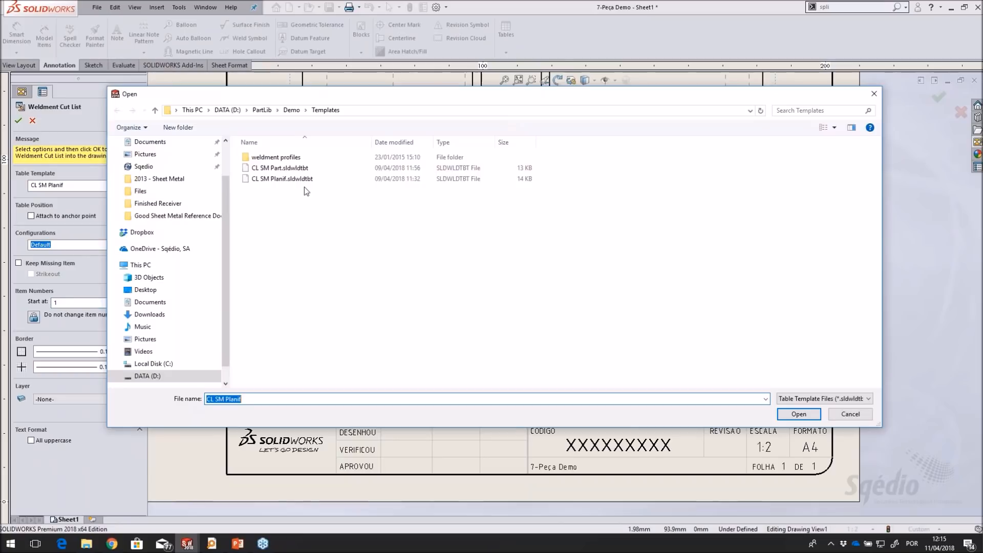
pyautogui.click(280, 168)
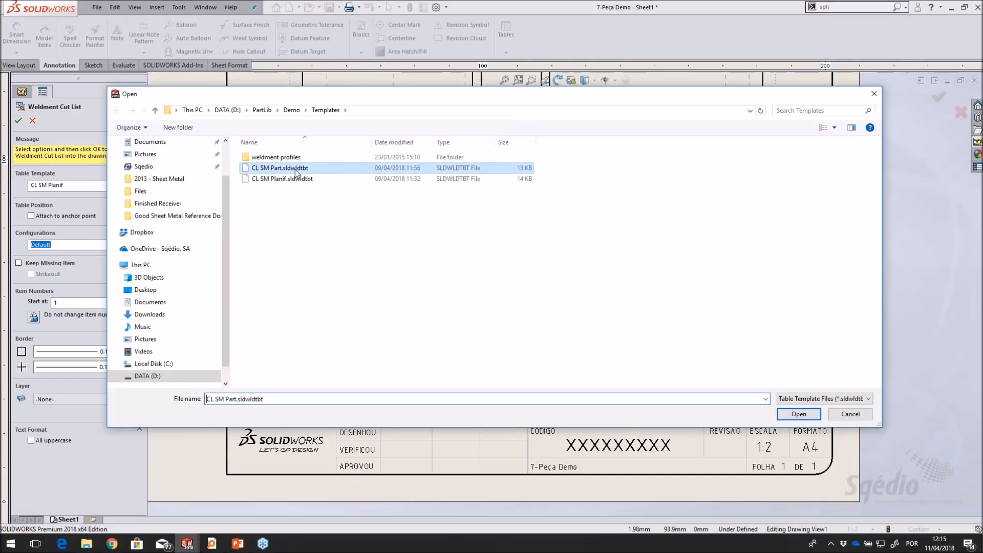
pyautogui.click(798, 414)
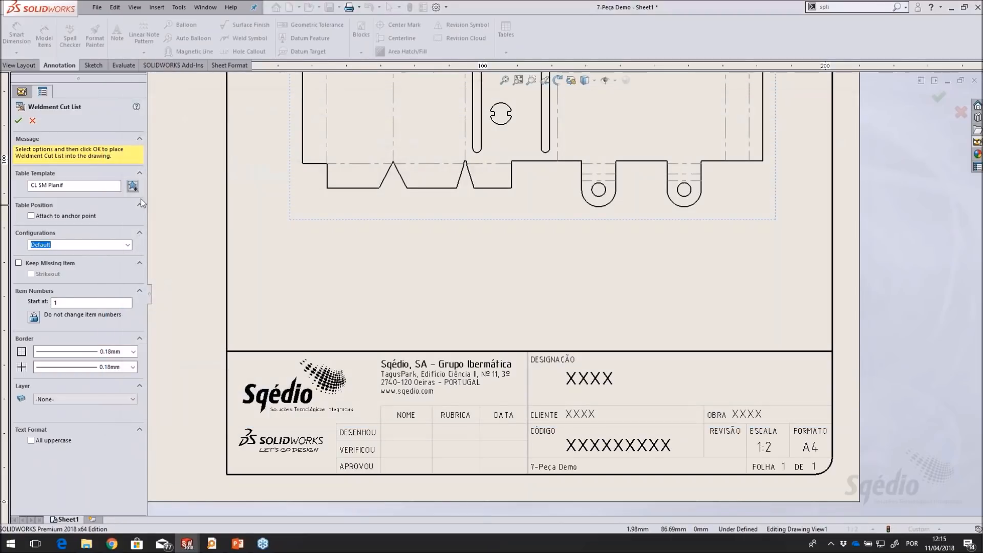
pyautogui.click(19, 122)
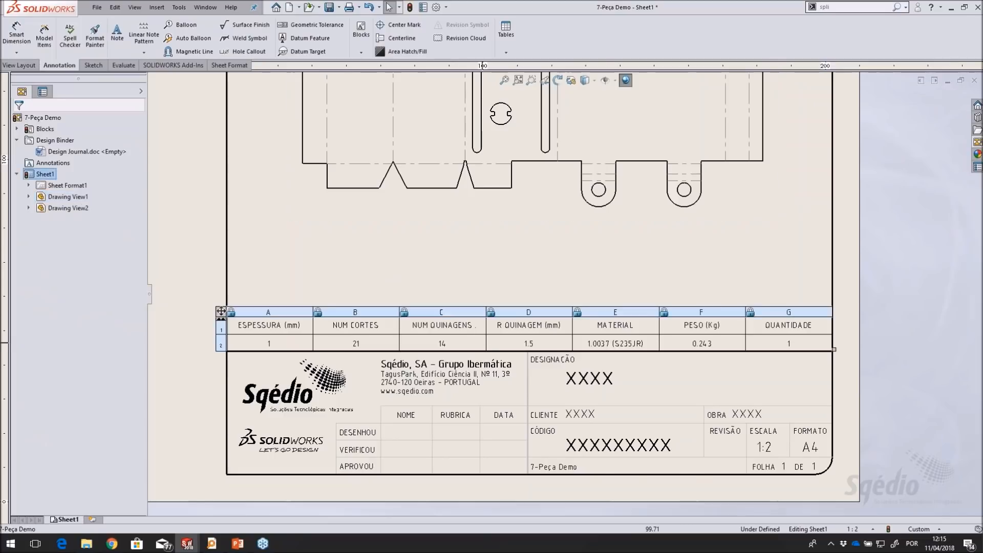
# Inspect the cut list table above the title block and the column properties of ESPESSURA (mm)
pyautogui.scroll(-2, 483, 350)
pyautogui.scroll(1, 483, 350)
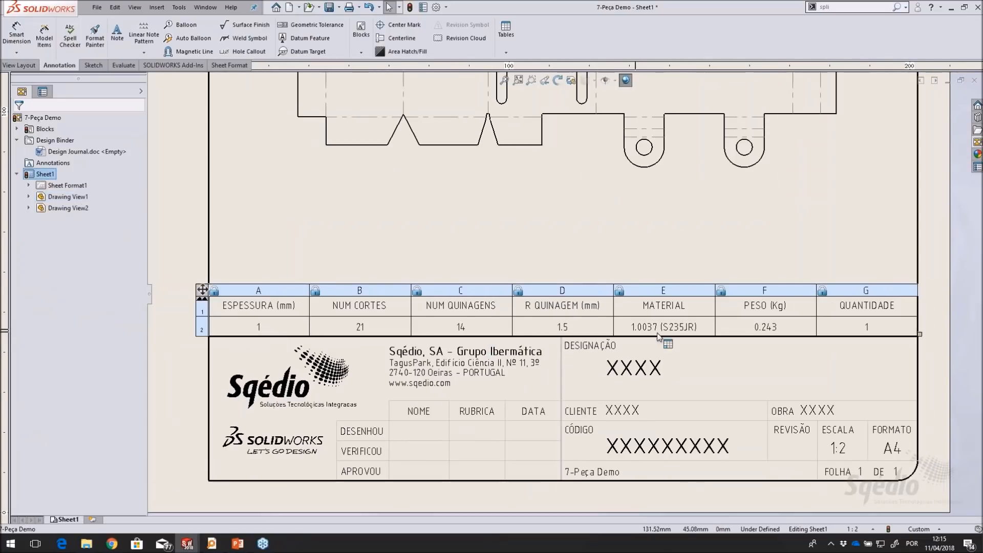
pyautogui.click(258, 290)
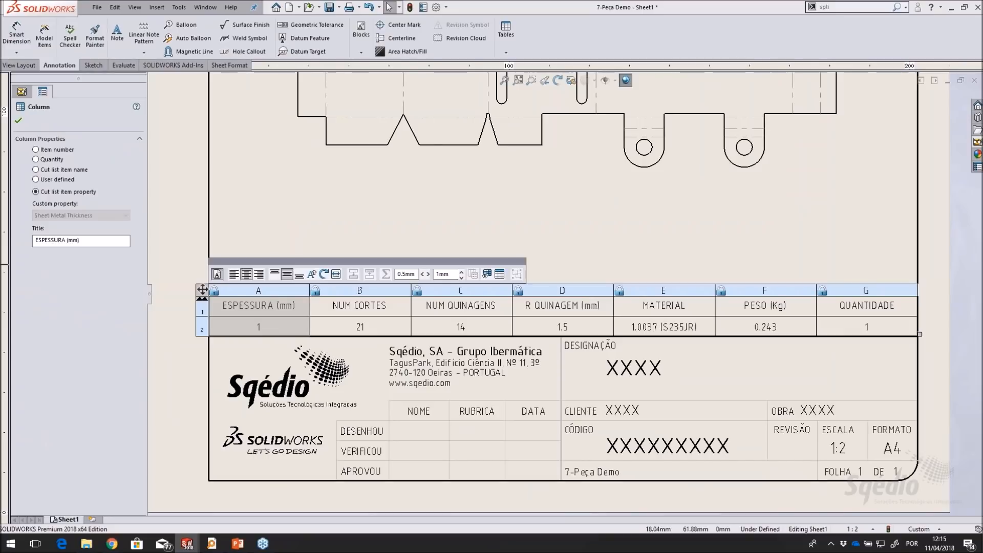
# Inspect the column properties of NUM CORTES, QUANTIDADE and NUM QUINAGENS in the cut list table
pyautogui.click(359, 290)
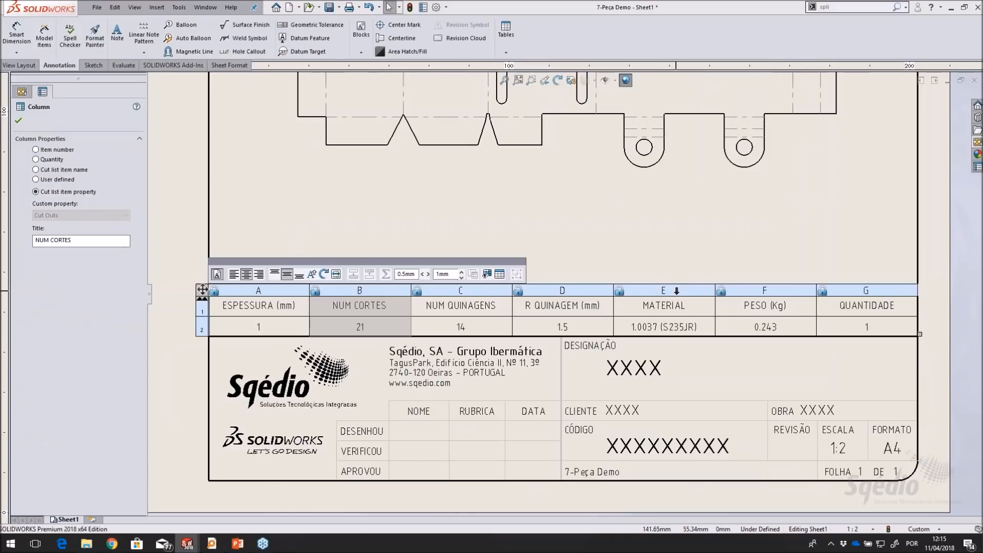
pyautogui.click(853, 289)
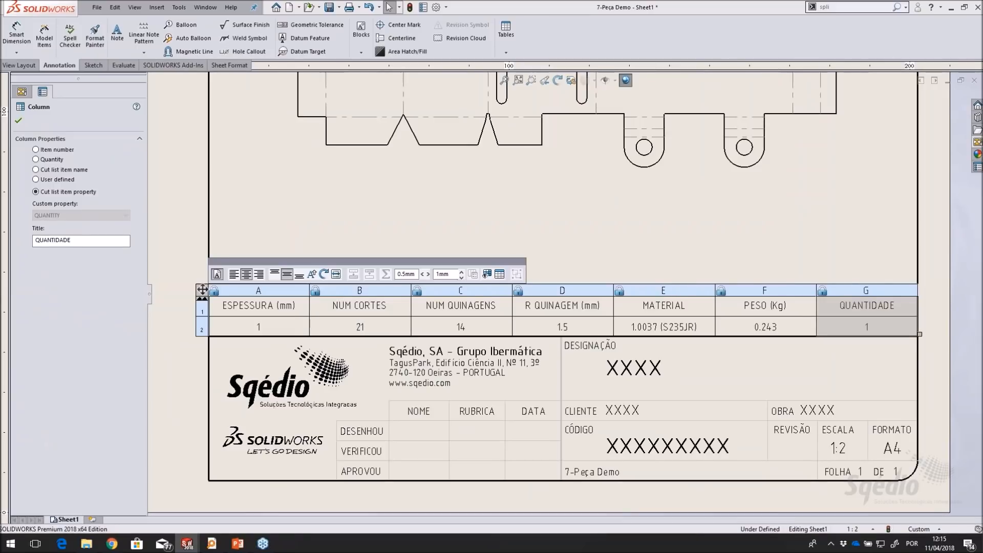
pyautogui.click(461, 290)
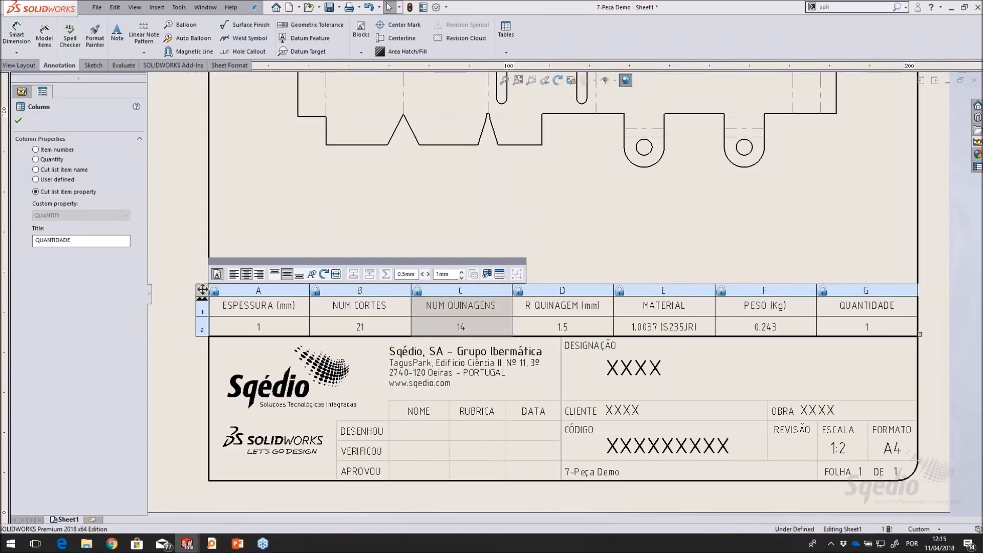
pyautogui.click(575, 253)
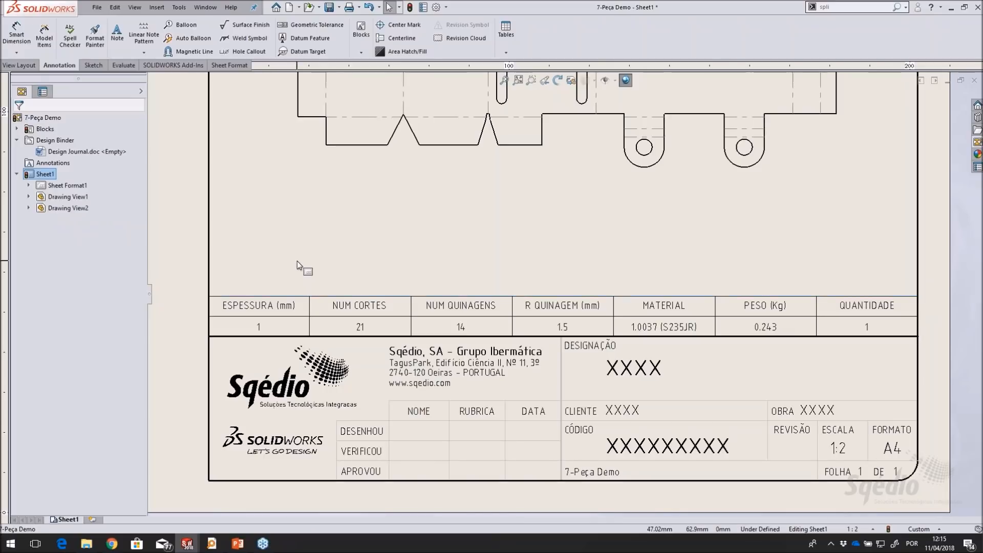
# Insert a second weldment cut list for the flat pattern view using the CL SM Planif template, placed directly above the existing table
pyautogui.click(502, 125)
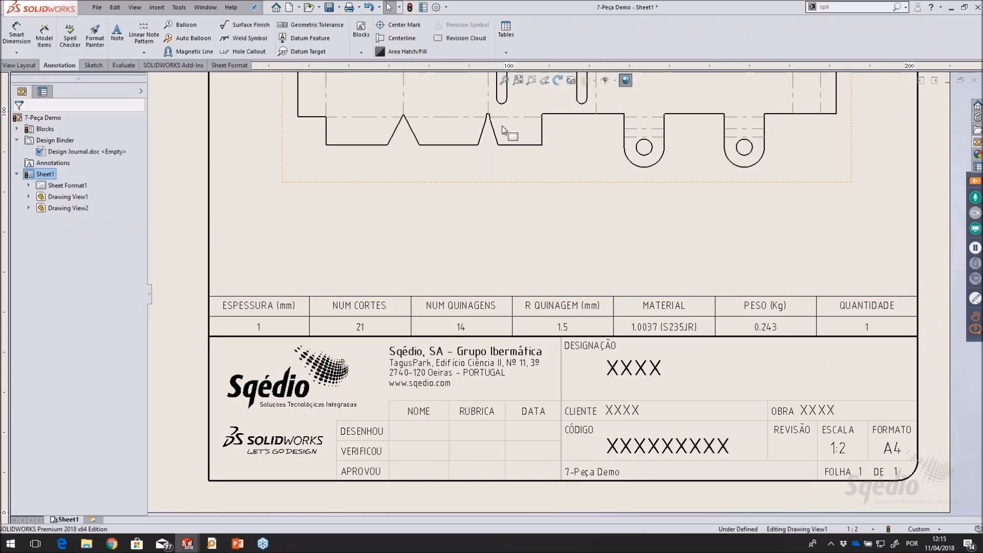
pyautogui.click(502, 41)
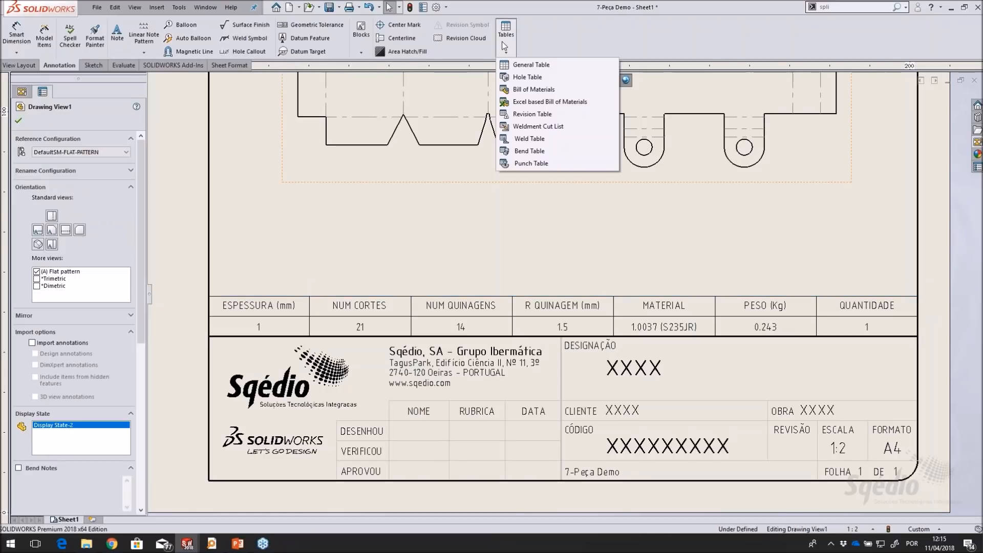
pyautogui.click(538, 126)
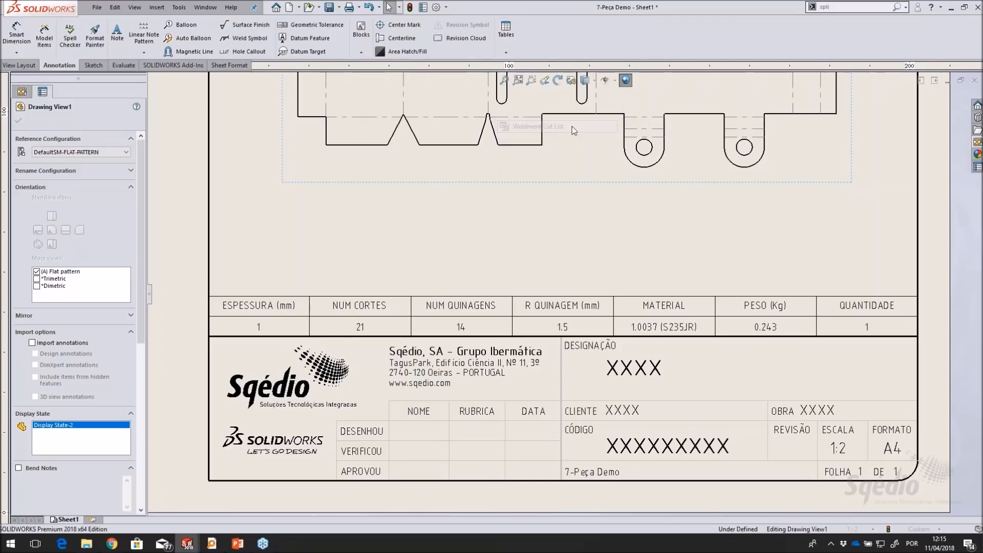
pyautogui.click(132, 186)
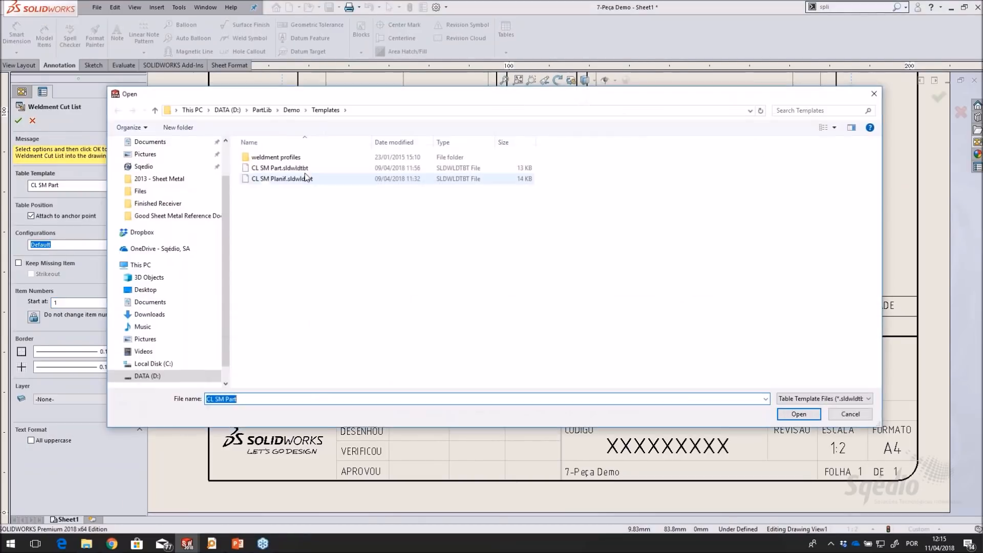
pyautogui.click(281, 179)
pyautogui.click(798, 413)
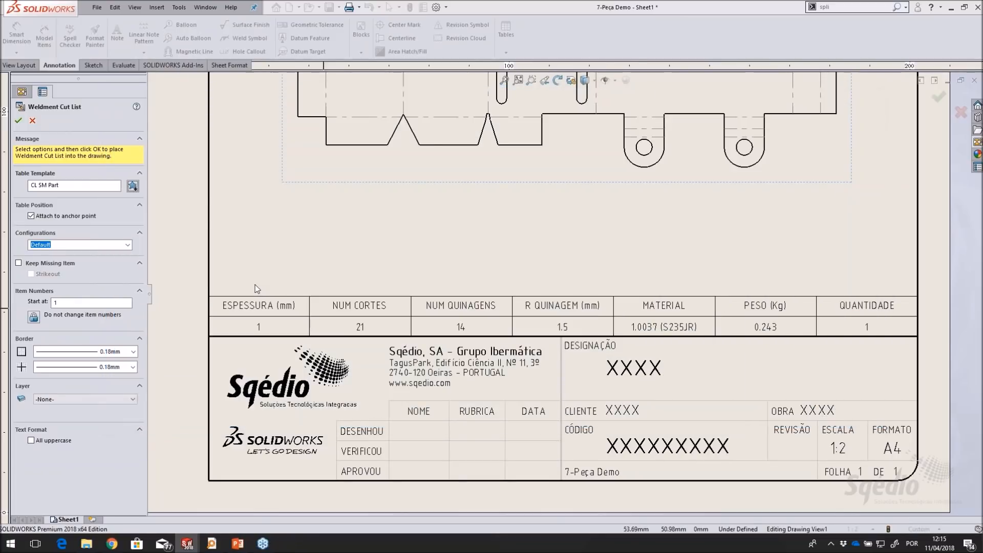
pyautogui.click(248, 235)
pyautogui.moveTo(247, 236); pyautogui.dragTo(196, 269)
pyautogui.click(196, 264)
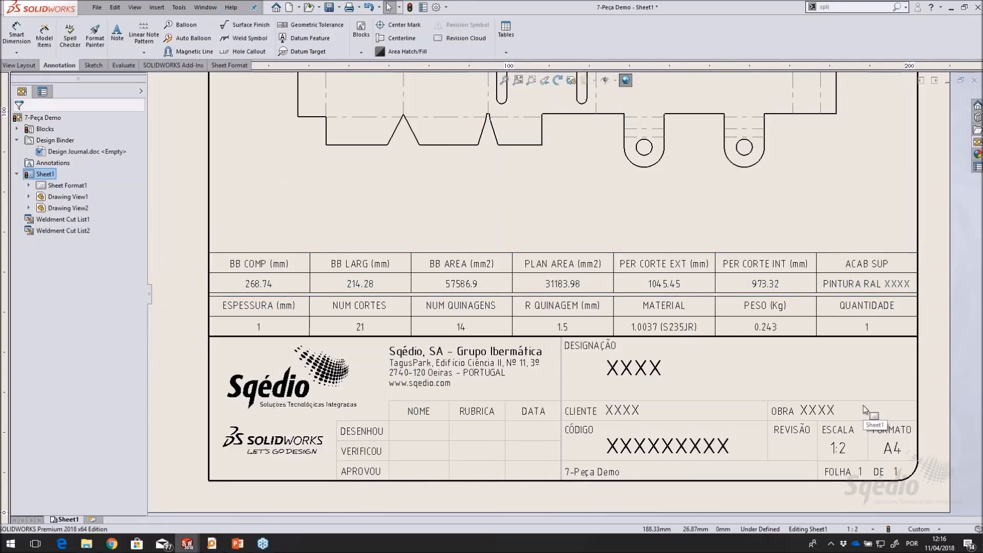
# Change the ACAB SUP column title in the upper cut list table to ACAB SUPERF
pyautogui.moveTo(844, 462); pyautogui.dragTo(835, 455, button='middle')
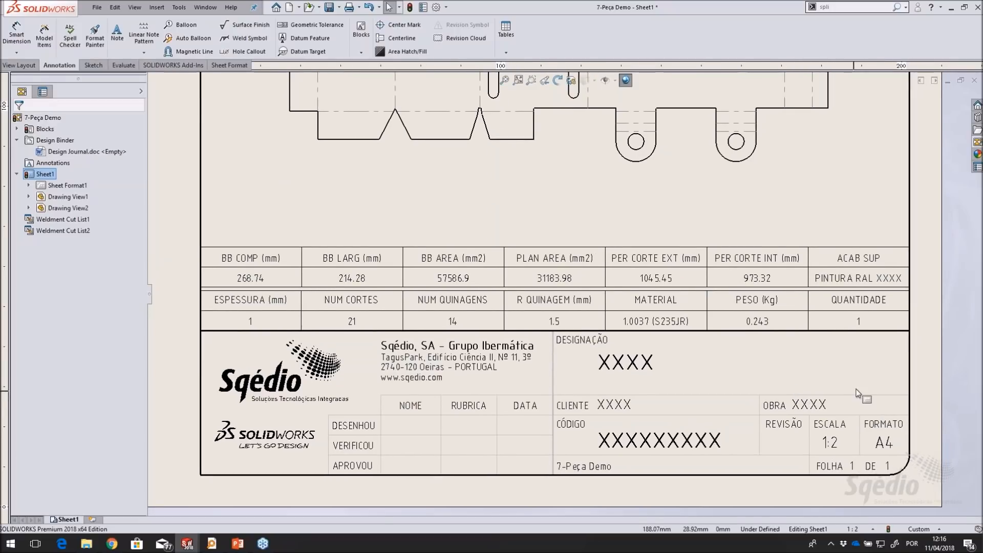
pyautogui.click(858, 258)
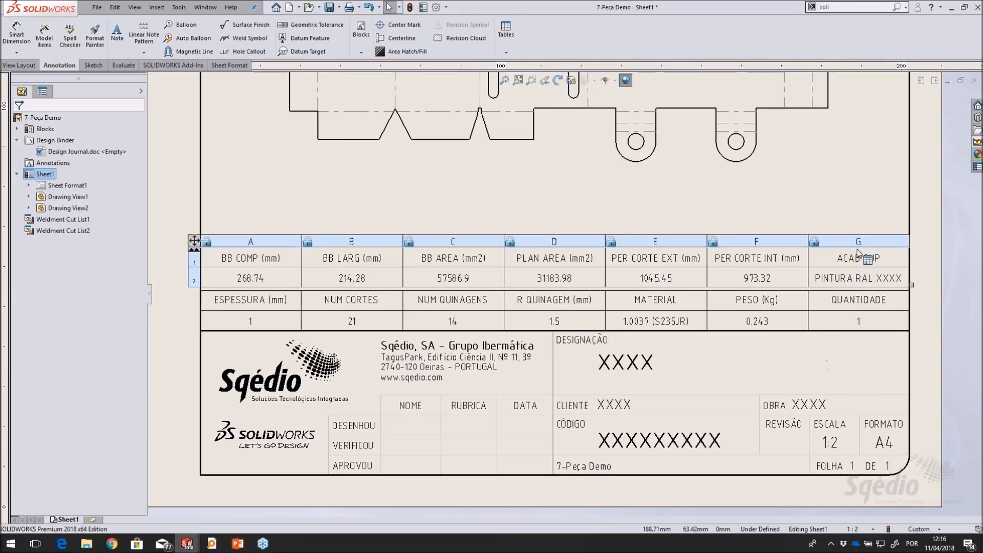
pyautogui.click(858, 242)
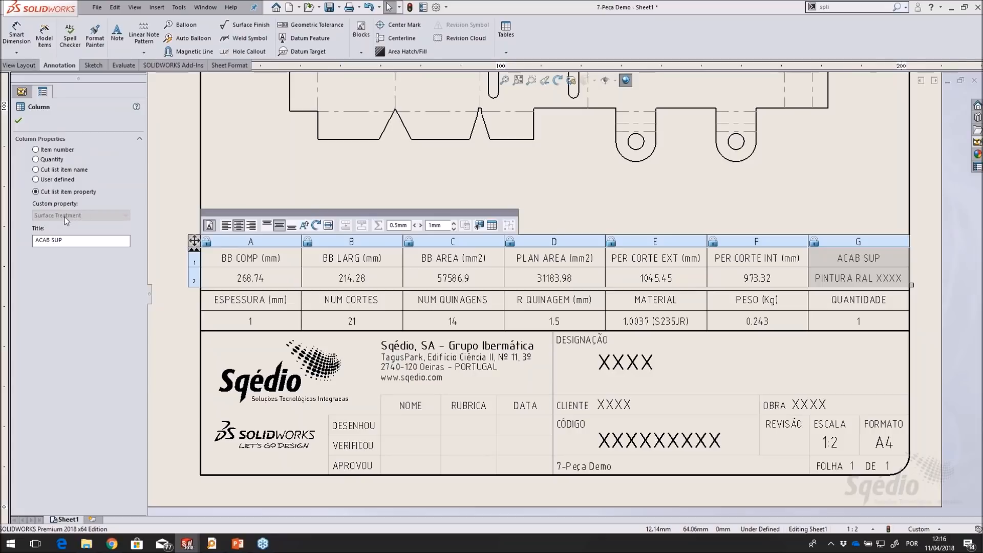
pyautogui.moveTo(67, 240); pyautogui.dragTo(26, 237)
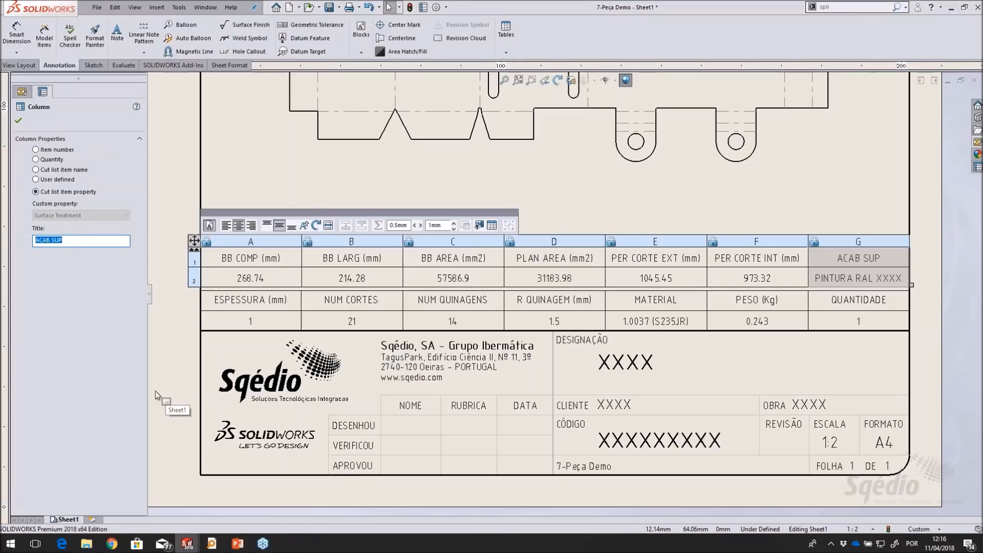
pyautogui.click(82, 240)
pyautogui.write('ERF')
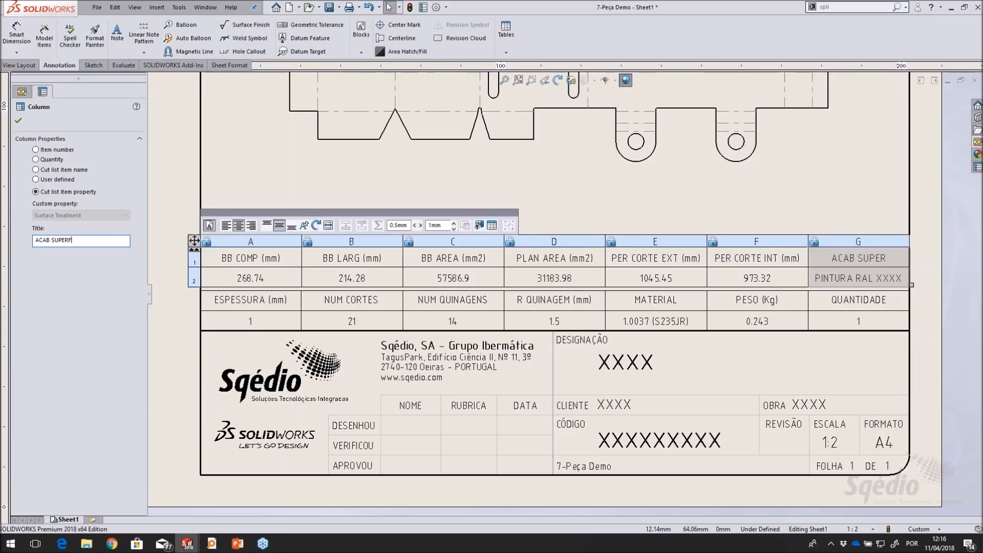
pyautogui.click(18, 121)
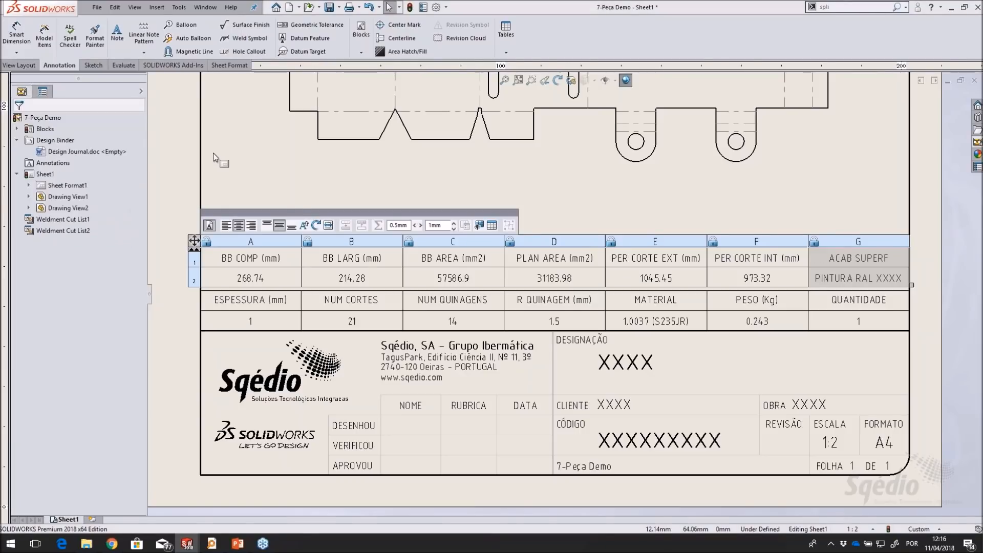
pyautogui.click(214, 157)
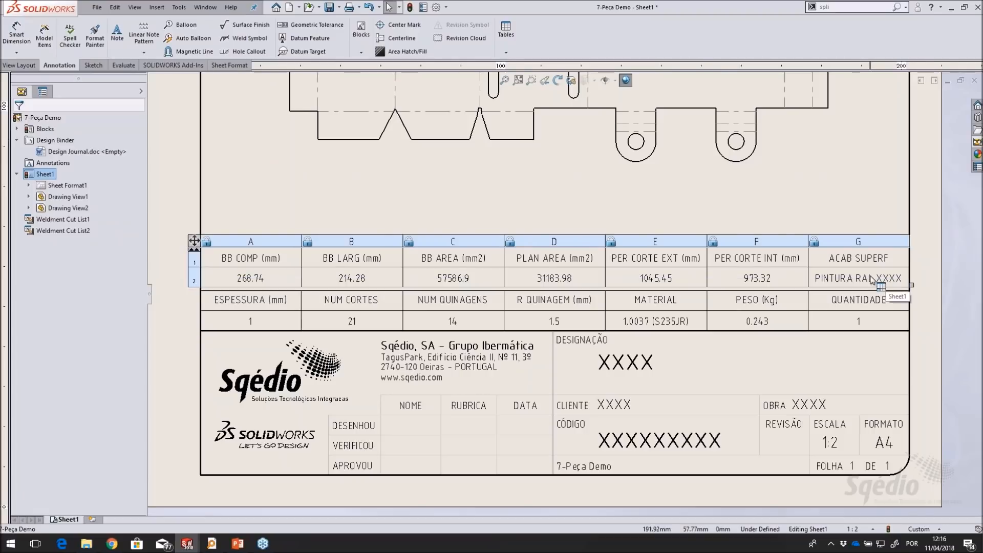
# Switch to the 7-Peça Demo part and examine the cut list properties of the CHAPA item, leaving them unedited
pyautogui.click(204, 11)
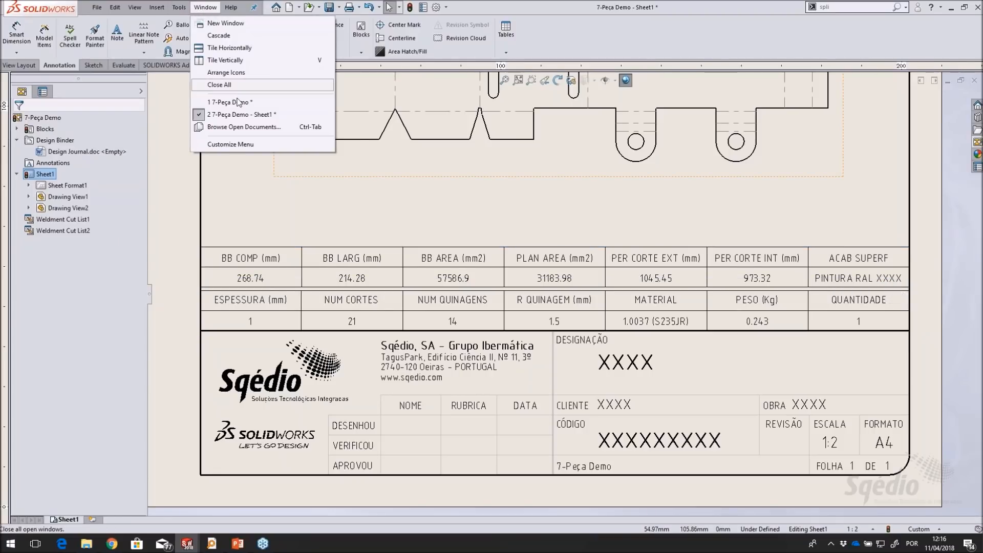
pyautogui.click(228, 102)
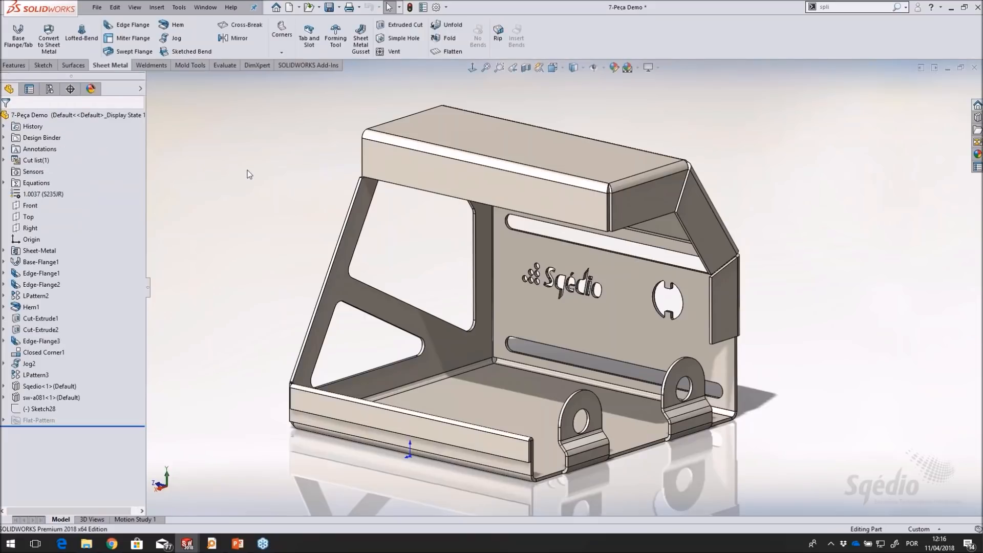
pyautogui.rightClick(34, 160)
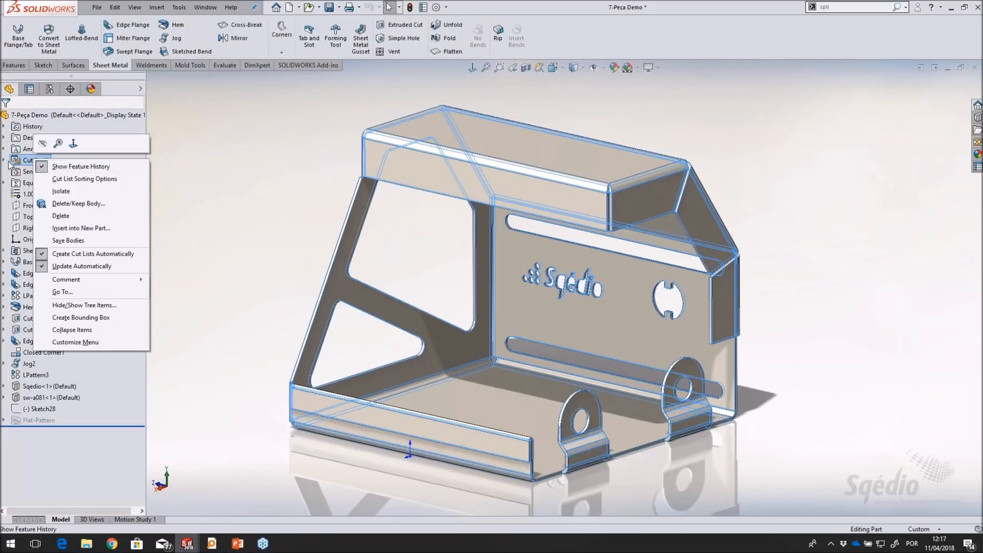
pyautogui.click(4, 161)
pyautogui.rightClick(54, 171)
pyautogui.click(72, 193)
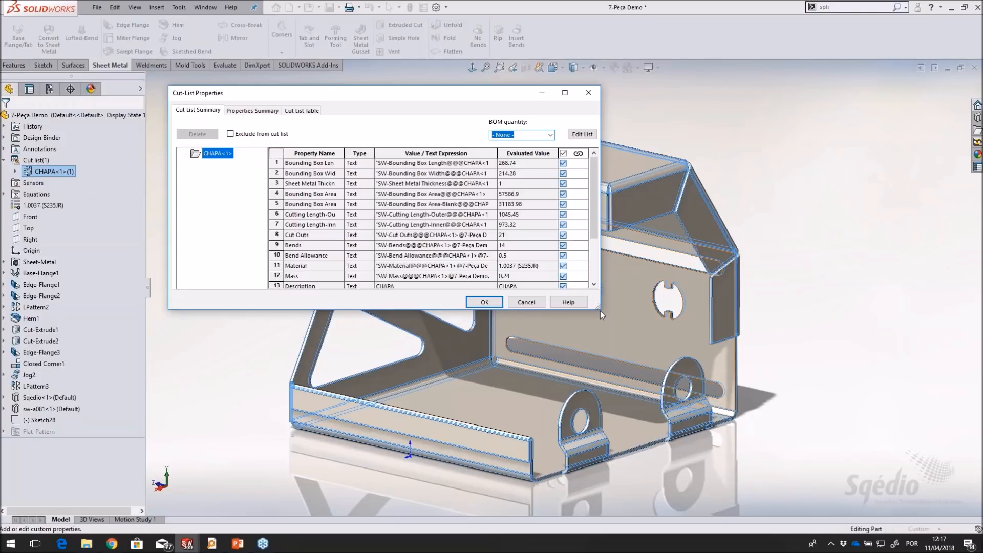
pyautogui.moveTo(600, 309); pyautogui.dragTo(666, 383)
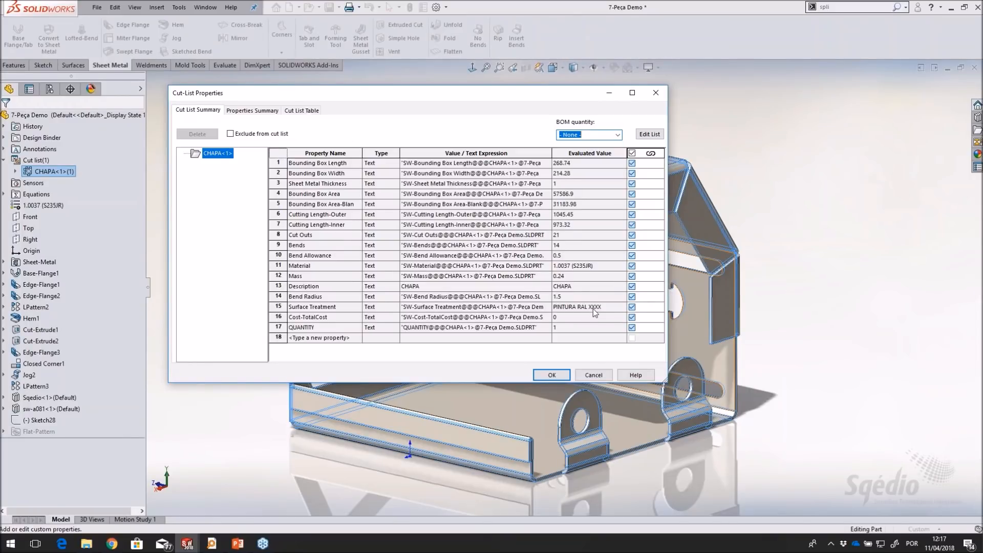
pyautogui.click(593, 375)
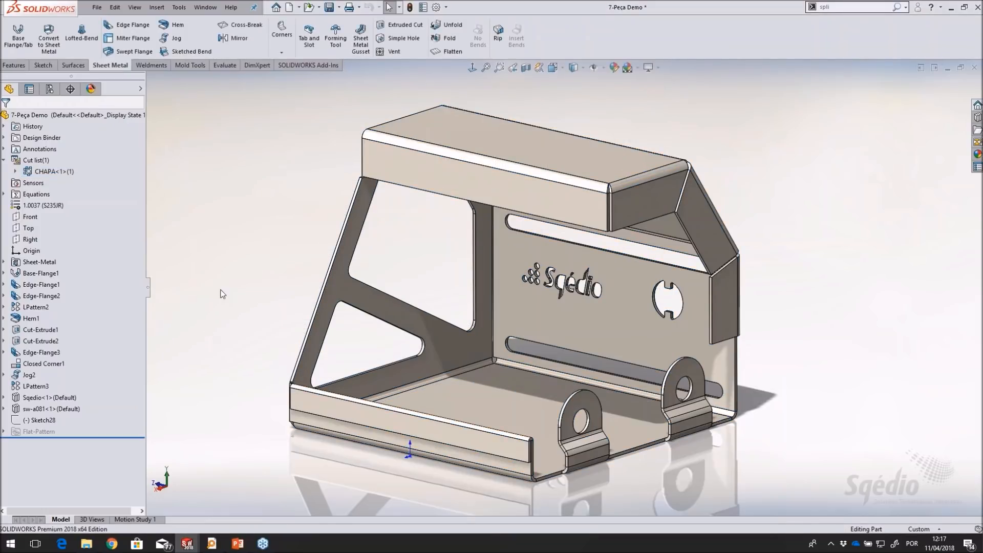
# Open the part's custom file properties and set the Finish value to PINTURA RAL 1060
pyautogui.click(423, 7)
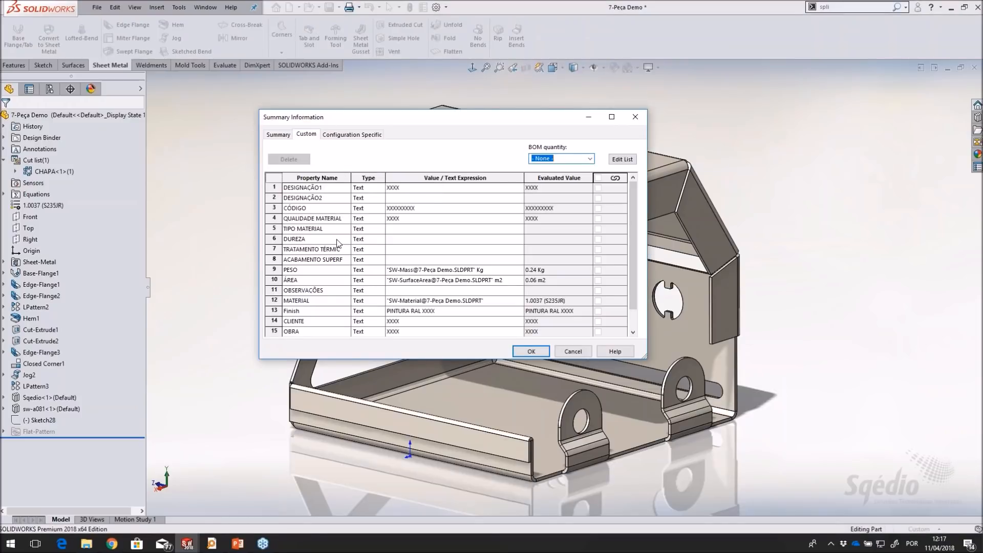
pyautogui.moveTo(352, 358); pyautogui.dragTo(353, 421)
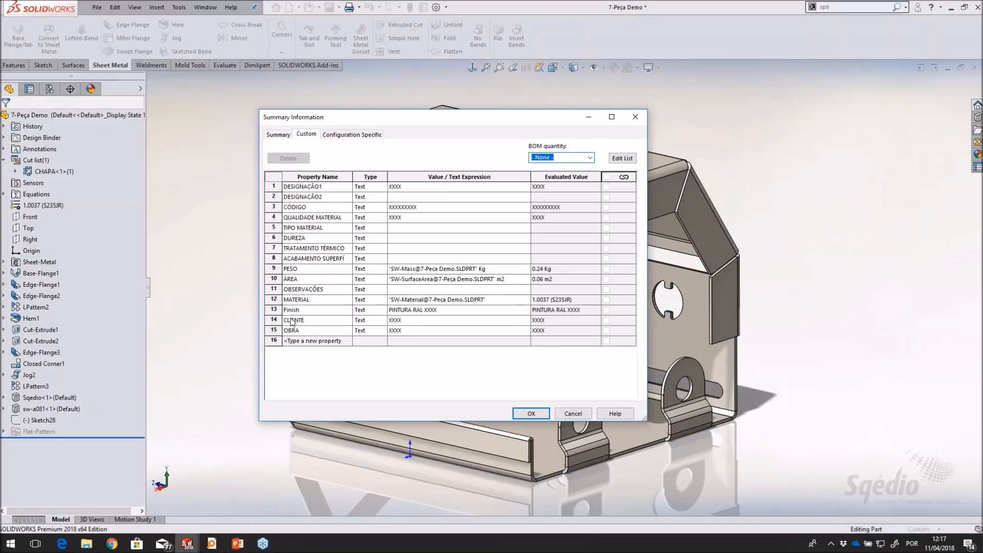
pyautogui.click(308, 311)
pyautogui.click(426, 314)
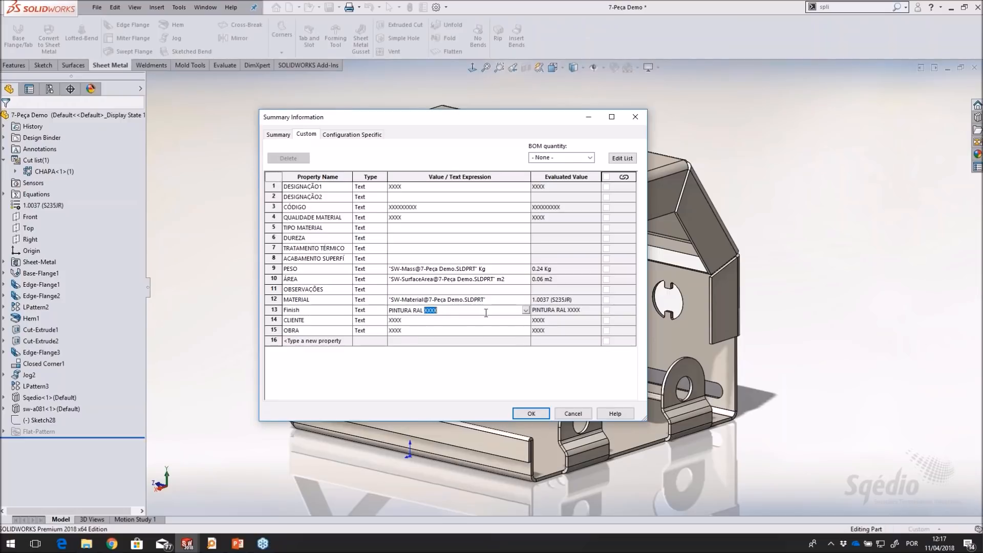
pyautogui.write('1060')
pyautogui.click(436, 249)
# Set the custom properties DESIGNAÇÃO1 to Demo chapa, CÓDIGO to 2314234, CLIENTE to Sqedio and OBRA to Webinar, and apply them
pyautogui.click(419, 189)
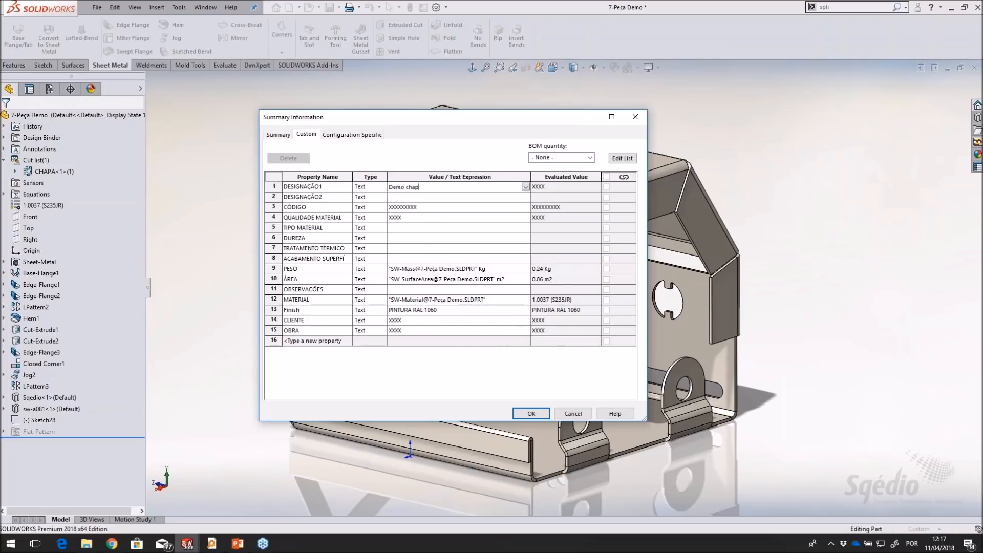
pyautogui.click(402, 208)
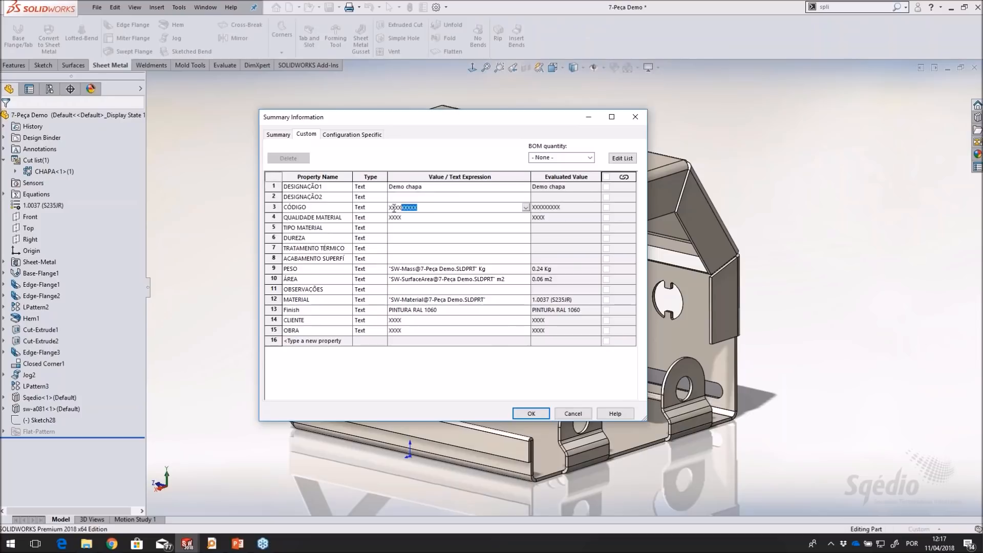
pyautogui.write('2314234')
pyautogui.click(416, 220)
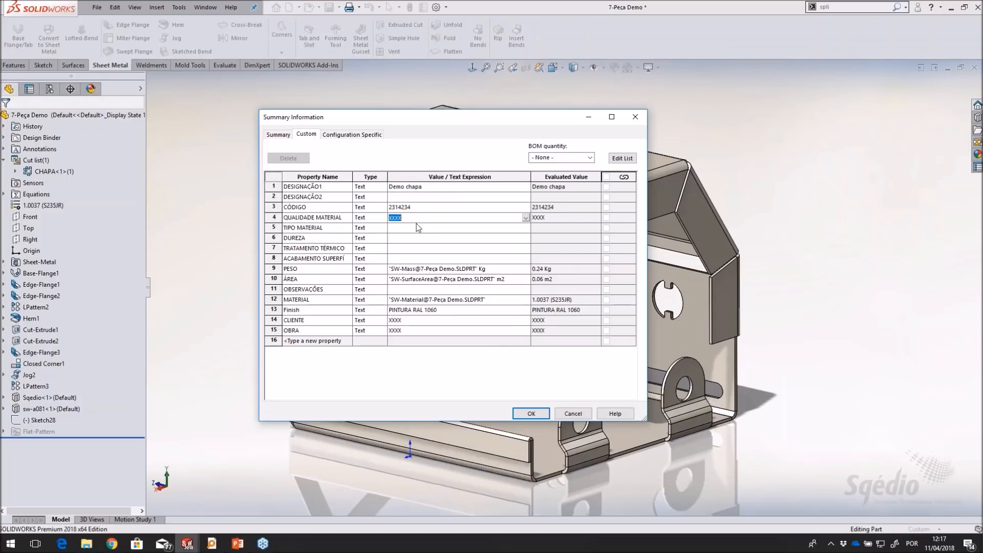
pyautogui.click(416, 319)
pyautogui.click(415, 331)
pyautogui.write('Webinar')
pyautogui.click(531, 414)
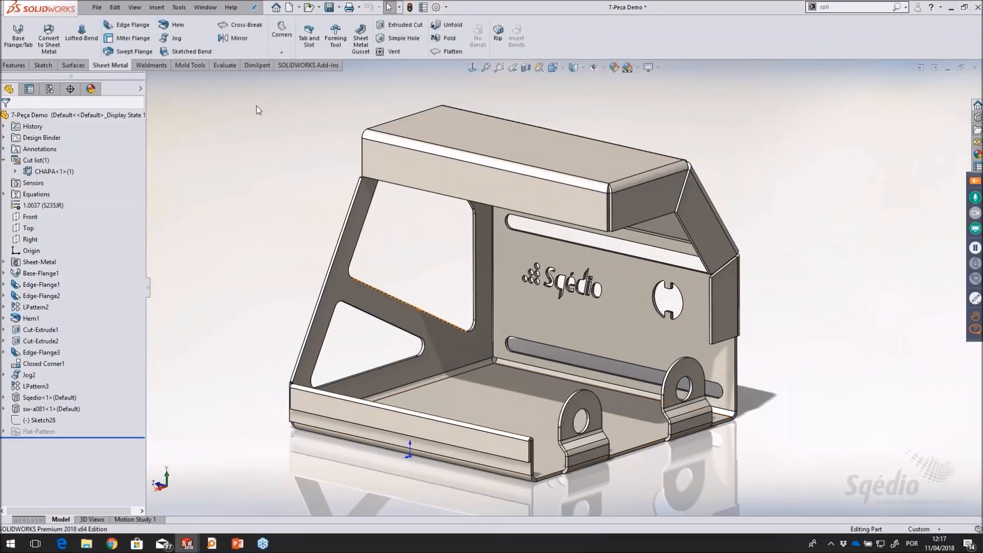
# Return to the drawing sheet and check the title block and cut list tables against the part's edited properties
pyautogui.click(206, 7)
pyautogui.click(238, 127)
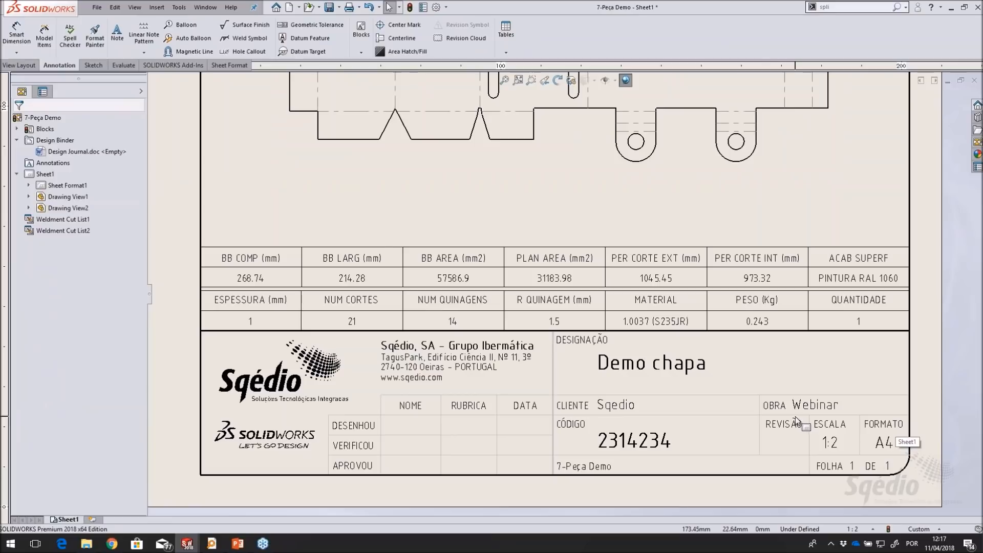
pyautogui.scroll(-1, 674, 414)
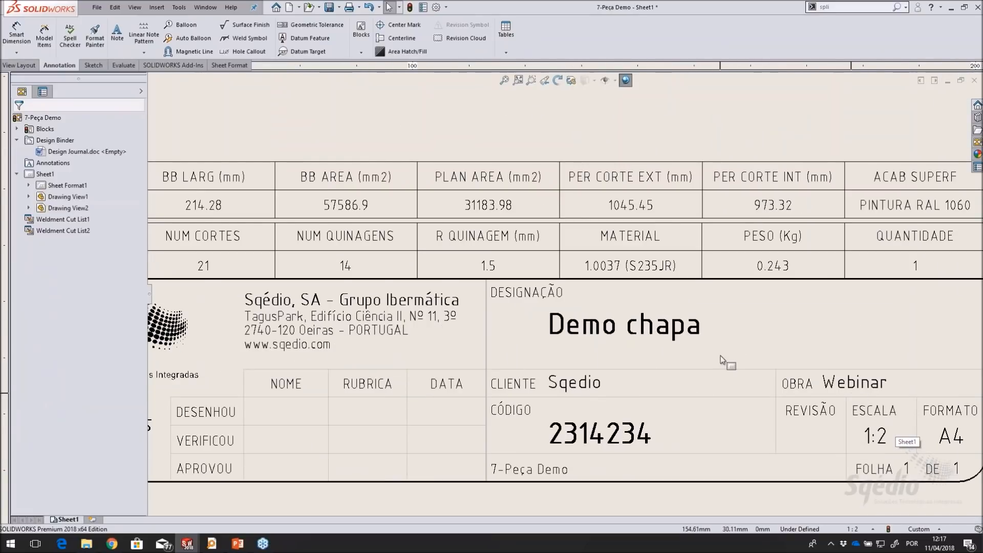
pyautogui.scroll(1, 661, 292)
pyautogui.moveTo(690, 300); pyautogui.dragTo(721, 319, button='middle')
pyautogui.scroll(1, 730, 333)
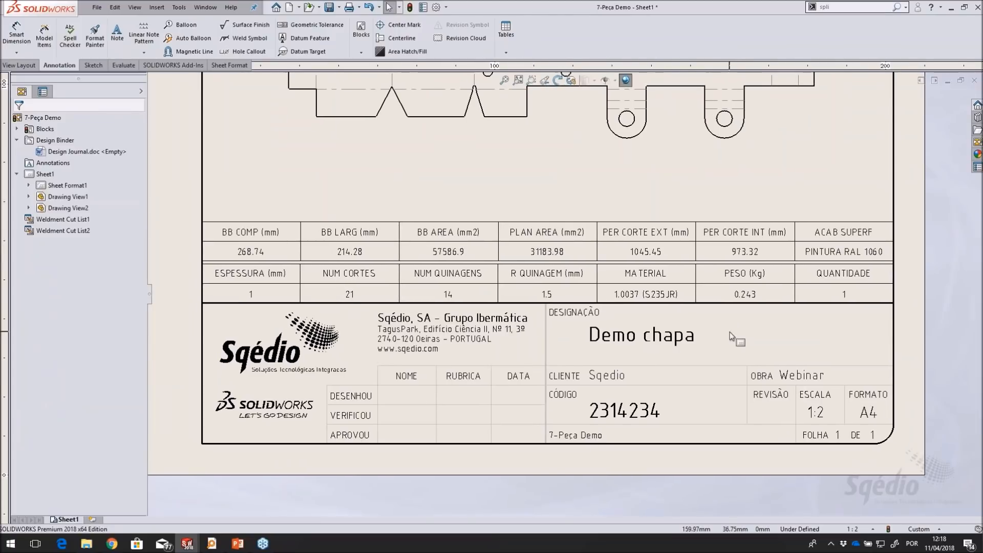
pyautogui.moveTo(816, 179)
pyautogui.mouseDown(button='middle')
pyautogui.moveTo(819, 294)
pyautogui.moveTo(815, 269)
pyautogui.mouseUp(button='middle')
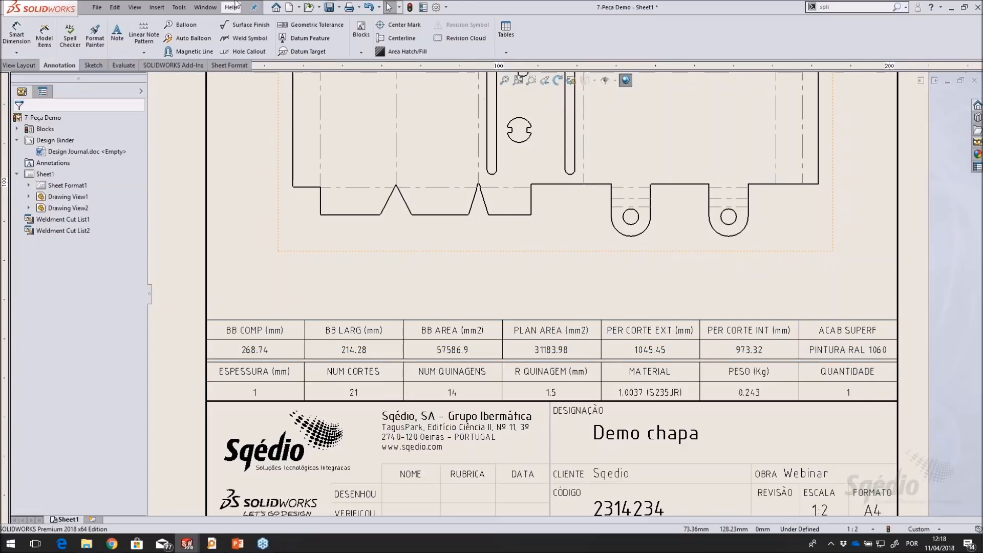
# Switch to the 7-Peça Demo part, open the cut list properties of the CHAPA item and enlarge the dialog to show all properties
pyautogui.click(206, 7)
pyautogui.click(225, 102)
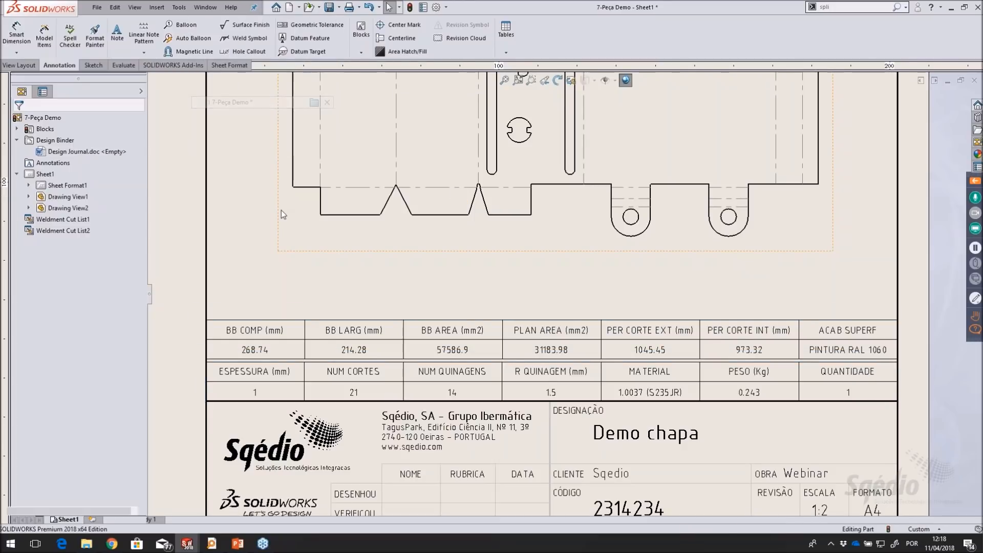
pyautogui.scroll(5, 261, 192)
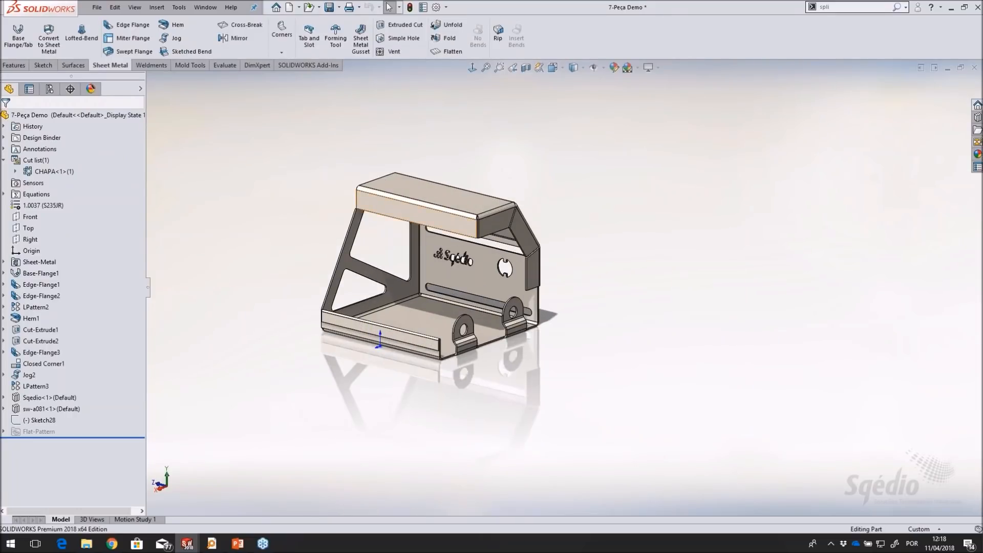
pyautogui.scroll(-4, 359, 246)
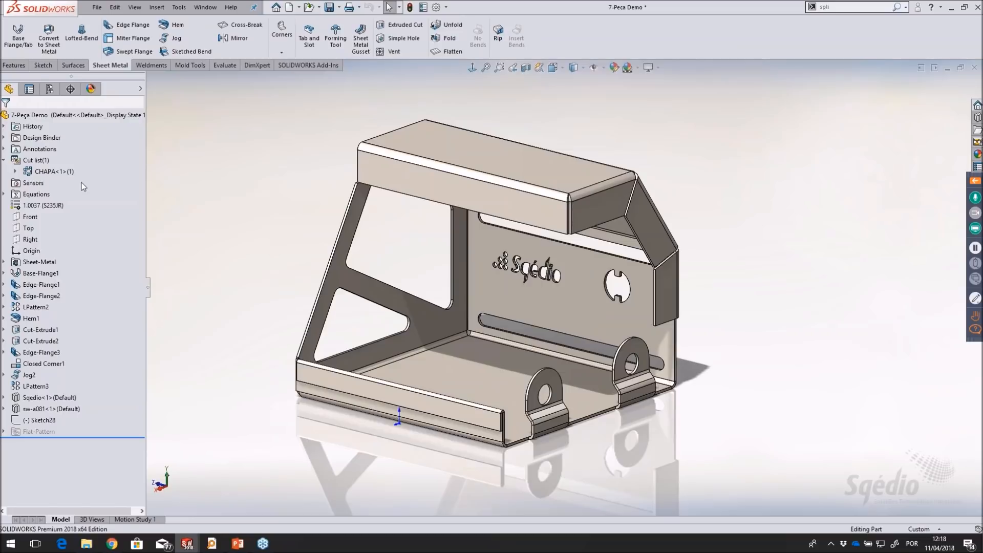
pyautogui.rightClick(45, 172)
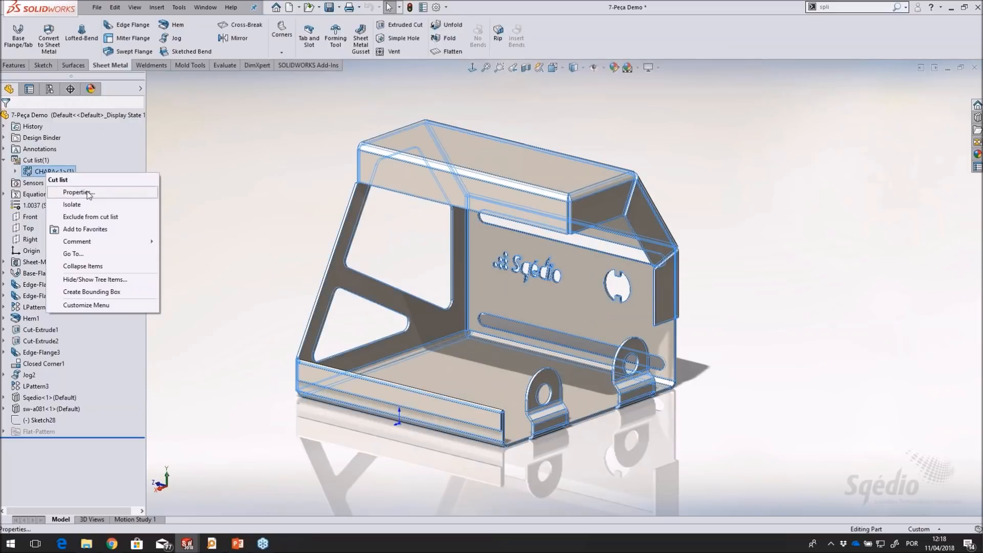
pyautogui.click(77, 193)
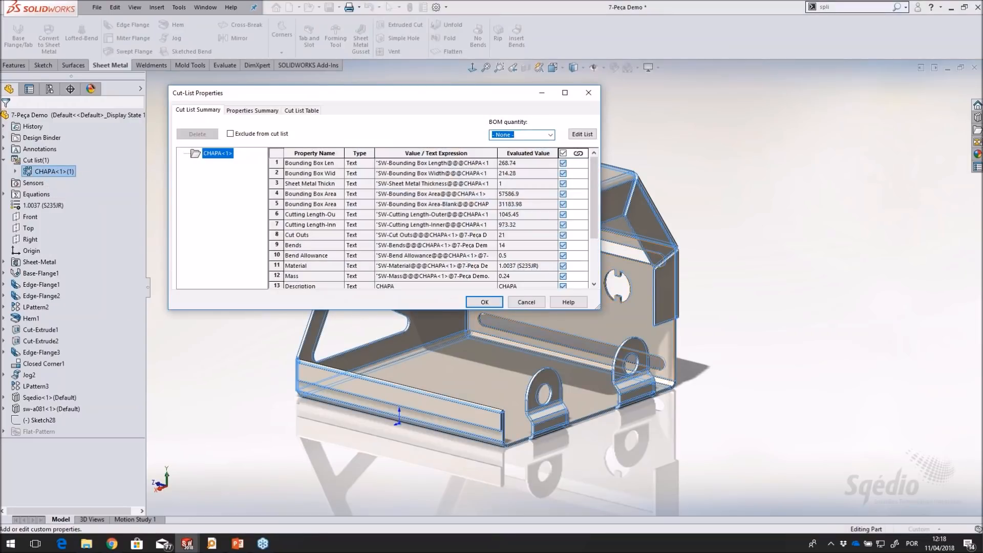
pyautogui.moveTo(613, 338); pyautogui.dragTo(697, 385)
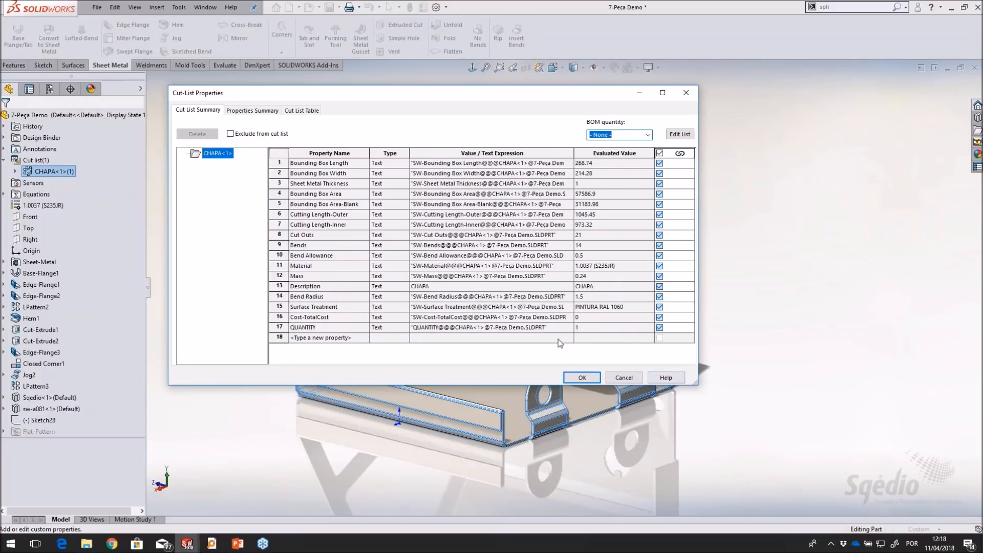
# Unlink the QUANTITY property of the CHAPA cut list item, set its value to 50 and accept the properties
pyautogui.click(659, 327)
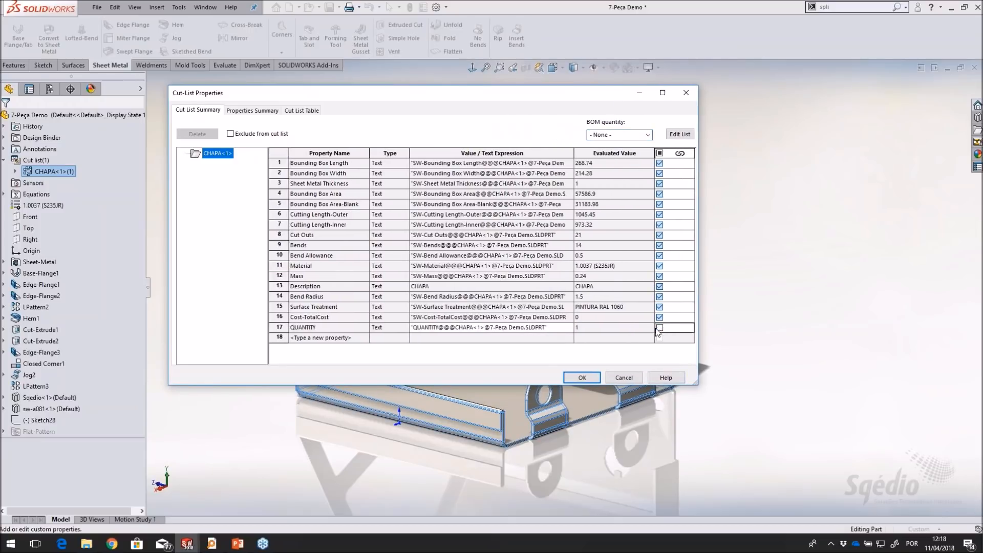
pyautogui.click(559, 327)
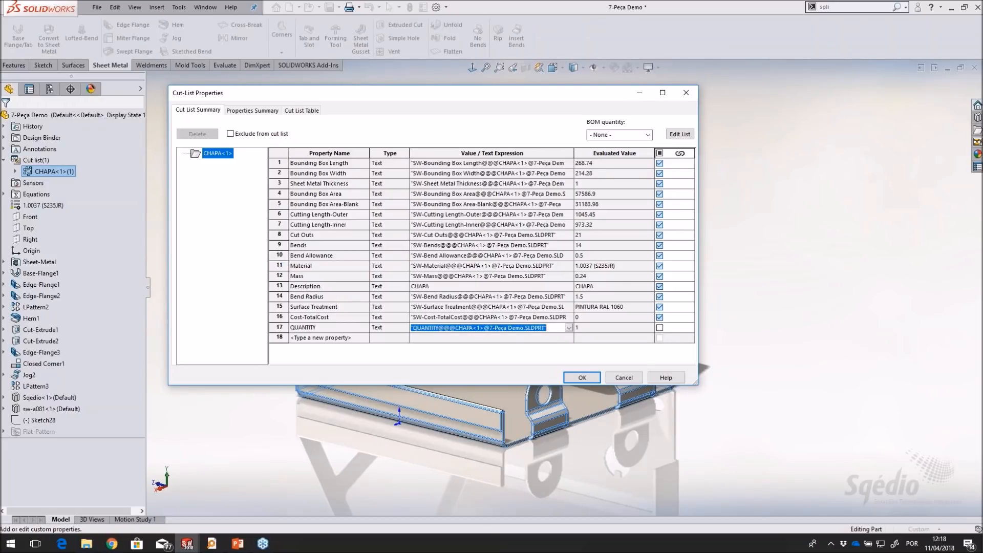
pyautogui.write('50')
pyautogui.click(580, 376)
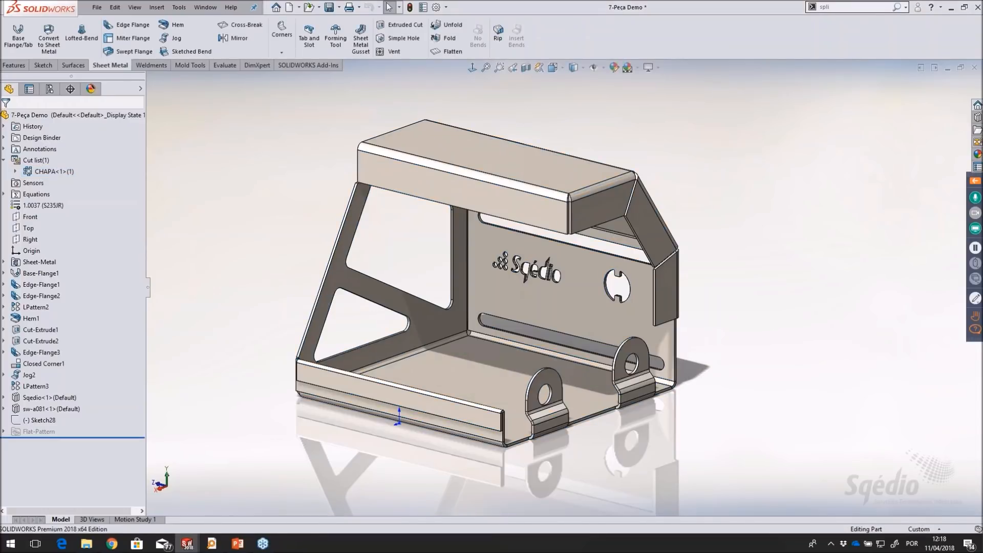
# Return to the drawing sheet and check the QUANTIDADE cell of the cut list table
pyautogui.click(198, 10)
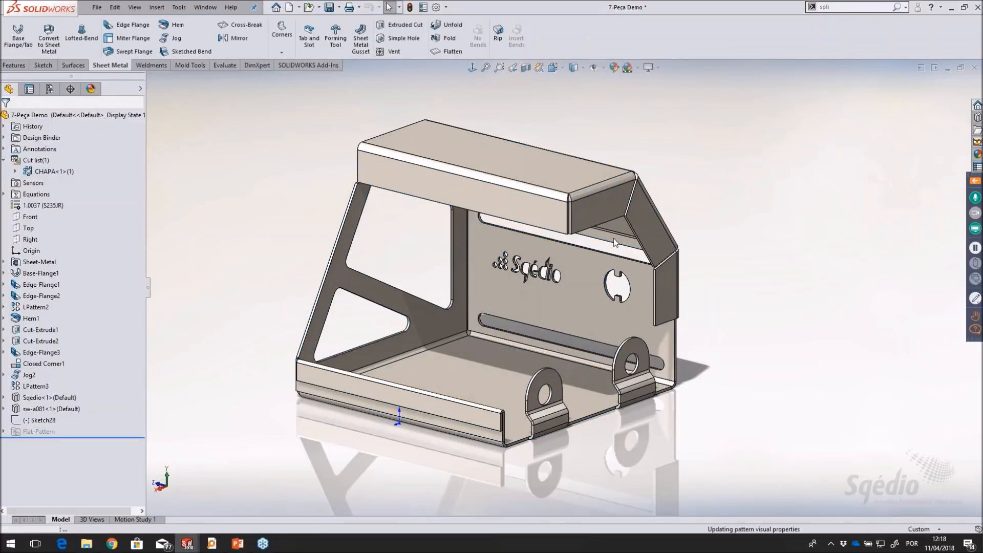
pyautogui.scroll(-3, 799, 365)
pyautogui.scroll(-1, 813, 370)
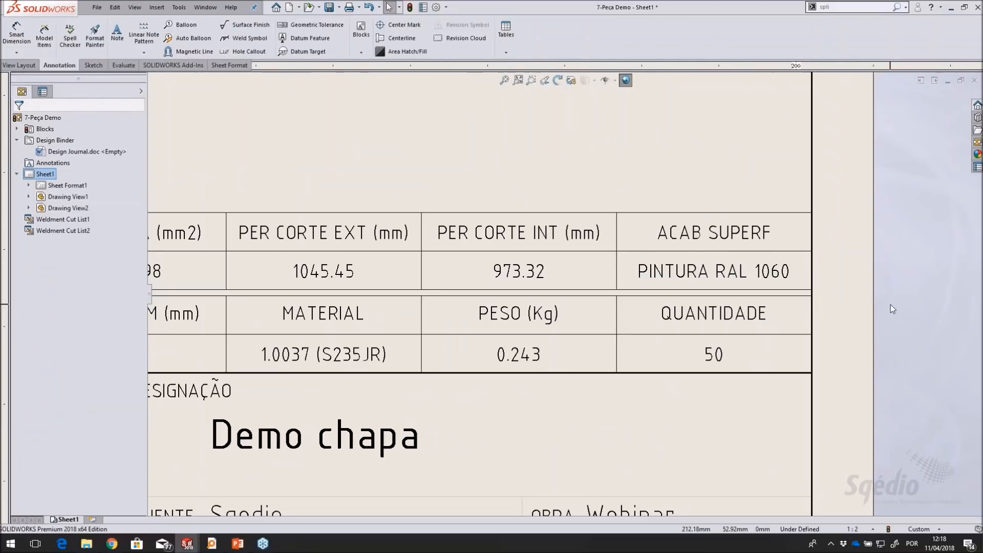
# Shift the flat pattern view slightly down and right, and place its cut list properties annotation beside the isometric view
pyautogui.press('f')
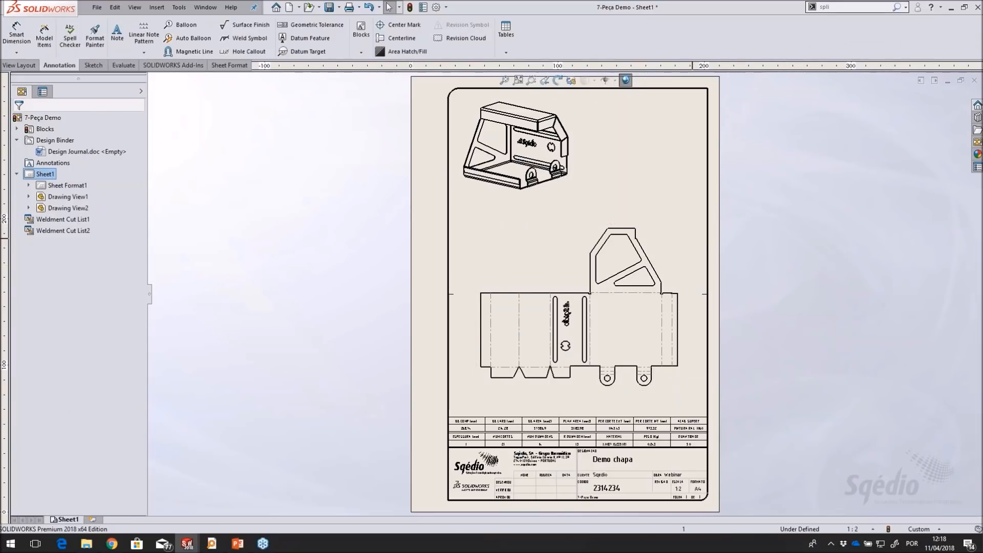
pyautogui.moveTo(678, 396); pyautogui.dragTo(692, 410)
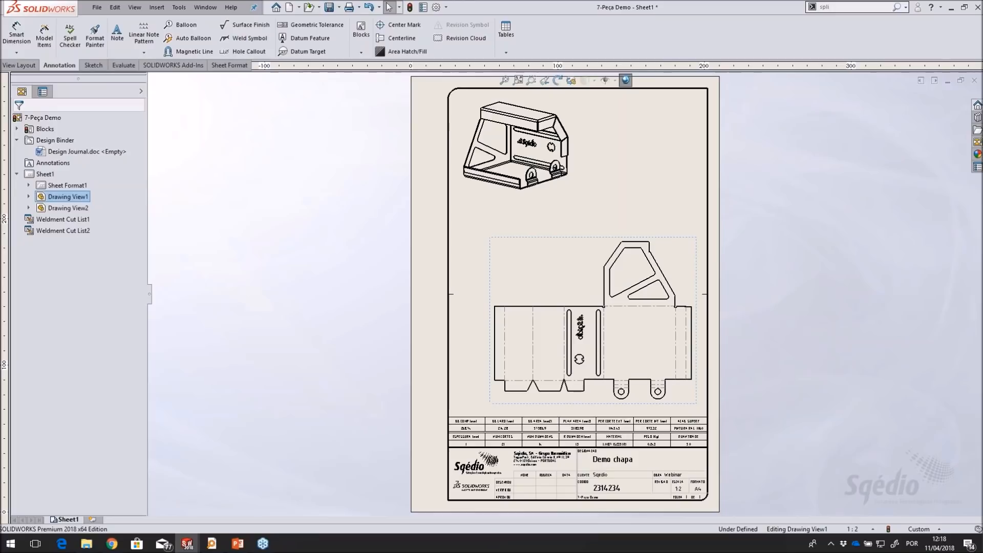
pyautogui.rightClick(516, 257)
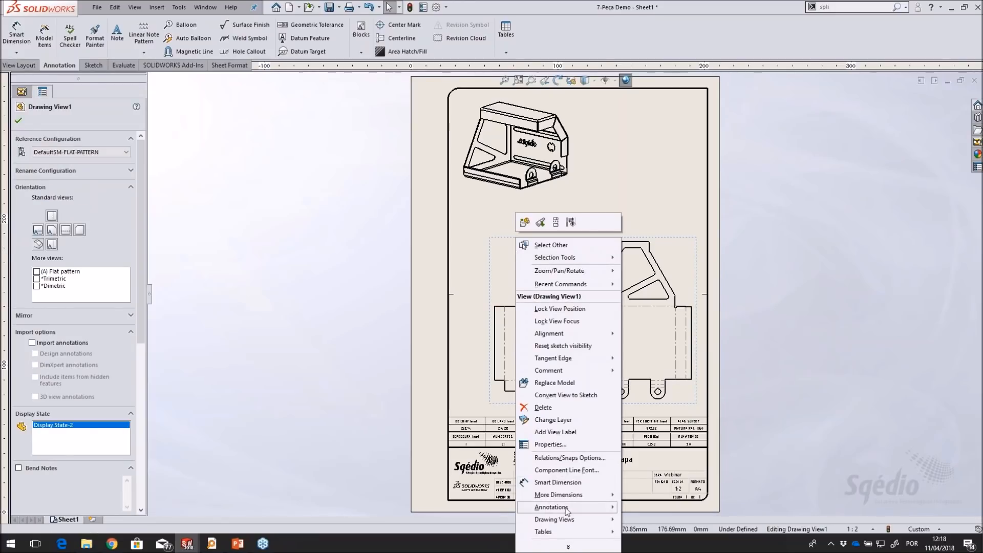
pyautogui.moveTo(614, 509)
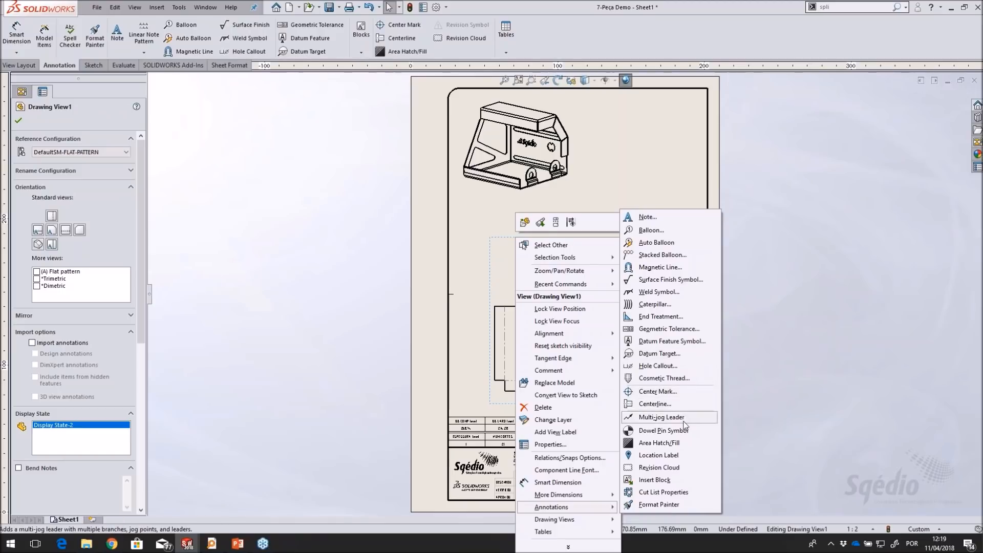
pyautogui.click(664, 492)
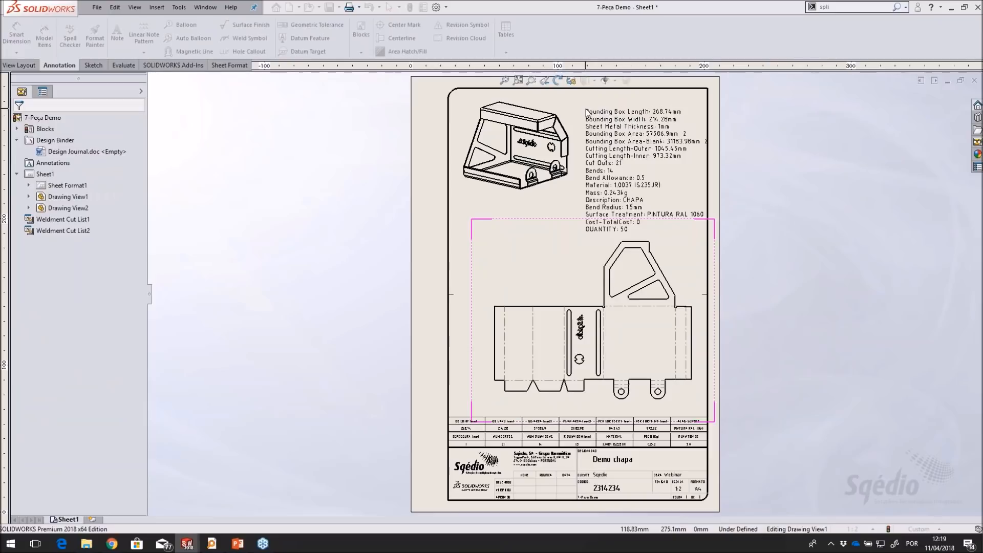
pyautogui.click(584, 106)
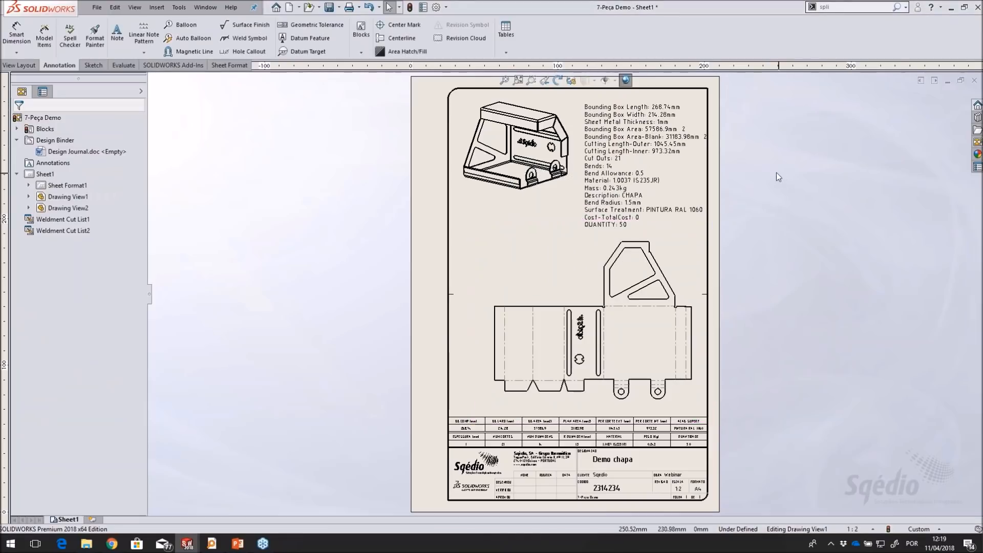
# Set the text height of the cut list properties note to 2 mm
pyautogui.scroll(2, 668, 139)
pyautogui.click(660, 150)
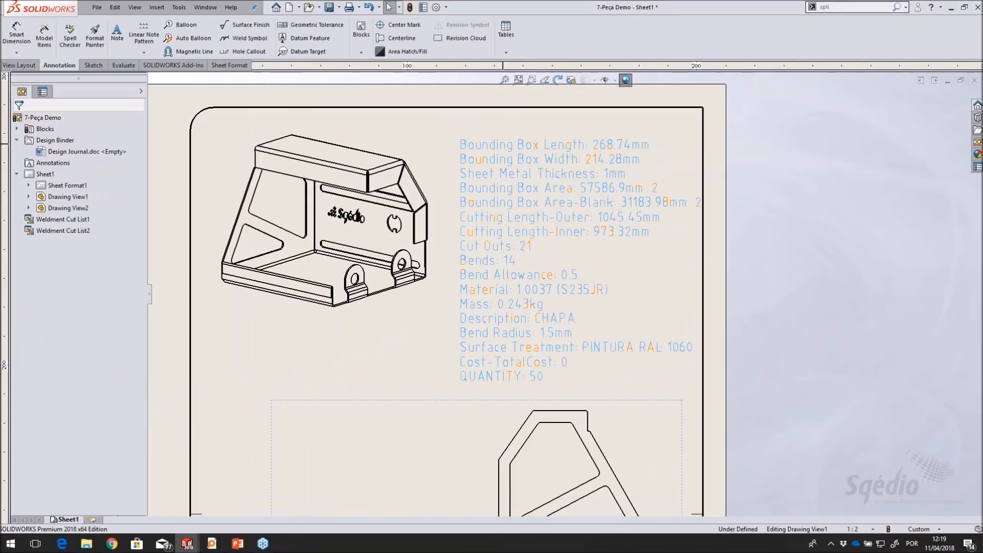
pyautogui.doubleClick(513, 152)
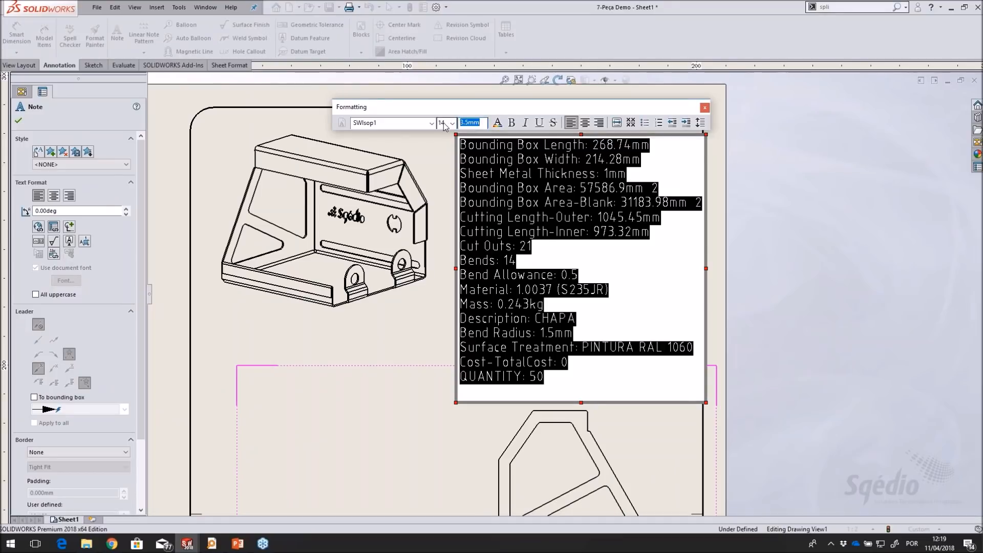
pyautogui.press('Return')
pyautogui.click(763, 243)
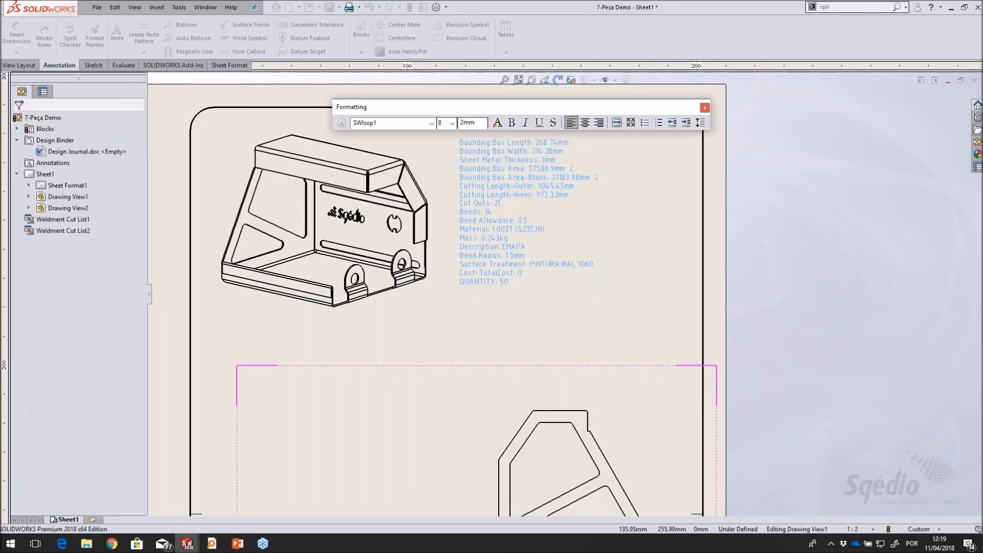
# Inspect the cut list properties note and move it below the isometric view, at the upper left of the flat pattern
pyautogui.scroll(-2, 500, 193)
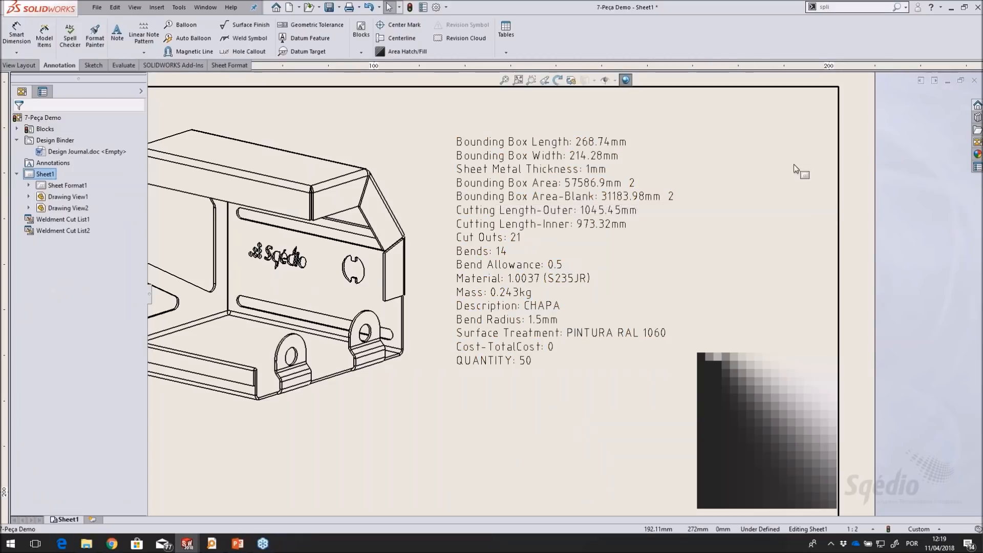
pyautogui.scroll(-1, 701, 141)
pyautogui.moveTo(439, 148); pyautogui.dragTo(484, 134)
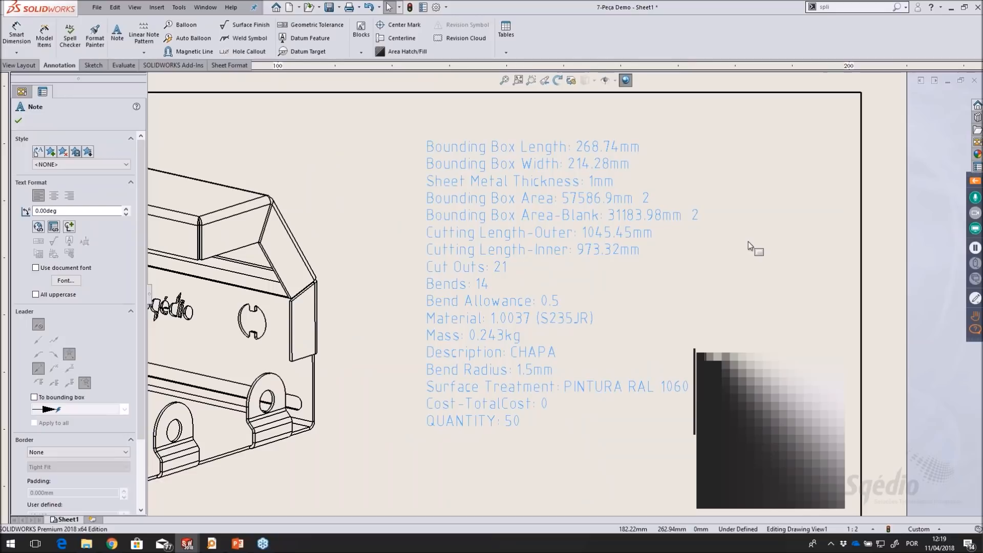
pyautogui.click(761, 261)
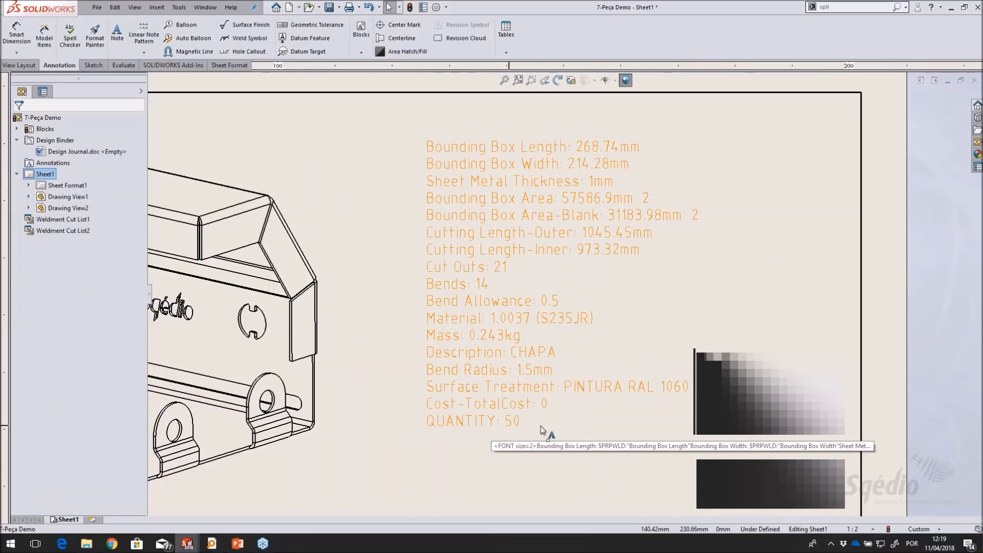
pyautogui.scroll(5, 752, 306)
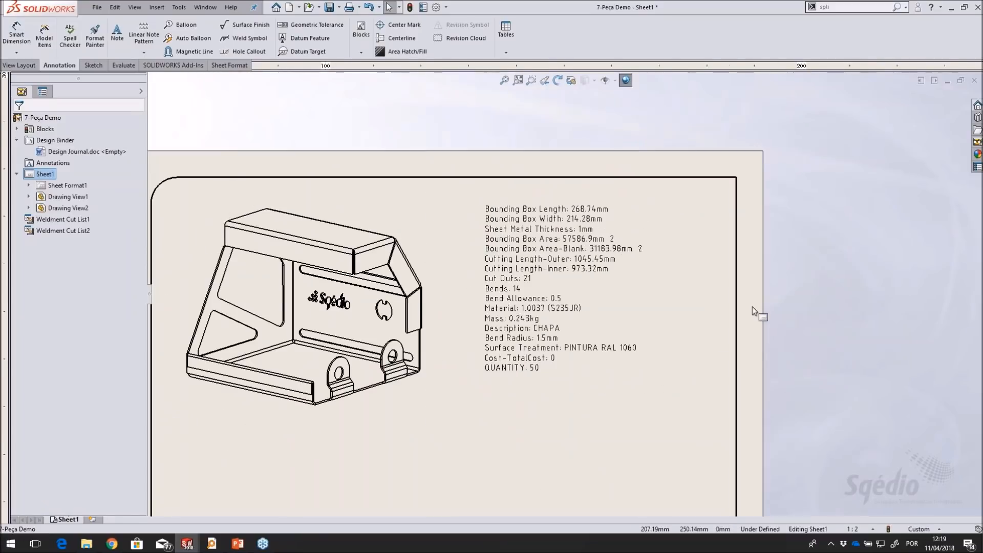
pyautogui.moveTo(751, 306); pyautogui.dragTo(782, 219, button='middle')
pyautogui.moveTo(565, 205); pyautogui.dragTo(608, 139, button='middle')
pyautogui.moveTo(608, 139)
pyautogui.mouseDown()
pyautogui.moveTo(428, 339)
pyautogui.moveTo(377, 315)
pyautogui.moveTo(400, 315)
pyautogui.mouseUp()
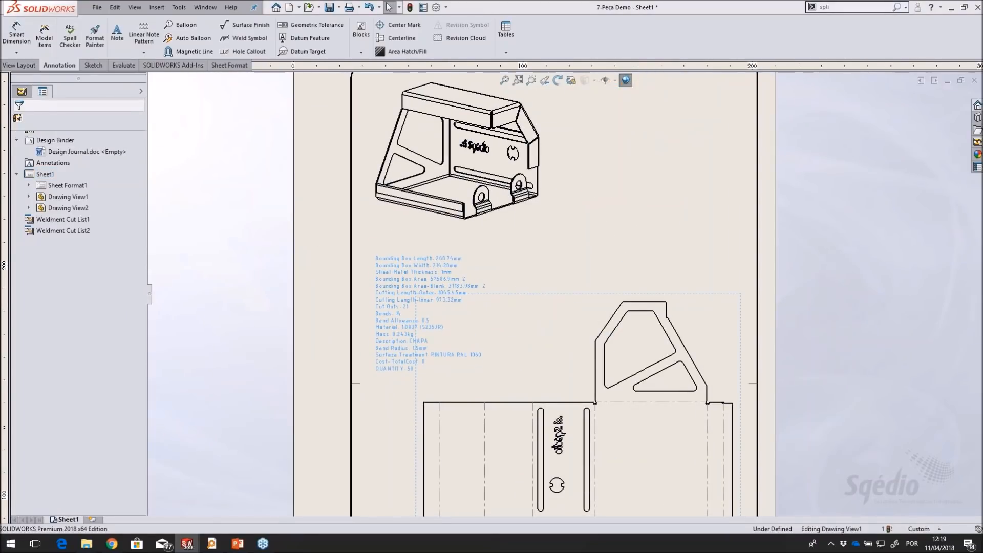
pyautogui.click(702, 234)
# Turn on bend notes for the flat pattern view
pyautogui.scroll(2, 755, 299)
pyautogui.moveTo(740, 418)
pyautogui.mouseDown(button='middle')
pyautogui.moveTo(695, 299)
pyautogui.moveTo(713, 313)
pyautogui.mouseUp(button='middle')
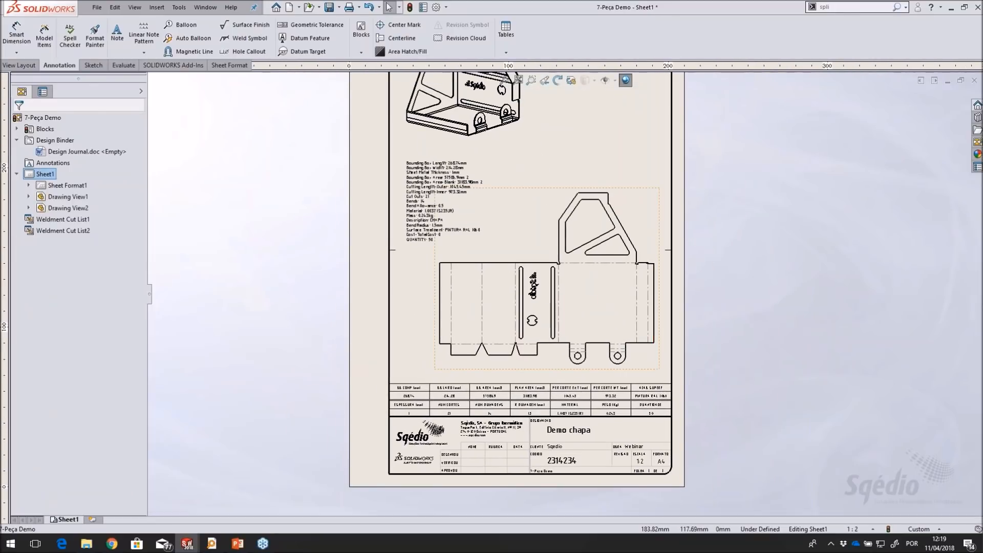
pyautogui.scroll(-3, 507, 322)
pyautogui.scroll(-1, 670, 260)
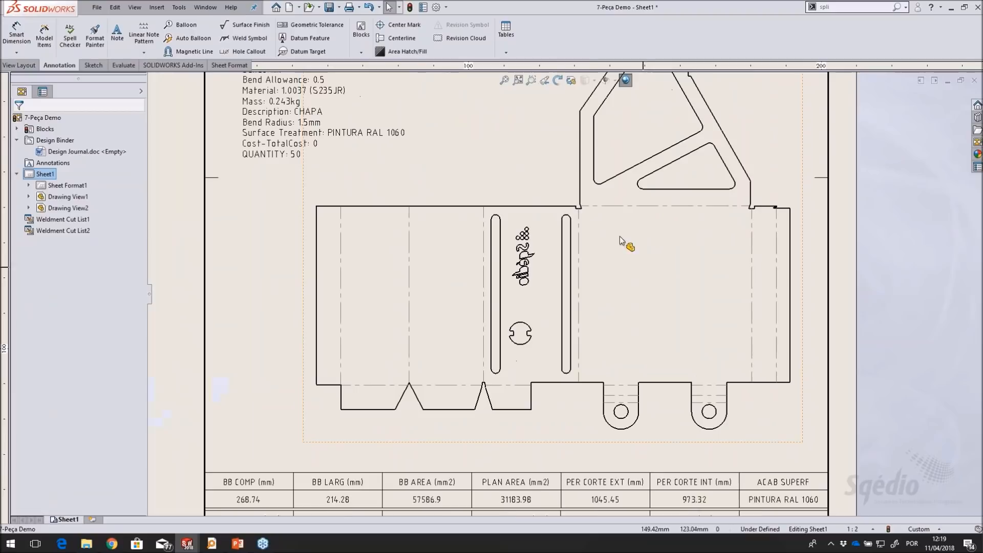
pyautogui.click(518, 158)
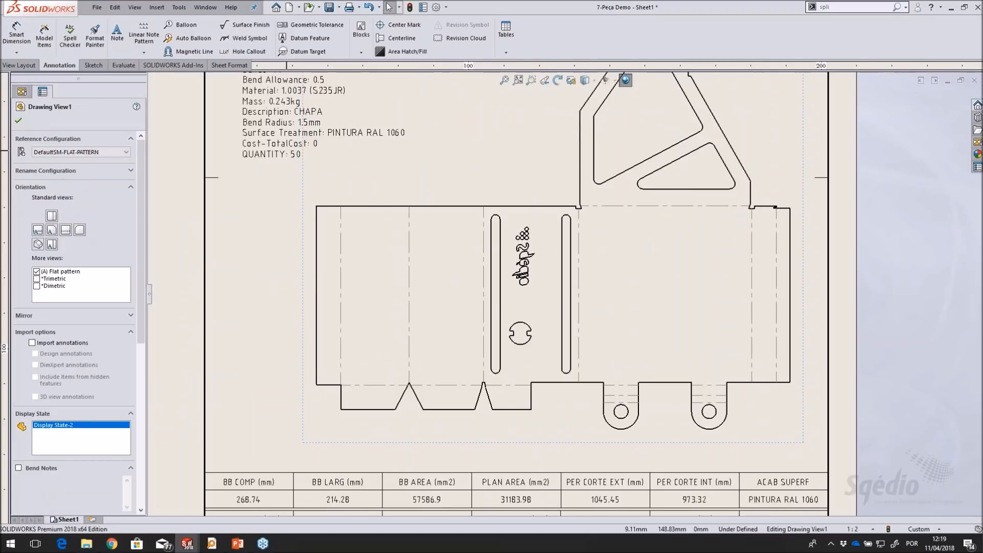
pyautogui.scroll(-5, 145, 370)
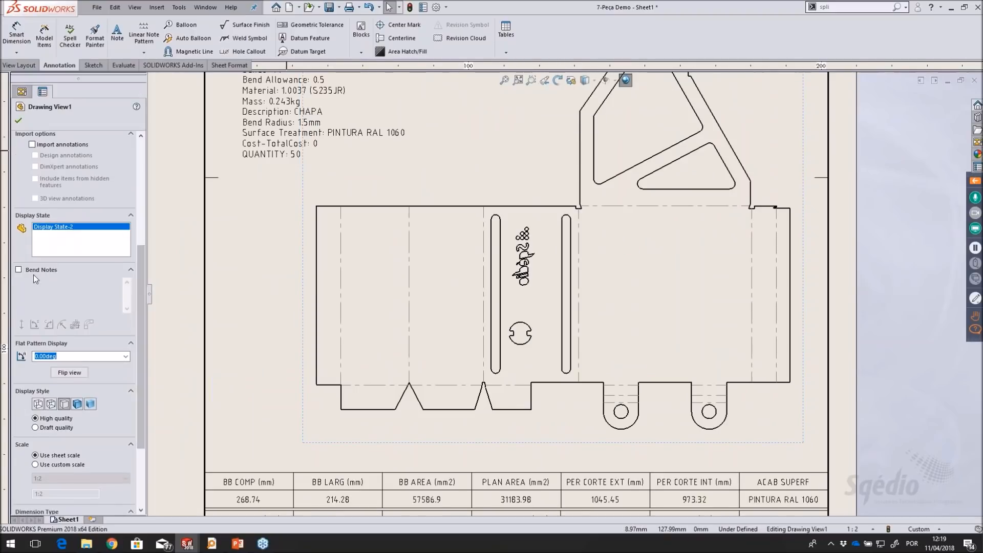
pyautogui.click(19, 270)
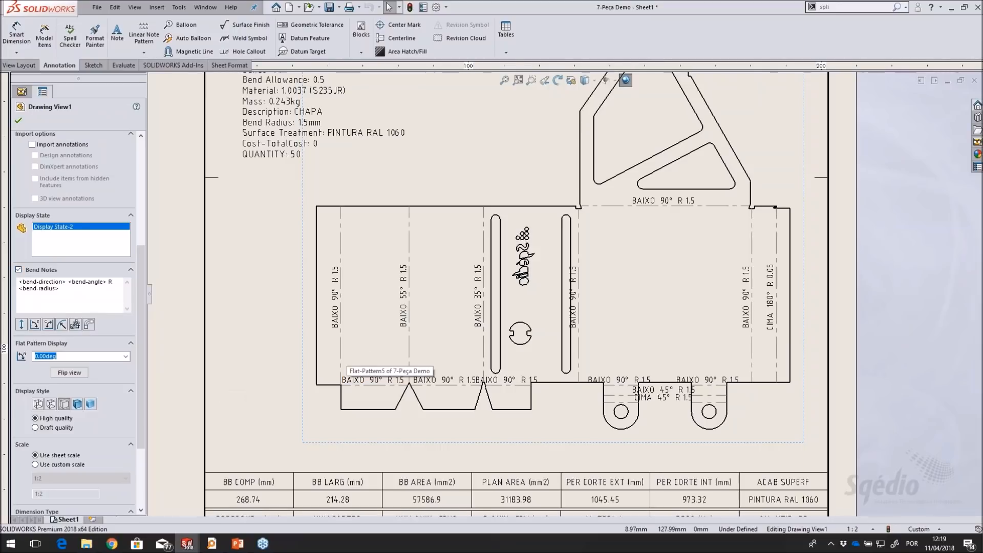
# Add the bend order followed by a hyphen in front of the bend direction in the flat pattern's bend notes
pyautogui.scroll(1, 830, 246)
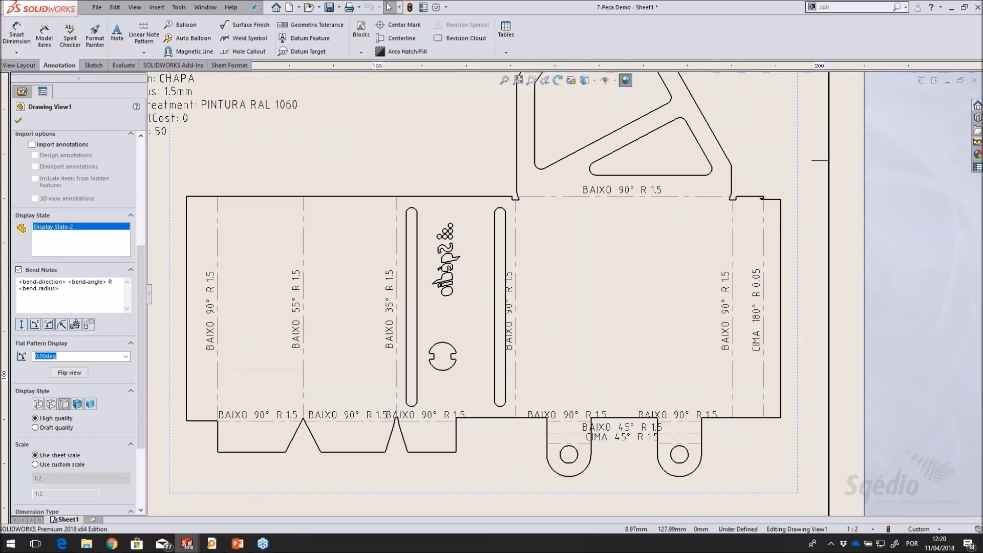
pyautogui.press('z')
pyautogui.moveTo(794, 253); pyautogui.dragTo(831, 286, button='middle')
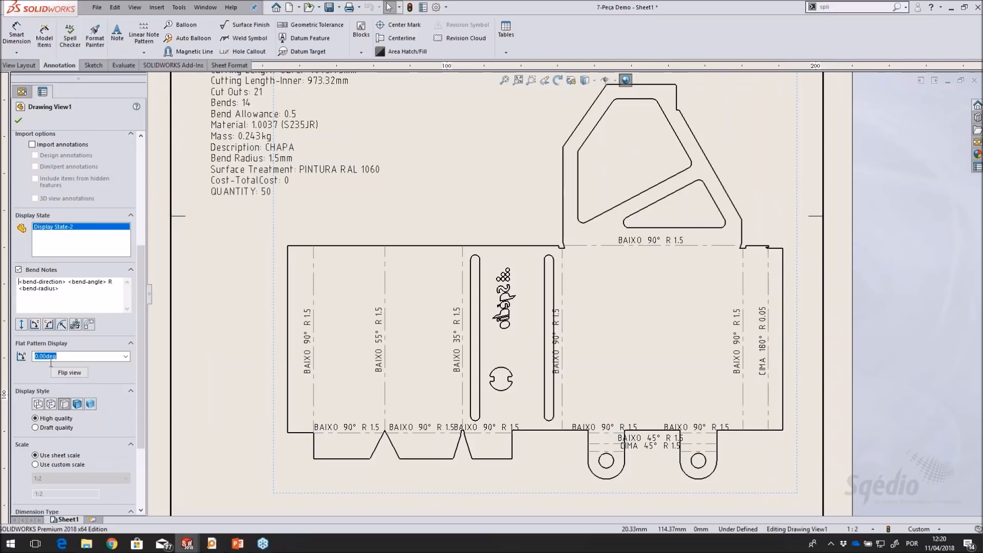
pyautogui.click(75, 325)
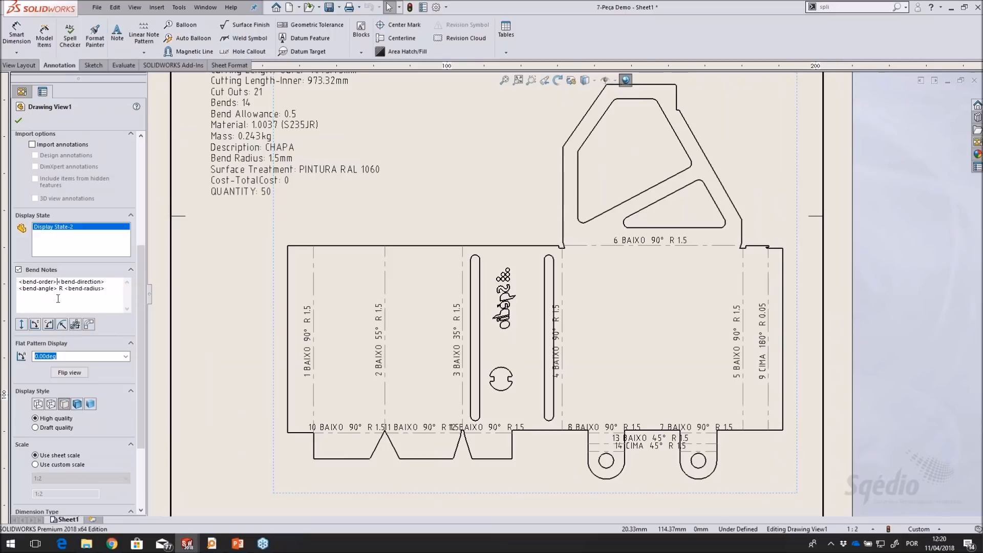
pyautogui.write('-')
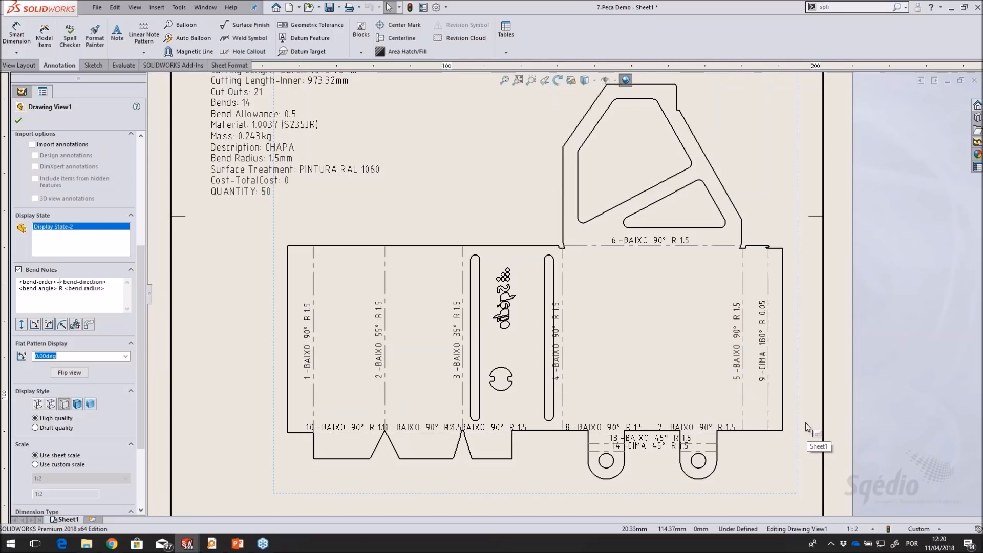
pyautogui.moveTo(812, 315); pyautogui.dragTo(797, 321, button='middle')
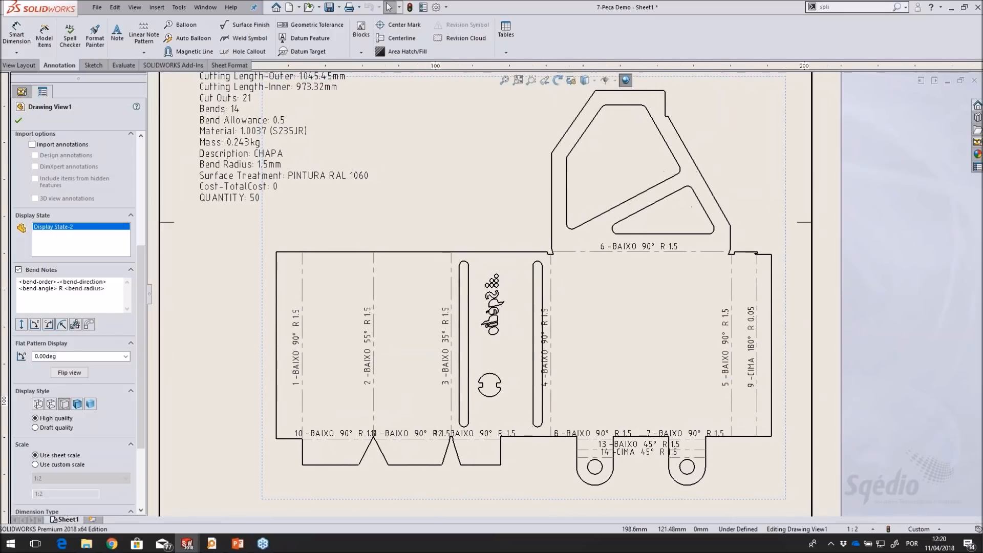
# Accept the bend note changes and examine the bend notes across the flat pattern
pyautogui.scroll(3, 798, 321)
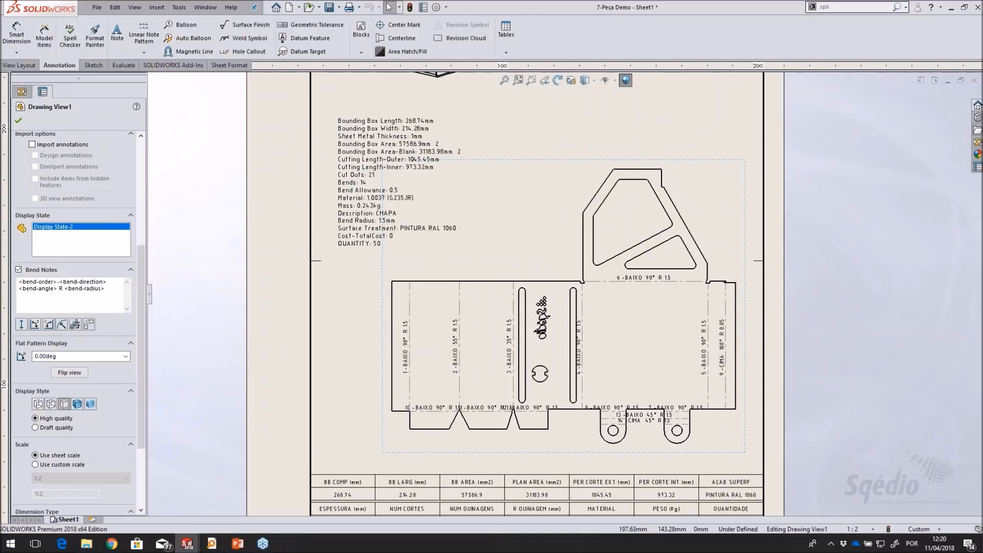
pyautogui.click(18, 122)
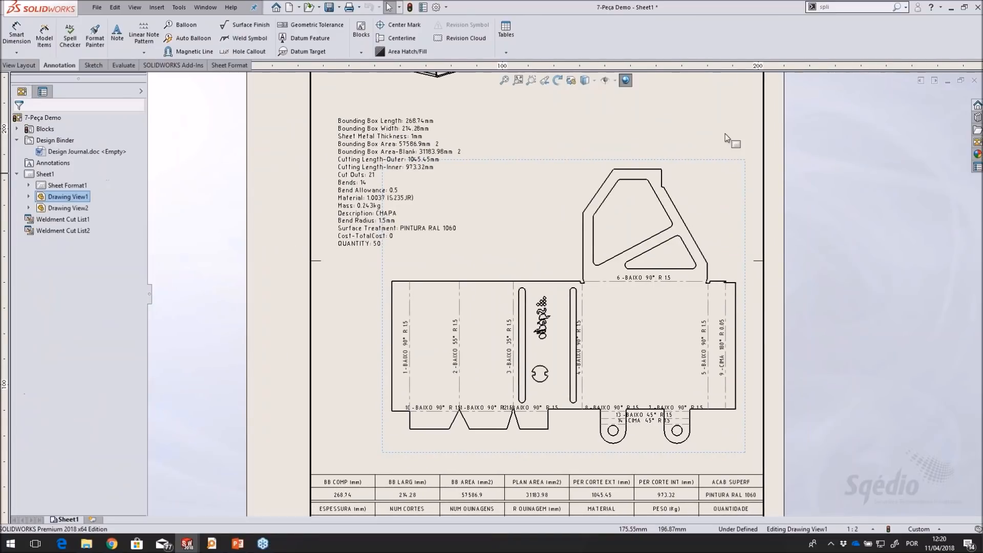
pyautogui.click(790, 163)
pyautogui.moveTo(791, 163); pyautogui.dragTo(810, 190, button='middle')
pyautogui.scroll(-5, 585, 358)
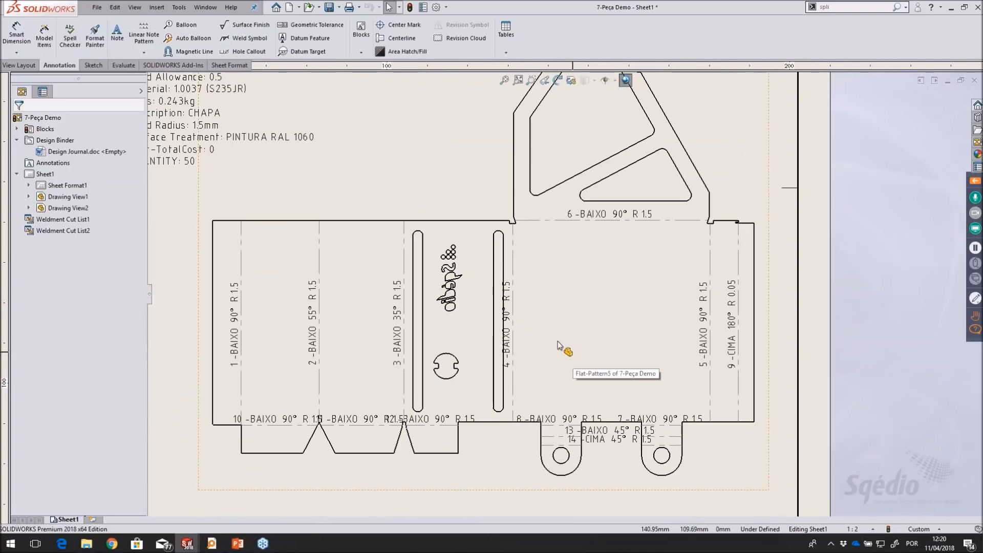
pyautogui.moveTo(603, 316); pyautogui.dragTo(605, 314, button='middle')
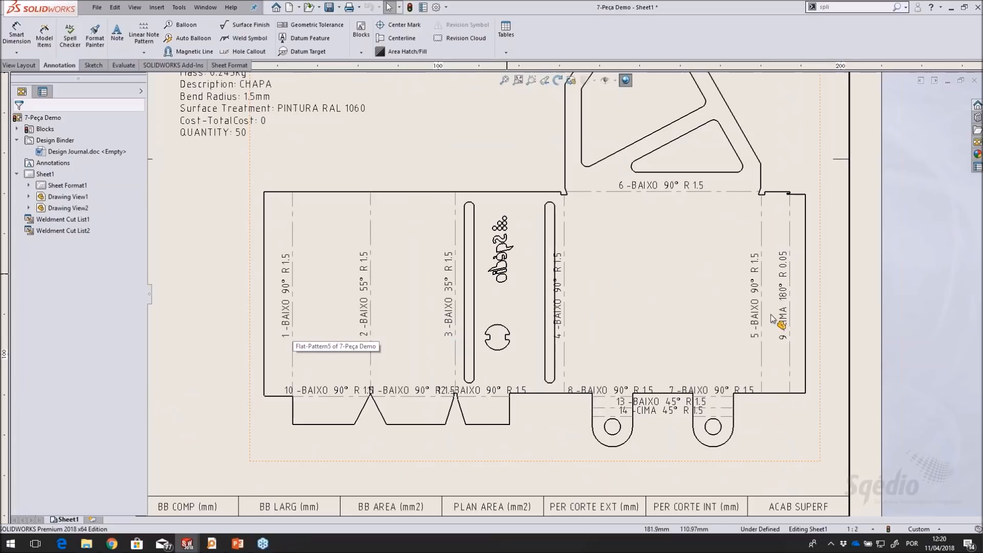
# Flip the flat pattern view back and forth to compare the bend directions, leaving it in its original orientation
pyautogui.click(438, 164)
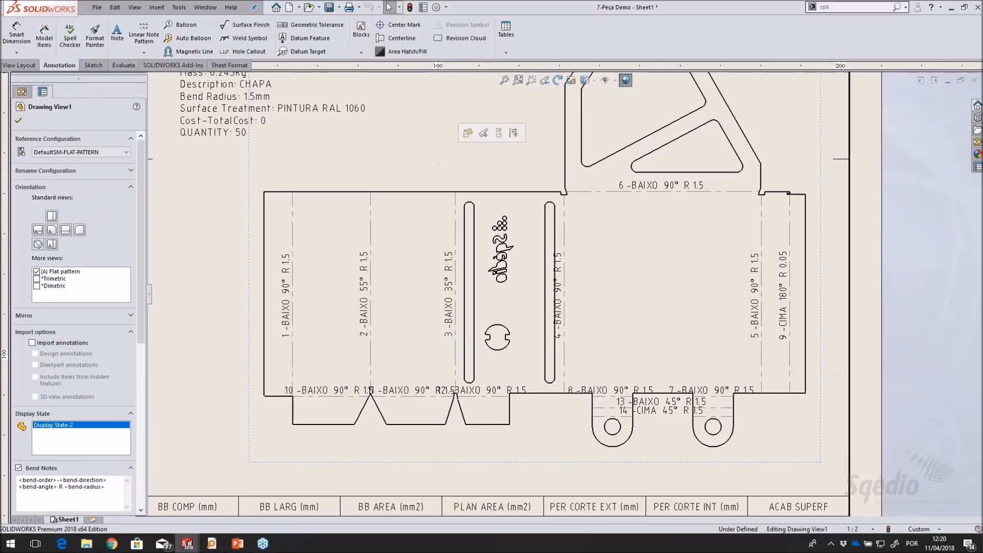
pyautogui.moveTo(637, 231); pyautogui.dragTo(621, 273, button='middle')
pyautogui.moveTo(142, 312); pyautogui.dragTo(134, 455)
pyautogui.click(71, 307)
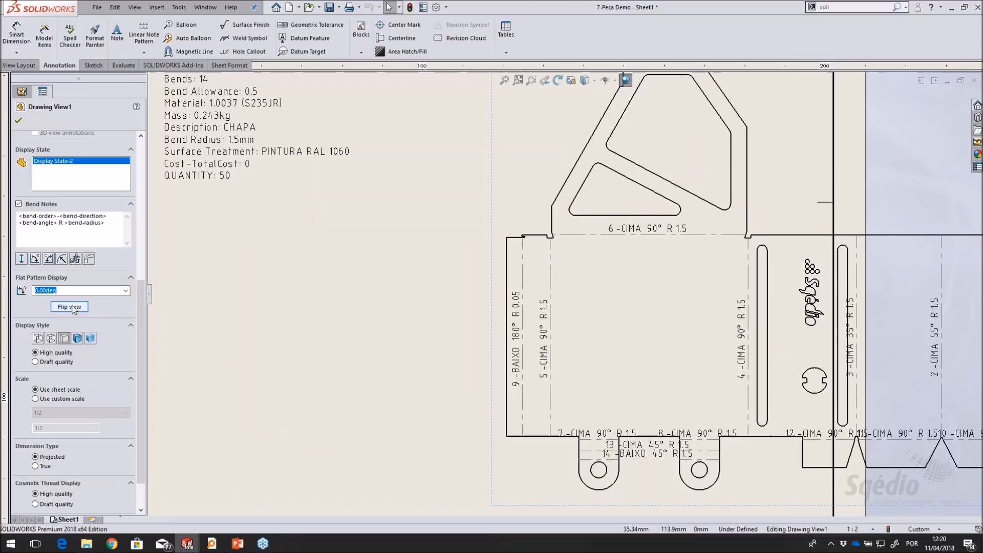
pyautogui.click(72, 308)
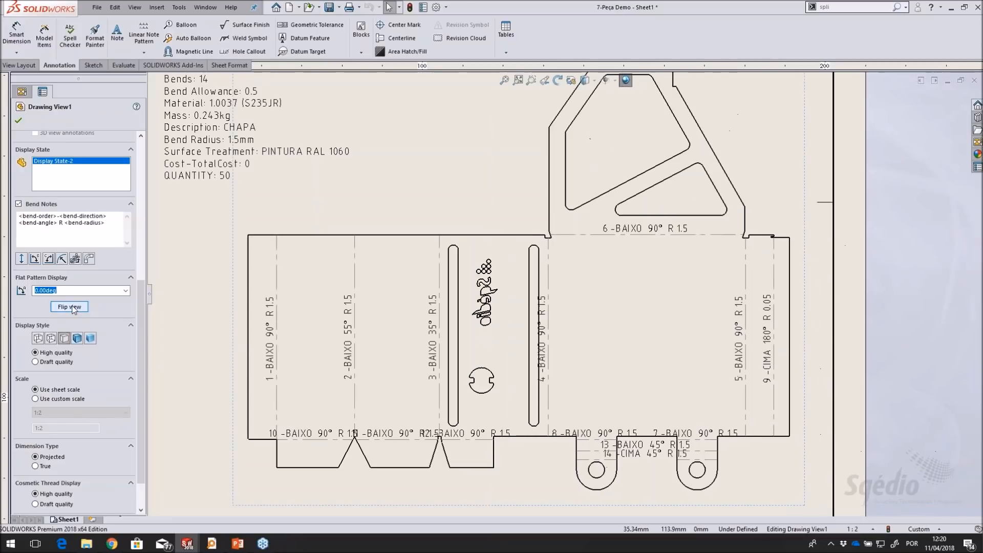
pyautogui.click(72, 308)
pyautogui.click(73, 307)
pyautogui.click(72, 308)
pyautogui.click(72, 307)
pyautogui.scroll(1, 340, 321)
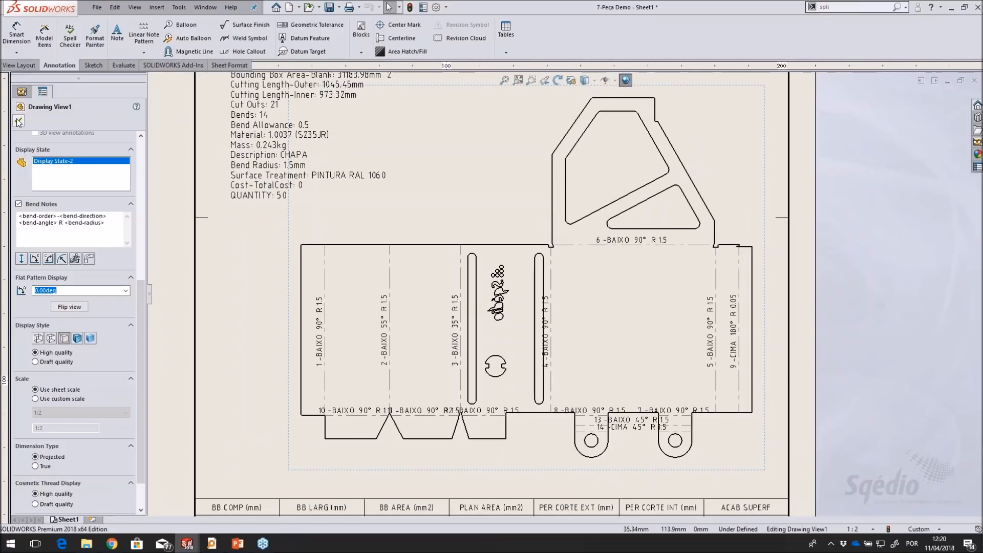
pyautogui.click(18, 121)
pyautogui.click(821, 253)
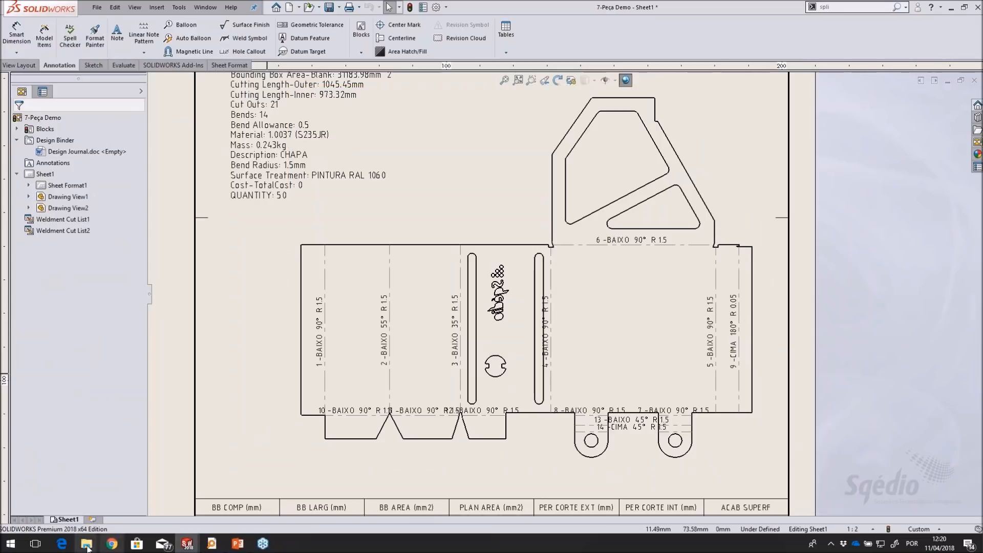
pyautogui.moveTo(86, 544)
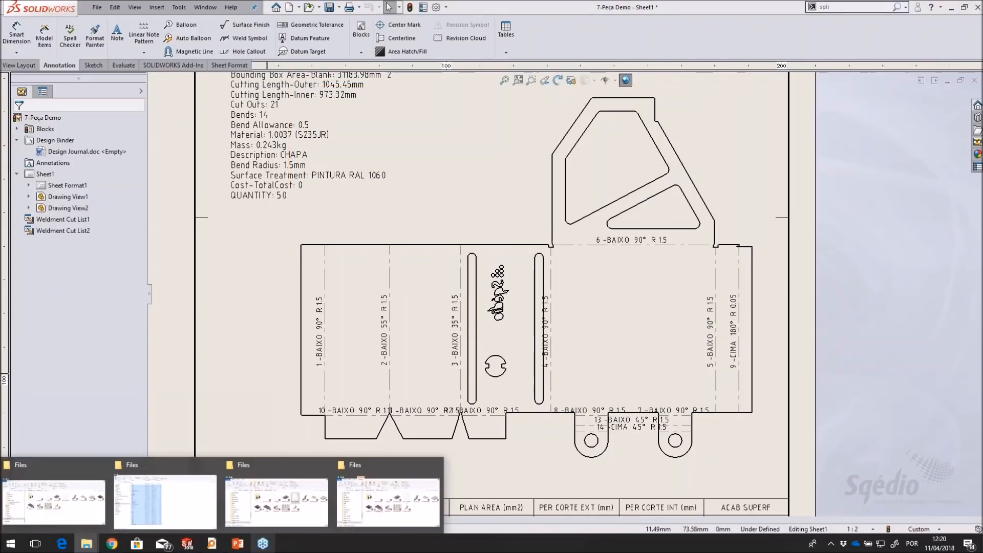
pyautogui.click(294, 524)
pyautogui.click(573, 133)
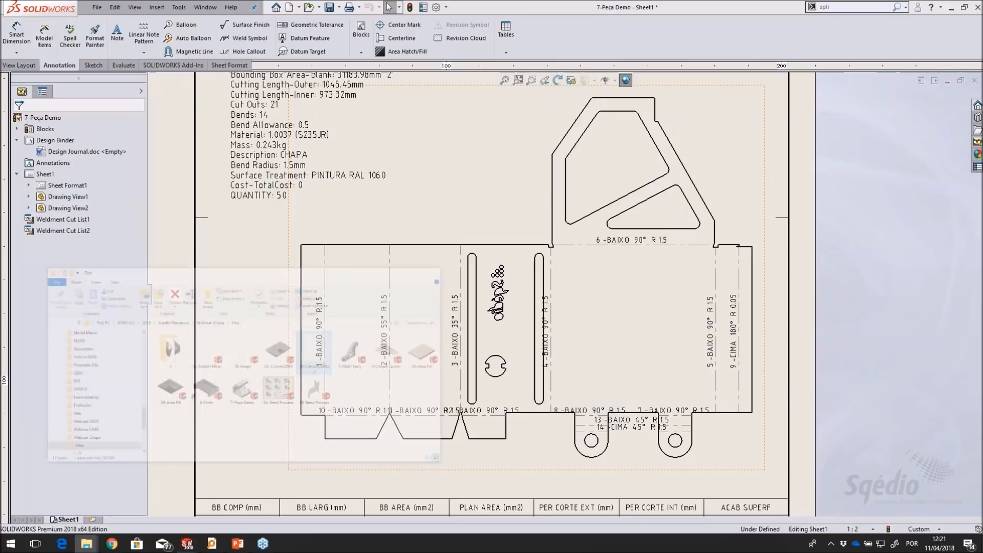
# Switch to a new File Explorer window and browse to C:\Program Files\SOLIDWORKS Corp\SOLIDWORKS (4)\lang\english
pyautogui.press('super+e')
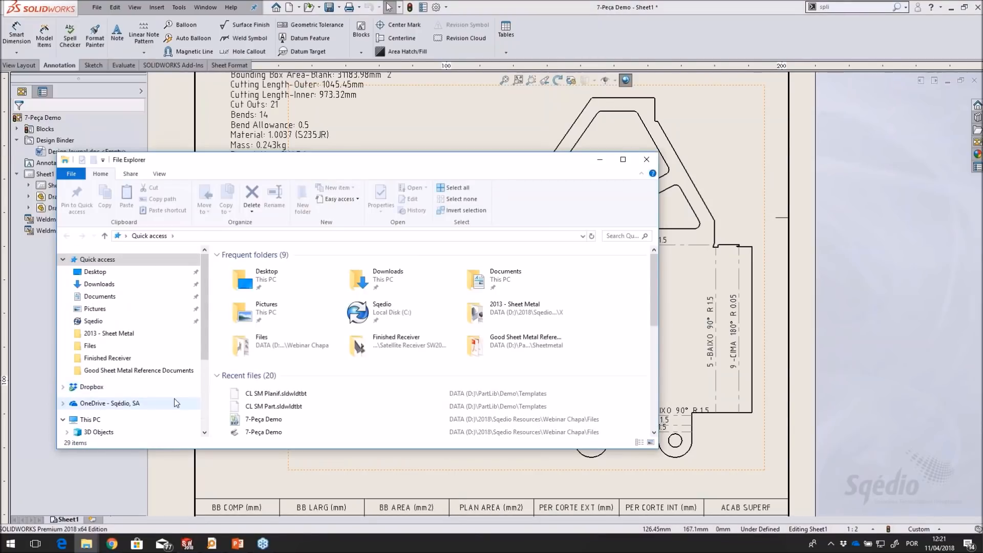
pyautogui.scroll(-3, 141, 400)
pyautogui.click(148, 387)
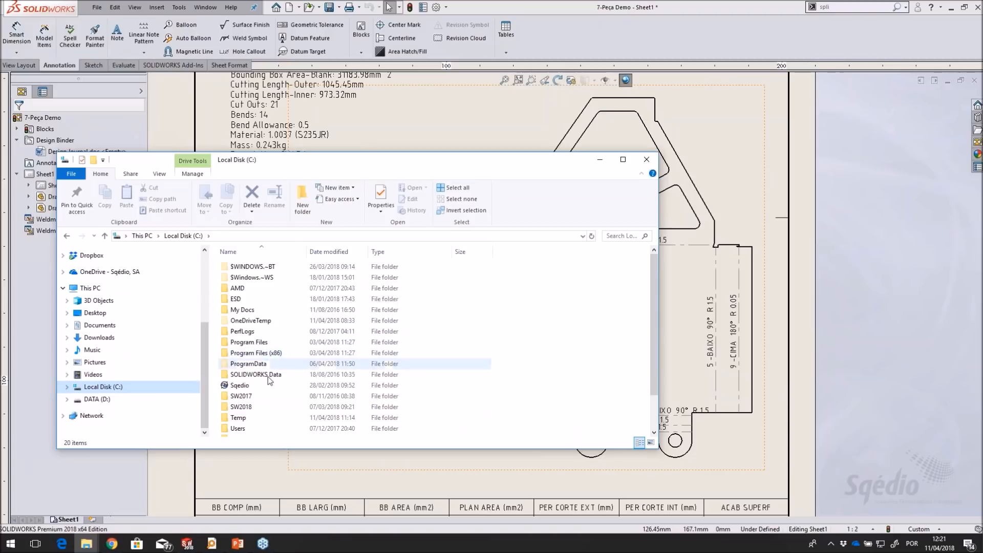
pyautogui.doubleClick(269, 343)
pyautogui.scroll(-10, 269, 341)
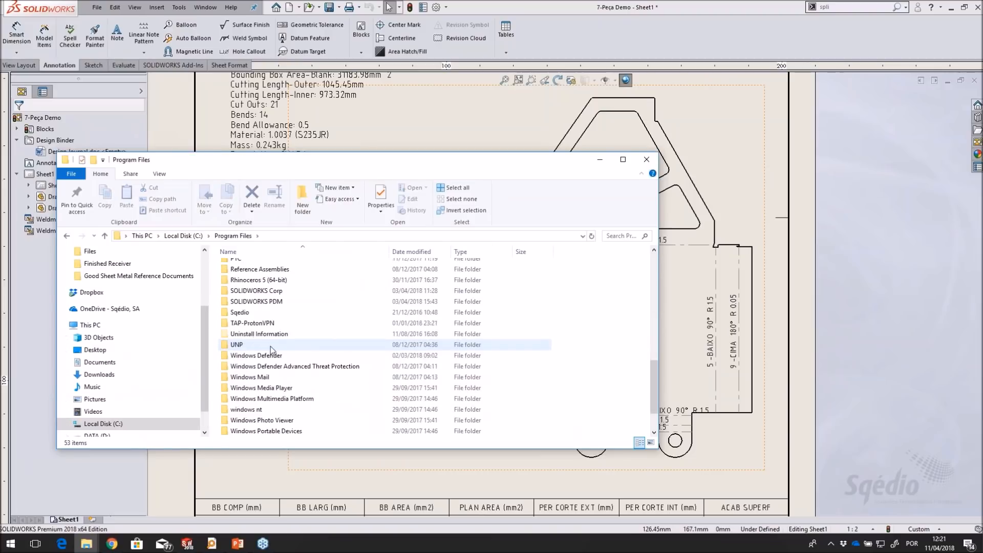
pyautogui.doubleClick(270, 291)
pyautogui.scroll(-3, 270, 316)
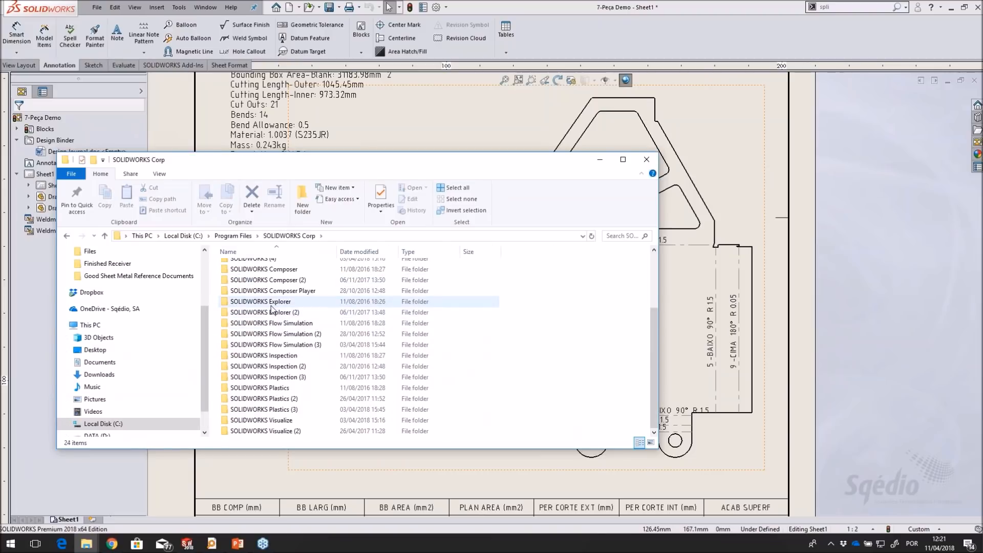
pyautogui.scroll(2, 270, 316)
pyautogui.doubleClick(274, 320)
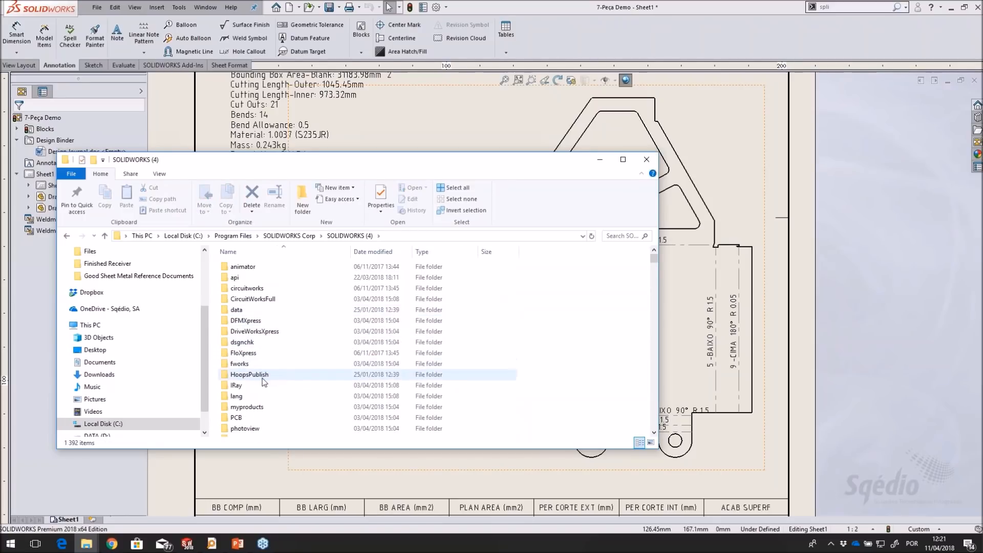
pyautogui.doubleClick(262, 396)
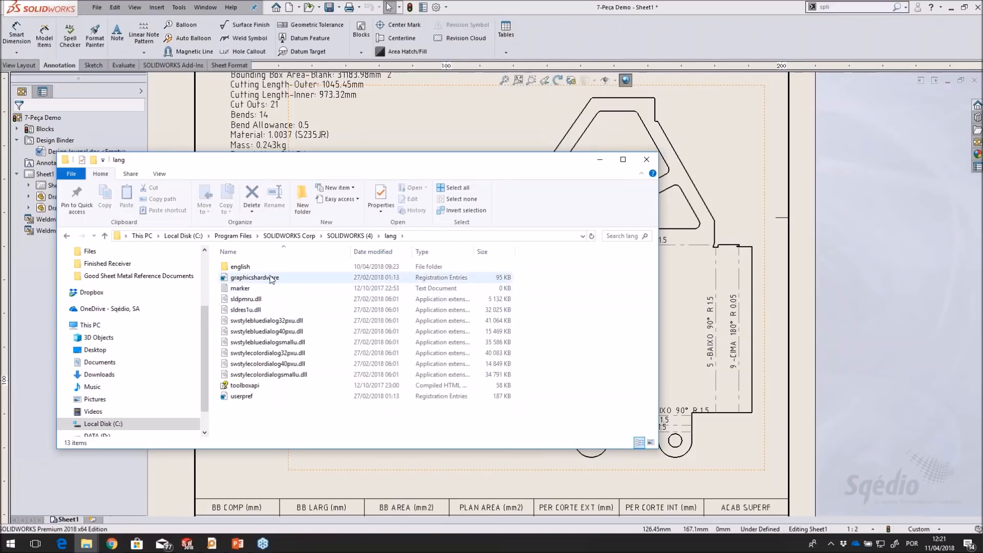
pyautogui.doubleClick(240, 267)
# Open the bendnoteformat and bendnoteformat_Original text files to compare their bend direction wording, and close the original one
pyautogui.scroll(-5, 256, 318)
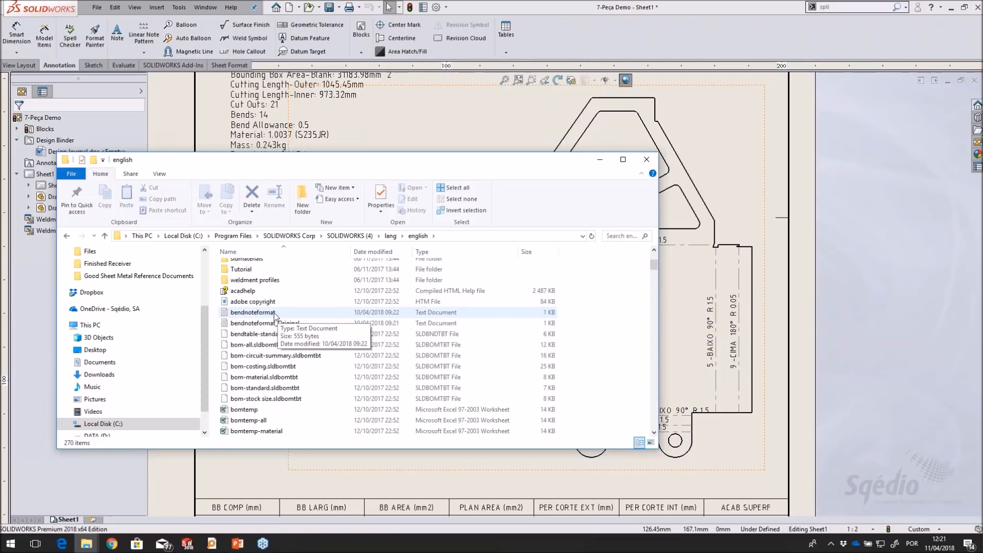
pyautogui.doubleClick(274, 313)
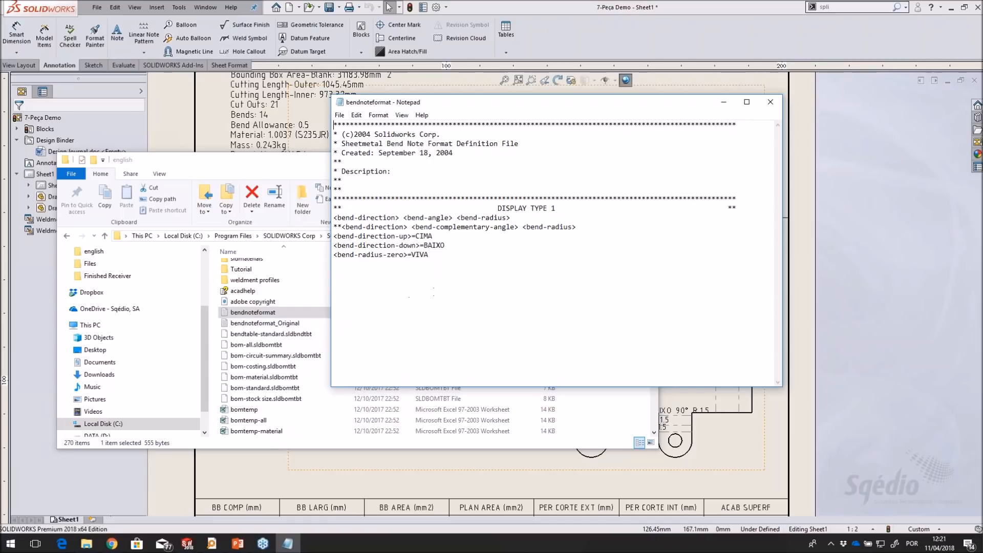
pyautogui.doubleClick(265, 323)
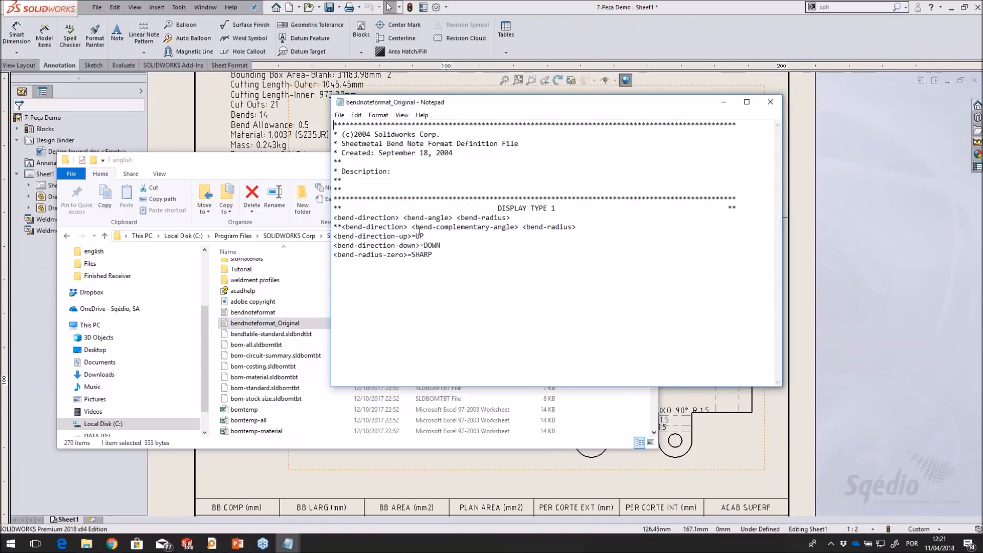
pyautogui.click(771, 102)
# Review the bend direction and zero-radius definitions in bendnoteformat, close the file and return to the SOLIDWORKS drawing
pyautogui.click(627, 107)
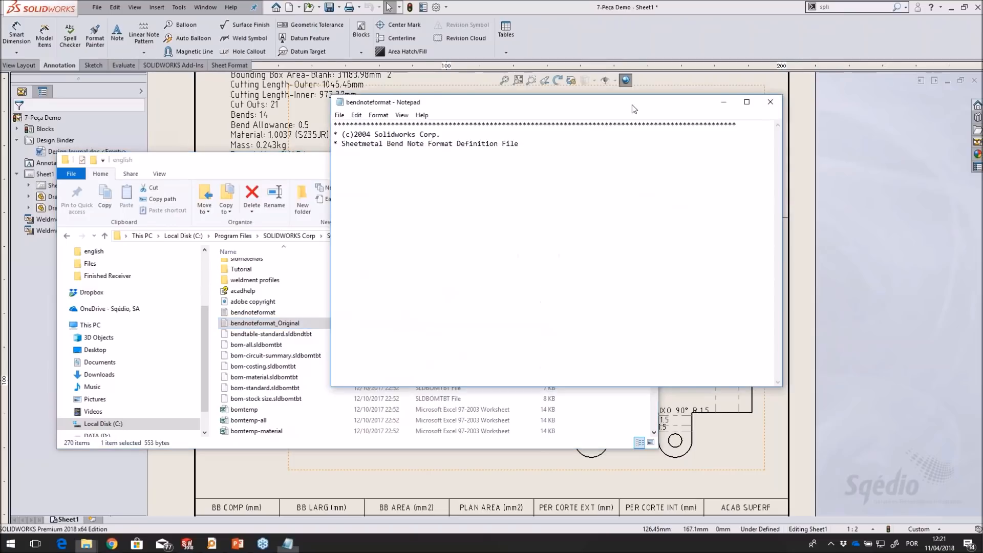
pyautogui.moveTo(628, 106); pyautogui.dragTo(753, 92)
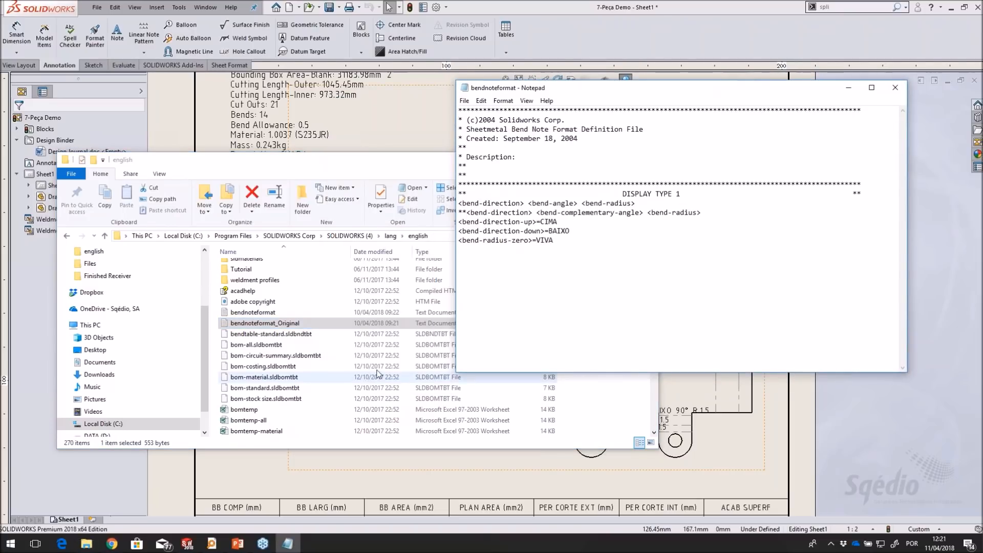
pyautogui.click(253, 312)
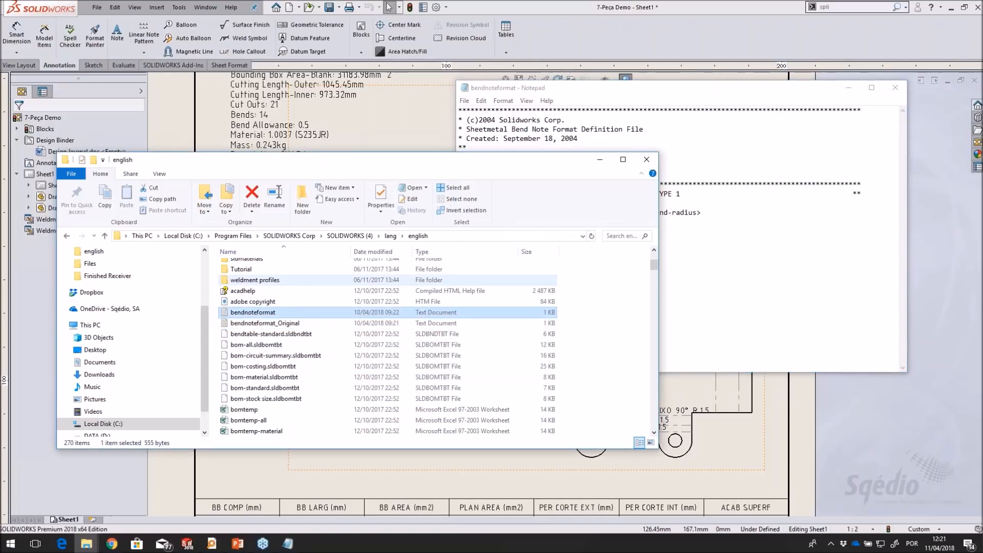
pyautogui.click(782, 261)
pyautogui.moveTo(785, 99); pyautogui.dragTo(808, 114)
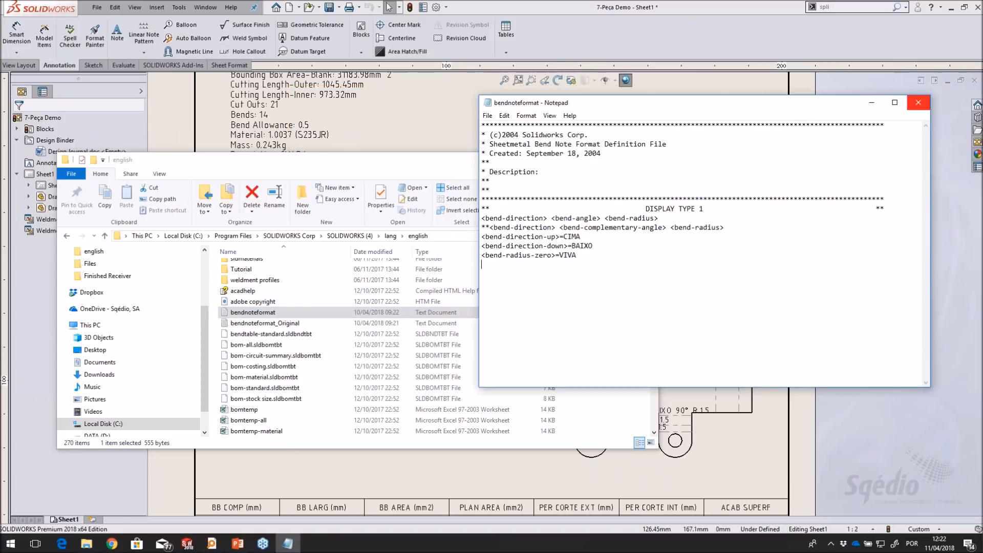
pyautogui.click(919, 104)
pyautogui.click(781, 131)
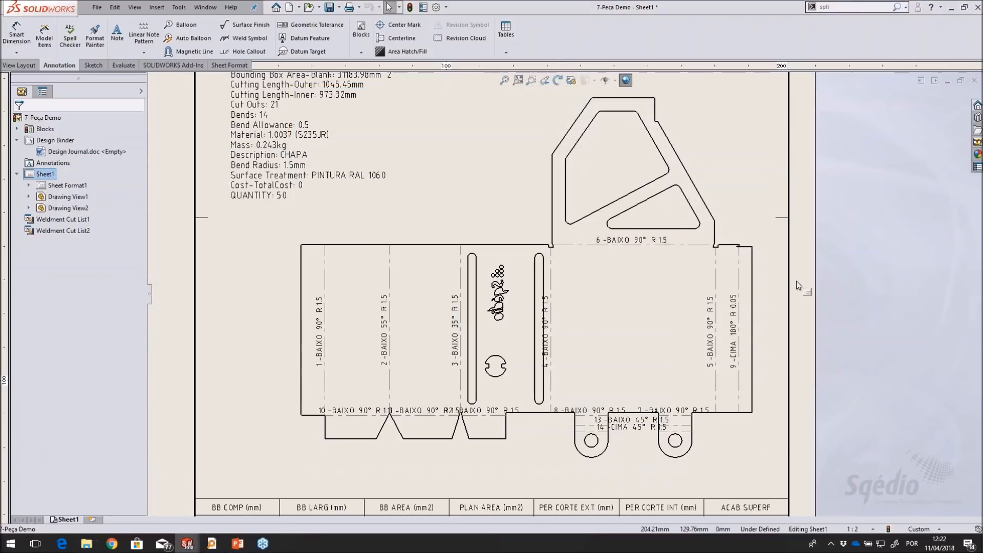
# Insert a bend table for the flat pattern view with the BT_Sqedio template, placed in the sheet's upper right corner
pyautogui.scroll(-1, 495, 401)
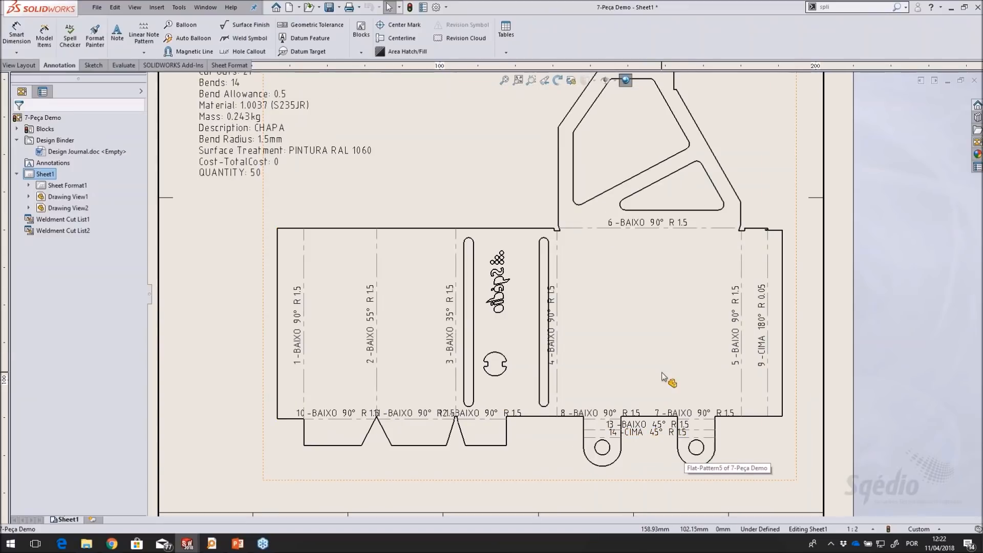
pyautogui.scroll(1, 759, 323)
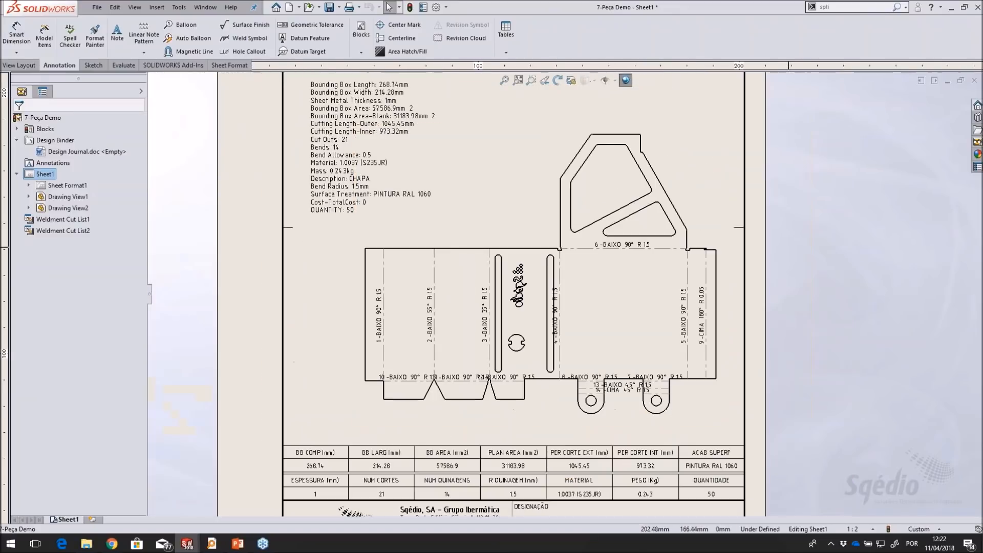
pyautogui.moveTo(824, 177)
pyautogui.mouseDown(button='middle')
pyautogui.moveTo(845, 178)
pyautogui.moveTo(784, 240)
pyautogui.moveTo(779, 194)
pyautogui.moveTo(717, 323)
pyautogui.mouseUp(button='middle')
pyautogui.scroll(1, 837, 178)
pyautogui.click(512, 328)
pyautogui.click(511, 47)
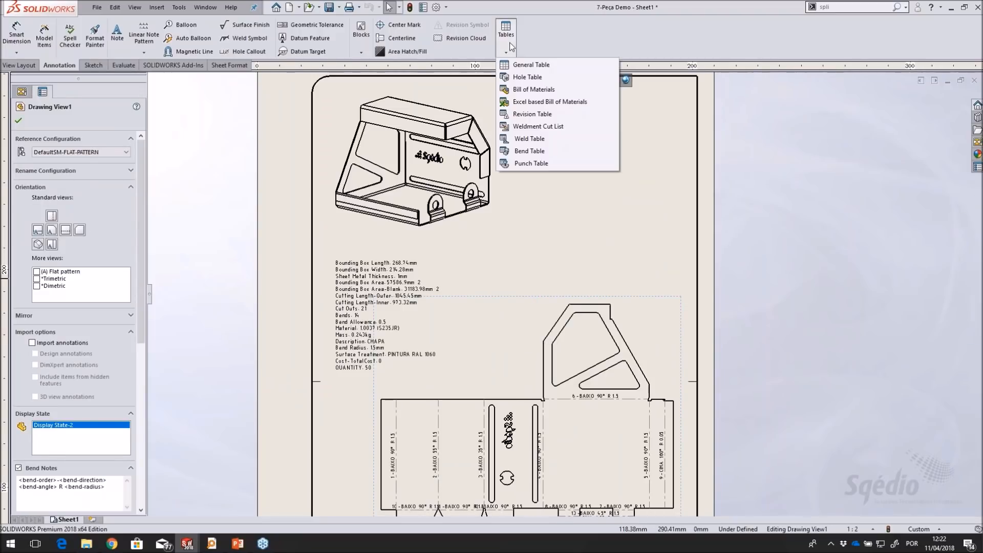
pyautogui.click(550, 154)
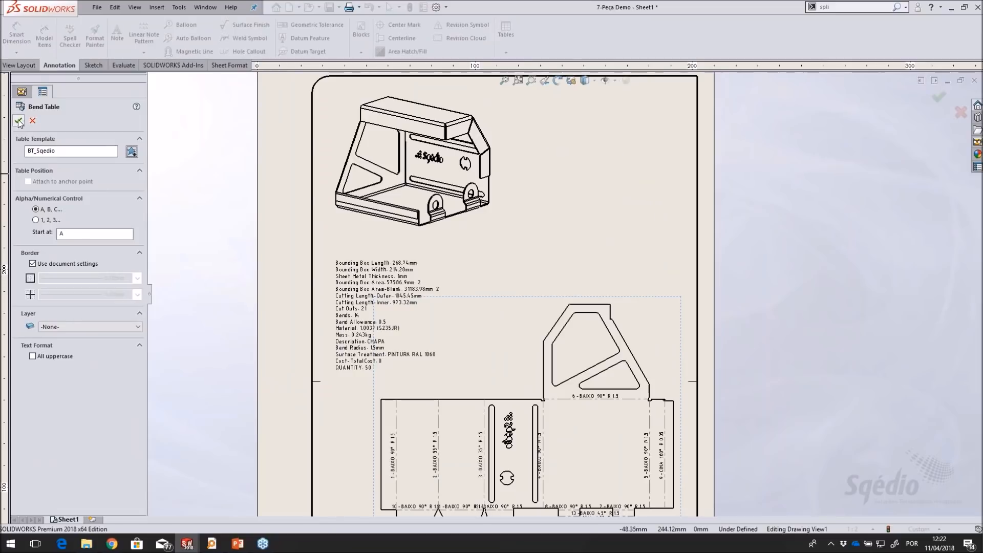
pyautogui.click(18, 121)
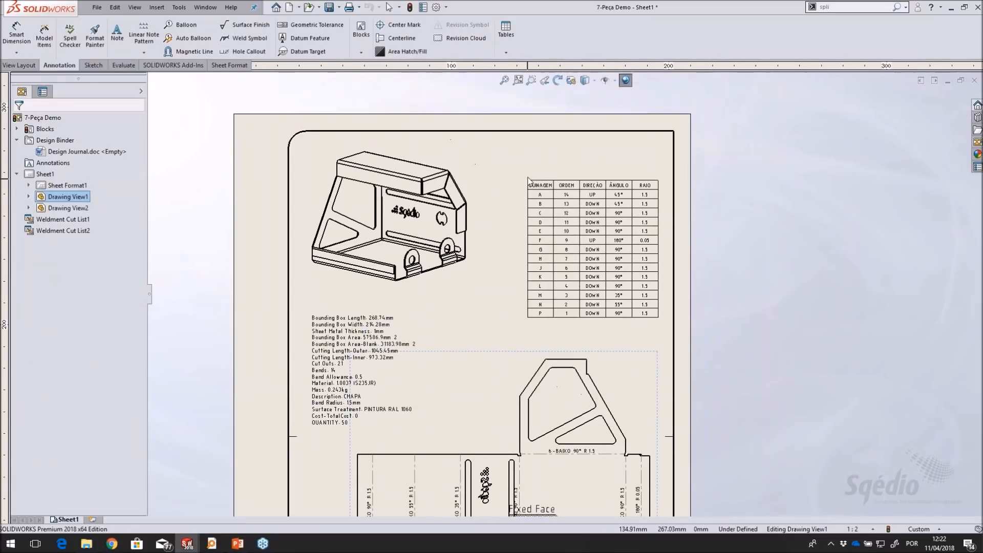
pyautogui.click(538, 125)
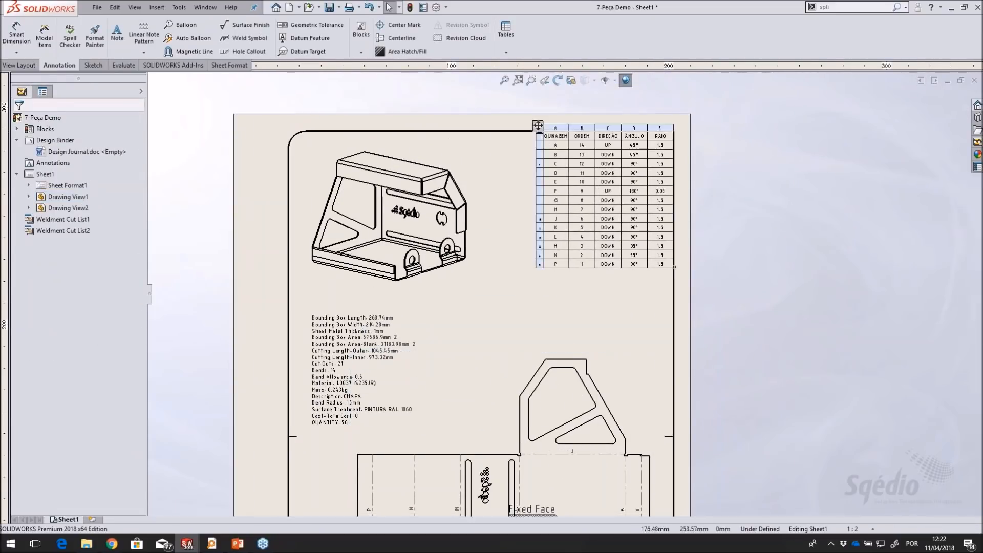
# Review the bend table and its bend letters, and move the Fixed Face label to the middle of the large plain panel
pyautogui.scroll(-4, 630, 170)
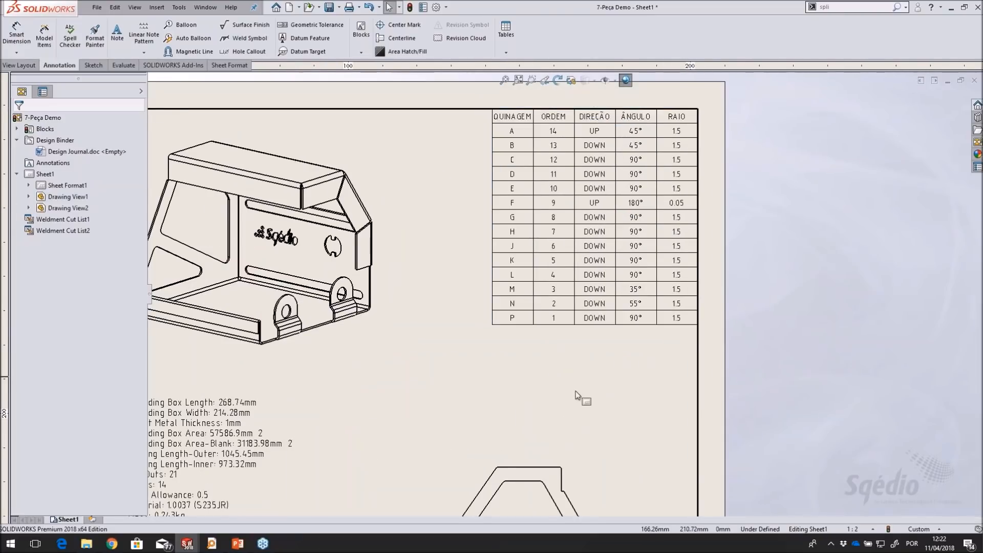
pyautogui.scroll(1, 577, 395)
pyautogui.moveTo(579, 355); pyautogui.dragTo(636, 121, button='middle')
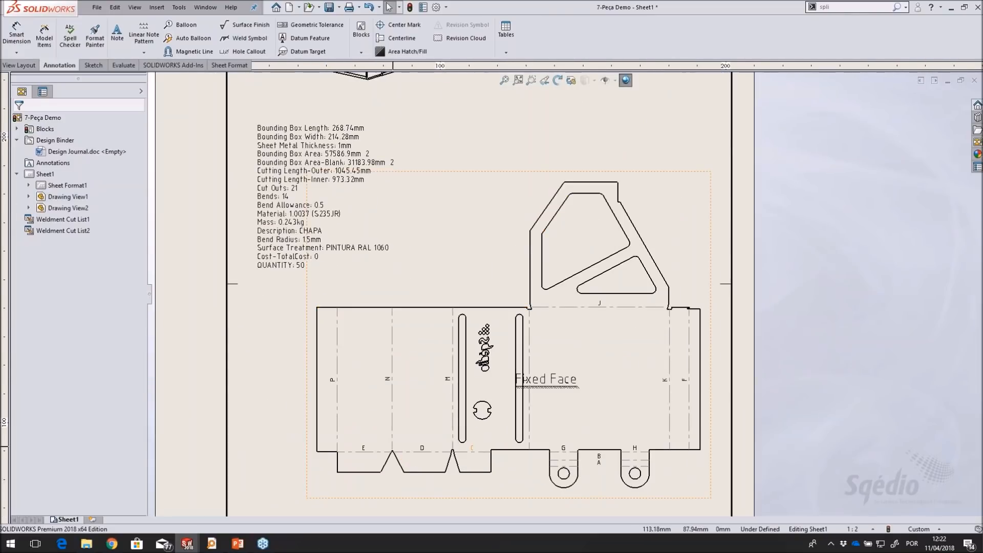
pyautogui.moveTo(553, 381); pyautogui.dragTo(605, 380)
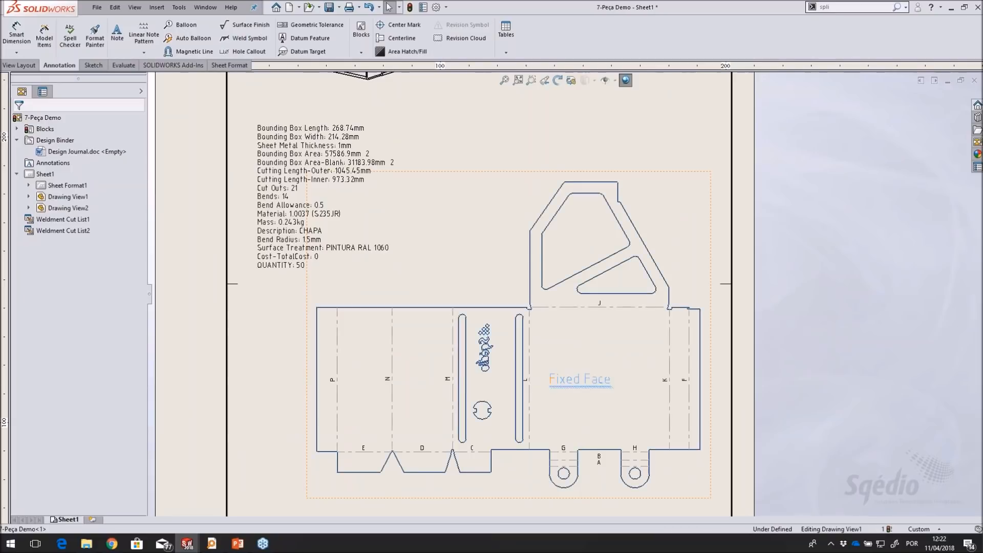
pyautogui.click(697, 272)
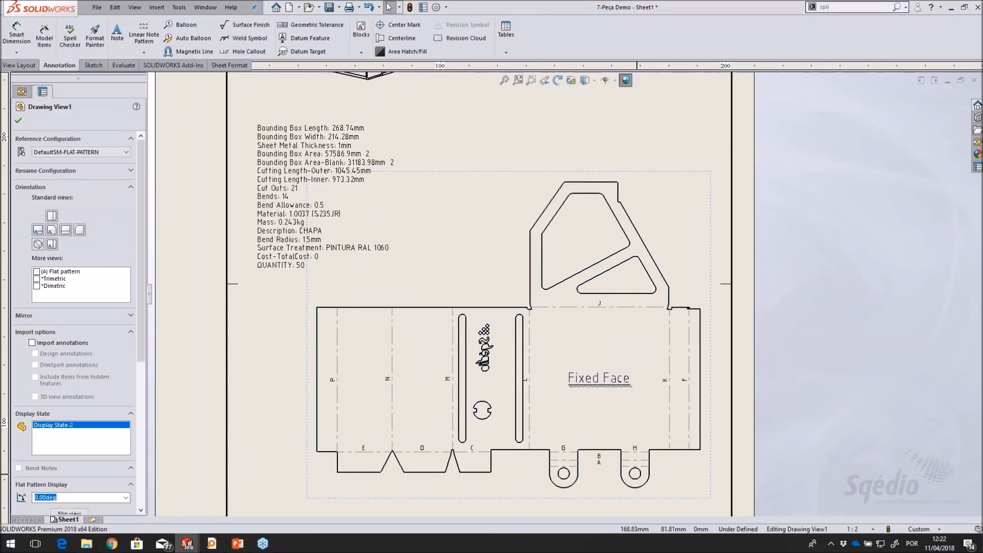
# Examine the bend table's order, direction, angle and radius columns against the drawing sheet
pyautogui.moveTo(679, 121); pyautogui.dragTo(643, 440, button='middle')
pyautogui.scroll(3, 644, 258)
pyautogui.scroll(5, 630, 265)
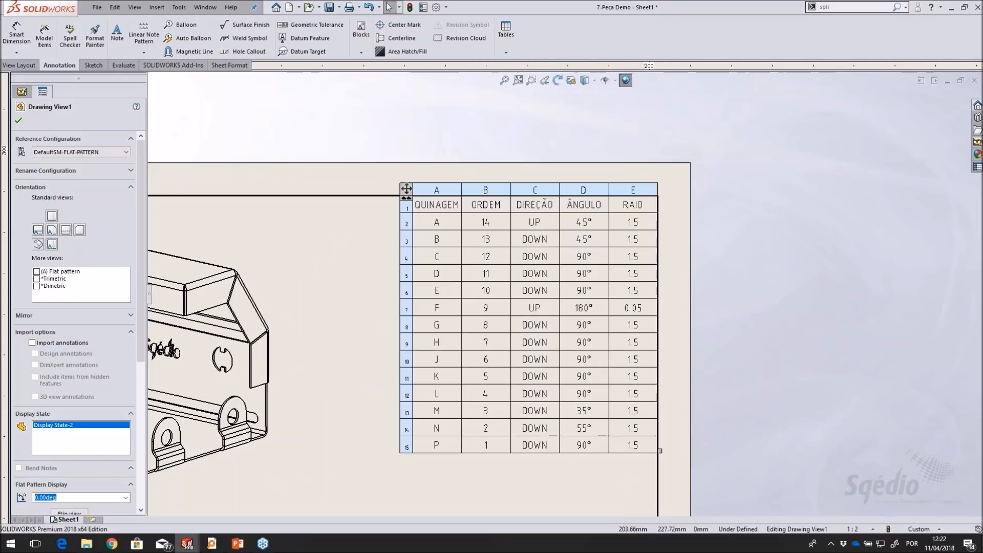
pyautogui.click(564, 475)
pyautogui.scroll(1, 557, 475)
pyautogui.moveTo(556, 495)
pyautogui.mouseDown(button='middle')
pyautogui.moveTo(558, 456)
pyautogui.moveTo(632, 396)
pyautogui.mouseUp(button='middle')
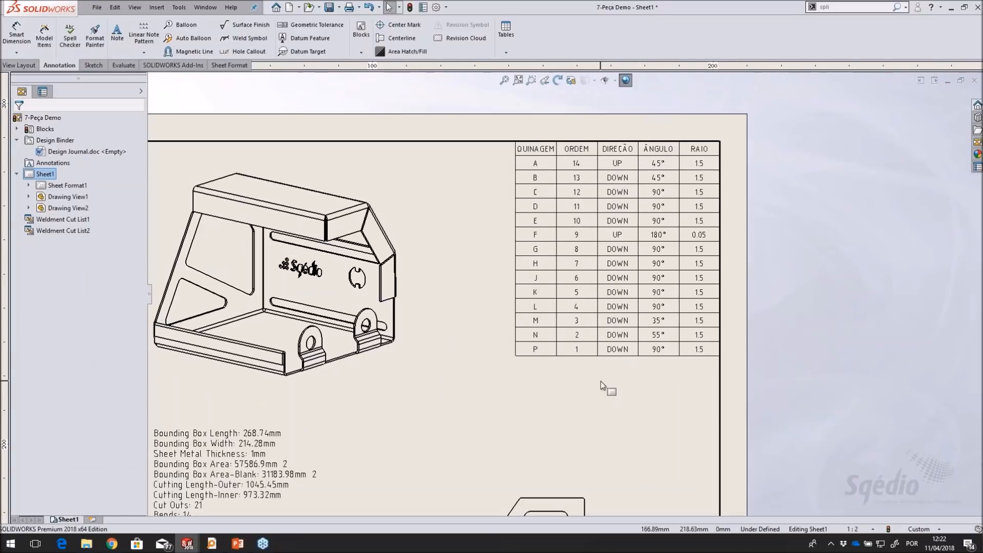
pyautogui.click(581, 328)
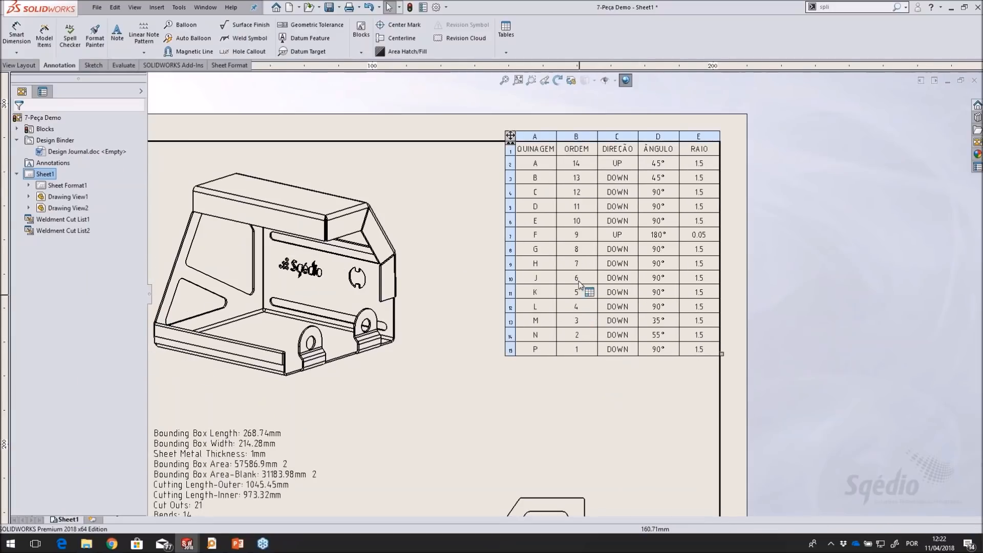
pyautogui.click(504, 81)
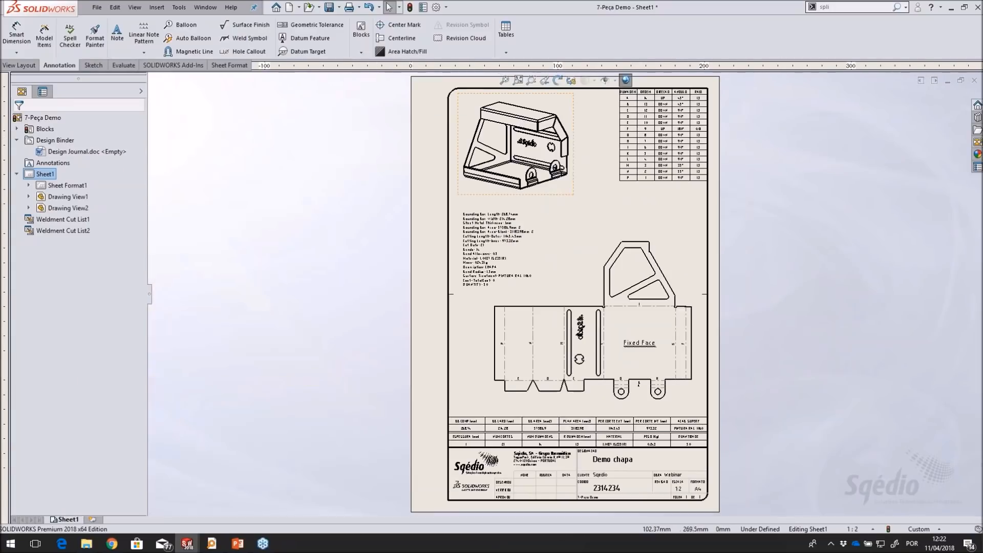
# Switch to the 7-Peça Demo part and expand its Flat-Pattern folder to list the flattened bends
pyautogui.rightClick(564, 105)
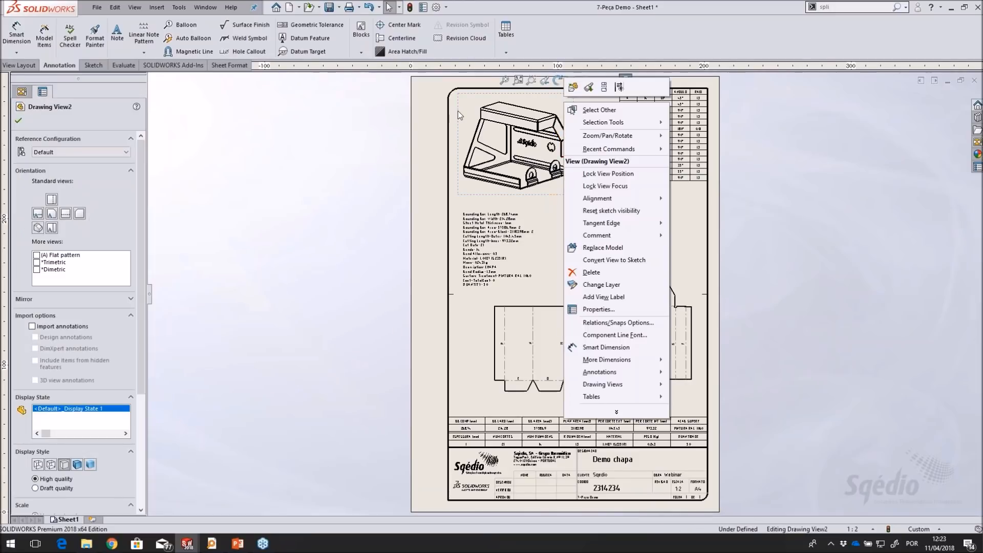
pyautogui.click(362, 136)
pyautogui.click(218, 9)
pyautogui.click(230, 101)
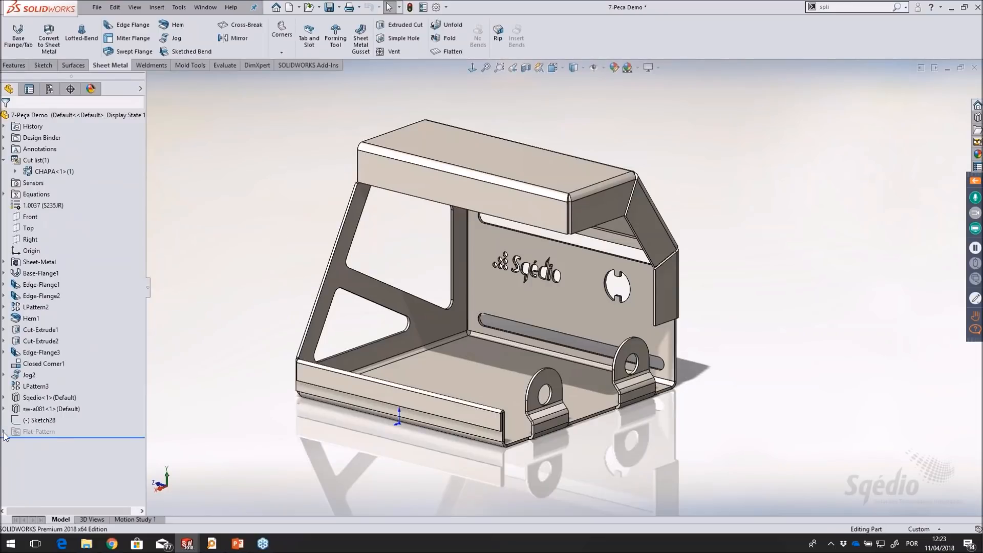
pyautogui.click(4, 433)
pyautogui.scroll(-4, 122, 381)
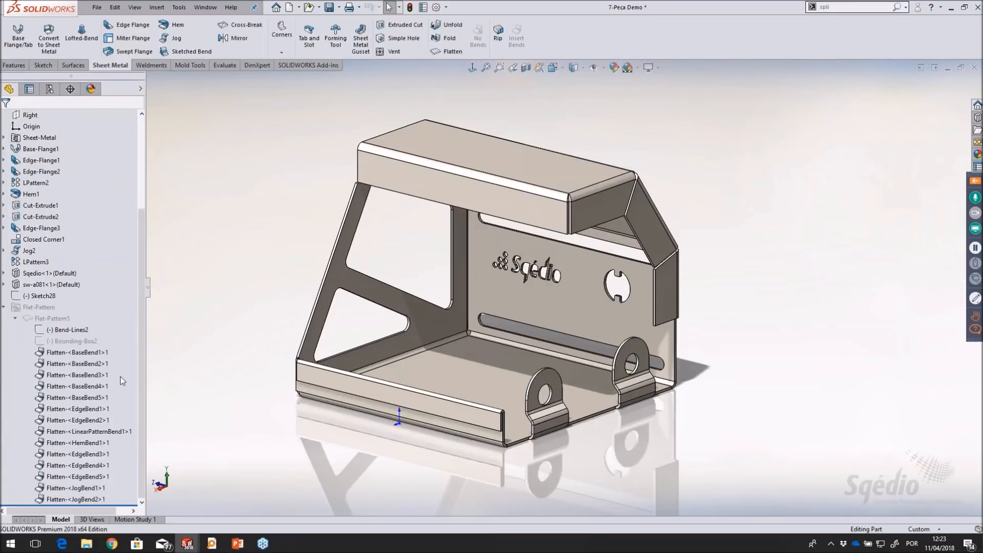
# Go through the flattened bends from BaseBend1 to JogBend2 one by one to locate each on the model
pyautogui.click(66, 353)
pyautogui.click(63, 364)
pyautogui.click(63, 376)
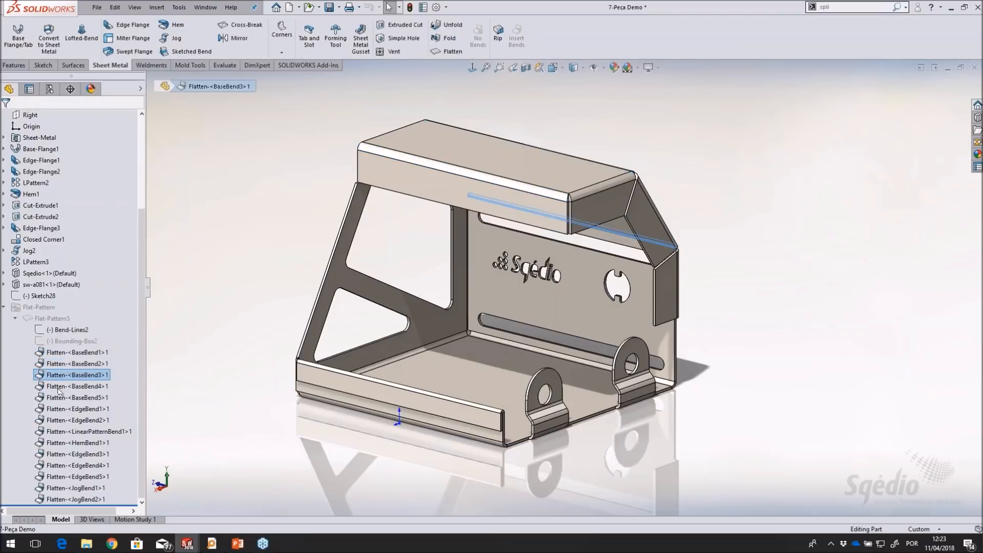
pyautogui.click(62, 386)
pyautogui.click(62, 398)
pyautogui.click(60, 409)
pyautogui.click(60, 421)
pyautogui.click(61, 432)
pyautogui.click(61, 443)
pyautogui.click(62, 454)
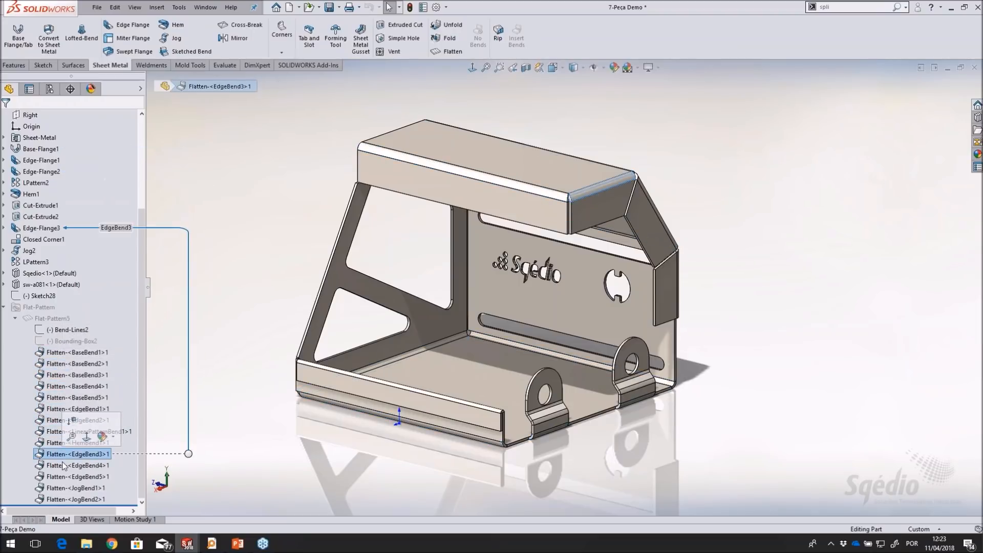
pyautogui.click(62, 465)
pyautogui.click(63, 477)
pyautogui.click(64, 499)
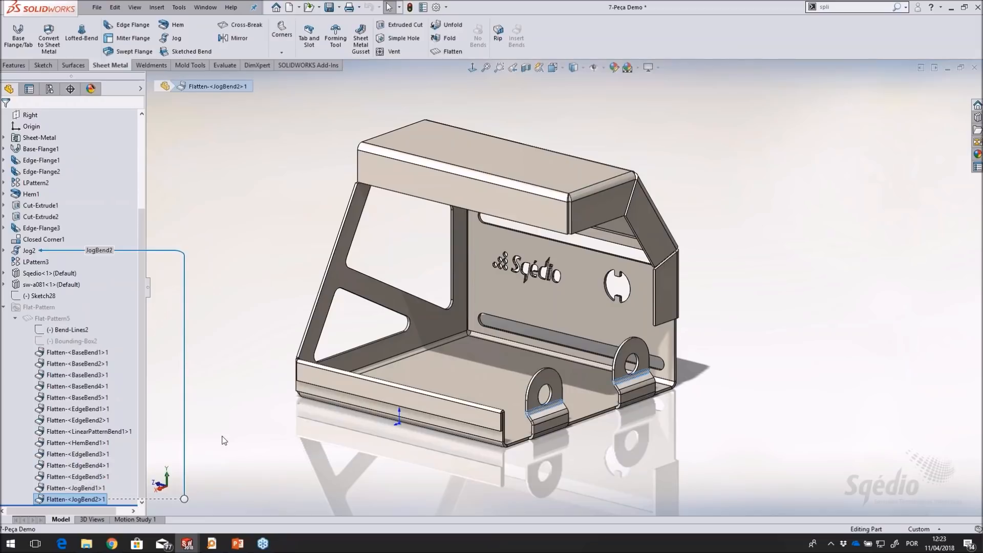
pyautogui.click(224, 440)
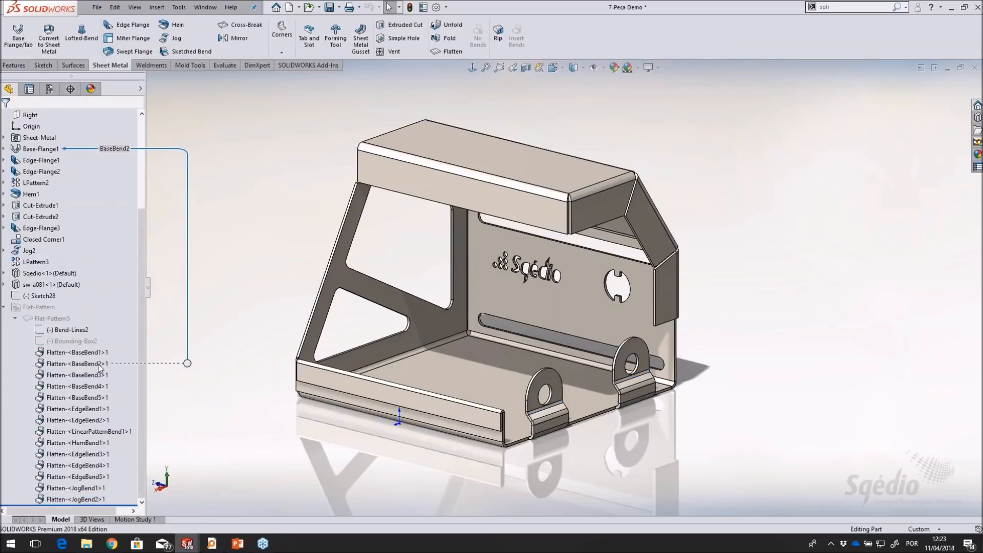
# Recheck the sequence of the edge, linear pattern, hem and jog bends on the folded model
pyautogui.click(94, 411)
pyautogui.click(94, 420)
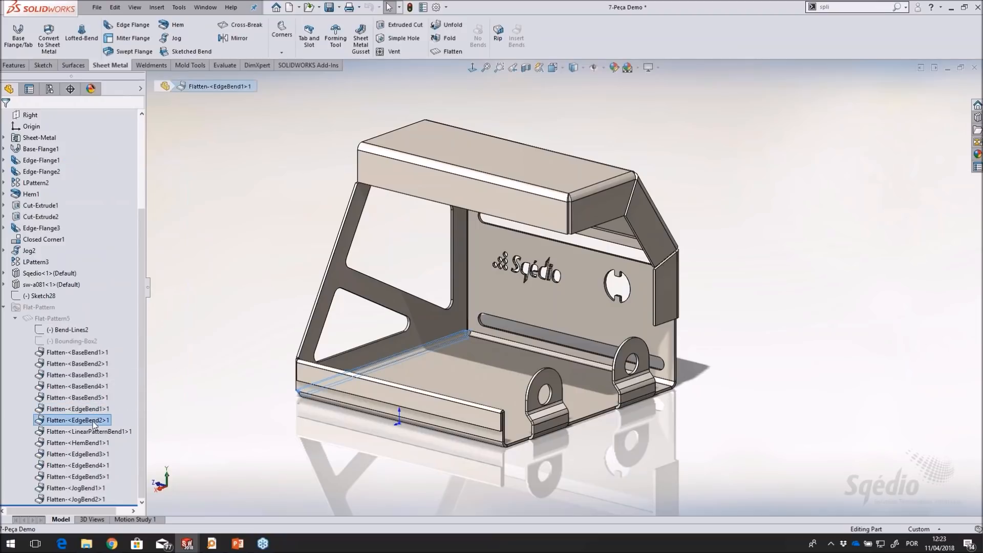
pyautogui.click(92, 432)
pyautogui.click(91, 443)
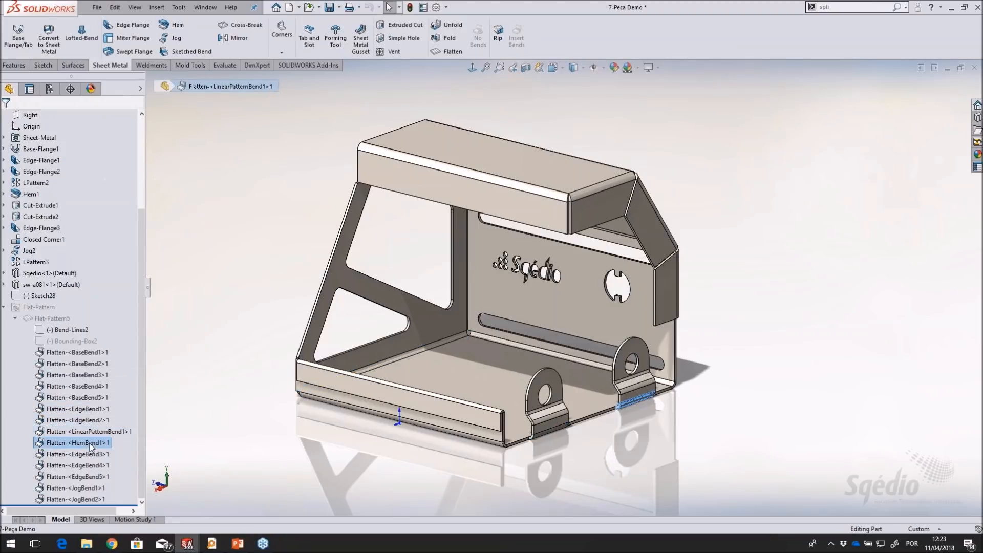
pyautogui.click(88, 490)
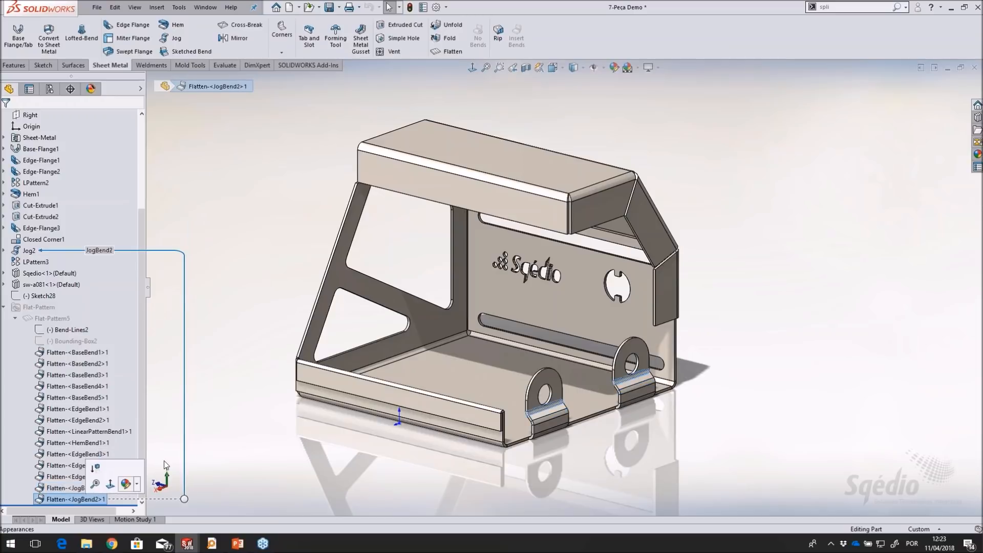
pyautogui.click(229, 350)
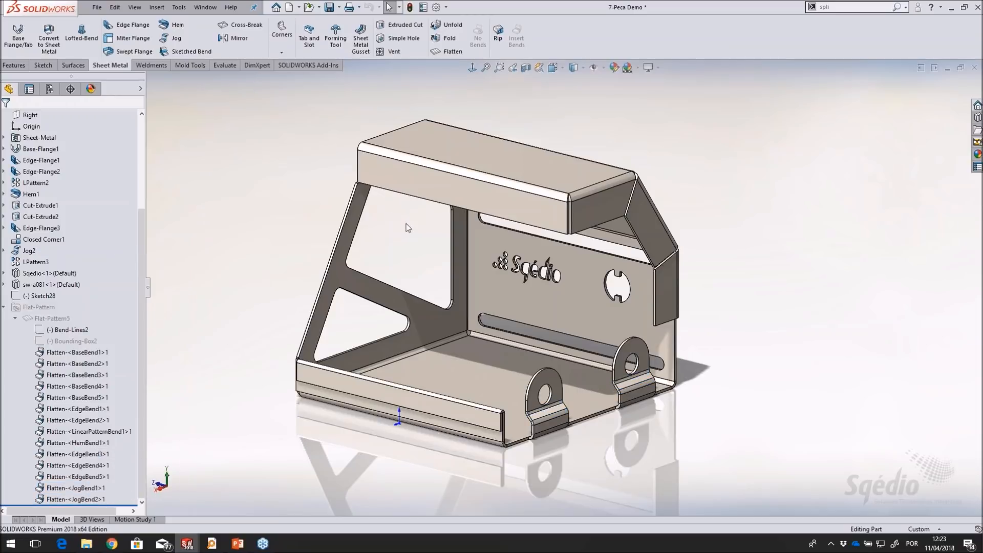
pyautogui.scroll(-2, 410, 231)
pyautogui.scroll(2, 563, 289)
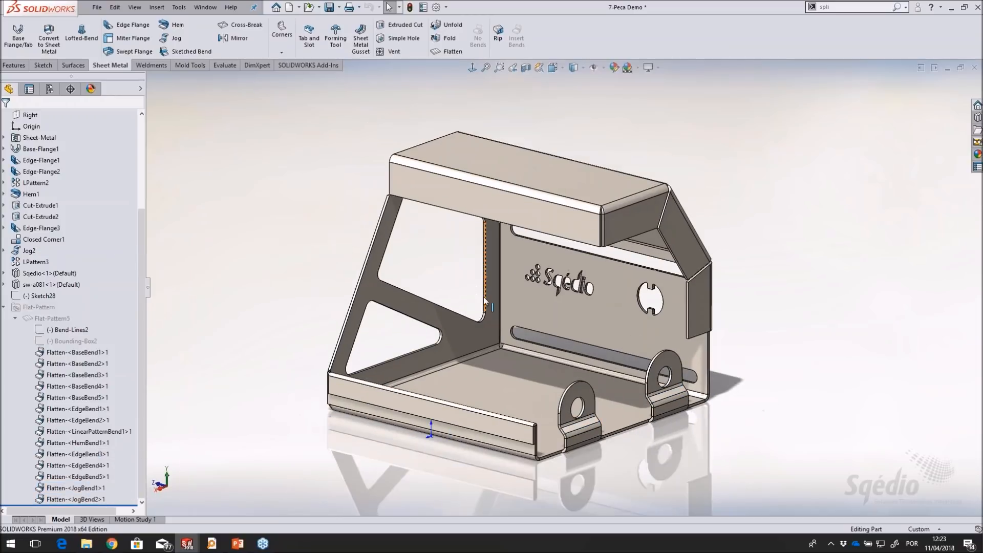
# Return to the drawing and compare the bend table's order column with the bend letters on the flat pattern view
pyautogui.click(206, 7)
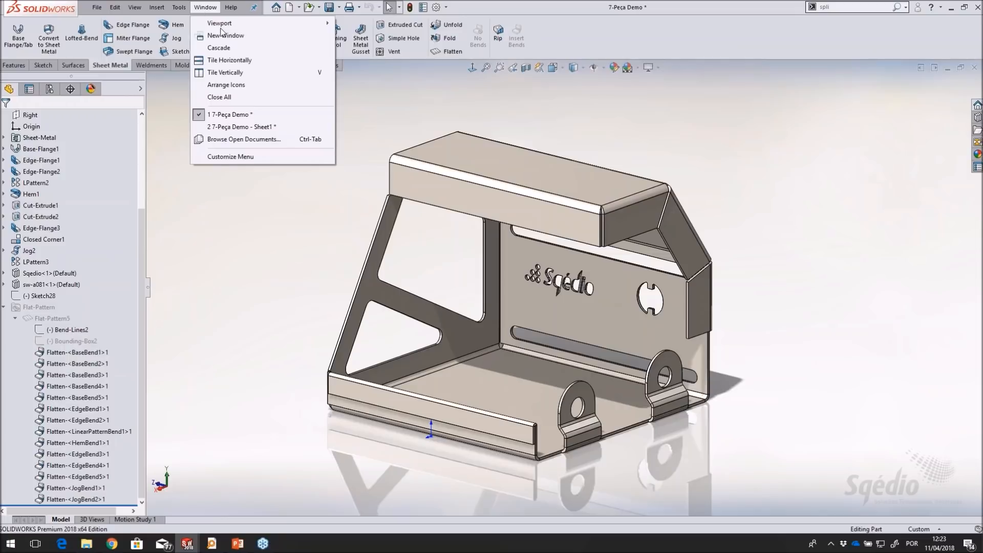
pyautogui.click(230, 126)
pyautogui.scroll(-3, 666, 159)
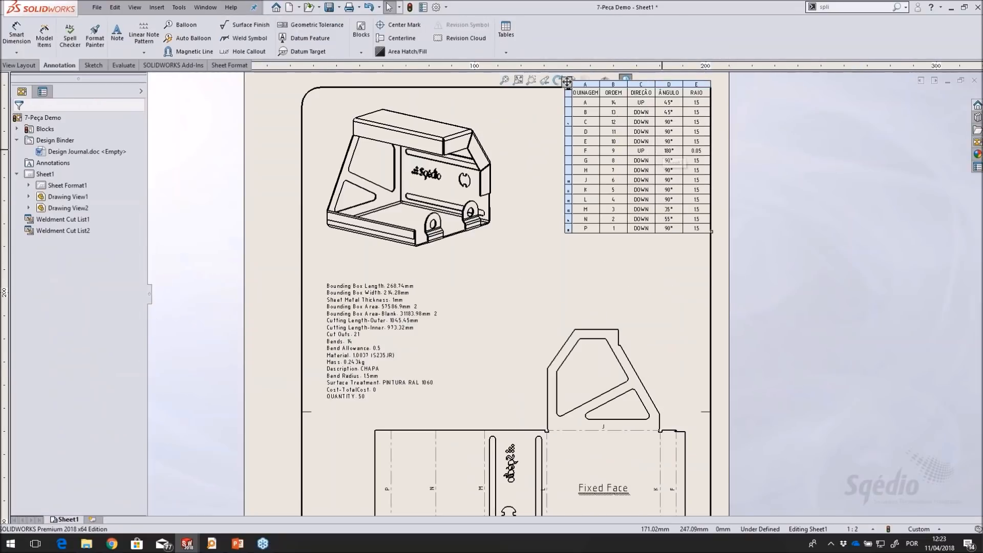
pyautogui.scroll(6, 654, 187)
pyautogui.scroll(-4, 565, 395)
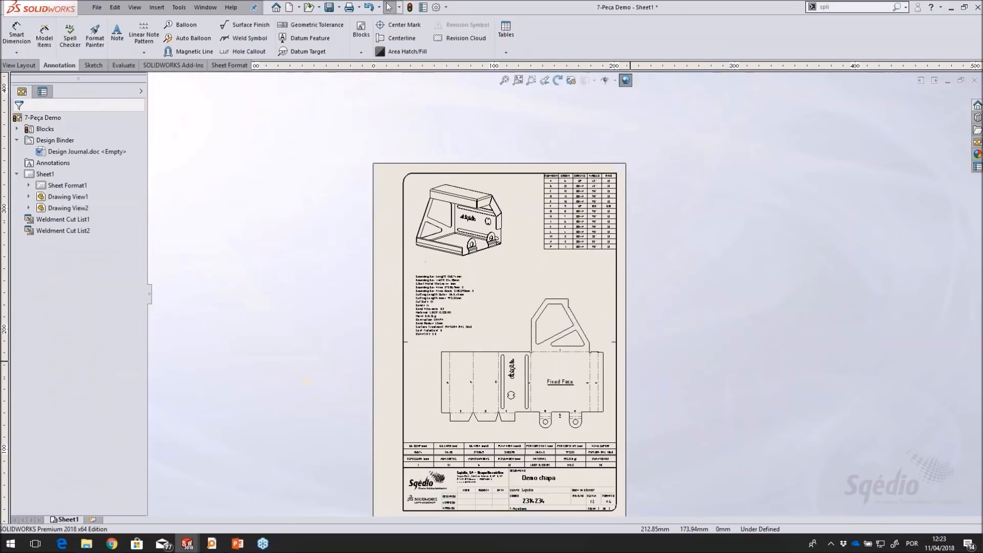
pyautogui.scroll(-3, 565, 396)
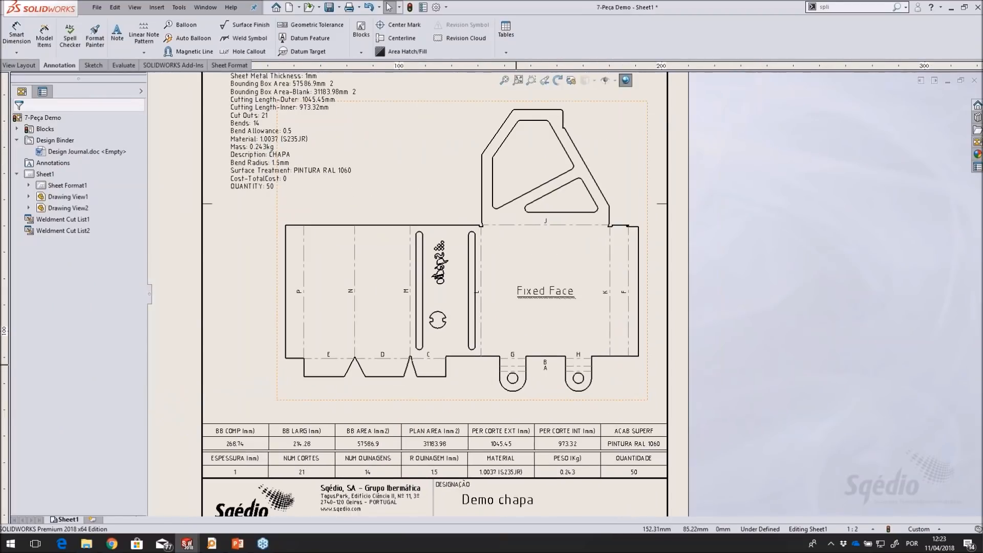
pyautogui.scroll(3, 564, 409)
pyautogui.moveTo(577, 129); pyautogui.dragTo(576, 283, button='middle')
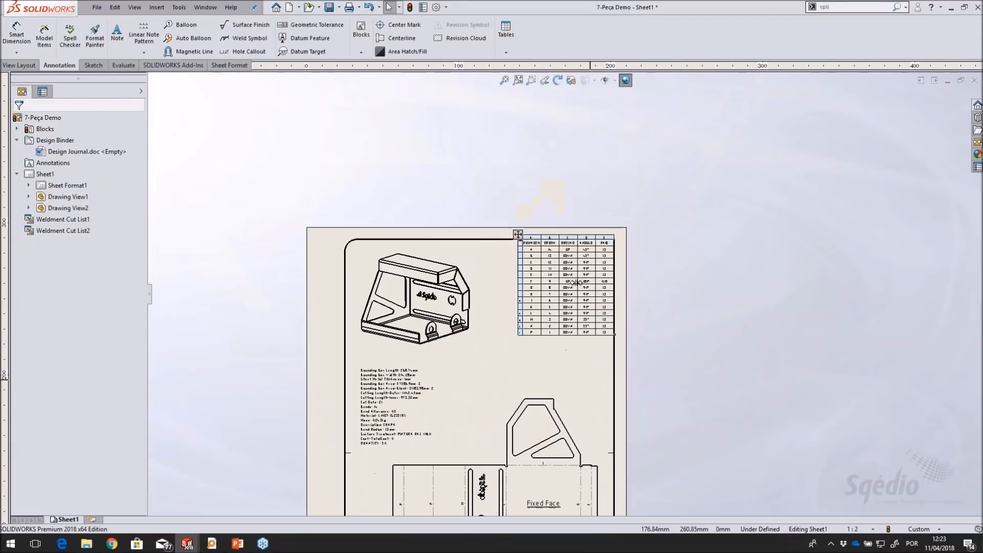
pyautogui.scroll(-3, 576, 282)
pyautogui.scroll(-1, 577, 283)
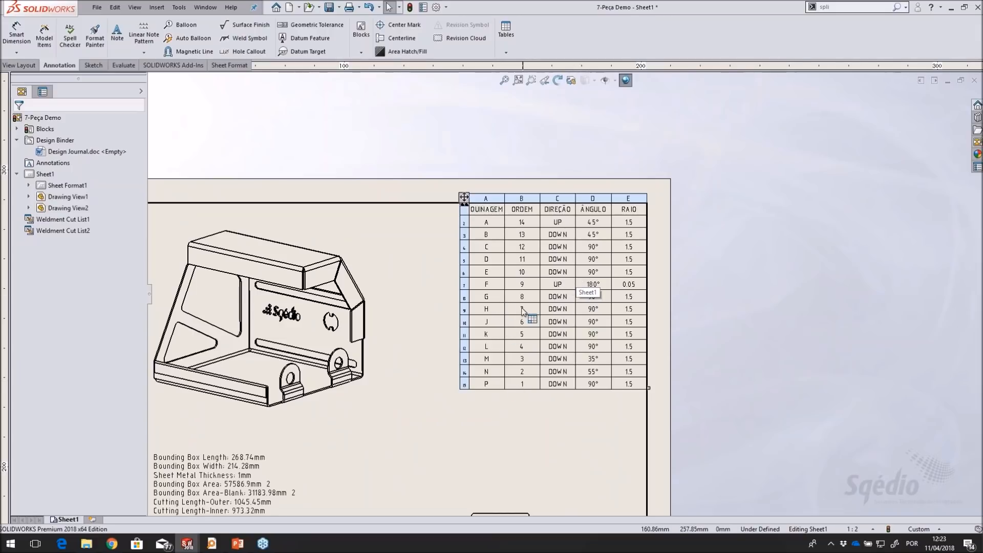
pyautogui.click(622, 398)
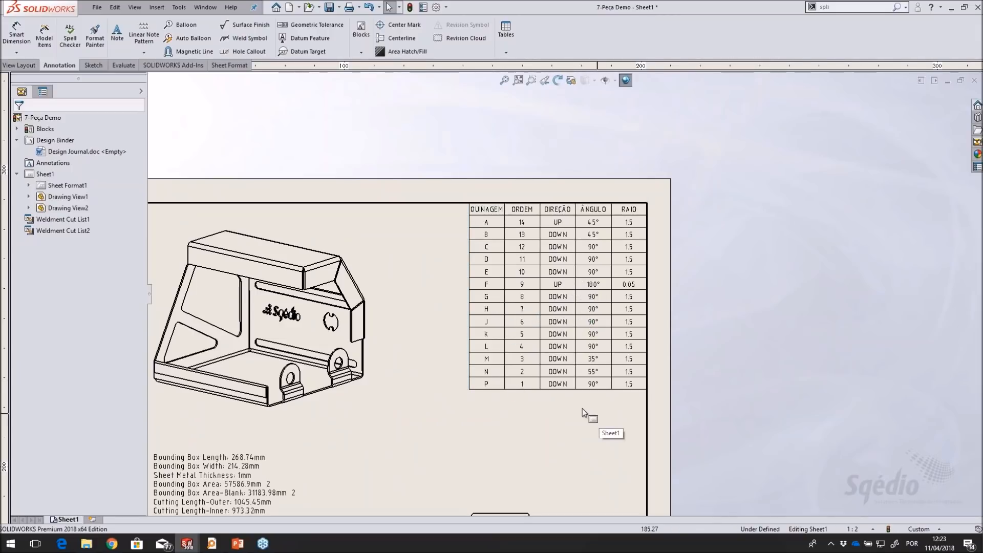
pyautogui.scroll(2, 580, 410)
pyautogui.moveTo(475, 386)
pyautogui.mouseDown(button='middle')
pyautogui.moveTo(578, 226)
pyautogui.moveTo(521, 218)
pyautogui.mouseUp(button='middle')
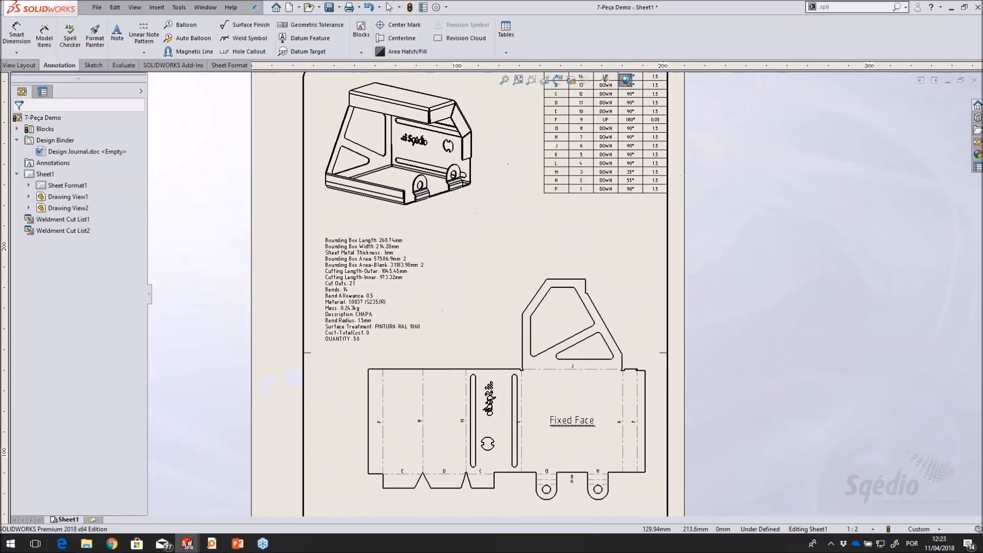
pyautogui.scroll(1, 517, 220)
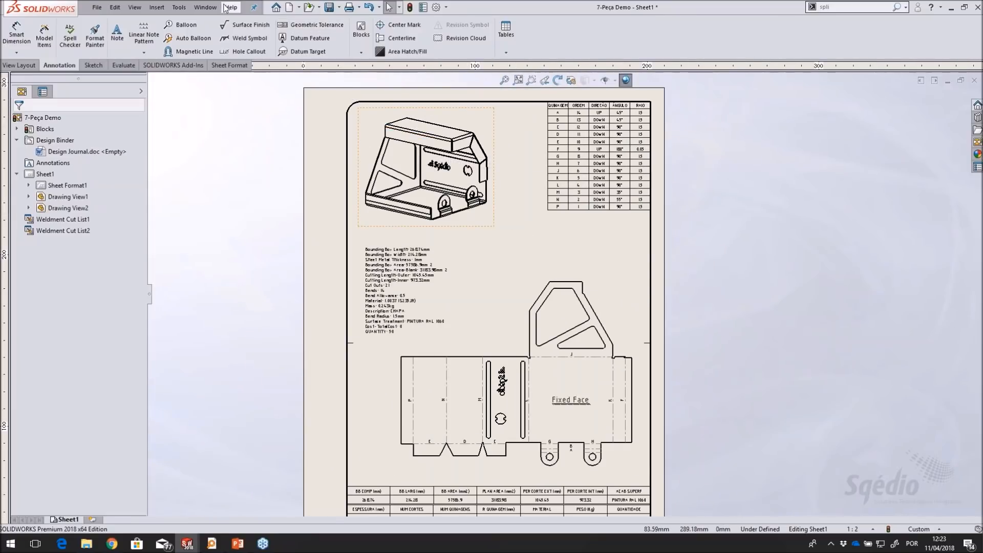
# Switch back to the 7-Peça Demo part and widen the feature tree
pyautogui.click(206, 7)
pyautogui.click(230, 103)
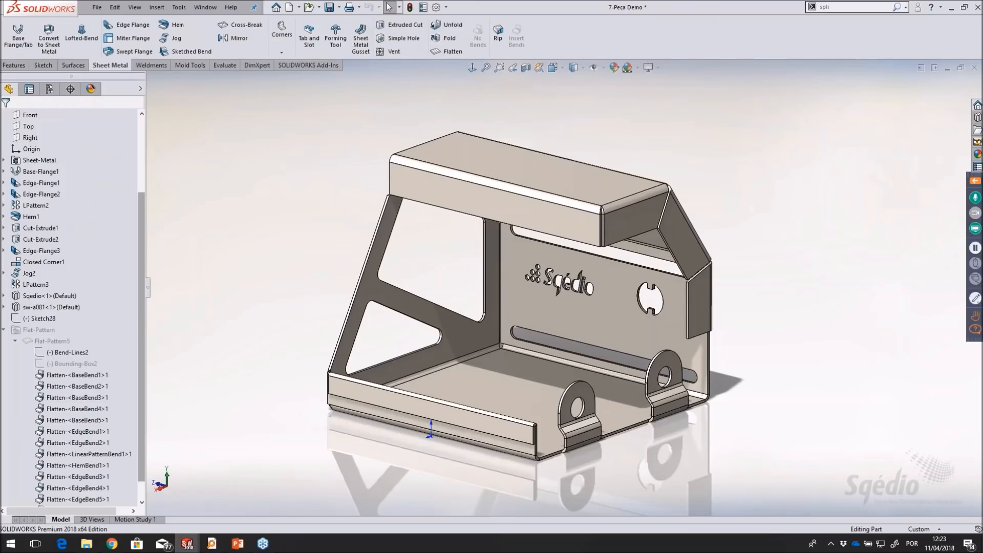
pyautogui.moveTo(147, 326); pyautogui.dragTo(200, 326)
# Reorder the bends of Flat-Pattern5 so that HemBend1 is first in the list
pyautogui.rightClick(68, 341)
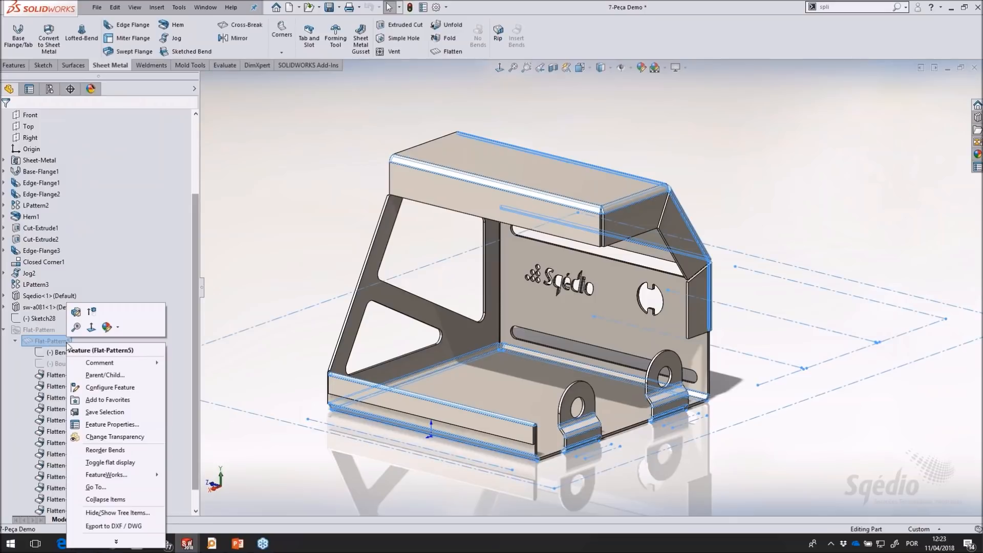
pyautogui.click(128, 454)
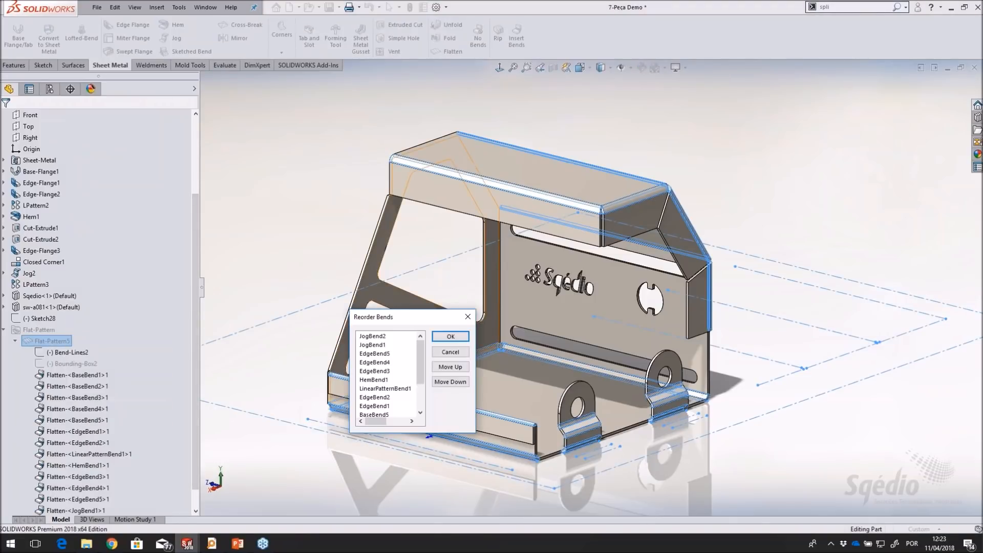
pyautogui.moveTo(416, 314); pyautogui.dragTo(320, 125)
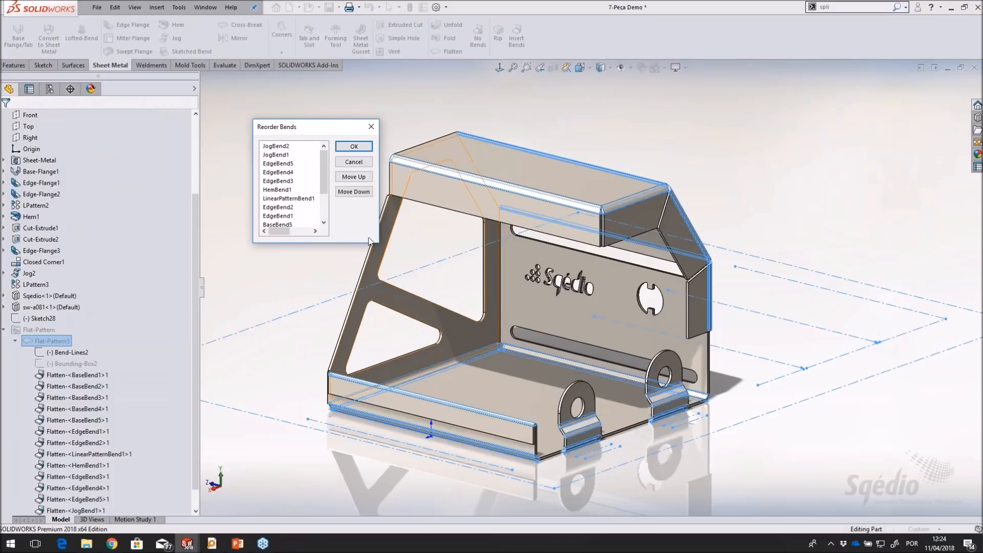
pyautogui.moveTo(325, 168); pyautogui.dragTo(325, 147)
pyautogui.click(280, 190)
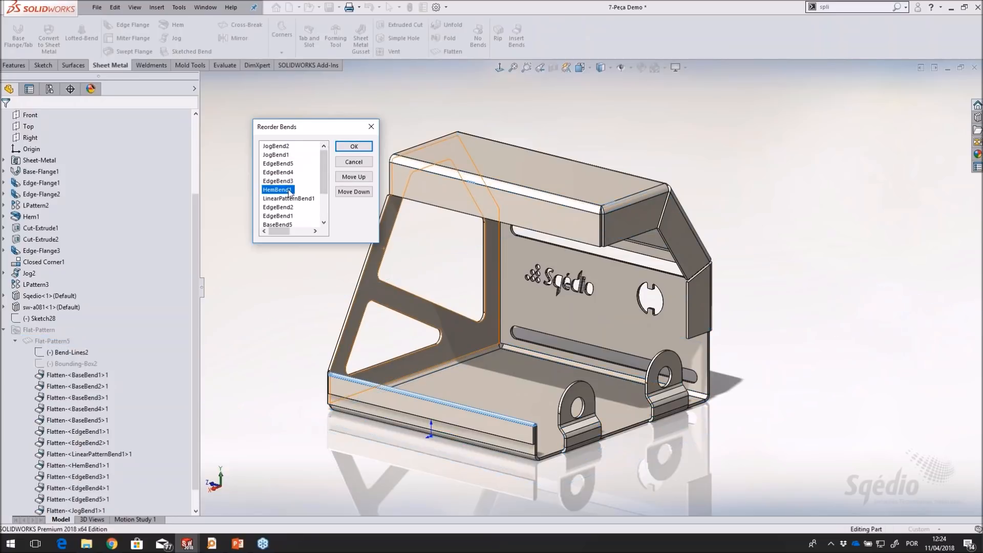
pyautogui.click(354, 176)
pyautogui.click(358, 177)
pyautogui.click(359, 178)
pyautogui.click(360, 178)
pyautogui.click(360, 178)
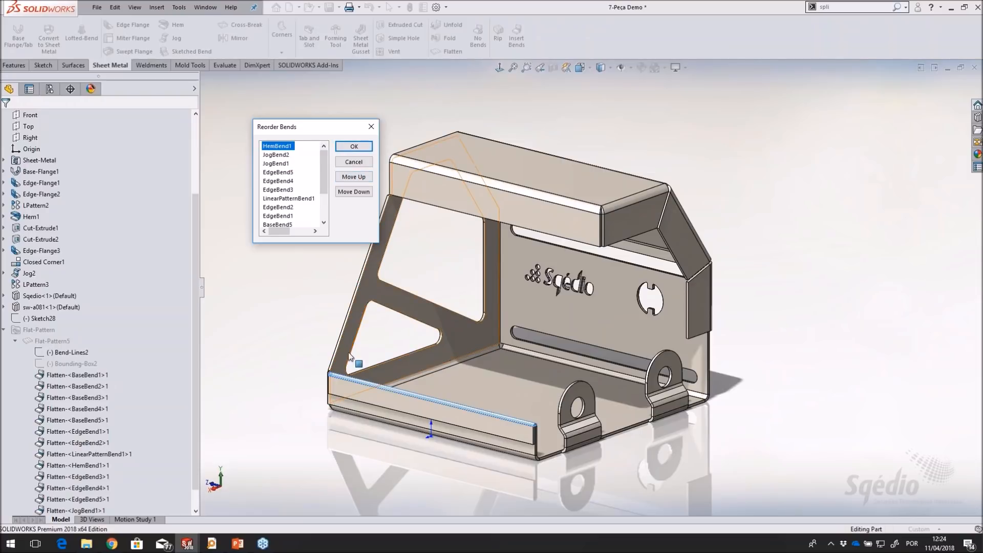
pyautogui.click(354, 147)
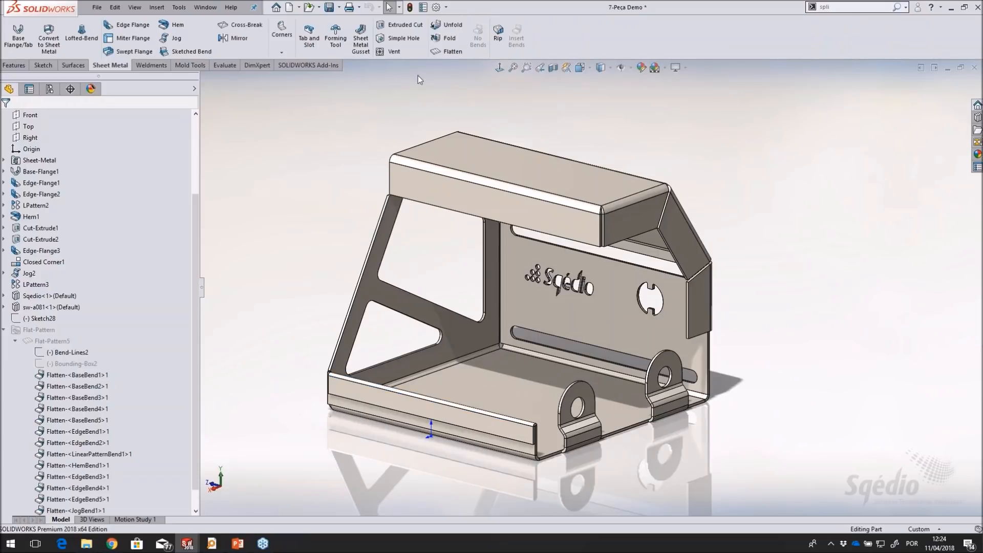
# Flatten the part and return to the drawing to check the bend table against the new bend order
pyautogui.click(449, 51)
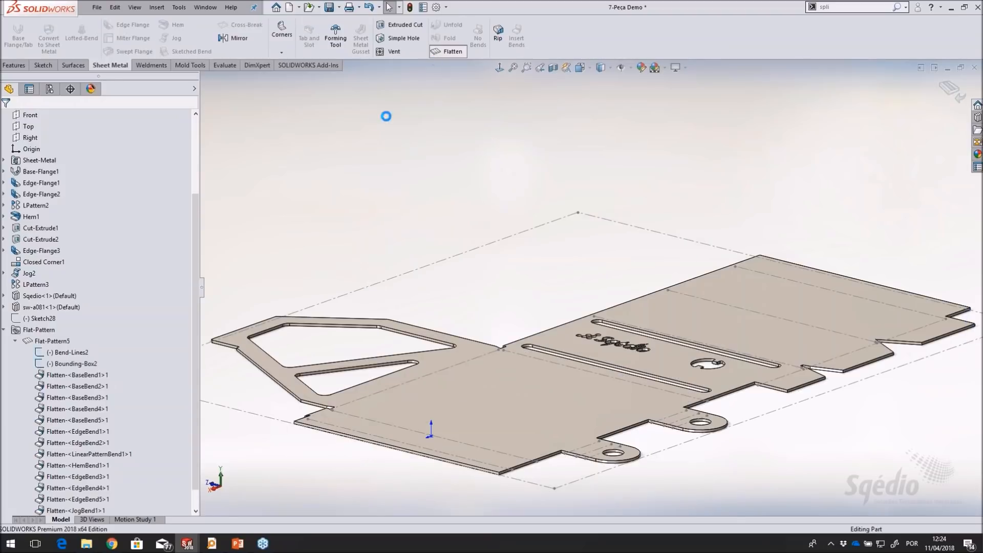
pyautogui.click(206, 7)
pyautogui.click(239, 115)
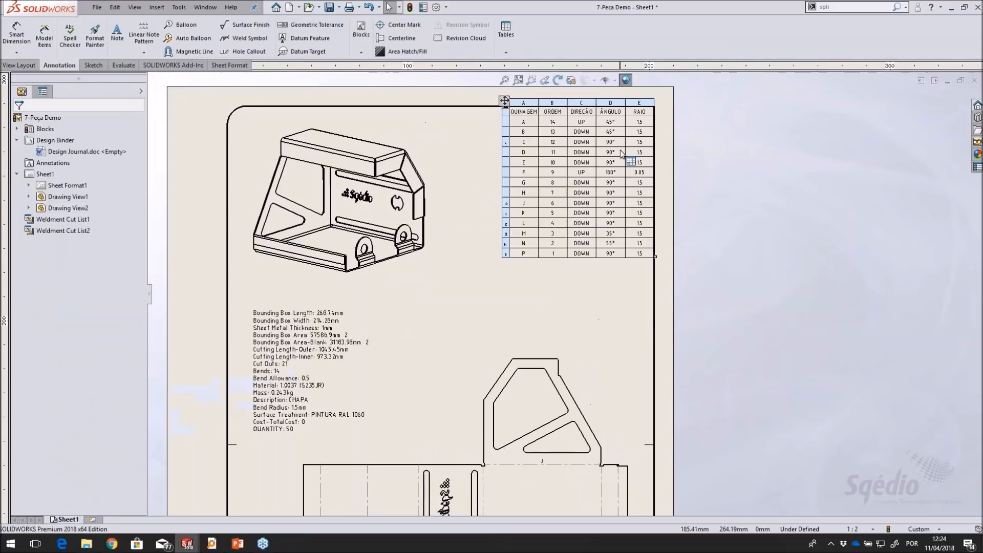
pyautogui.scroll(-4, 623, 153)
pyautogui.moveTo(523, 399)
pyautogui.mouseDown(button='middle')
pyautogui.moveTo(502, 286)
pyautogui.moveTo(567, 171)
pyautogui.moveTo(547, 332)
pyautogui.mouseUp(button='middle')
pyautogui.scroll(4, 547, 332)
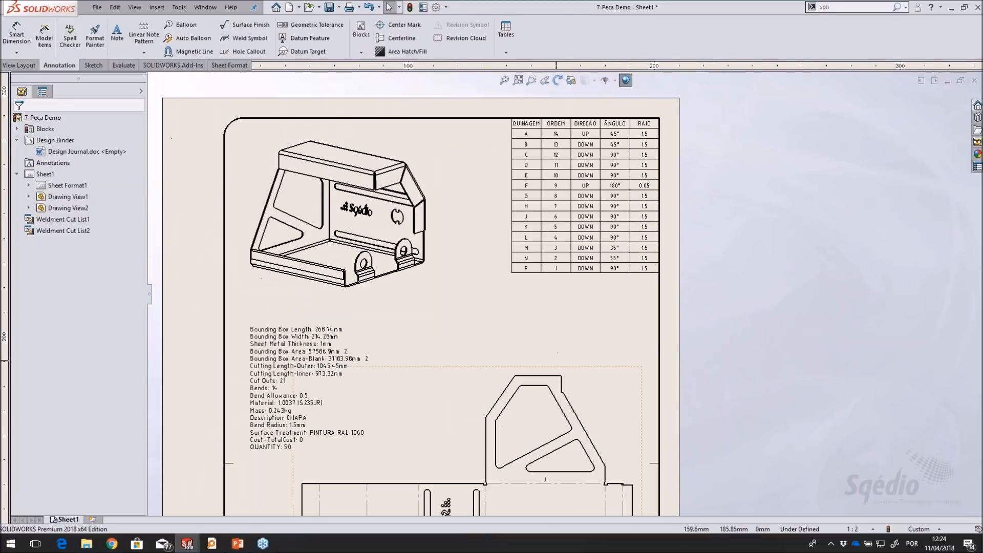
# Examine the bend table's order column against the bend letters on the flat pattern view across the whole drawing sheet
pyautogui.scroll(1, 557, 353)
pyautogui.moveTo(558, 342); pyautogui.dragTo(576, 216, button='middle')
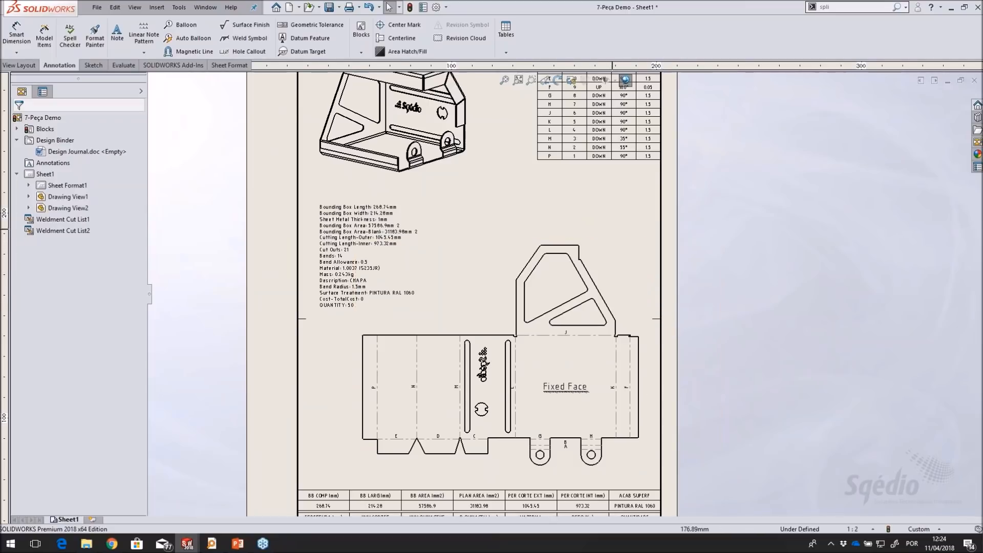
pyautogui.moveTo(609, 197); pyautogui.dragTo(604, 274, button='middle')
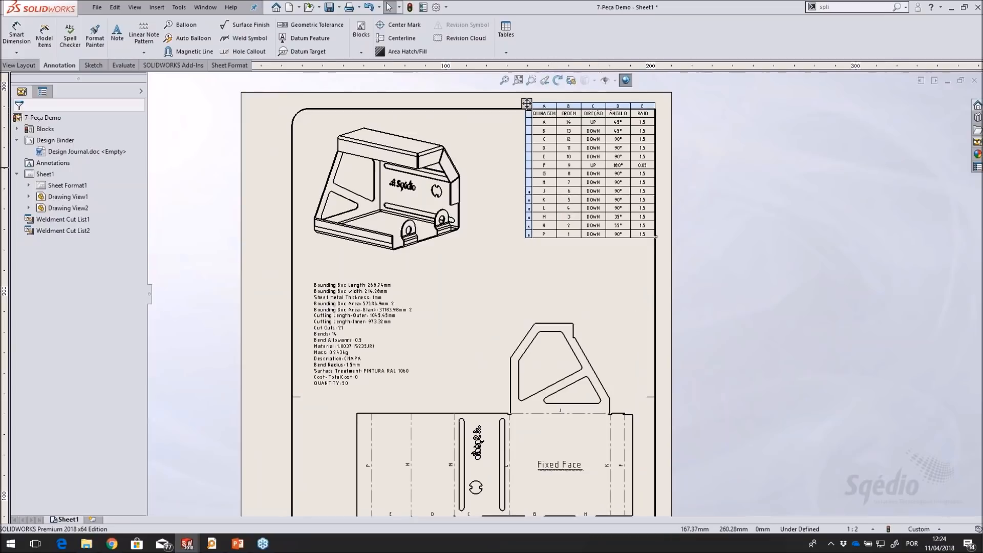
pyautogui.scroll(1, 581, 266)
pyautogui.moveTo(579, 286); pyautogui.dragTo(574, 229, button='middle')
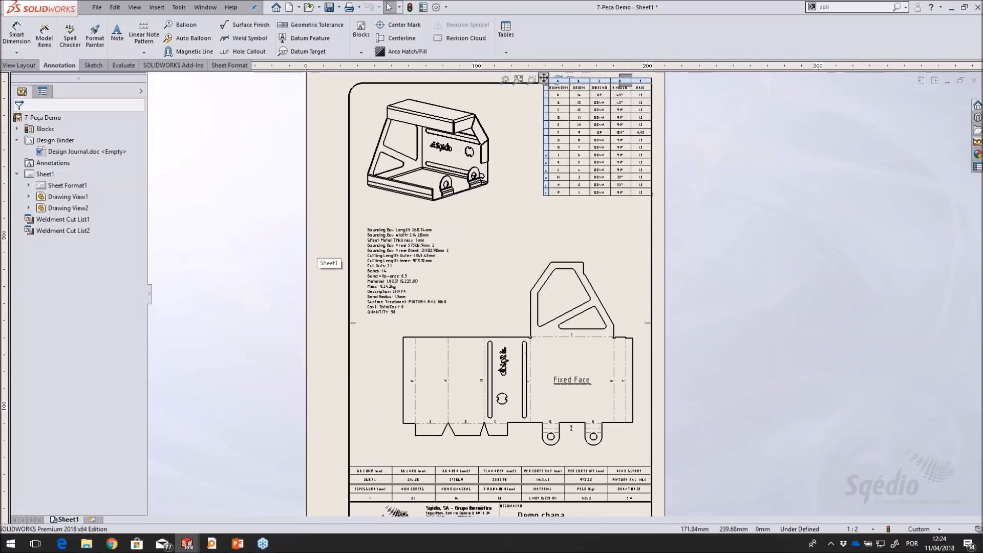
pyautogui.scroll(-5, 597, 174)
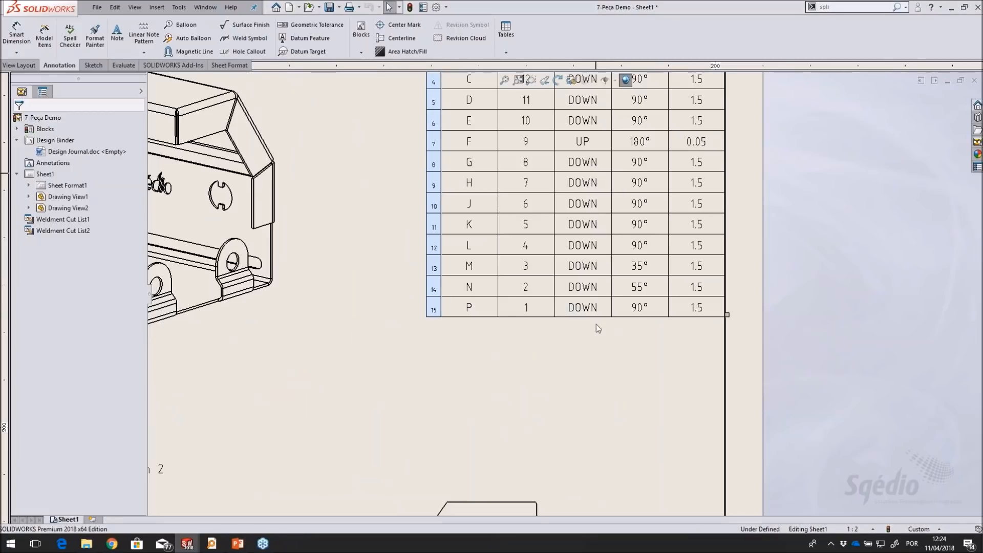
pyautogui.moveTo(695, 387); pyautogui.dragTo(693, 391, button='middle')
pyautogui.scroll(5, 687, 443)
pyautogui.scroll(-4, 687, 443)
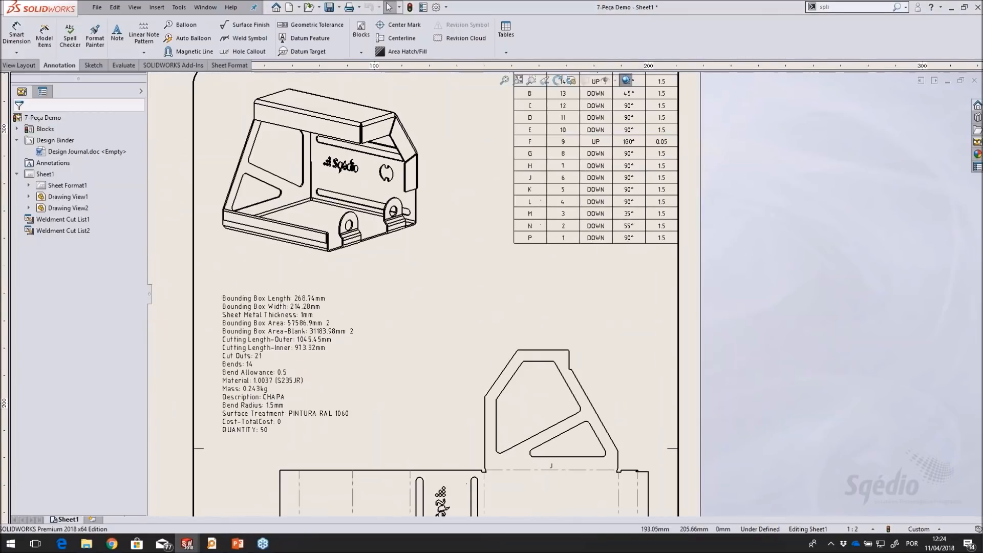
pyautogui.scroll(1, 643, 235)
pyautogui.moveTo(644, 235); pyautogui.dragTo(652, 210, button='middle')
pyautogui.scroll(1, 652, 210)
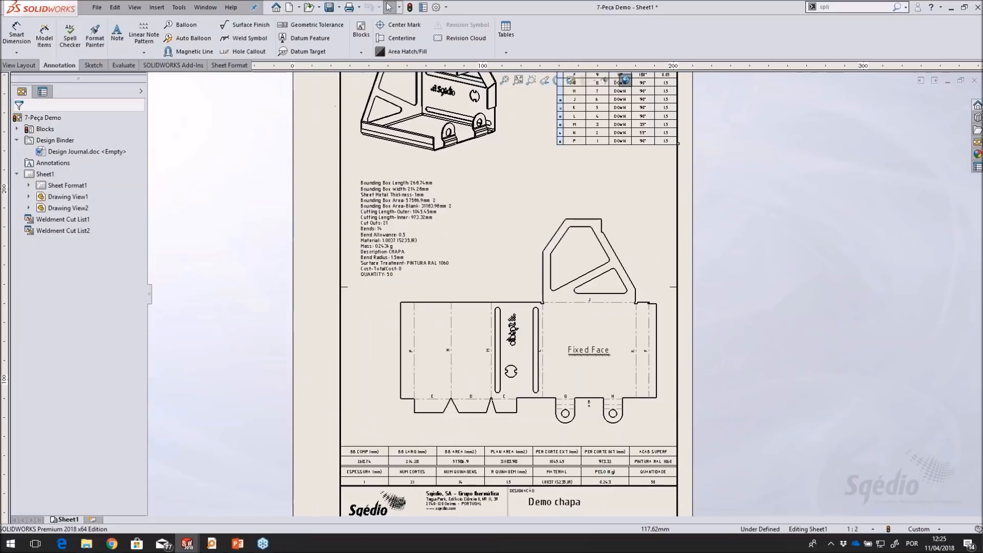
pyautogui.click(505, 79)
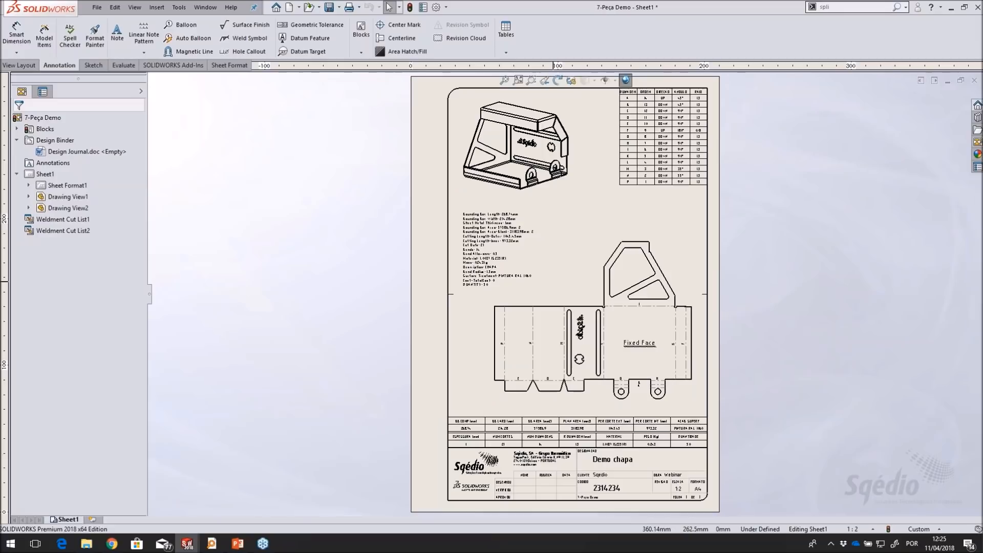
# Leave the drawing and close all open documents
pyautogui.click(948, 81)
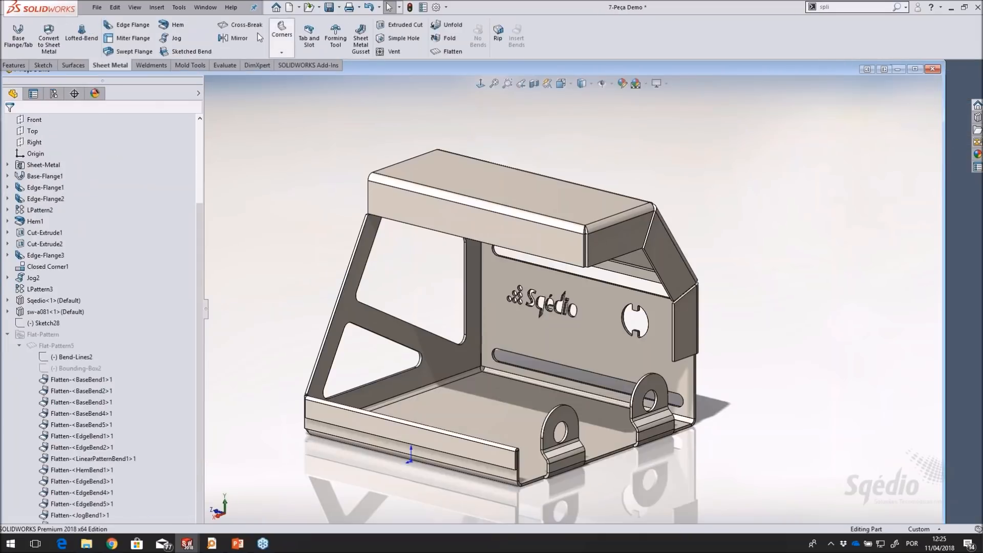
pyautogui.click(205, 8)
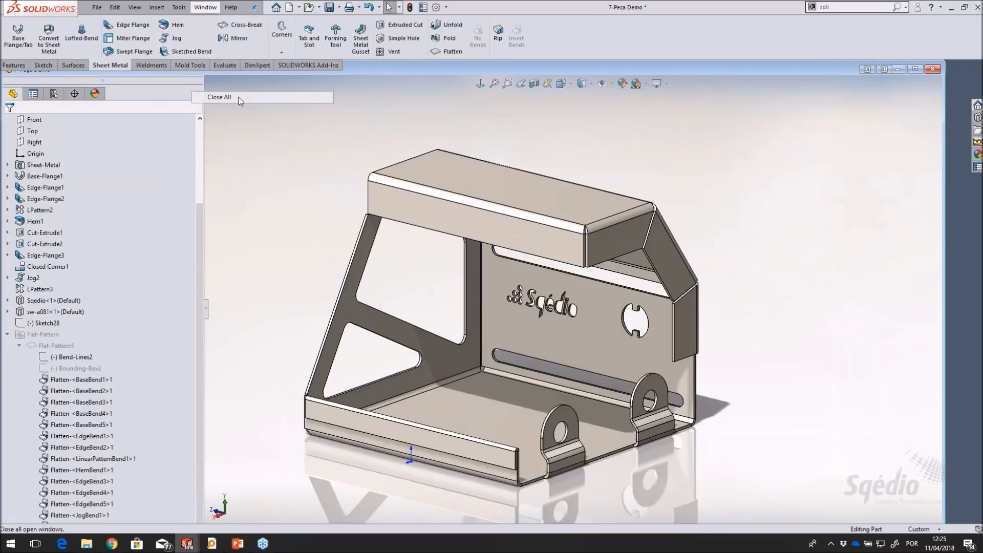
pyautogui.click(221, 97)
pyautogui.click(450, 293)
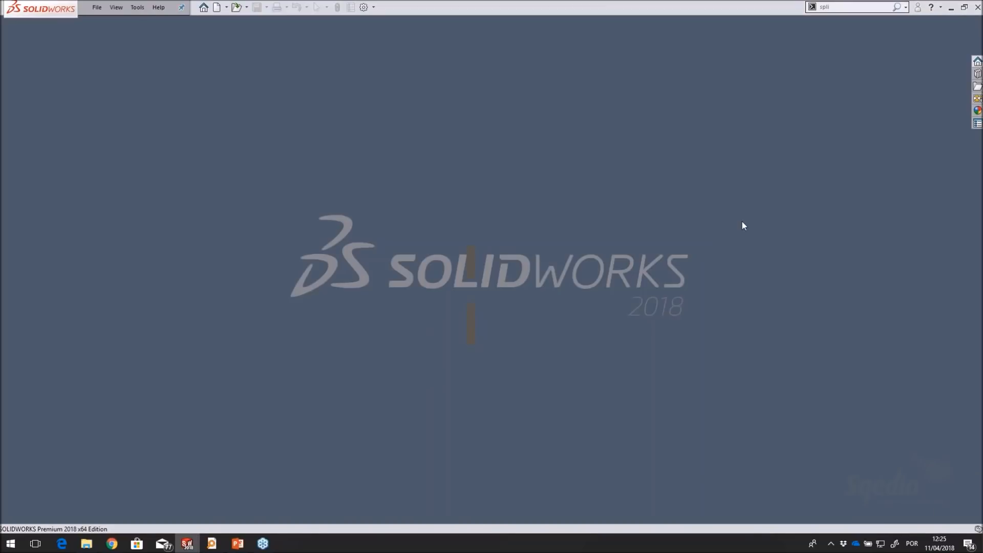
# Open the Files folder of the Design Library in File Explorer and open the 8A-Bend Process drawing from it
pyautogui.click(977, 74)
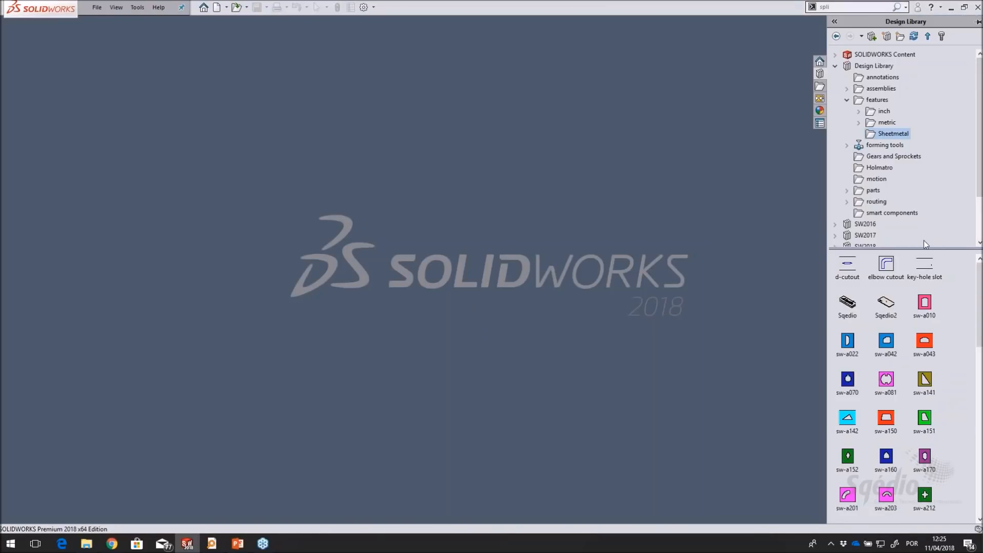
pyautogui.scroll(-2, 886, 214)
pyautogui.click(861, 200)
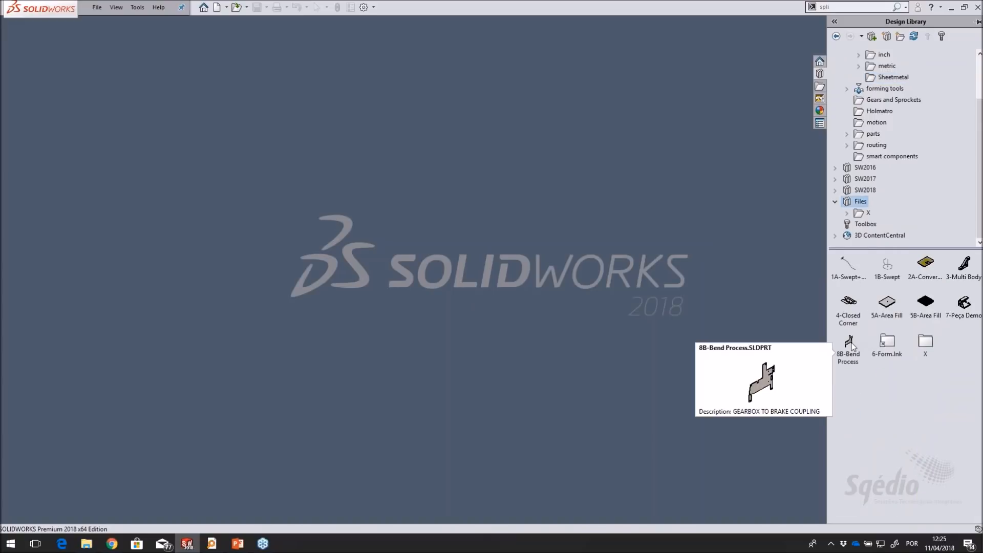
pyautogui.rightClick(864, 202)
pyautogui.click(898, 223)
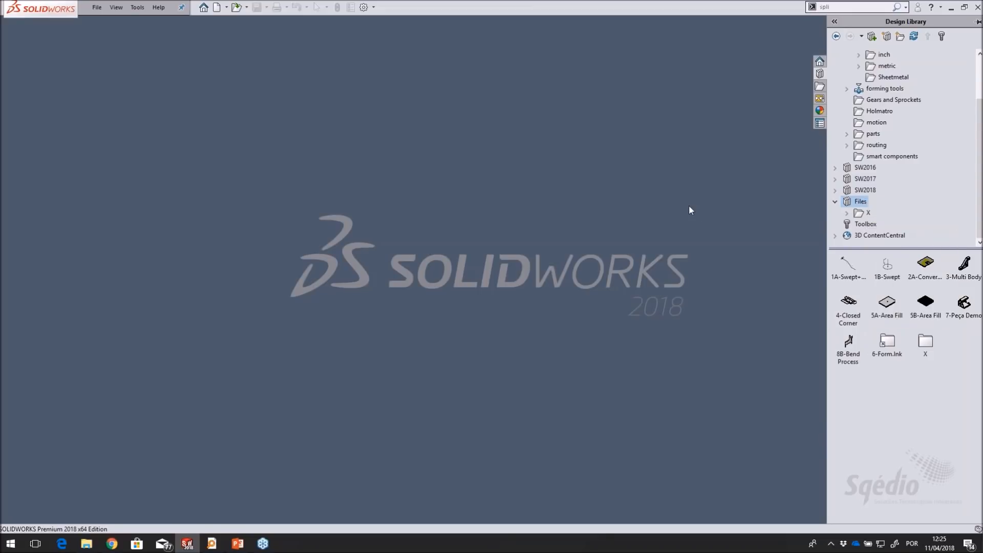
pyautogui.click(444, 373)
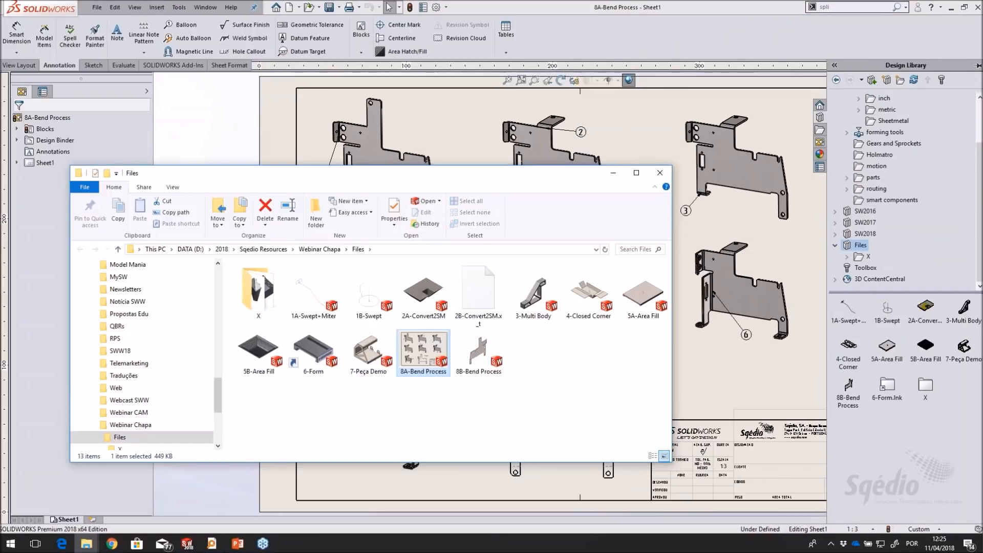
# Examine the seven numbered bend-stage views and the Planificação flat pattern view on the 8A-Bend Process sheet
pyautogui.click(652, 94)
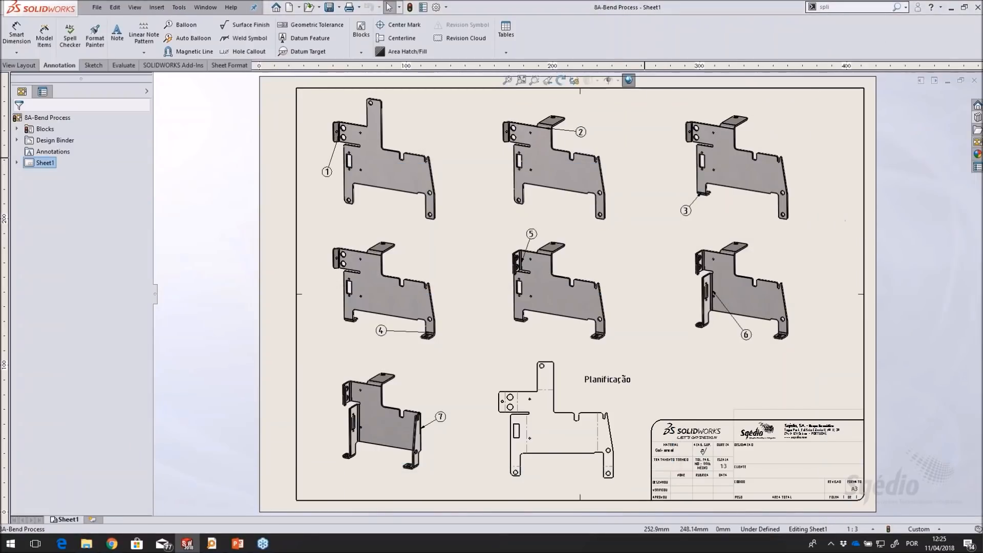
pyautogui.scroll(-4, 590, 144)
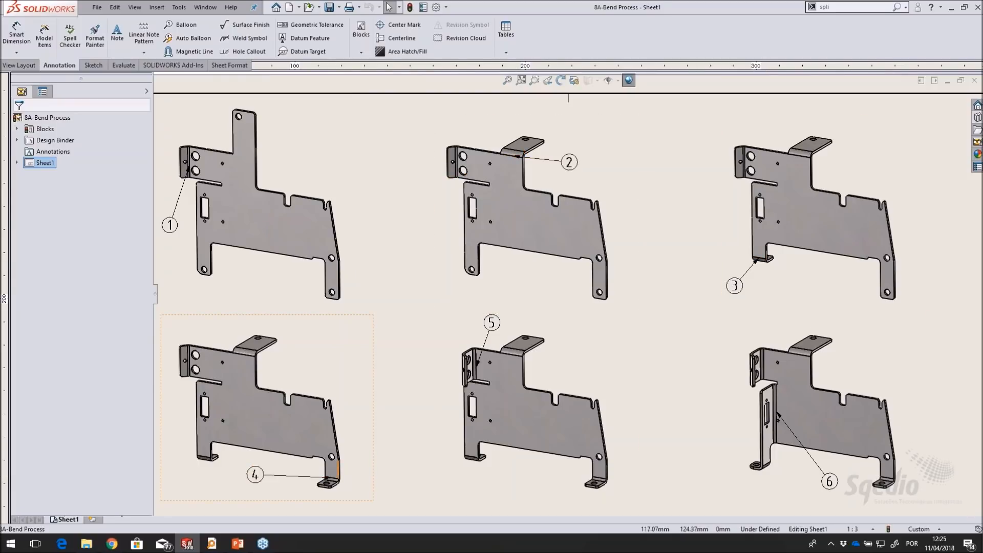
pyautogui.moveTo(543, 379); pyautogui.dragTo(558, 135, button='middle')
pyautogui.scroll(2, 609, 179)
pyautogui.moveTo(658, 154)
pyautogui.mouseDown(button='middle')
pyautogui.moveTo(645, 263)
pyautogui.moveTo(626, 263)
pyautogui.mouseUp(button='middle')
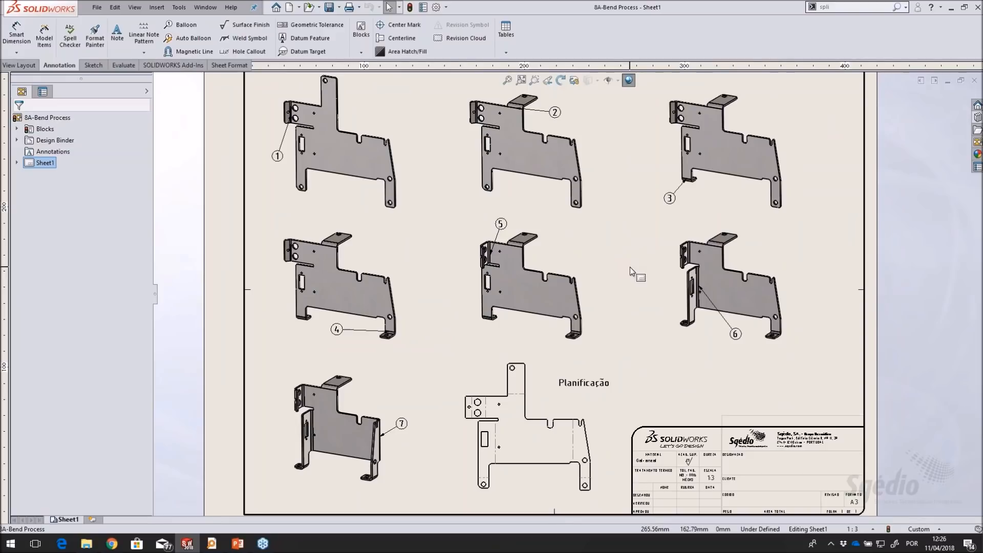
pyautogui.moveTo(654, 201); pyautogui.dragTo(614, 204, button='middle')
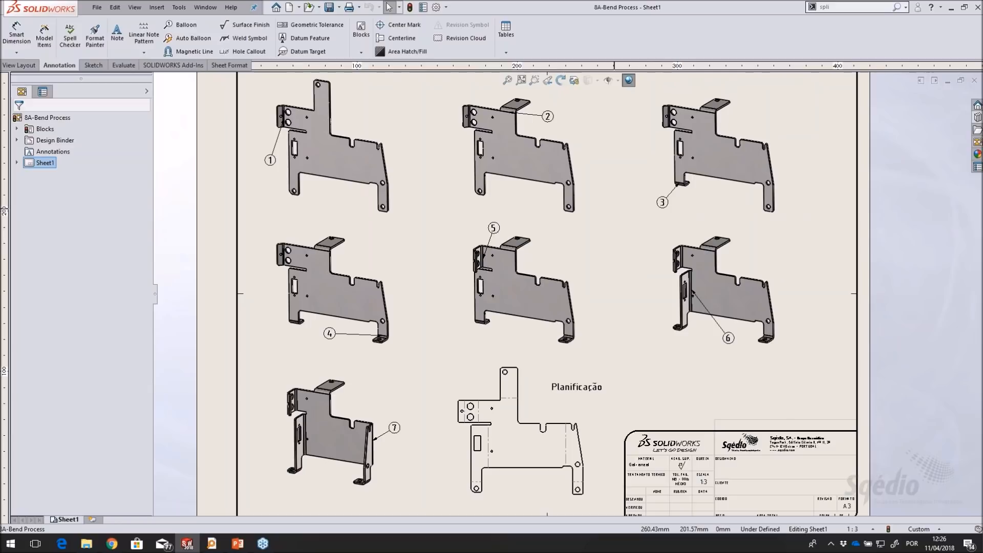
# Open the part behind the first bend-stage view and expand Flat-Pattern1 to inspect its individual flattened bends
pyautogui.rightClick(359, 117)
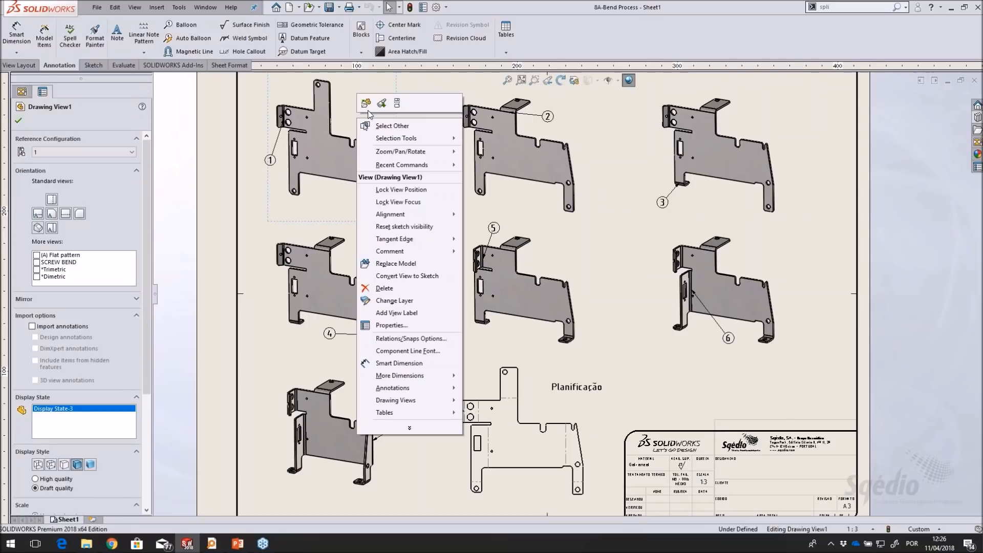
pyautogui.click(366, 103)
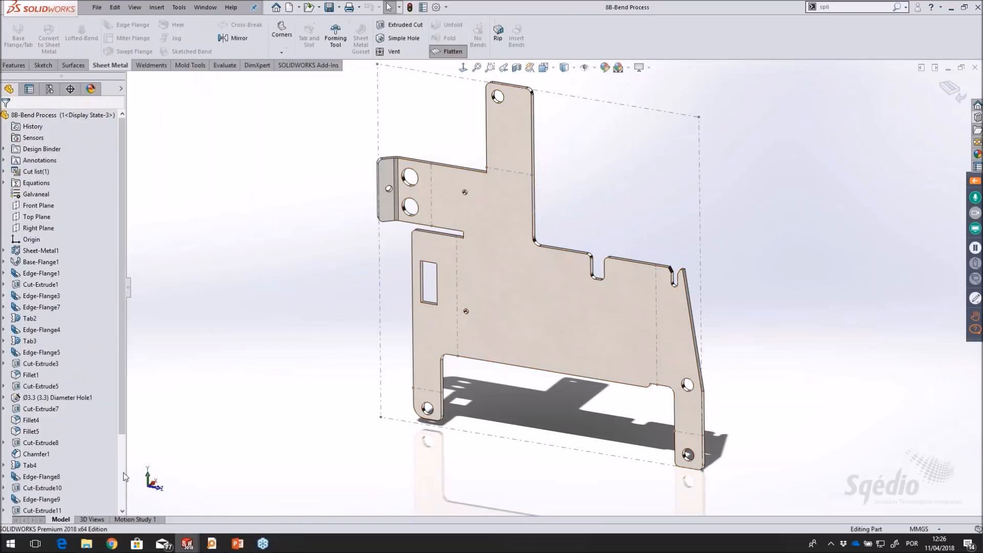
pyautogui.click(123, 475)
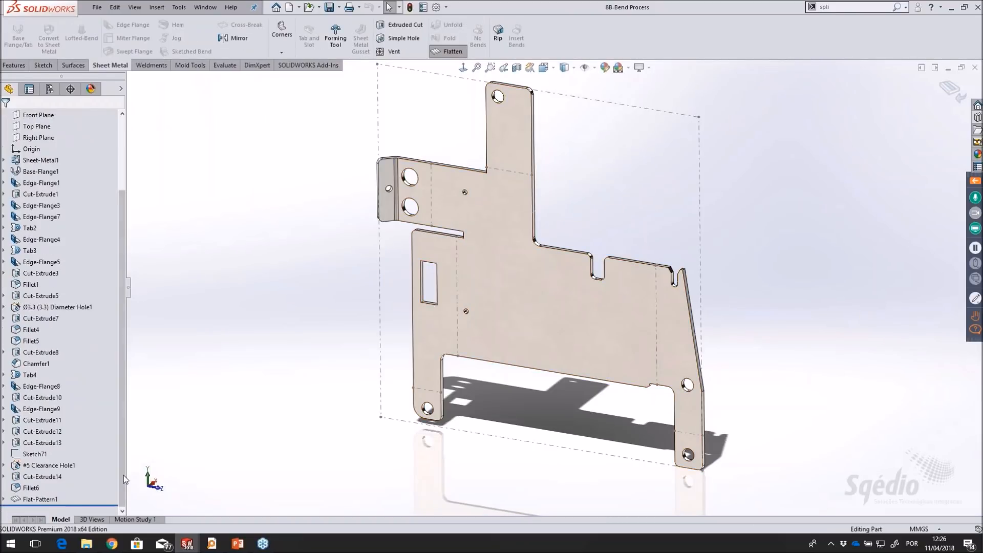
pyautogui.click(4, 500)
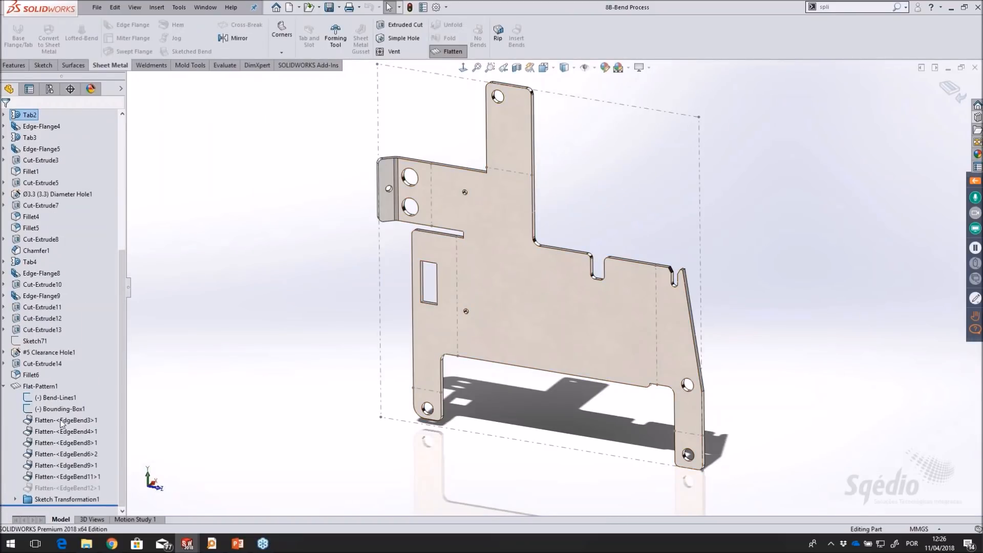
pyautogui.moveTo(319, 335)
pyautogui.mouseDown(button='middle')
pyautogui.moveTo(310, 337)
pyautogui.moveTo(321, 335)
pyautogui.mouseUp(button='middle')
pyautogui.scroll(1, 517, 299)
pyautogui.scroll(-1, 616, 237)
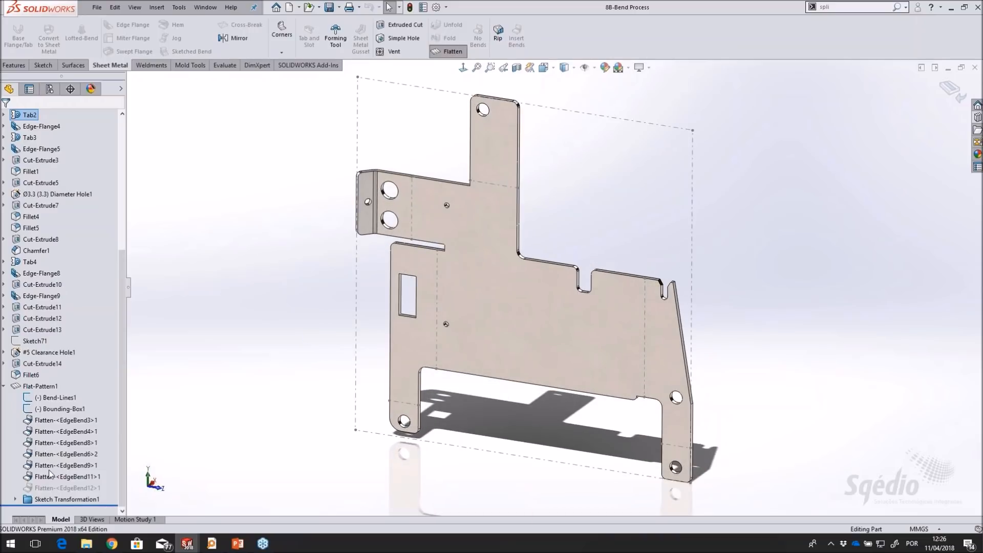
# List the part's configurations and activate configurations 2 through 7 in turn to view each bend stage
pyautogui.click(50, 90)
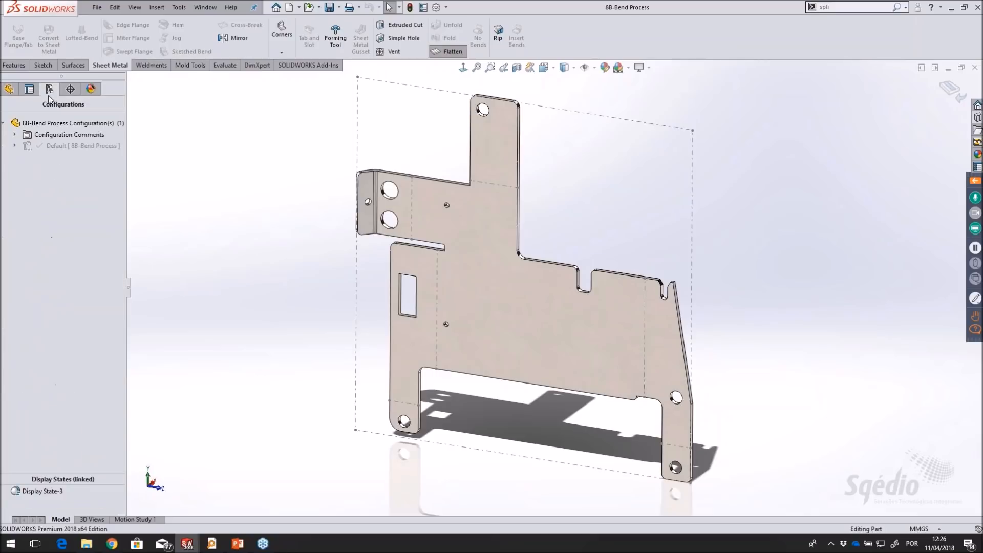
pyautogui.click(14, 146)
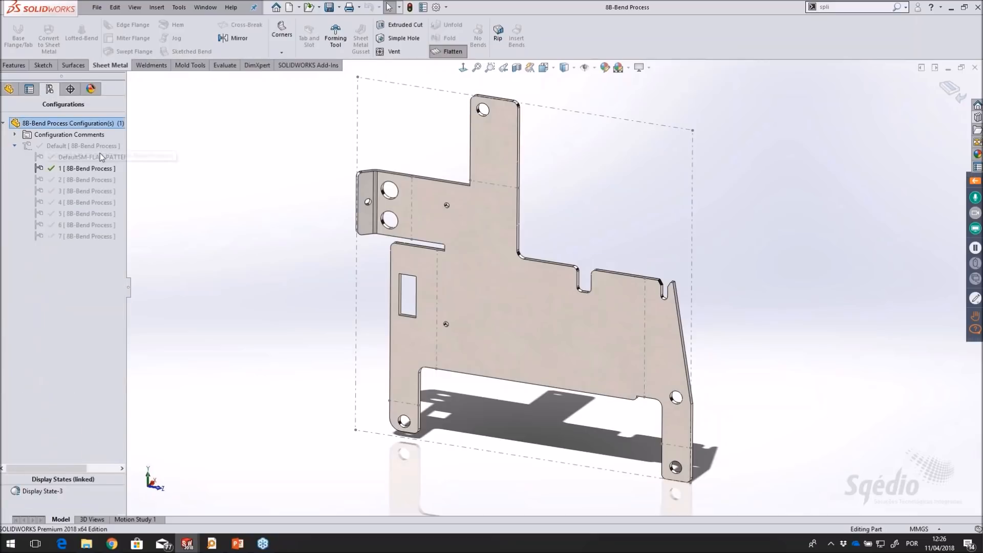
pyautogui.doubleClick(70, 181)
pyautogui.doubleClick(74, 182)
pyautogui.doubleClick(78, 192)
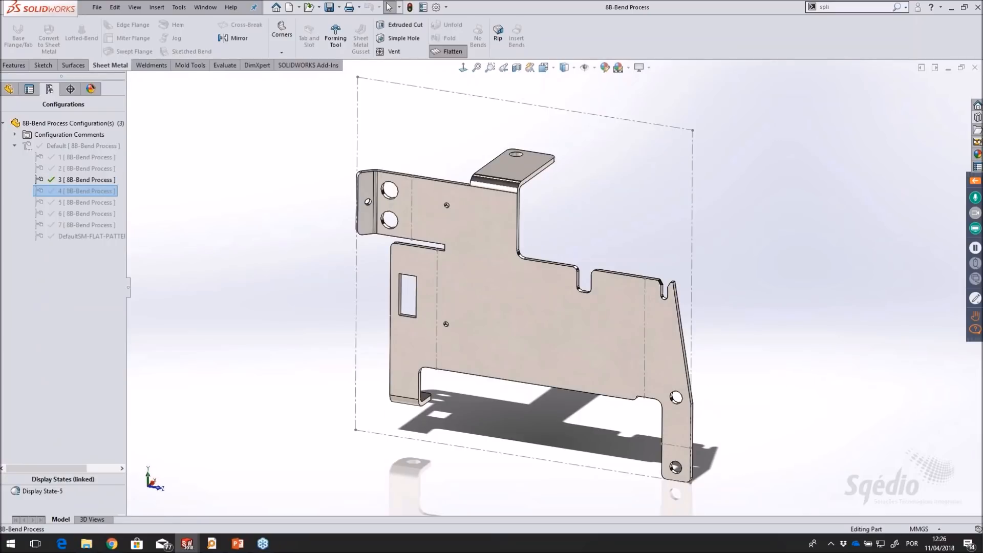
pyautogui.doubleClick(76, 203)
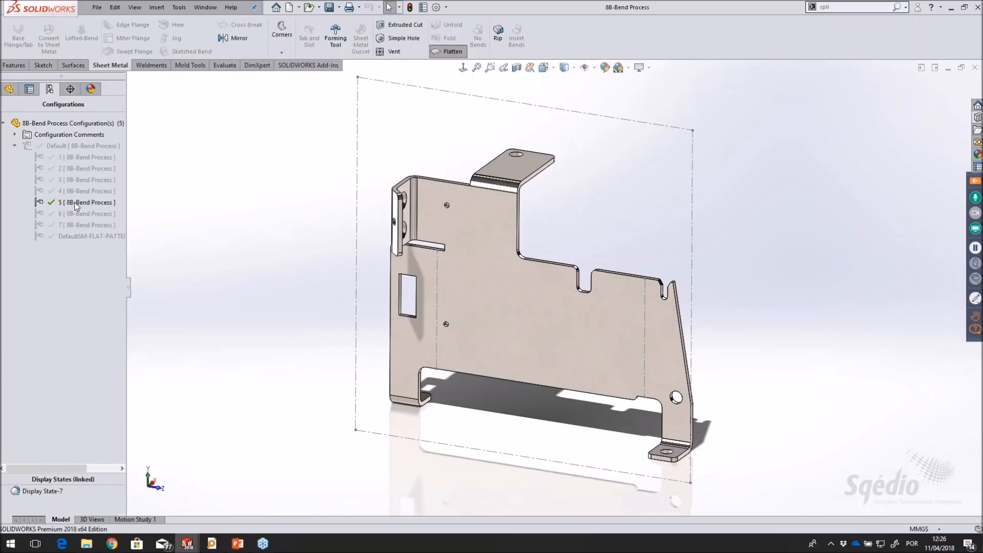
pyautogui.doubleClick(76, 214)
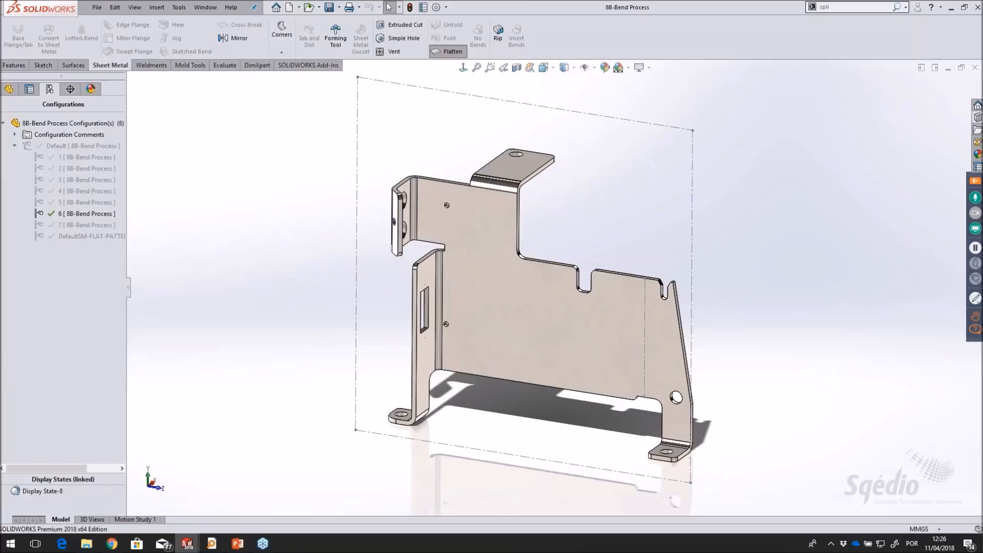
pyautogui.click(76, 225)
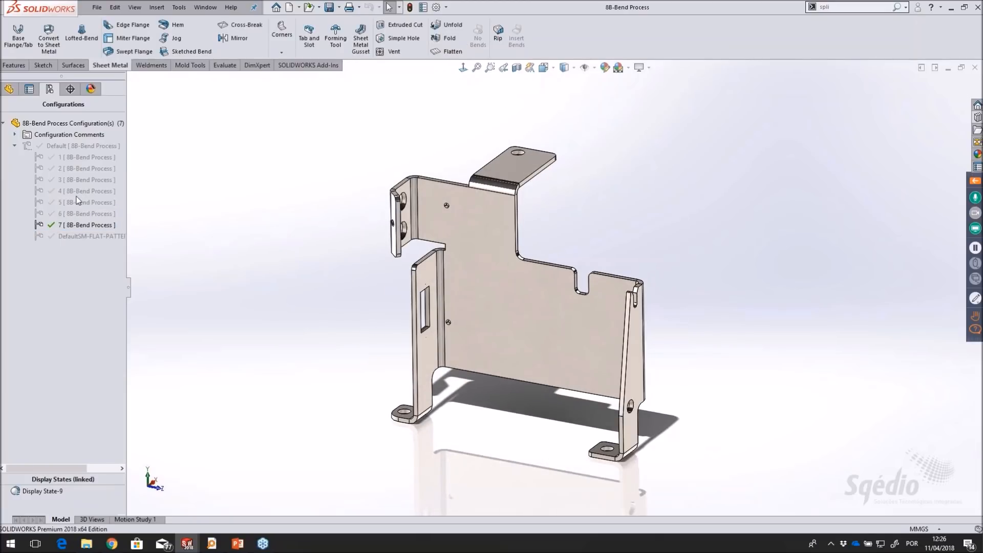
# Go back to configuration 1 and replay the bending sequence up to configuration 4
pyautogui.doubleClick(77, 169)
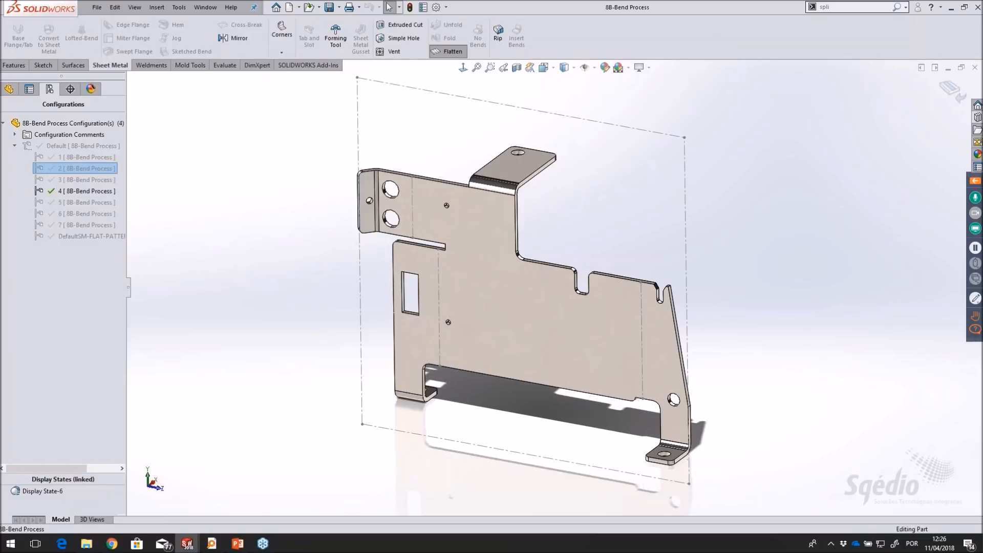
pyautogui.doubleClick(77, 158)
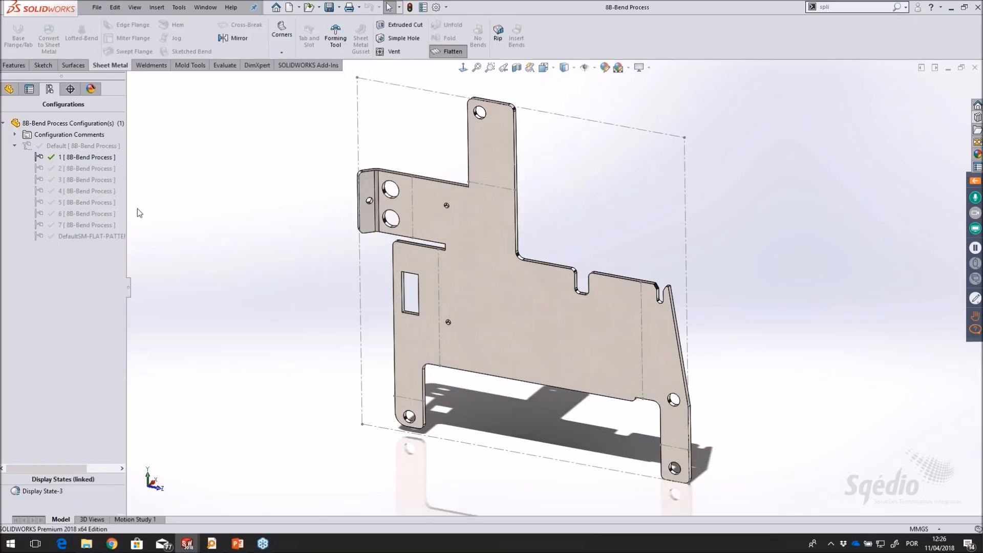
pyautogui.doubleClick(76, 169)
pyautogui.doubleClick(77, 180)
pyautogui.doubleClick(77, 191)
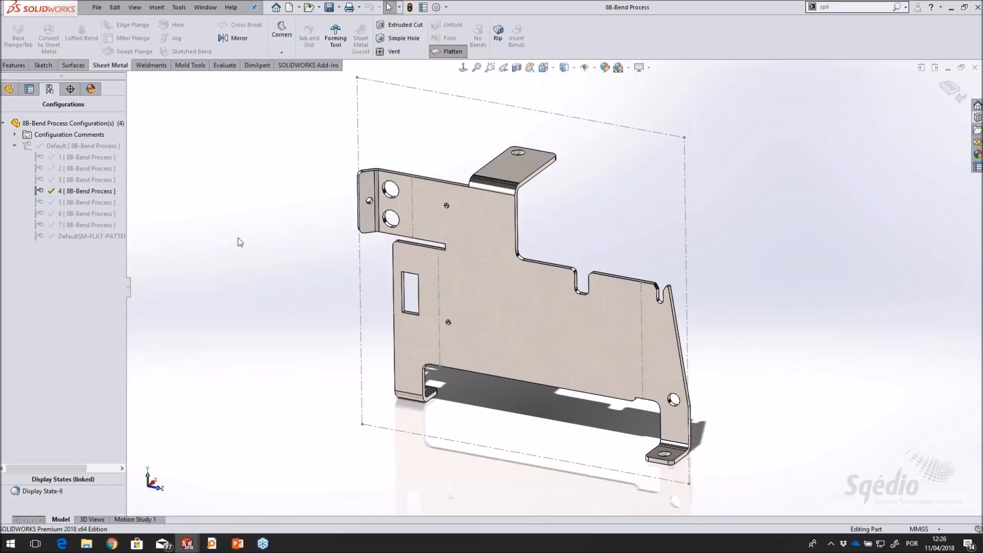
# Return to the 8A-Bend Process drawing and check the reference configuration assigned to the views of stages 1, 5 and 7
pyautogui.click(207, 7)
pyautogui.click(245, 114)
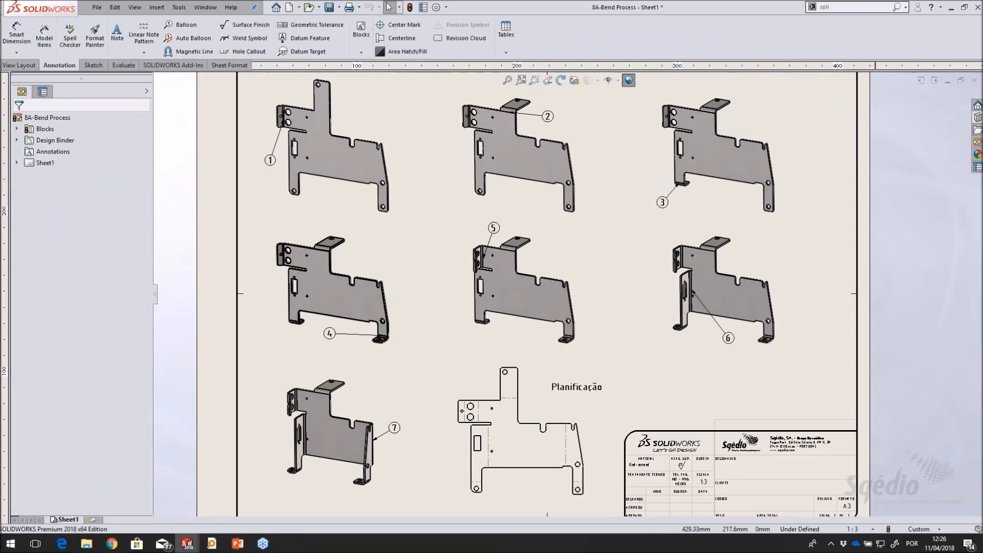
pyautogui.click(363, 124)
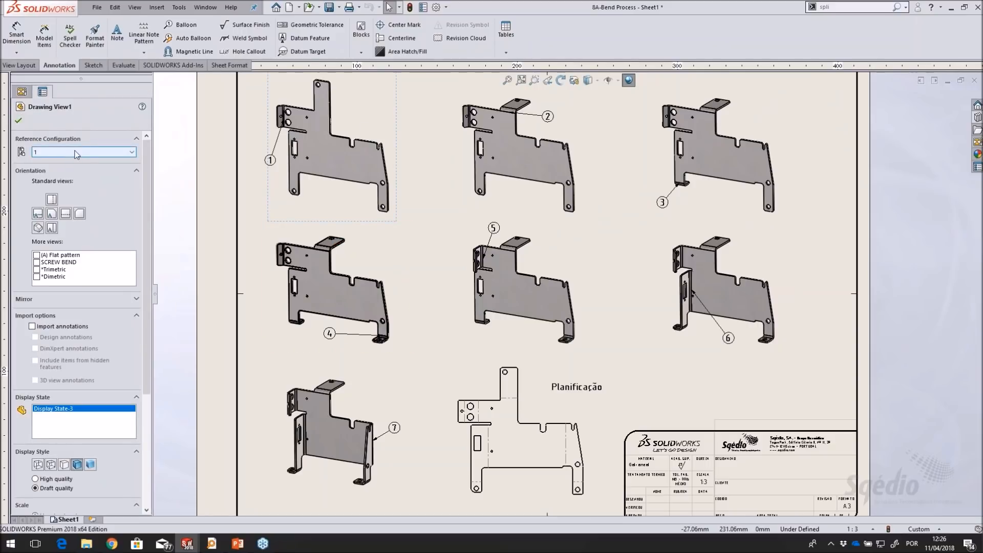
pyautogui.click(458, 244)
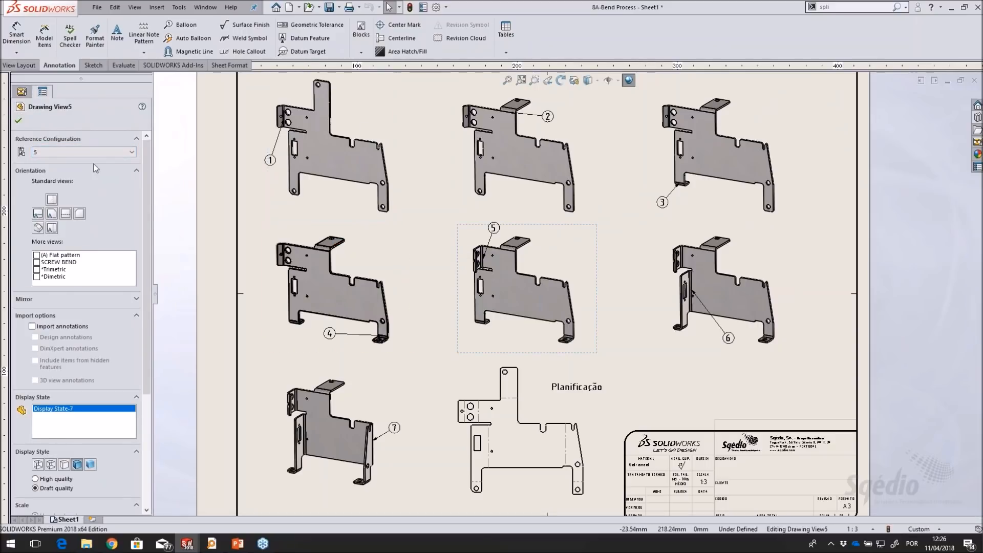
pyautogui.click(391, 406)
pyautogui.press('Escape')
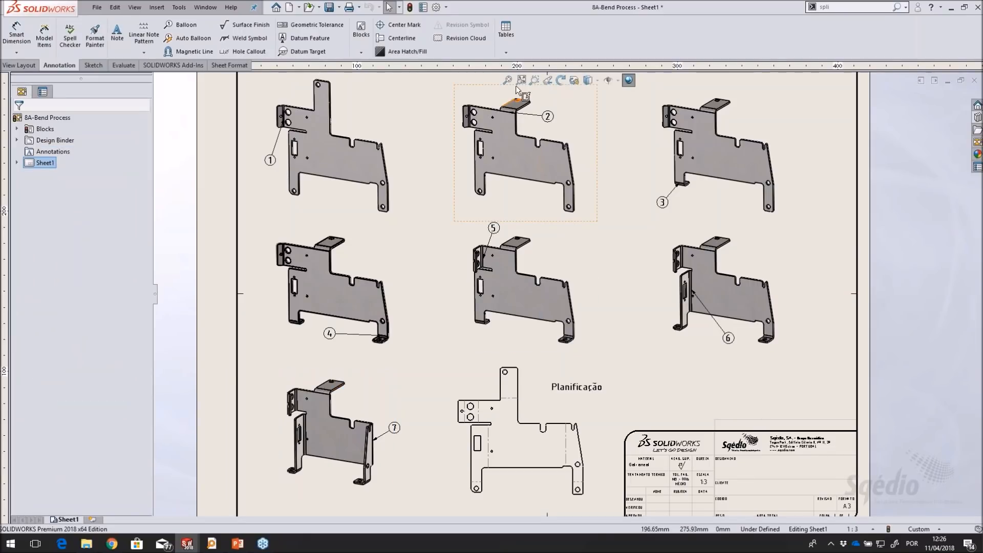
# Show the full sheet and close the 8A-Bend Process drawing
pyautogui.press('f')
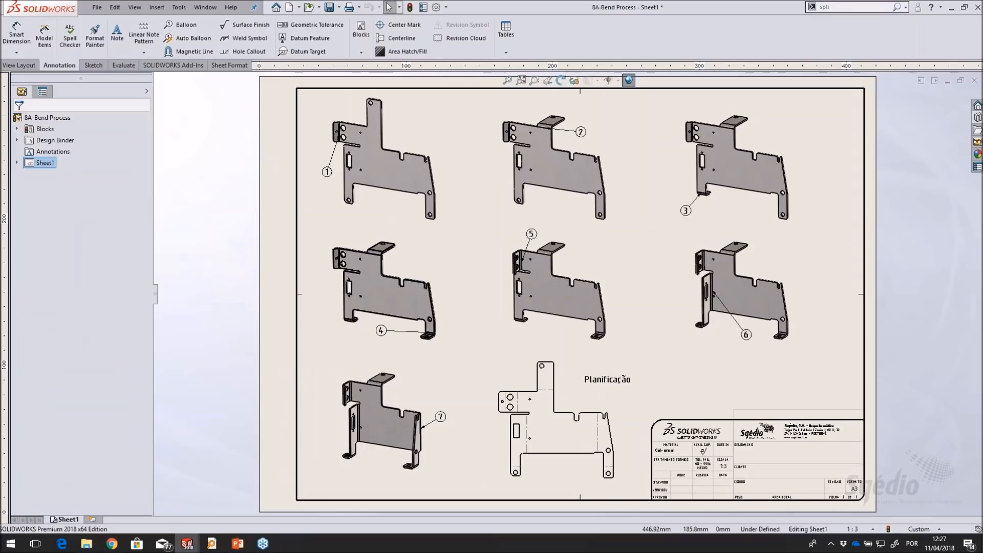
pyautogui.click(975, 80)
pyautogui.click(453, 279)
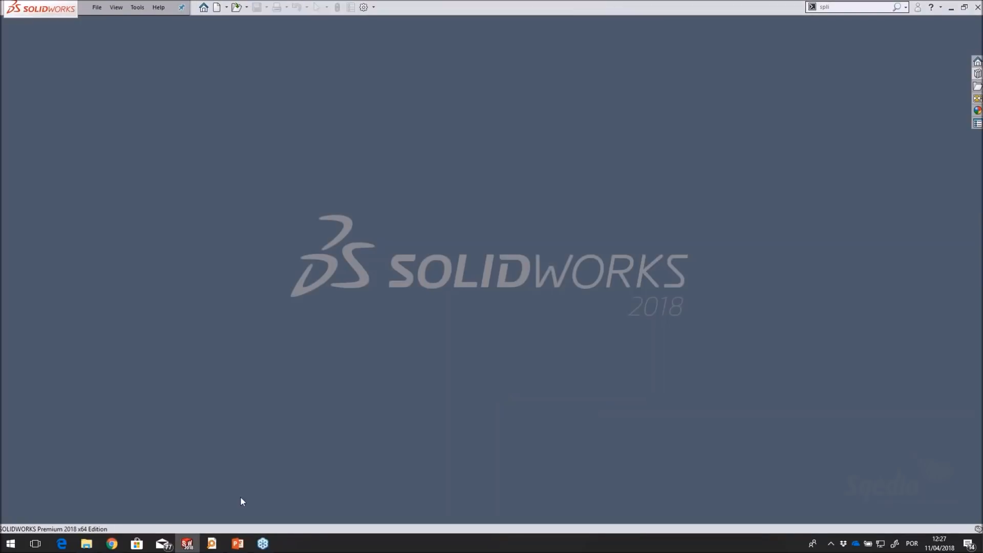
# Switch to the Webinar Chapa presentation in PowerPoint and run the slide show to the 10+ Truques e Dicas para Chapa Metálica slide
pyautogui.click(237, 544)
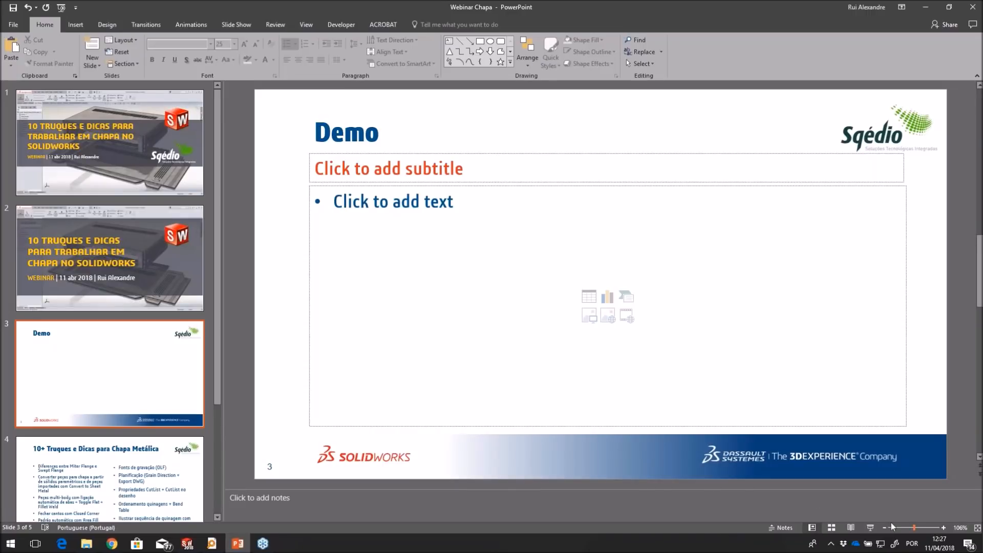
pyautogui.click(870, 527)
pyautogui.click(536, 418)
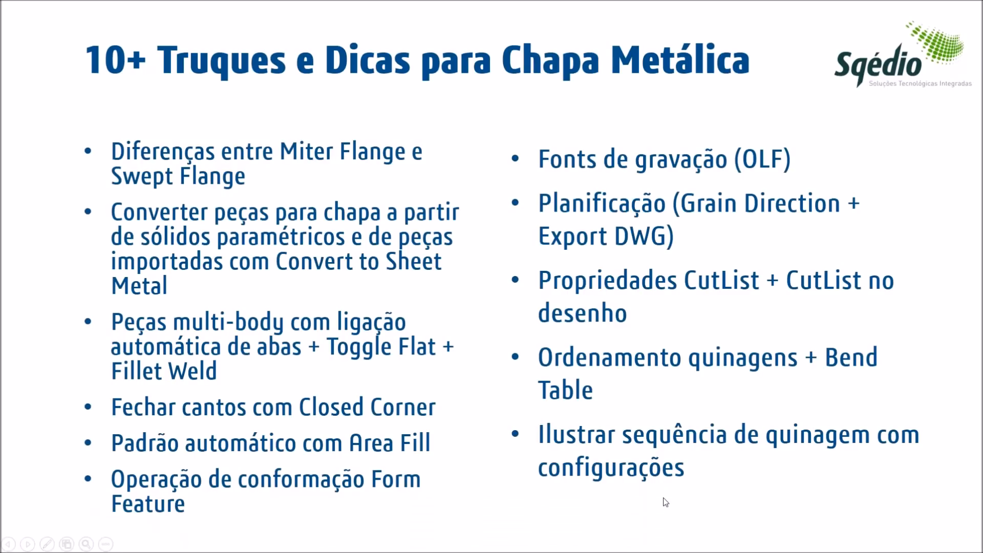